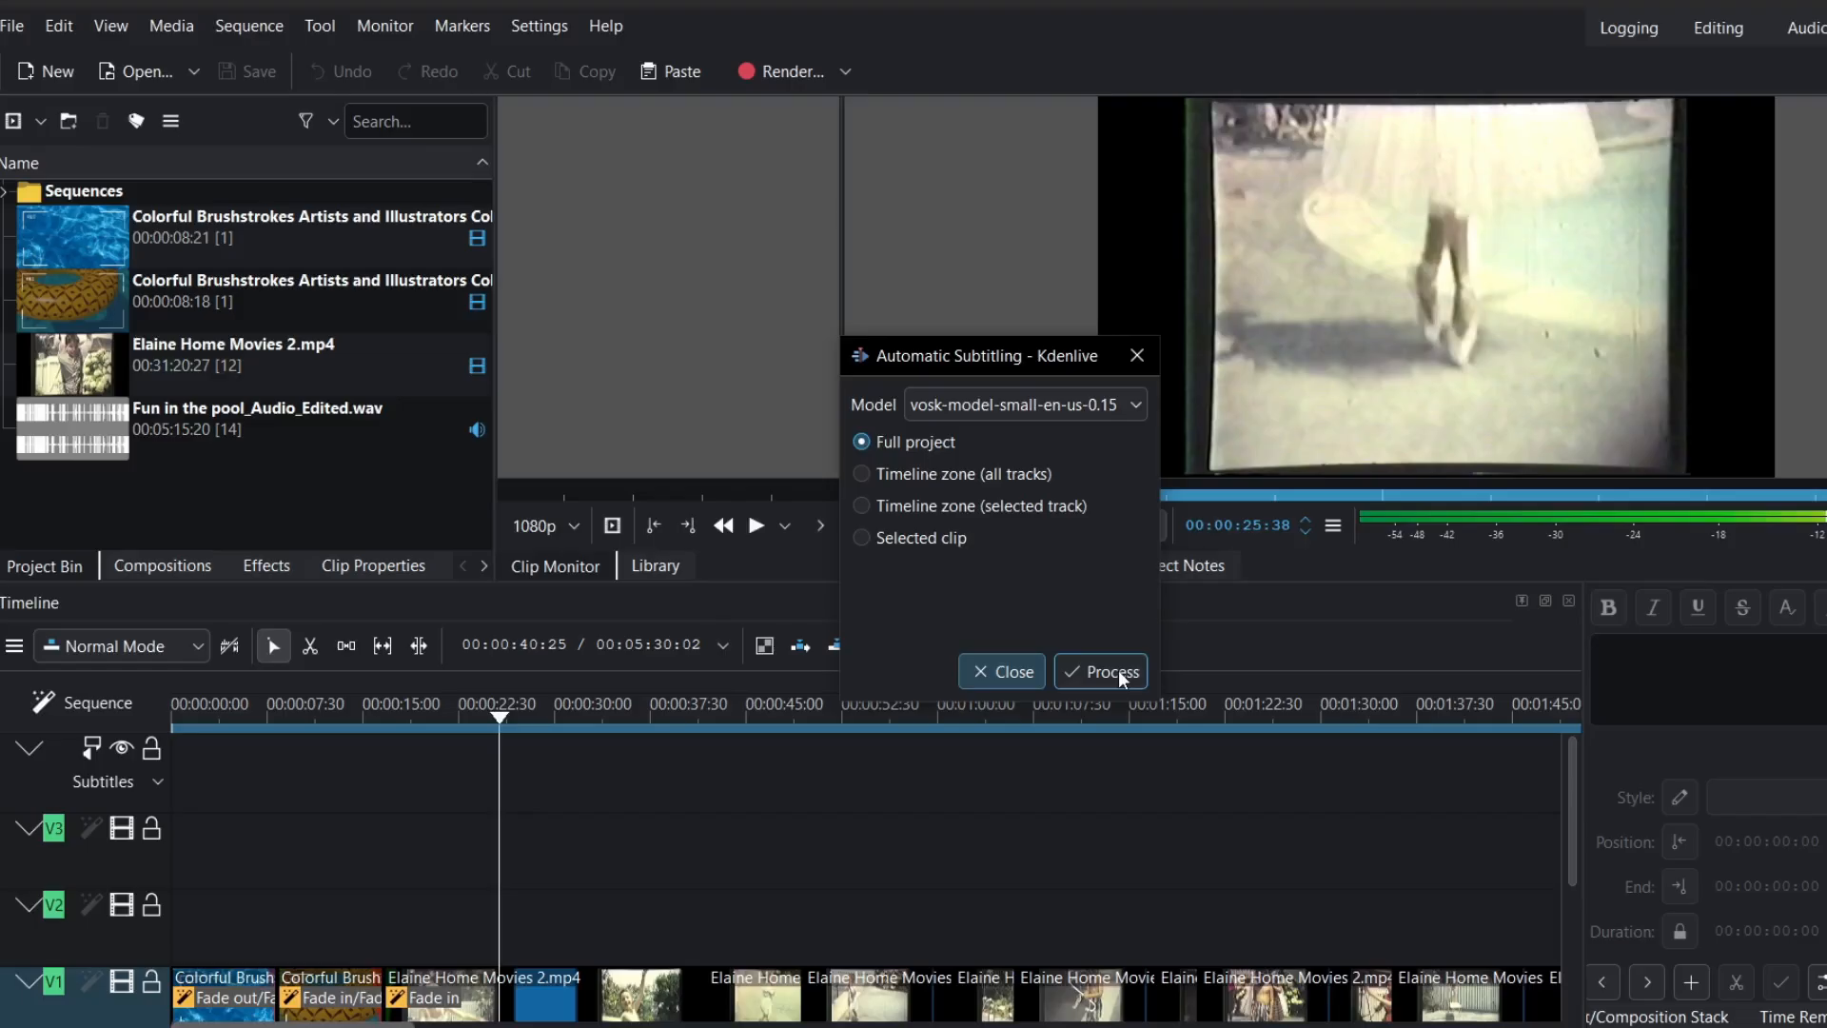
- Run automatic speech transcription over the whole project, then close the Automatic Subtitling dialog
click(1113, 672)
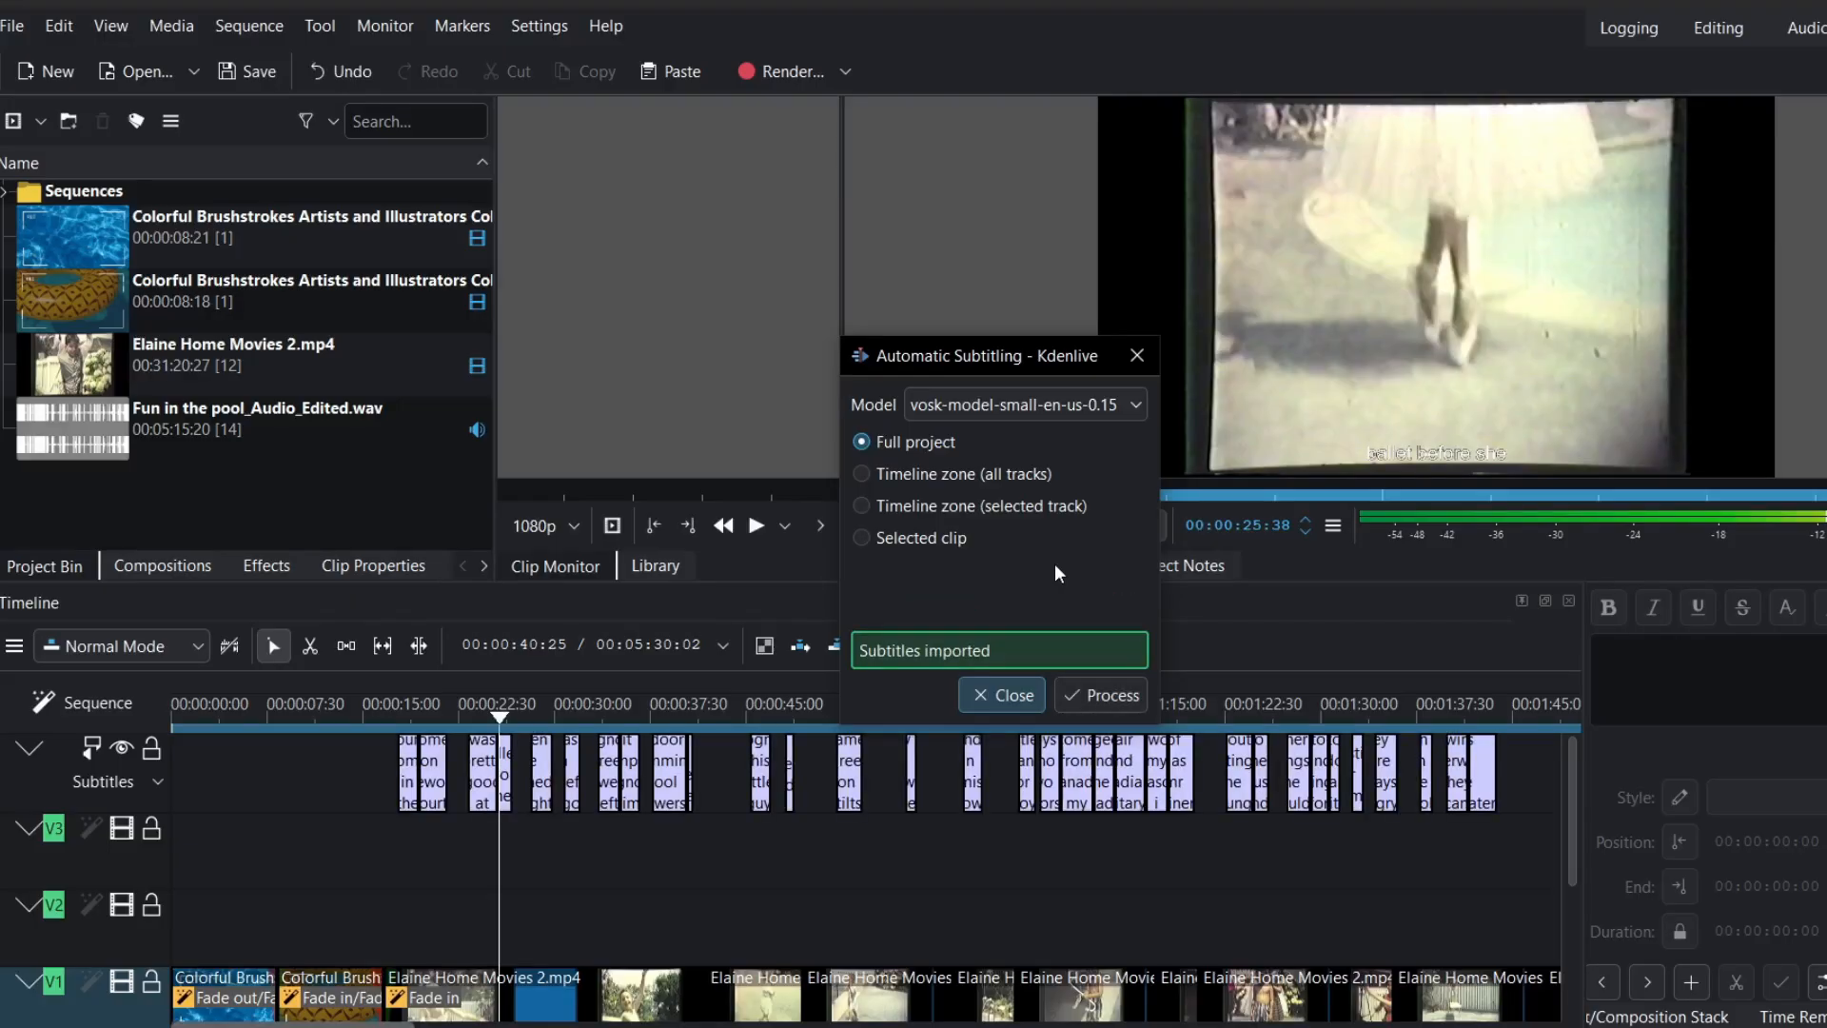
click(1136, 357)
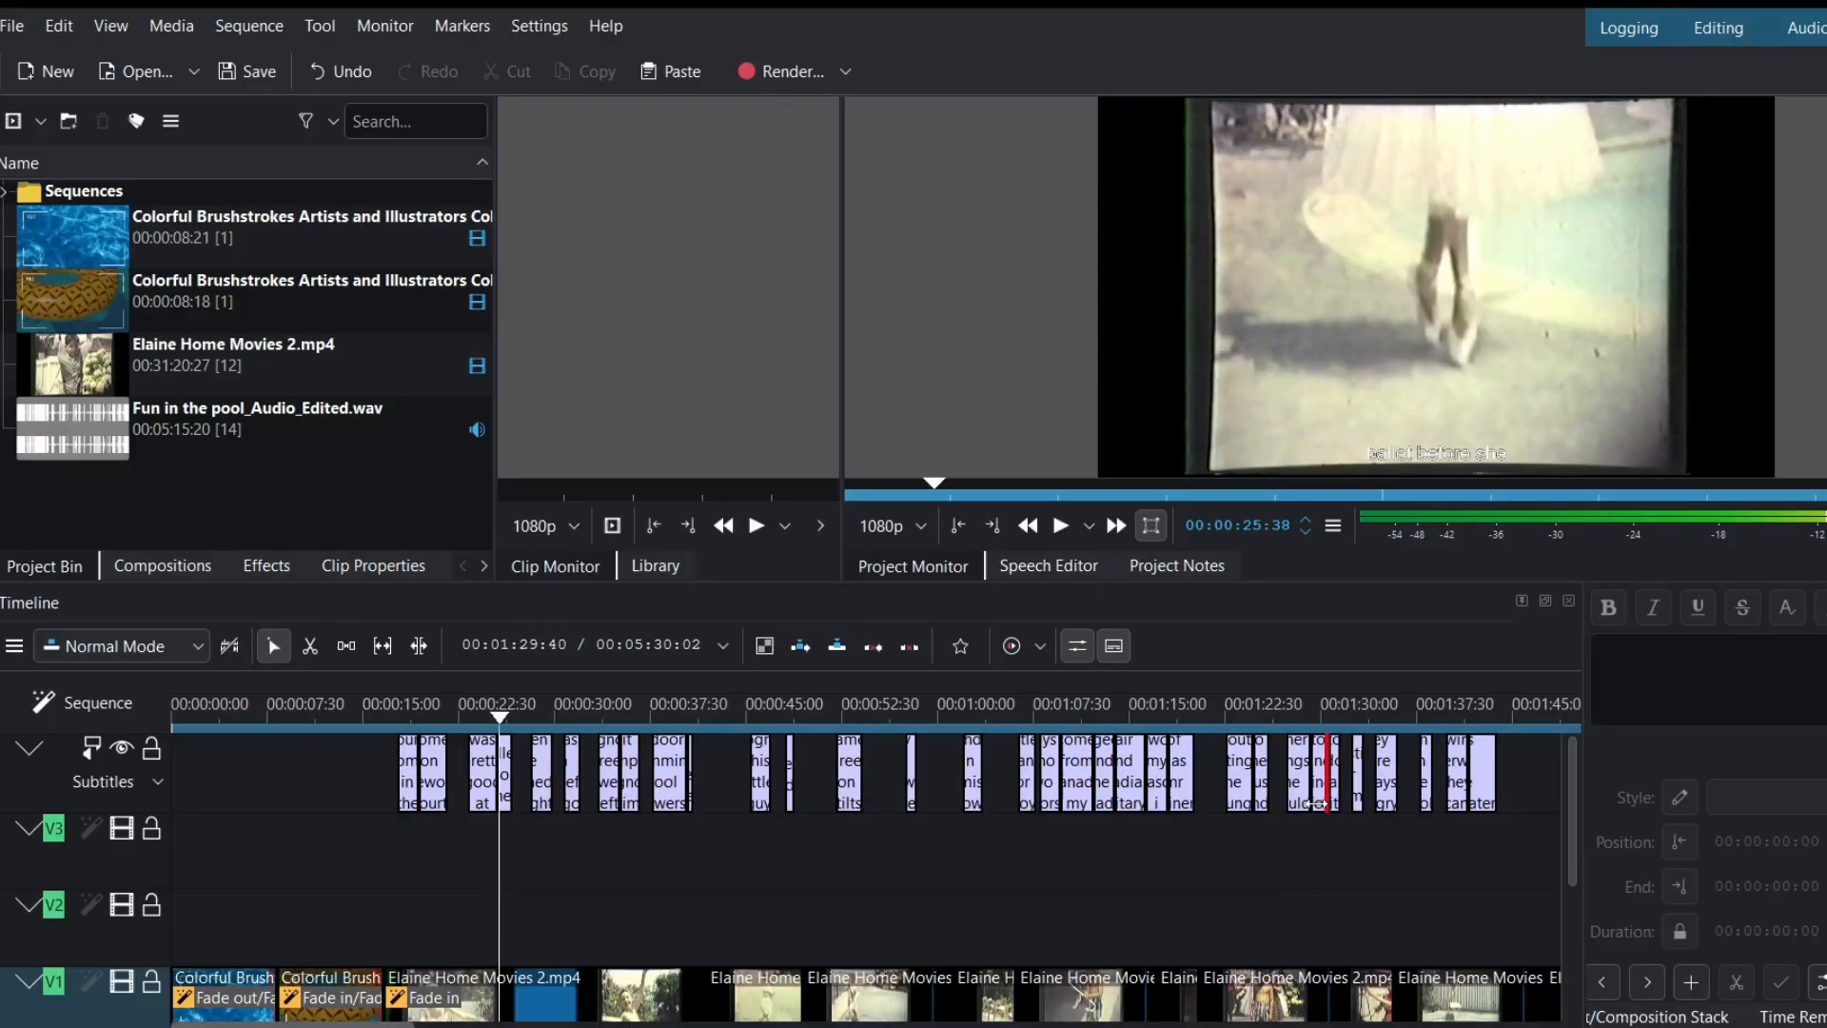
- Find the start of the subtitles and load 'this is behind our home in the' into the editor
scroll(424, 886, up, 5)
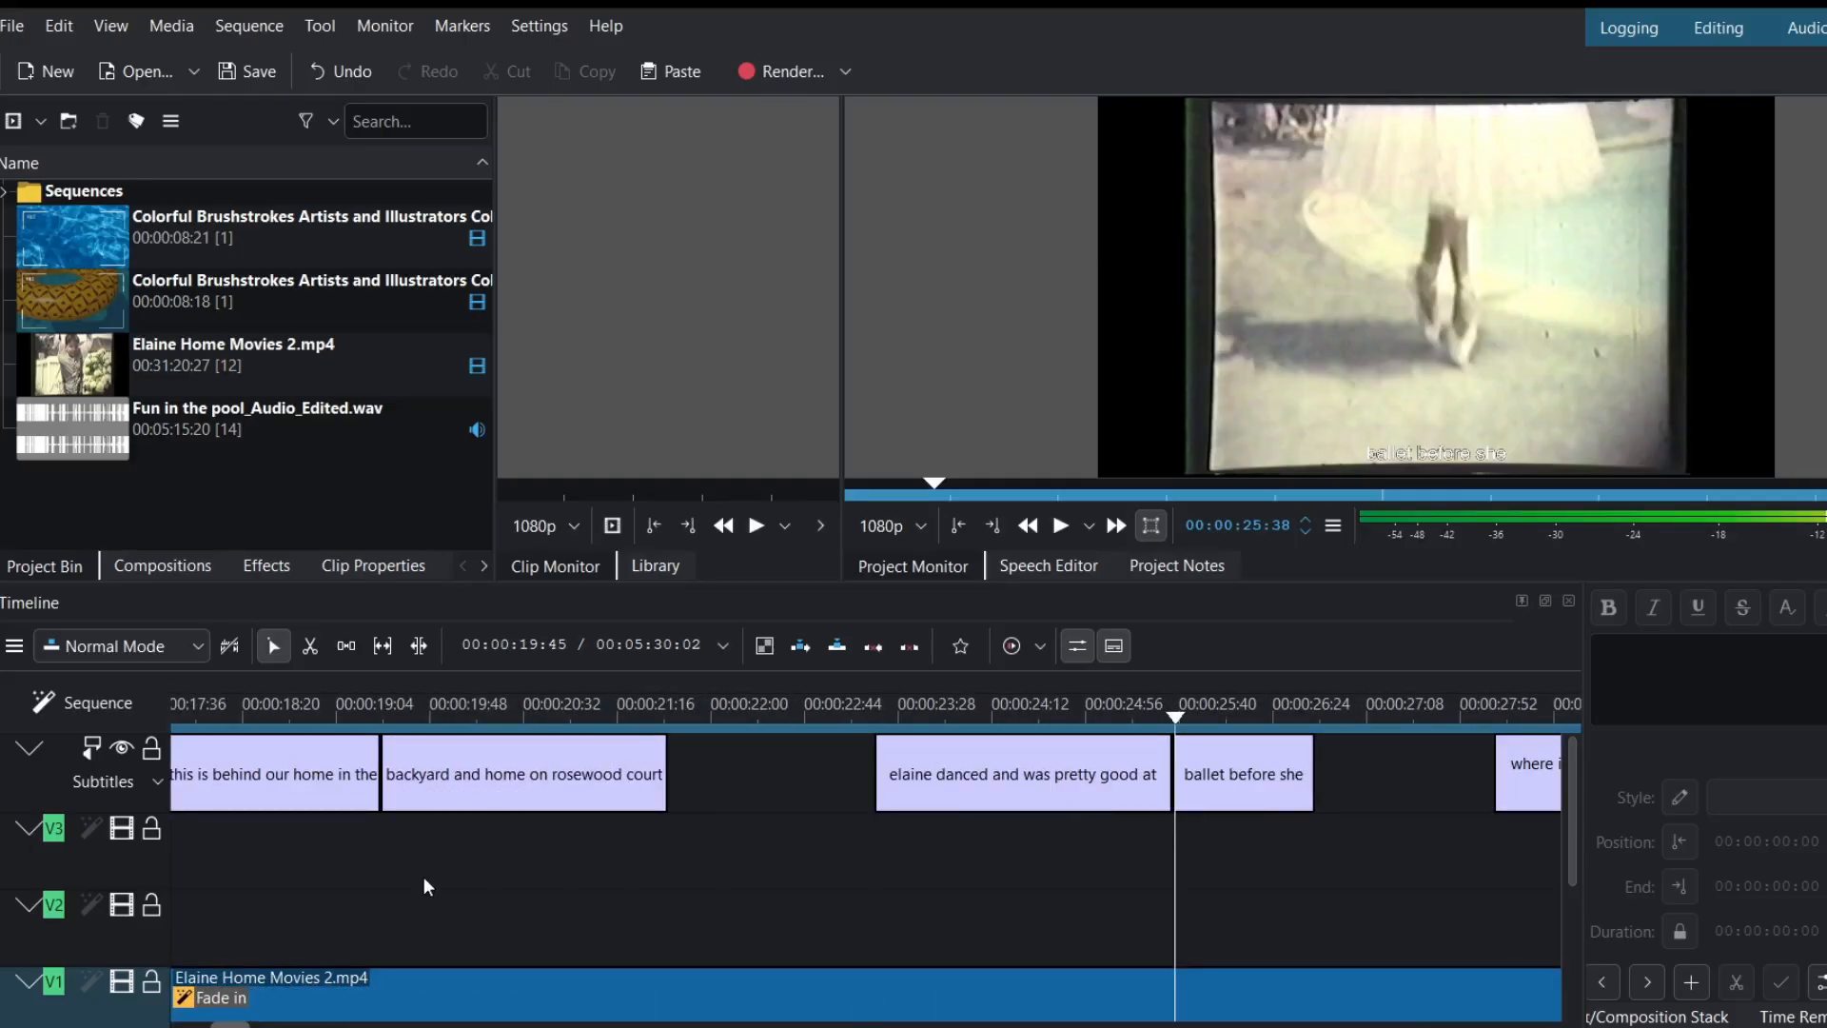
scroll(425, 886, left, 3)
scroll(424, 886, left, 1)
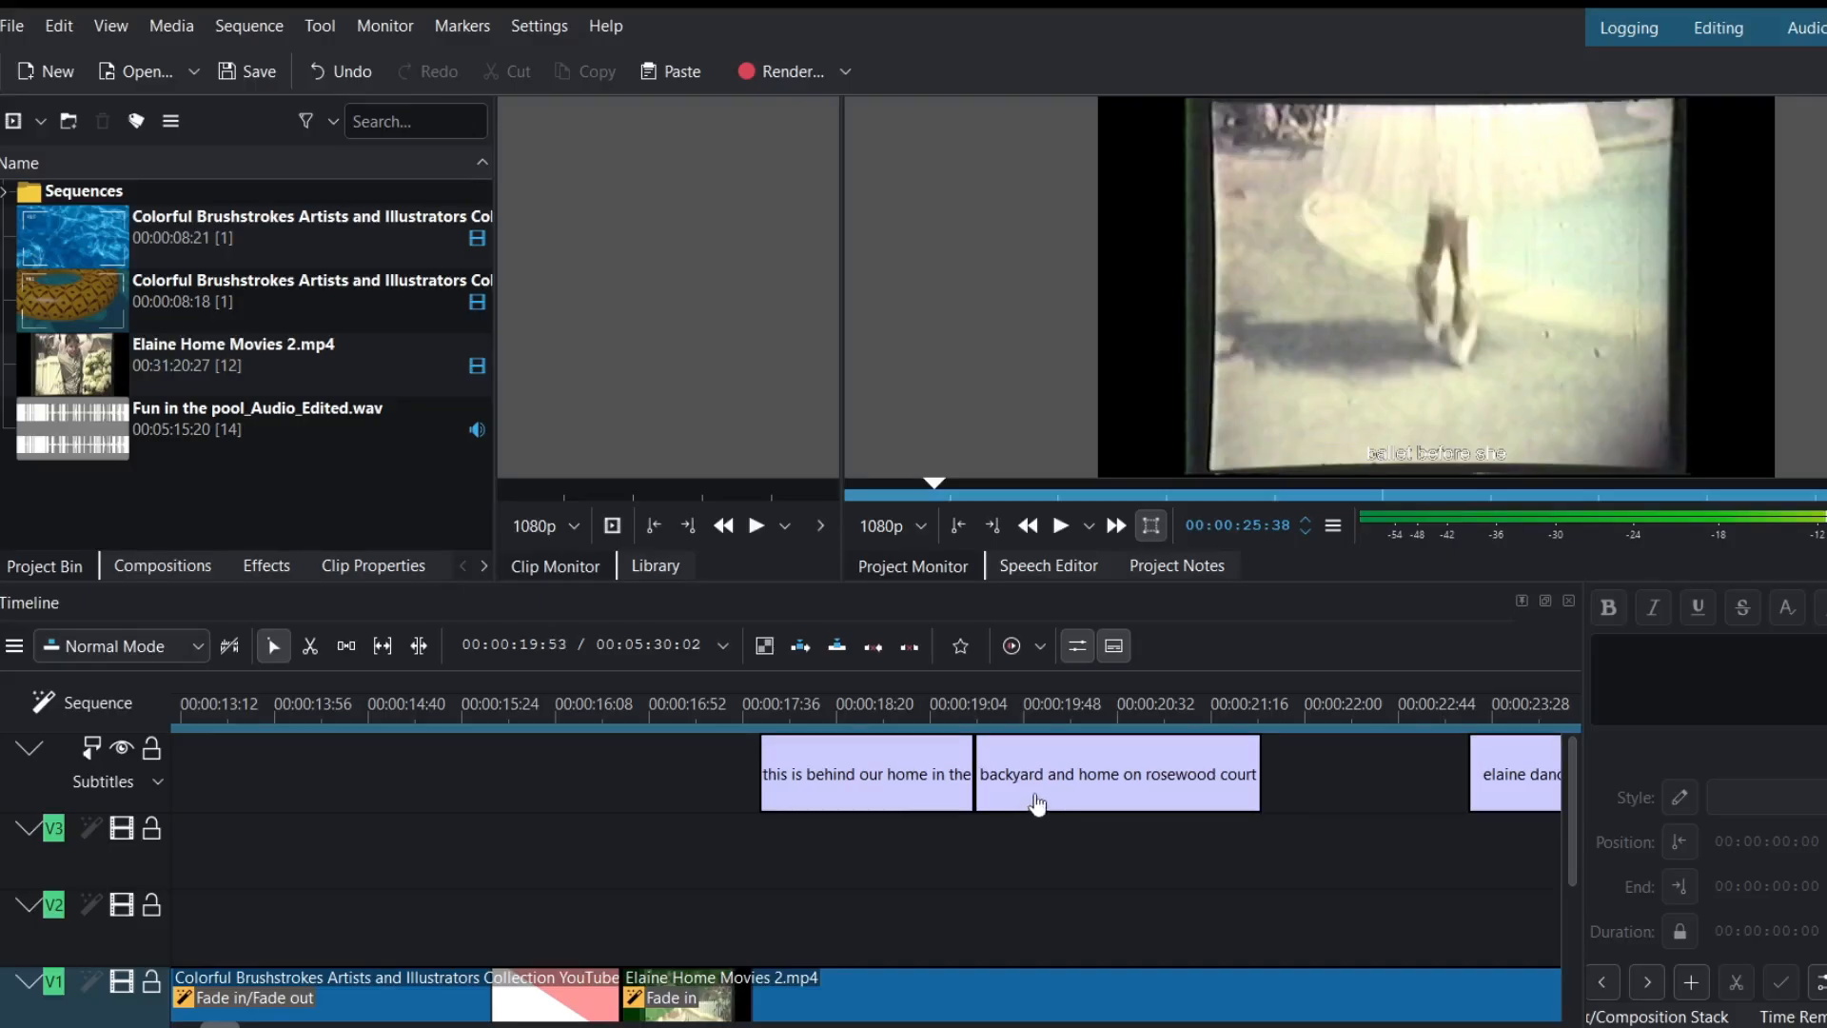
scroll(1037, 805, right, 10)
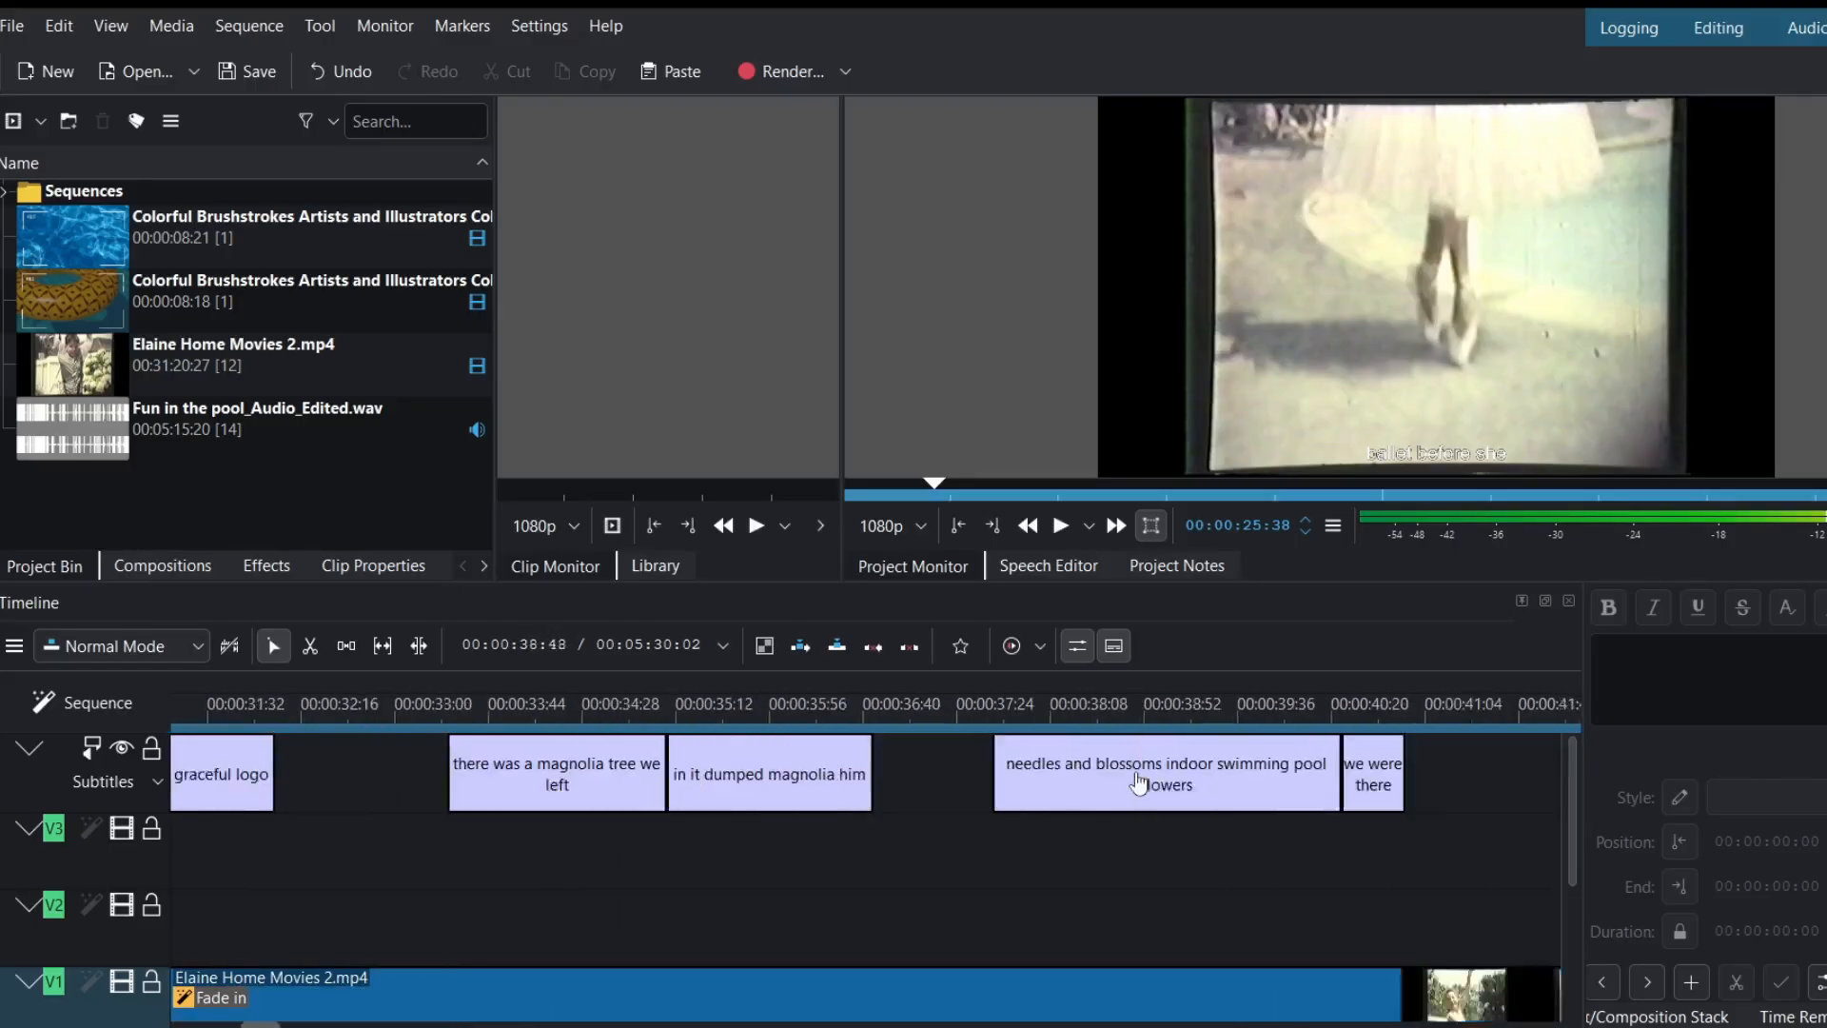
scroll(1139, 783, right, 12)
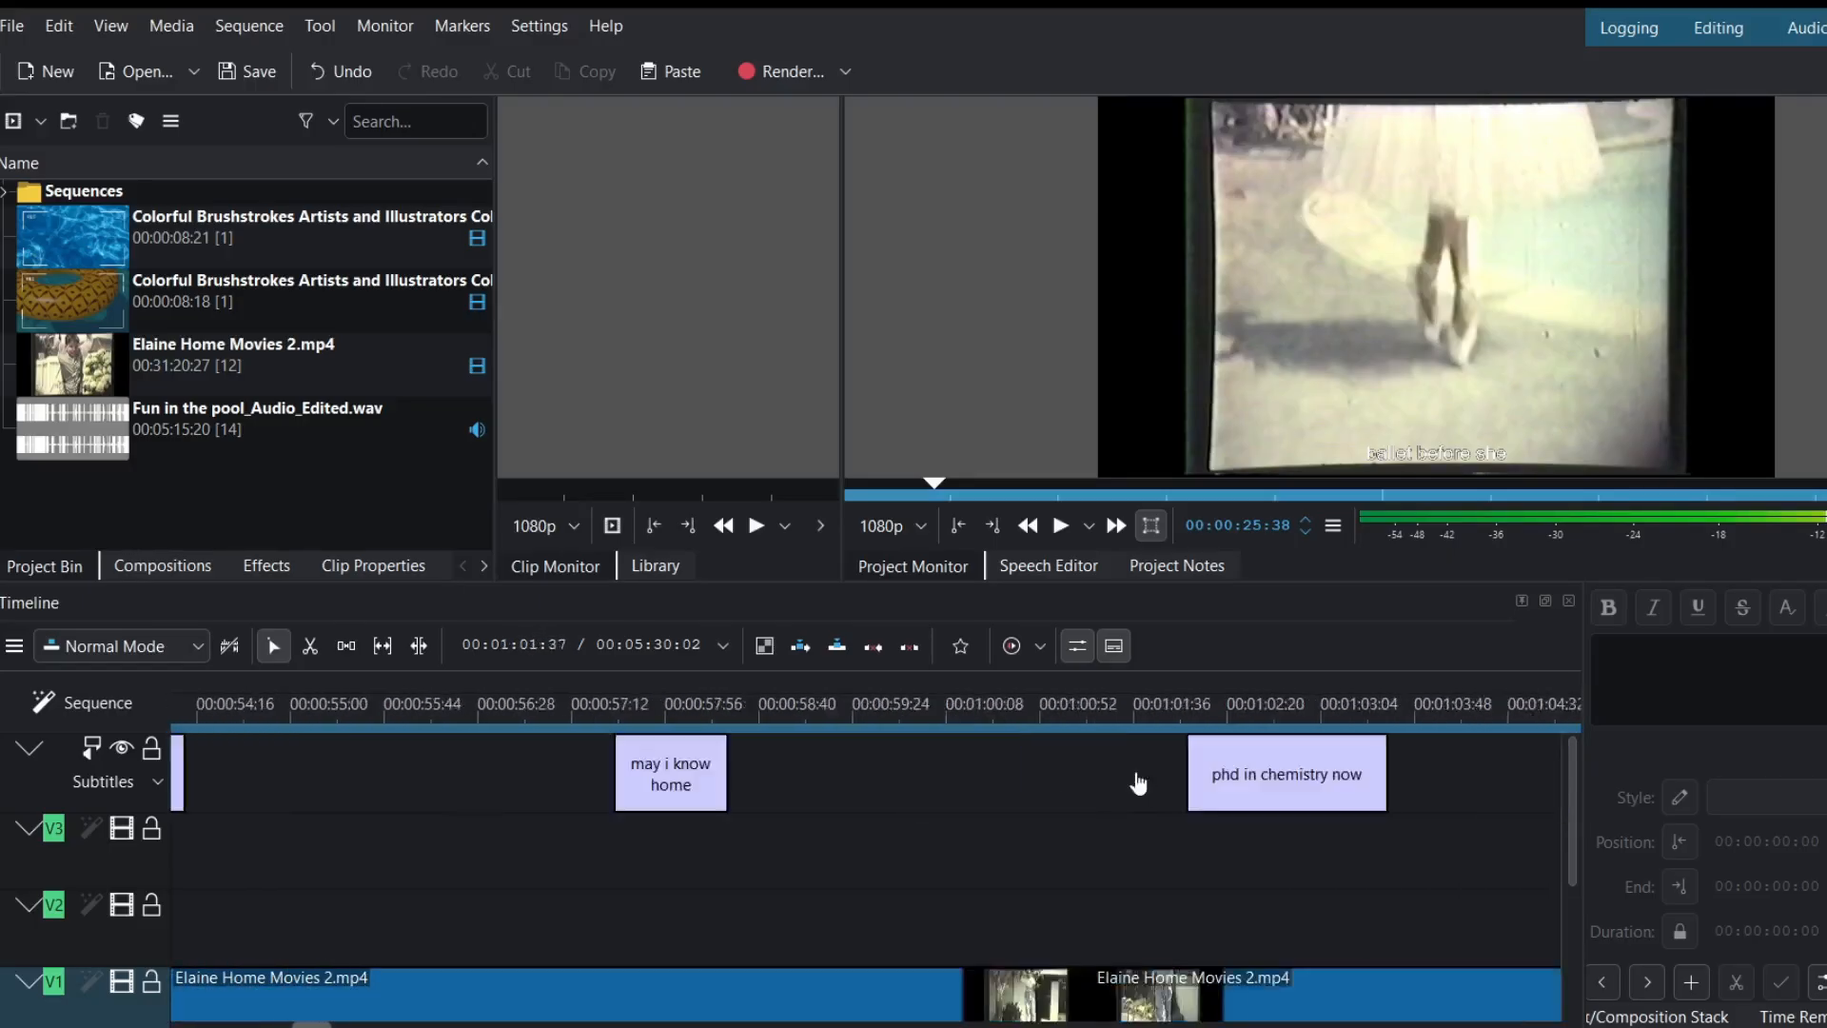
scroll(1138, 783, right, 6)
scroll(1140, 780, left, 14)
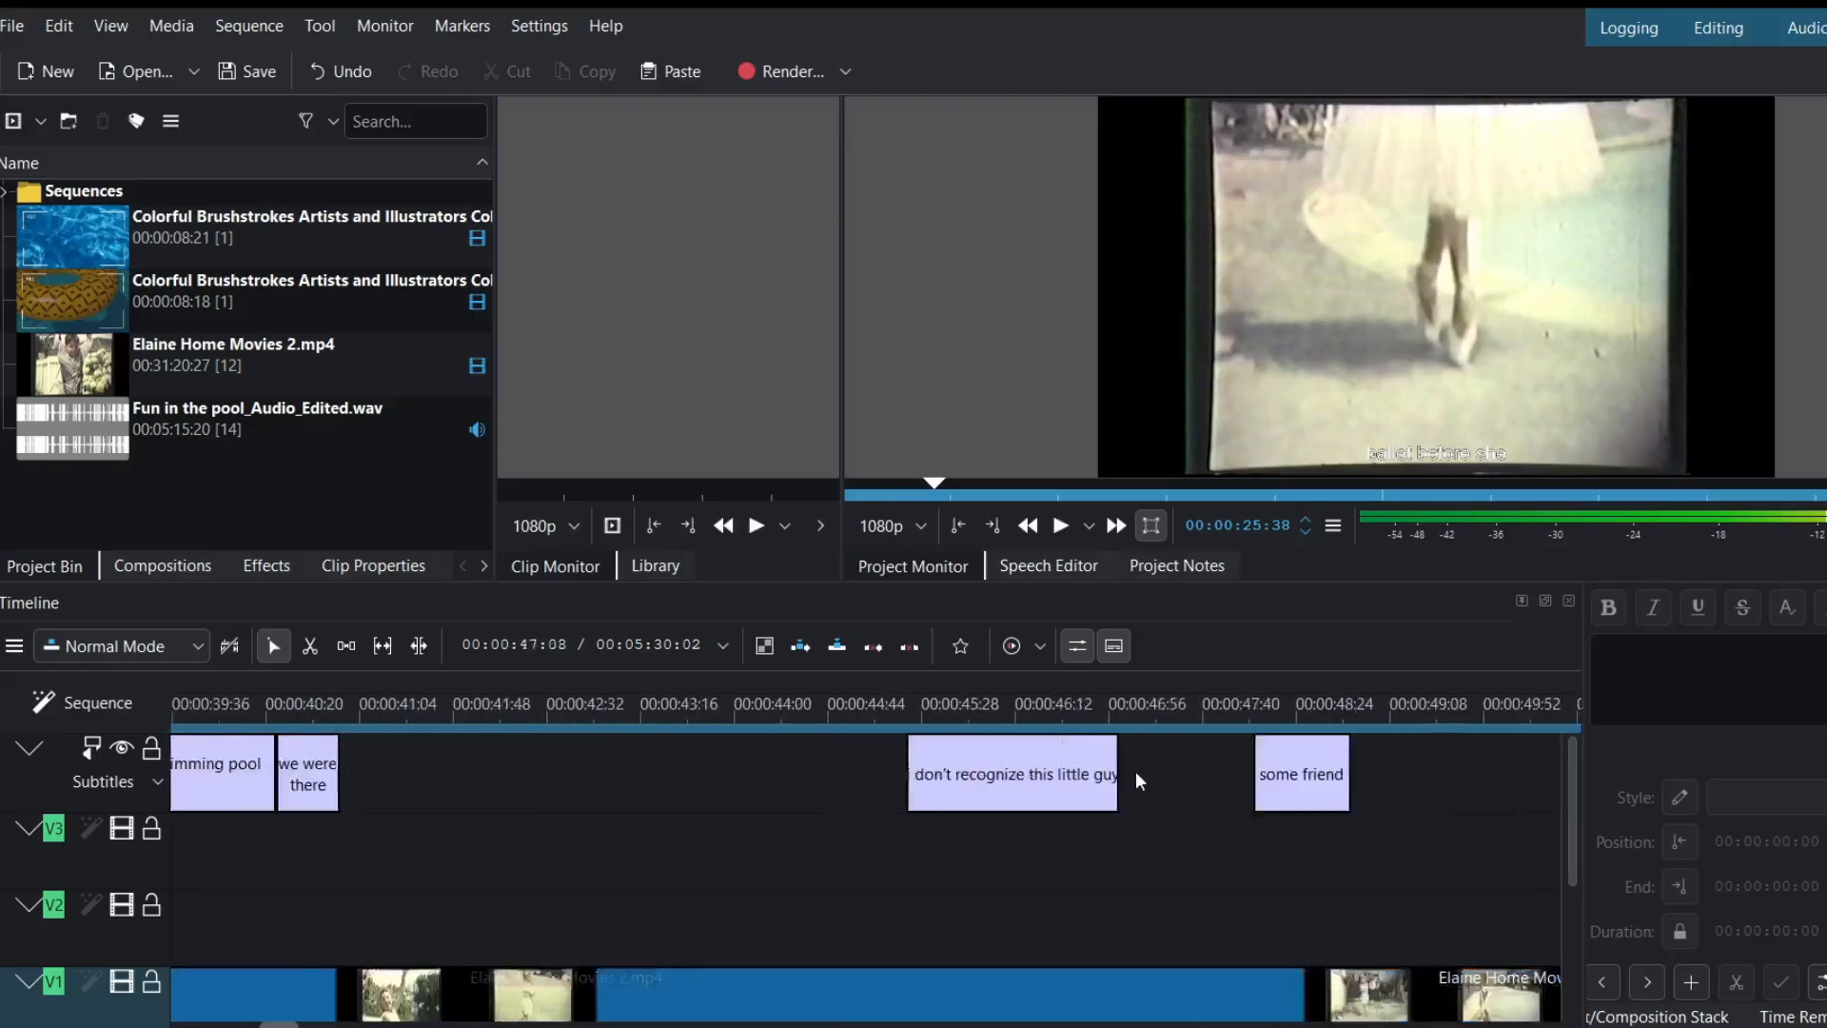
scroll(1134, 771, left, 15)
scroll(1135, 771, right, 4)
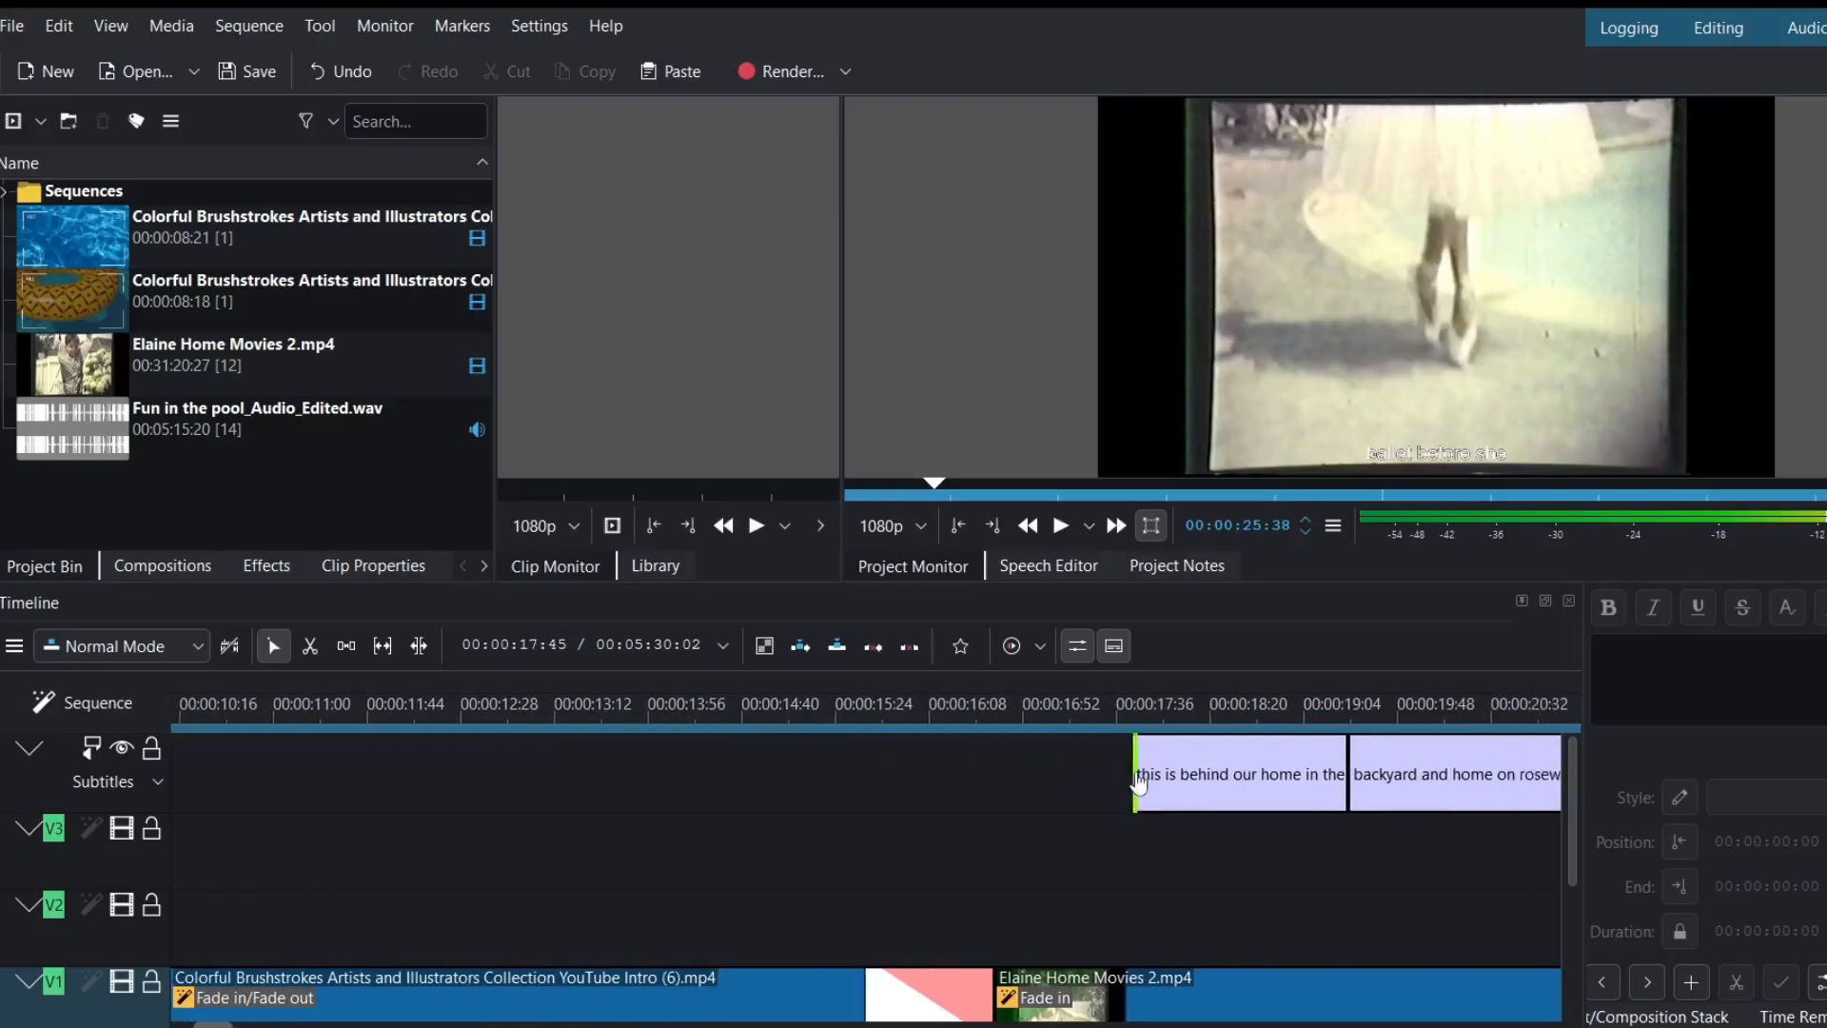
scroll(1137, 775, right, 1)
scroll(1178, 893, right, 4)
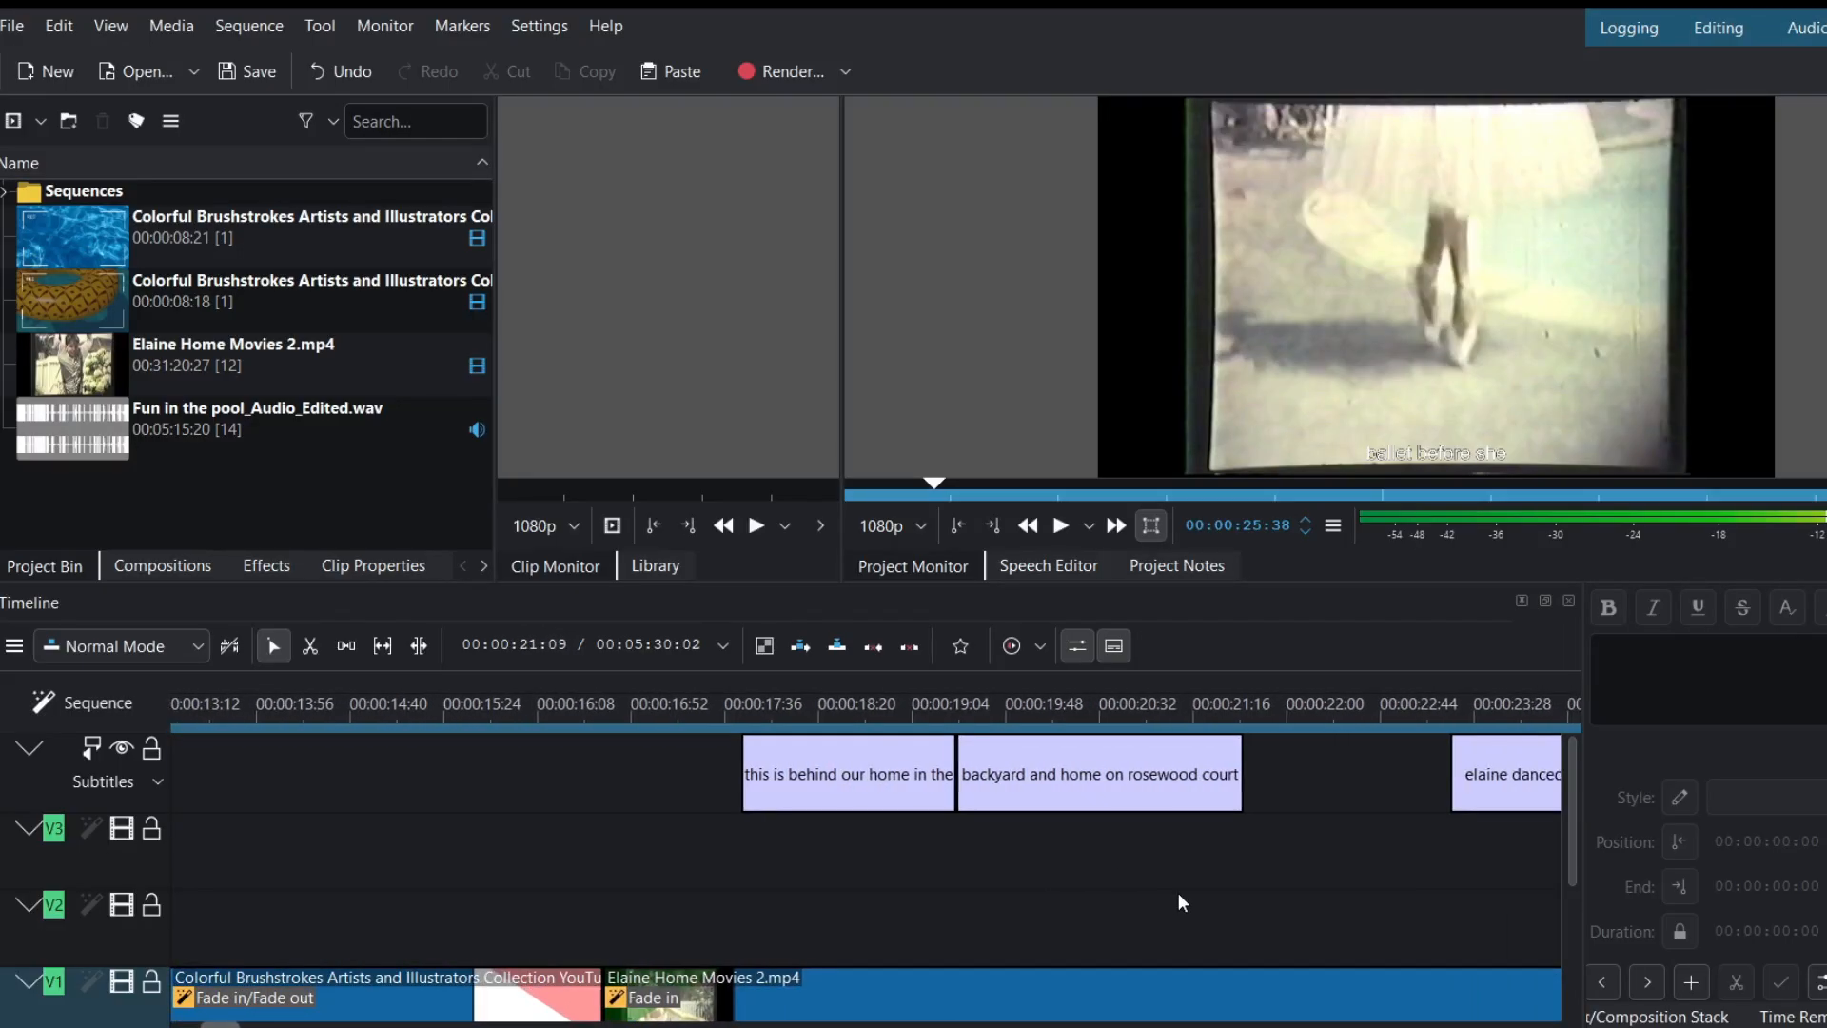
click(884, 811)
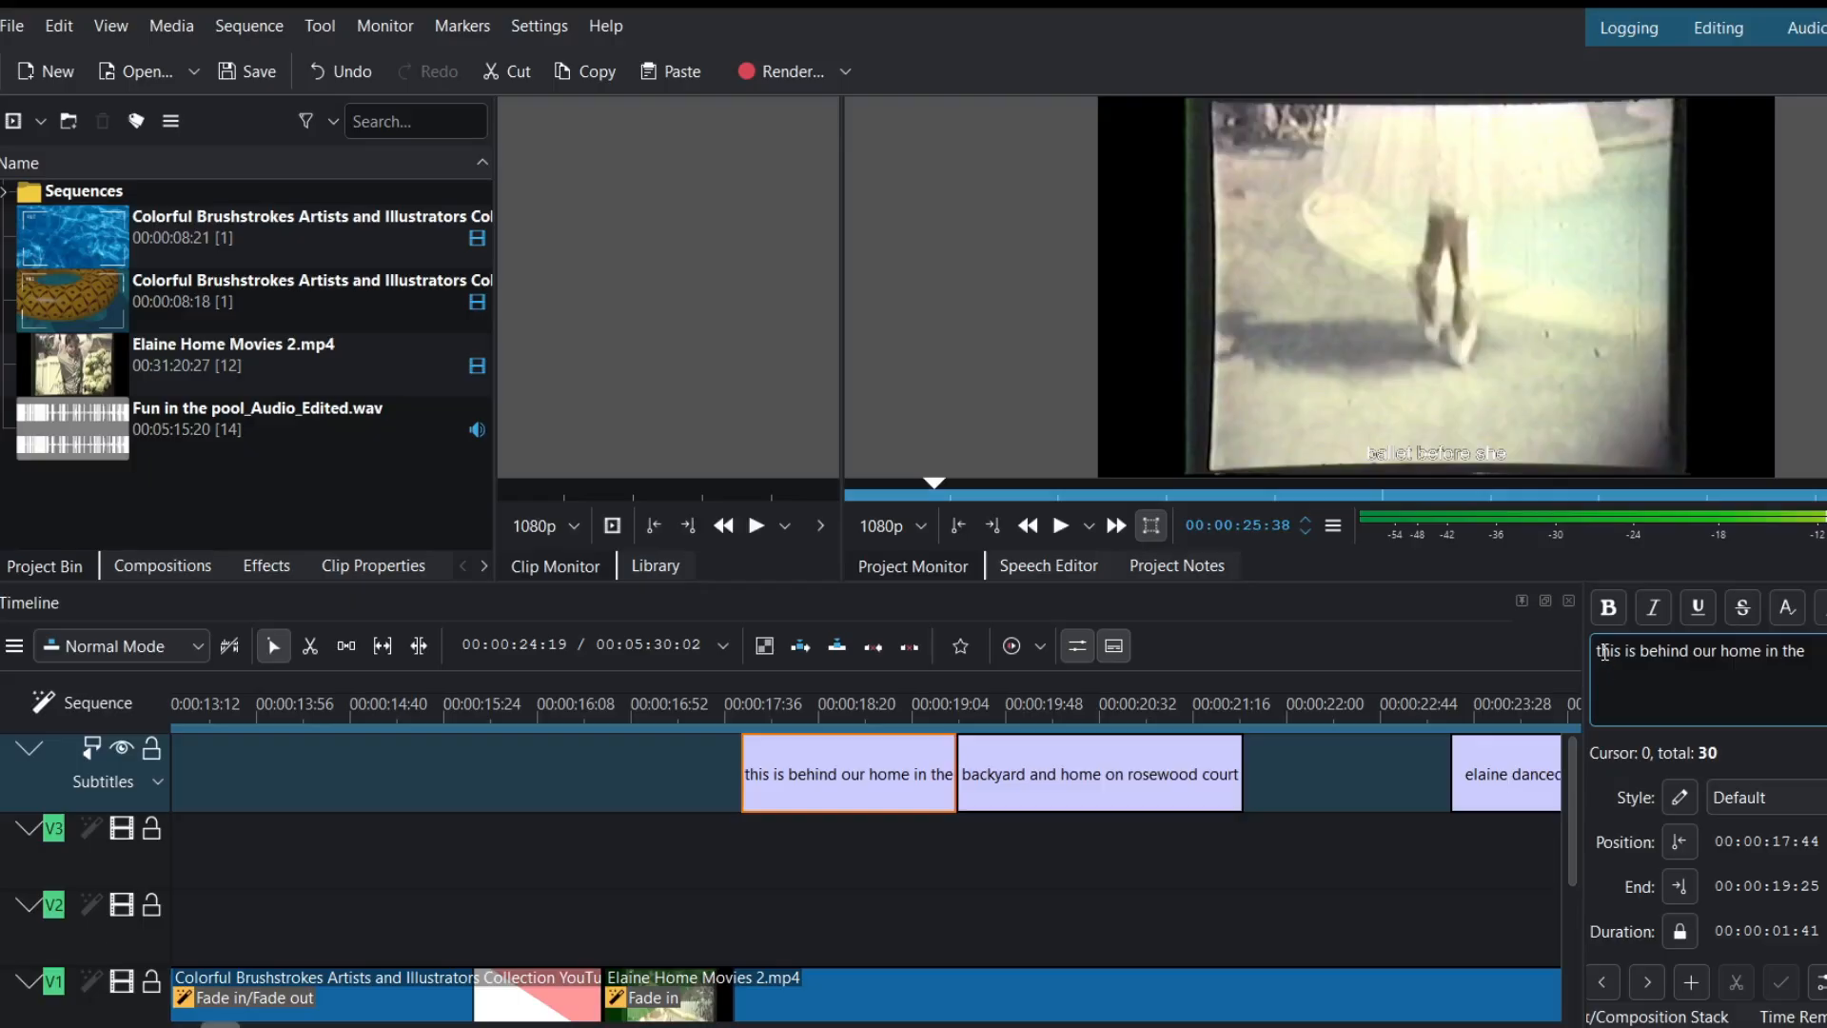
- Capitalise the first subtitle so it begins with 'This'
click(1604, 652)
key(BackSpace)
text(T)
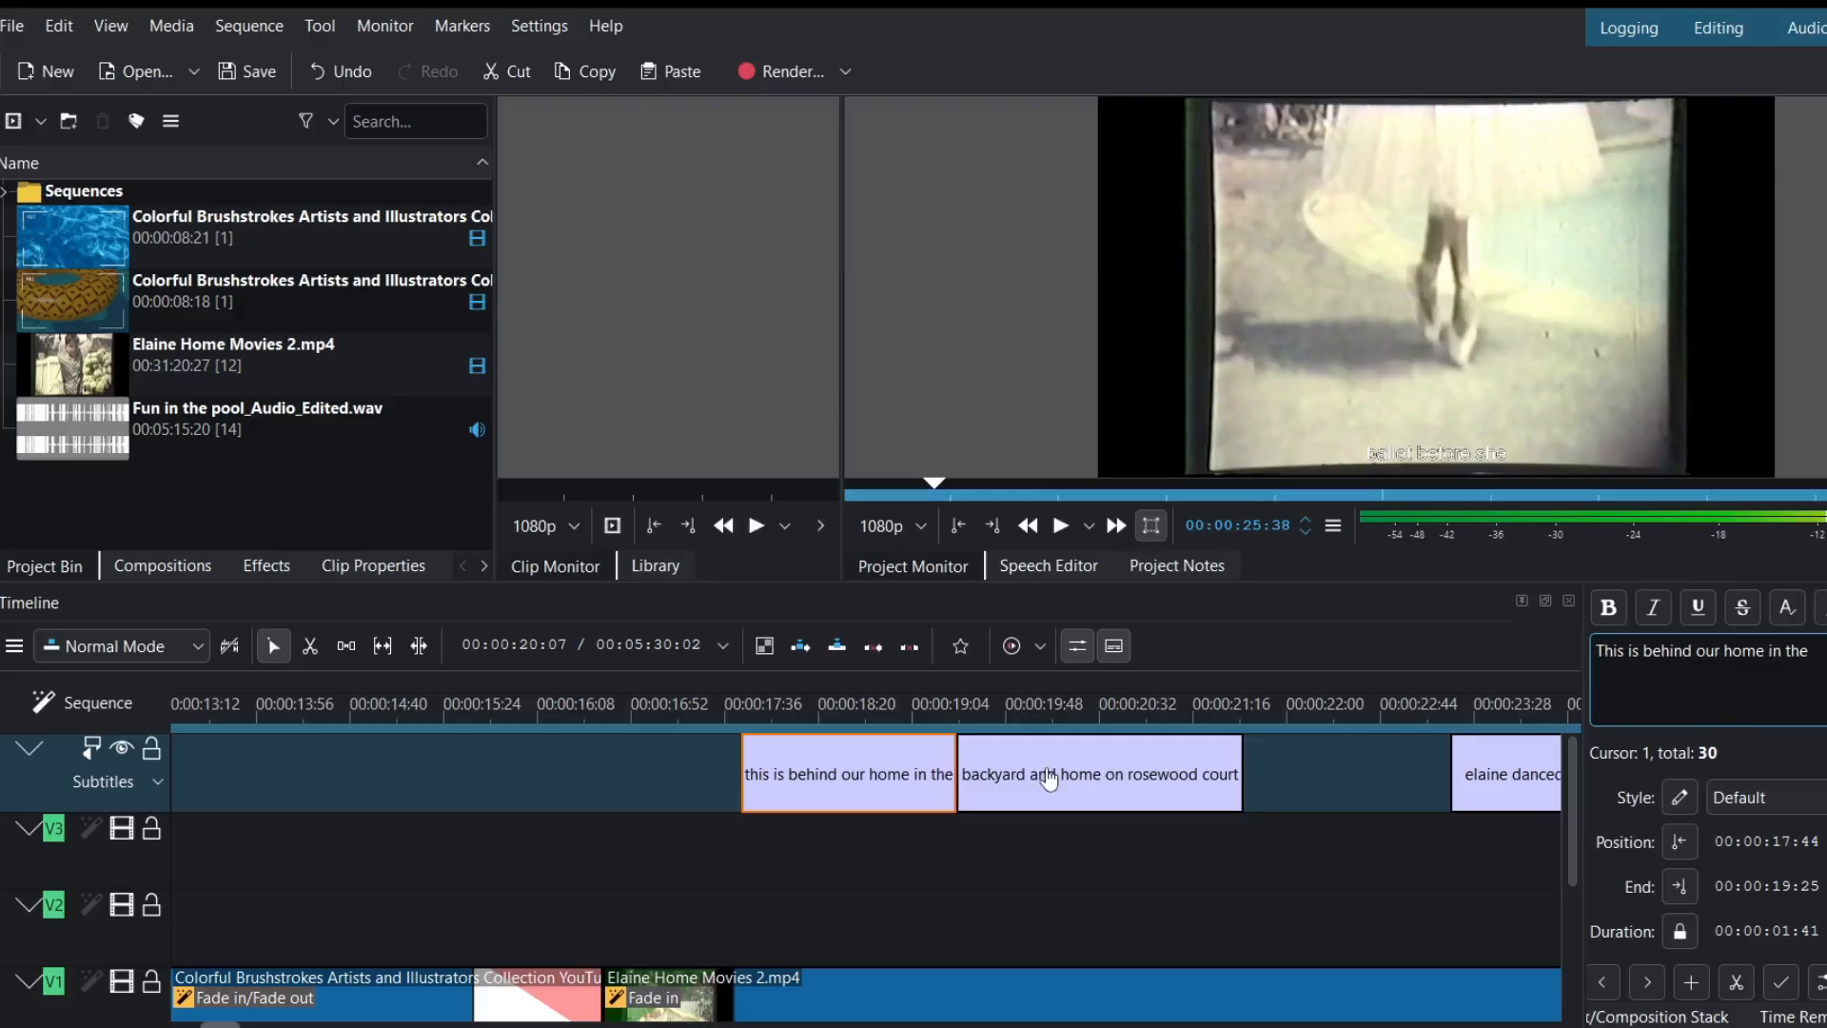
- In the second subtitle, capitalise the street name
click(1124, 783)
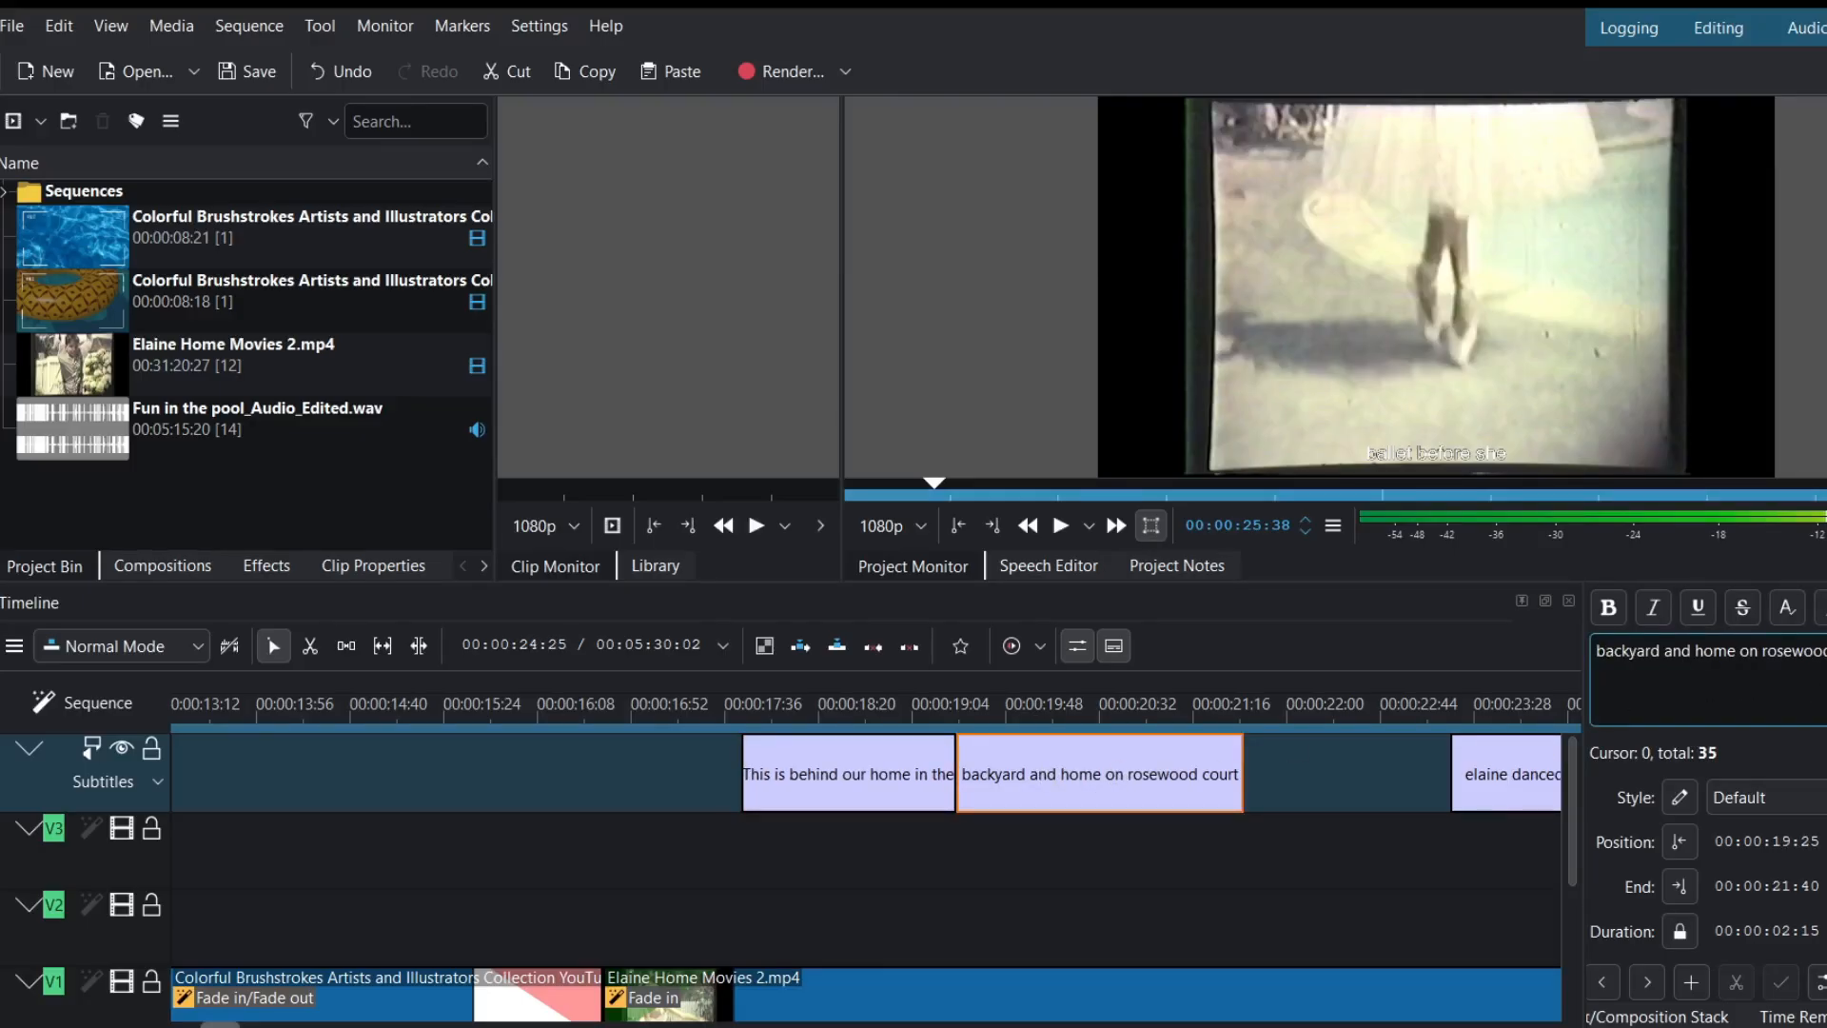
click(1713, 683)
key(BackSpace)
text(R)
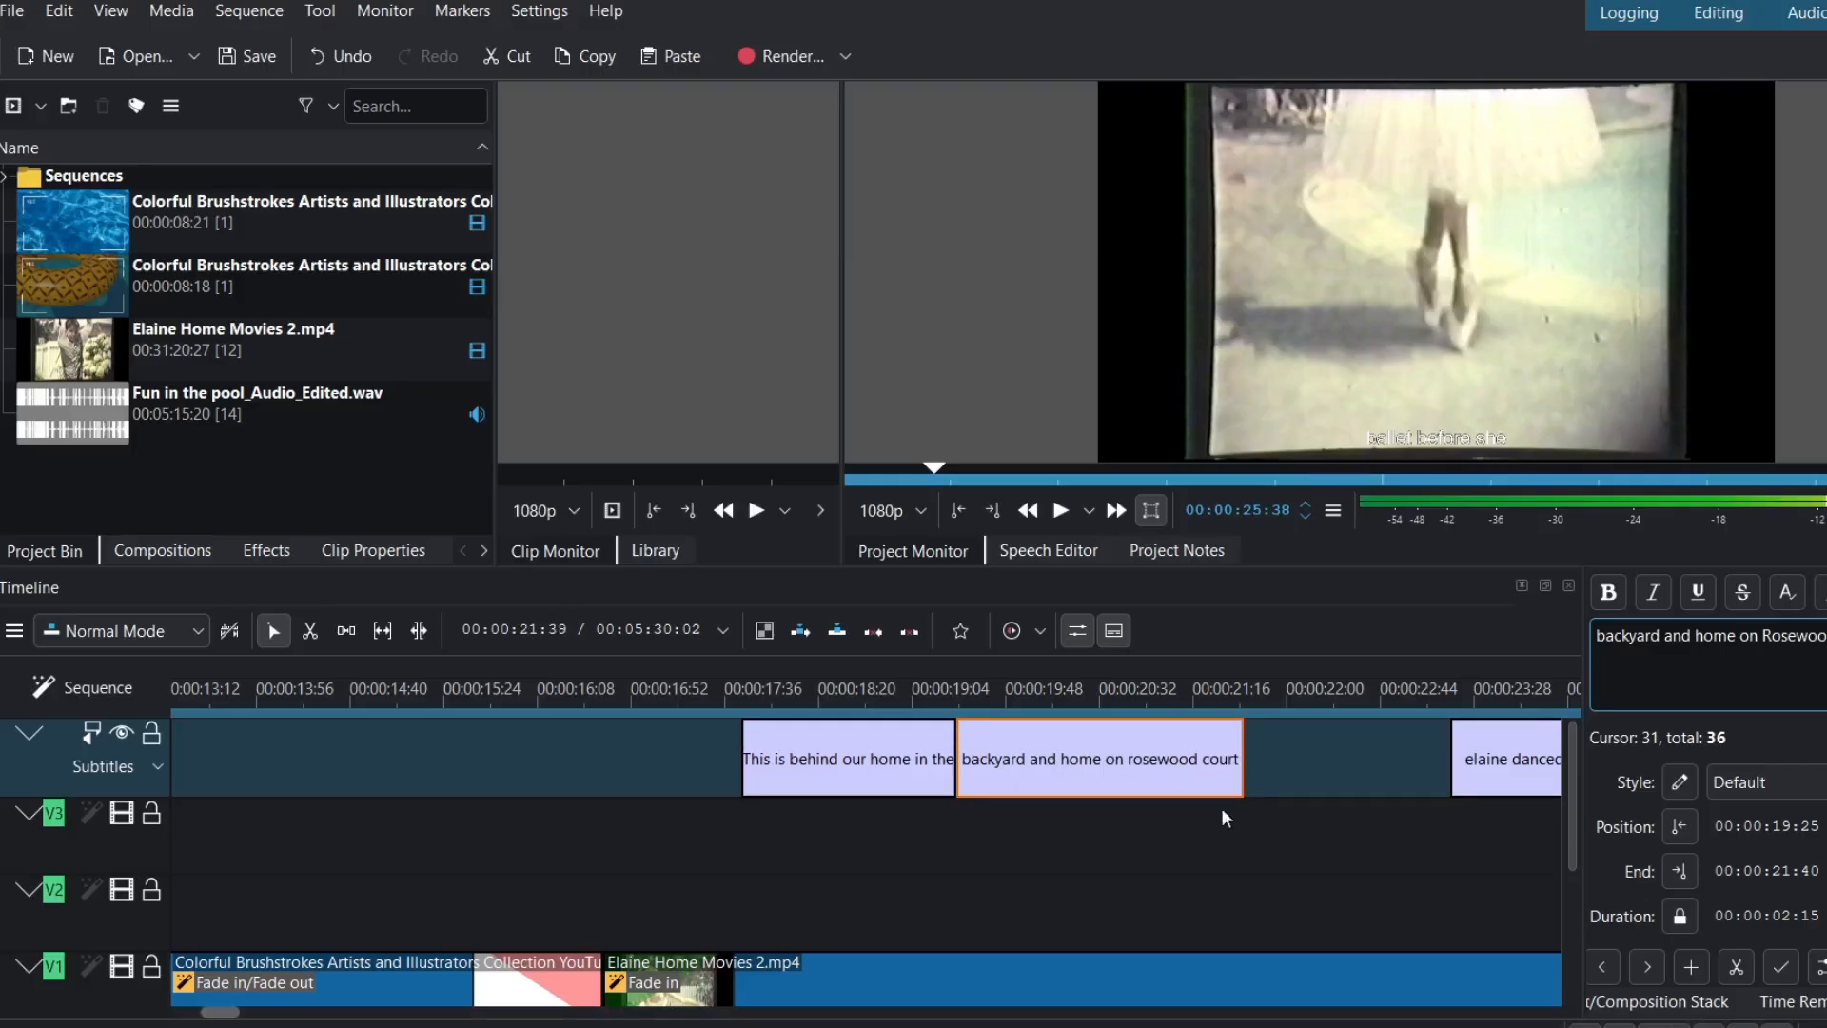
- Play the subtitles from 00:00:17:42 to check the corrections
scroll(841, 842, up, 3)
click(831, 700)
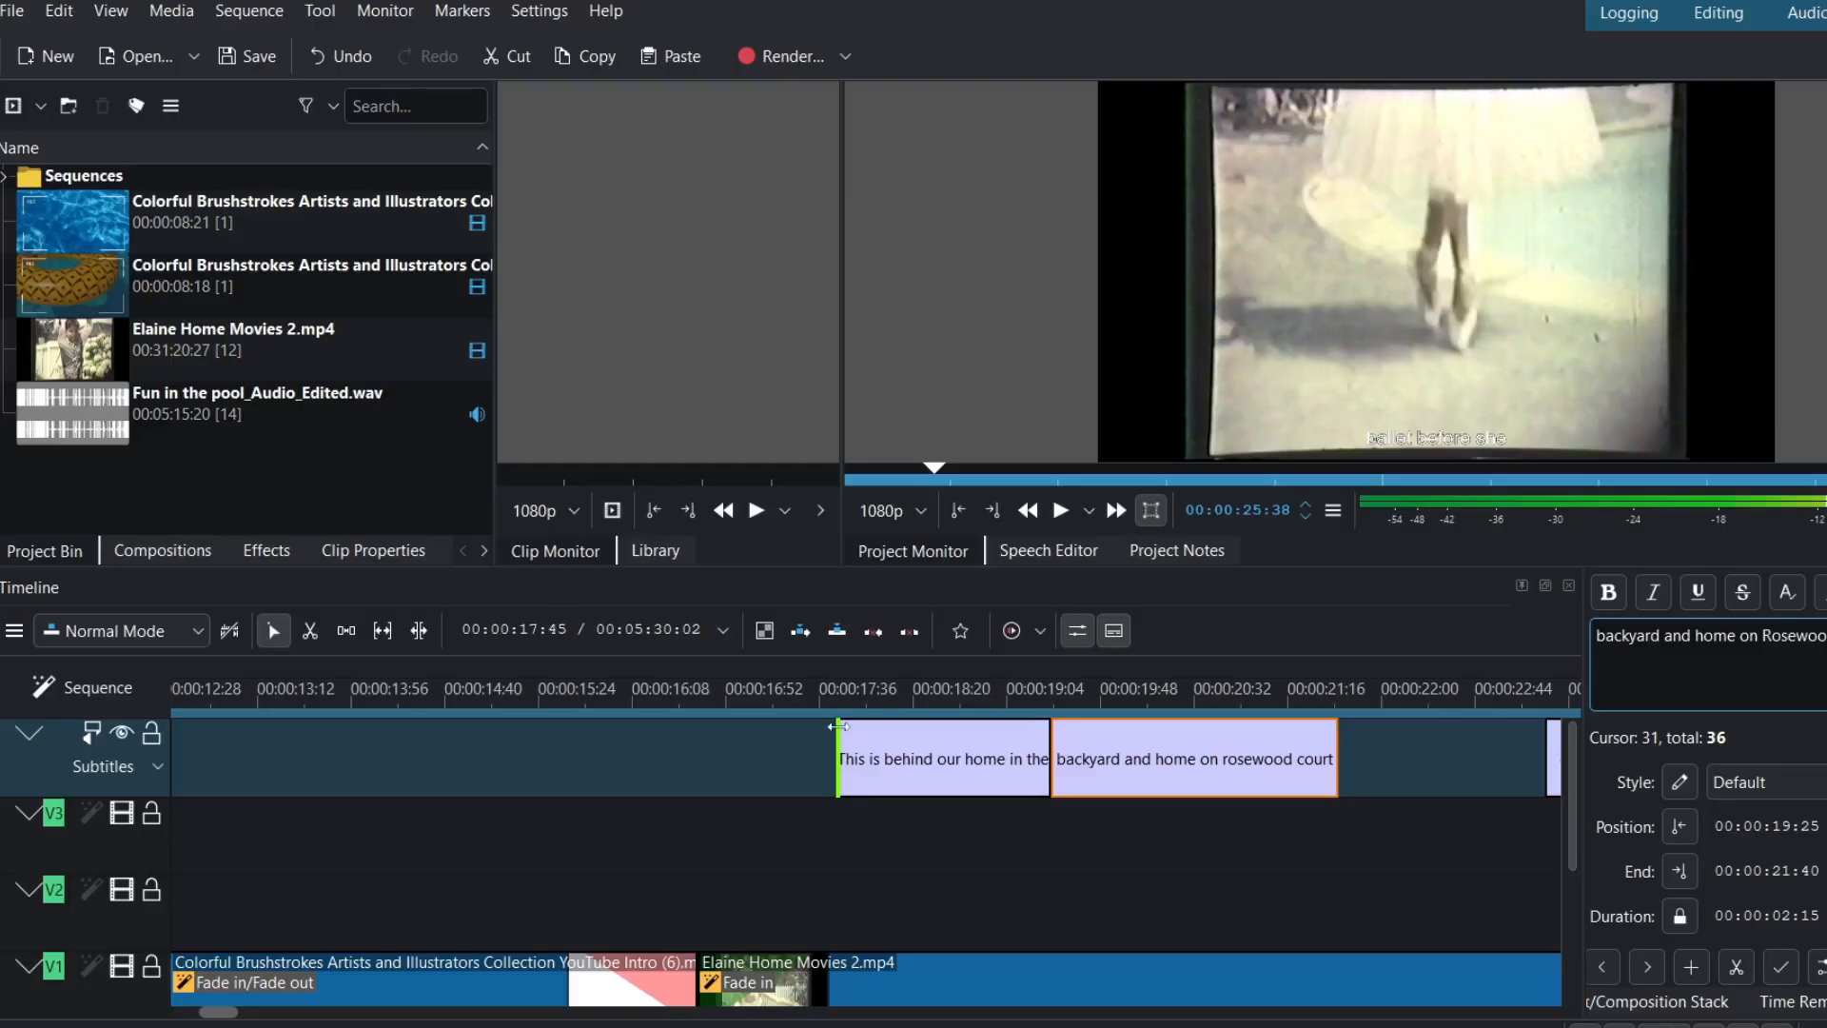
key(space)
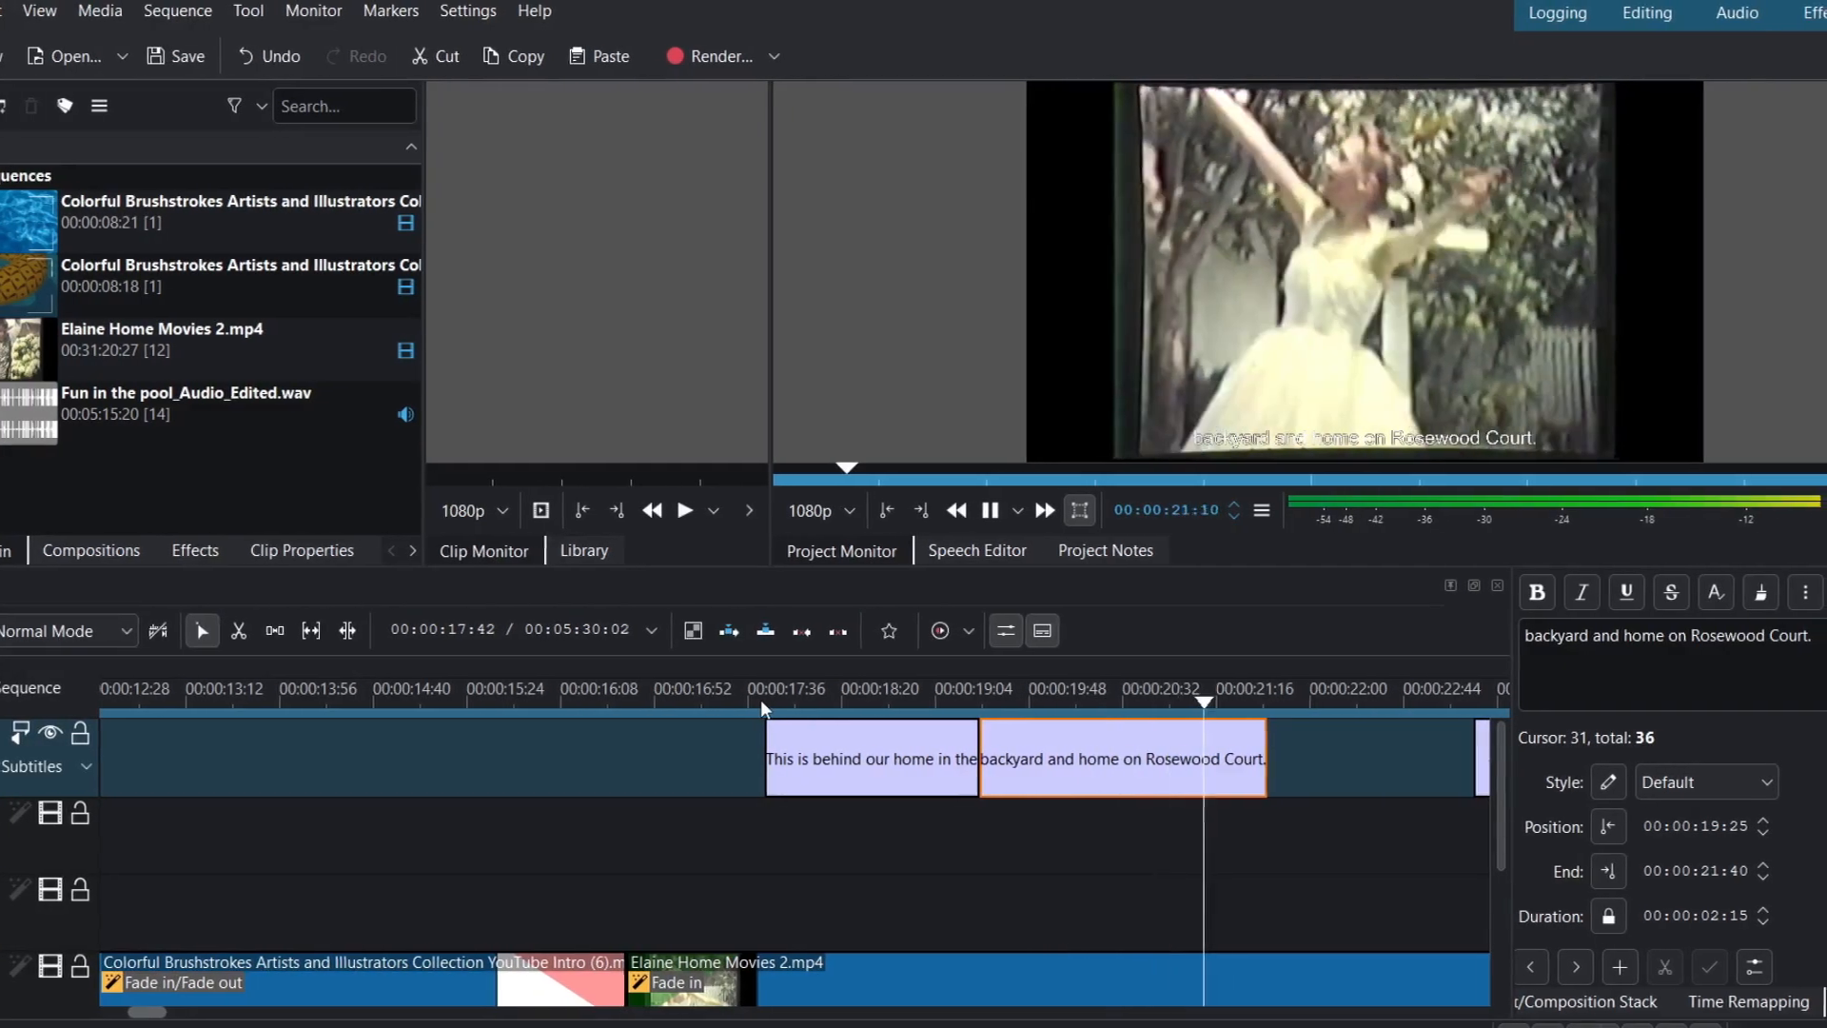
key(space)
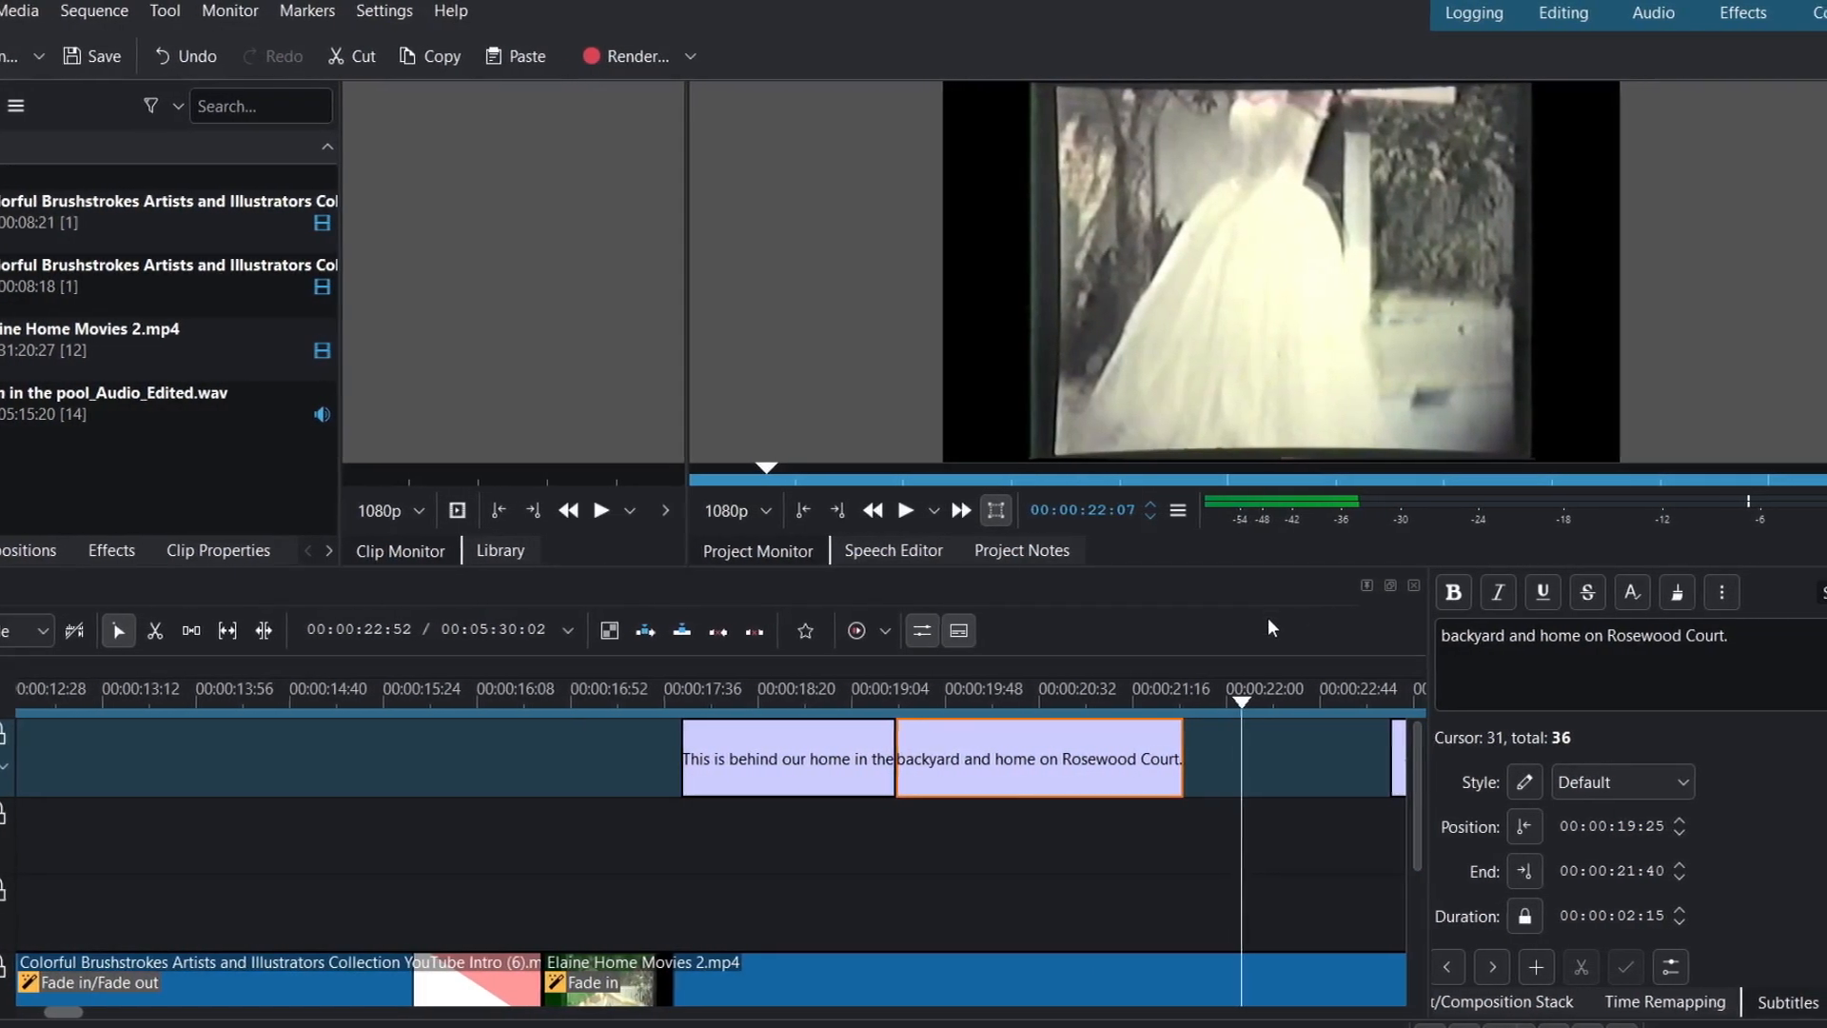
- Enlarge the timeline and extend the second subtitle's end to 00:00:21:46
drag(1216, 568, 1210, 333)
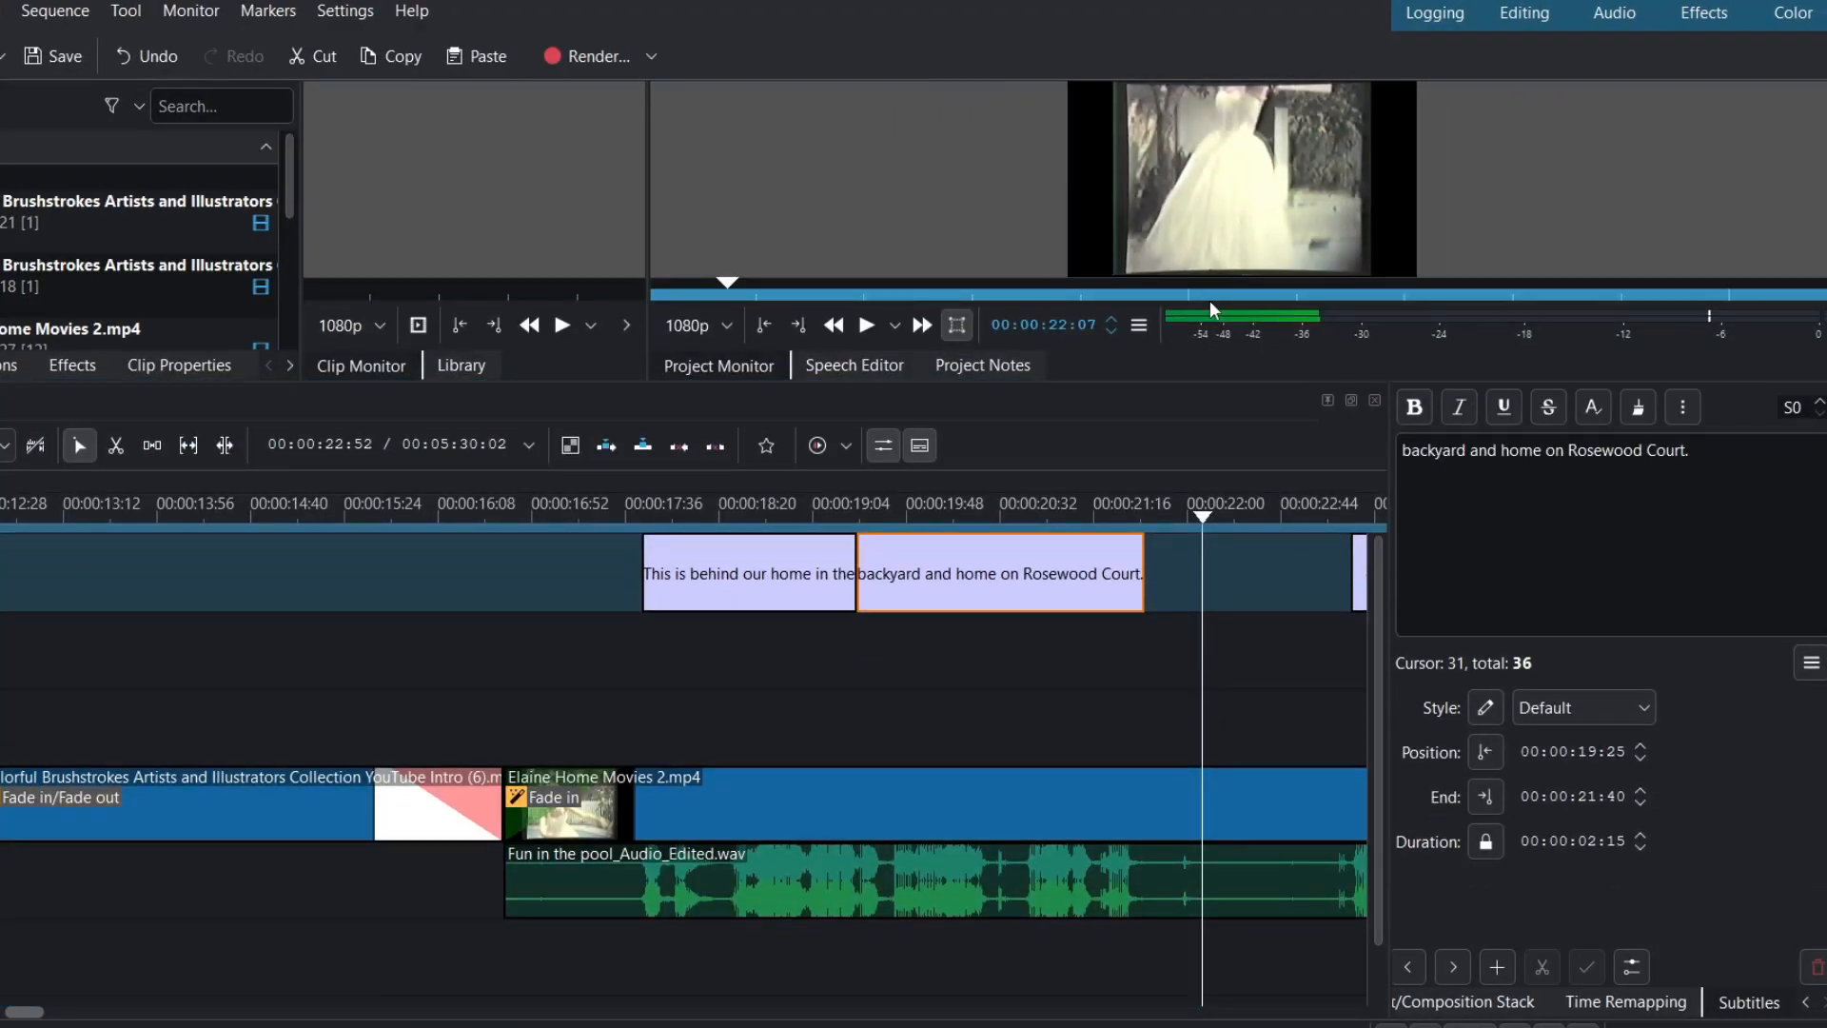
click(1154, 519)
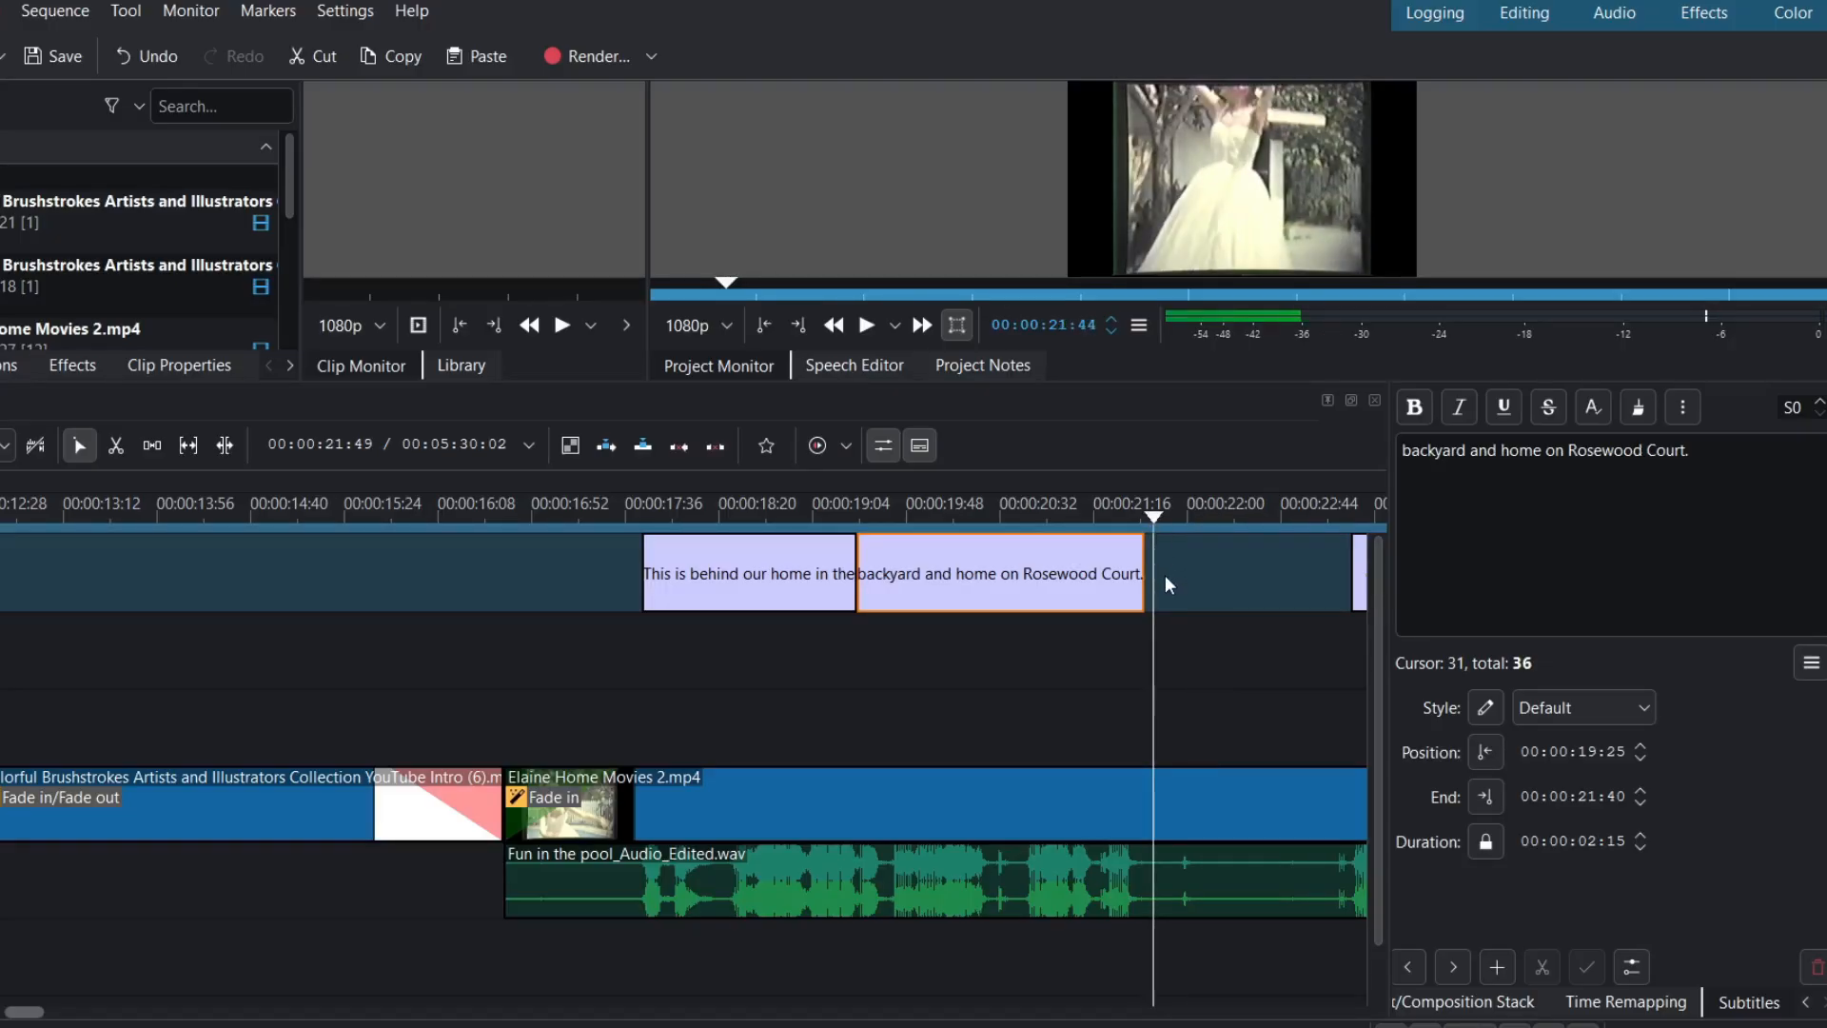
key(Right)
key(Right)
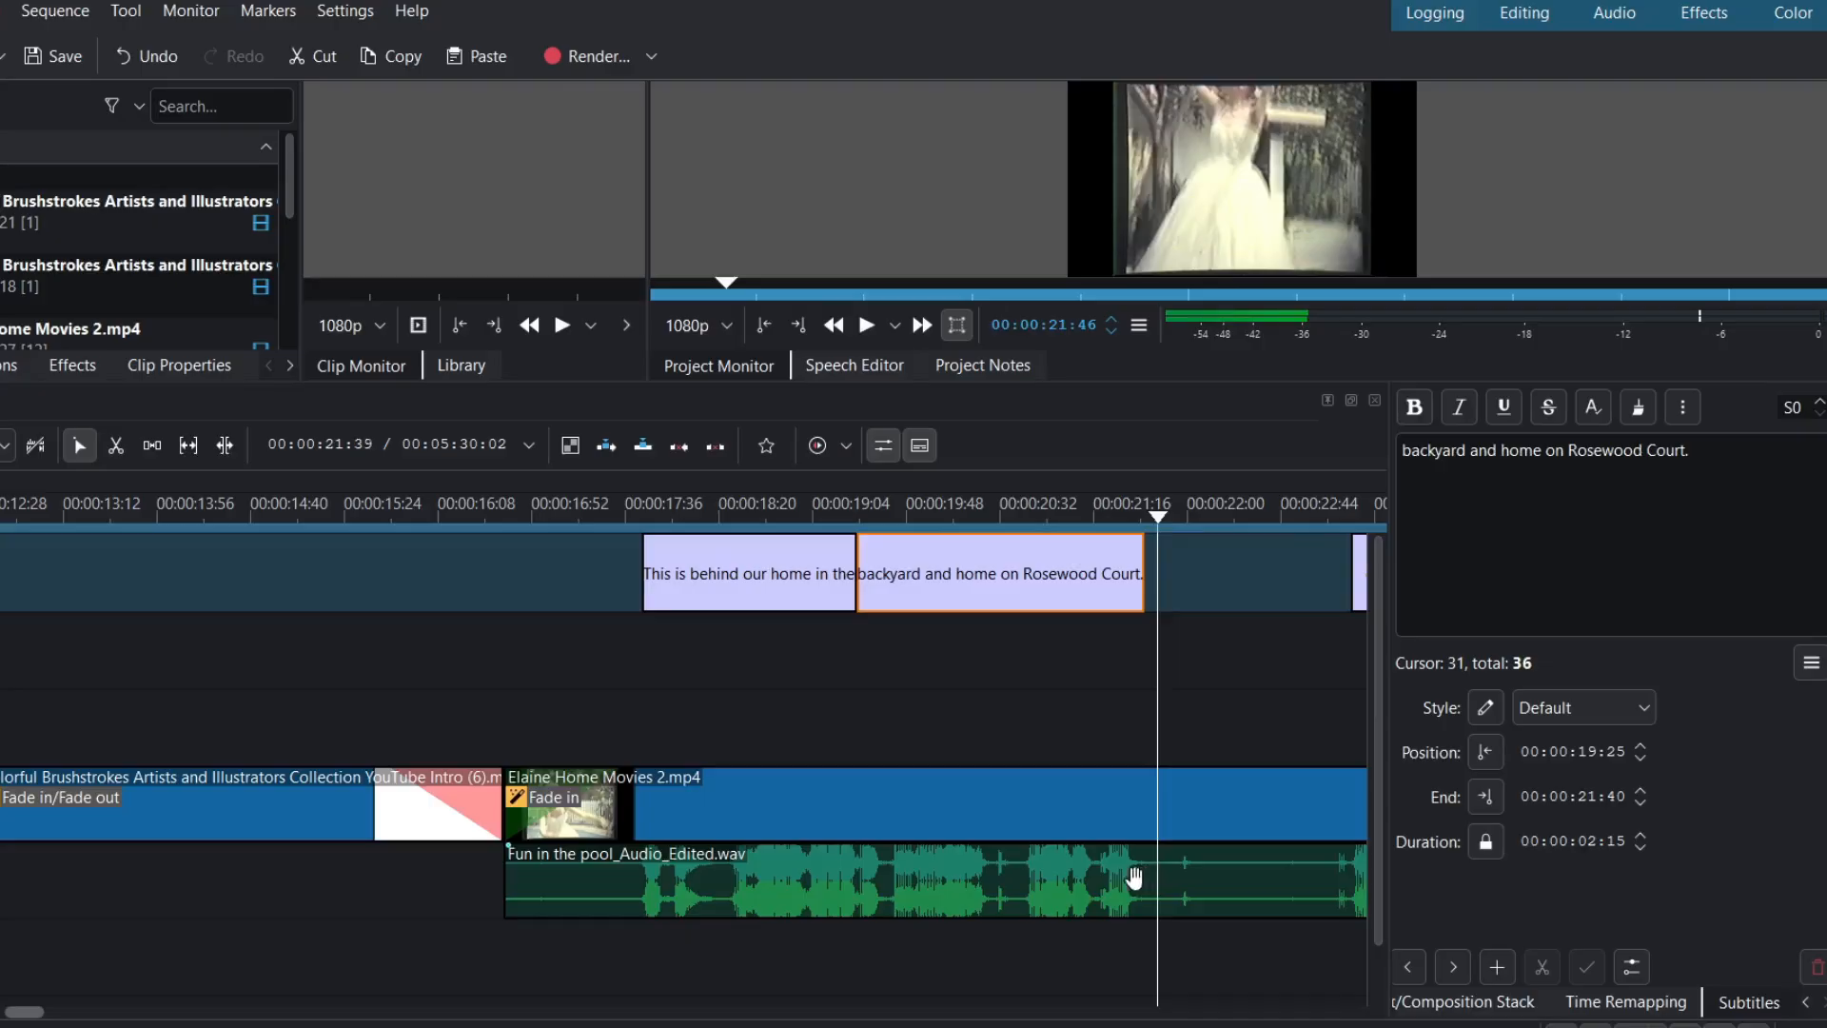
drag(1143, 589, 1156, 587)
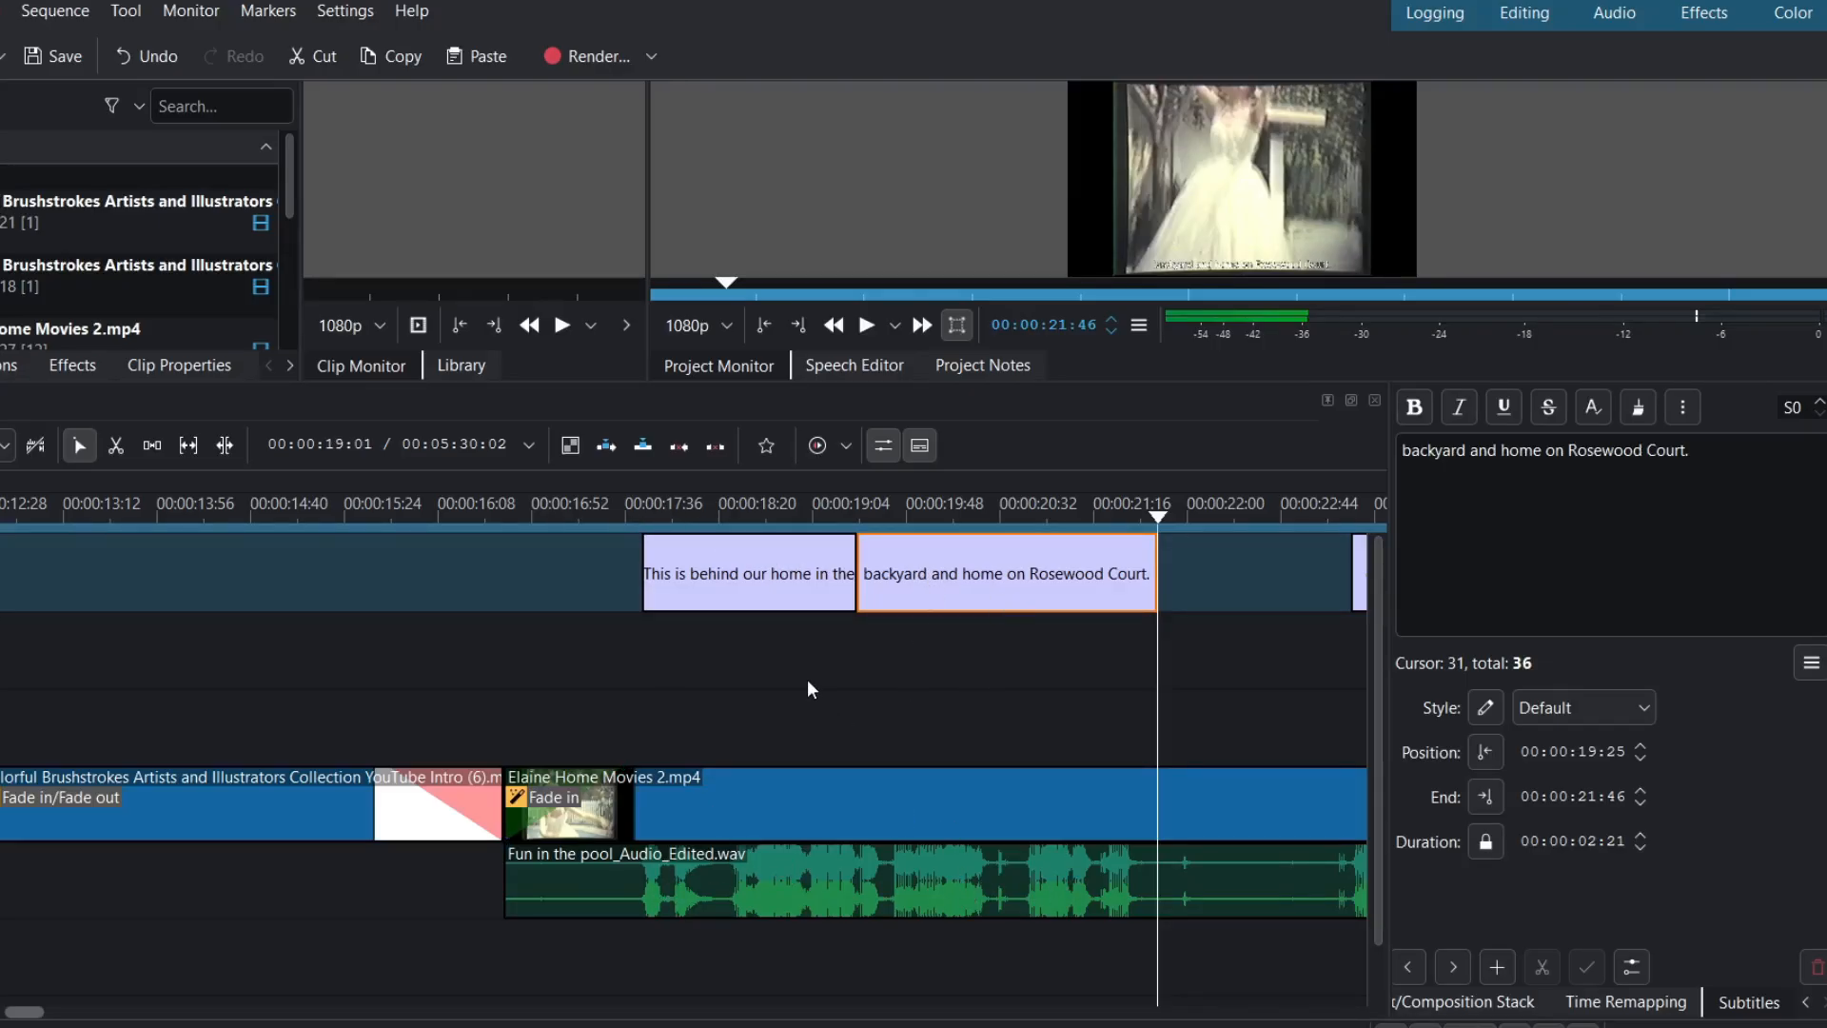
- Preview the new timing from 00:00:19:27, then park the playhead just before the first subtitle
click(860, 514)
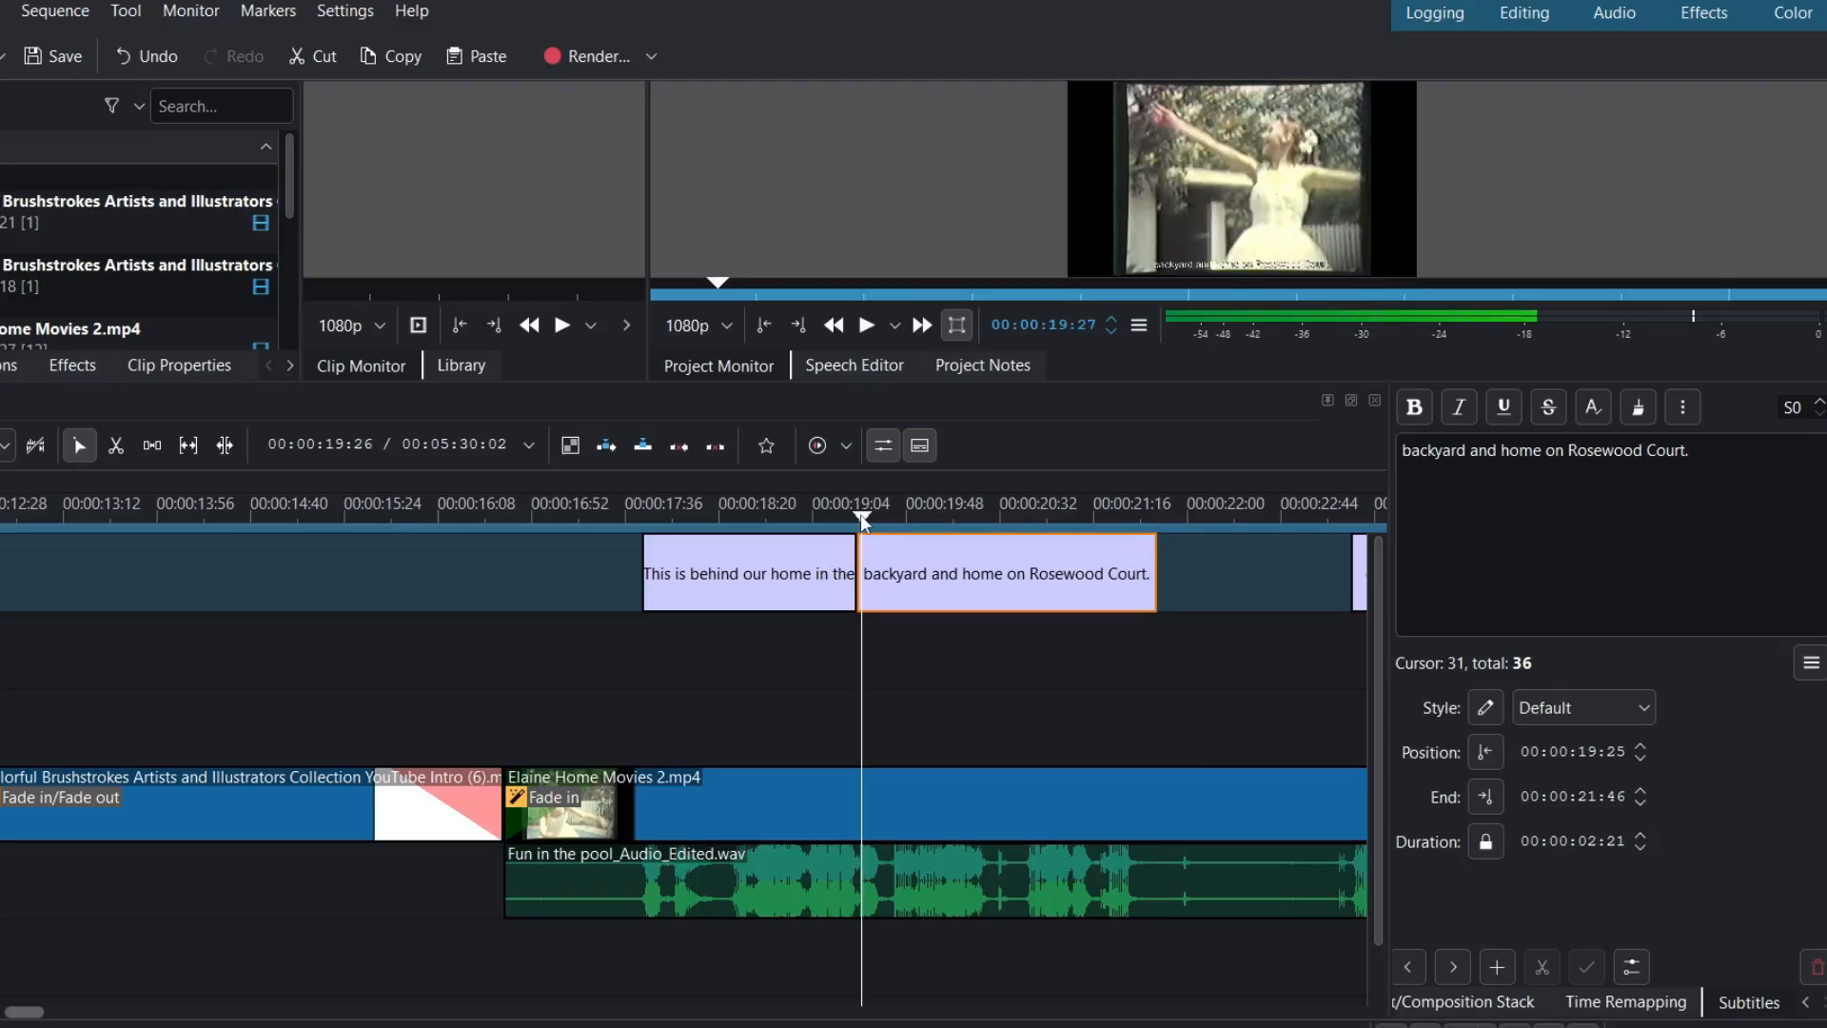
key(space)
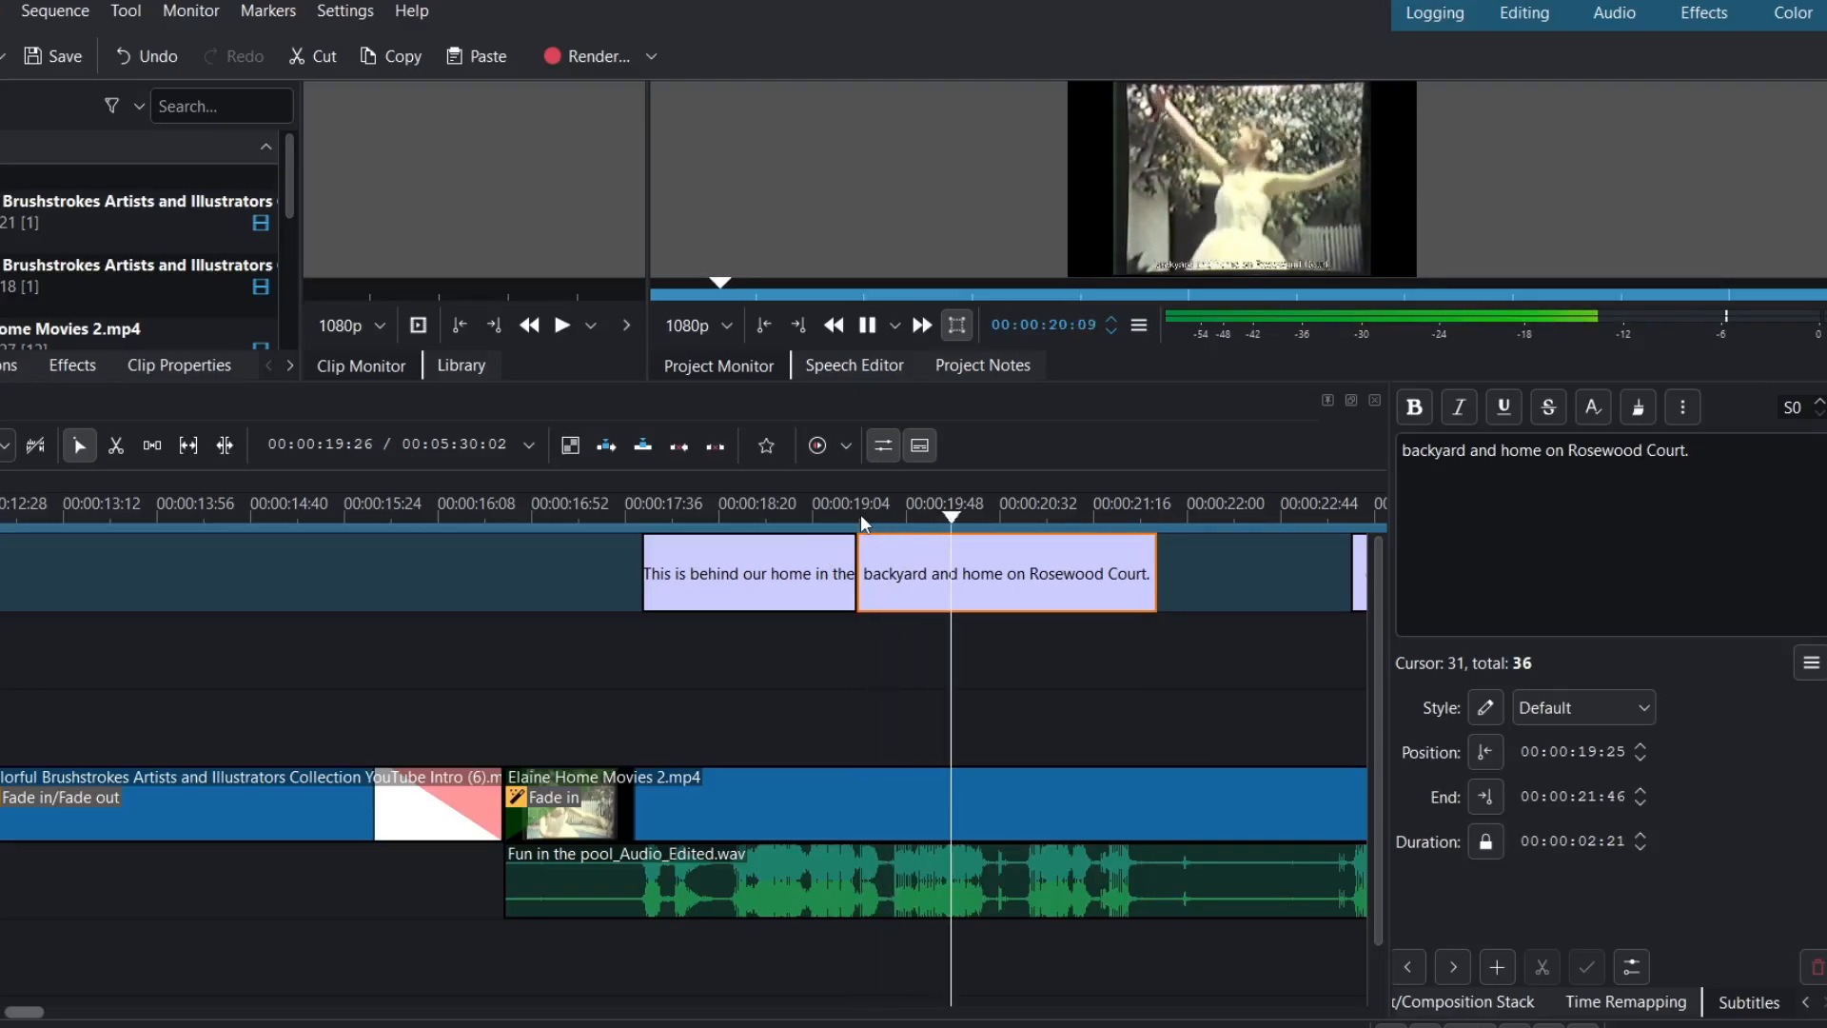
key(space)
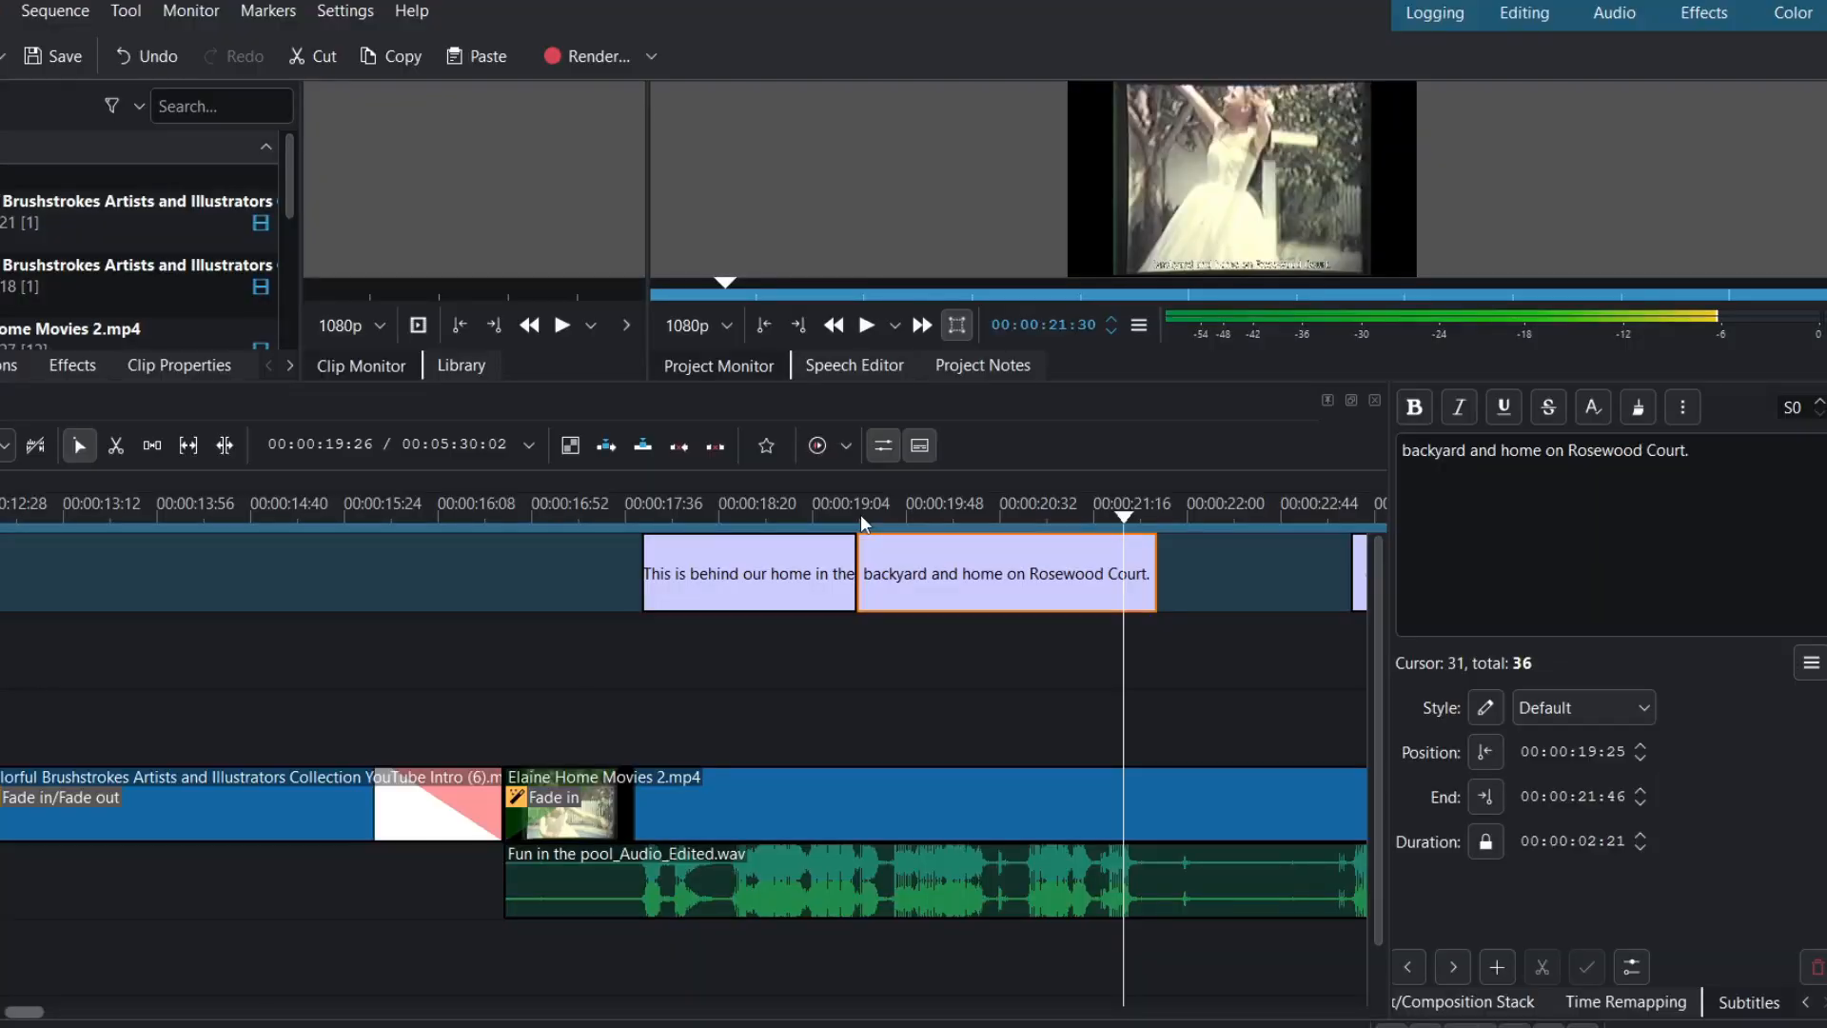
click(638, 520)
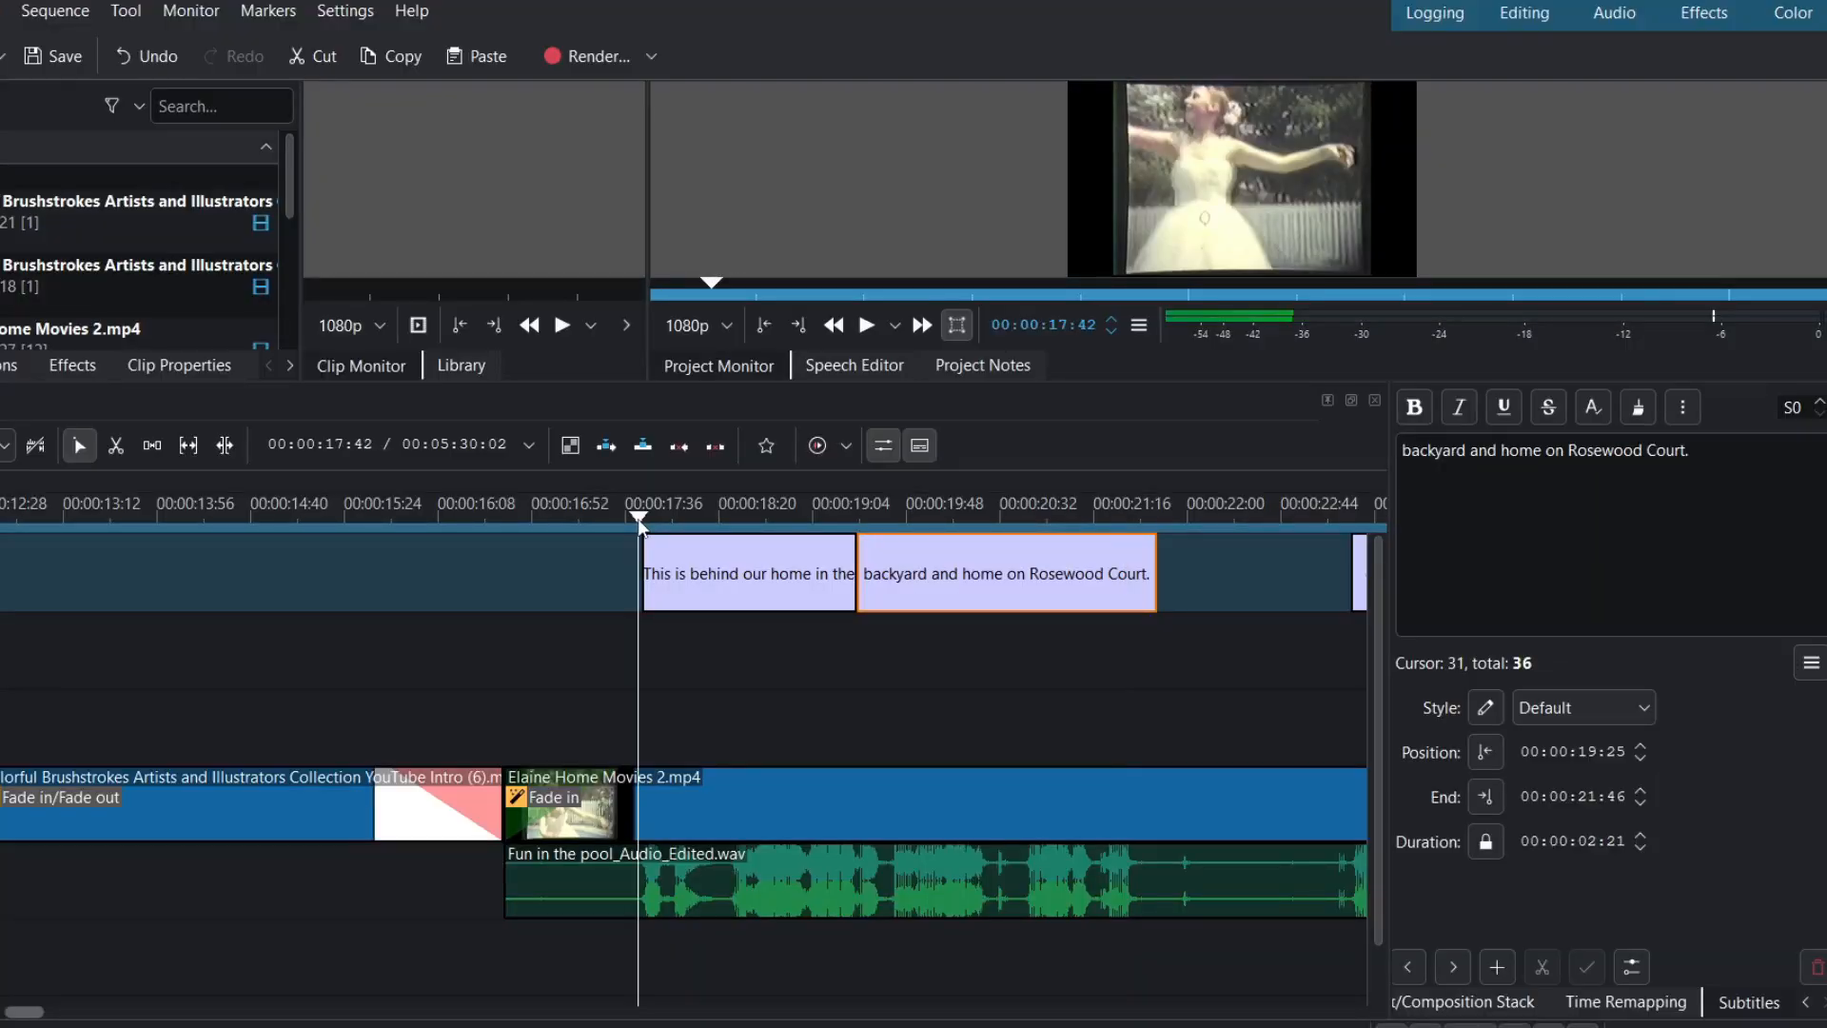
key(Left)
key(Left)
key(Left)
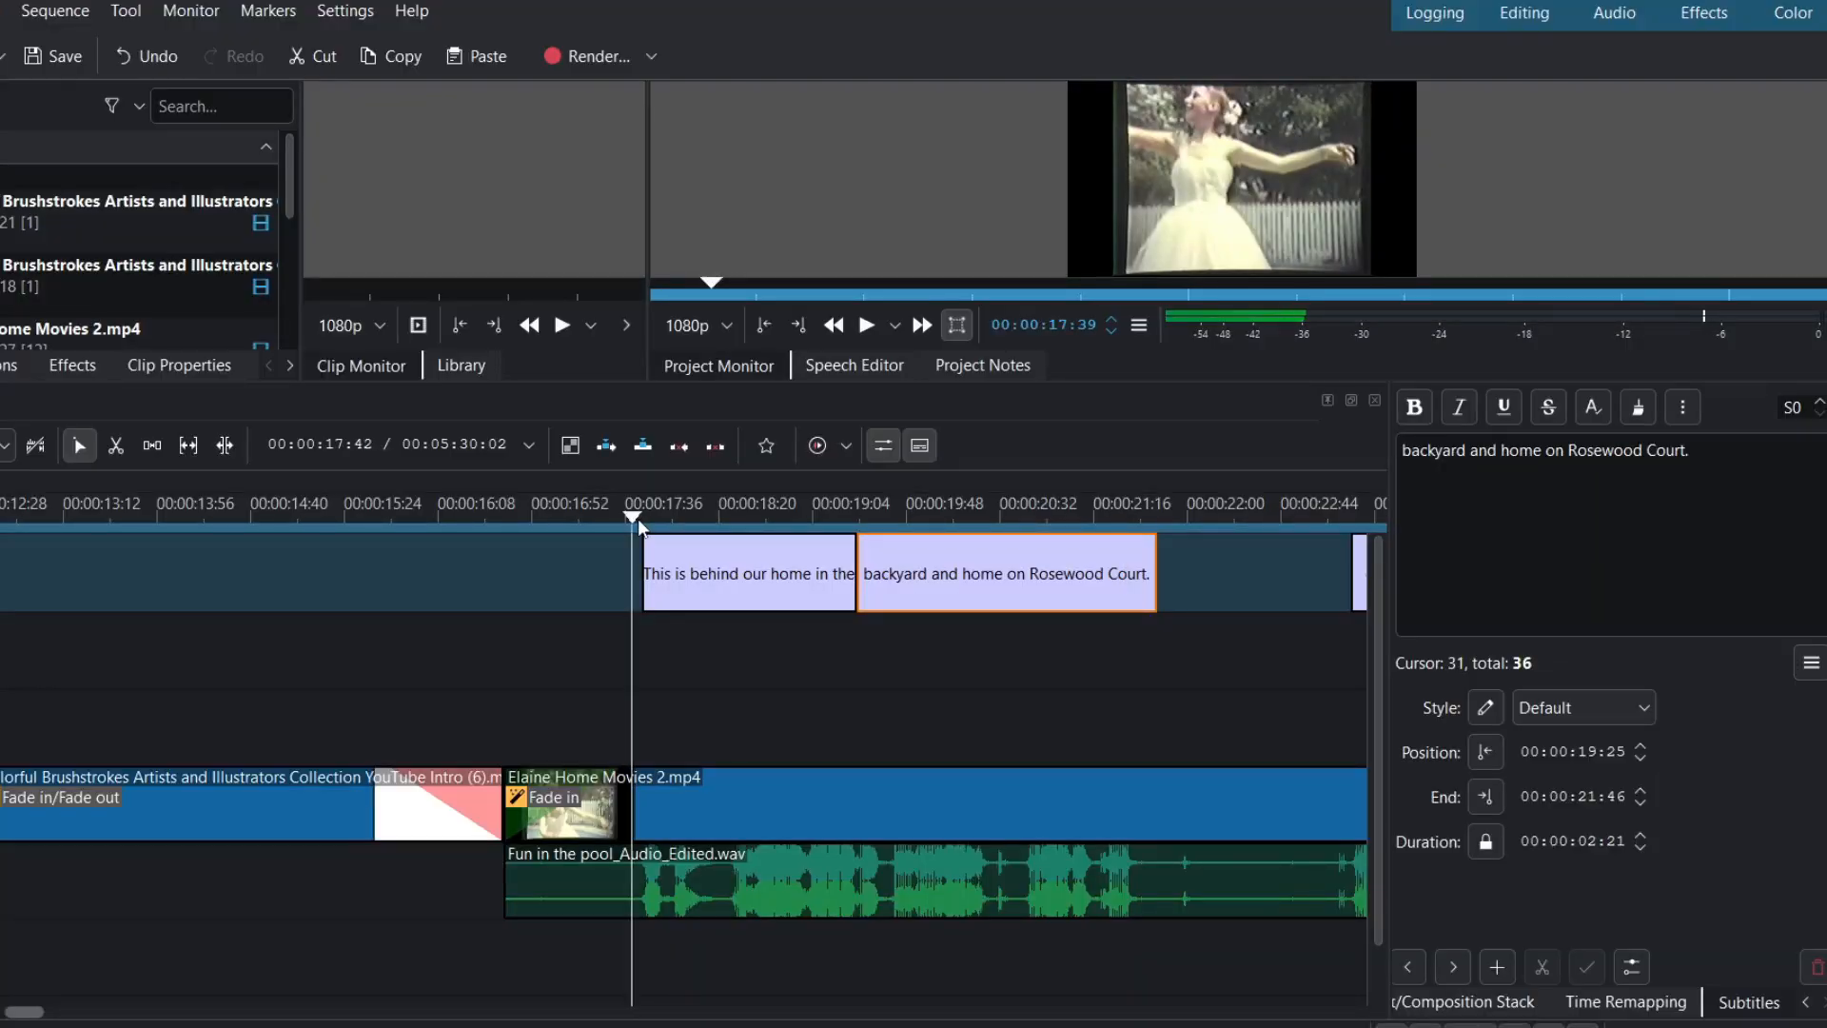
- Start the first subtitle earlier at the playhead and preview both opening subtitles
drag(644, 573, 632, 573)
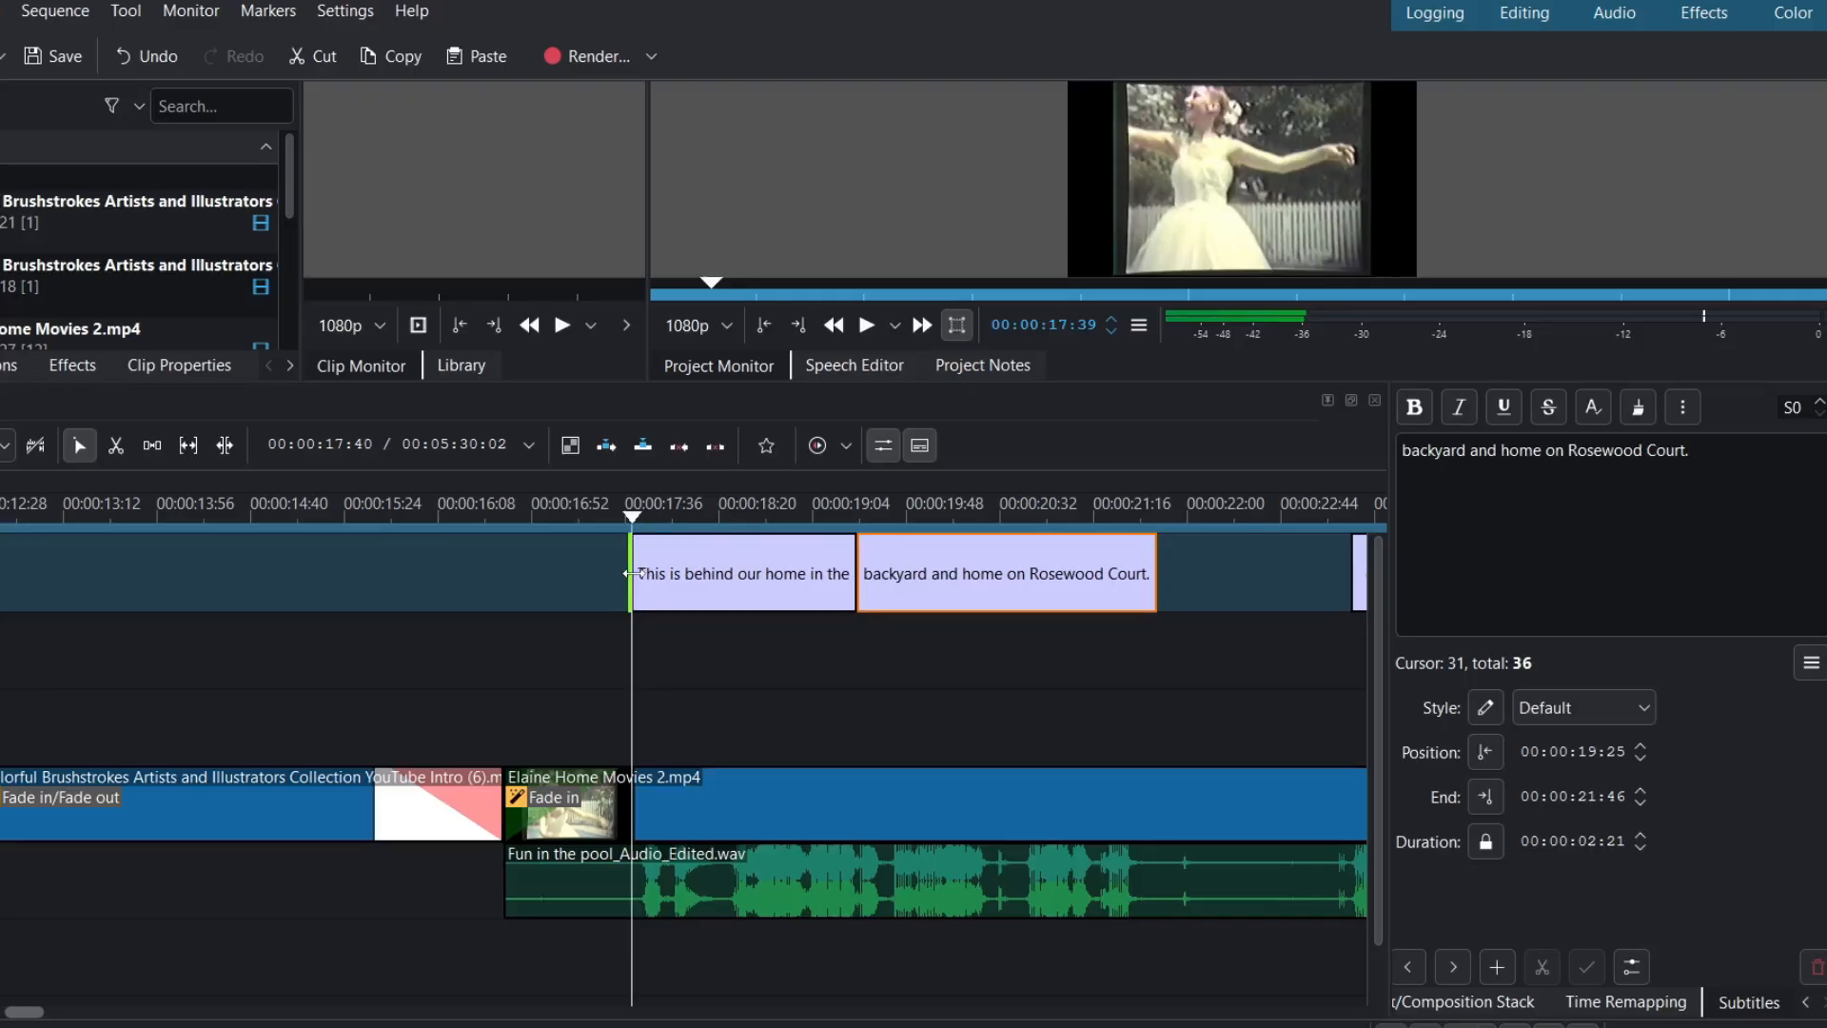
click(564, 514)
key(space)
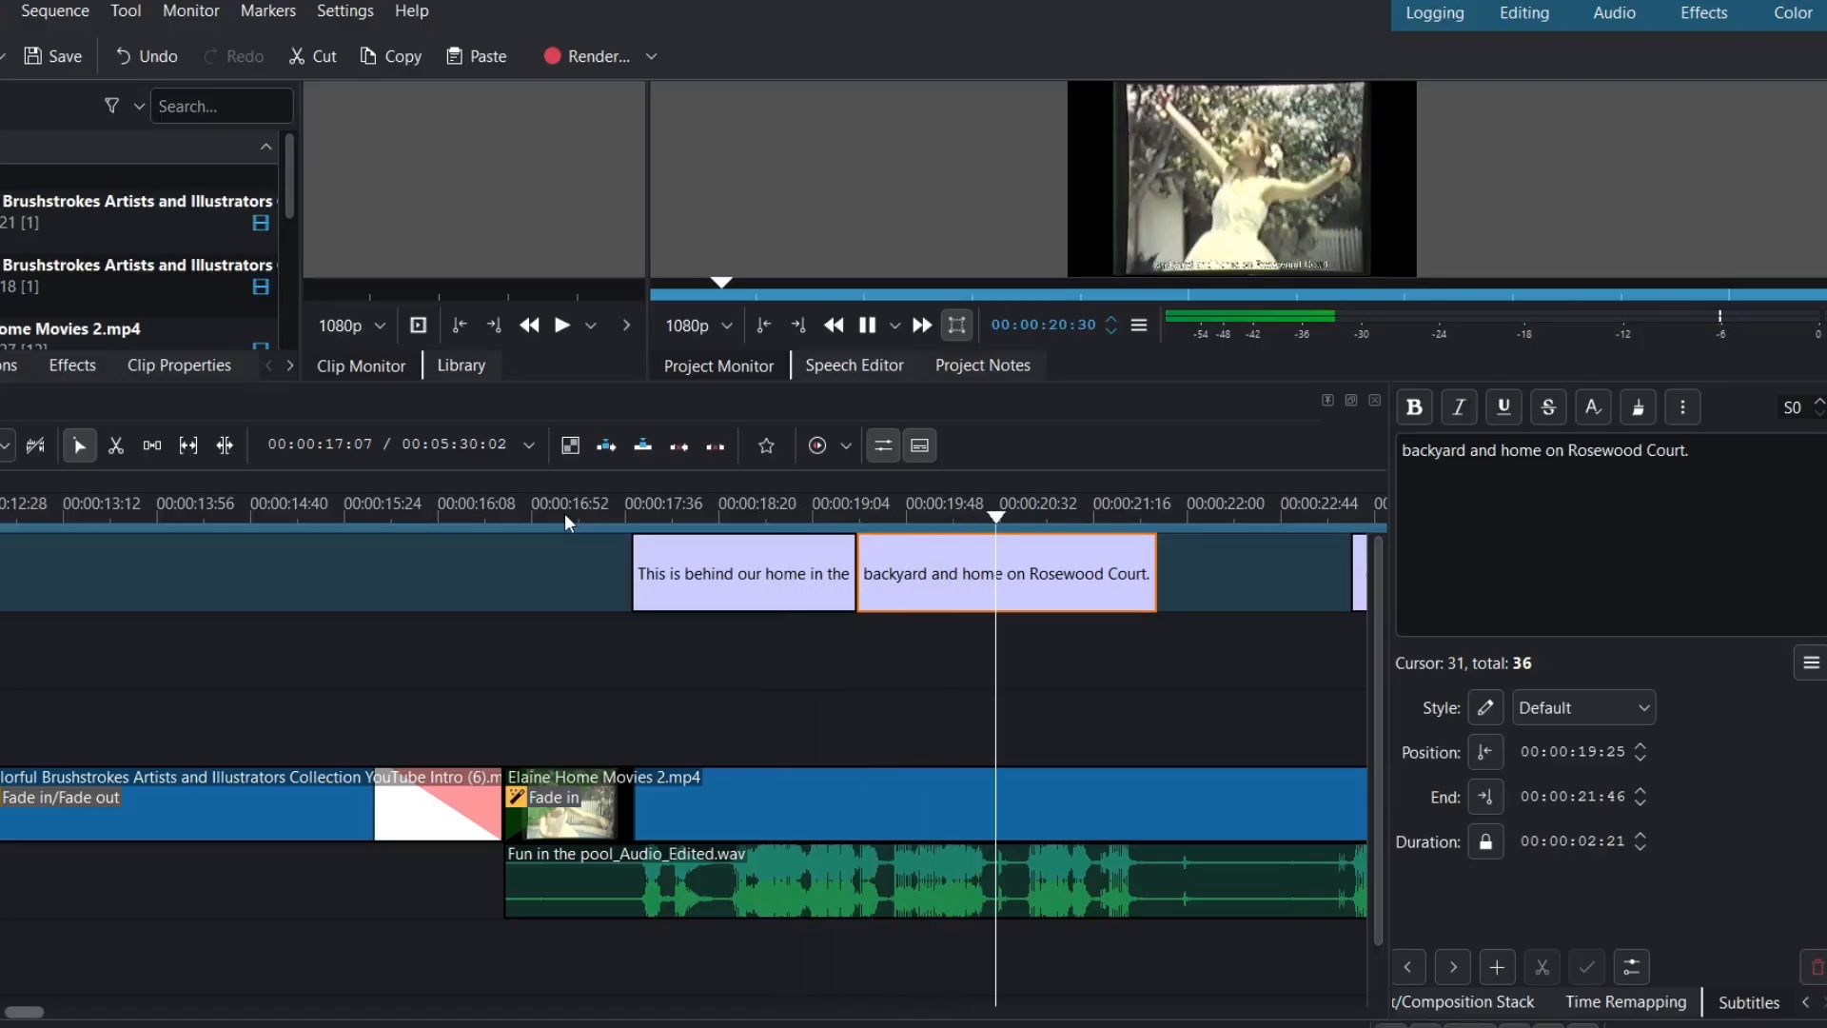
key(space)
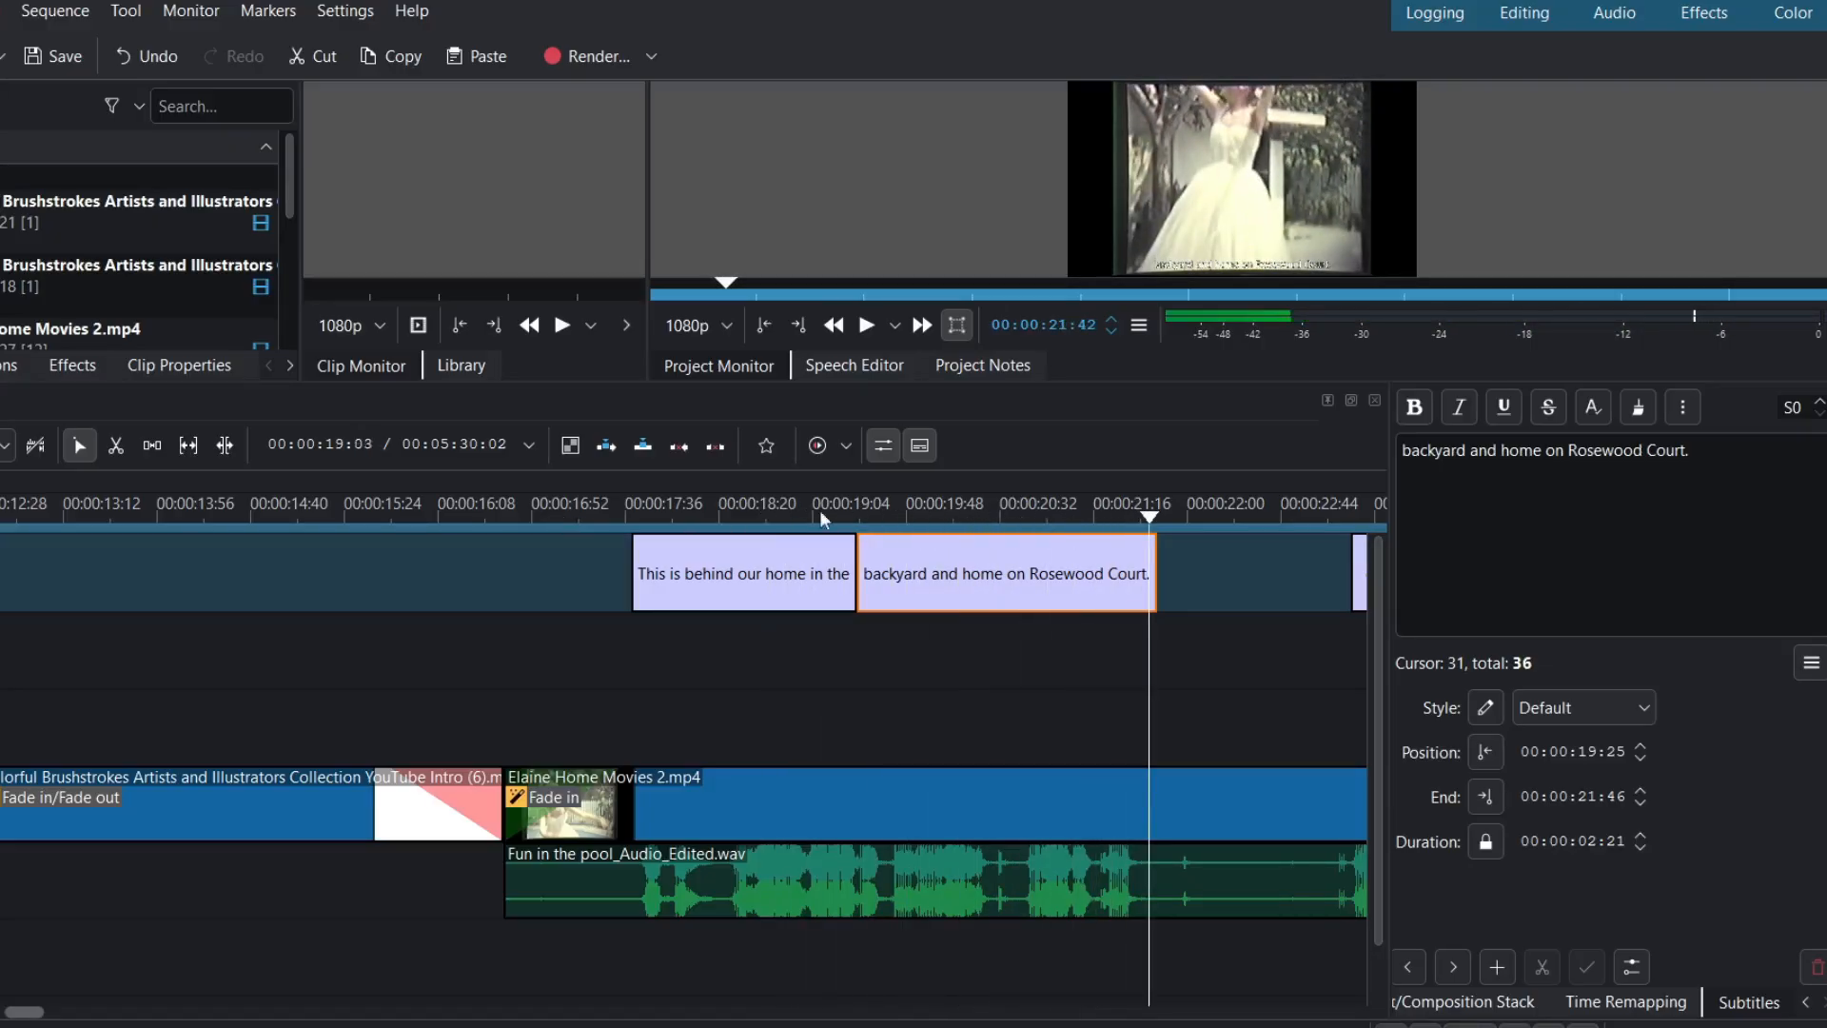
click(860, 509)
key(space)
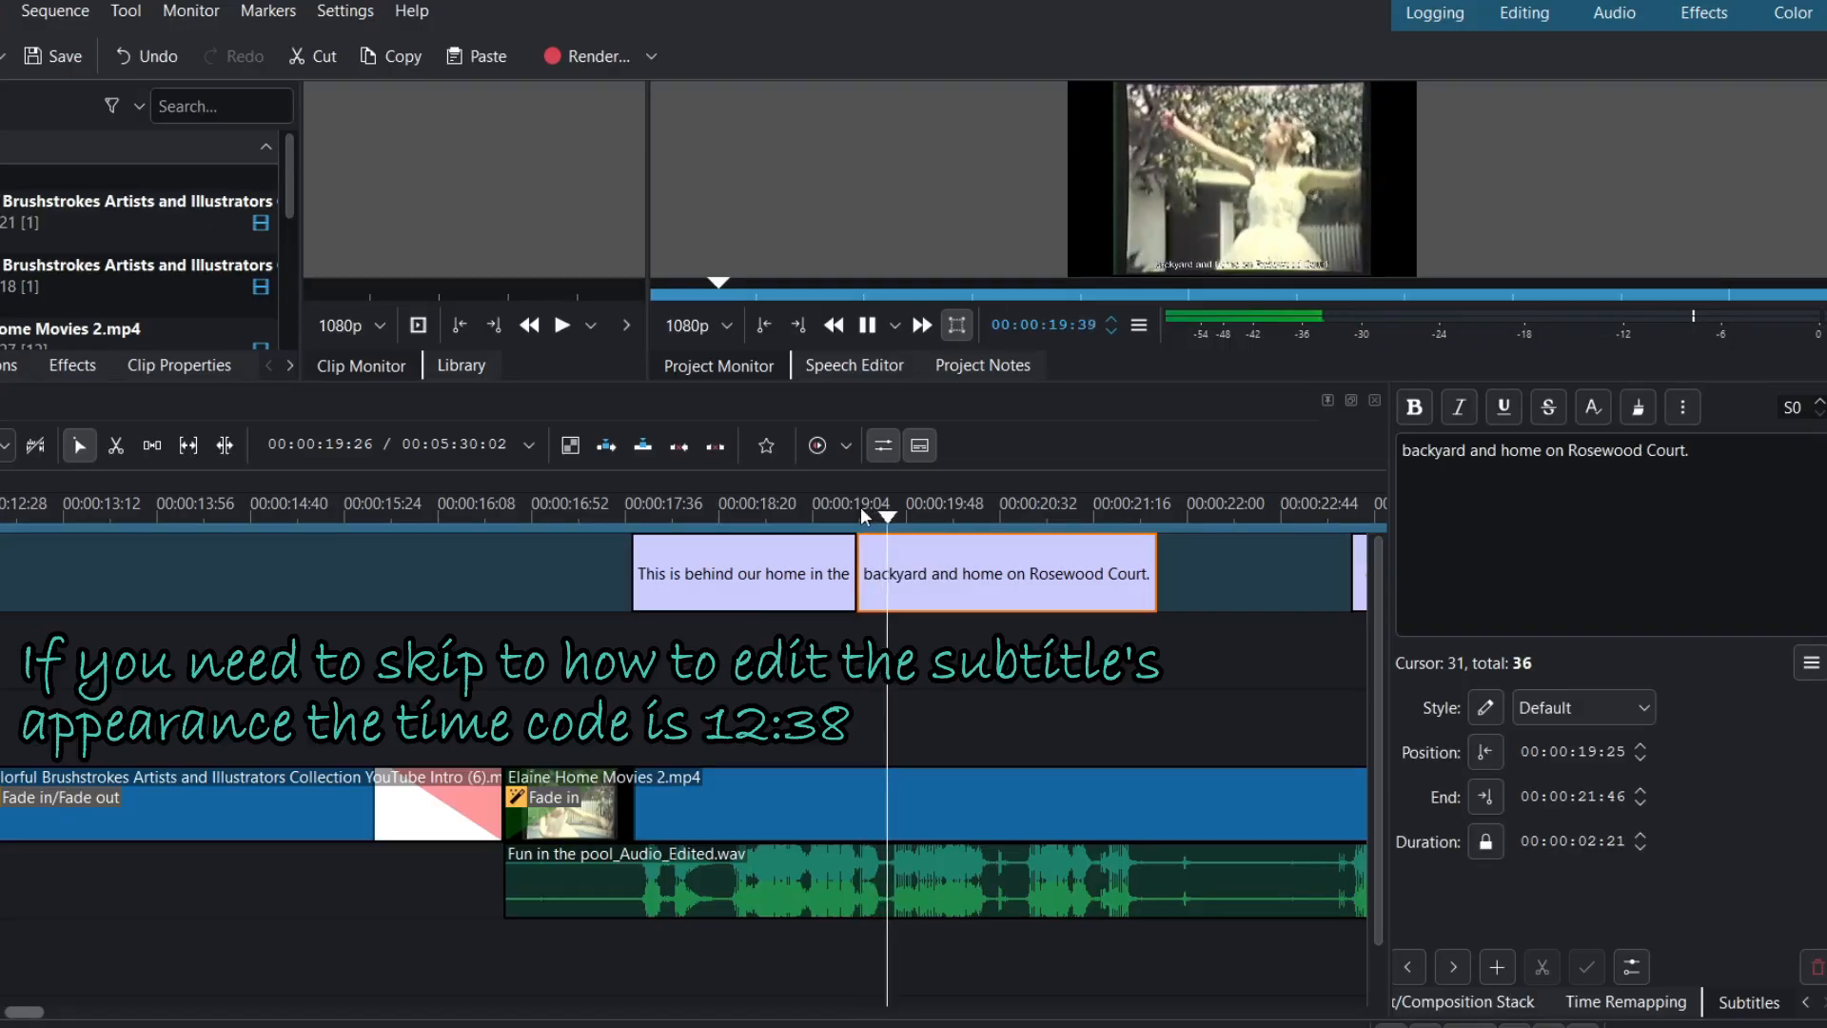
key(space)
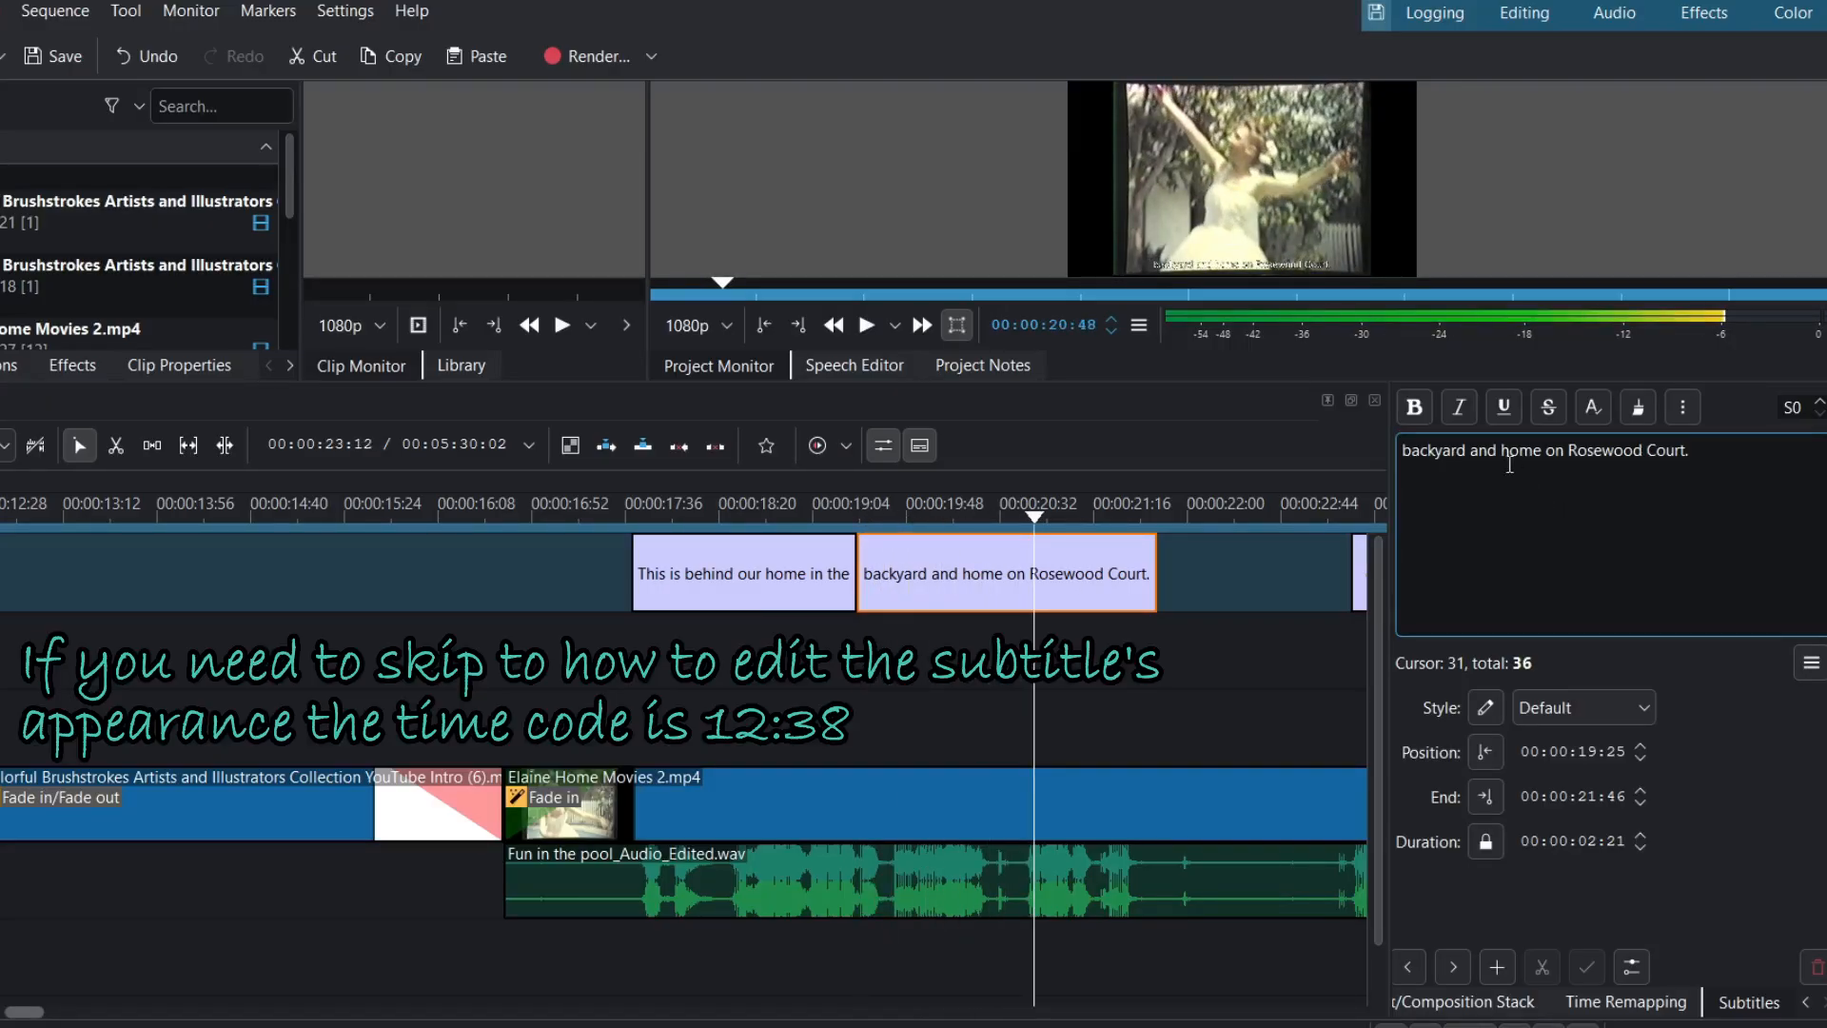
- Replace 'and' with 'of the' in the second subtitle
click(1480, 450)
key(BackSpace)
key(BackSpace)
key(BackSpace)
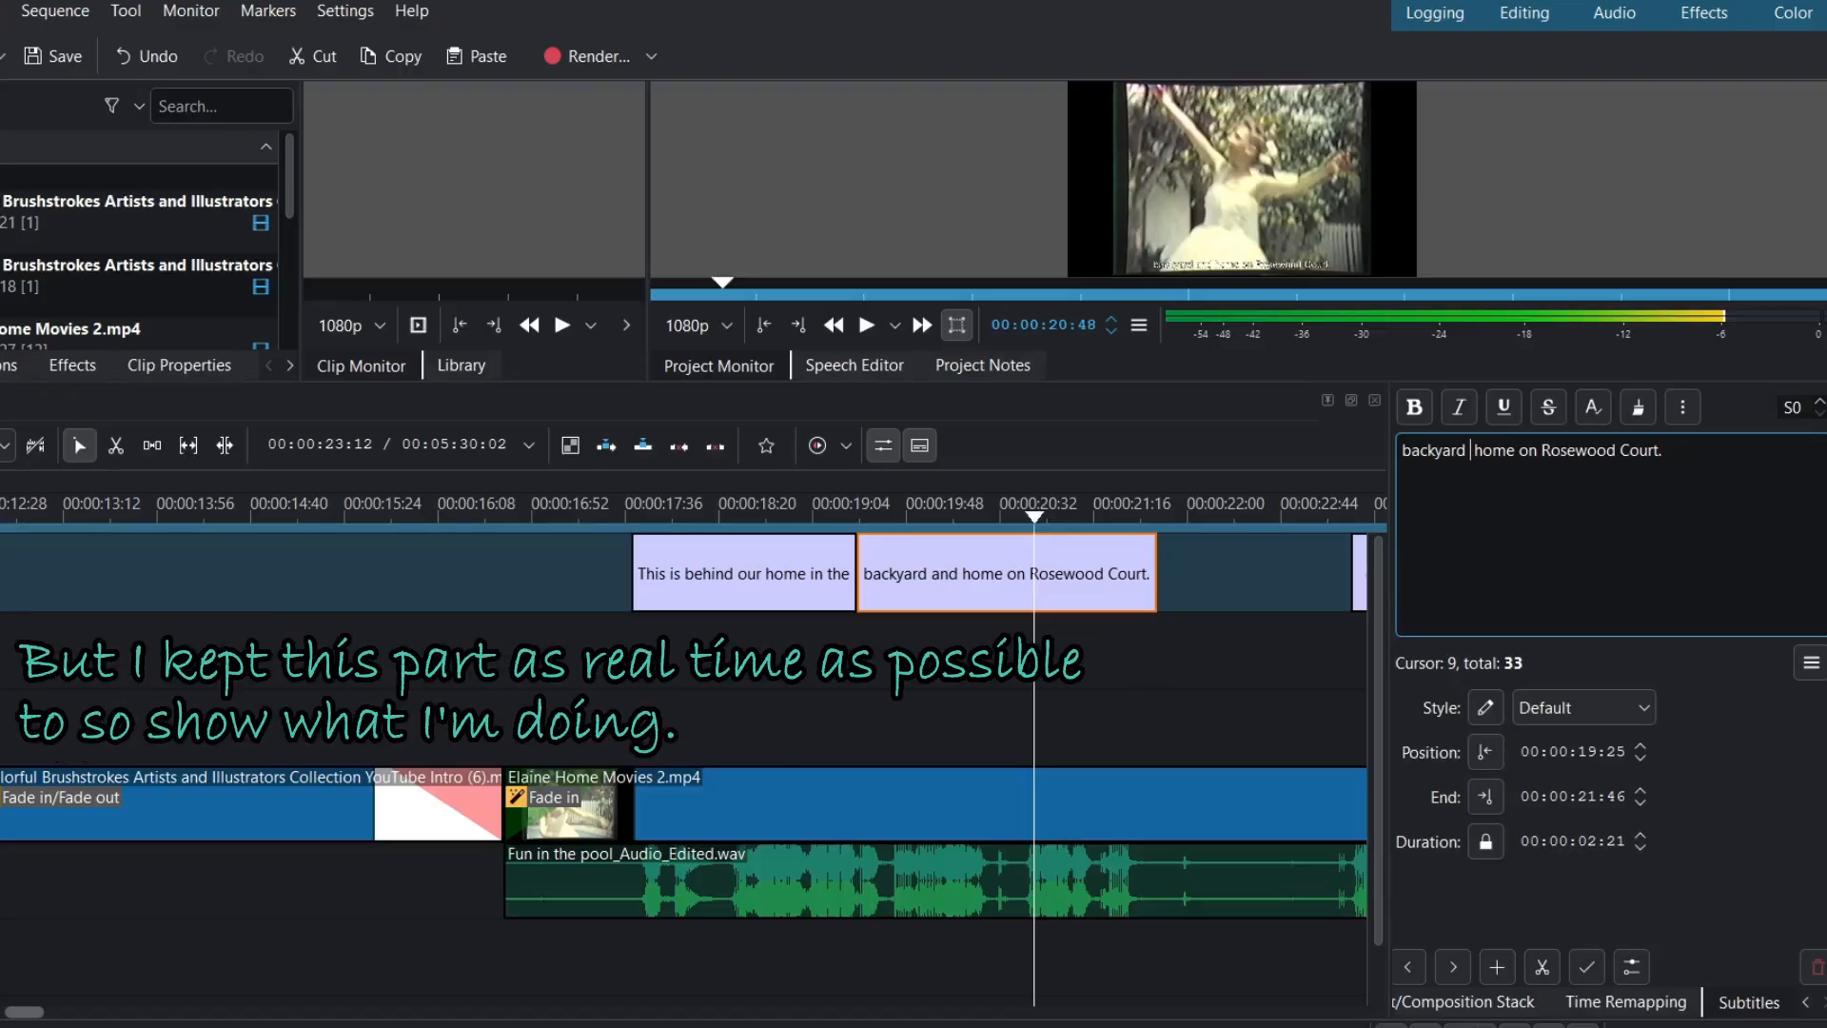
text(of t)
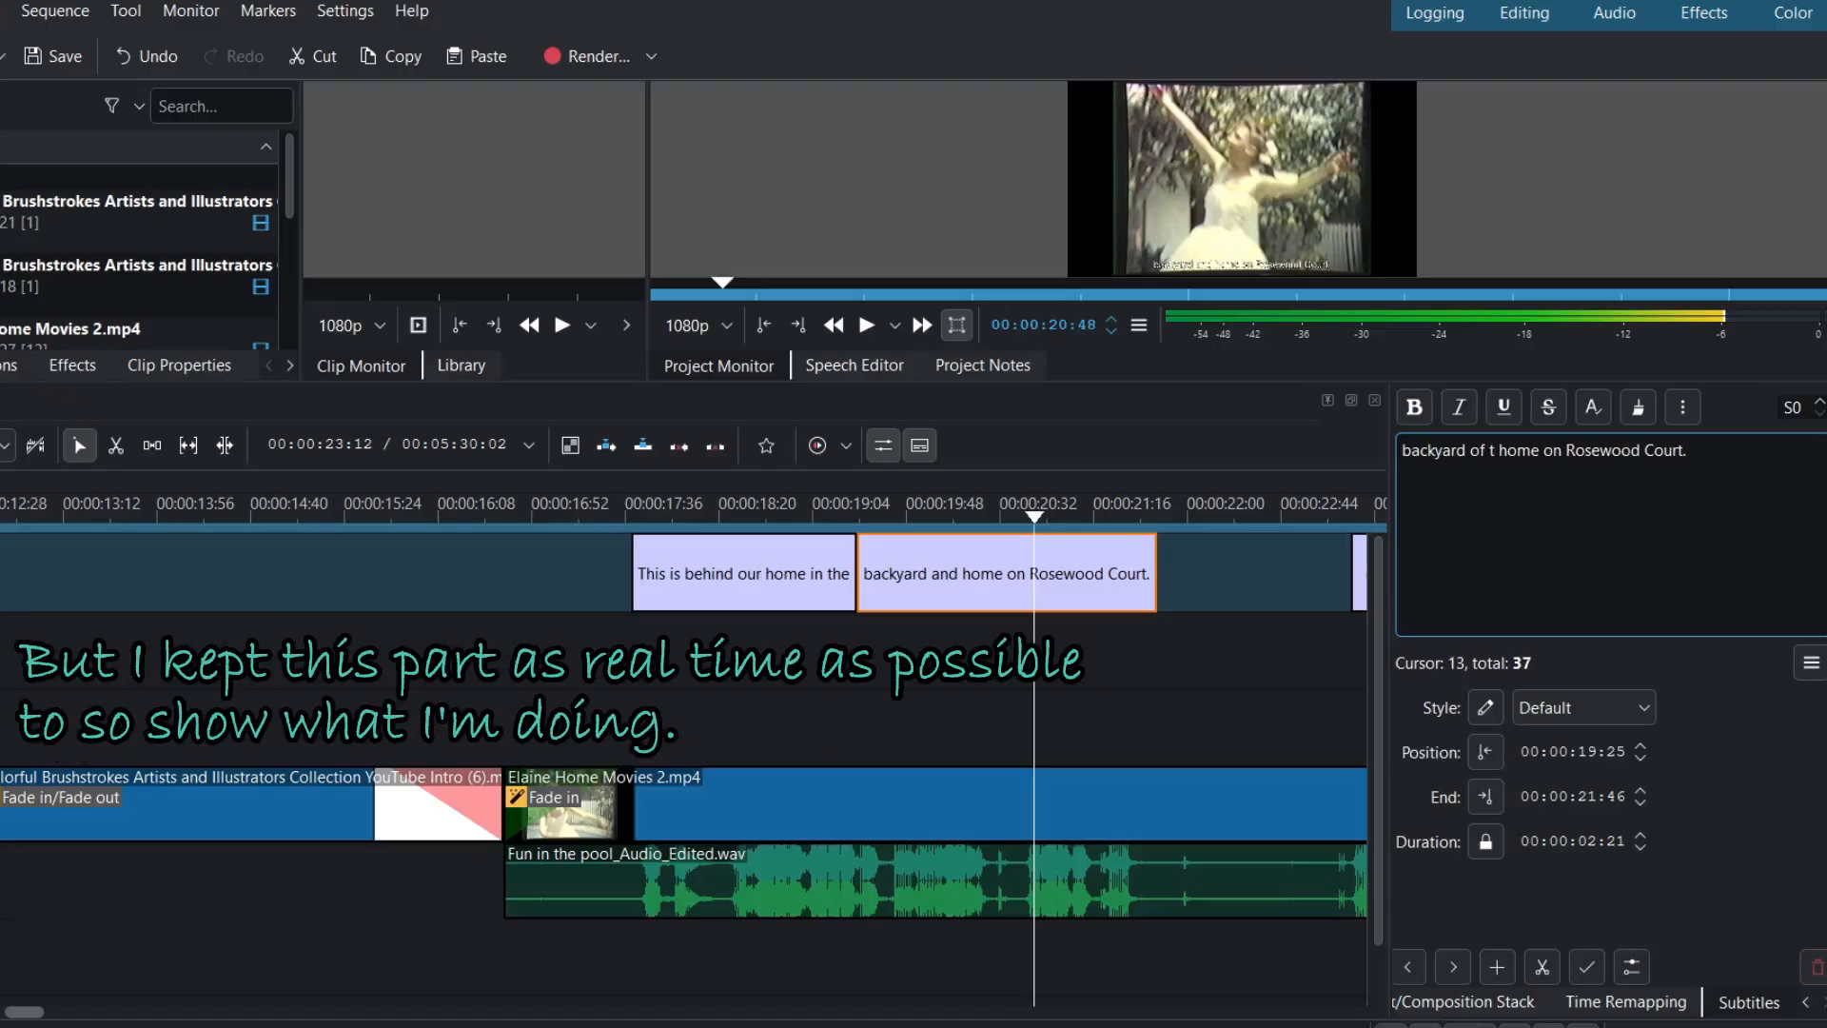
text(he)
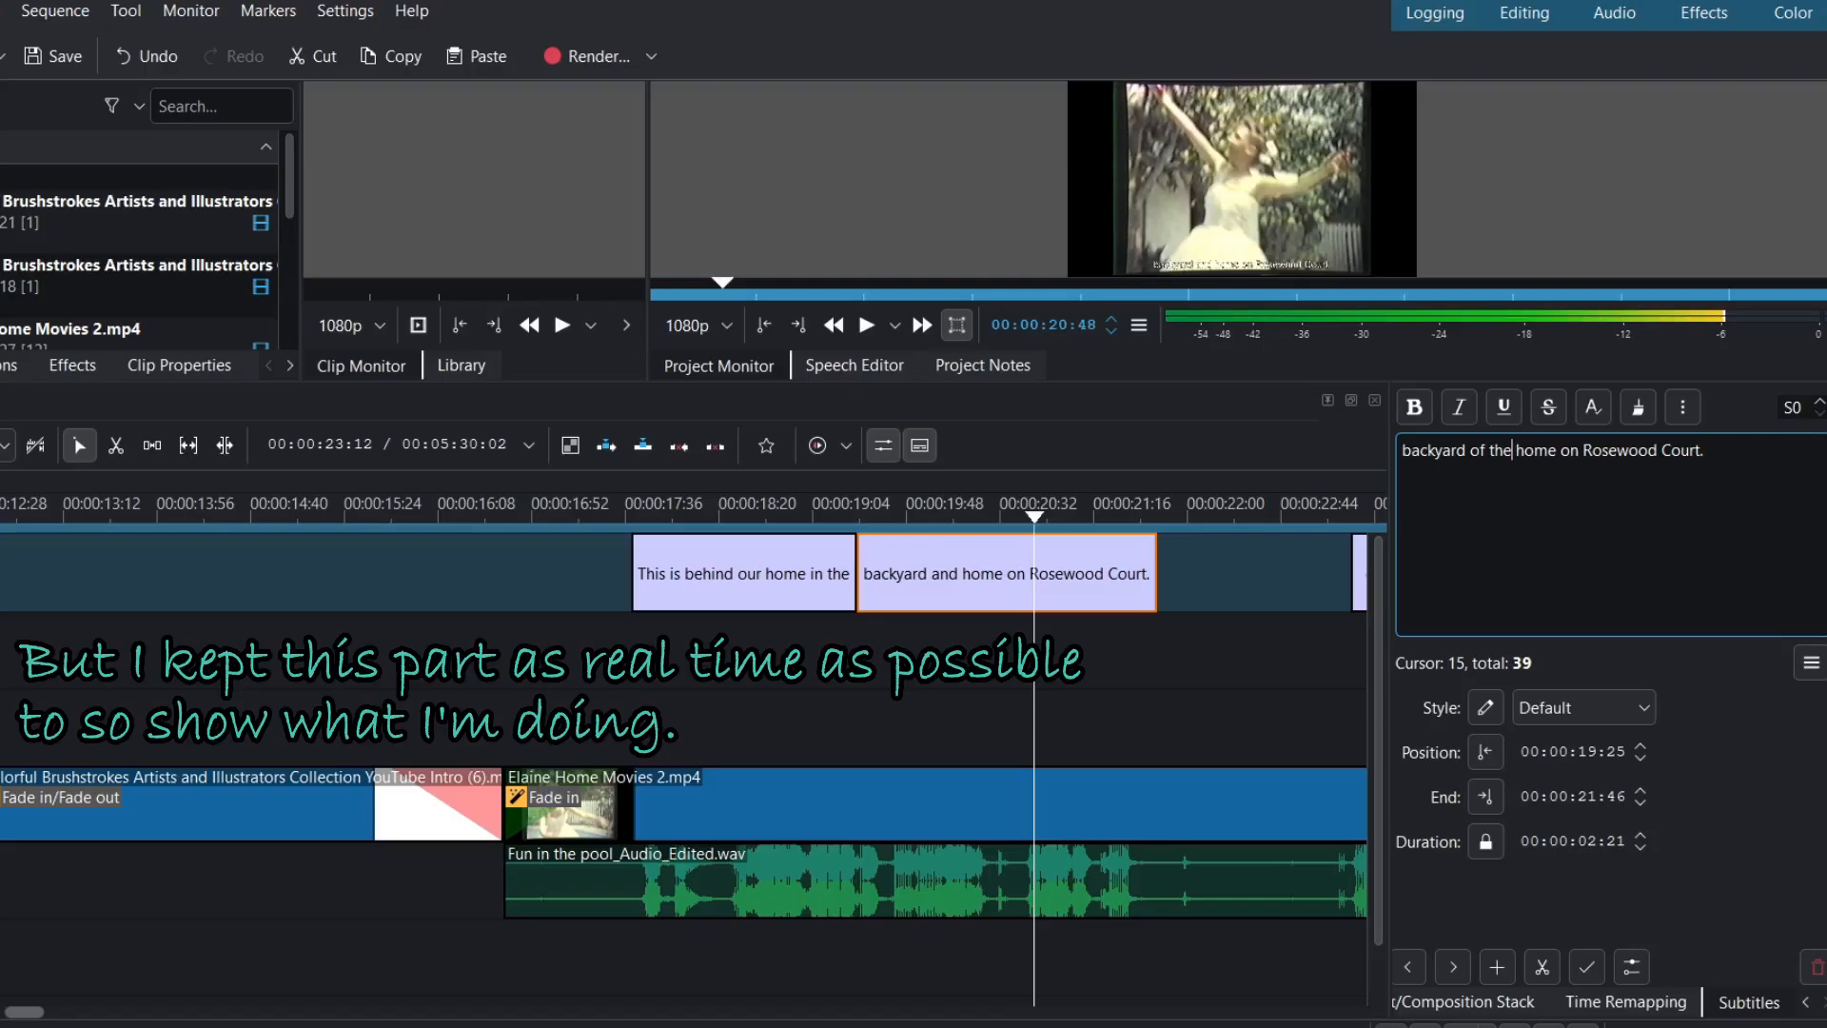
- Replay the corrected 'backyard of the home' subtitle to check it
click(843, 516)
key(space)
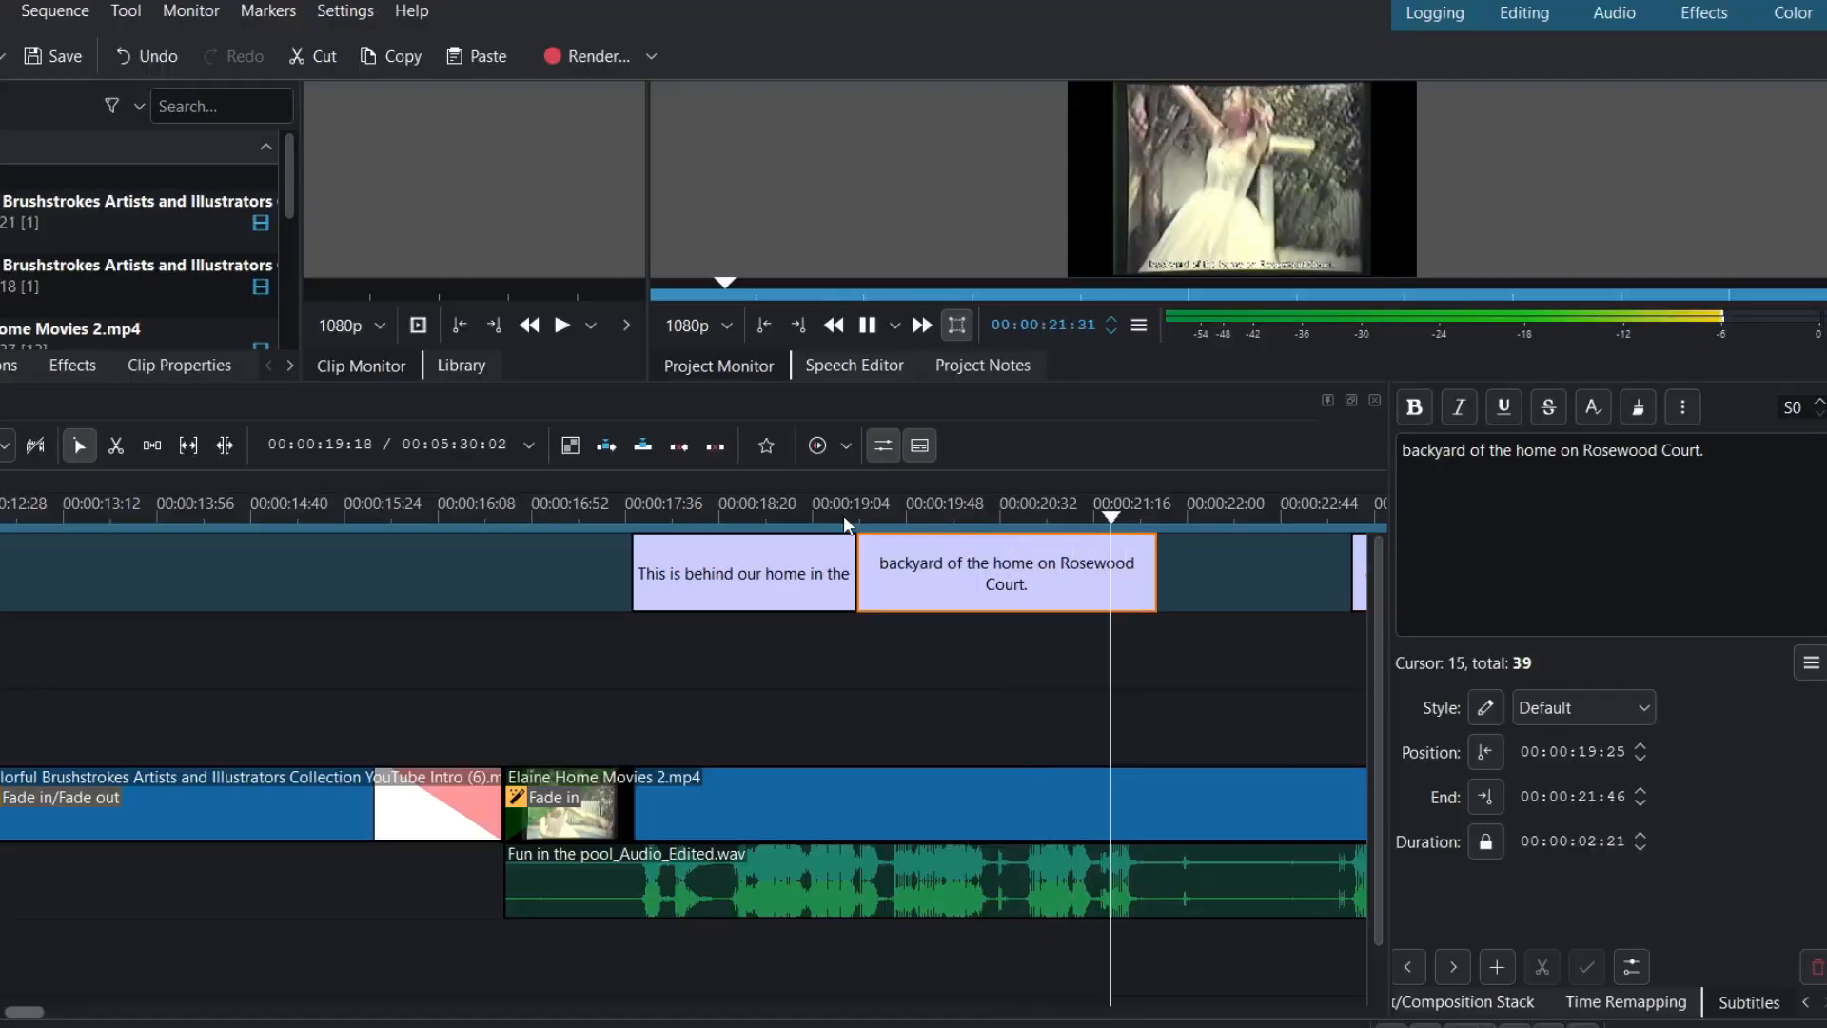
key(space)
click(856, 520)
key(space)
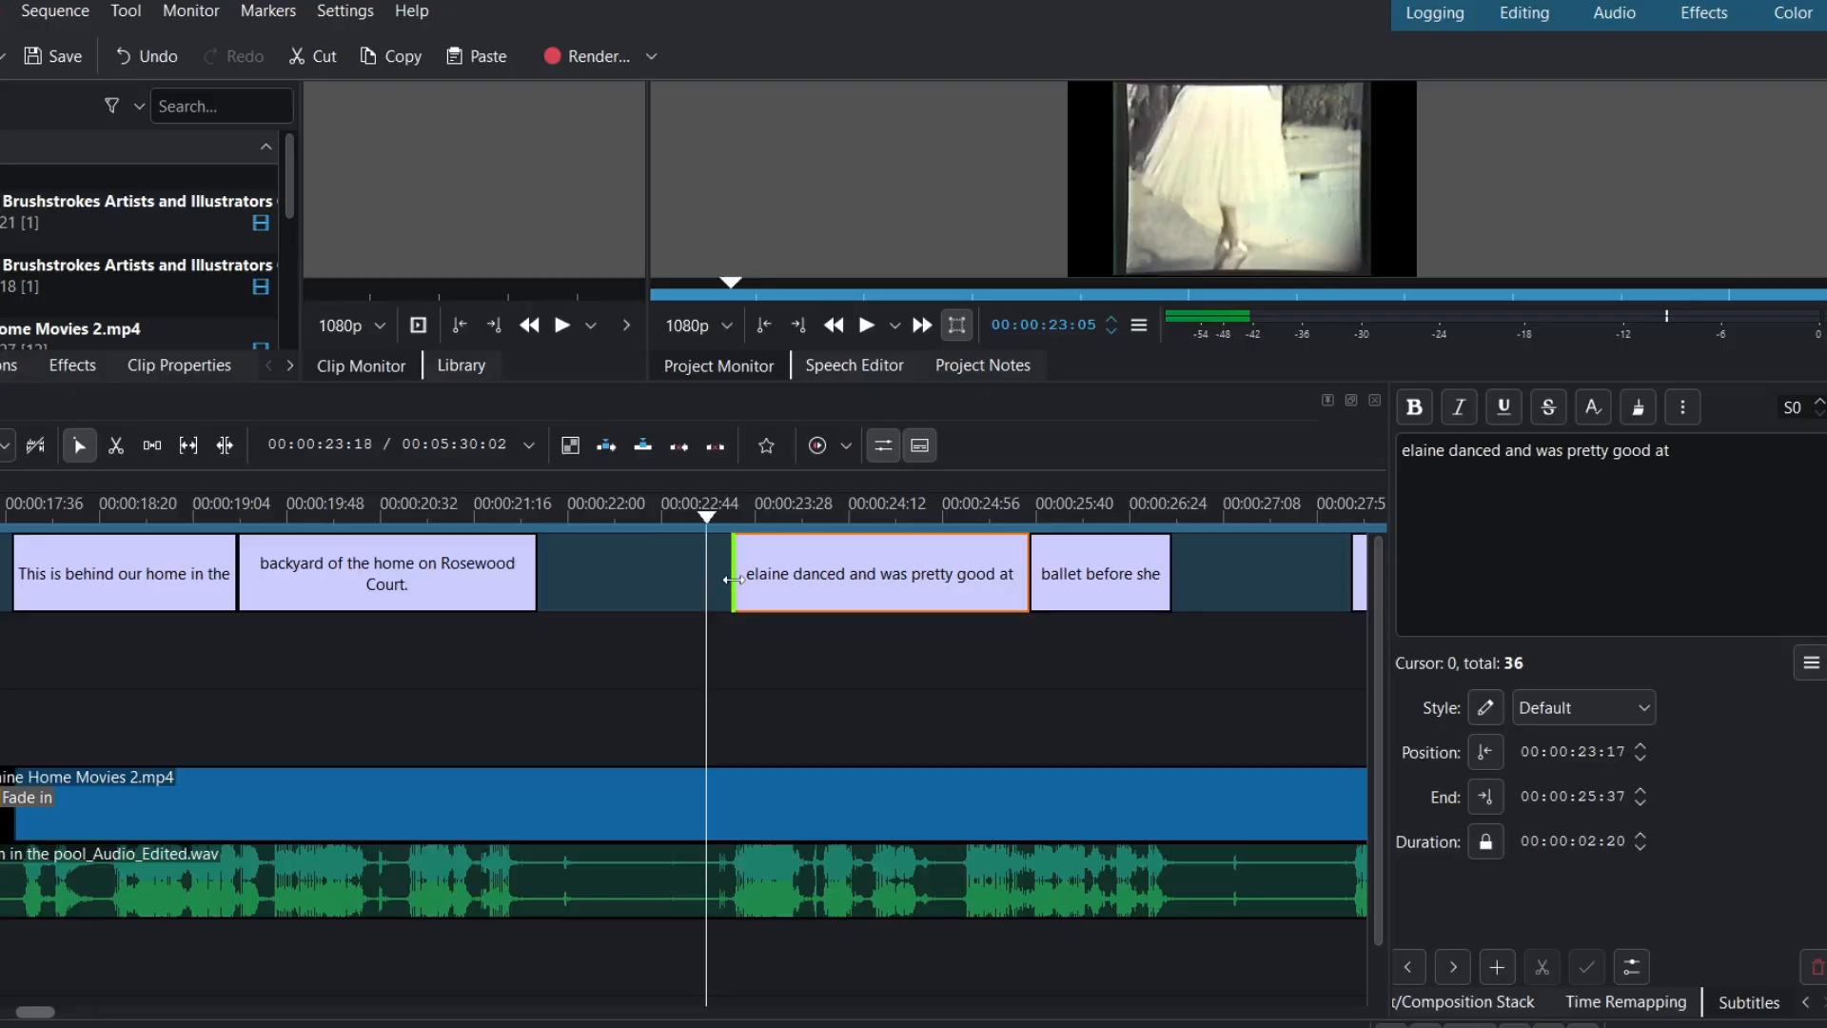
- Make the name subtitle start earlier and capitalise the name at its start
drag(732, 579, 706, 579)
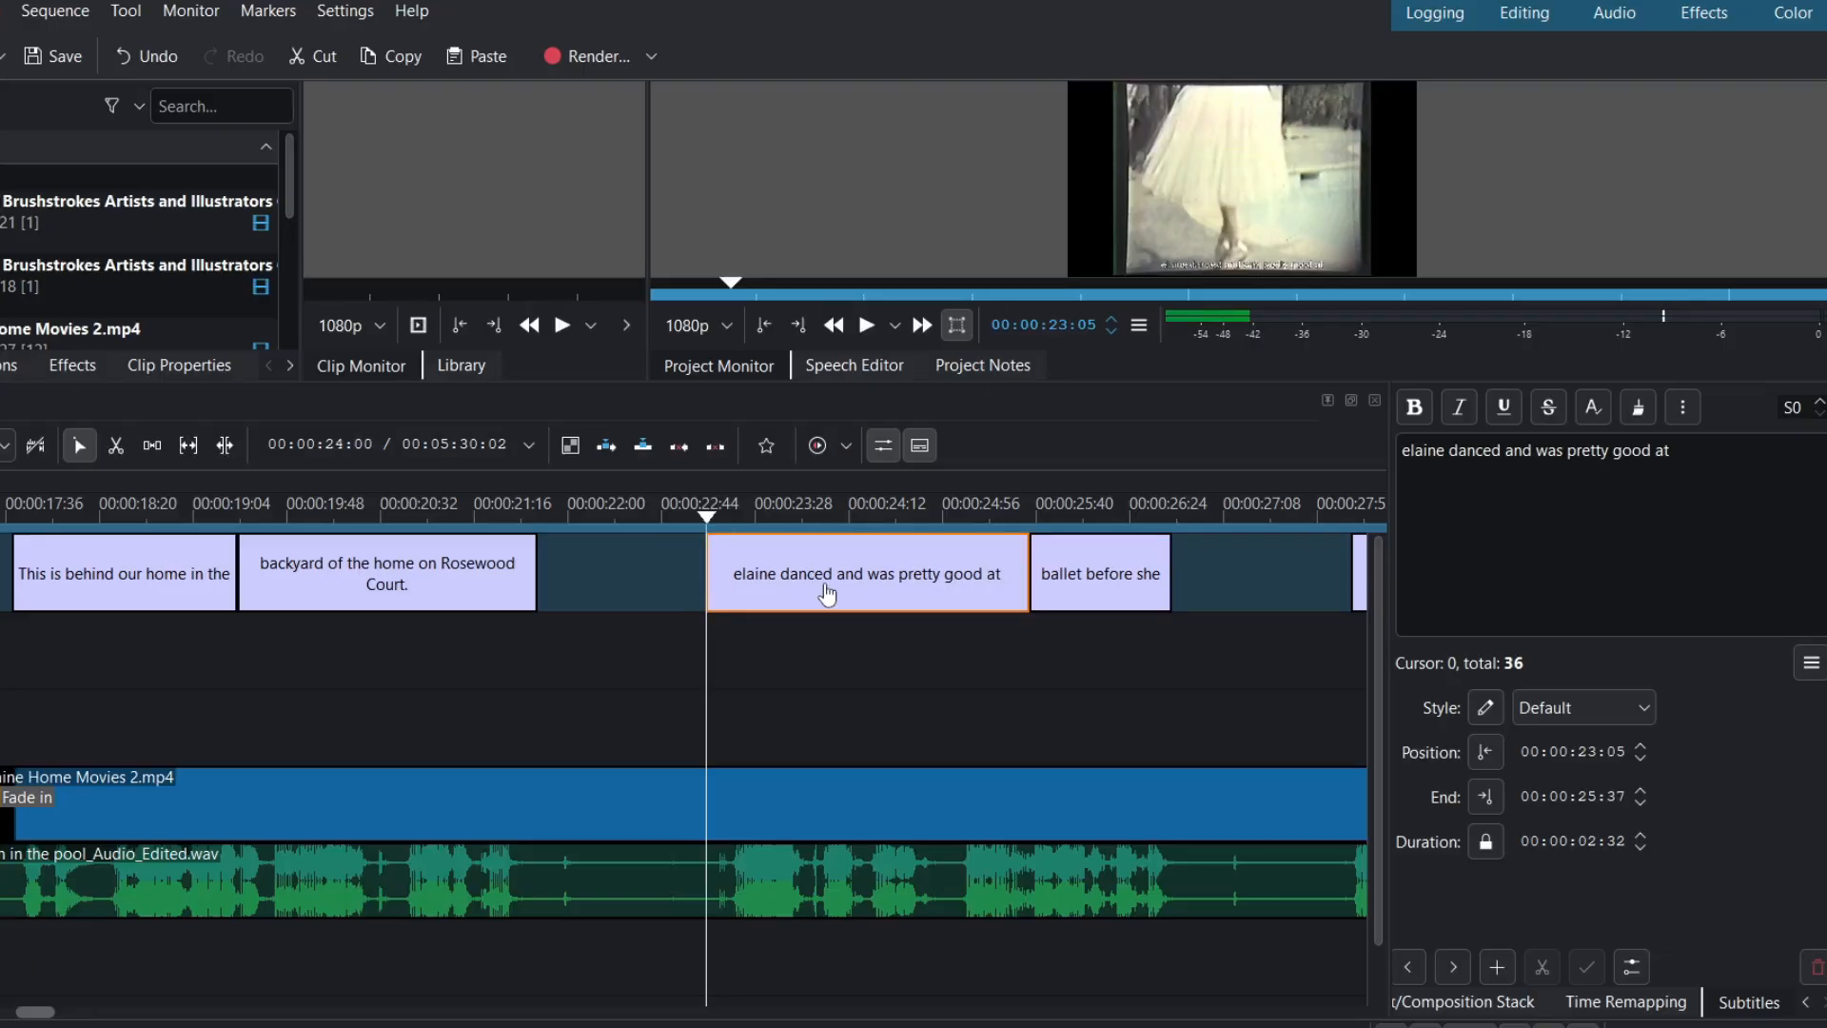
click(1409, 453)
key(BackSpace)
text(E)
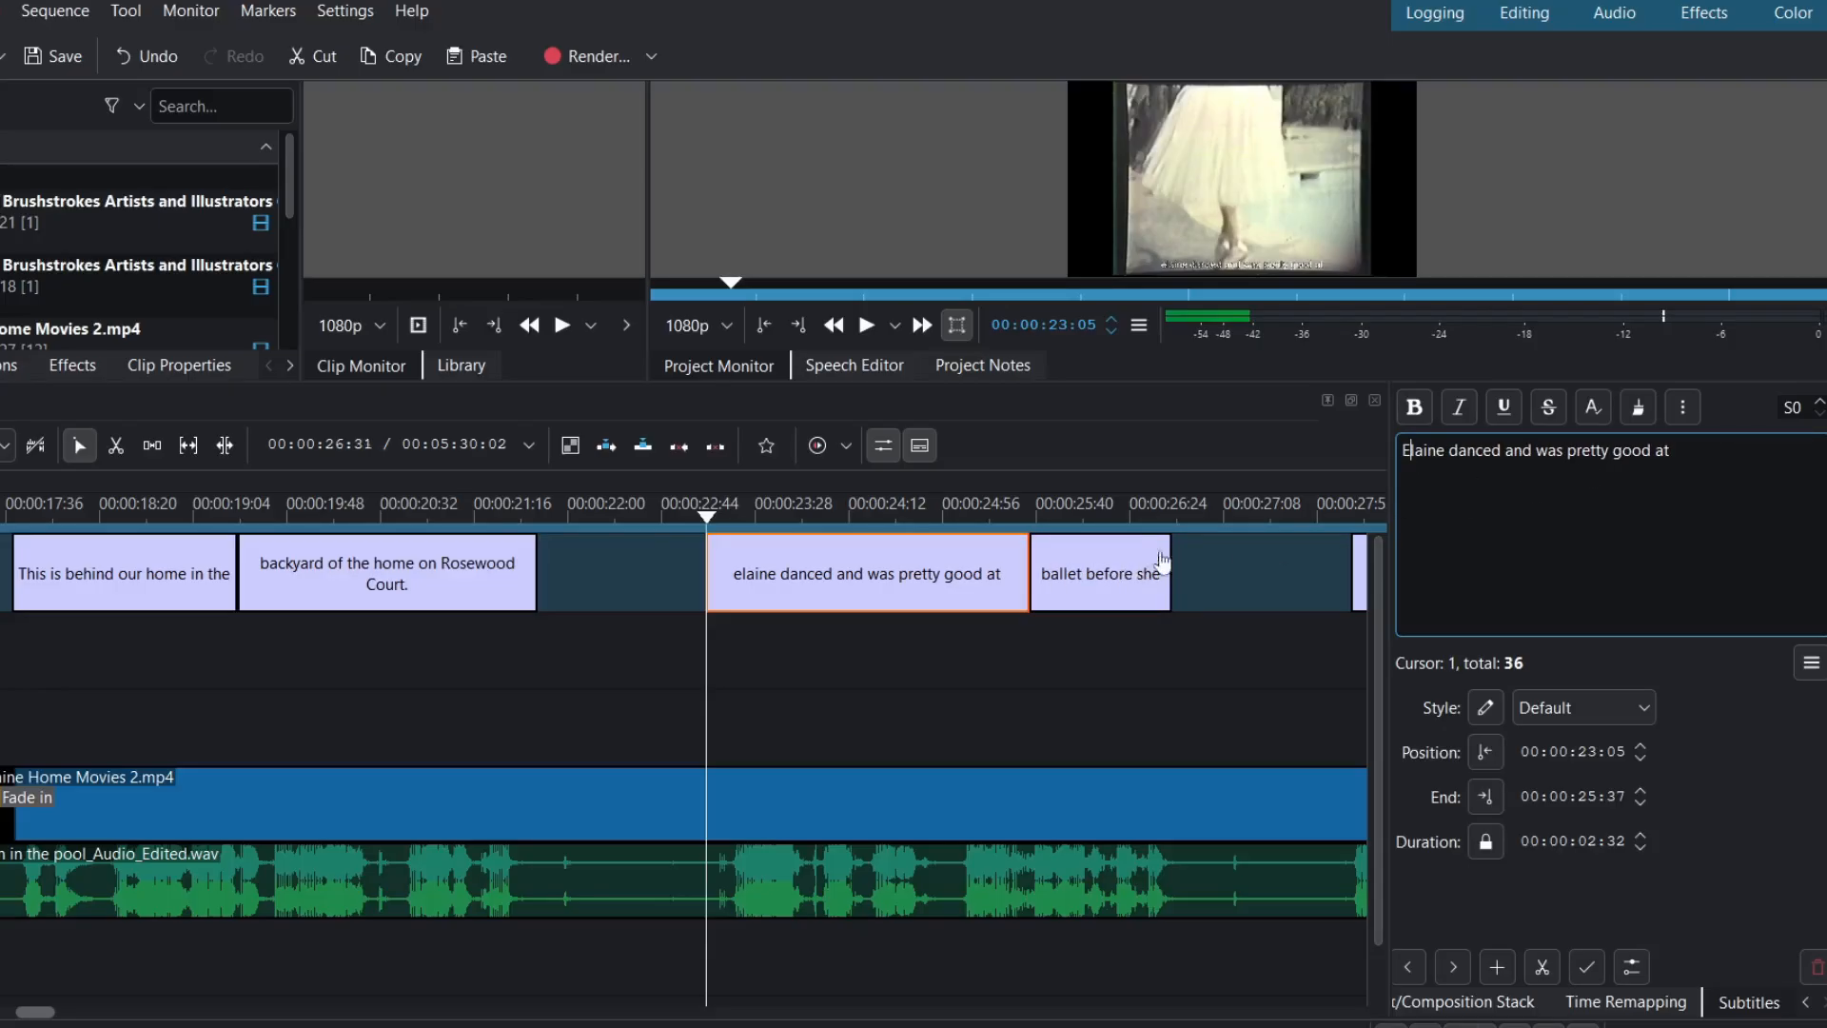
click(1180, 518)
- Reword the 'gained weight' subtitle with 'grew tall and' and replace 'logo' with 'little gal.'
drag(1180, 519, 1184, 564)
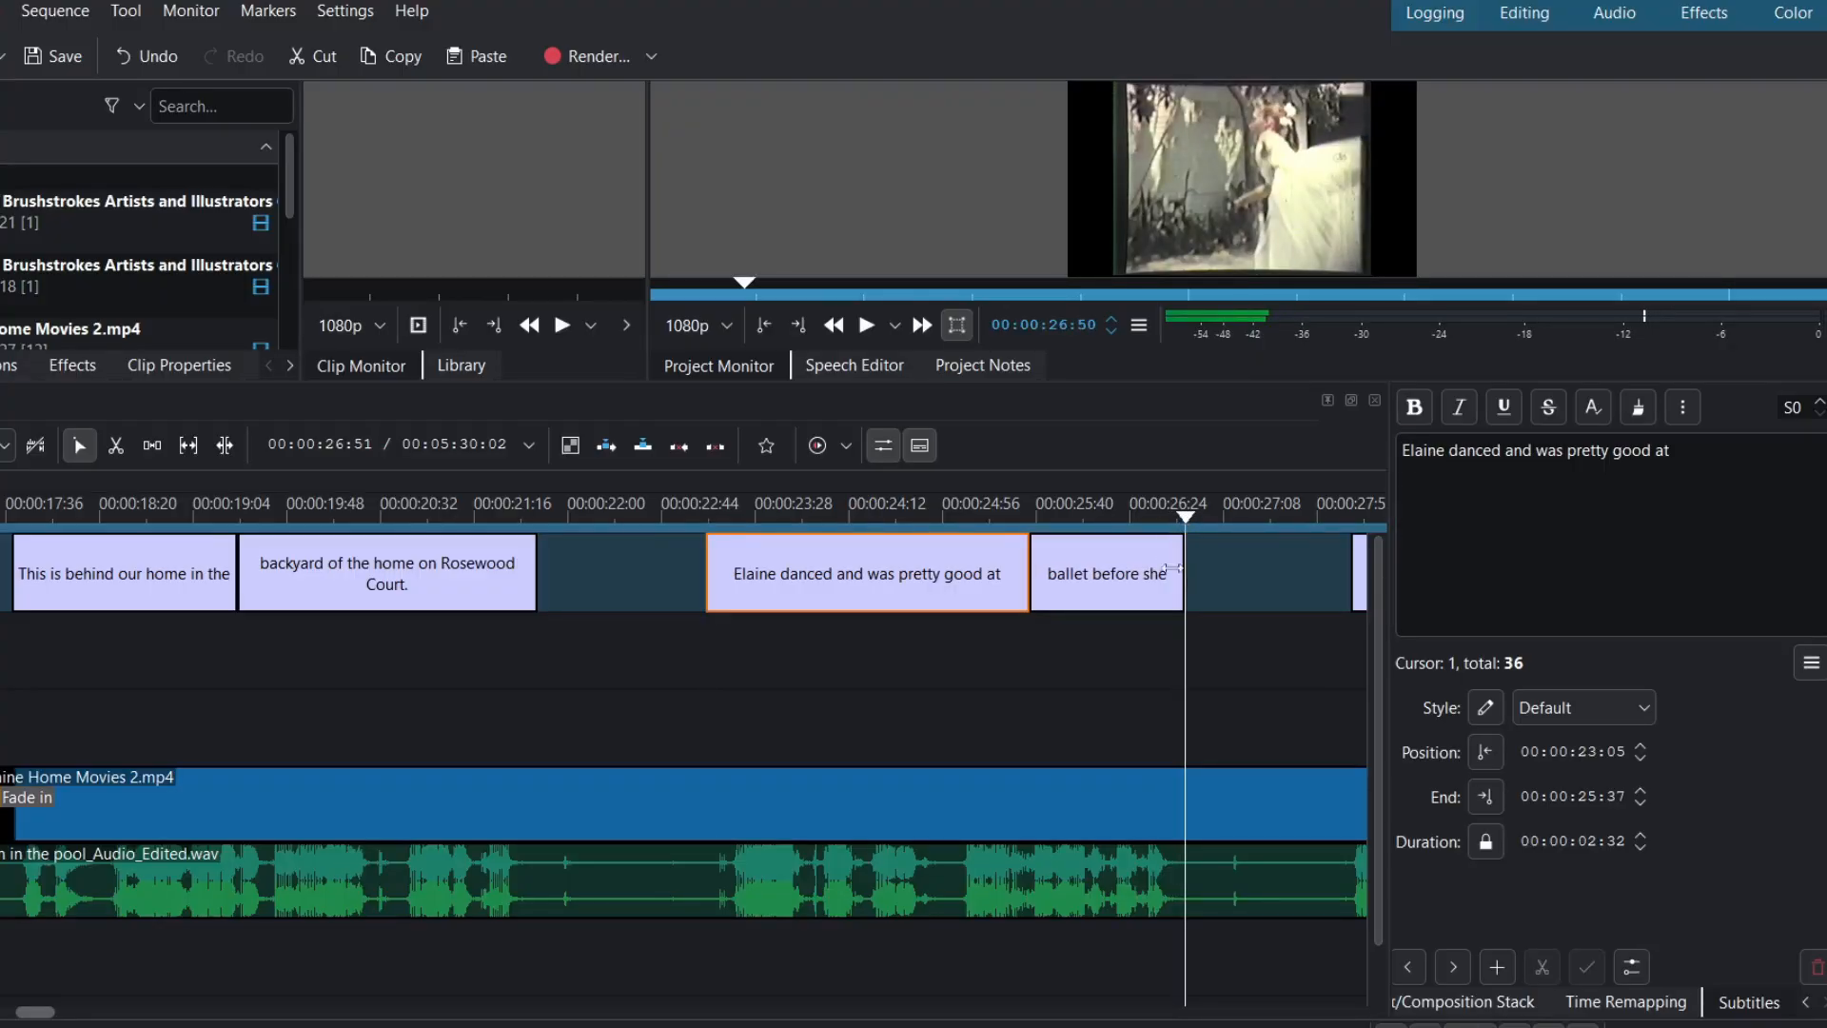
click(698, 518)
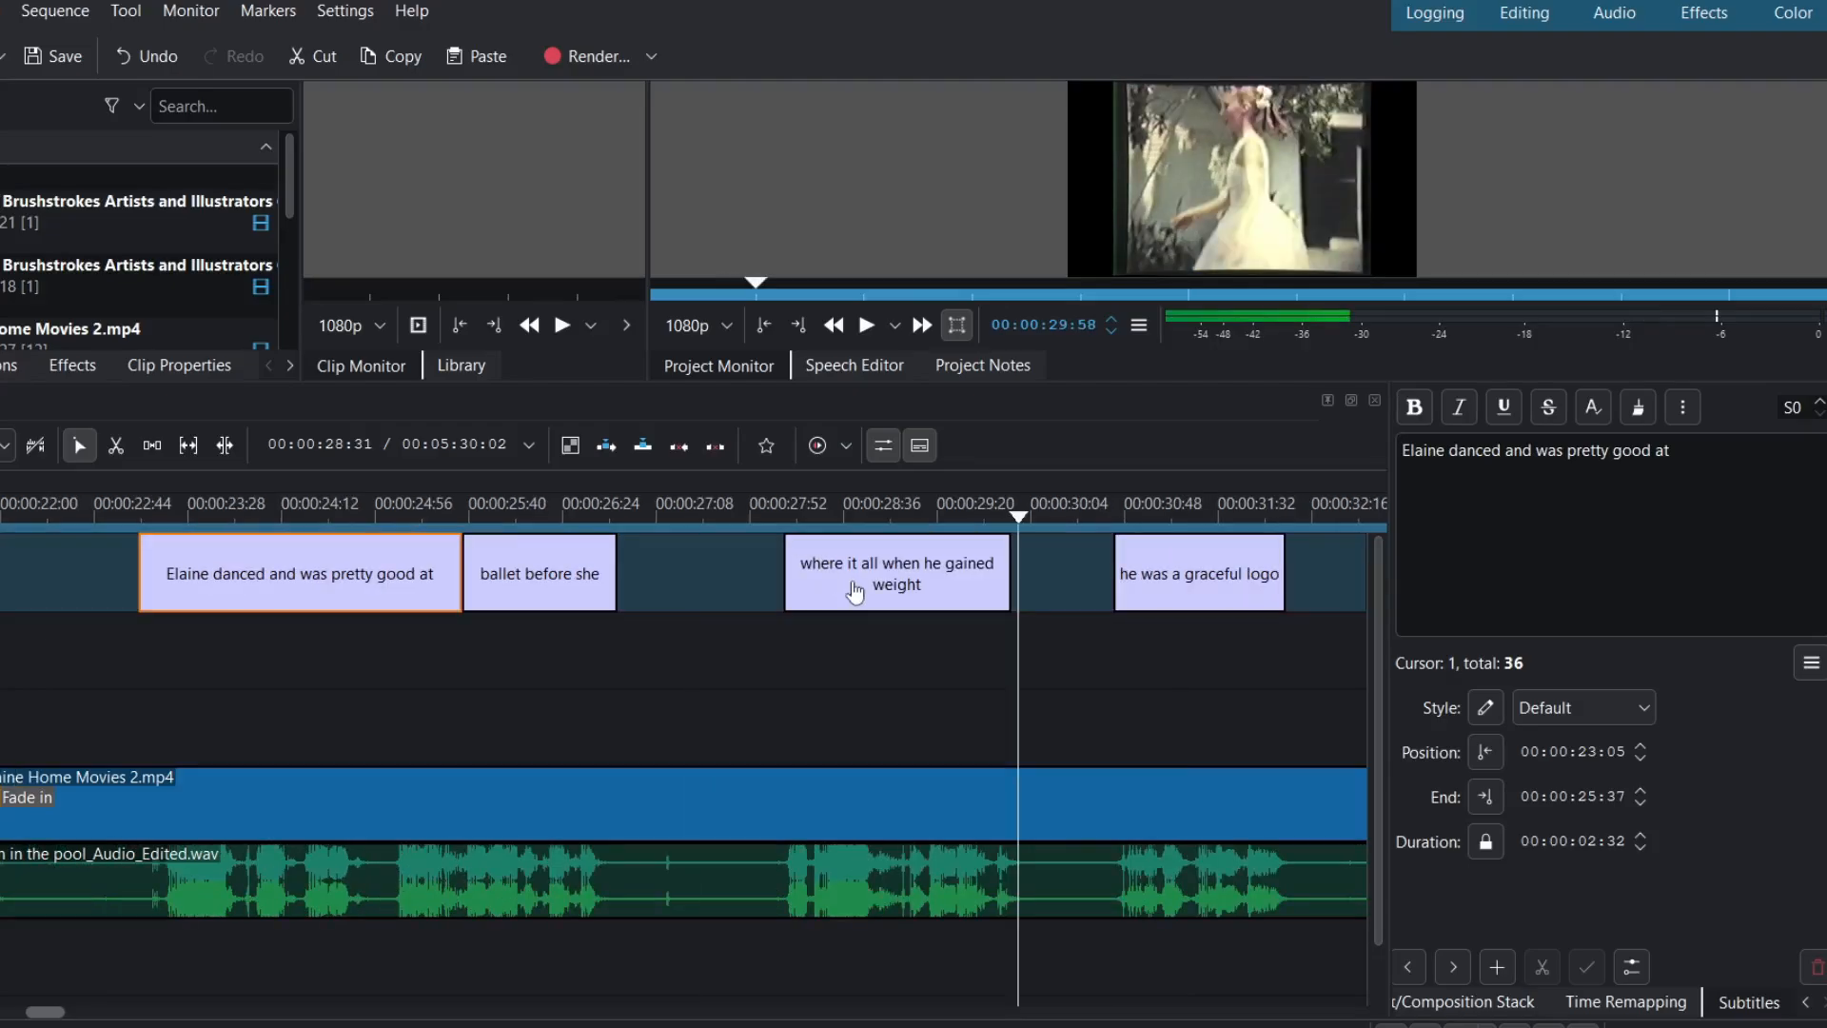
click(857, 591)
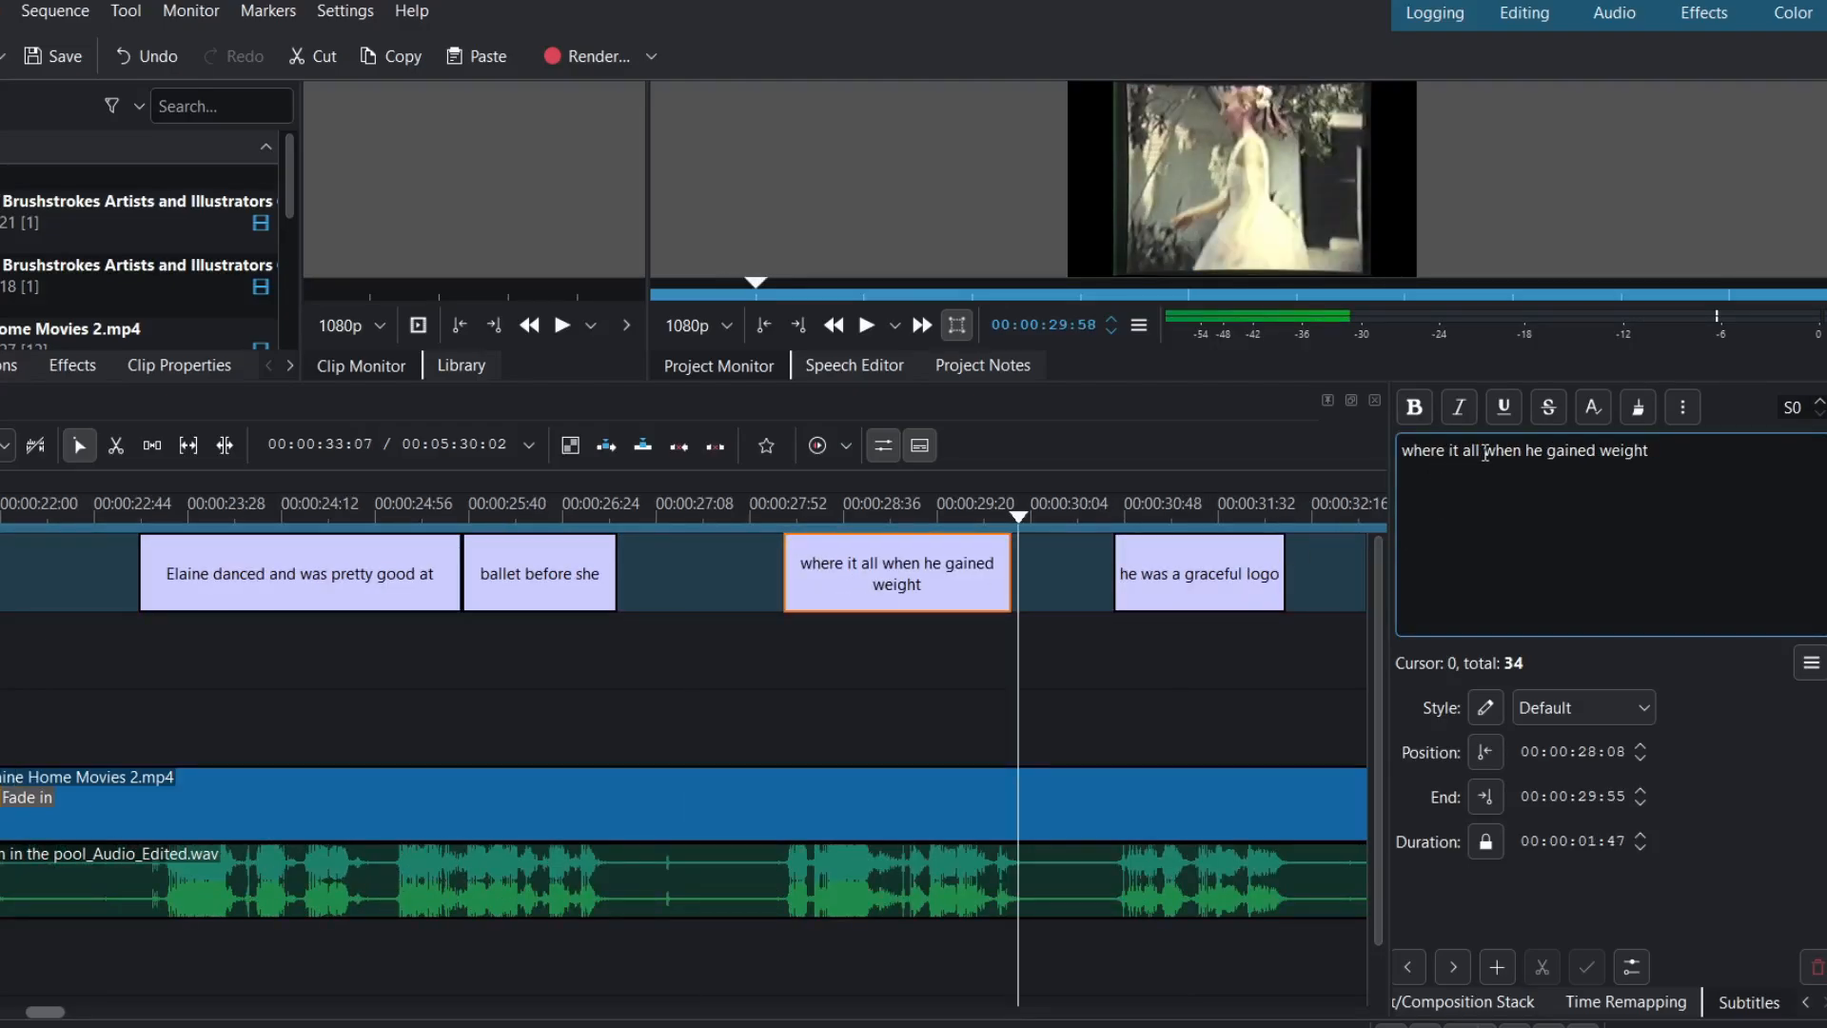
click(1525, 450)
key(BackSpace)
key(BackSpace)
key(BackSpace)
key(BackSpace)
key(BackSpace)
key(BackSpace)
key(BackSpace)
key(BackSpace)
key(BackSpace)
key(BackSpace)
key(BackSpace)
key(BackSpace)
key(BackSpace)
key(BackSpace)
key(BackSpace)
key(BackSpace)
key(BackSpace)
key(BackSpace)
key(BackSpace)
key(BackSpace)
text(grew )
text(tall)
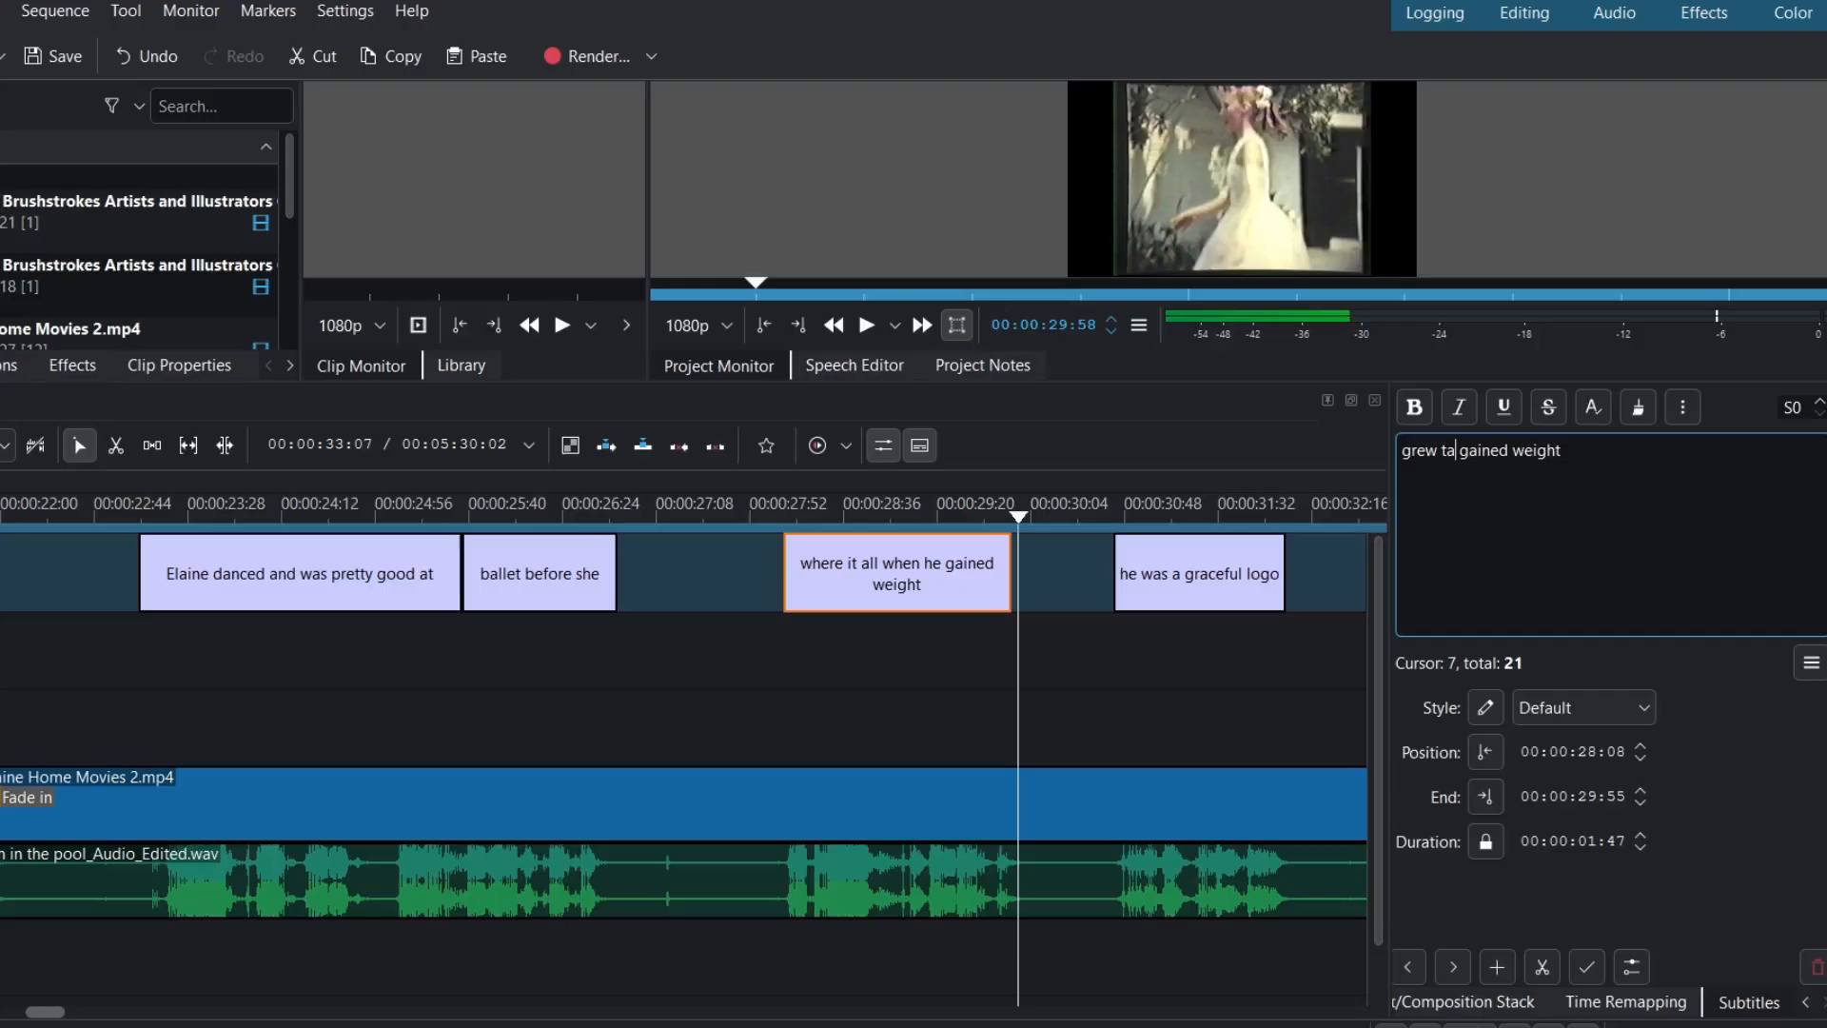
text( and)
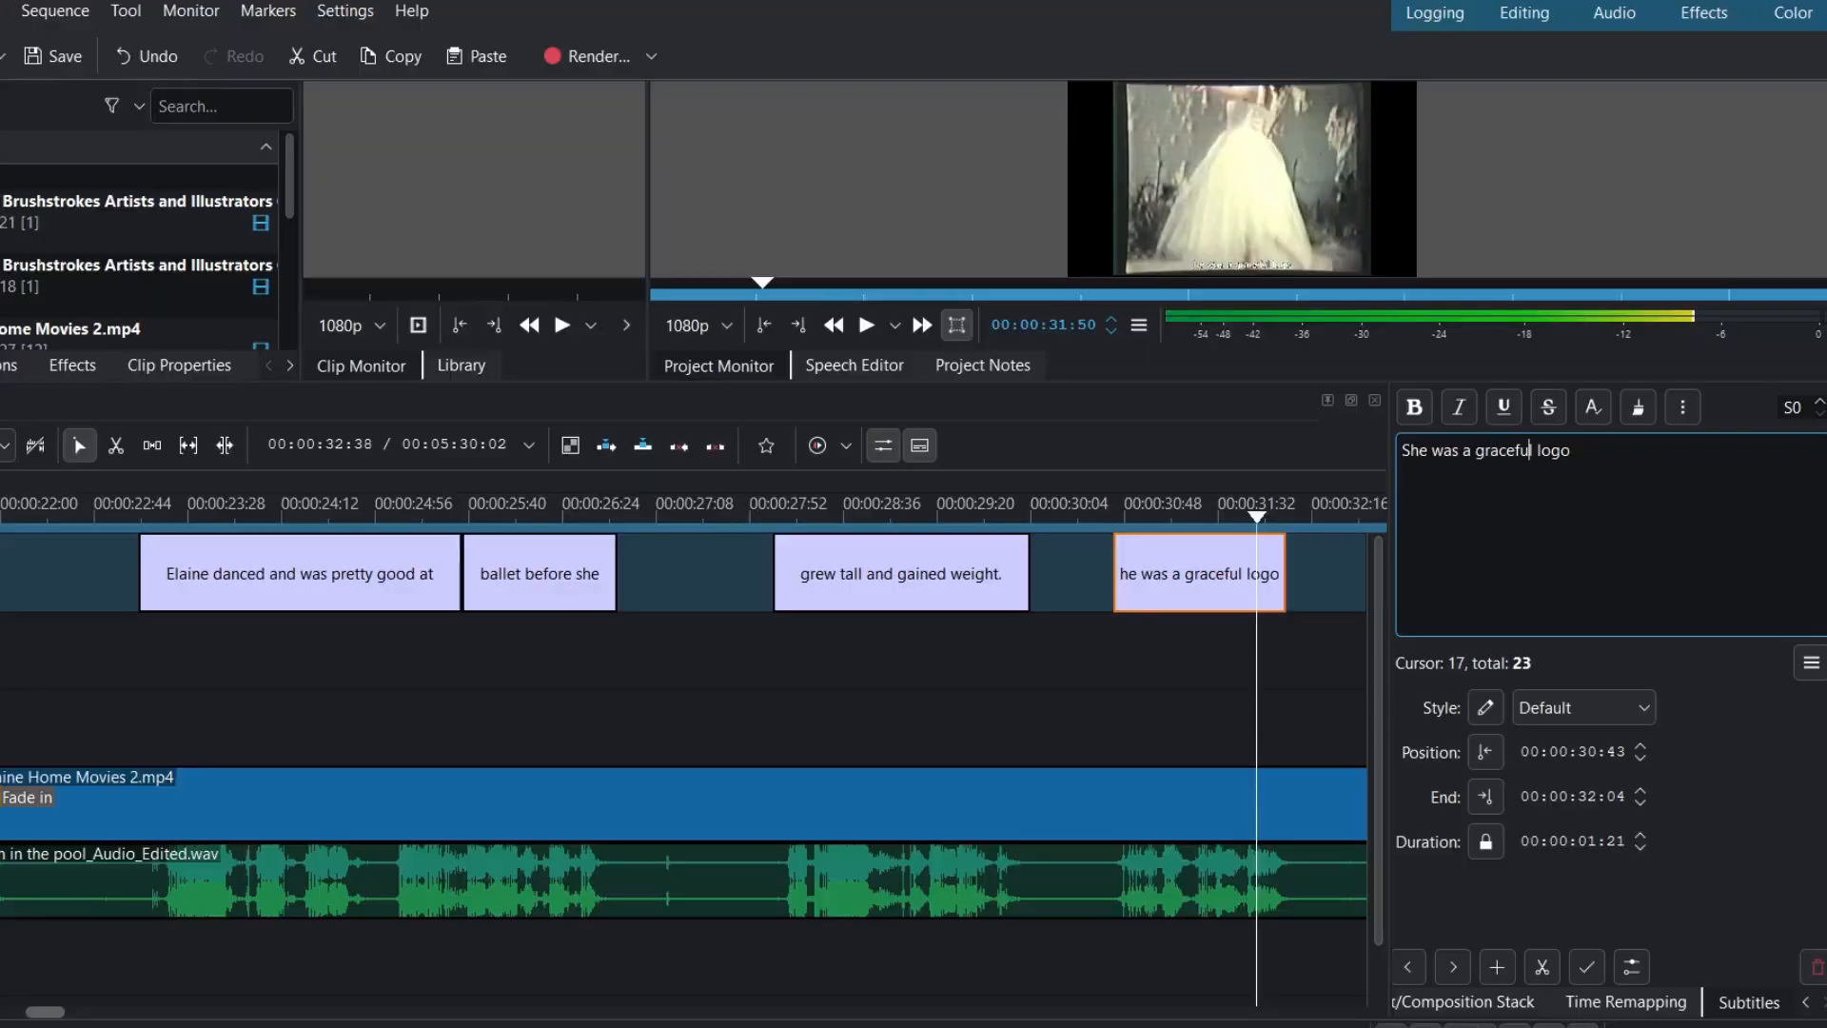
key(Right)
key(Right)
key(Right)
key(Right)
key(Right)
key(Right)
key(BackSpace)
key(BackSpace)
key(BackSpace)
text(i'm a li)
text(ttle)
text( gal.)
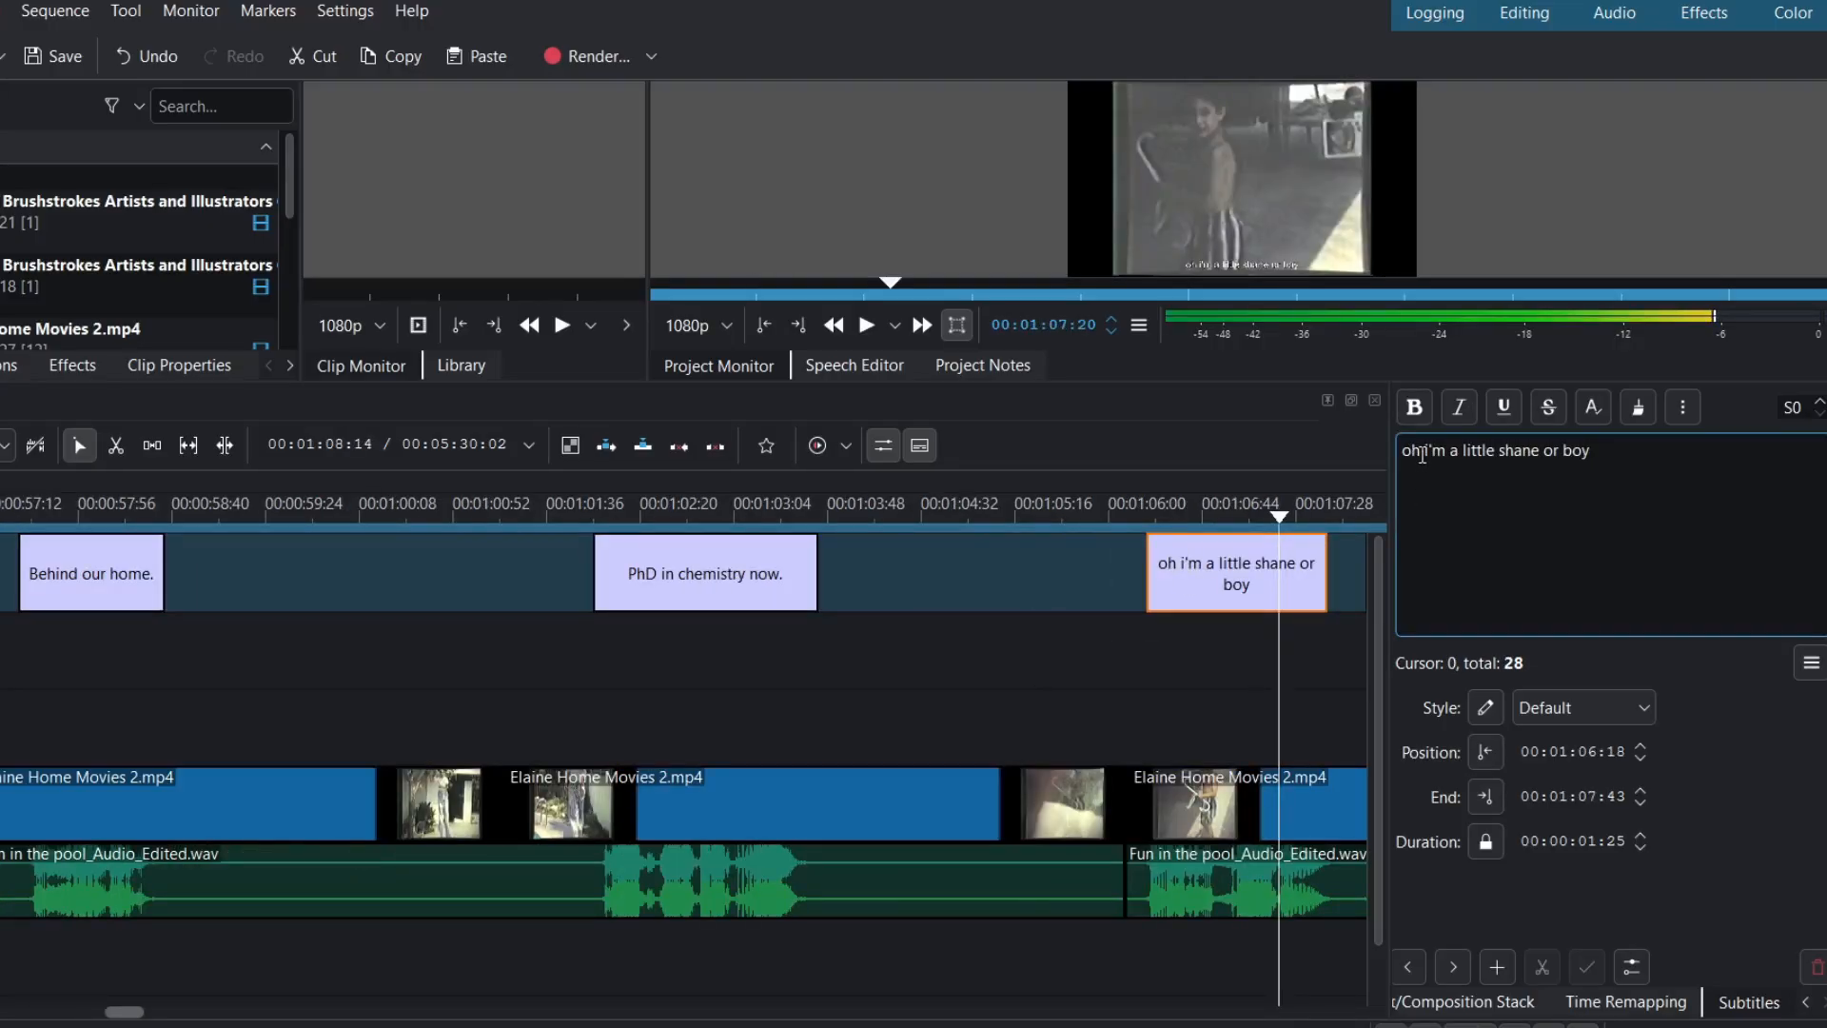
- Make the next subtitle begin 'Oh, the', replacing the misheard 'i'm a'
click(1414, 453)
key(BackSpace)
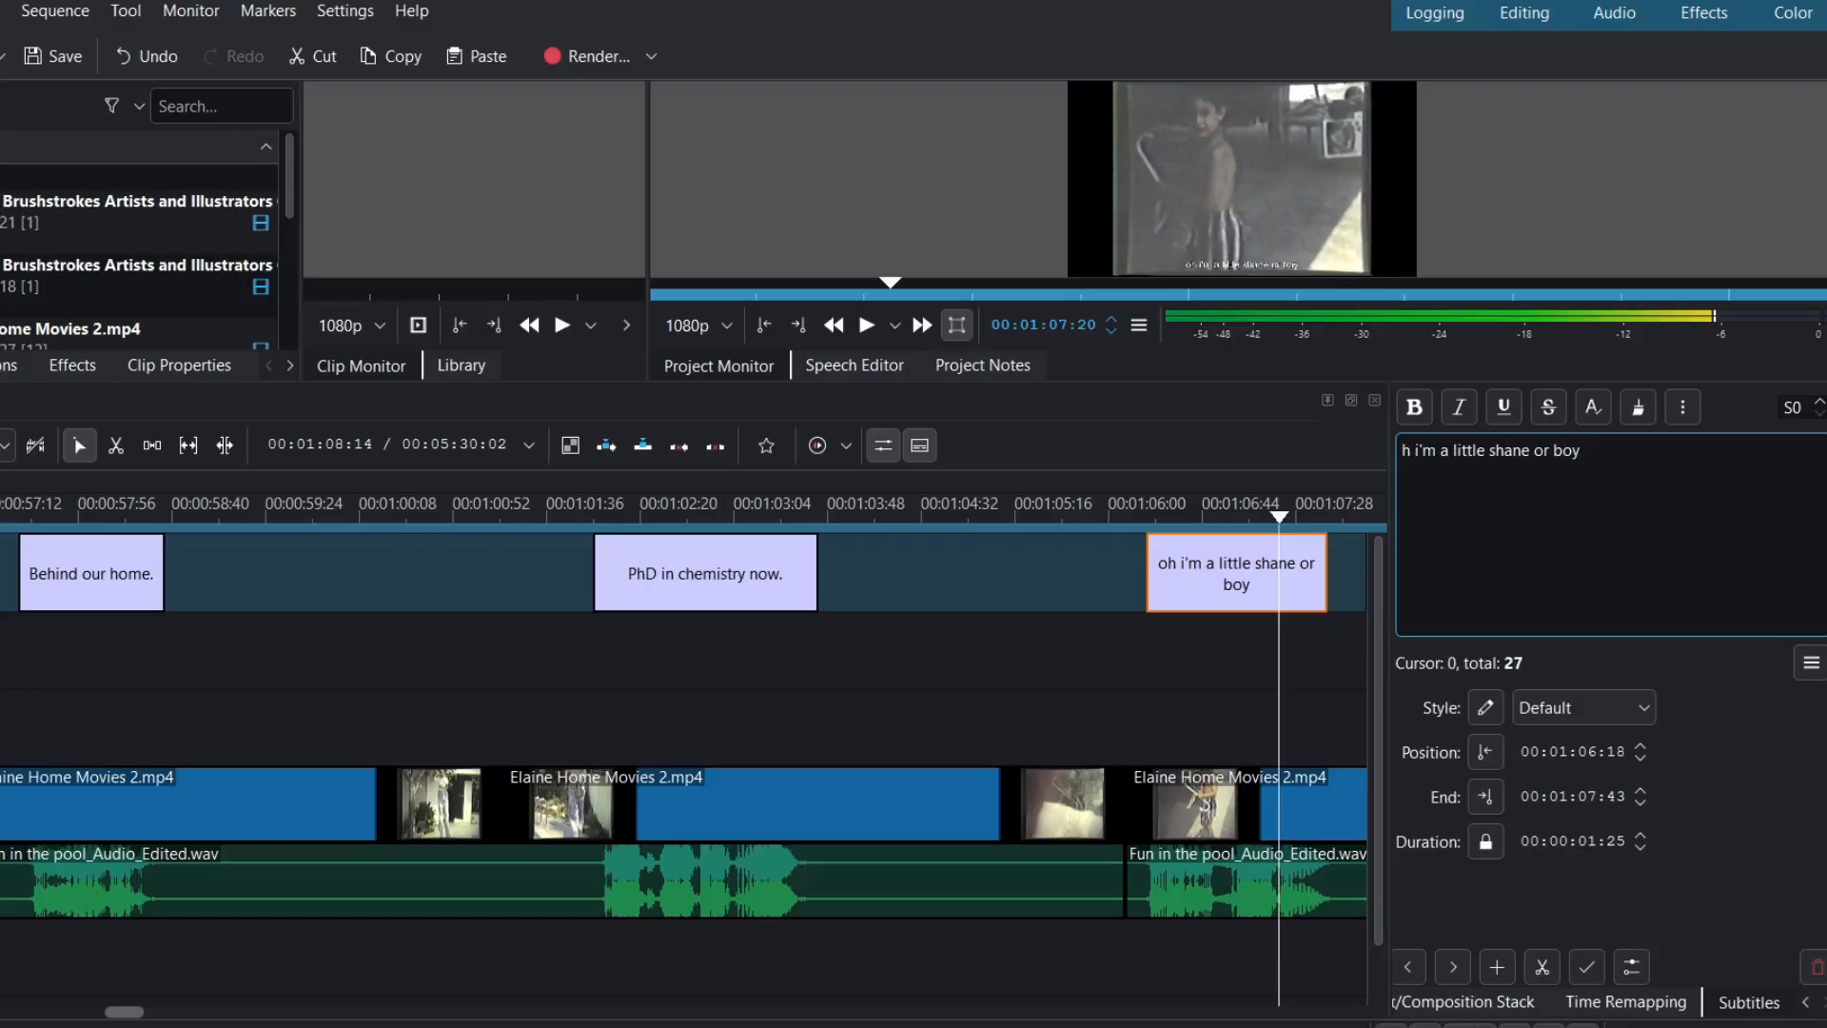
text(Oh,)
click(1464, 450)
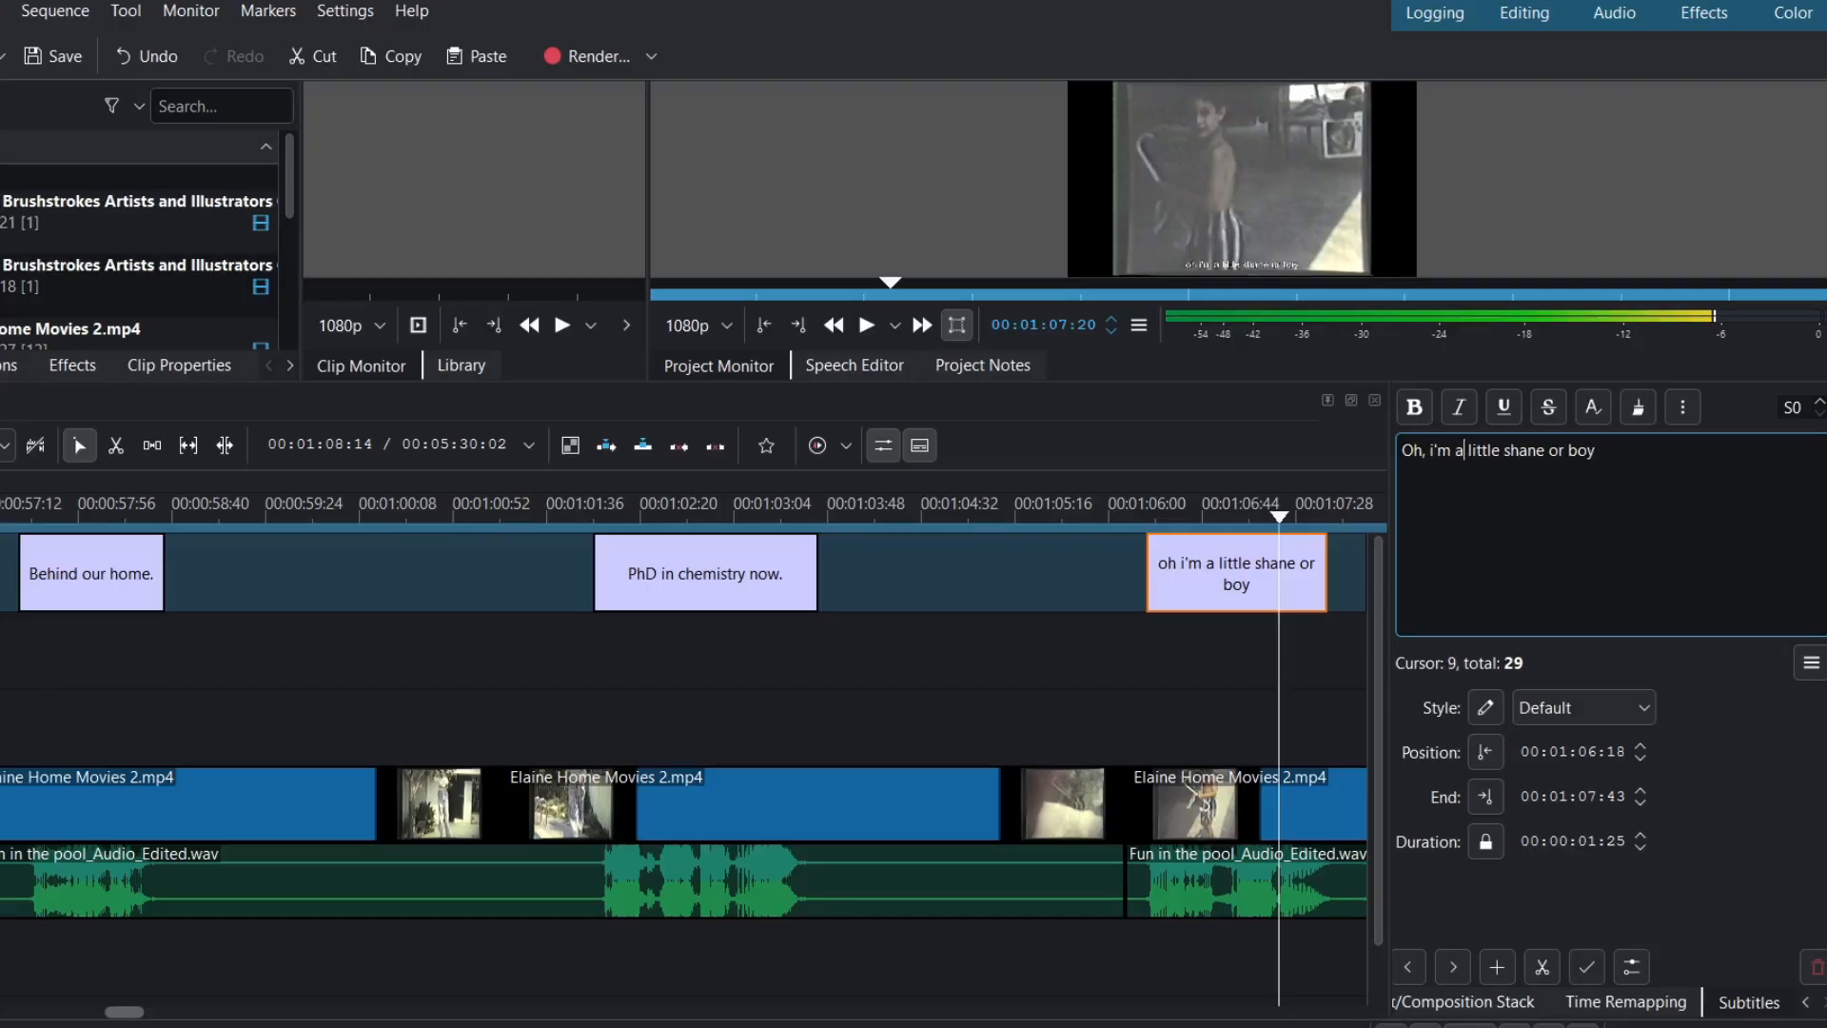
key(BackSpace)
key(BackSpace)
key(BackSpace)
key(BackSpace)
key(BackSpace)
text(the I)
key(BackSpace)
key(BackSpace)
- Capitalise and correct the spelling of the family name in that subtitle
key(Right)
key(Right)
key(Right)
key(Right)
key(Right)
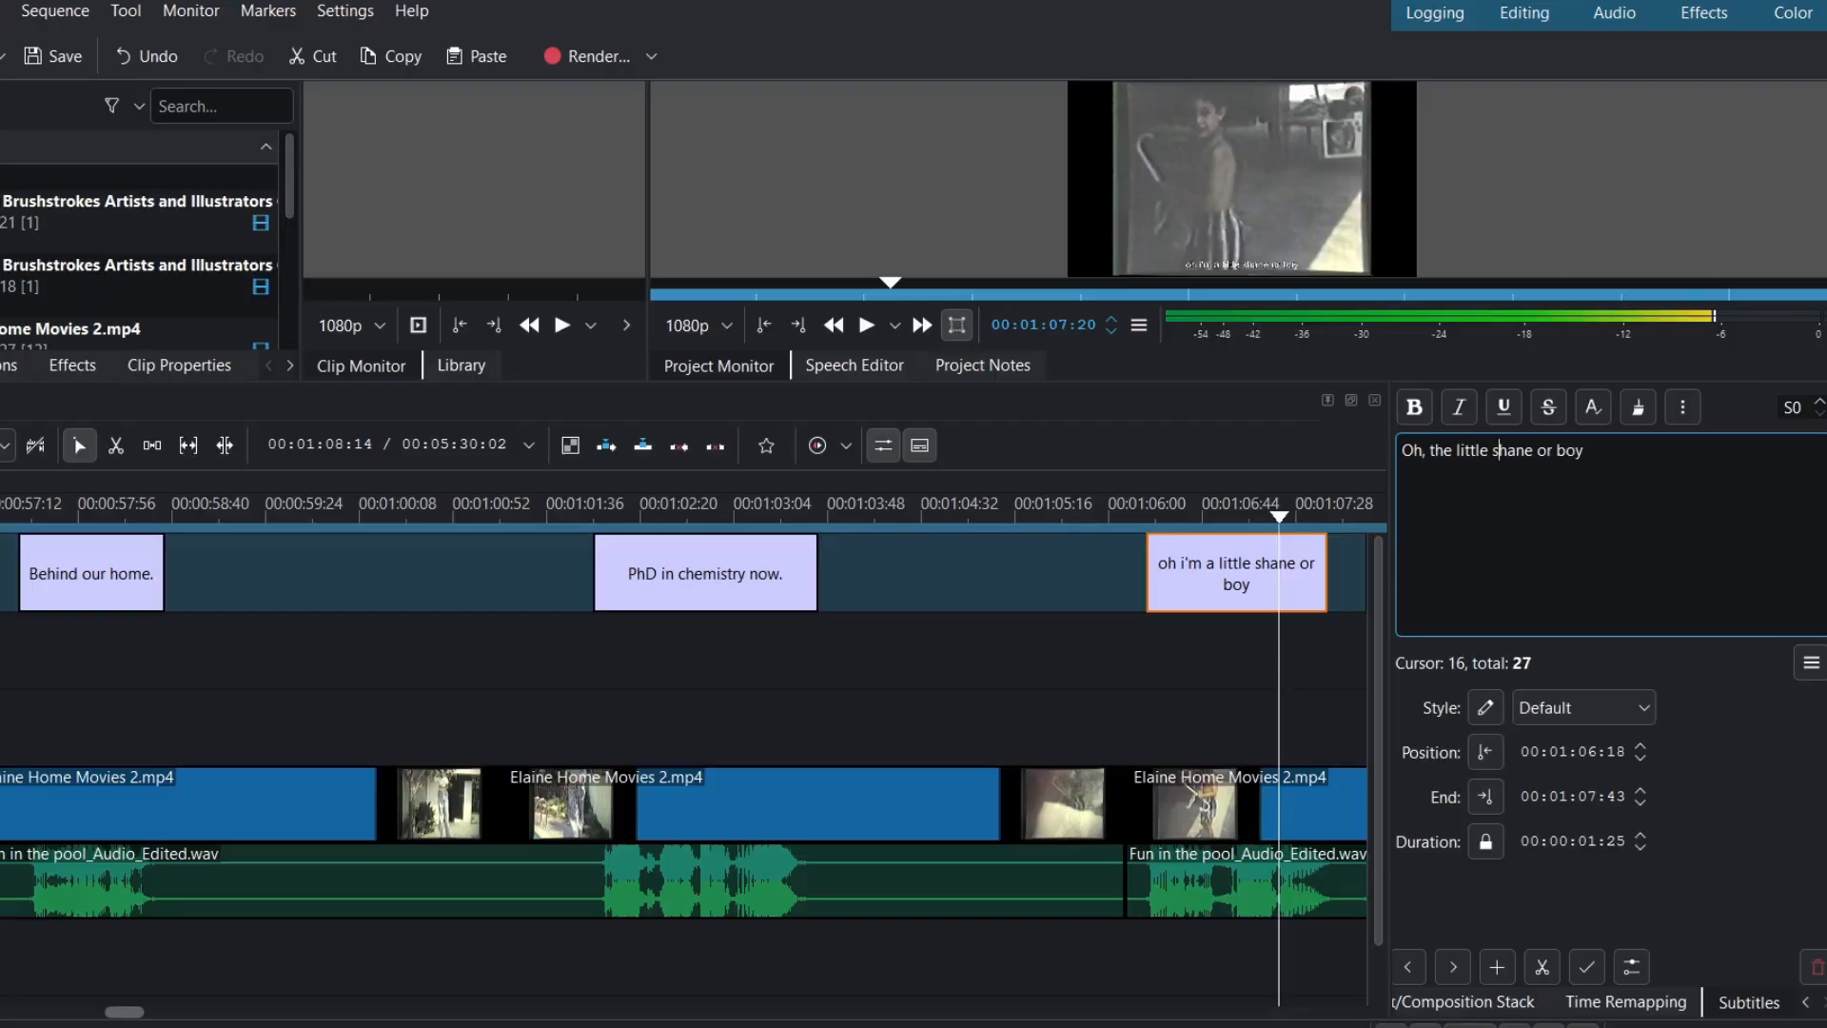
key(BackSpace)
text(S)
key(Right)
key(Right)
key(Right)
key(Right)
text(r)
key(BackSpace)
key(BackSpace)
key(BackSpace)
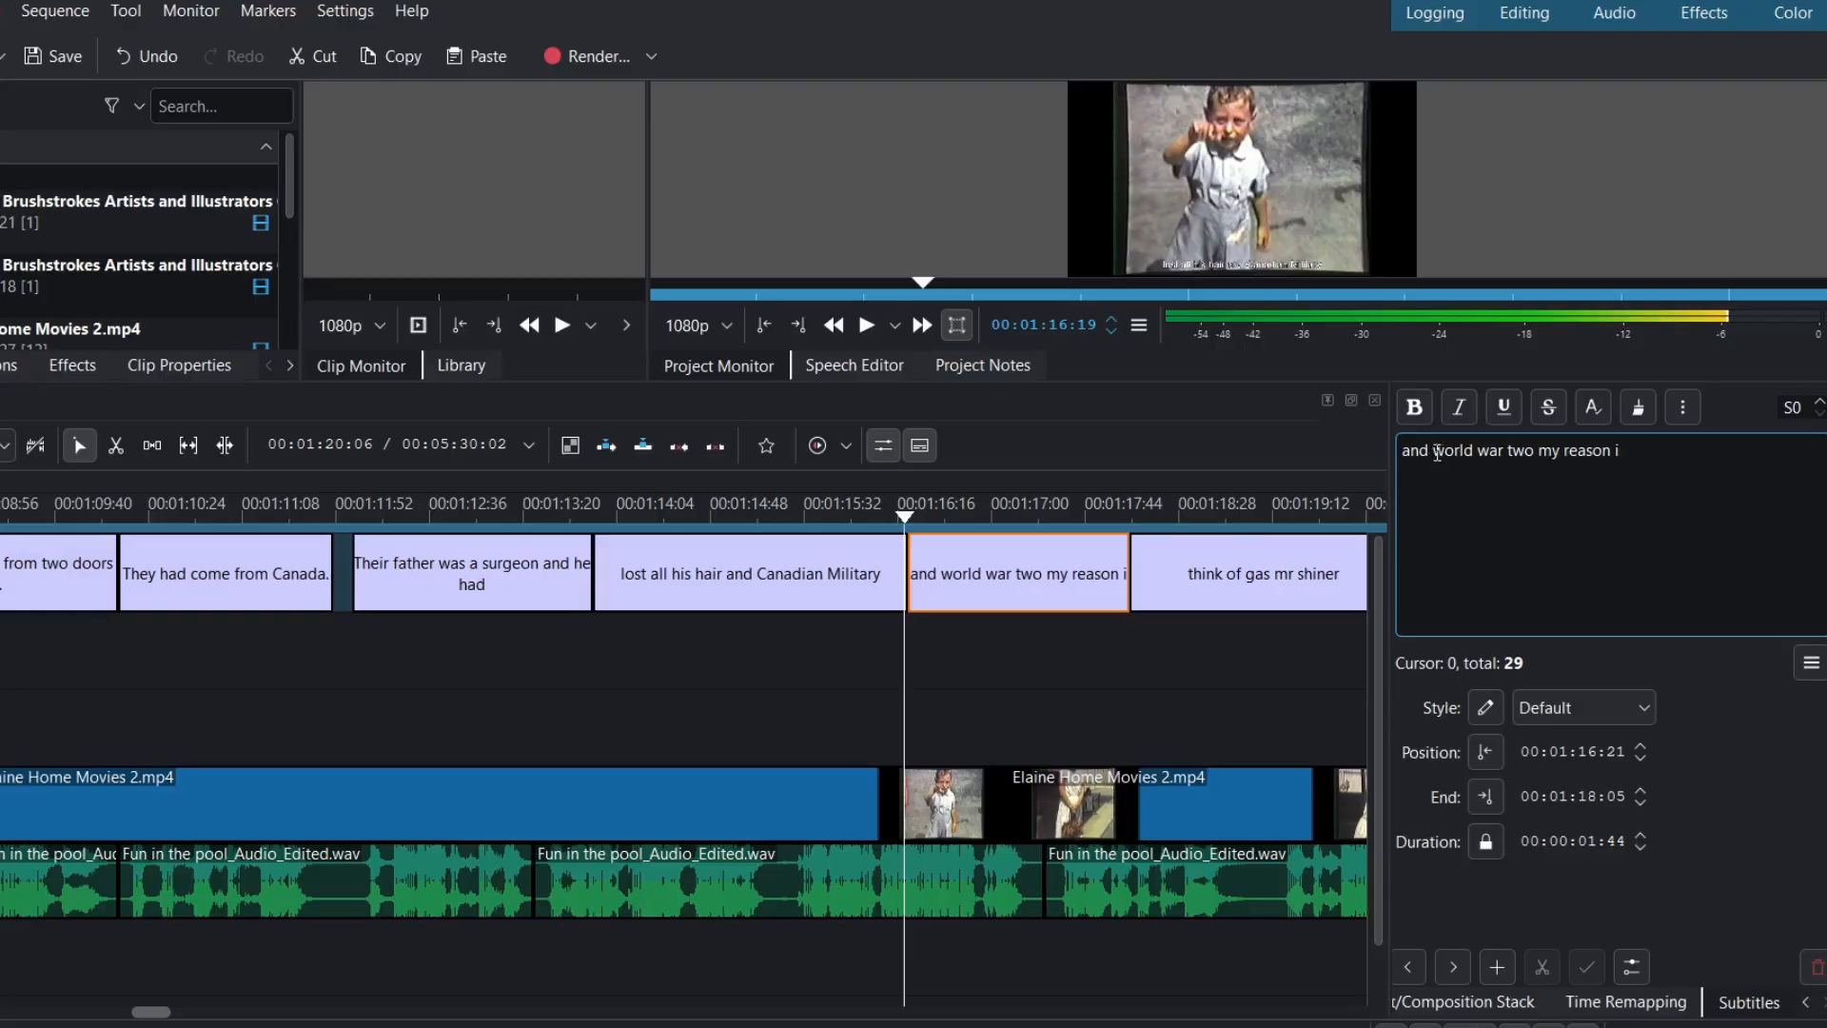
- Change the 00:01:16:21 subtitle's opening 'and world war two' to 'in WWII.'
key(Delete)
key(Delete)
key(Delete)
text(in)
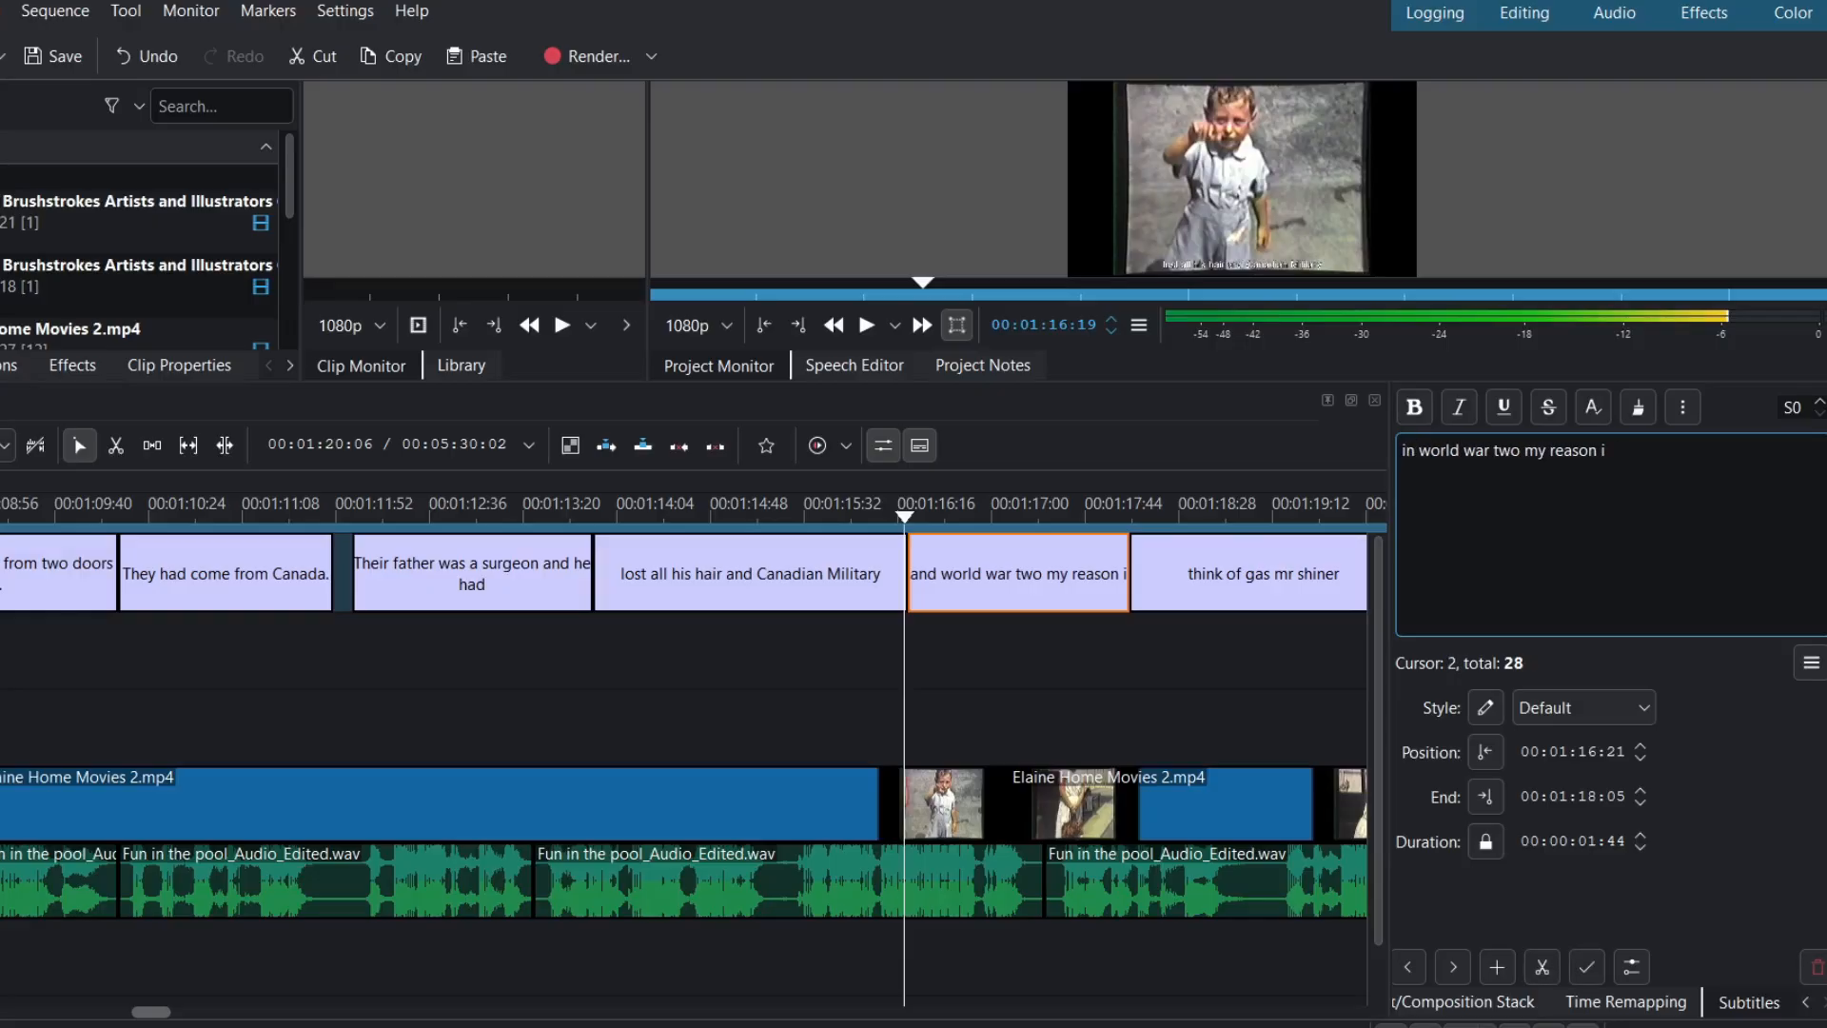
key(Right)
key(Right)
key(Right)
key(Right)
key(Right)
key(Right)
key(Right)
key(Right)
key(Right)
key(BackSpace)
key(BackSpace)
key(BackSpace)
key(BackSpace)
key(BackSpace)
key(BackSpace)
key(BackSpace)
key(BackSpace)
key(BackSpace)
key(BackSpace)
key(BackSpace)
key(BackSpace)
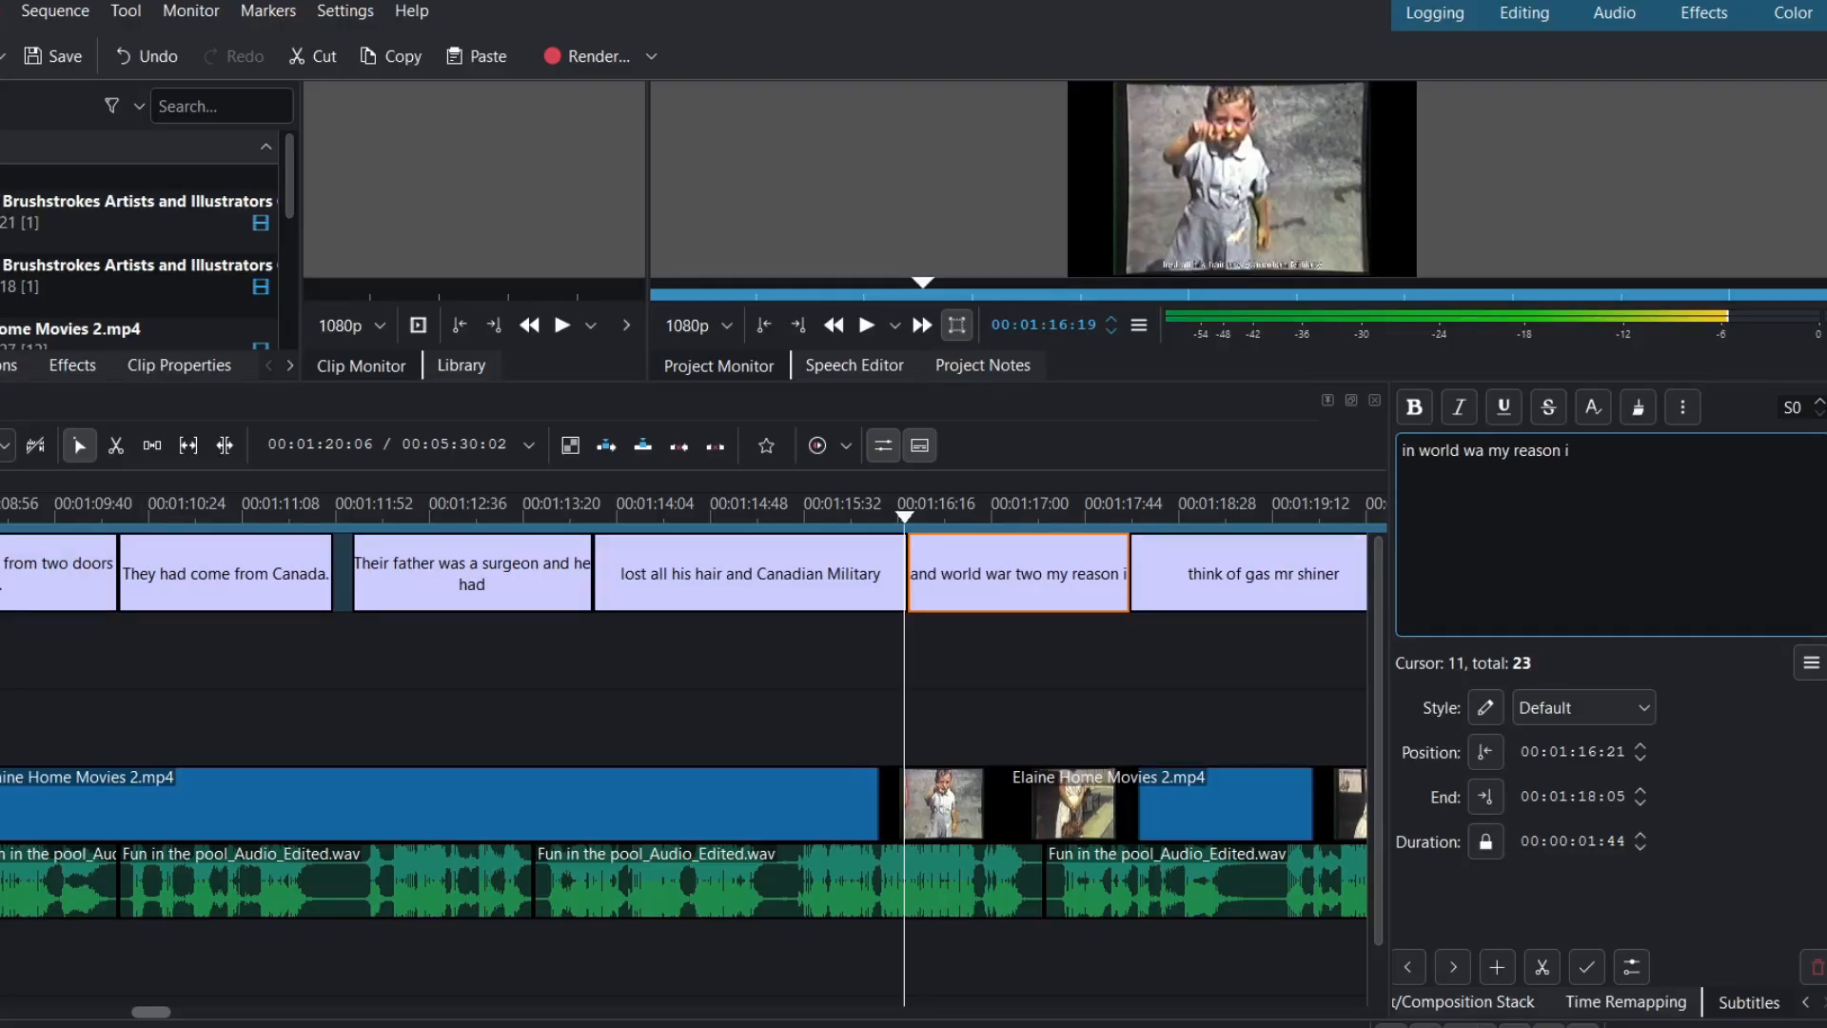
key(BackSpace)
text(WWII)
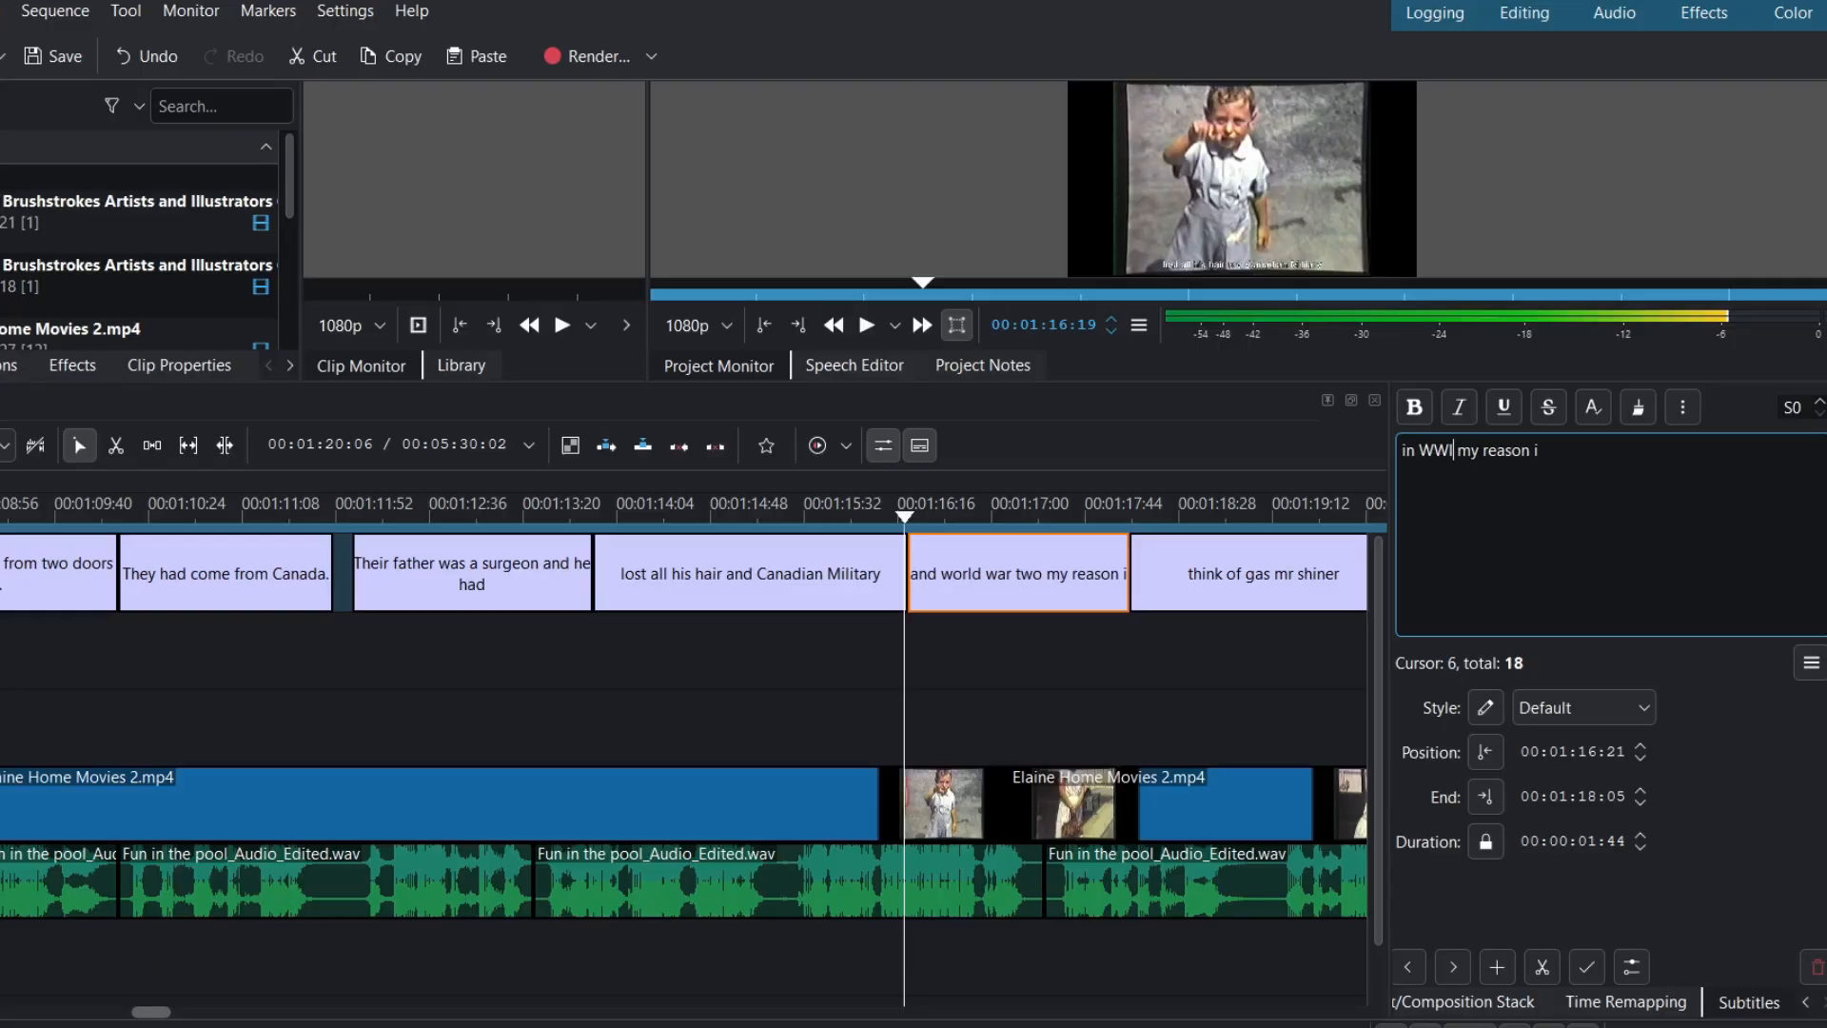
text(.)
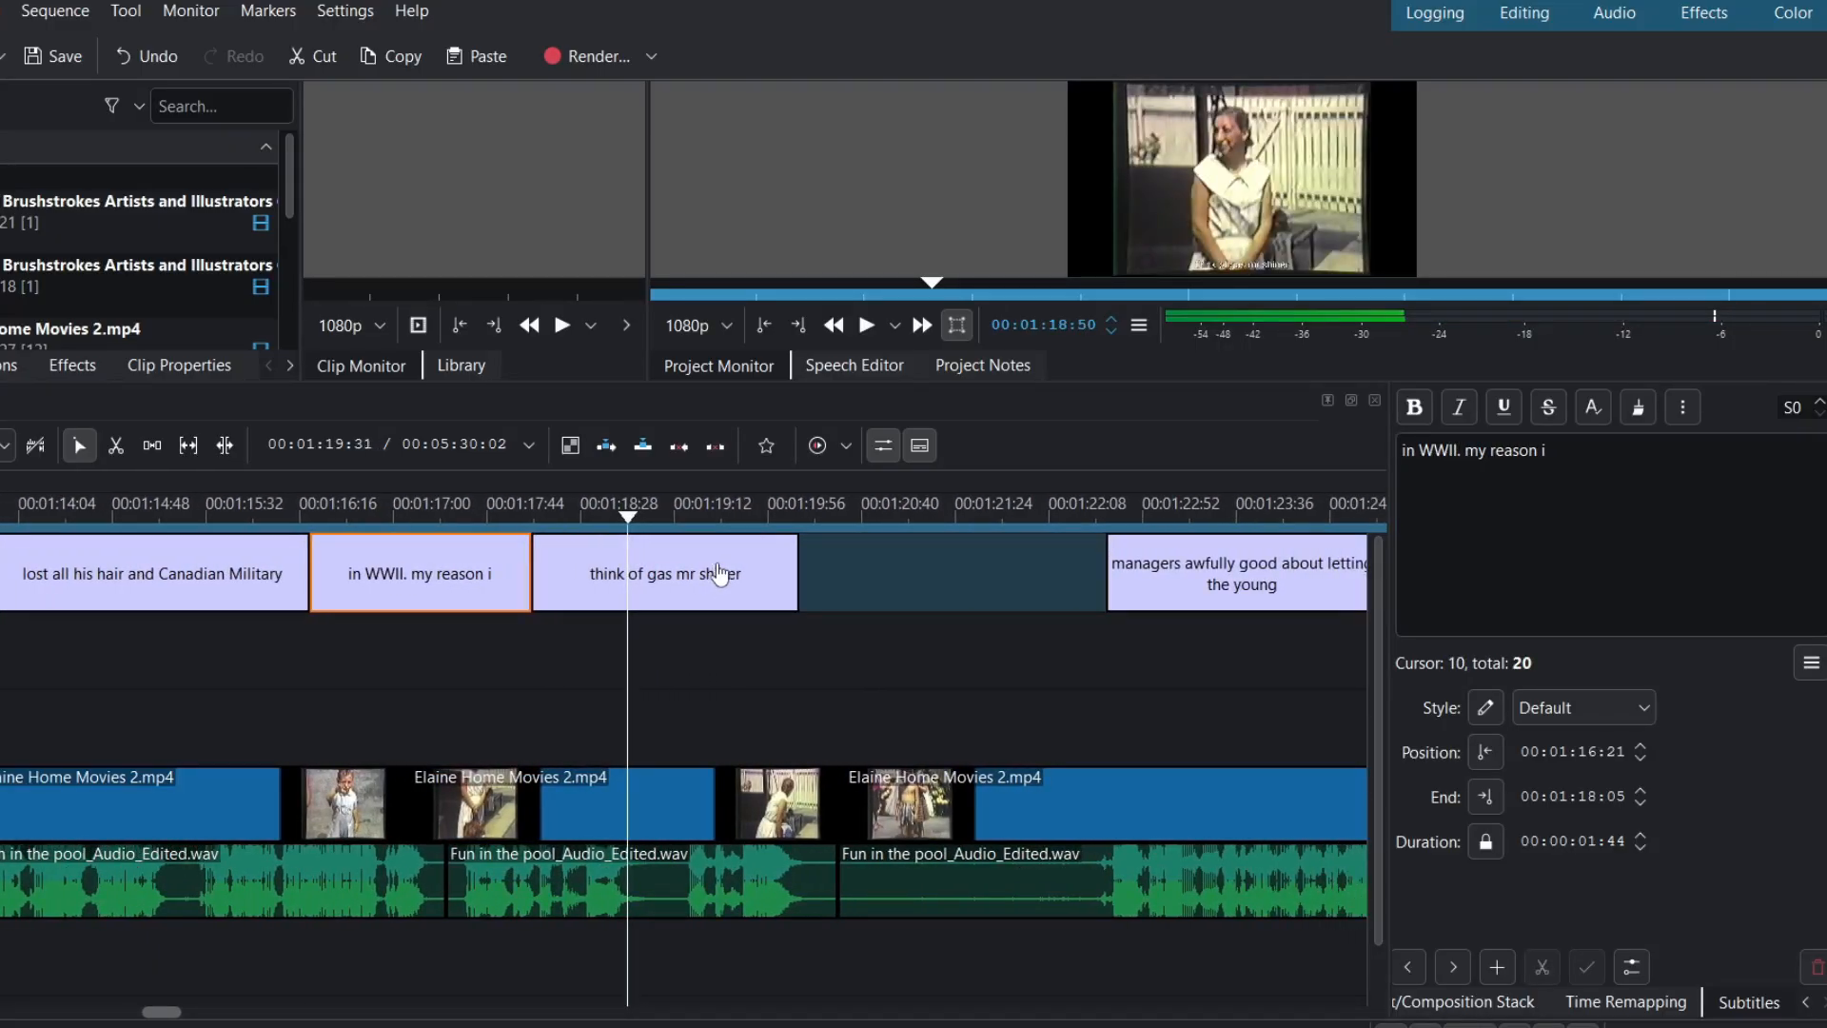
- Shorten the 'think of gas mr shiner' subtitle and paste a copy into the later gap
drag(797, 574, 716, 573)
right_click(660, 583)
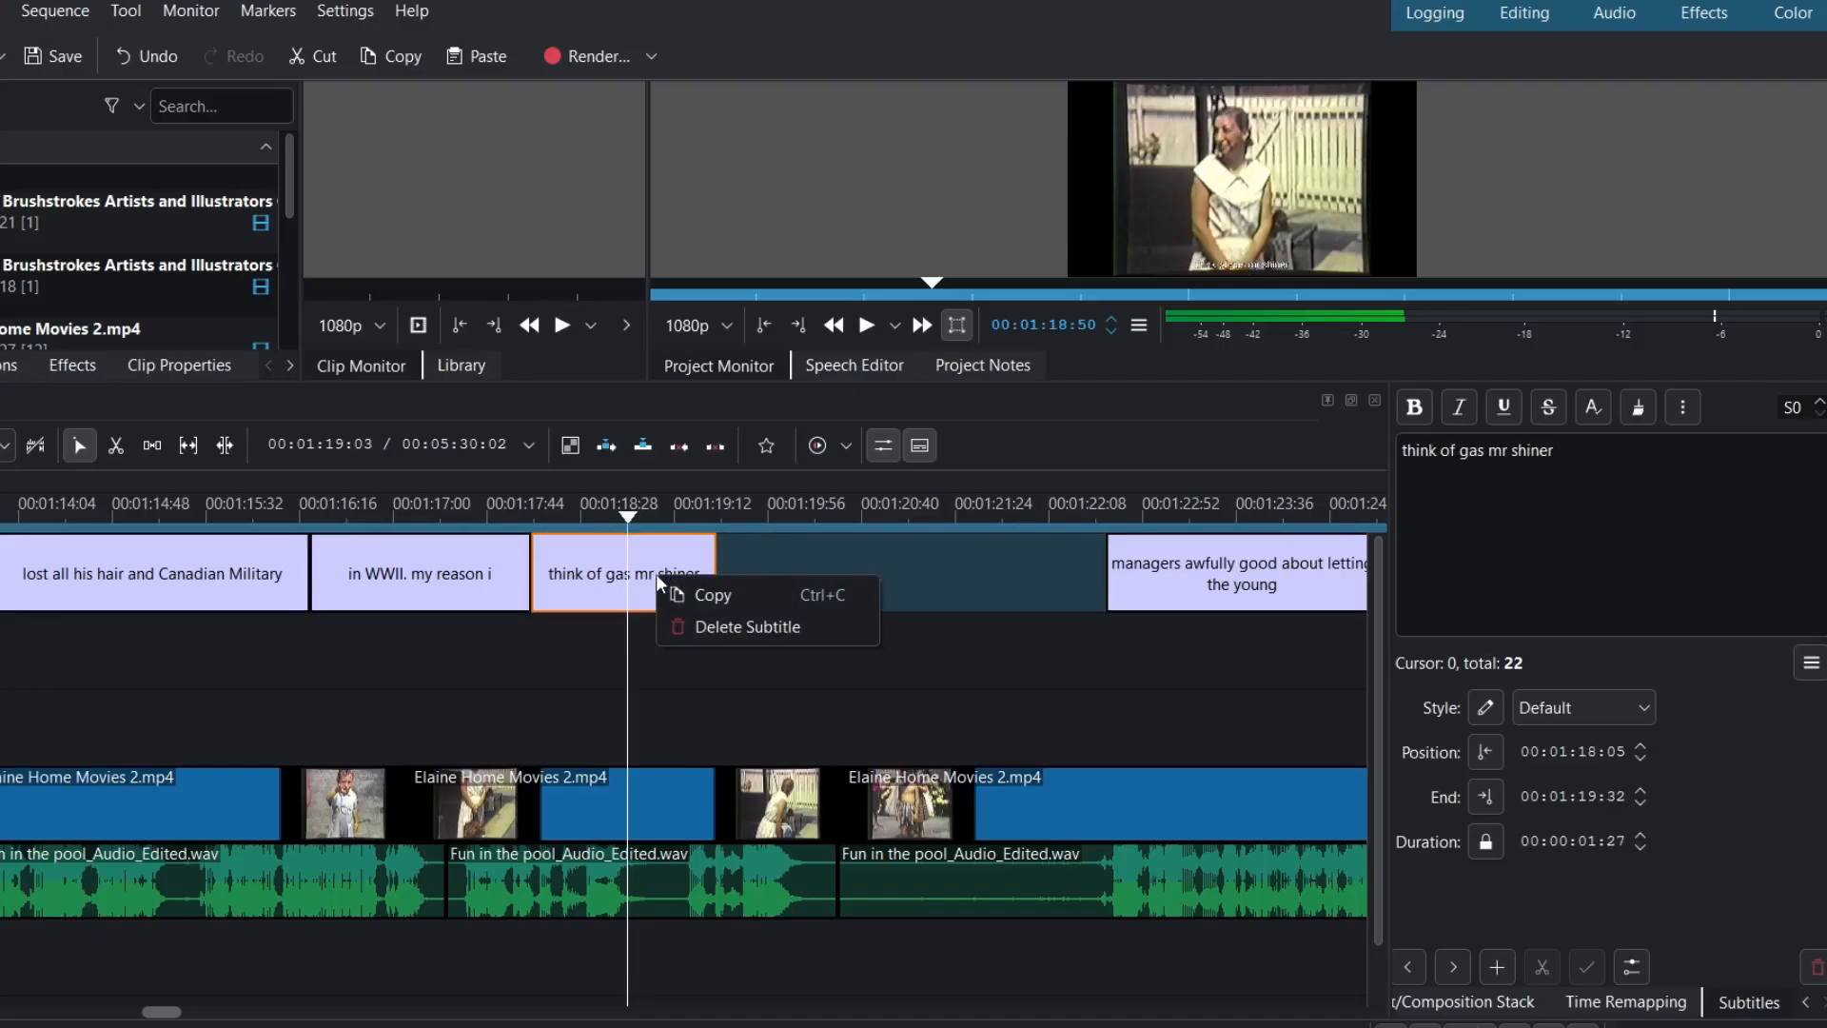
click(676, 595)
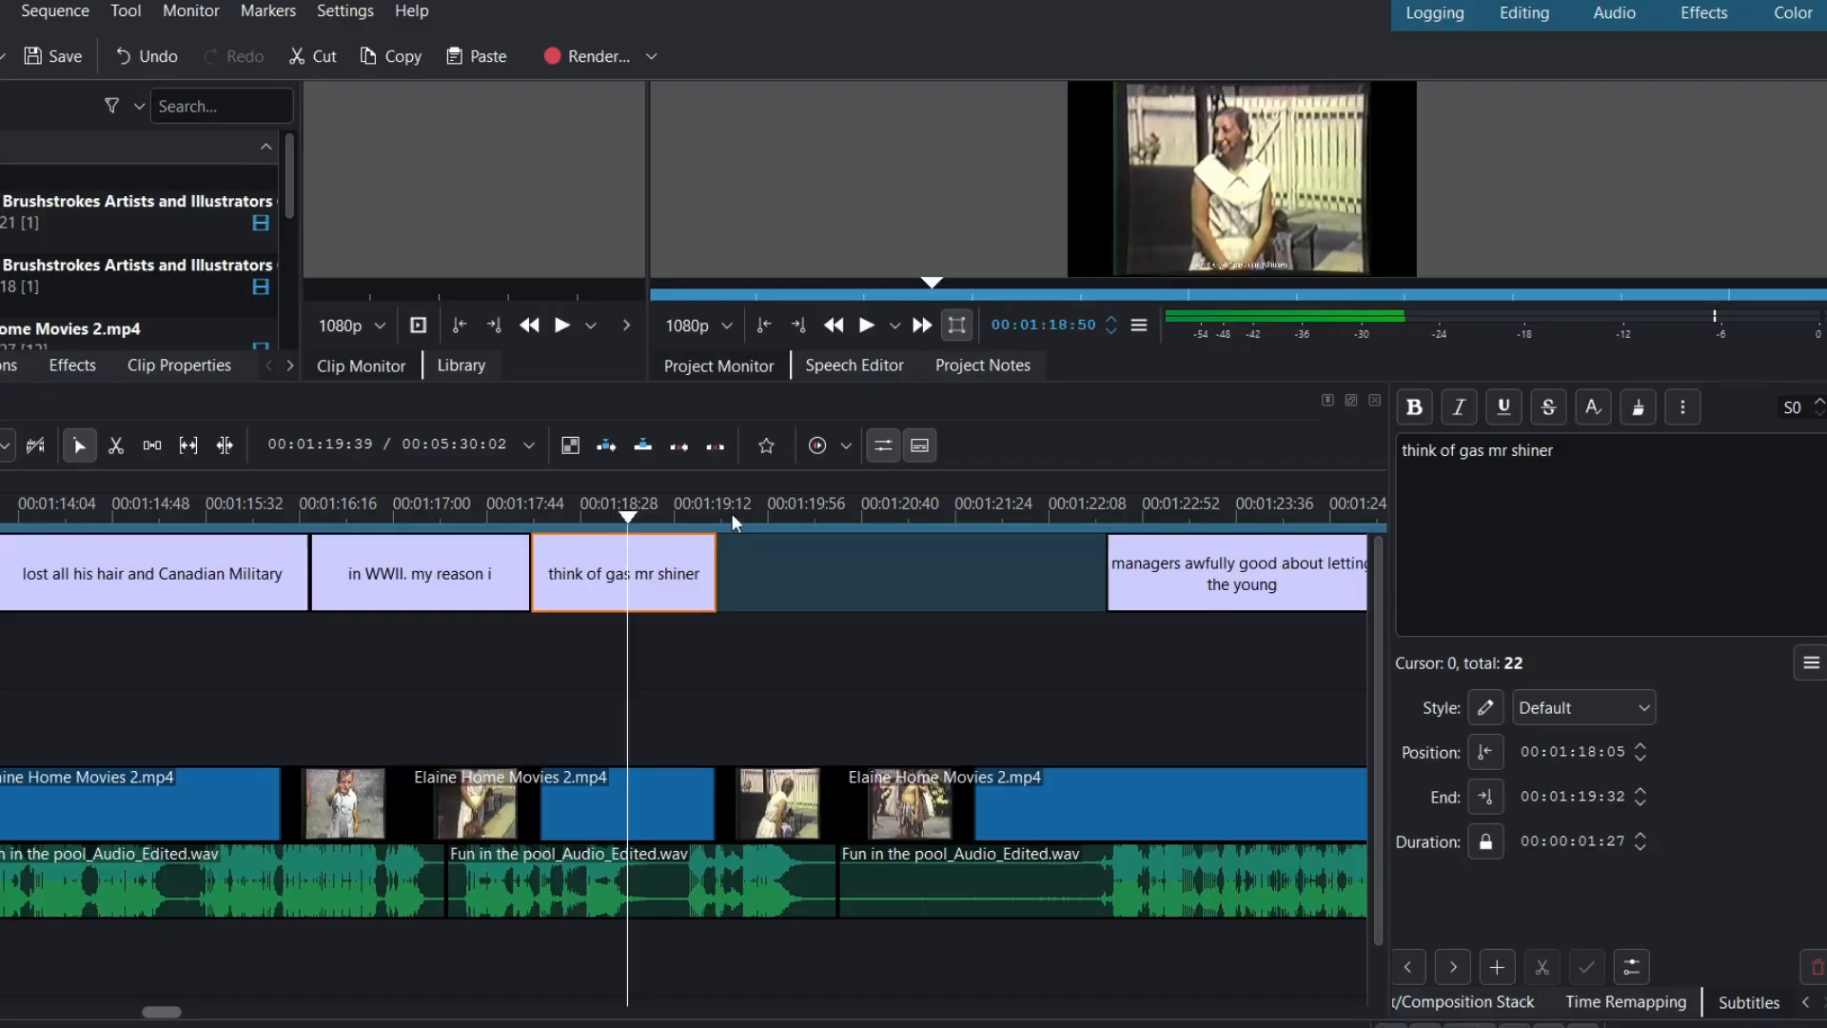
click(731, 516)
right_click(769, 565)
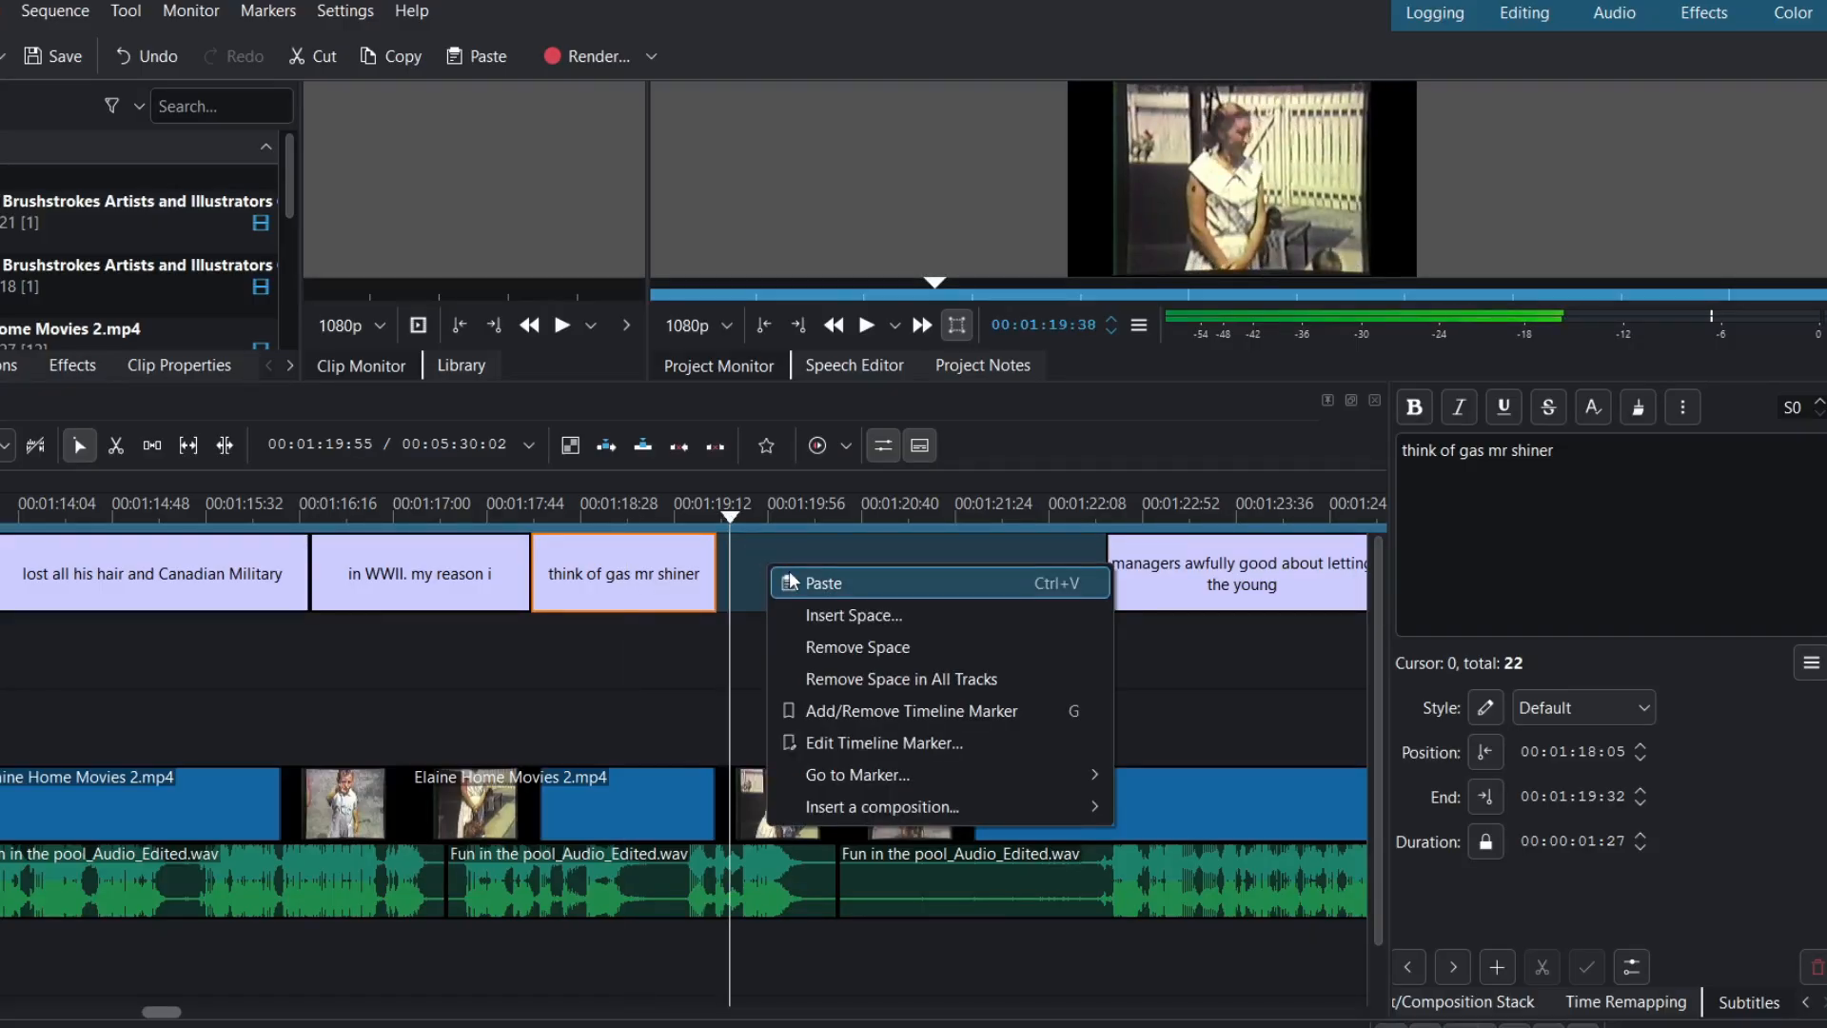
click(825, 583)
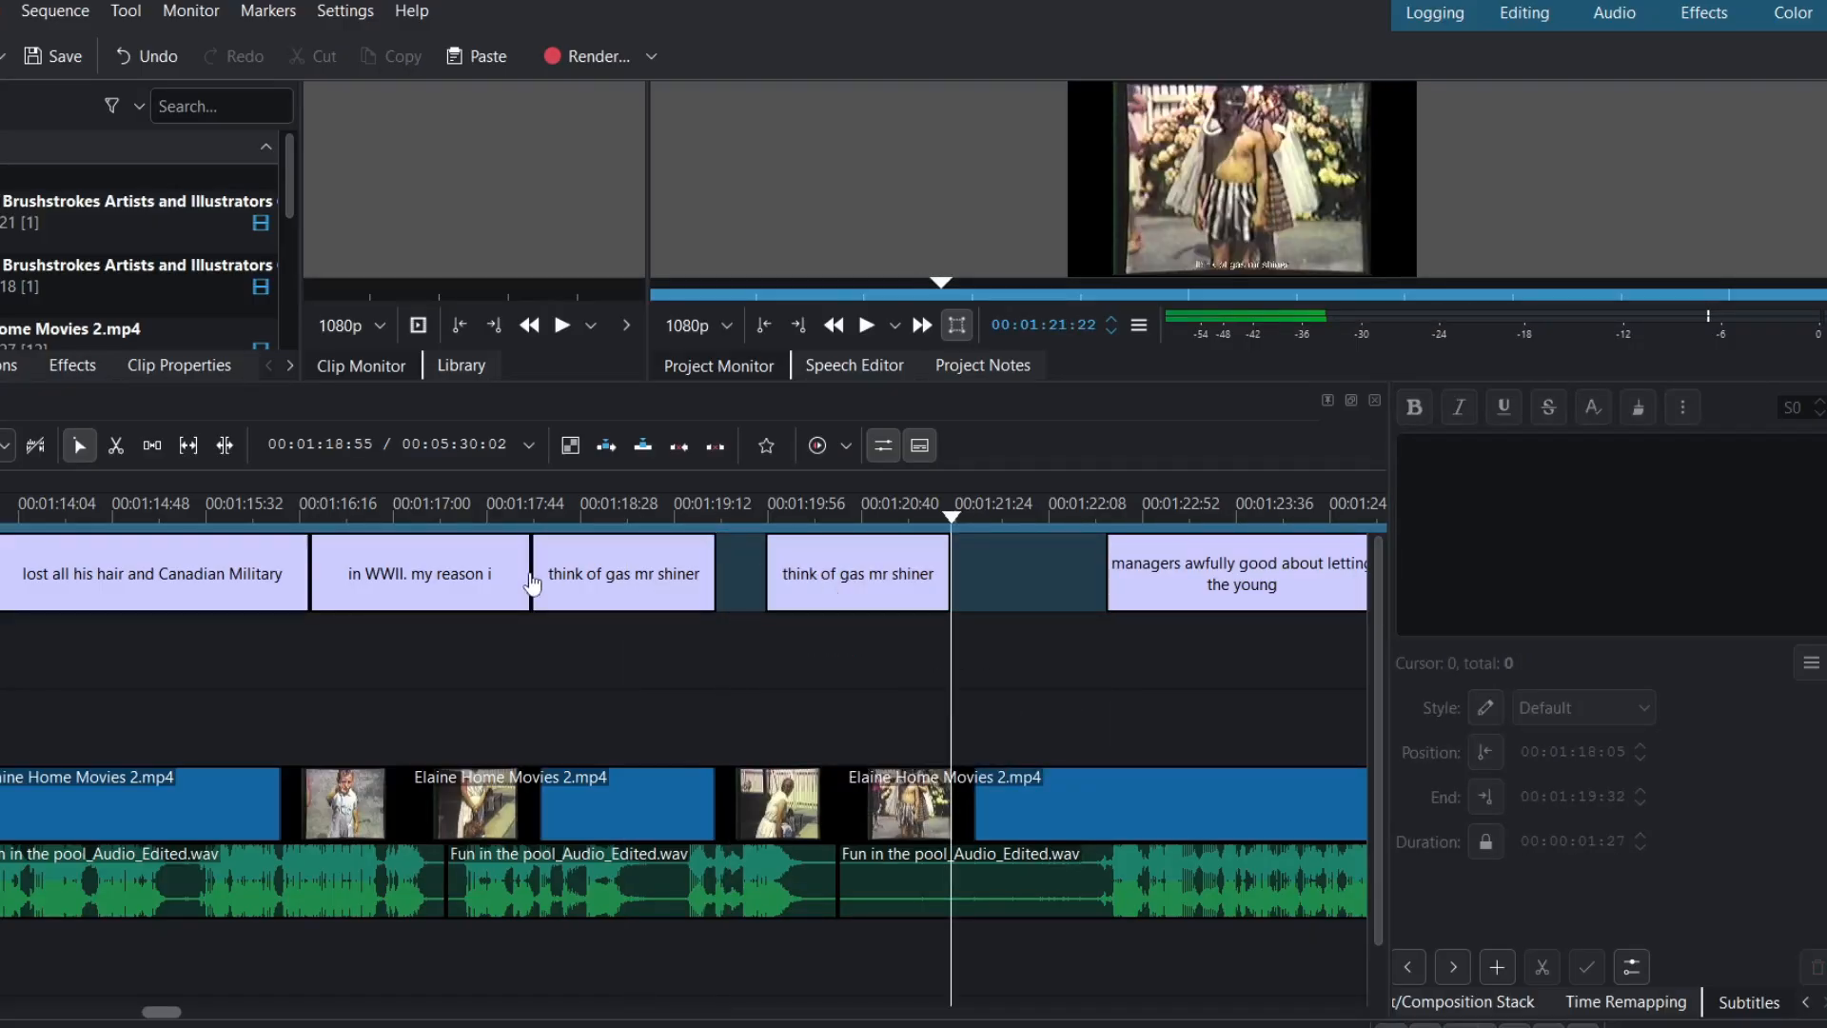
- Trim the WWII subtitle to end at 00:01:17:25 and cut its text to 'in WWII.'
click(451, 584)
drag(528, 576, 440, 576)
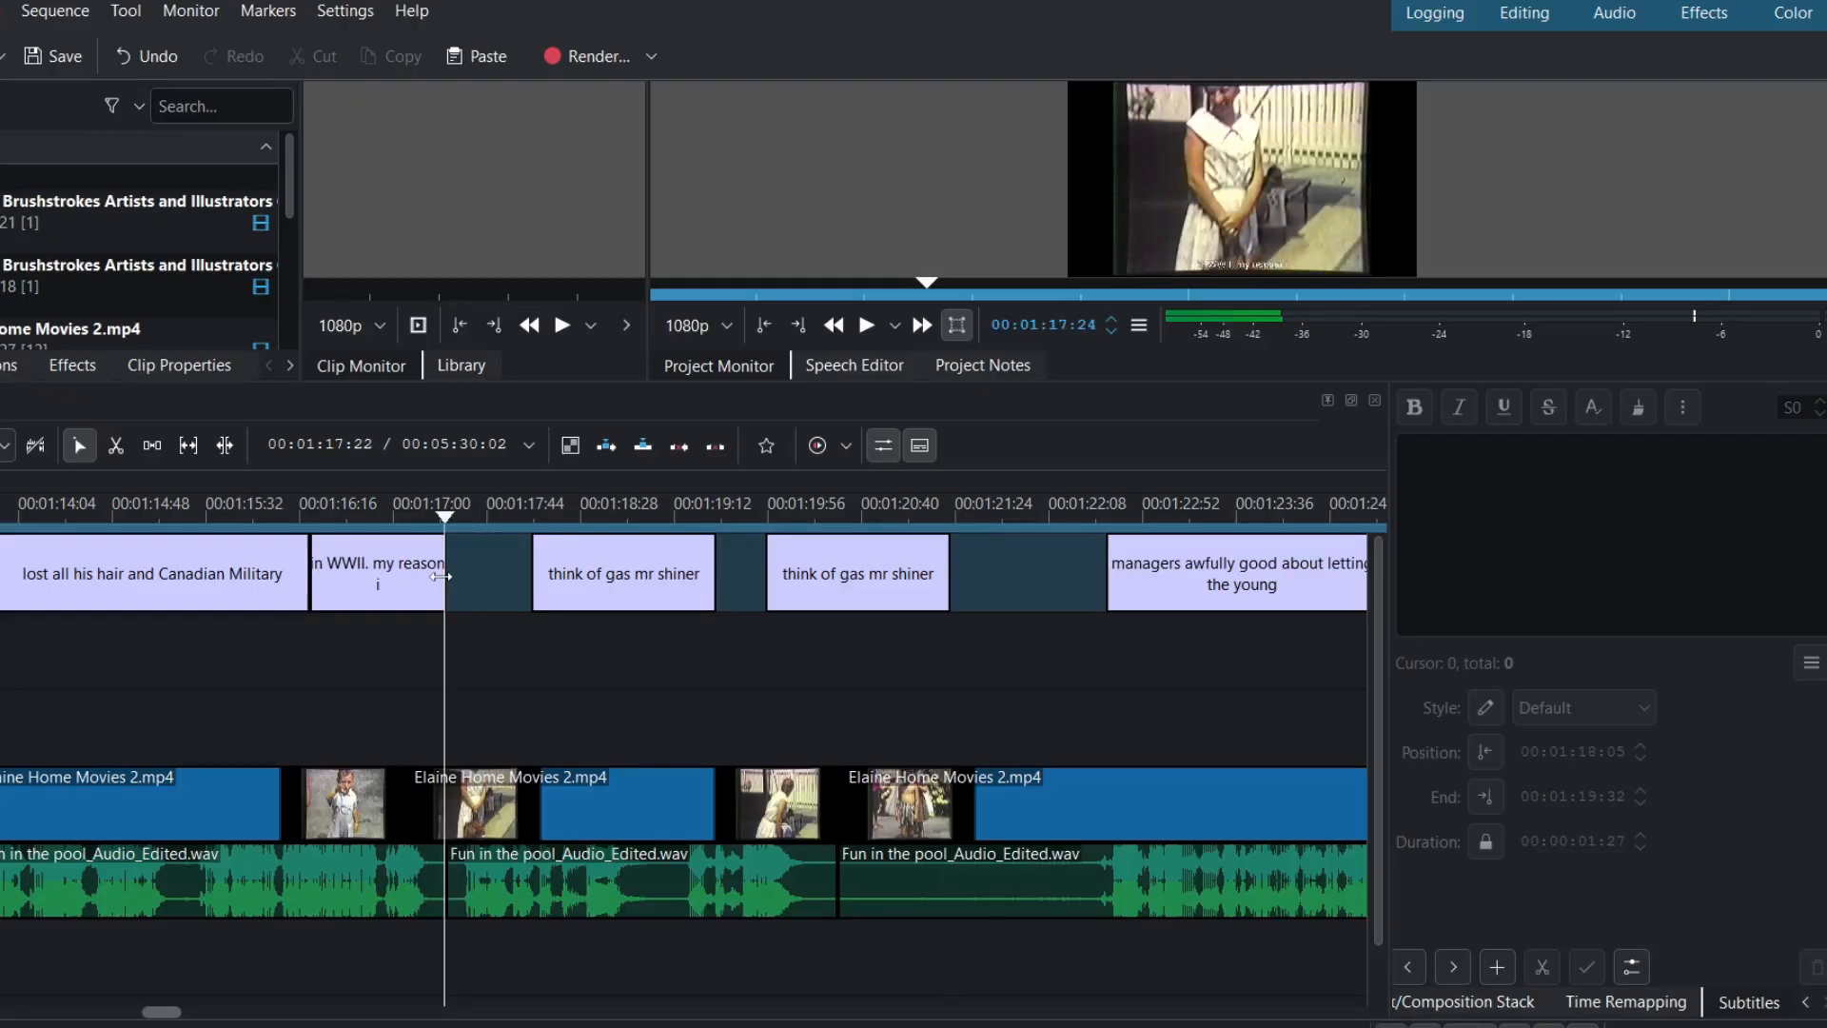
click(410, 590)
click(1632, 475)
key(BackSpace)
key(BackSpace)
key(BackSpace)
key(BackSpace)
key(BackSpace)
key(BackSpace)
key(BackSpace)
key(BackSpace)
key(BackSpace)
key(BackSpace)
key(BackSpace)
key(BackSpace)
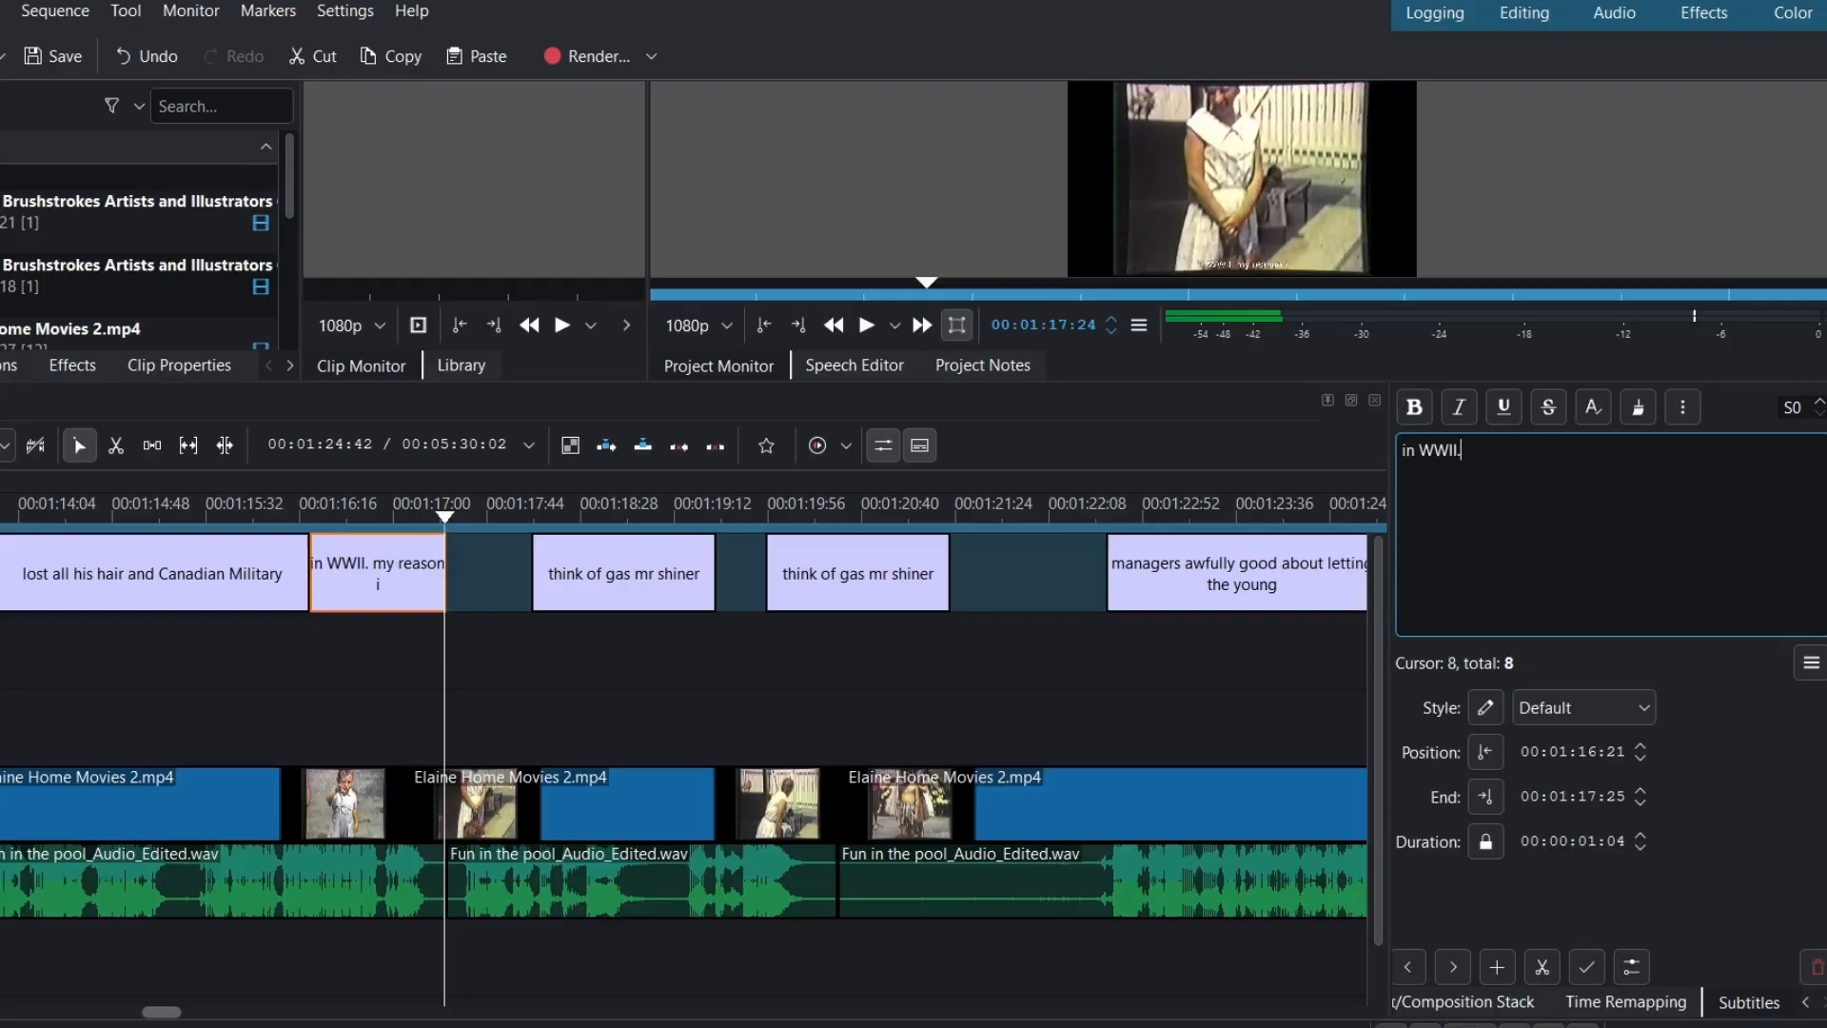
- Preview playback from the WWII line
click(635, 592)
key(space)
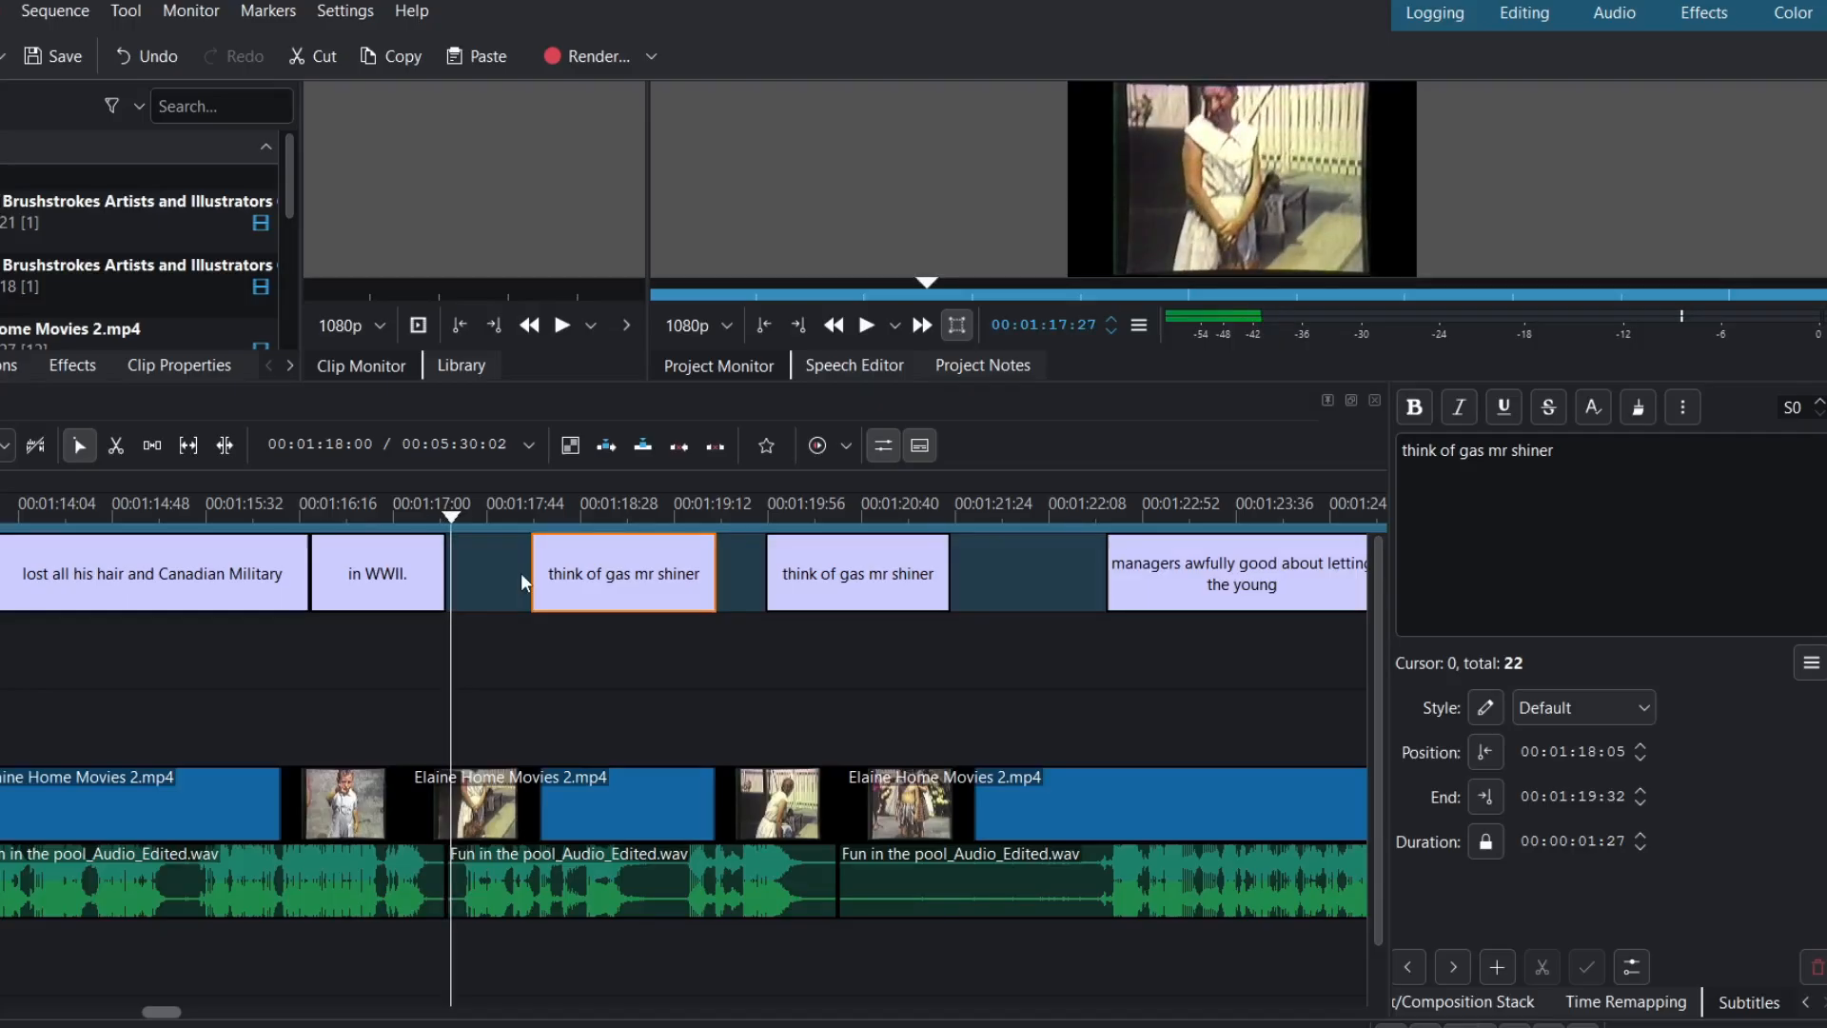
key(space)
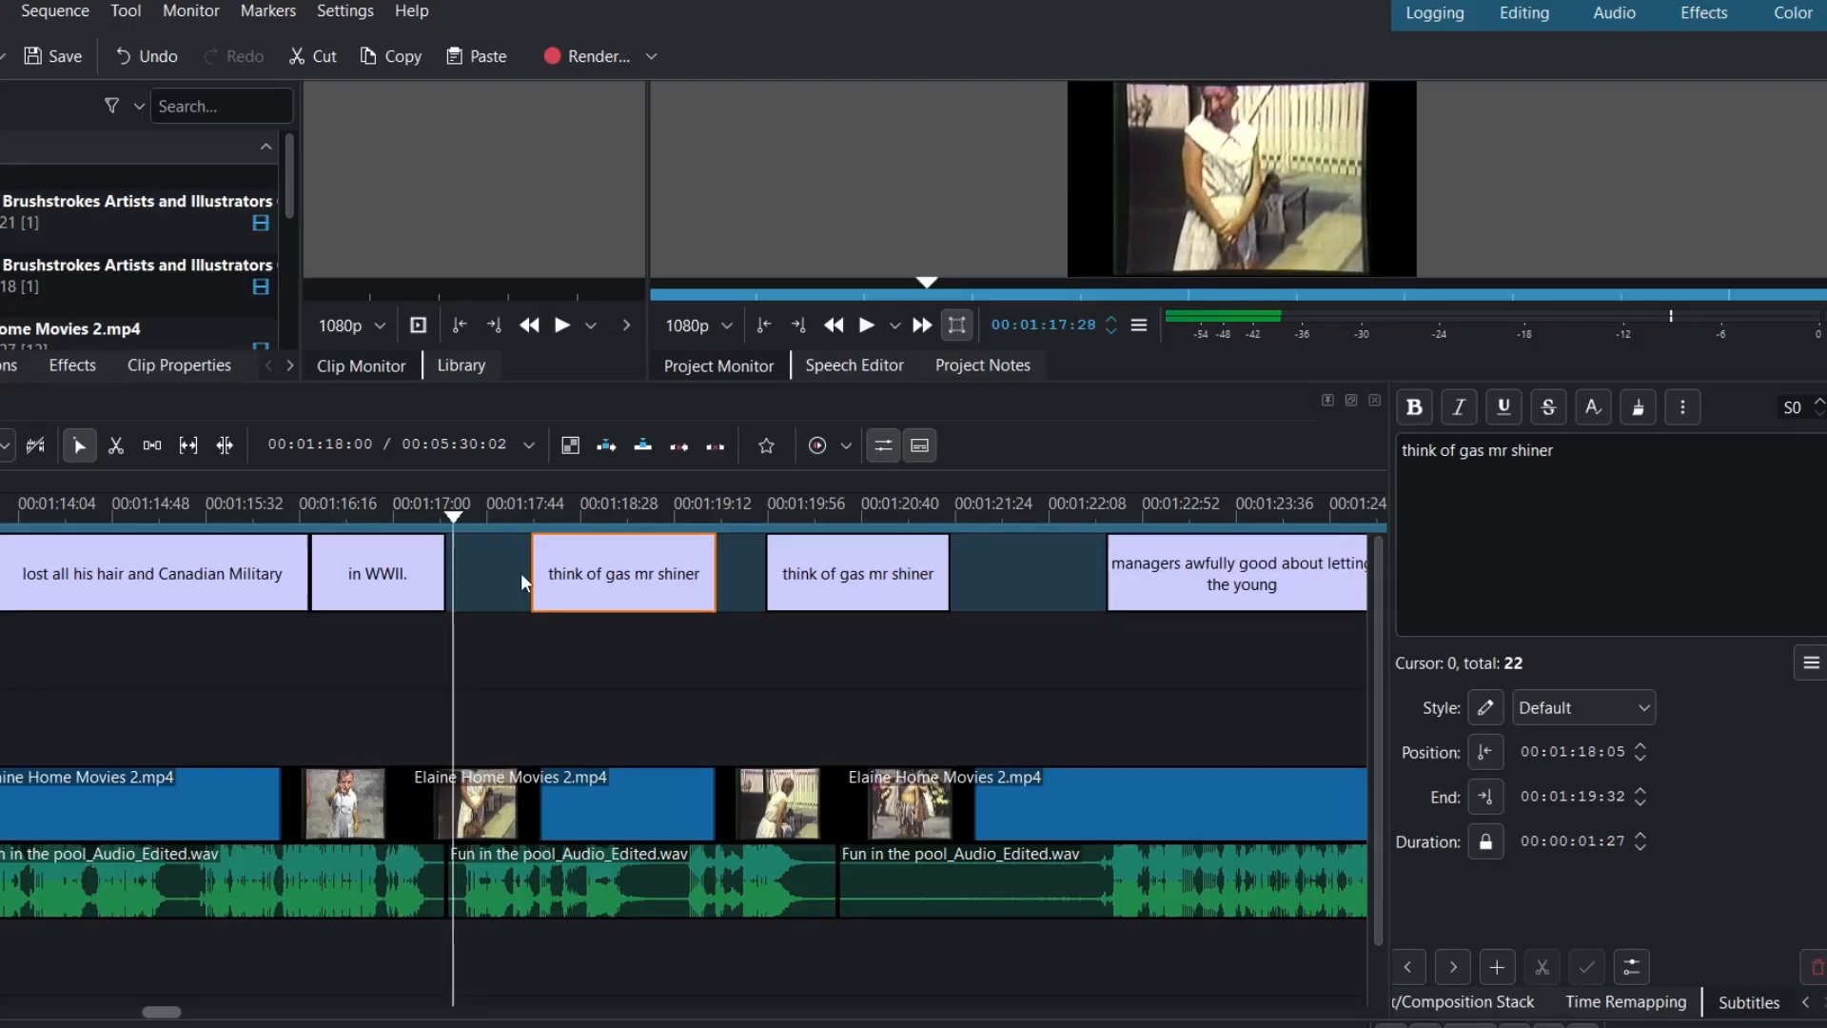
- Start the first 'think of gas' subtitle earlier and reword it to 'By reason I think of gas.'
drag(534, 583, 469, 583)
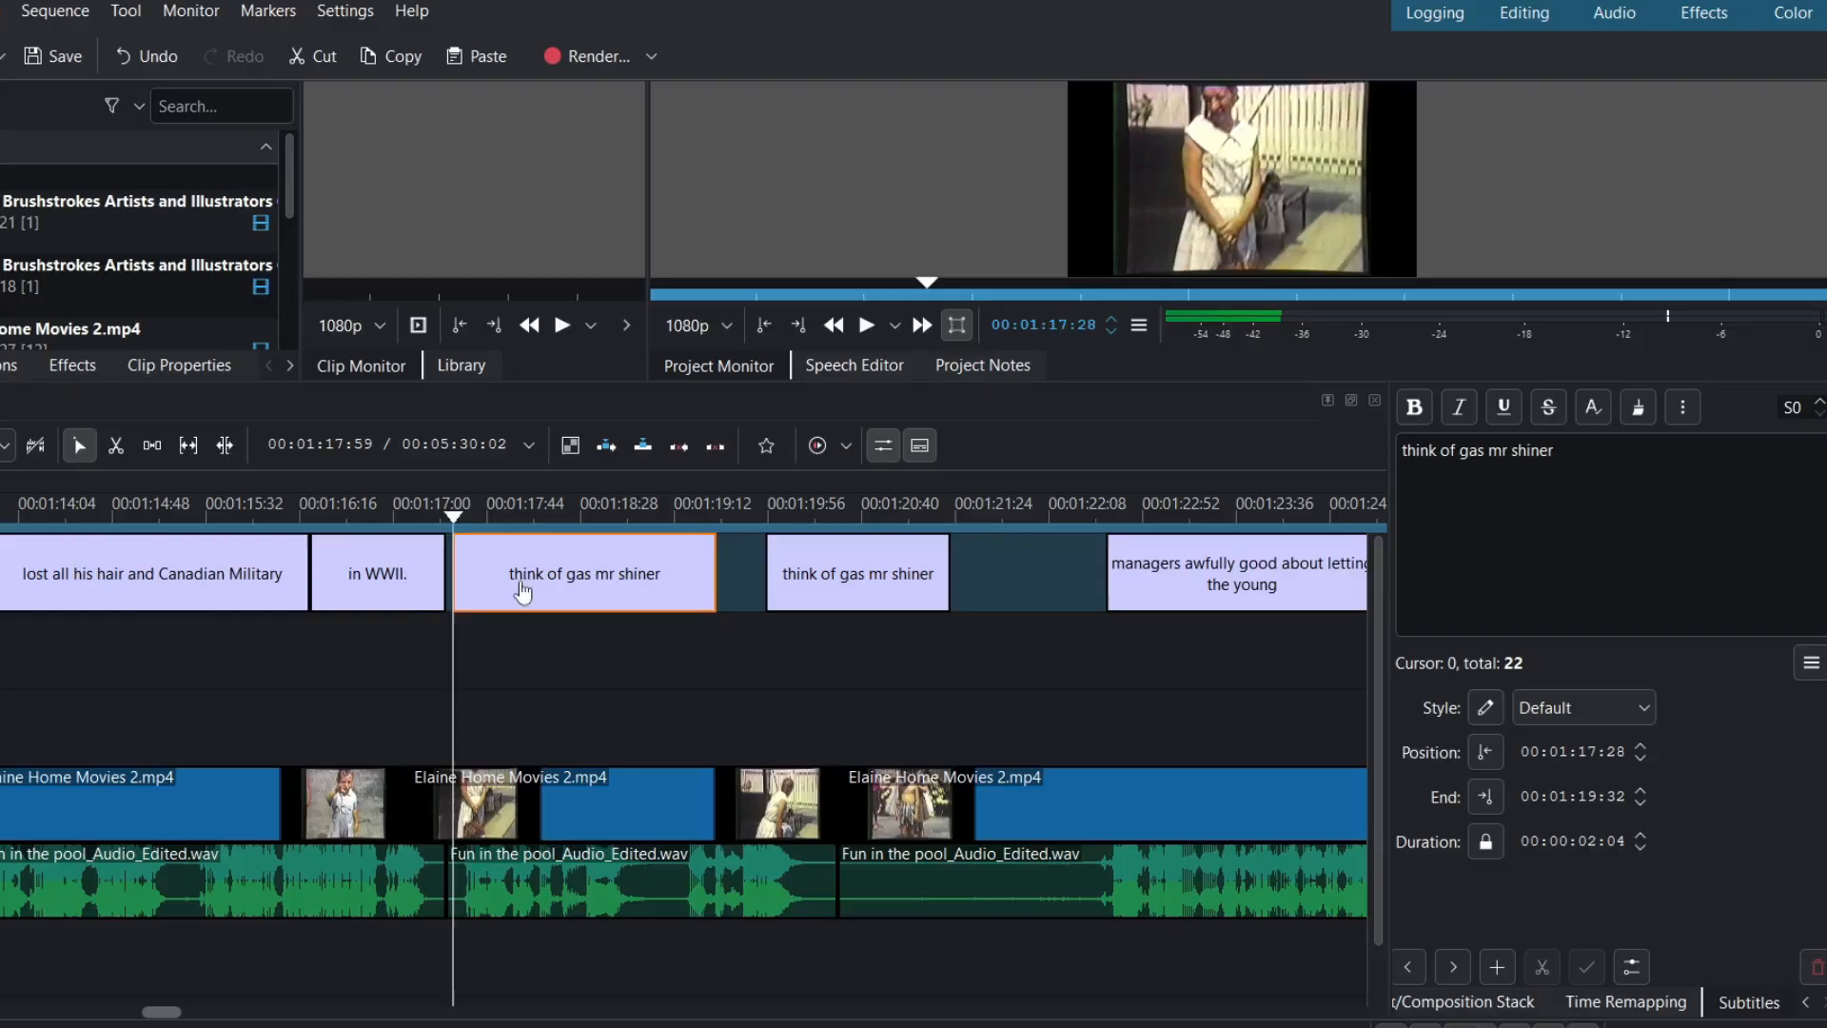
click(1406, 450)
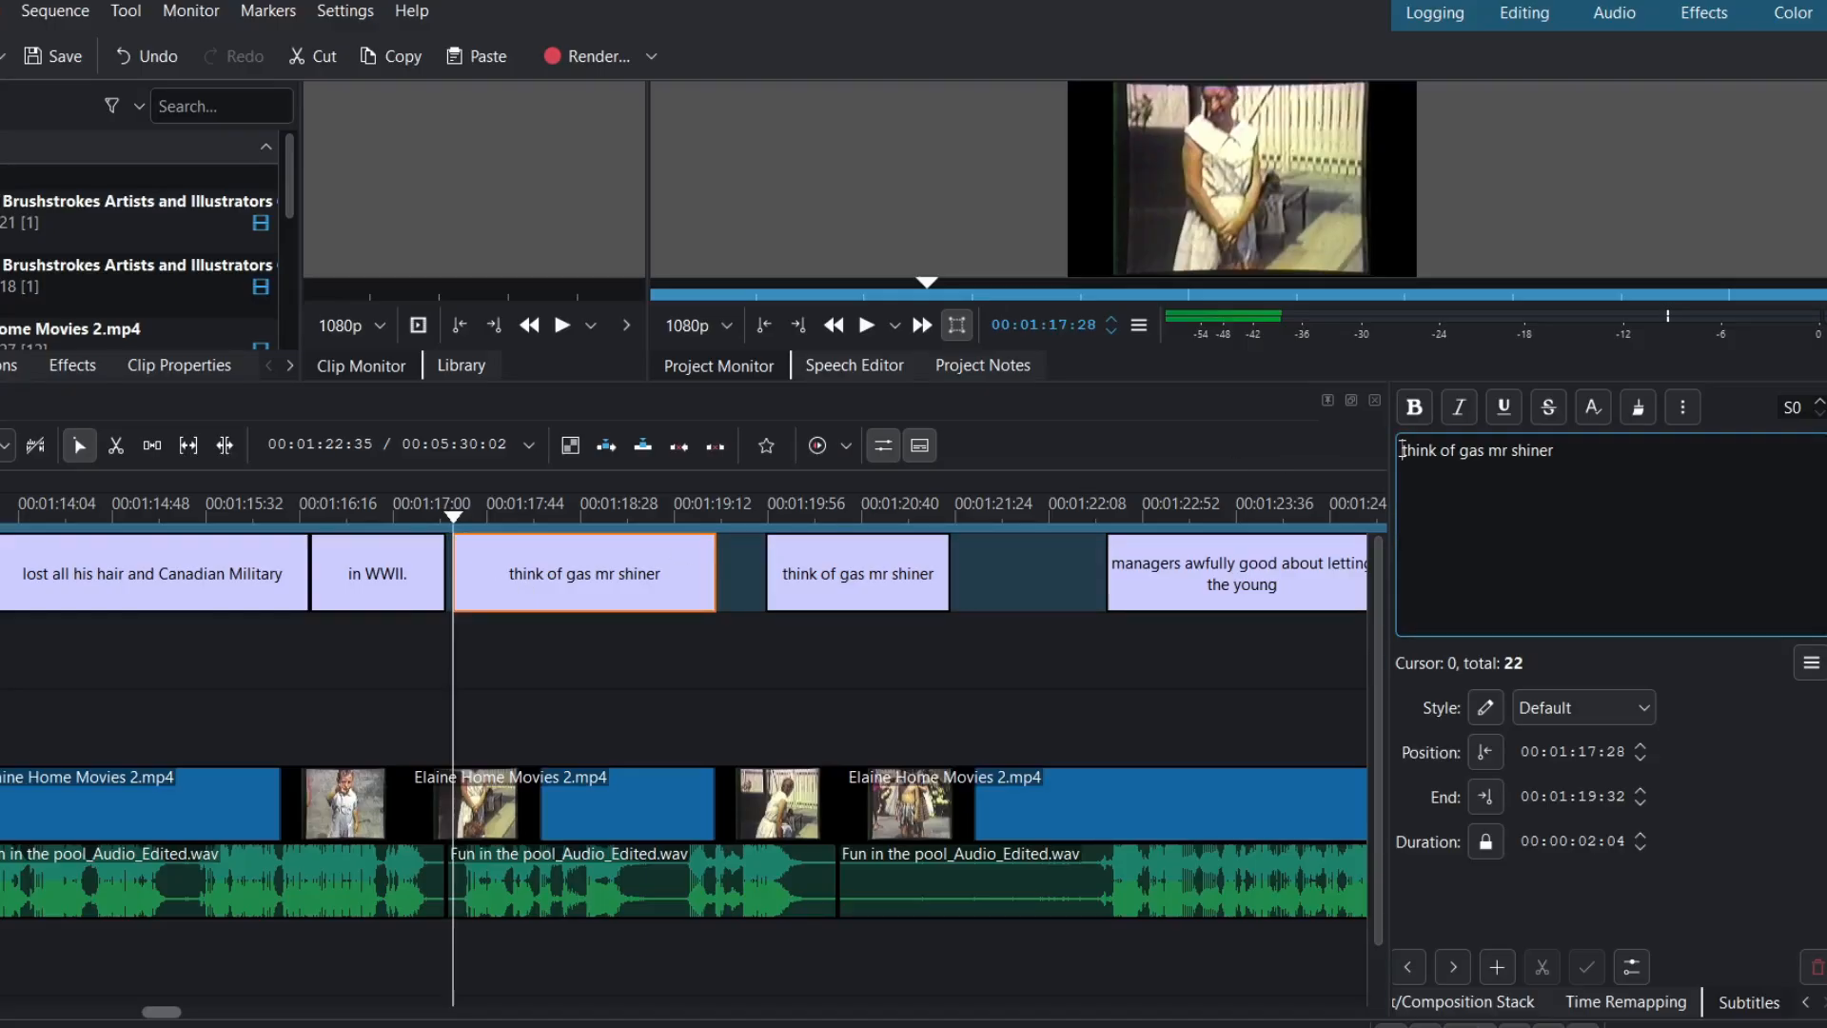
text(B)
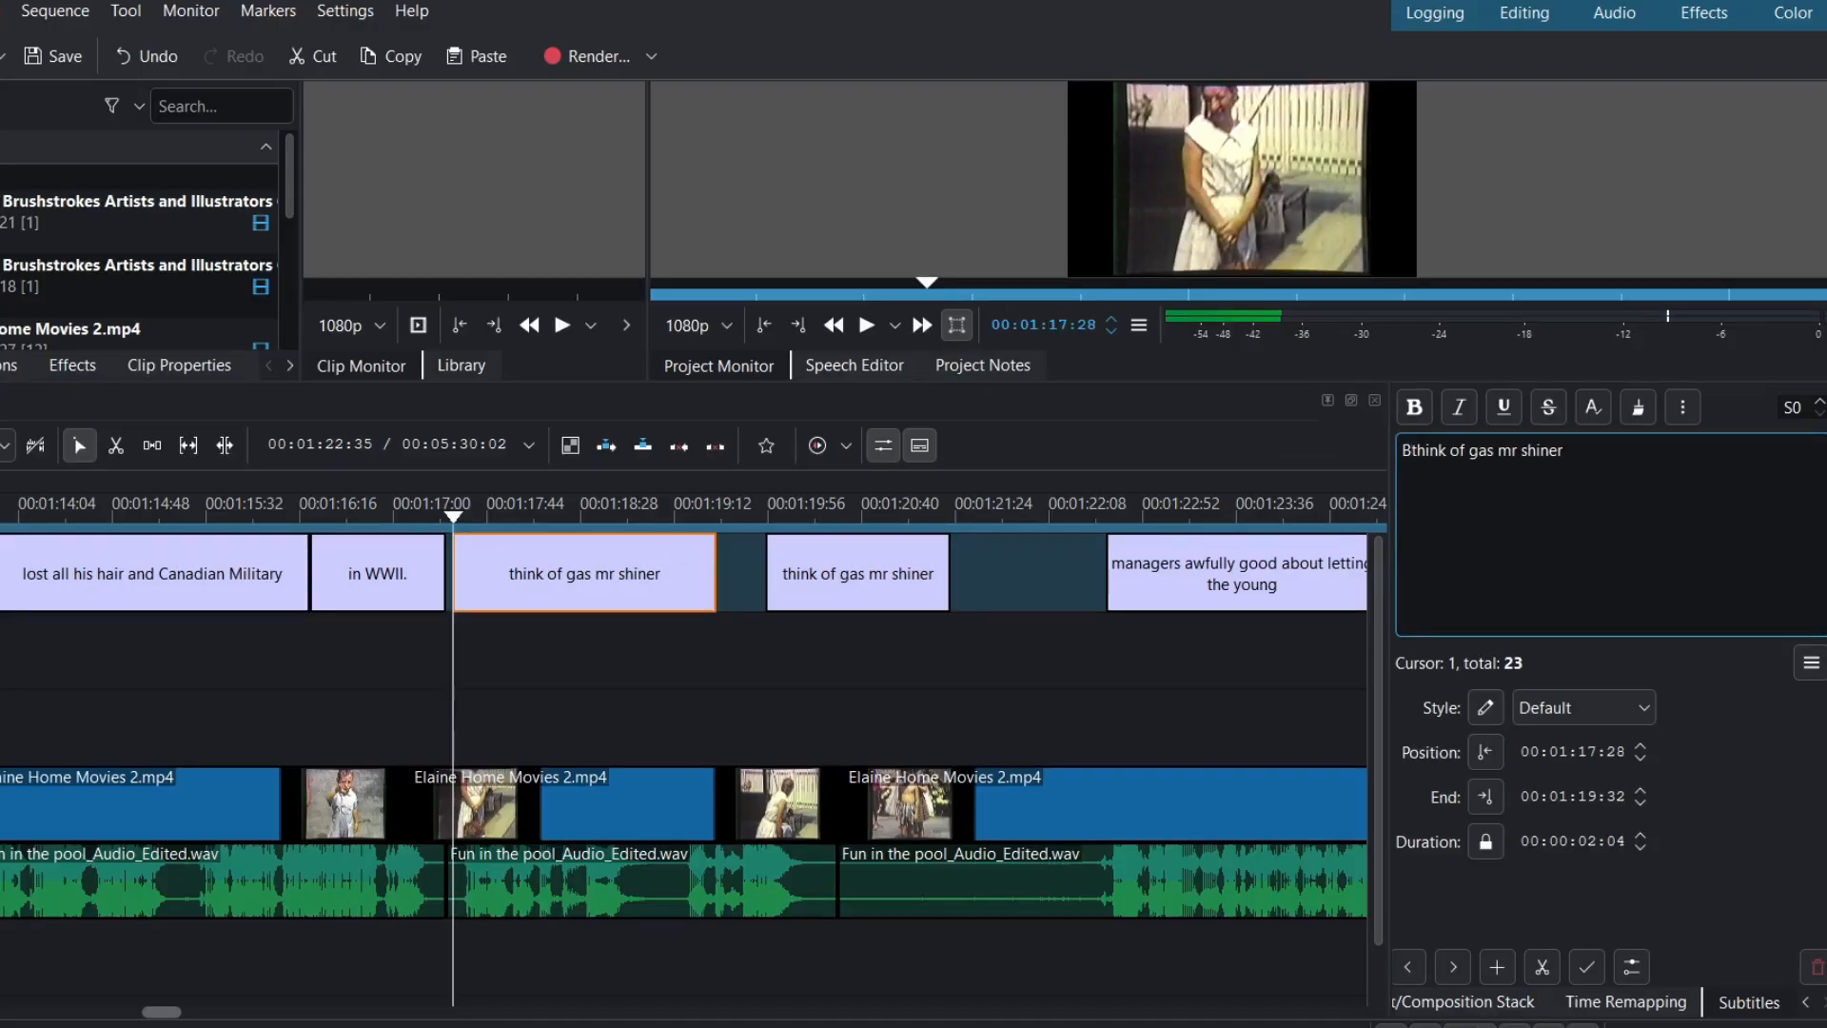
text(y reas)
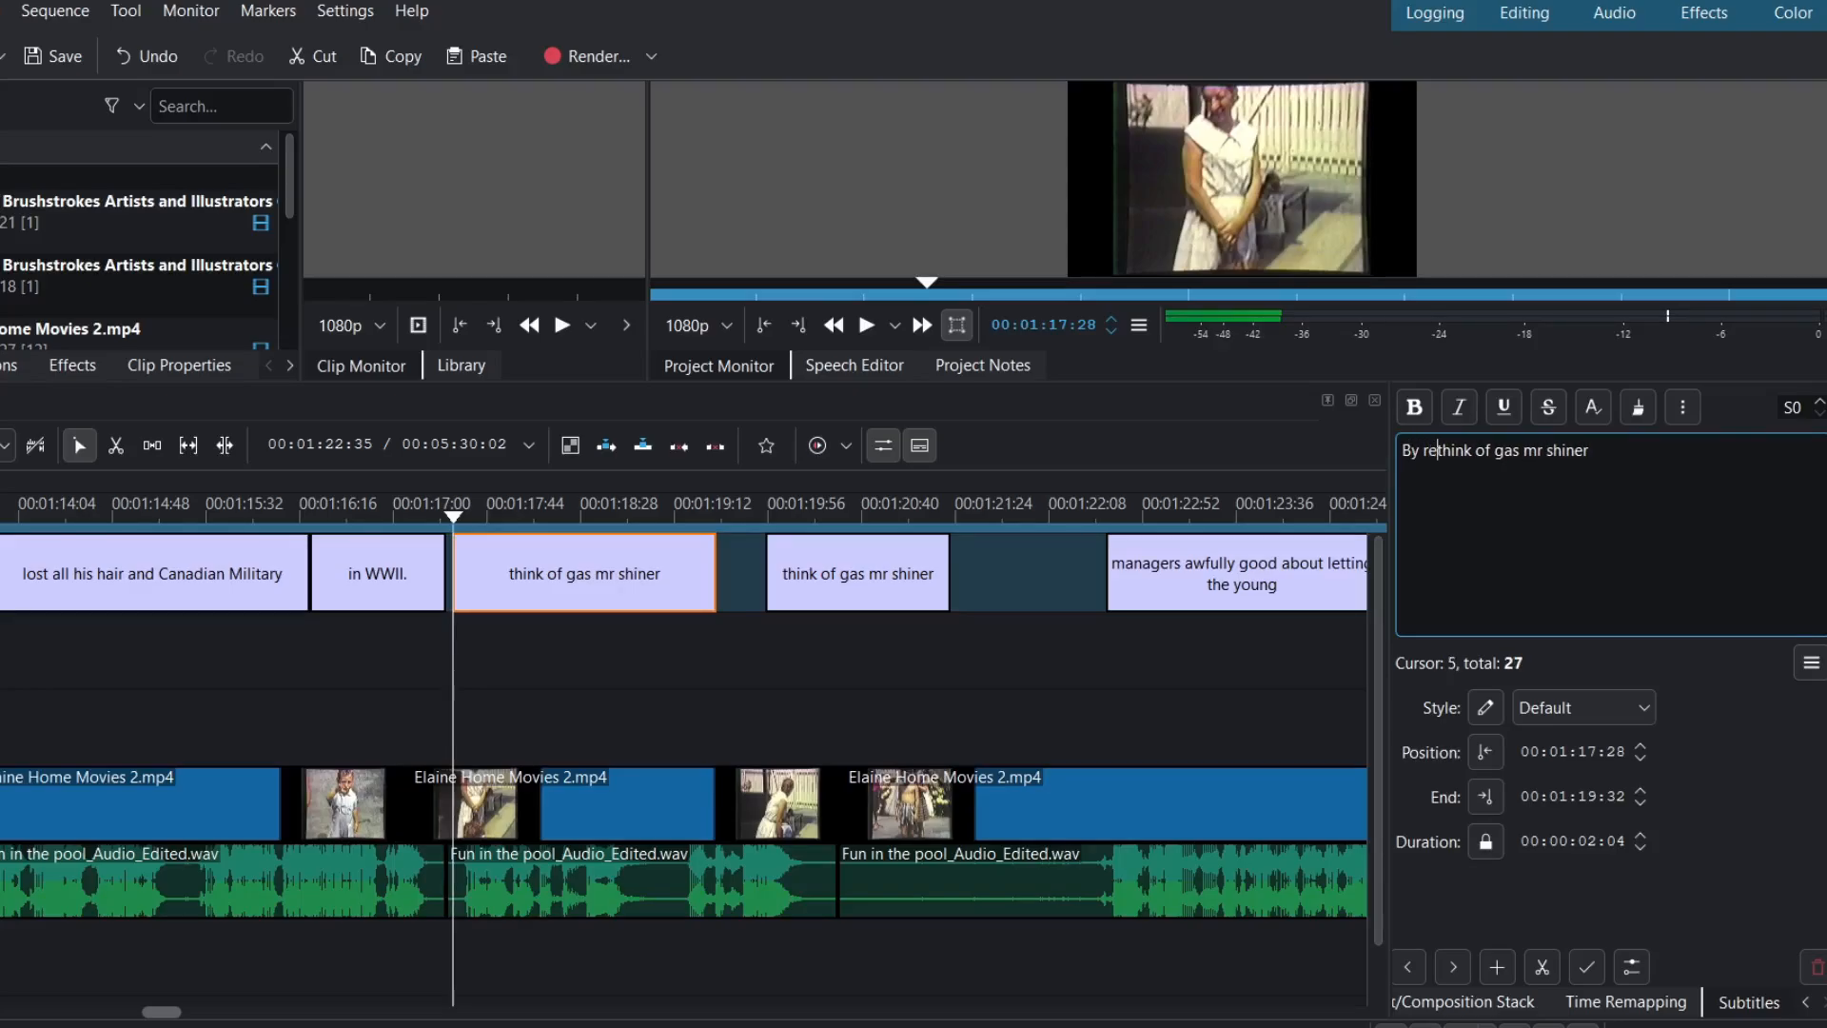
text(on )
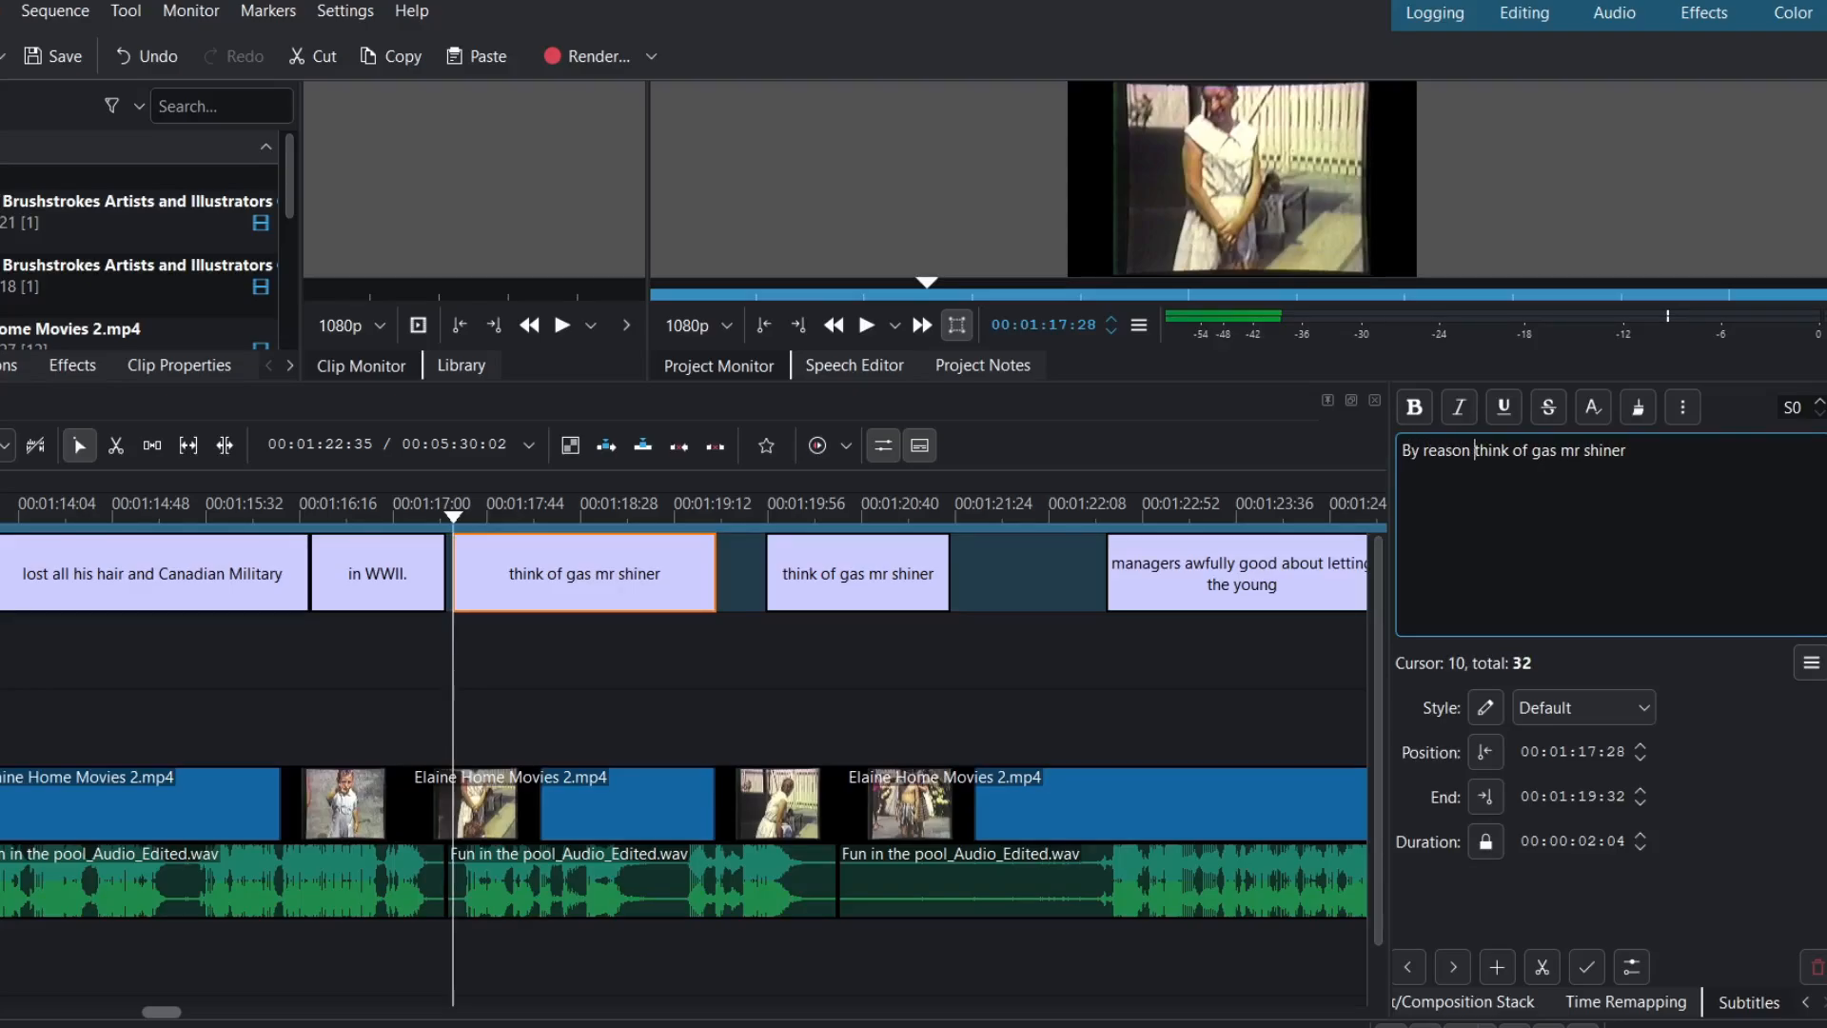
text(I)
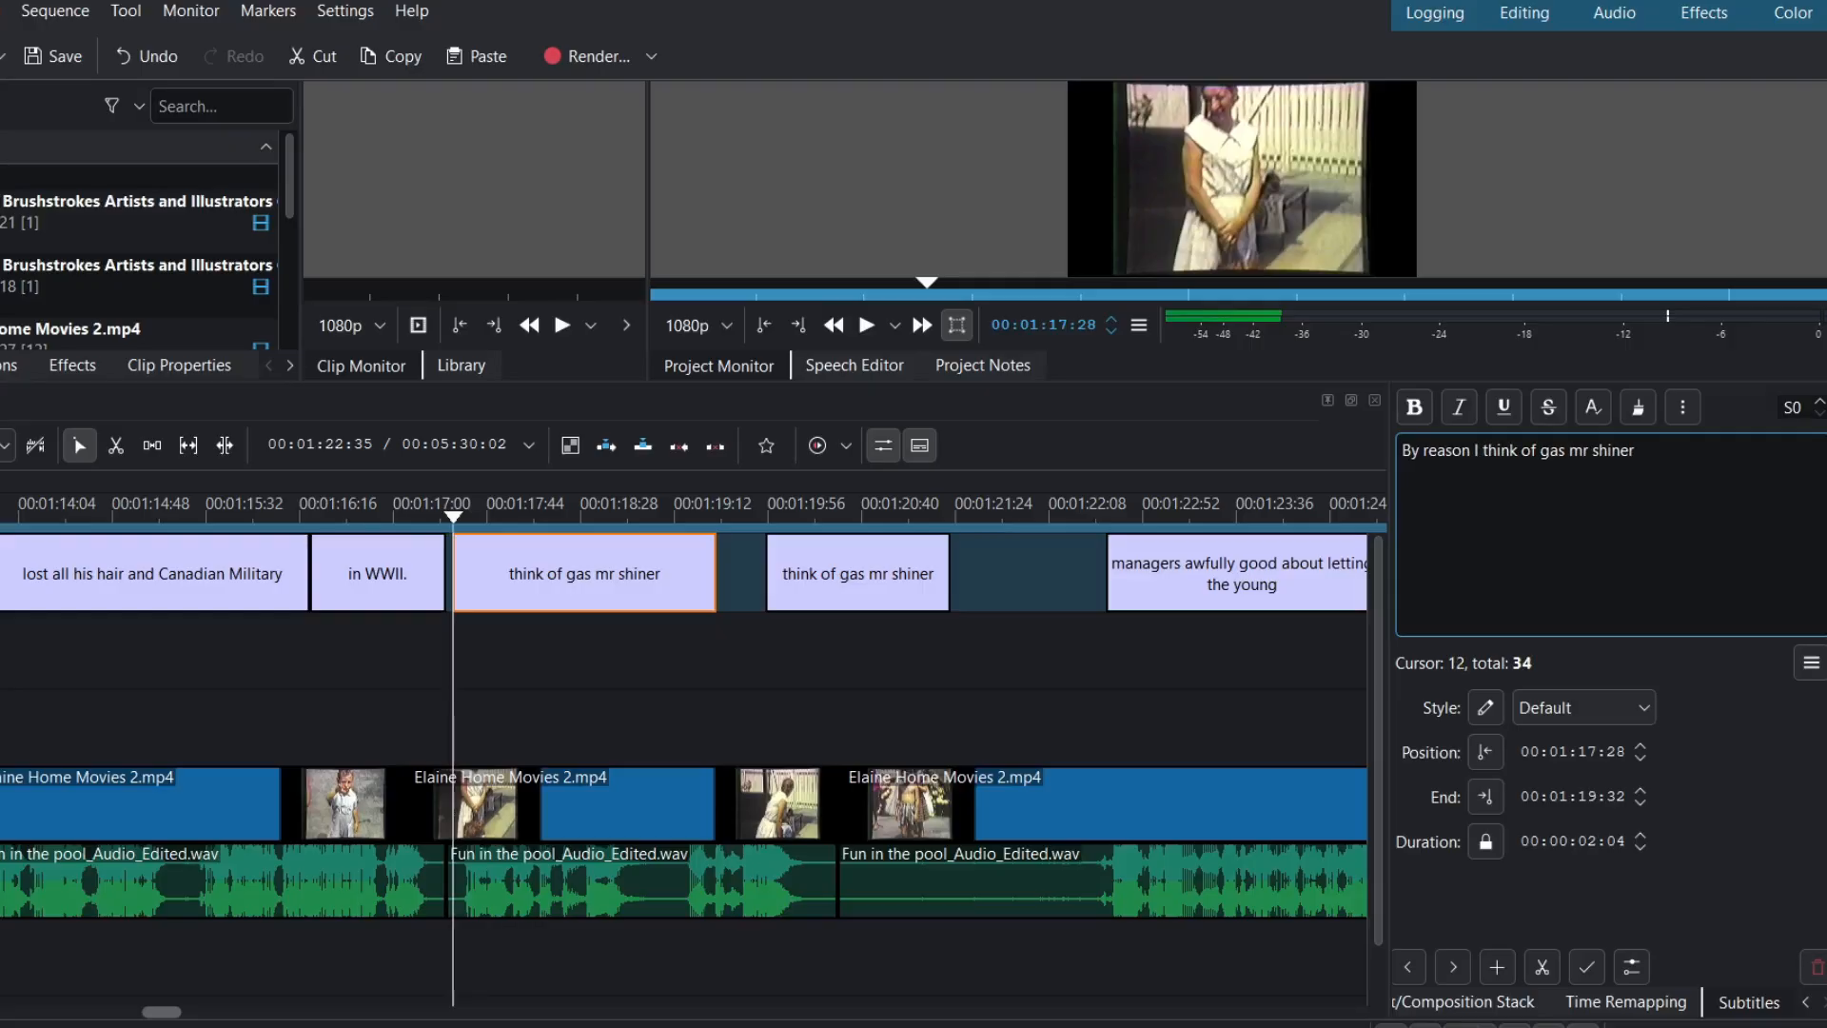
click(1665, 449)
key(BackSpace)
key(BackSpace)
key(BackSpace)
key(BackSpace)
key(BackSpace)
key(BackSpace)
key(BackSpace)
key(BackSpace)
key(BackSpace)
key(BackSpace)
- Trim that subtitle to end at 00:01:19:03
click(639, 520)
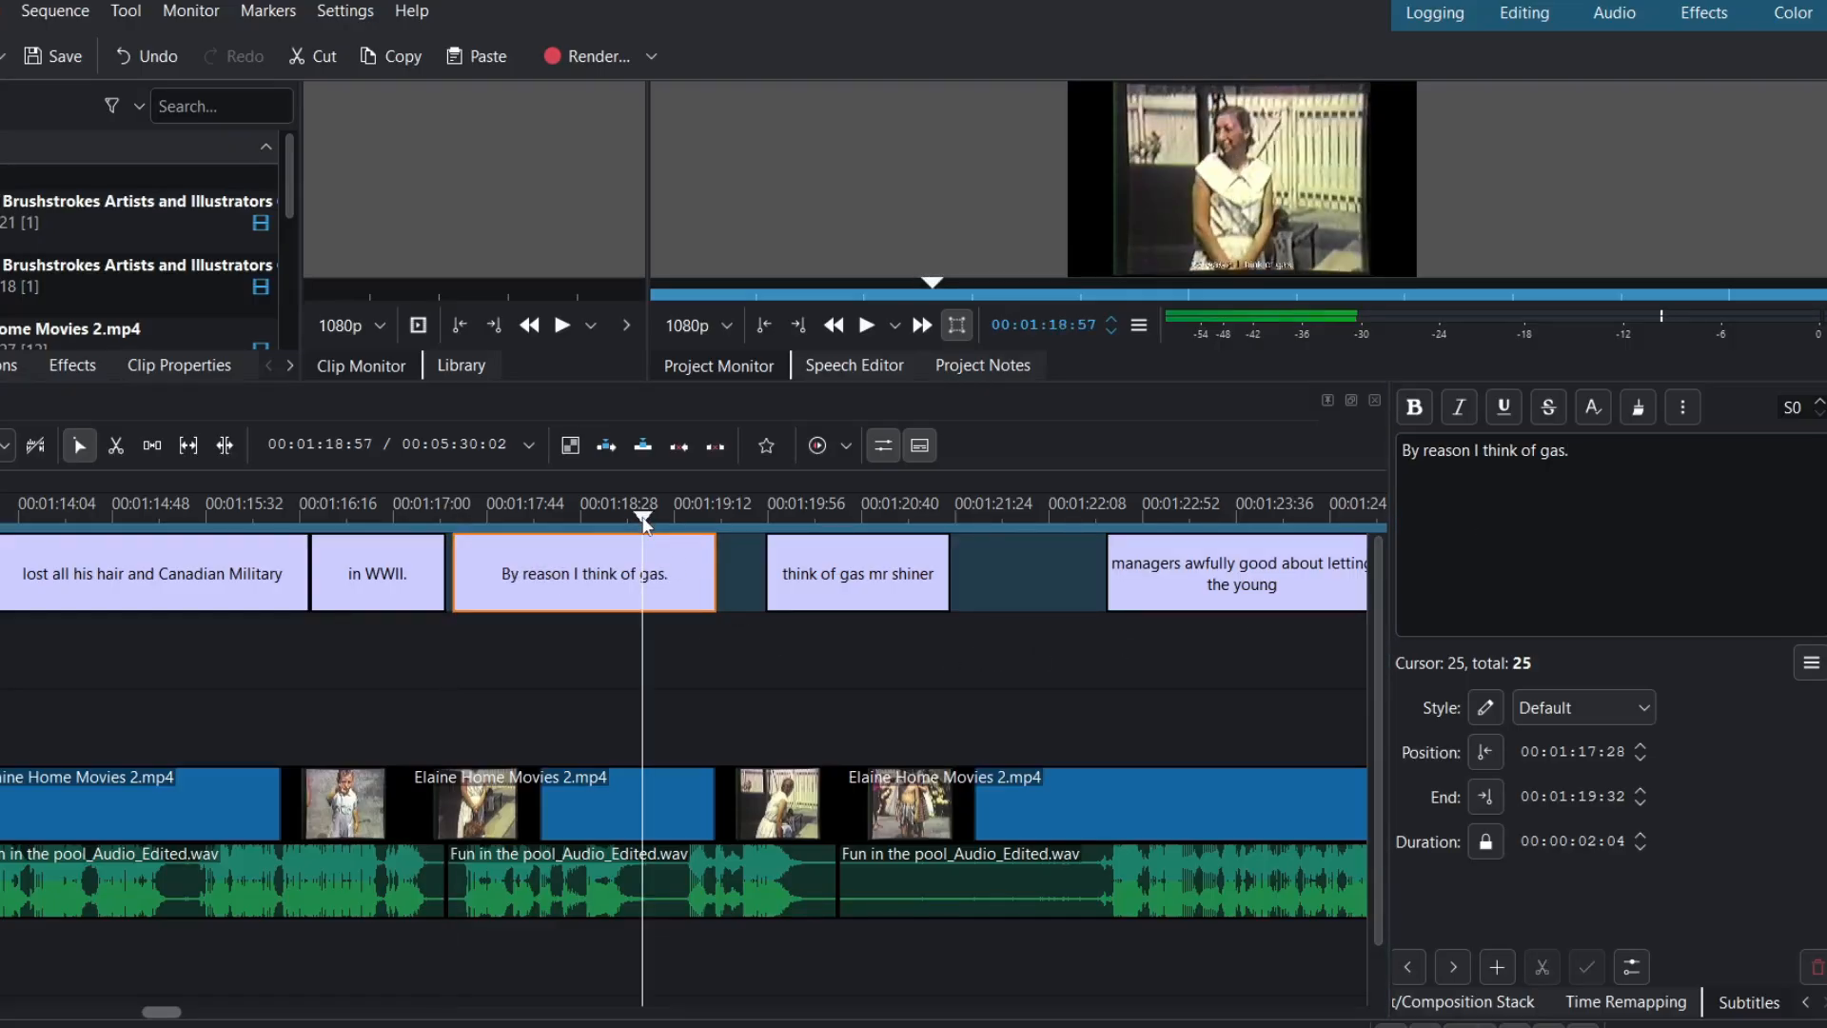
click(654, 519)
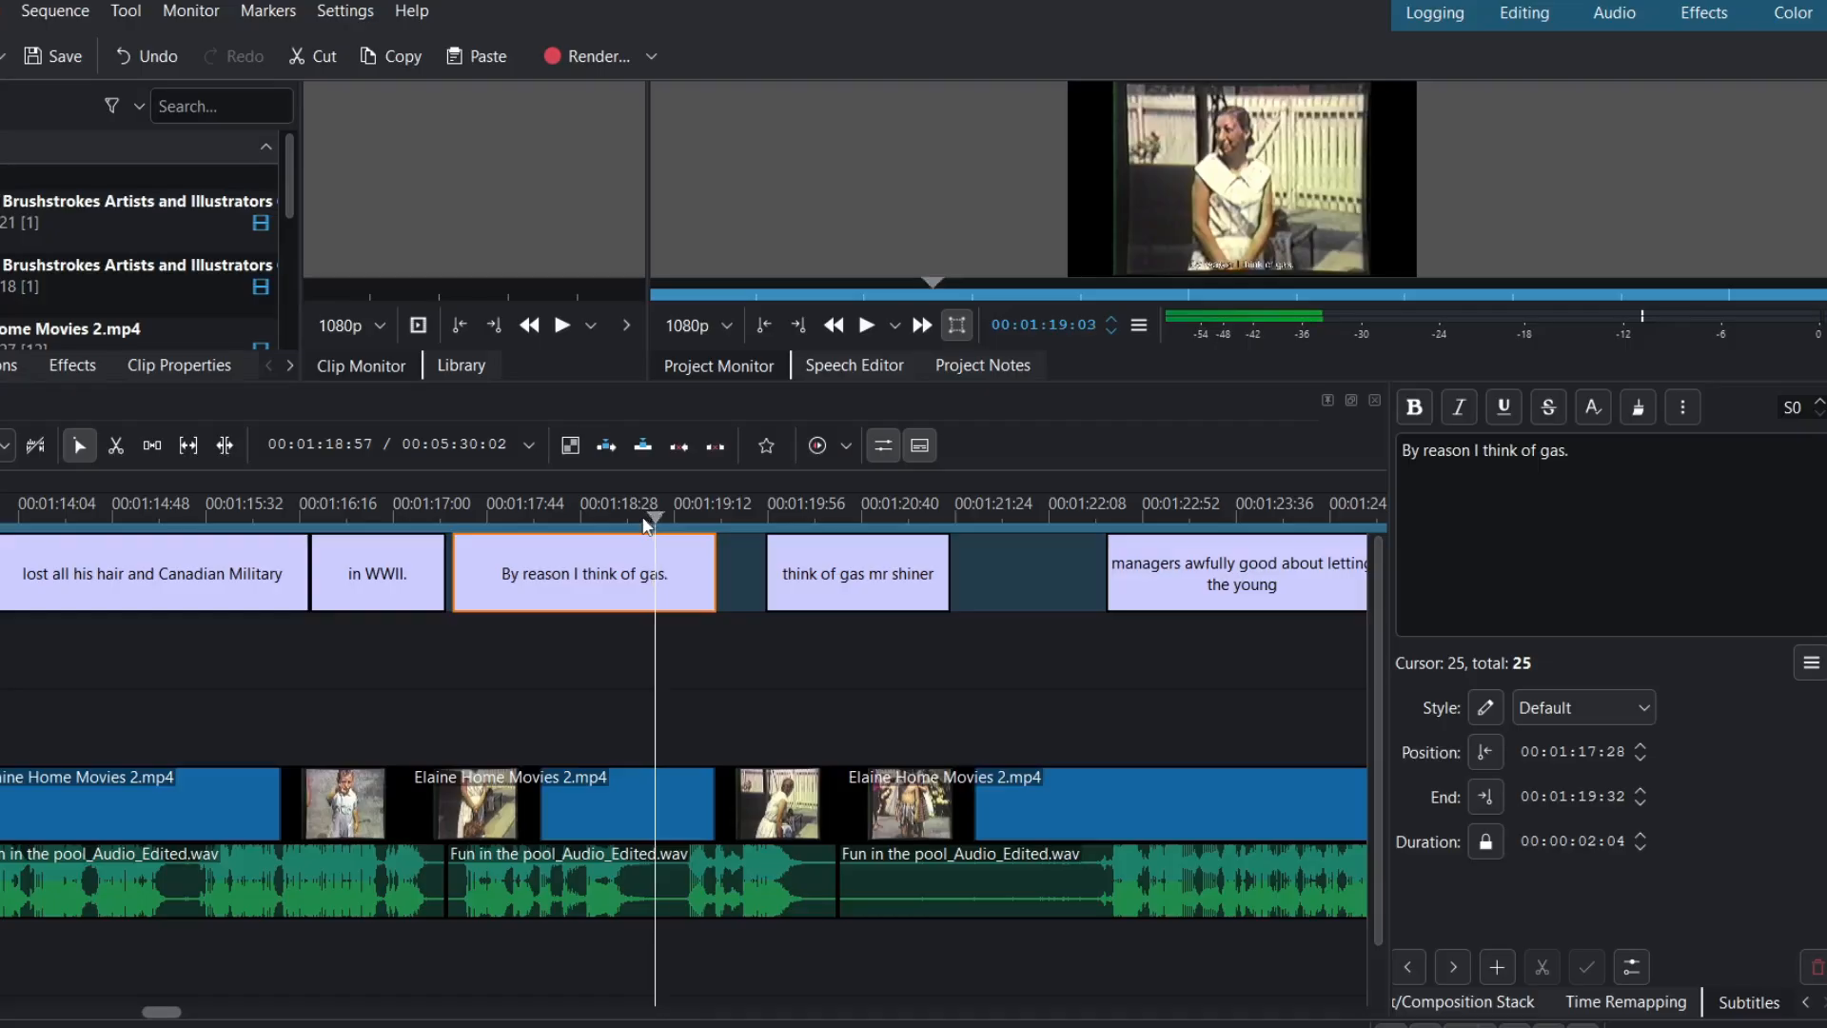
drag(711, 579, 660, 590)
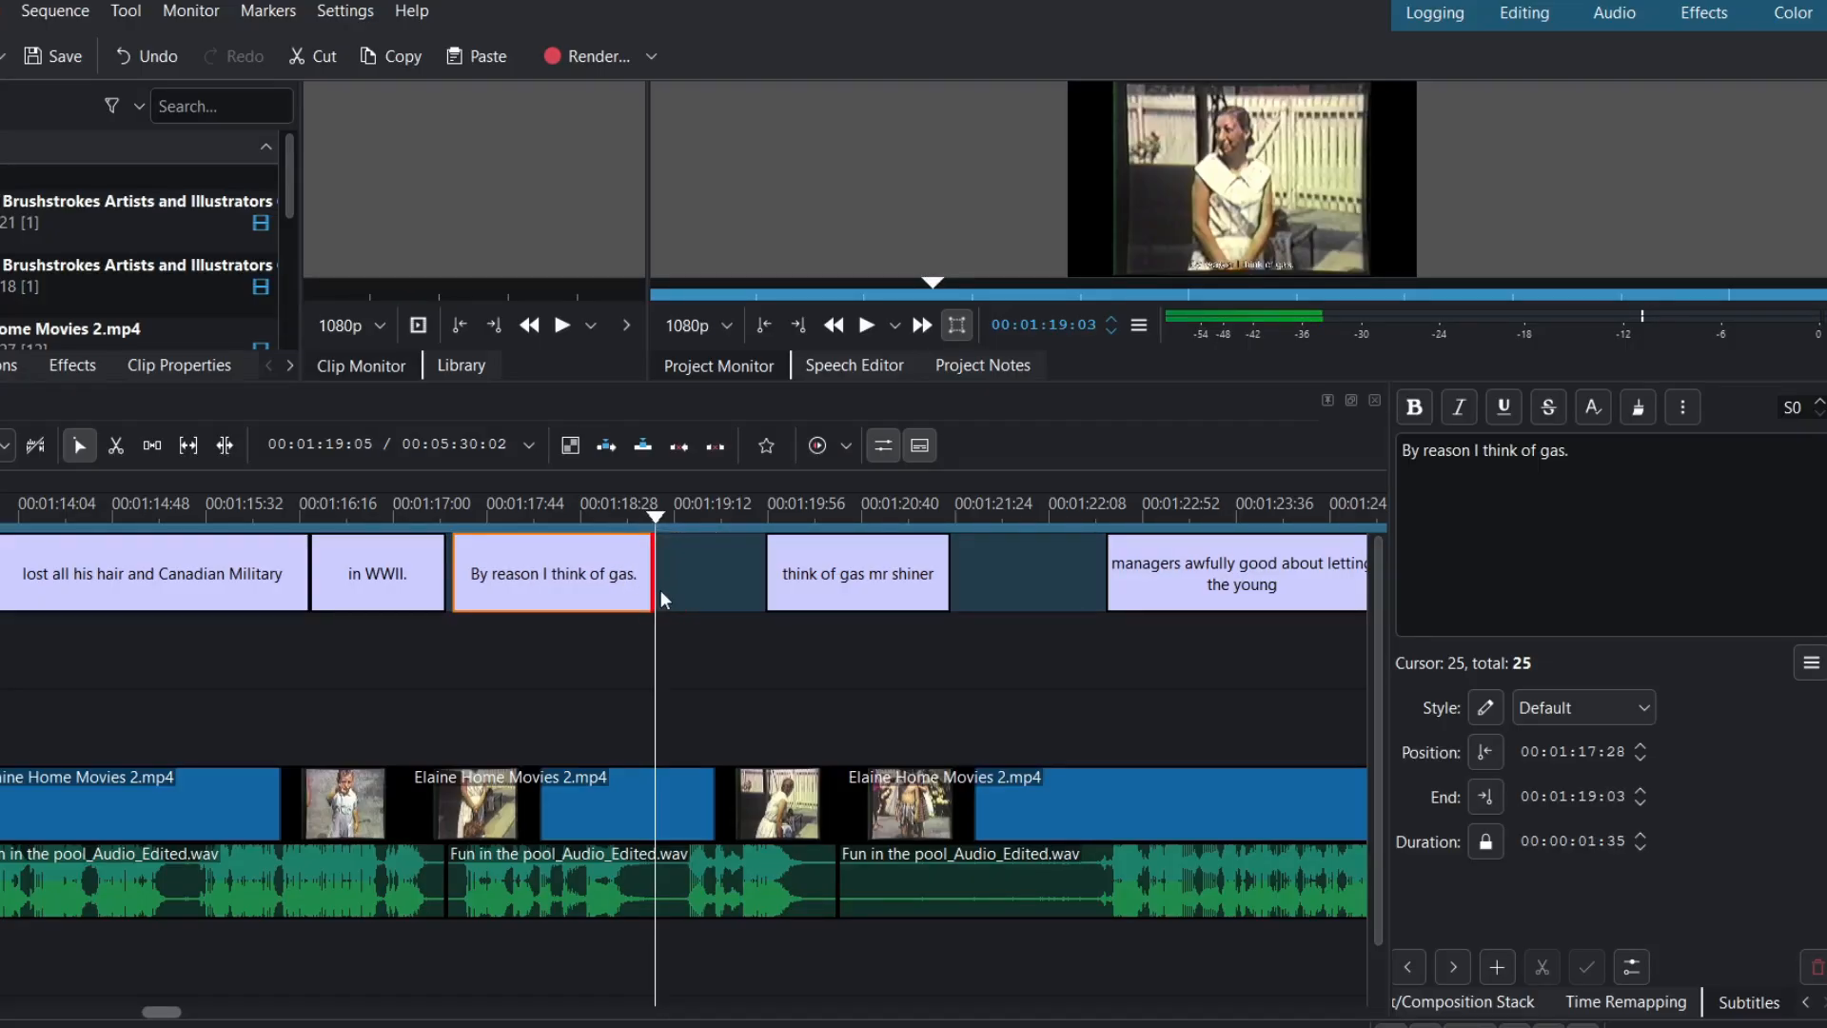
click(693, 516)
key(Left)
key(Left)
key(Left)
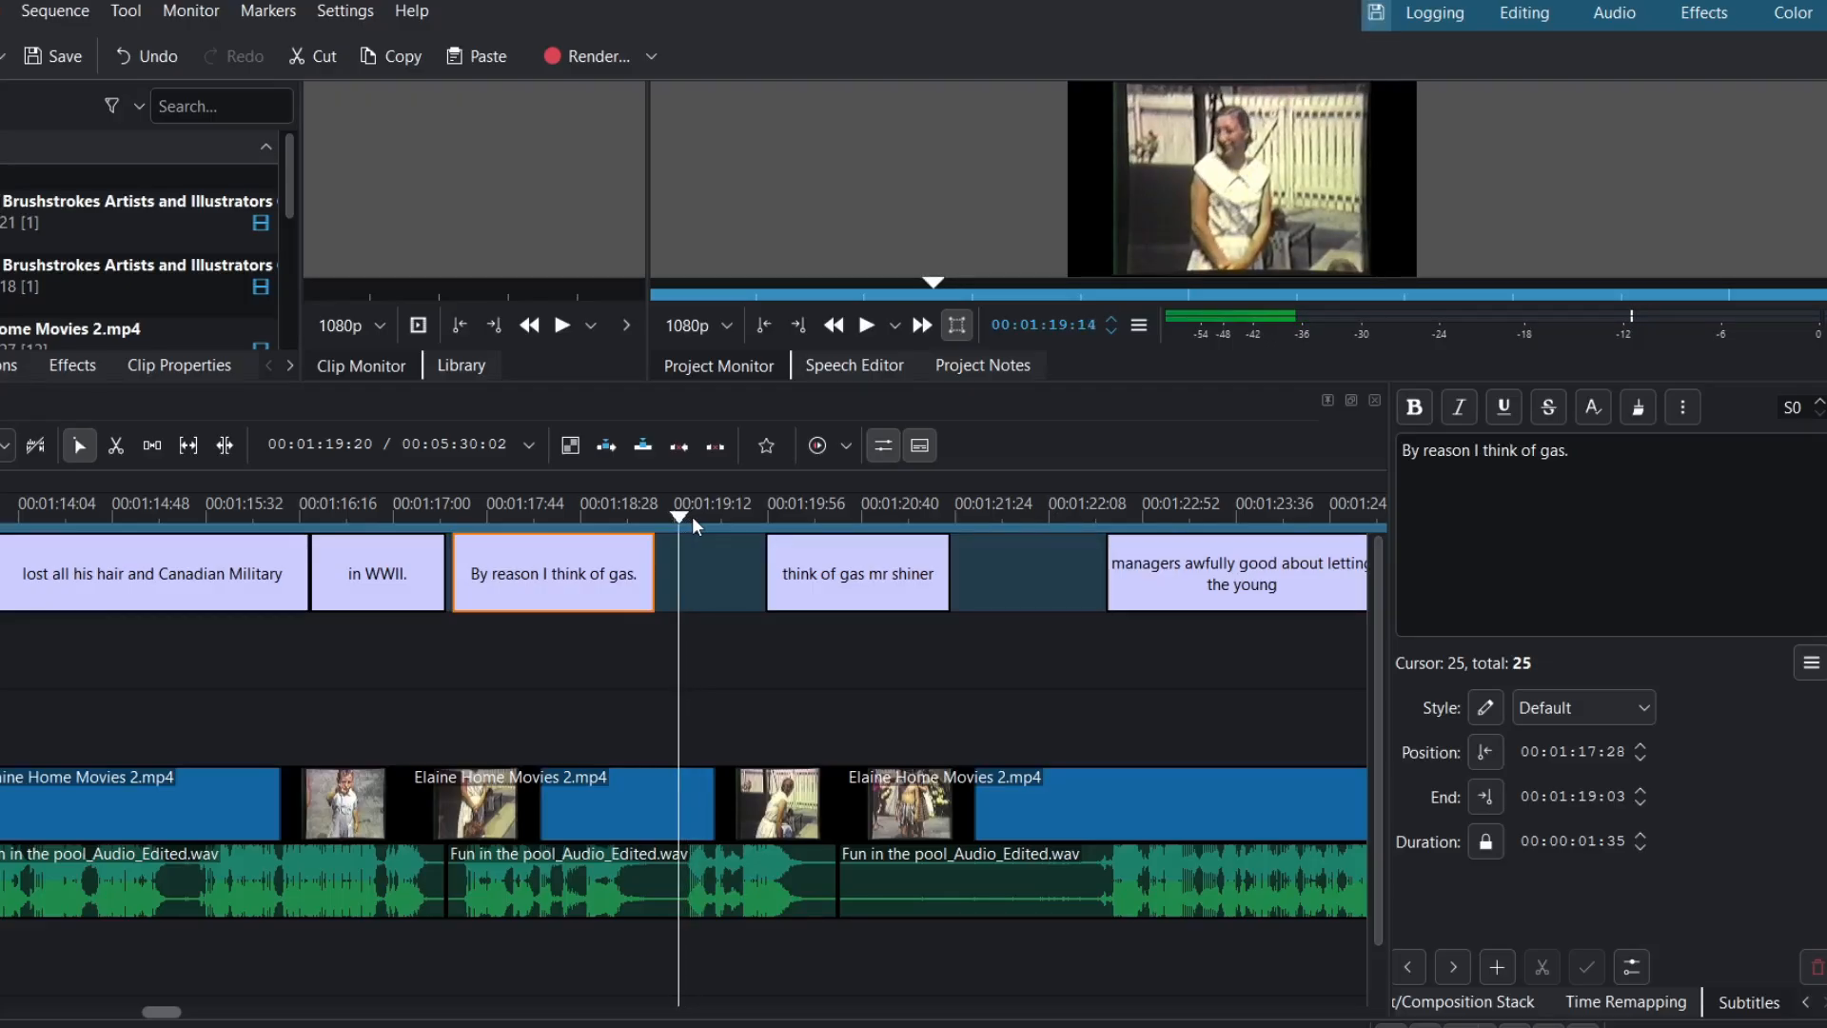
- Move the second copy to start at 00:01:19:14 and trim it to end at 00:01:20:20
click(859, 583)
drag(860, 582, 772, 582)
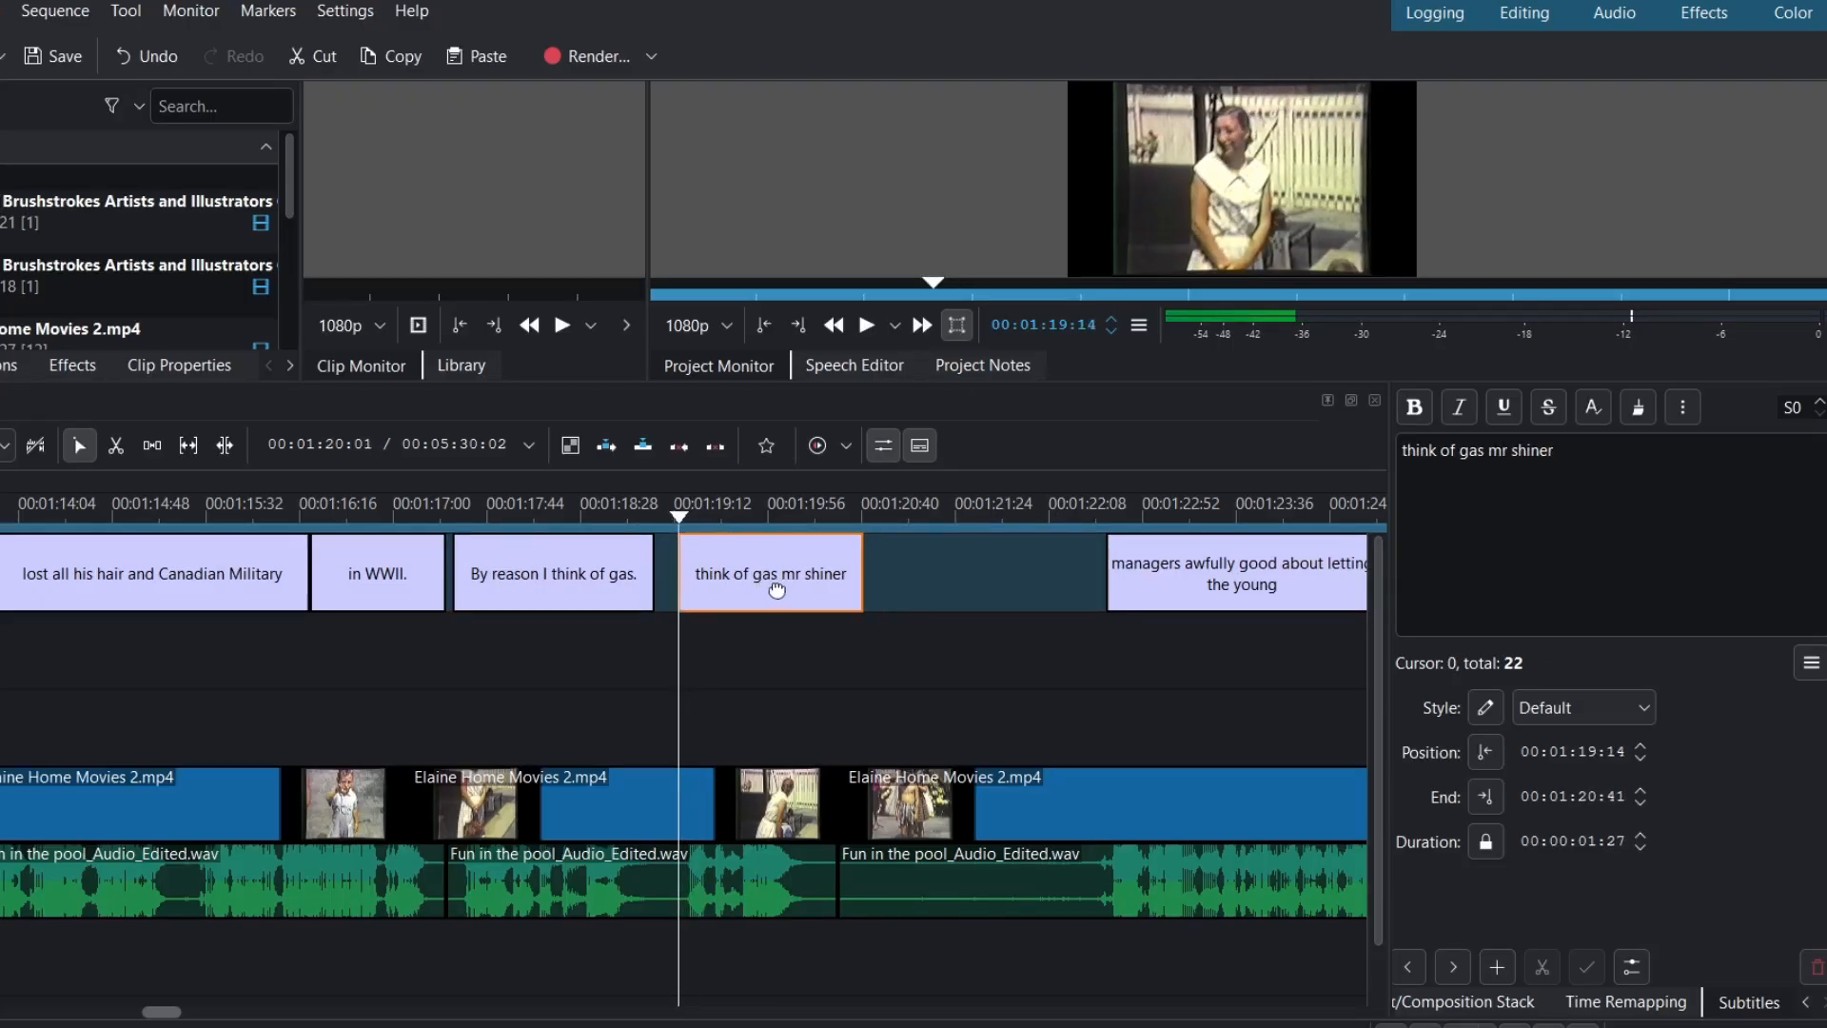
click(824, 519)
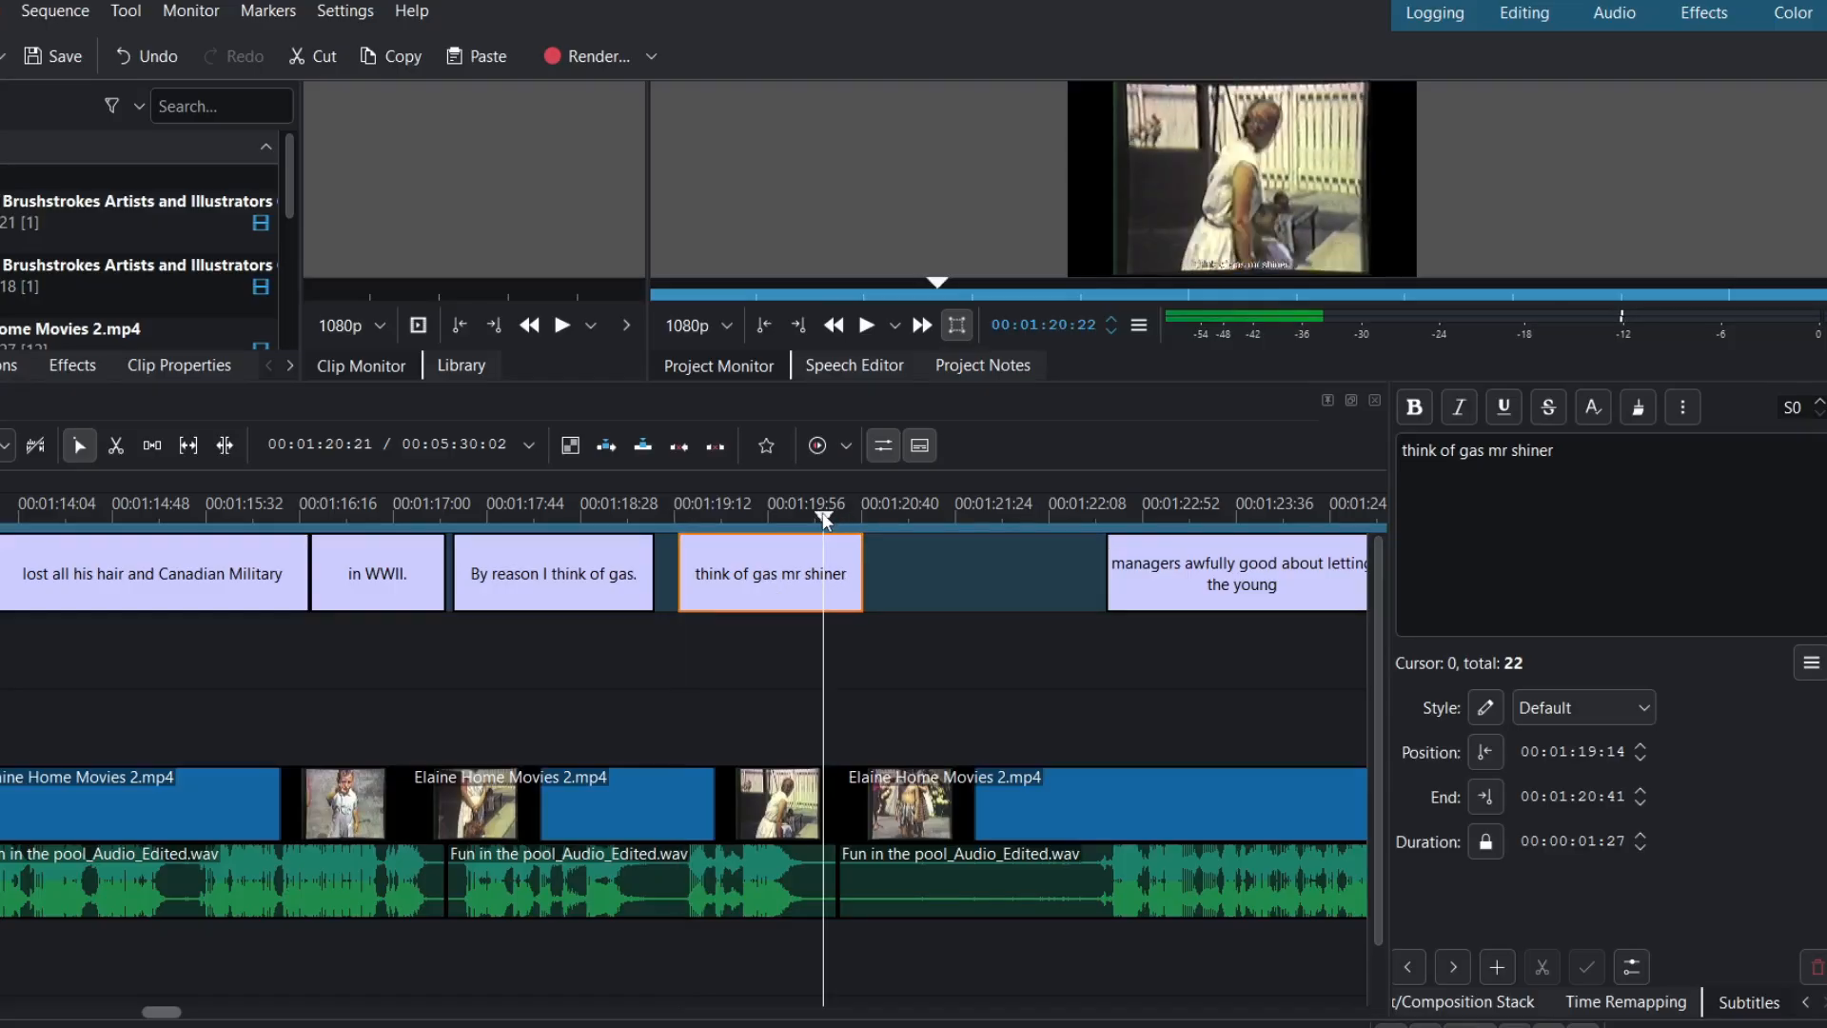
key(Left)
key(Left)
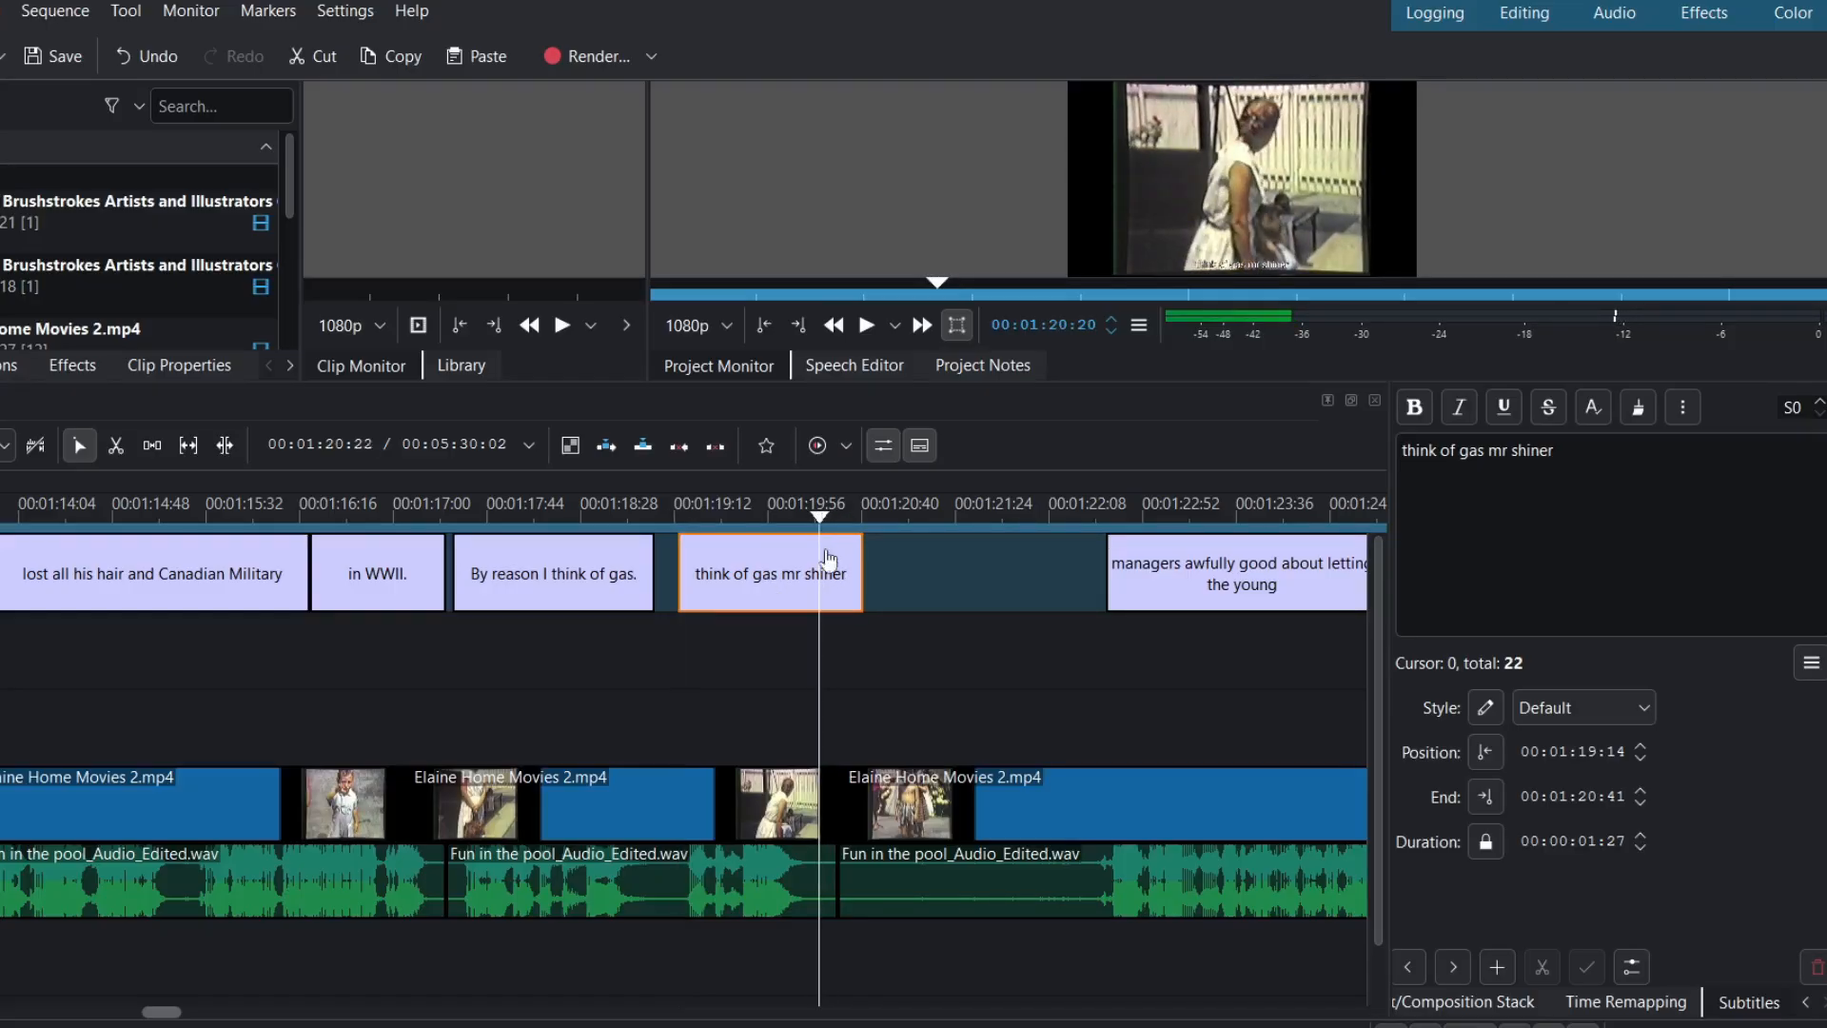
drag(854, 572, 819, 577)
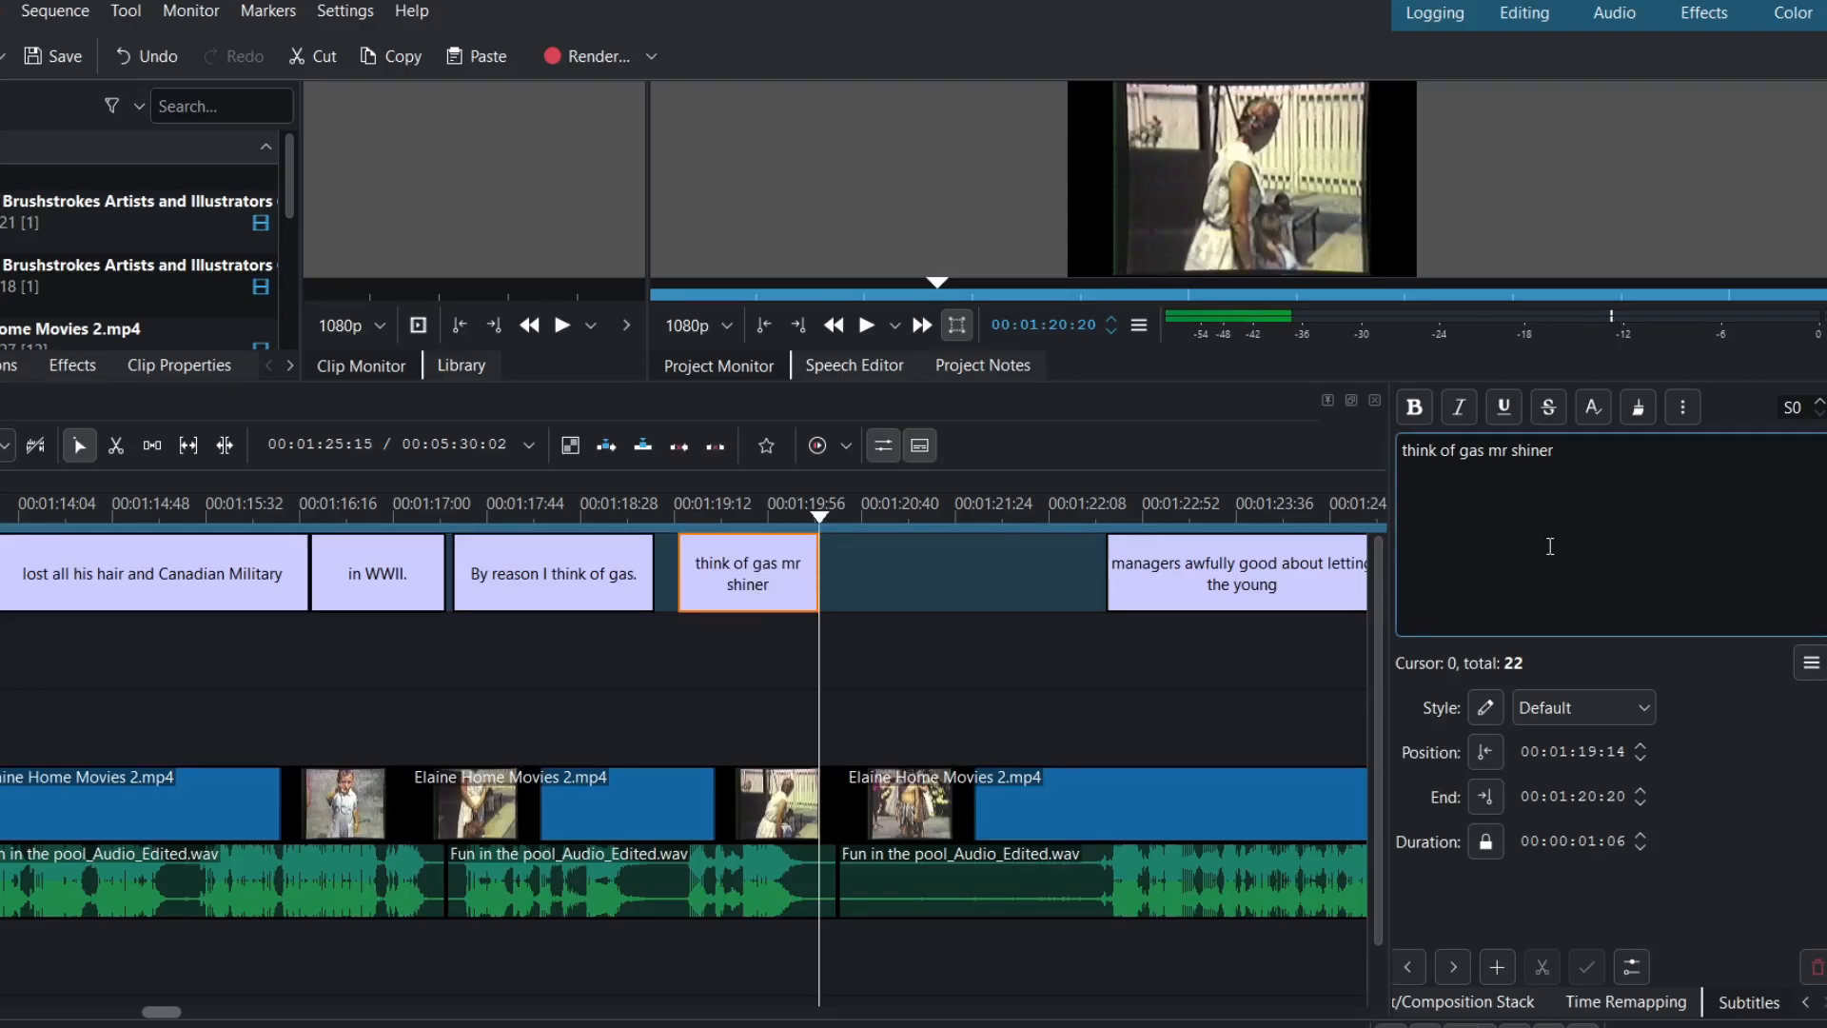
- Replace its text with 'Mrs.' and the corrected surname, then play it back
key(End)
key(BackSpace)
key(BackSpace)
key(BackSpace)
key(BackSpace)
key(BackSpace)
key(BackSpace)
key(BackSpace)
key(BackSpace)
key(BackSpace)
key(BackSpace)
key(BackSpace)
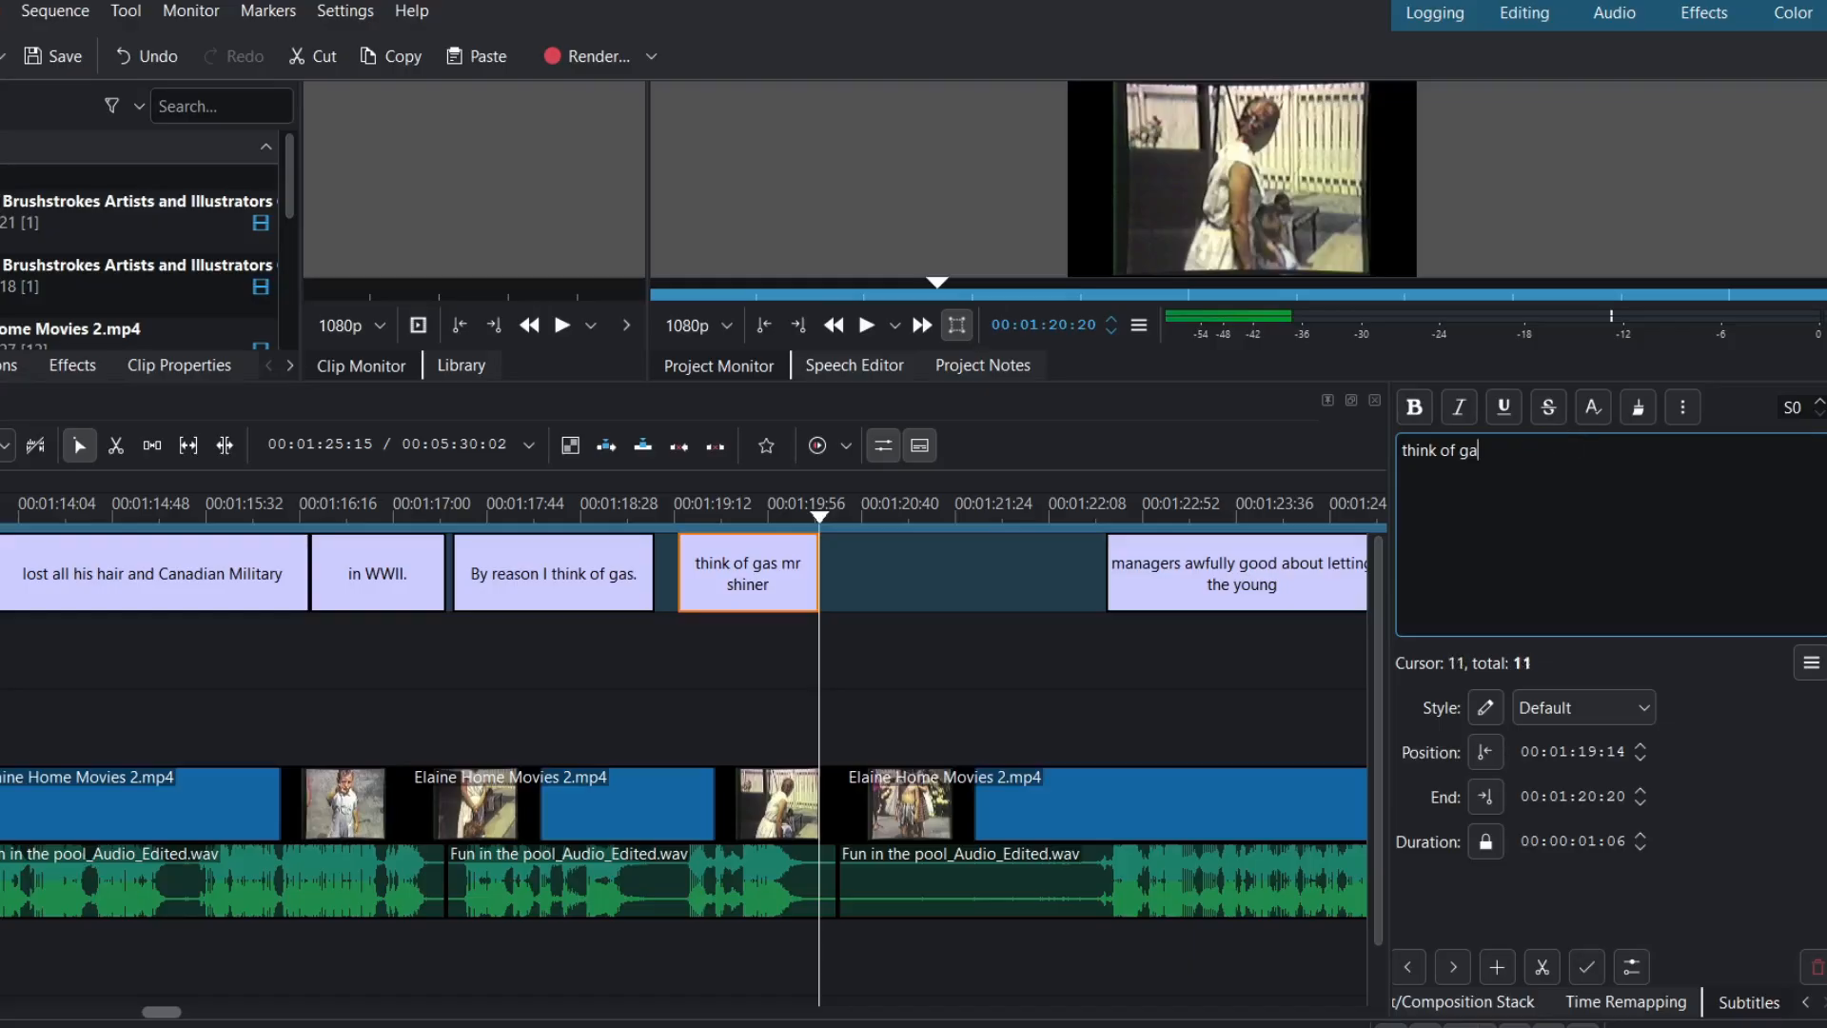
key(BackSpace)
key(BackSpace)
key(BackSpace)
key(BackSpace)
key(BackSpace)
key(BackSpace)
key(BackSpace)
key(BackSpace)
key(BackSpace)
key(BackSpace)
key(BackSpace)
text(Mrs. )
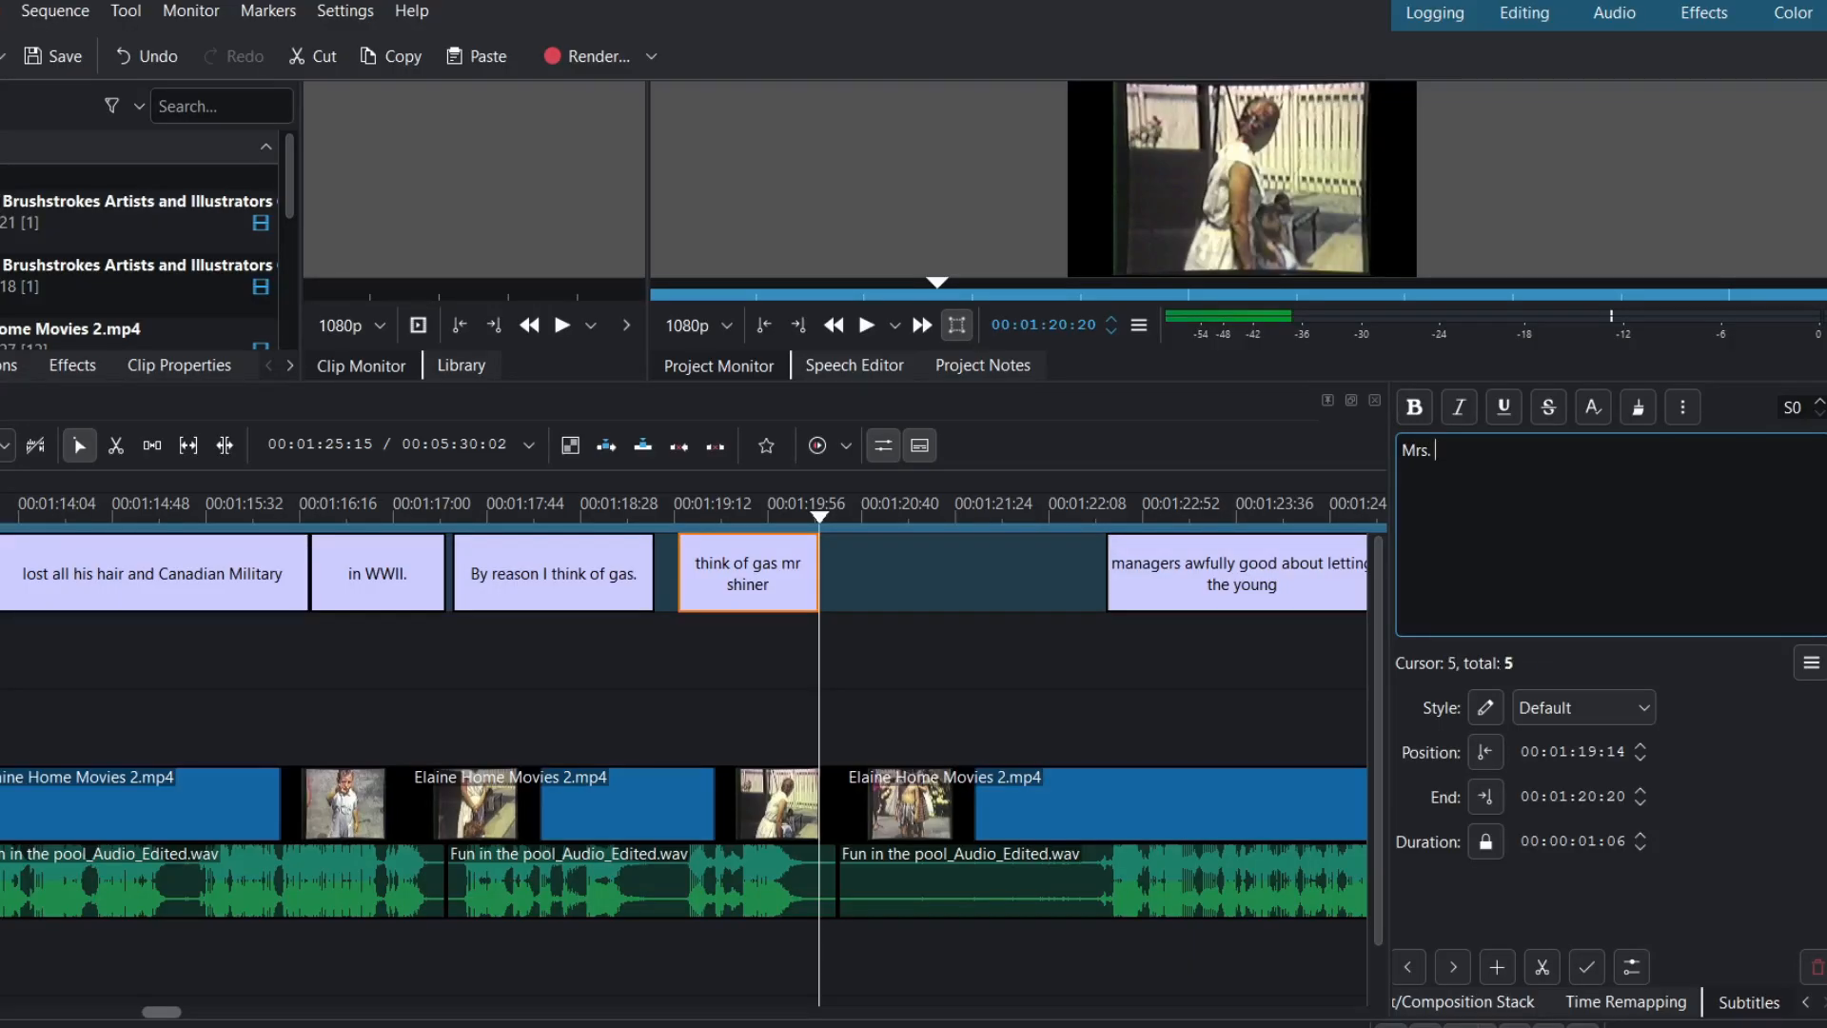
text(Shaner.)
click(361, 521)
key(space)
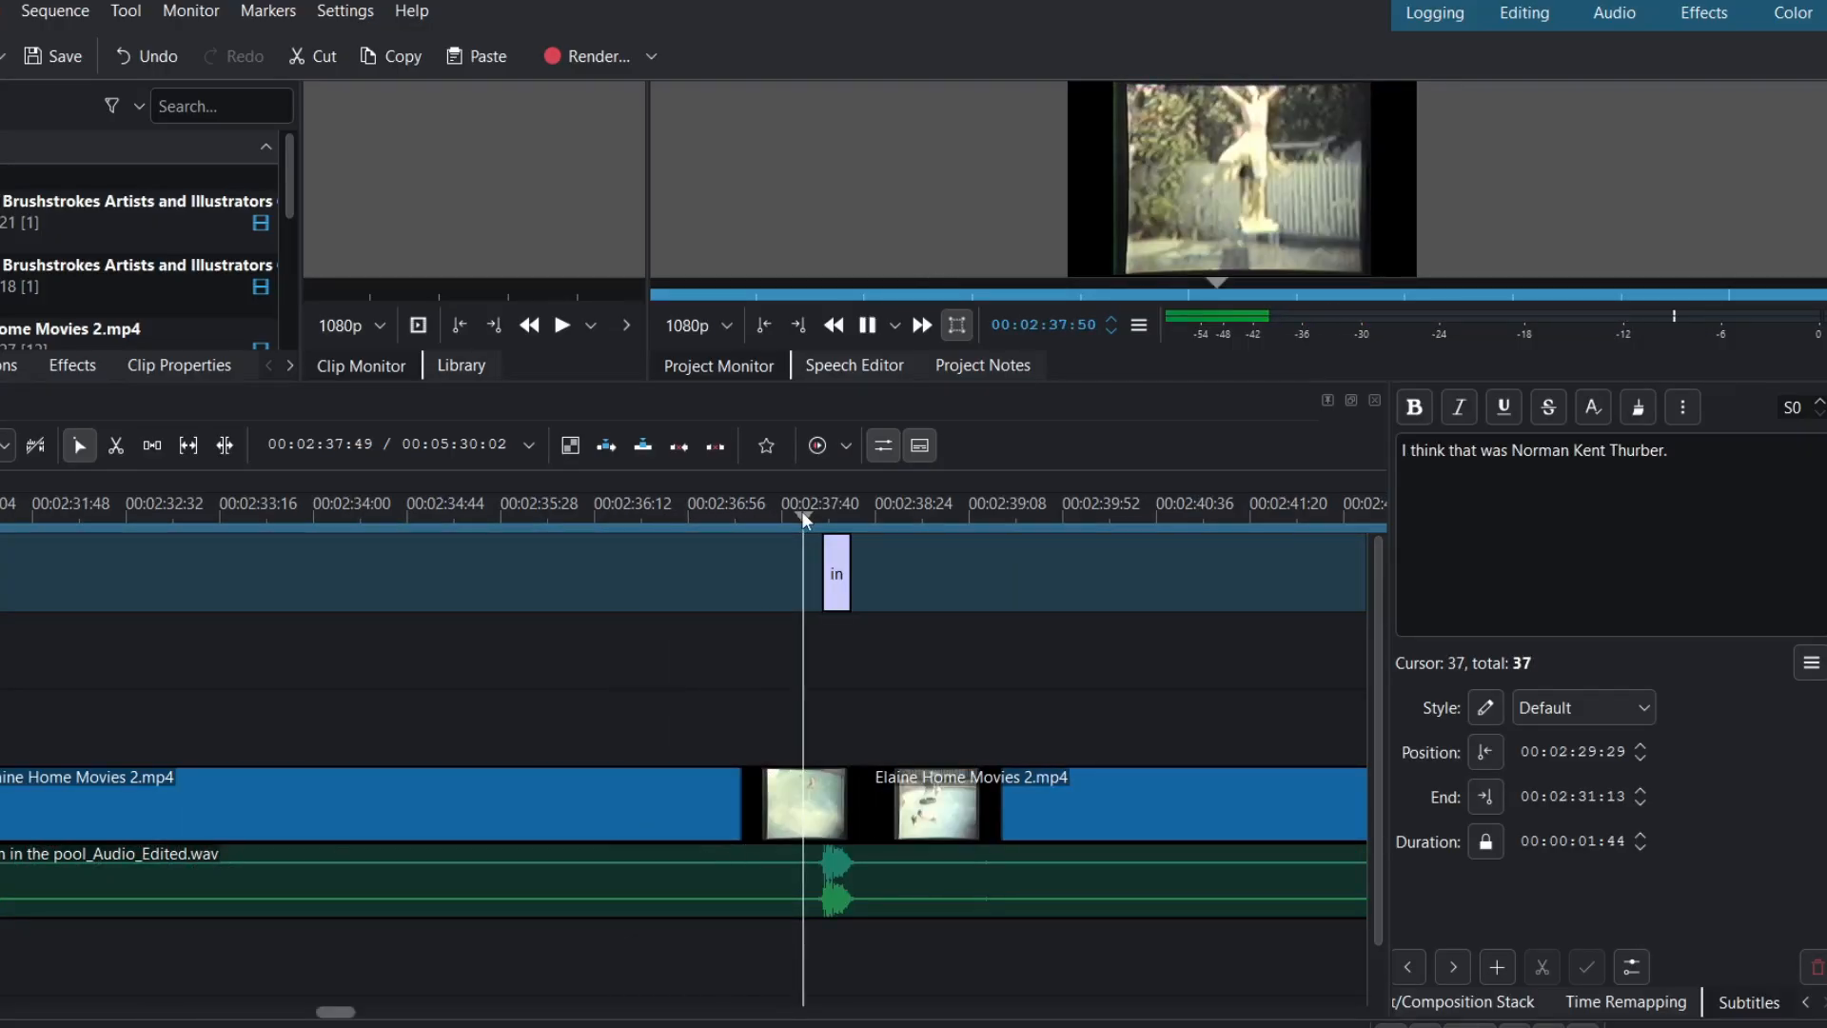
- Stop playback and delete the stray 'in' subtitle
key(space)
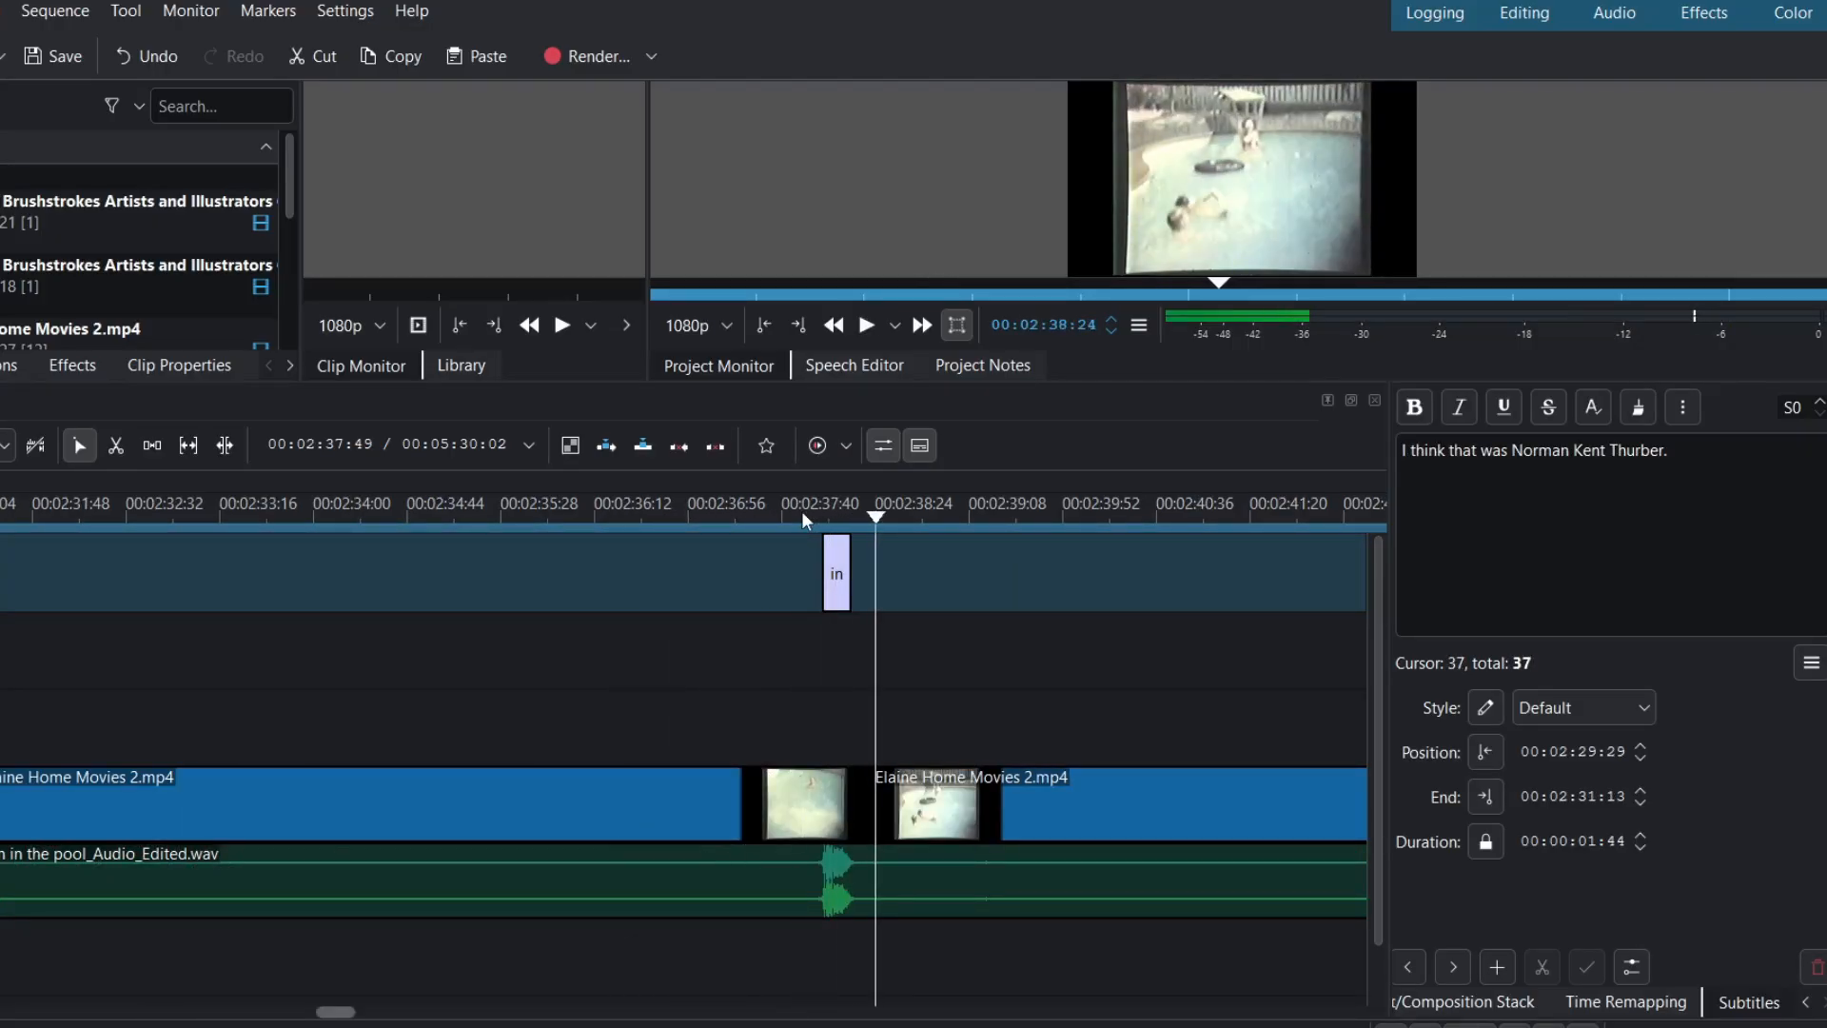
click(835, 574)
right_click(836, 574)
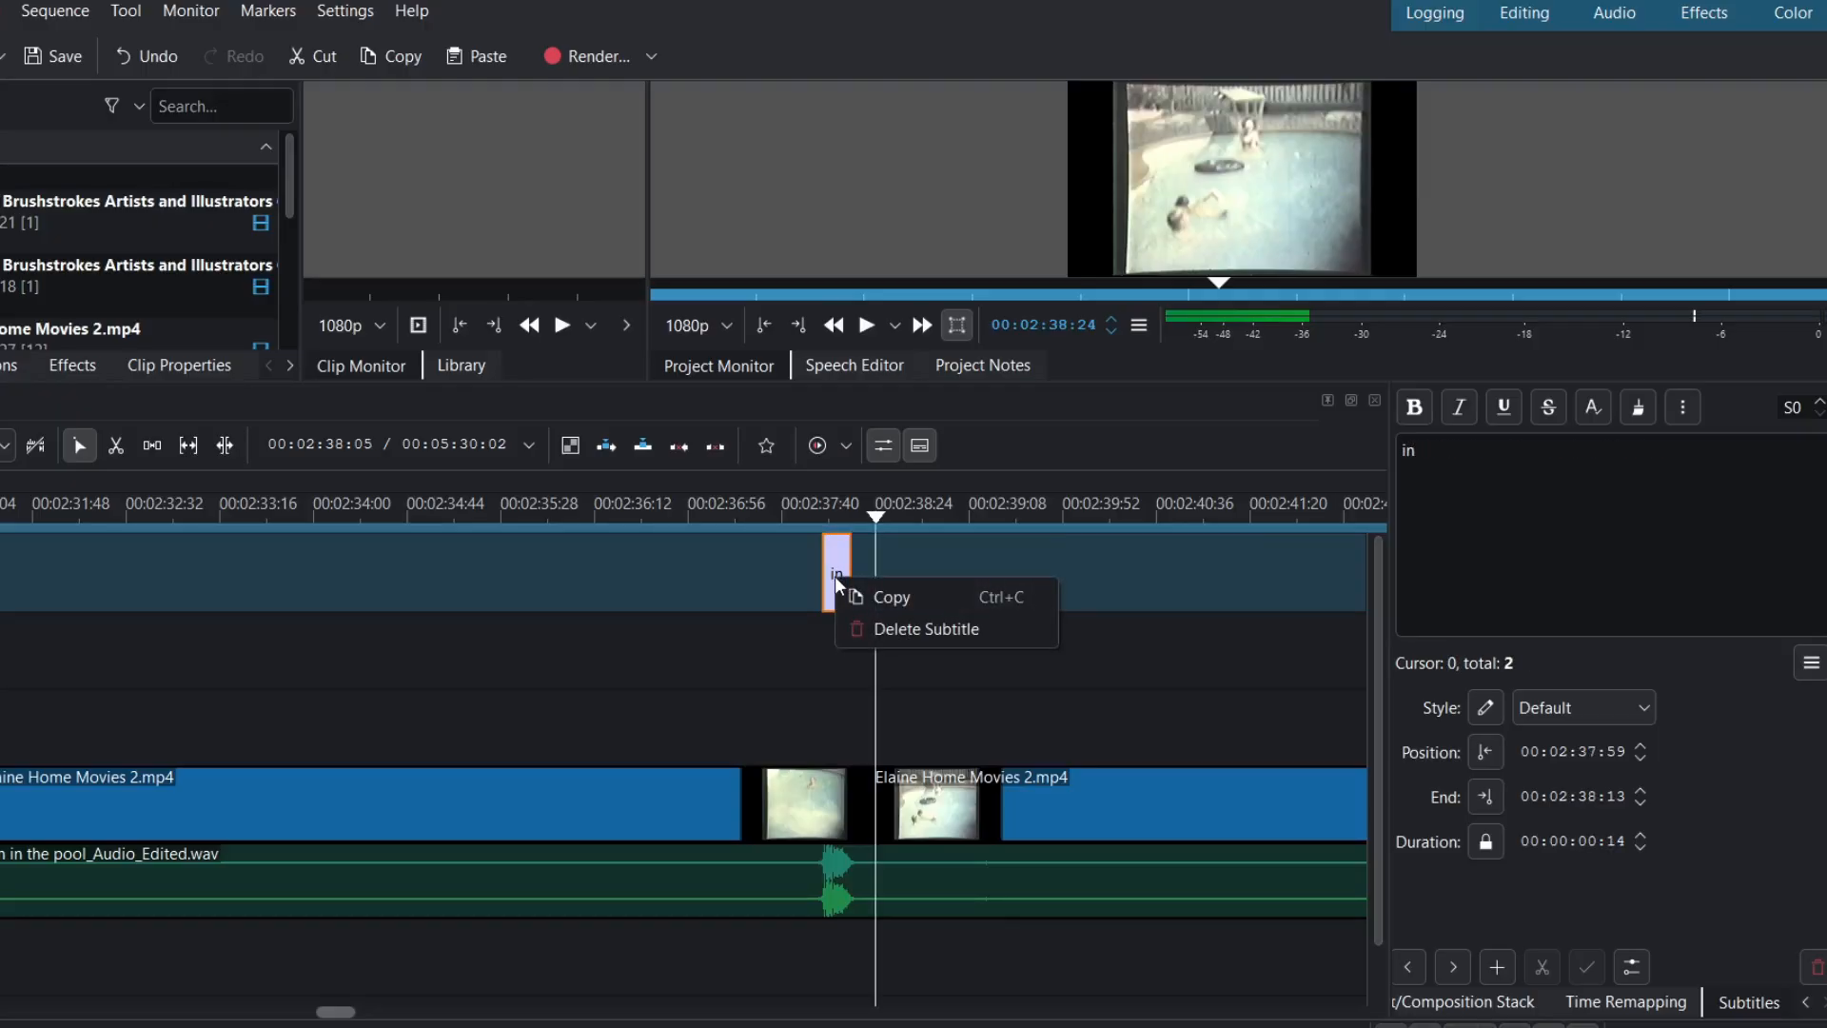
click(882, 629)
- Rewrite the 'it's a urine' caption as 'That's' followed by the person's name
scroll(809, 571, right, 5)
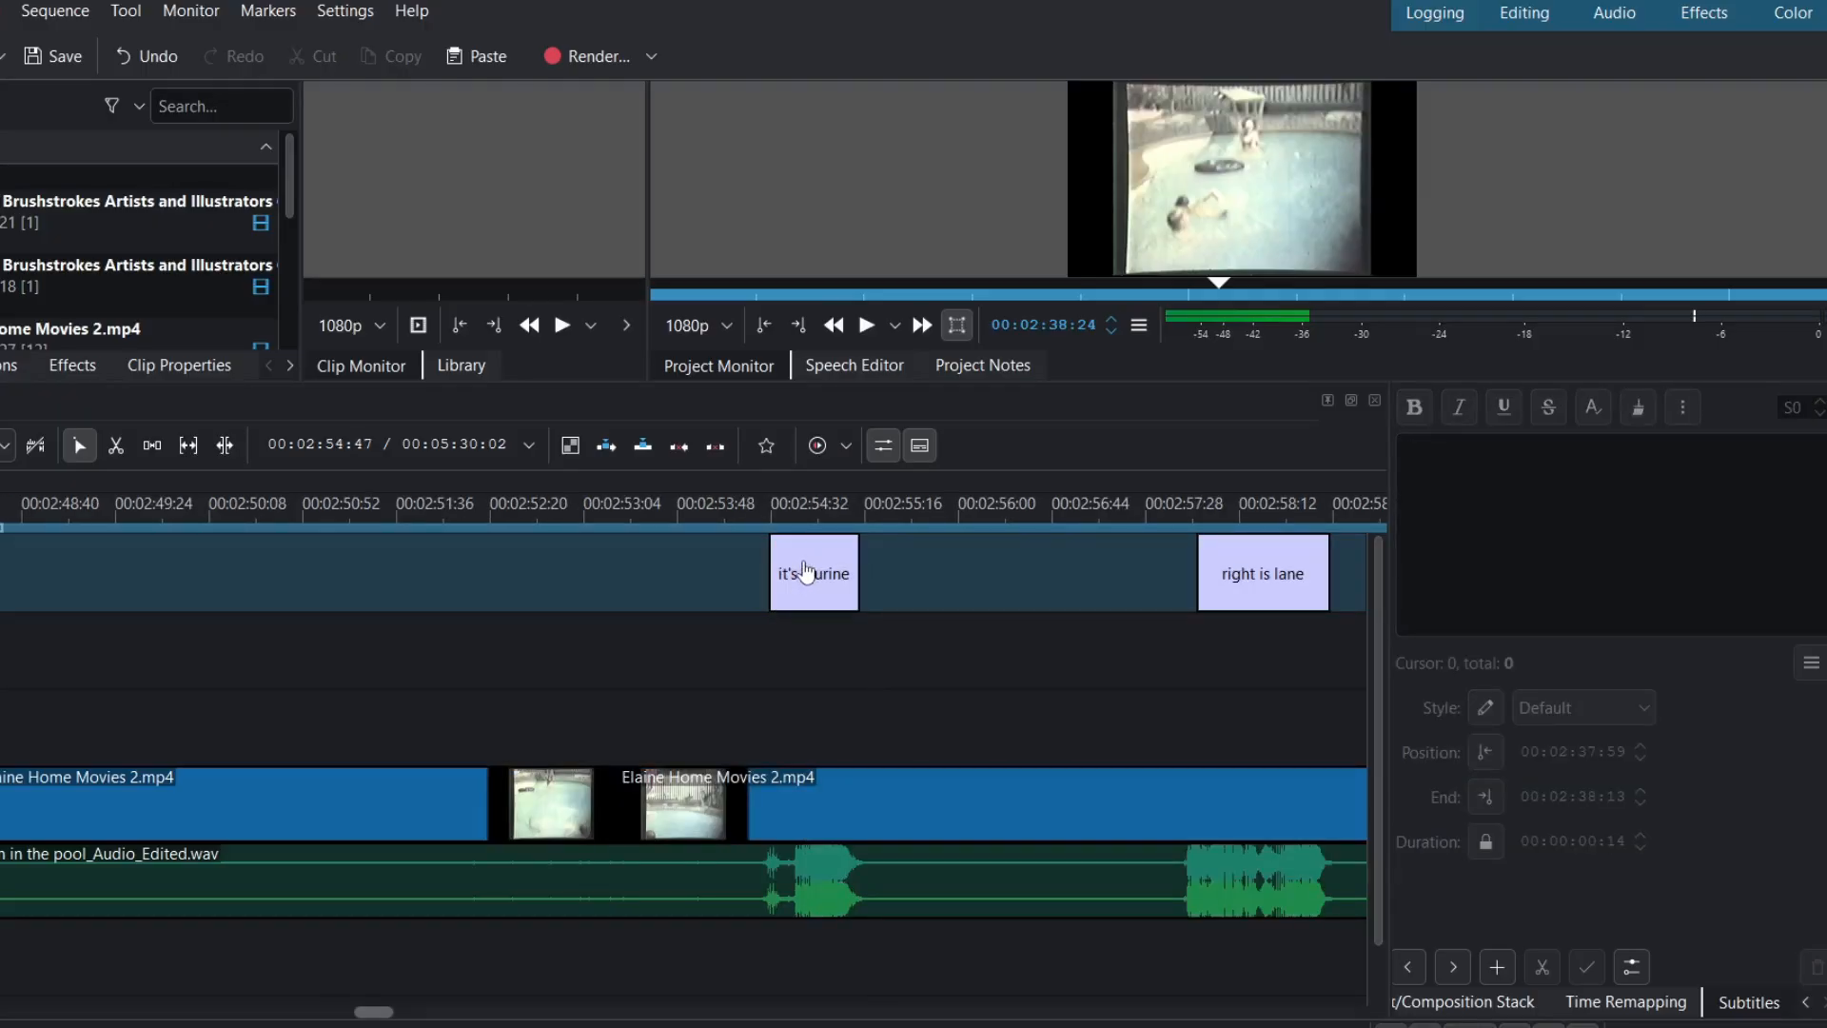
click(807, 571)
click(1435, 451)
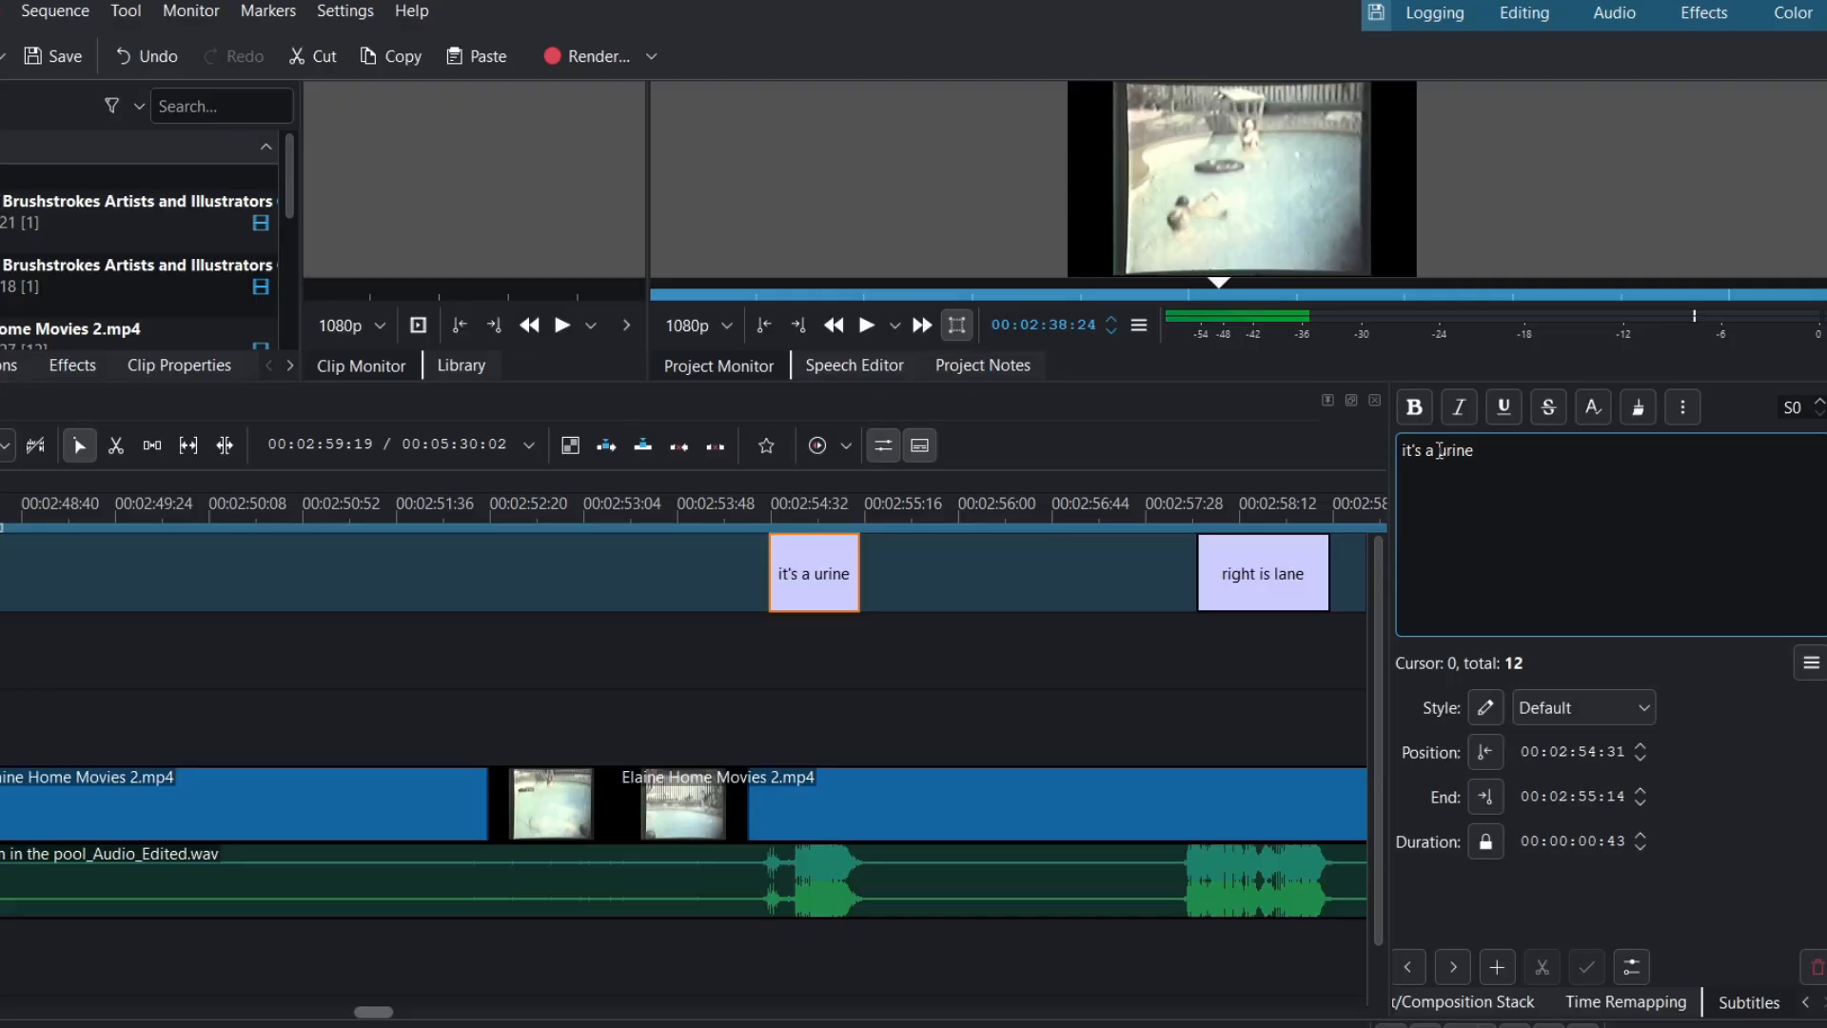
click(1480, 451)
key(BackSpace)
key(BackSpace)
key(BackSpace)
key(BackSpace)
key(BackSpace)
key(BackSpace)
key(BackSpace)
key(BackSpace)
key(BackSpace)
key(BackSpace)
key(BackSpace)
key(BackSpace)
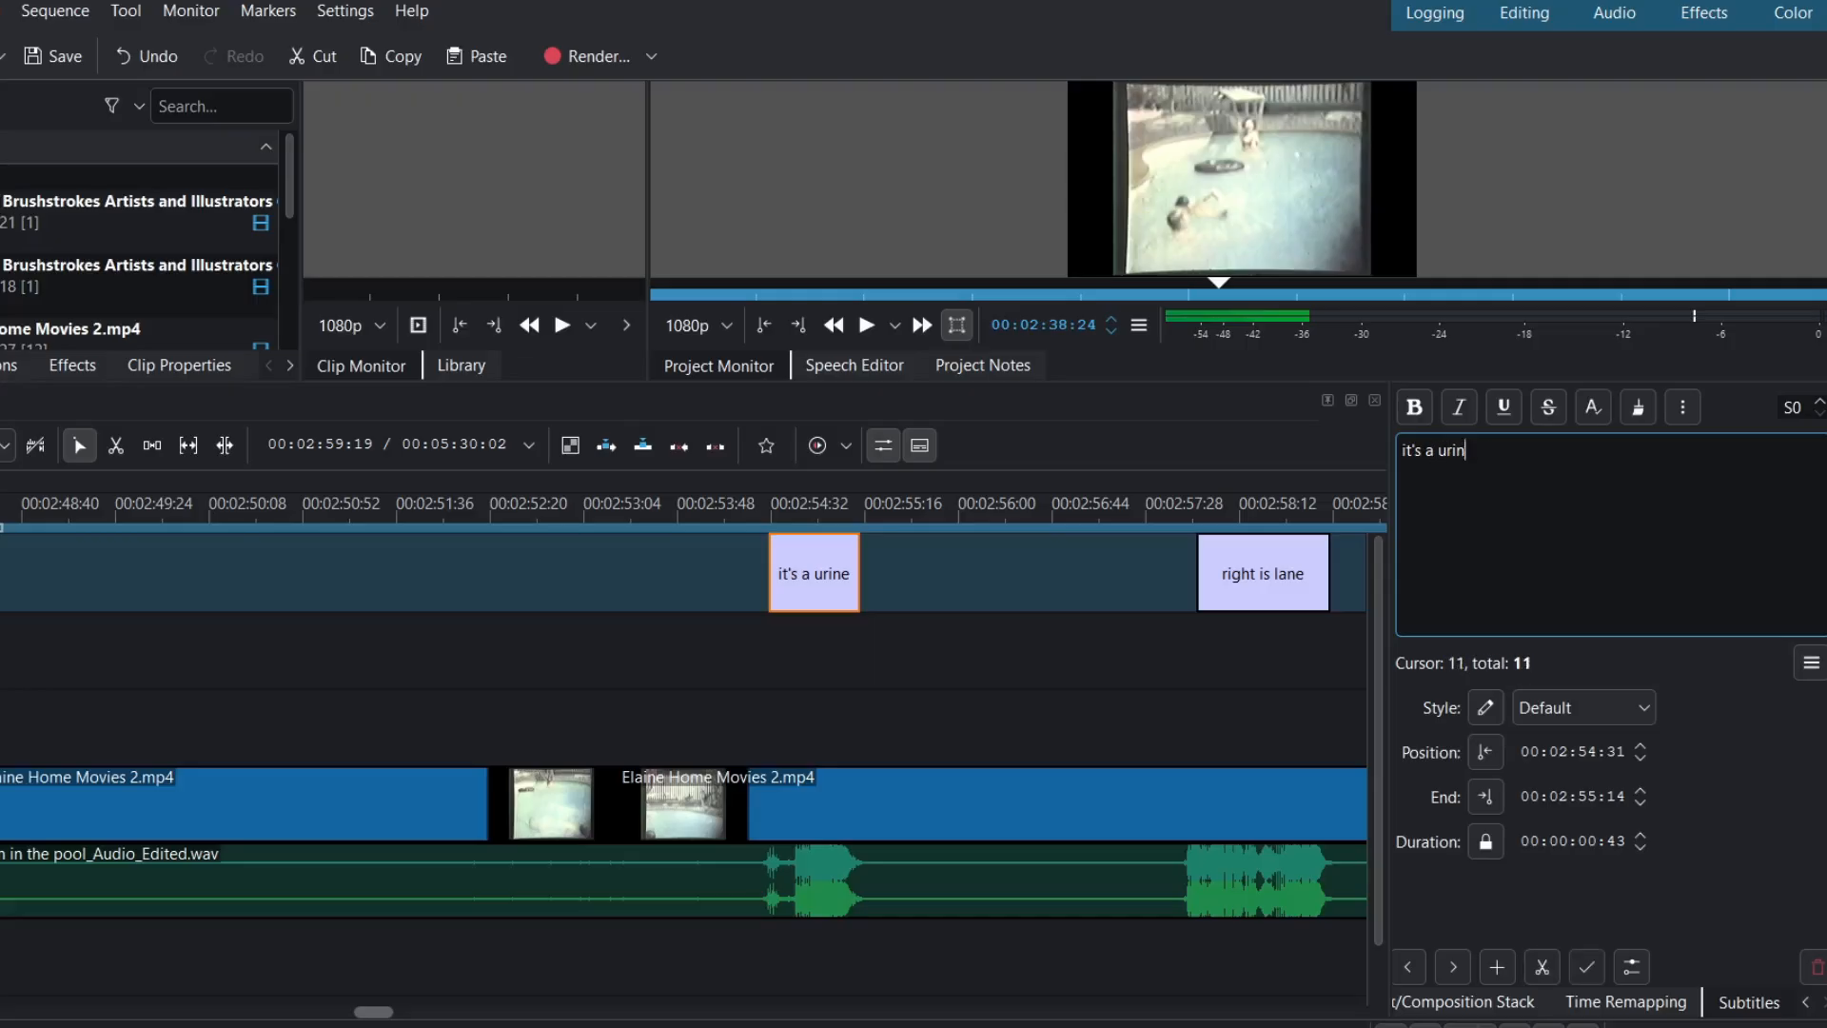
text(That's Erin.)
click(762, 520)
- Stretch the caption to span 00:02:54:24–00:02:55:22 and play it back
key(Left)
key(Left)
key(Left)
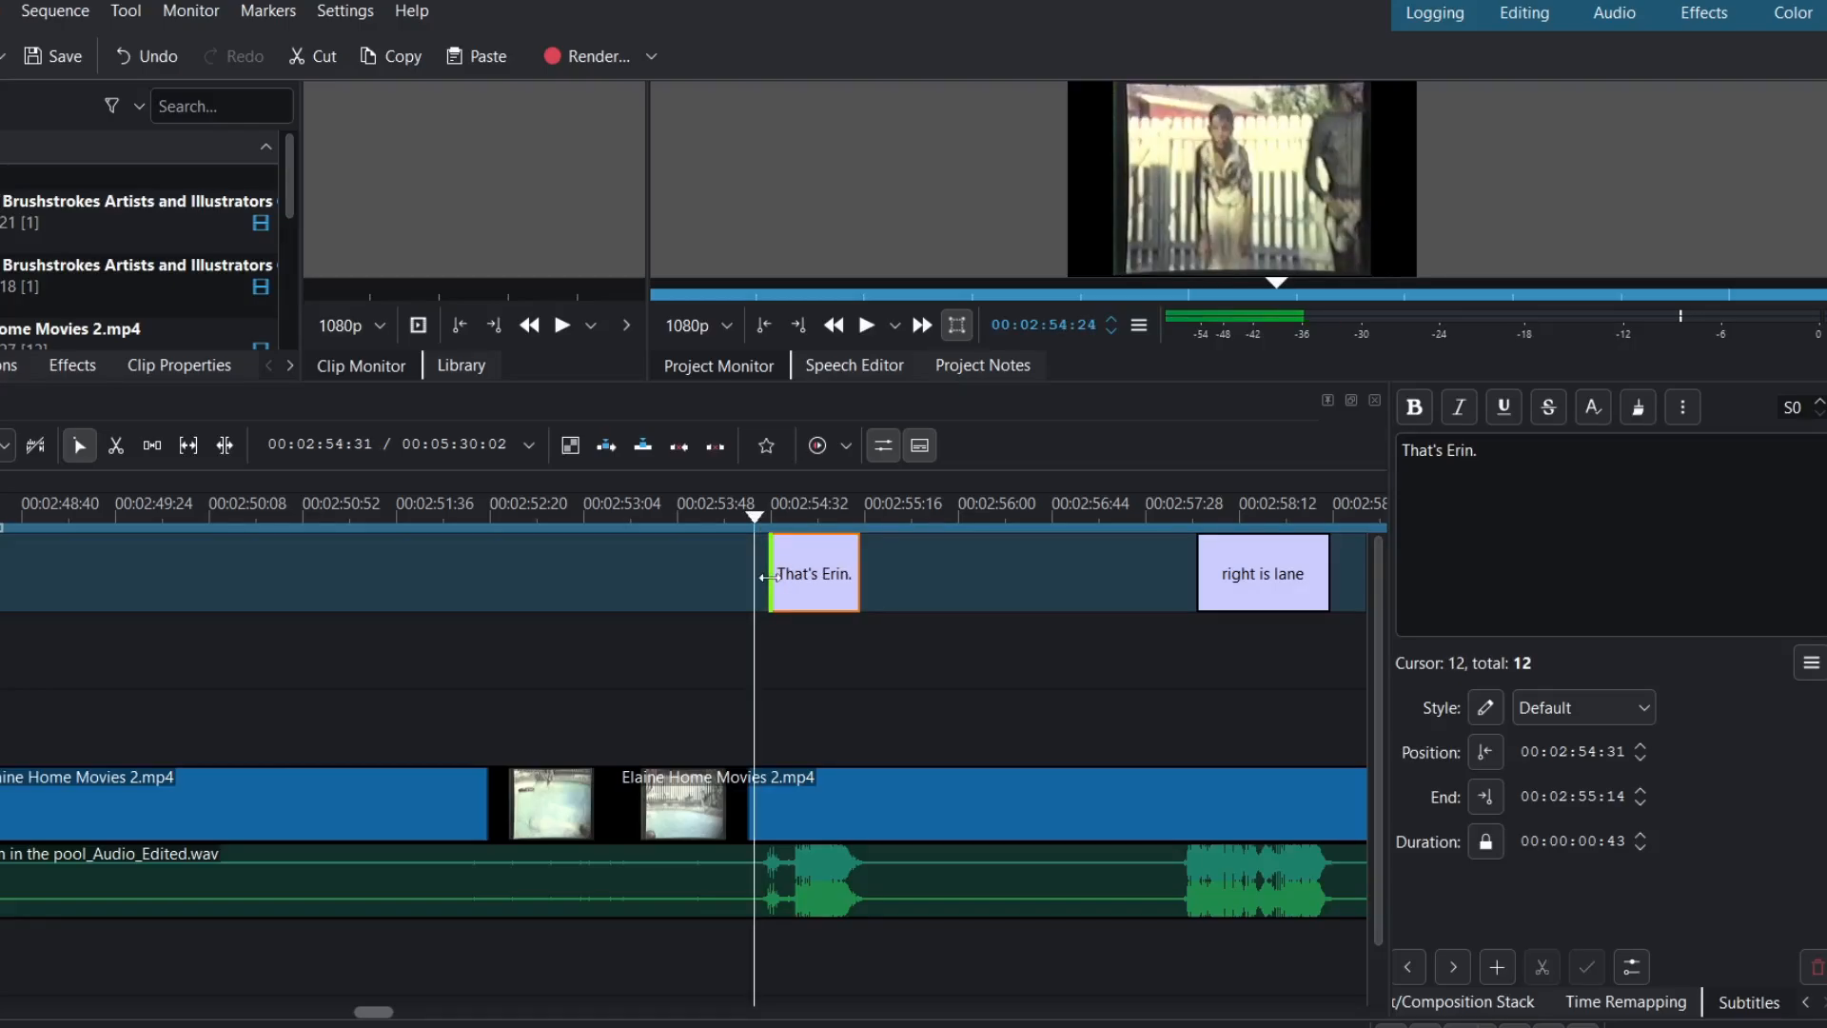
drag(771, 552, 756, 552)
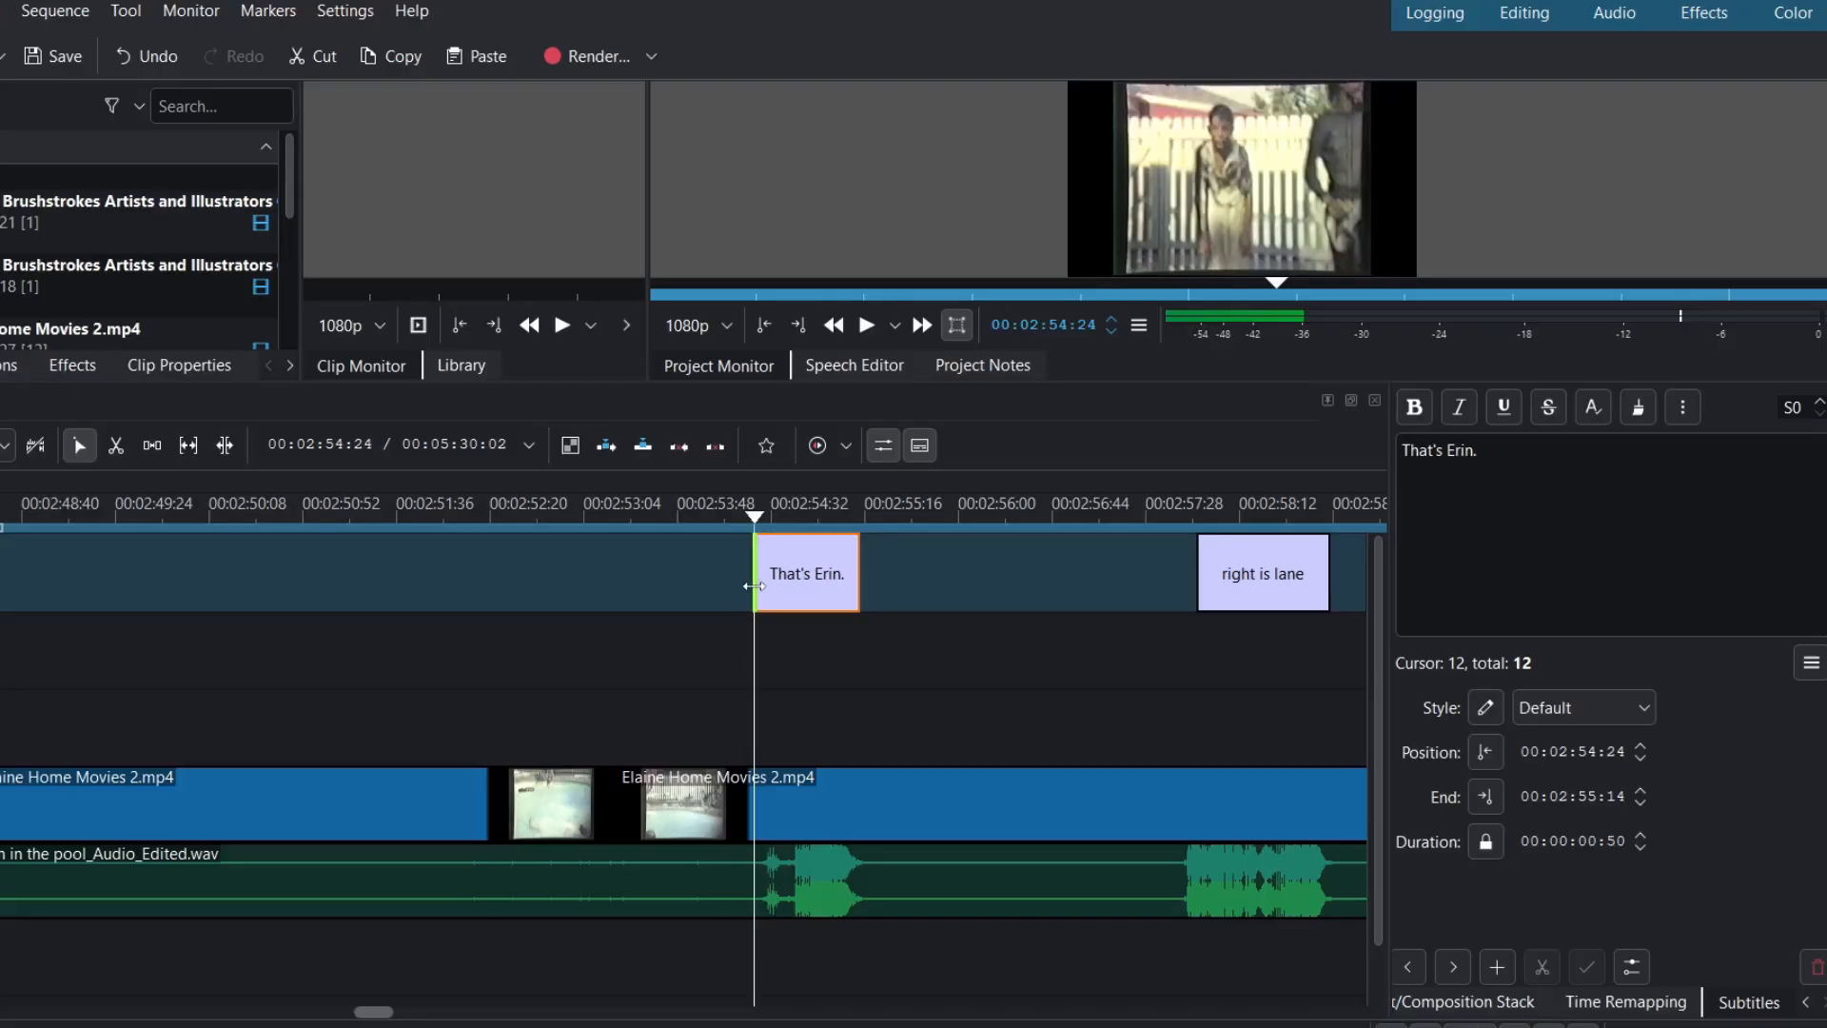
click(876, 519)
drag(858, 568, 870, 572)
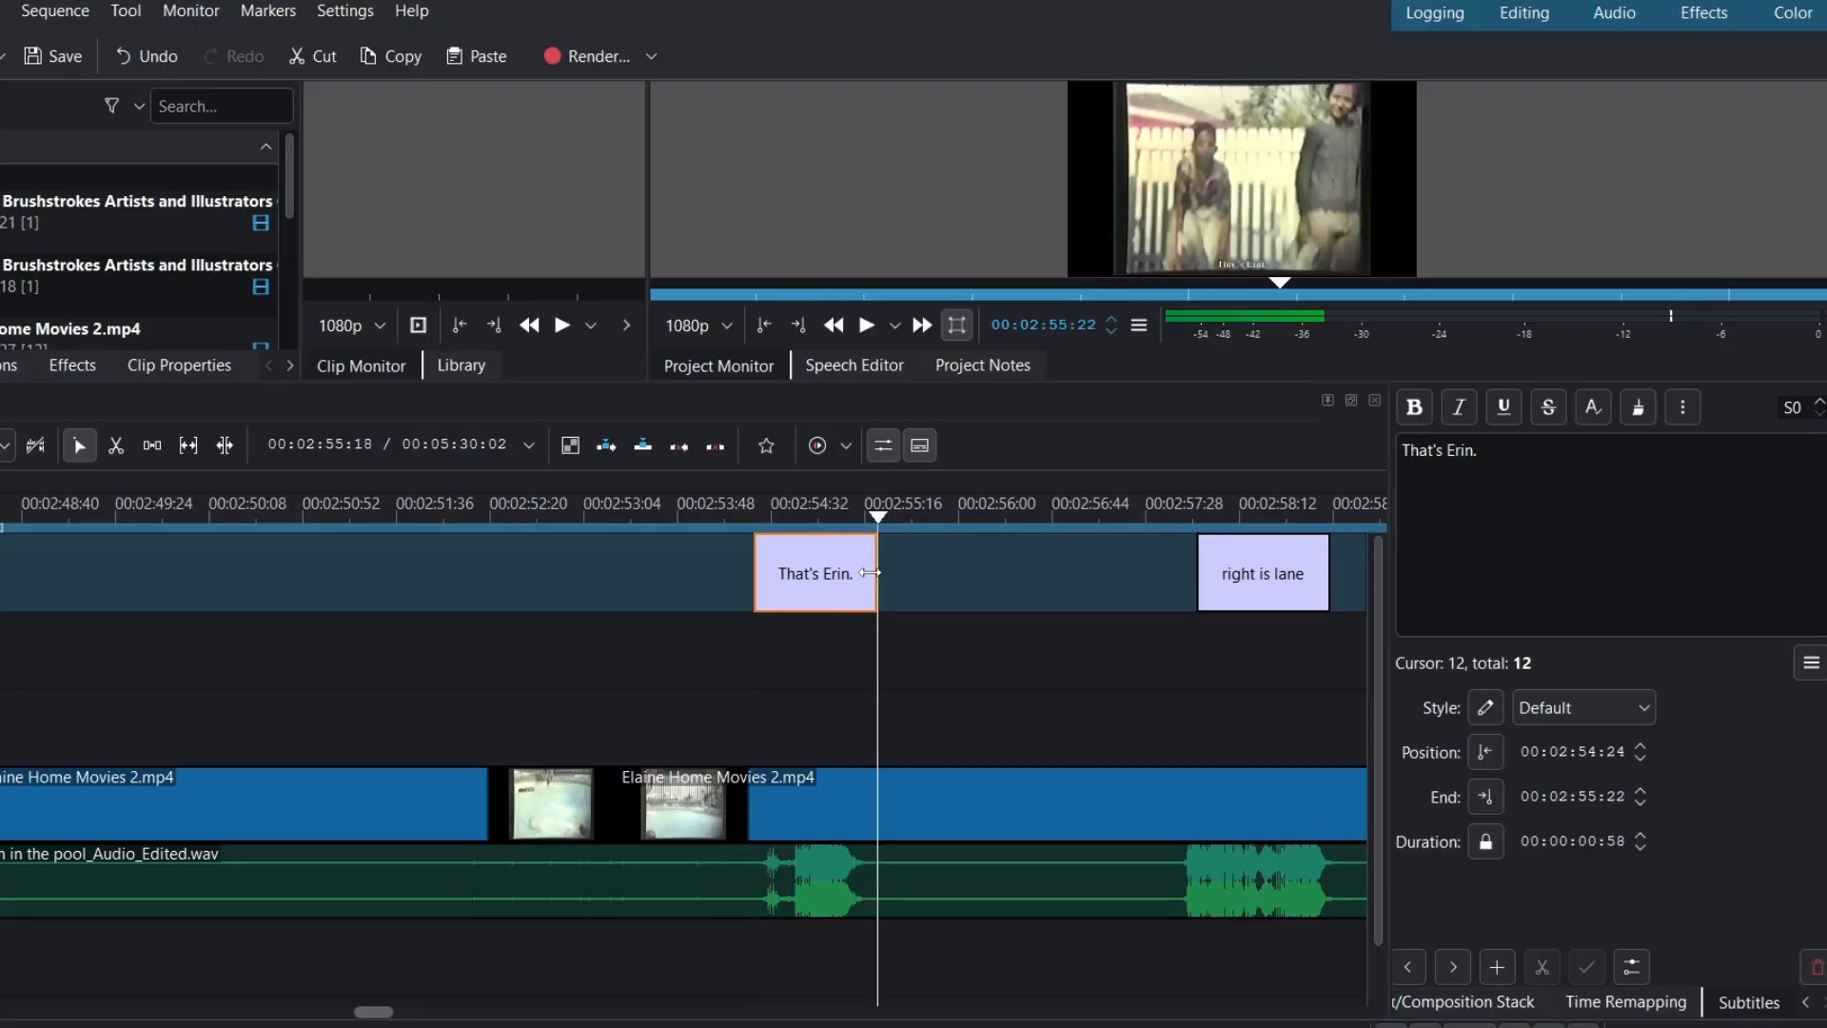
click(738, 520)
key(space)
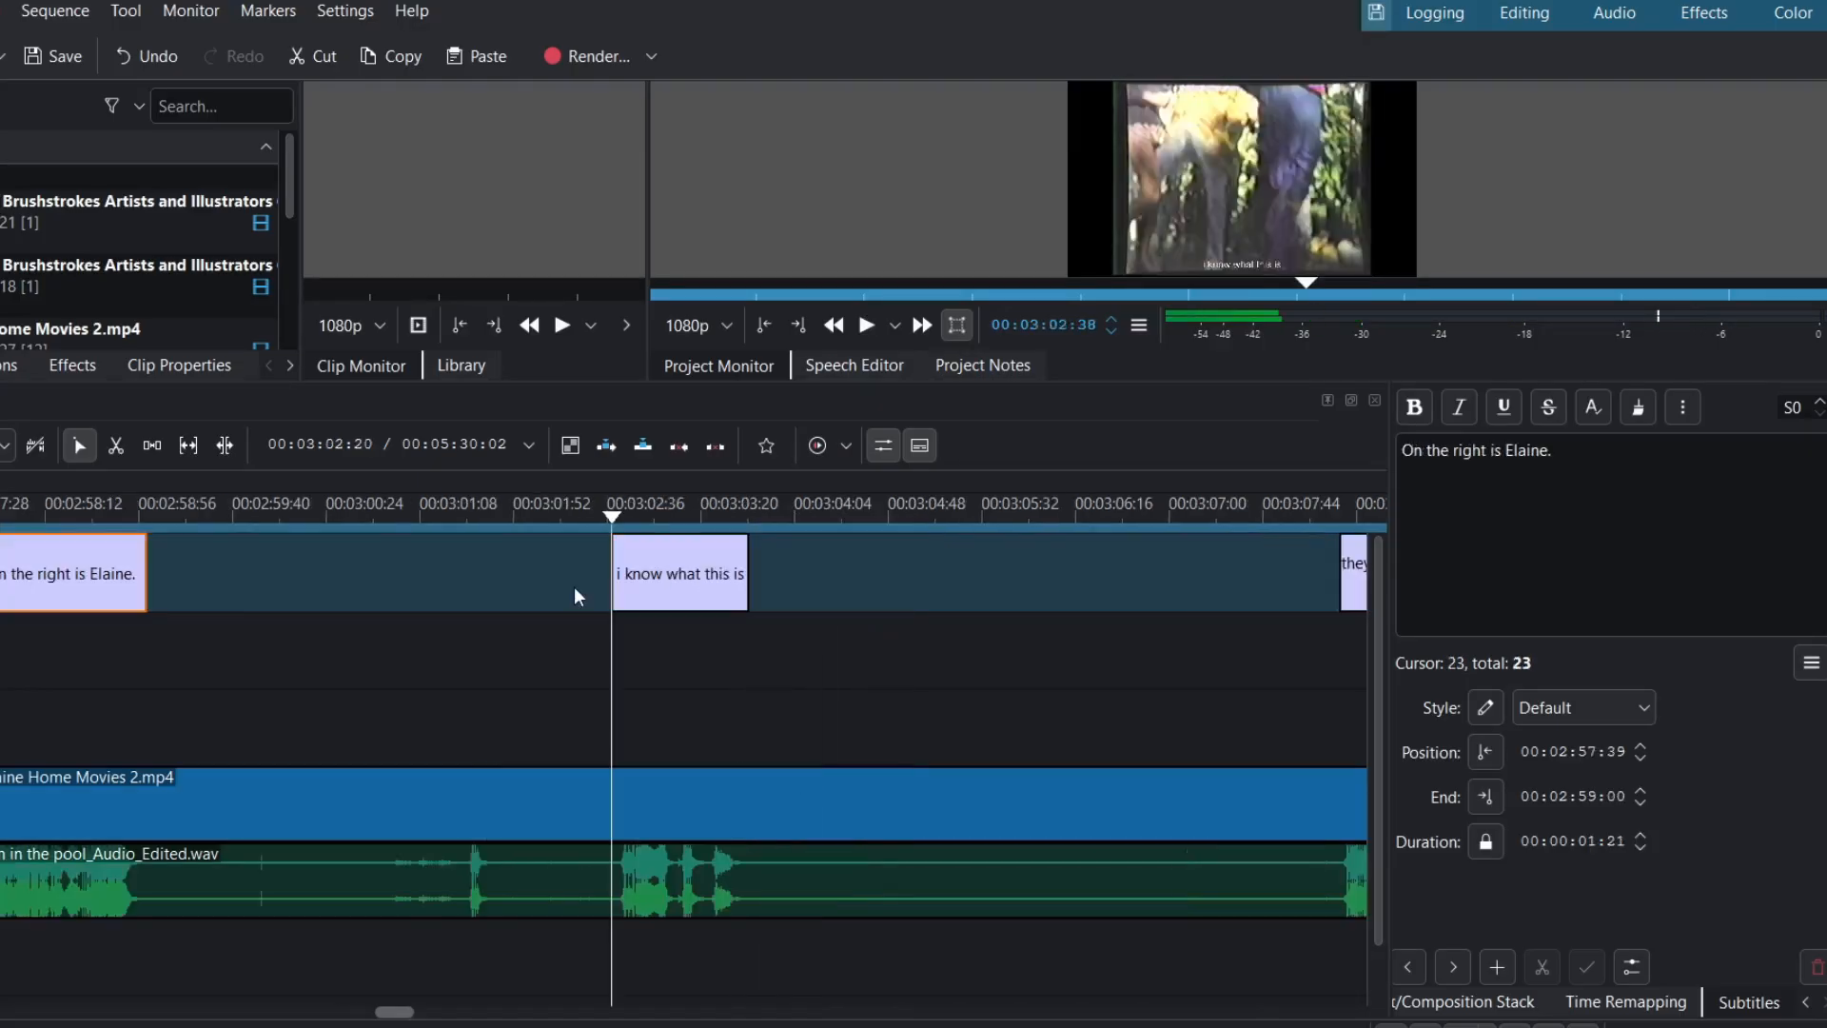
- Correct 'i know what this is' to read 'I don't know what this is.'
key(space)
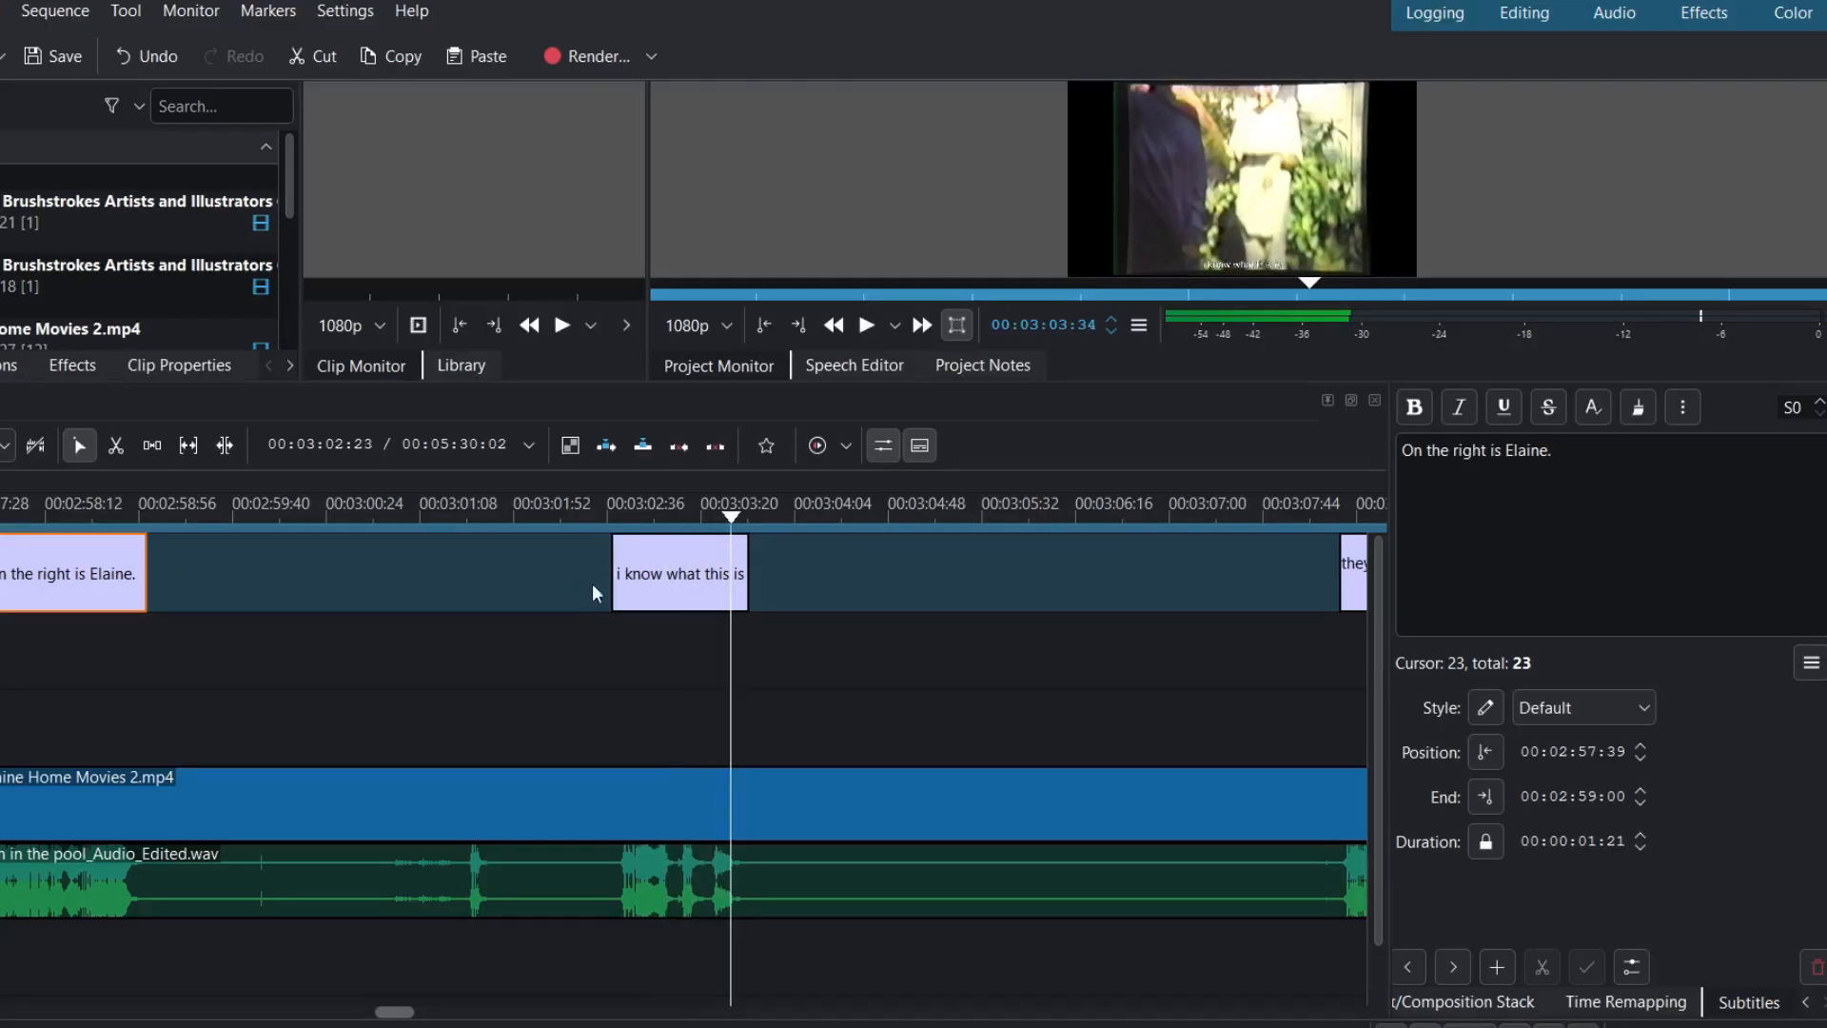
click(643, 588)
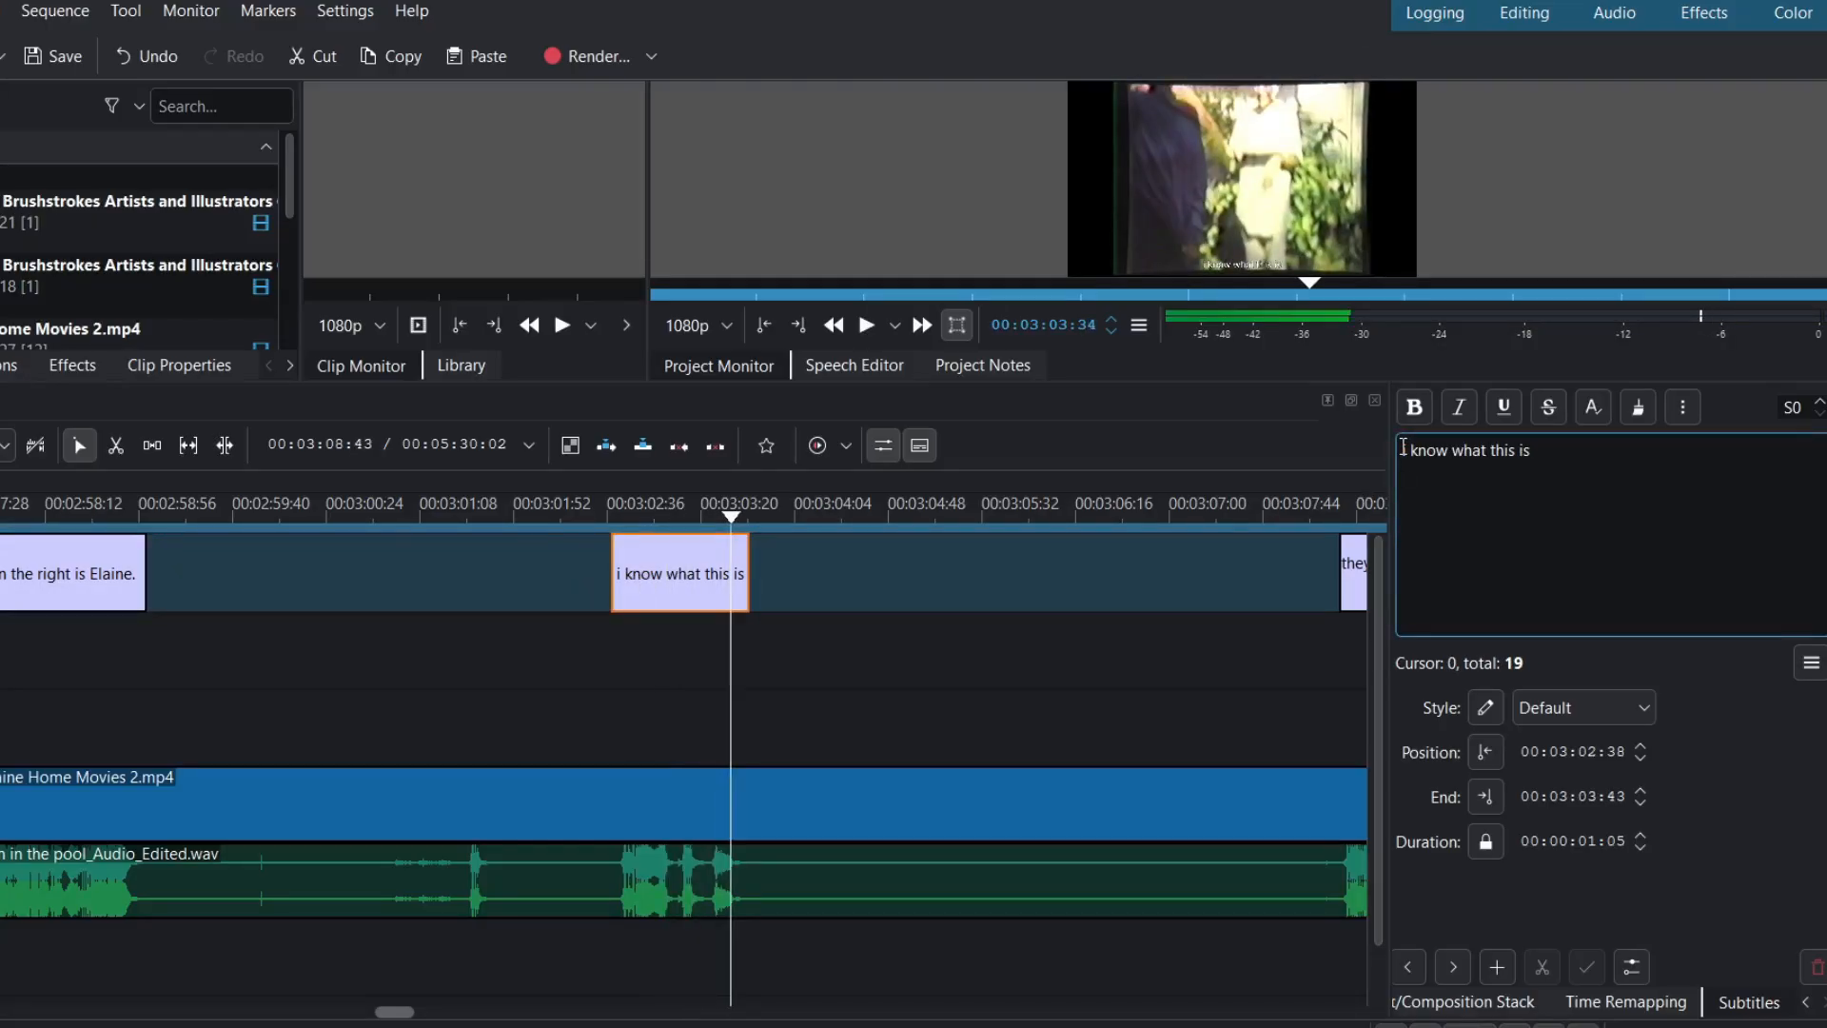
key(Delete)
text(I don')
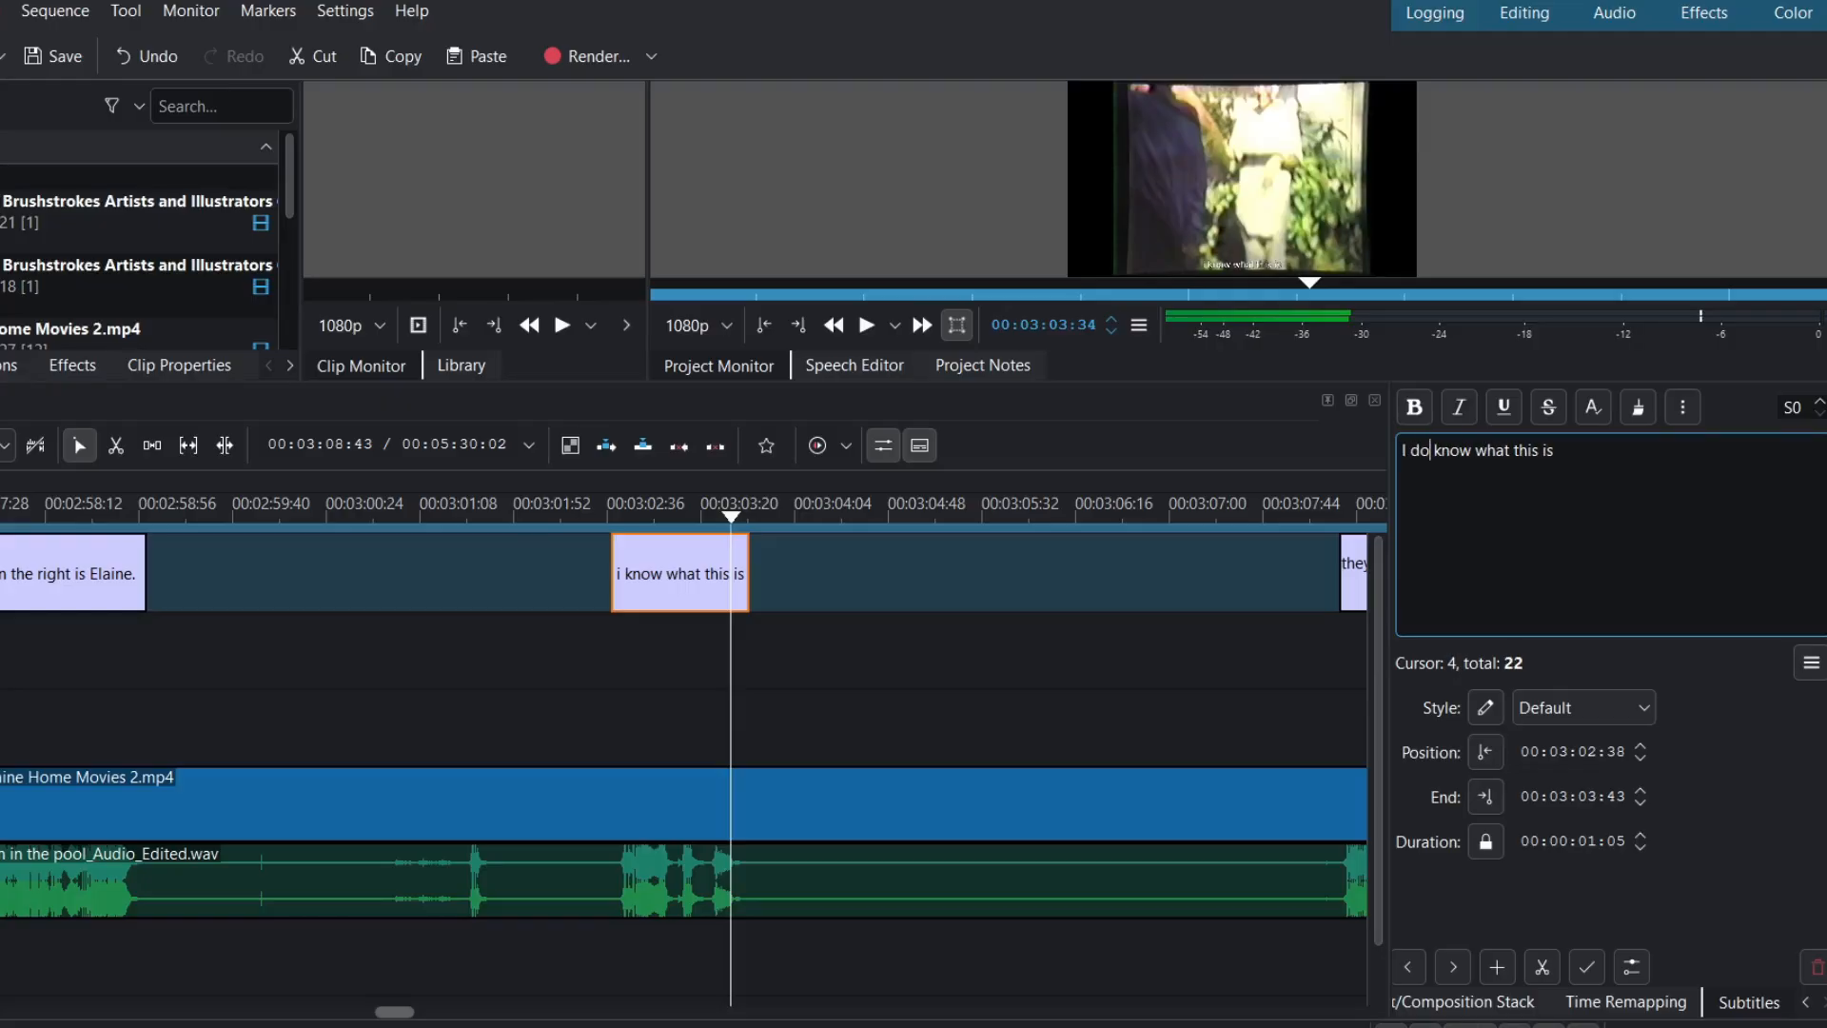
text(t)
click(1596, 462)
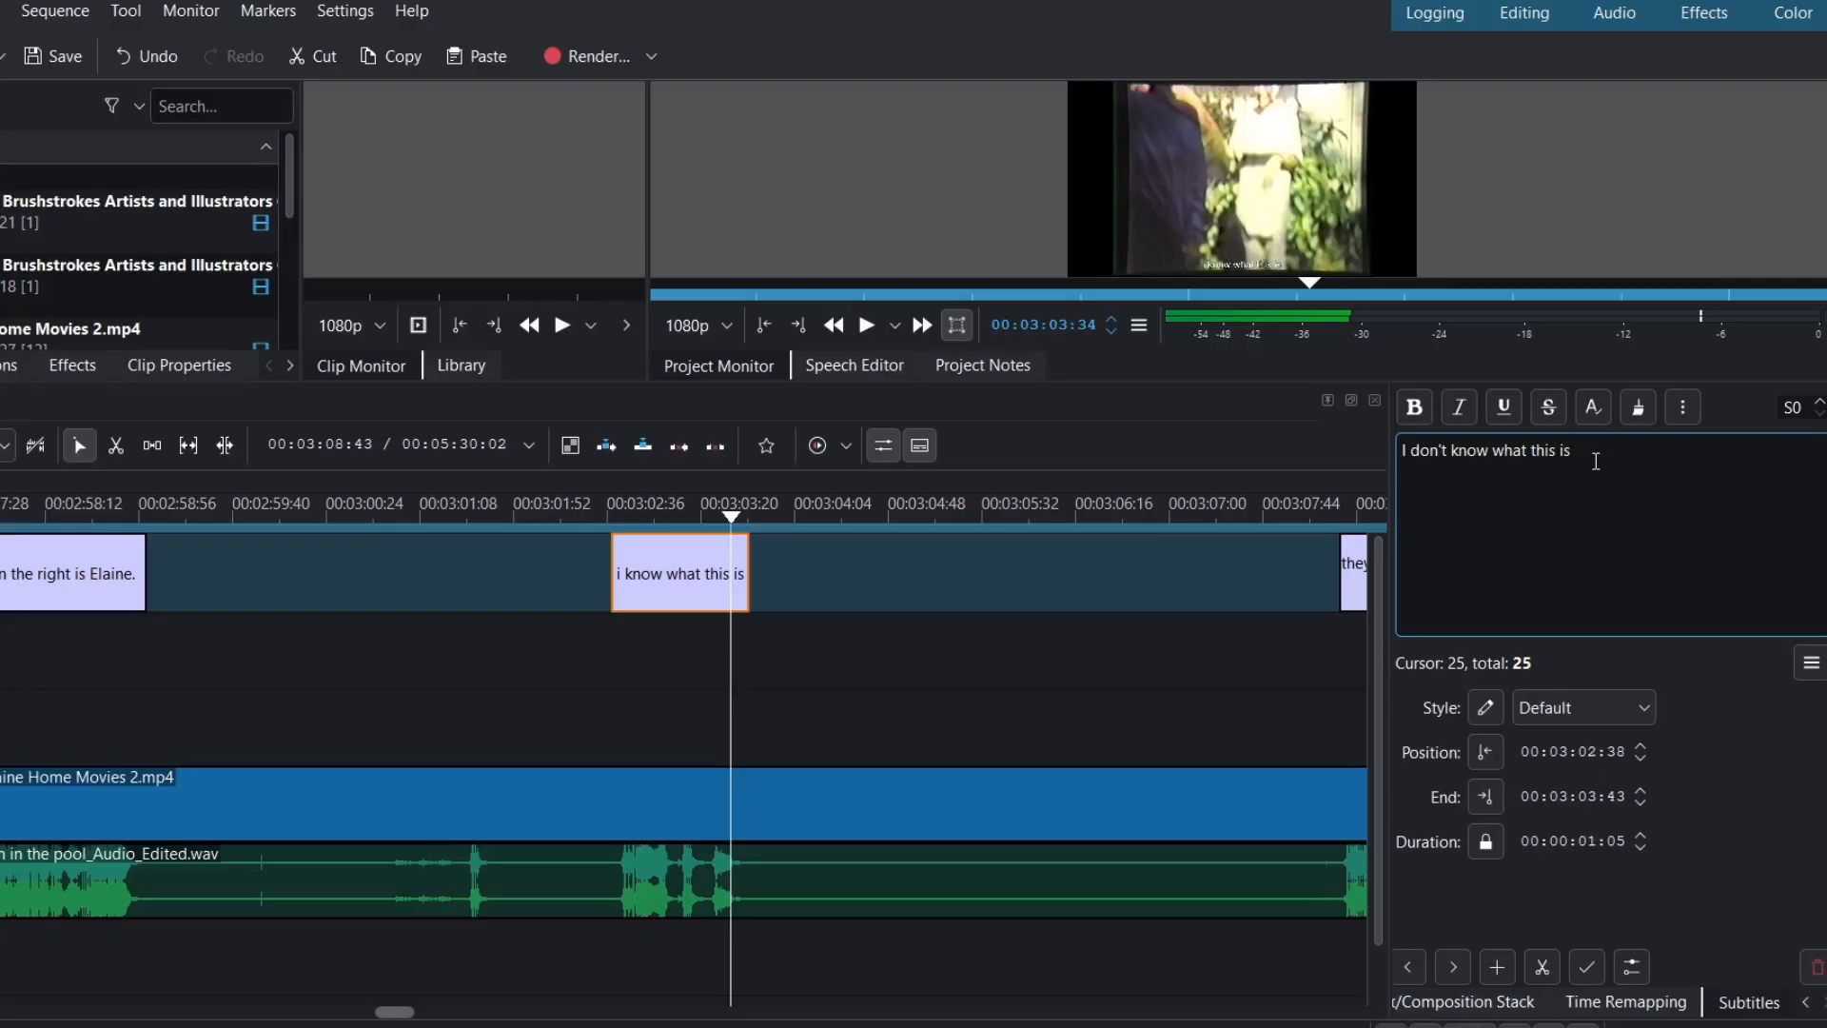
text(.)
click(756, 522)
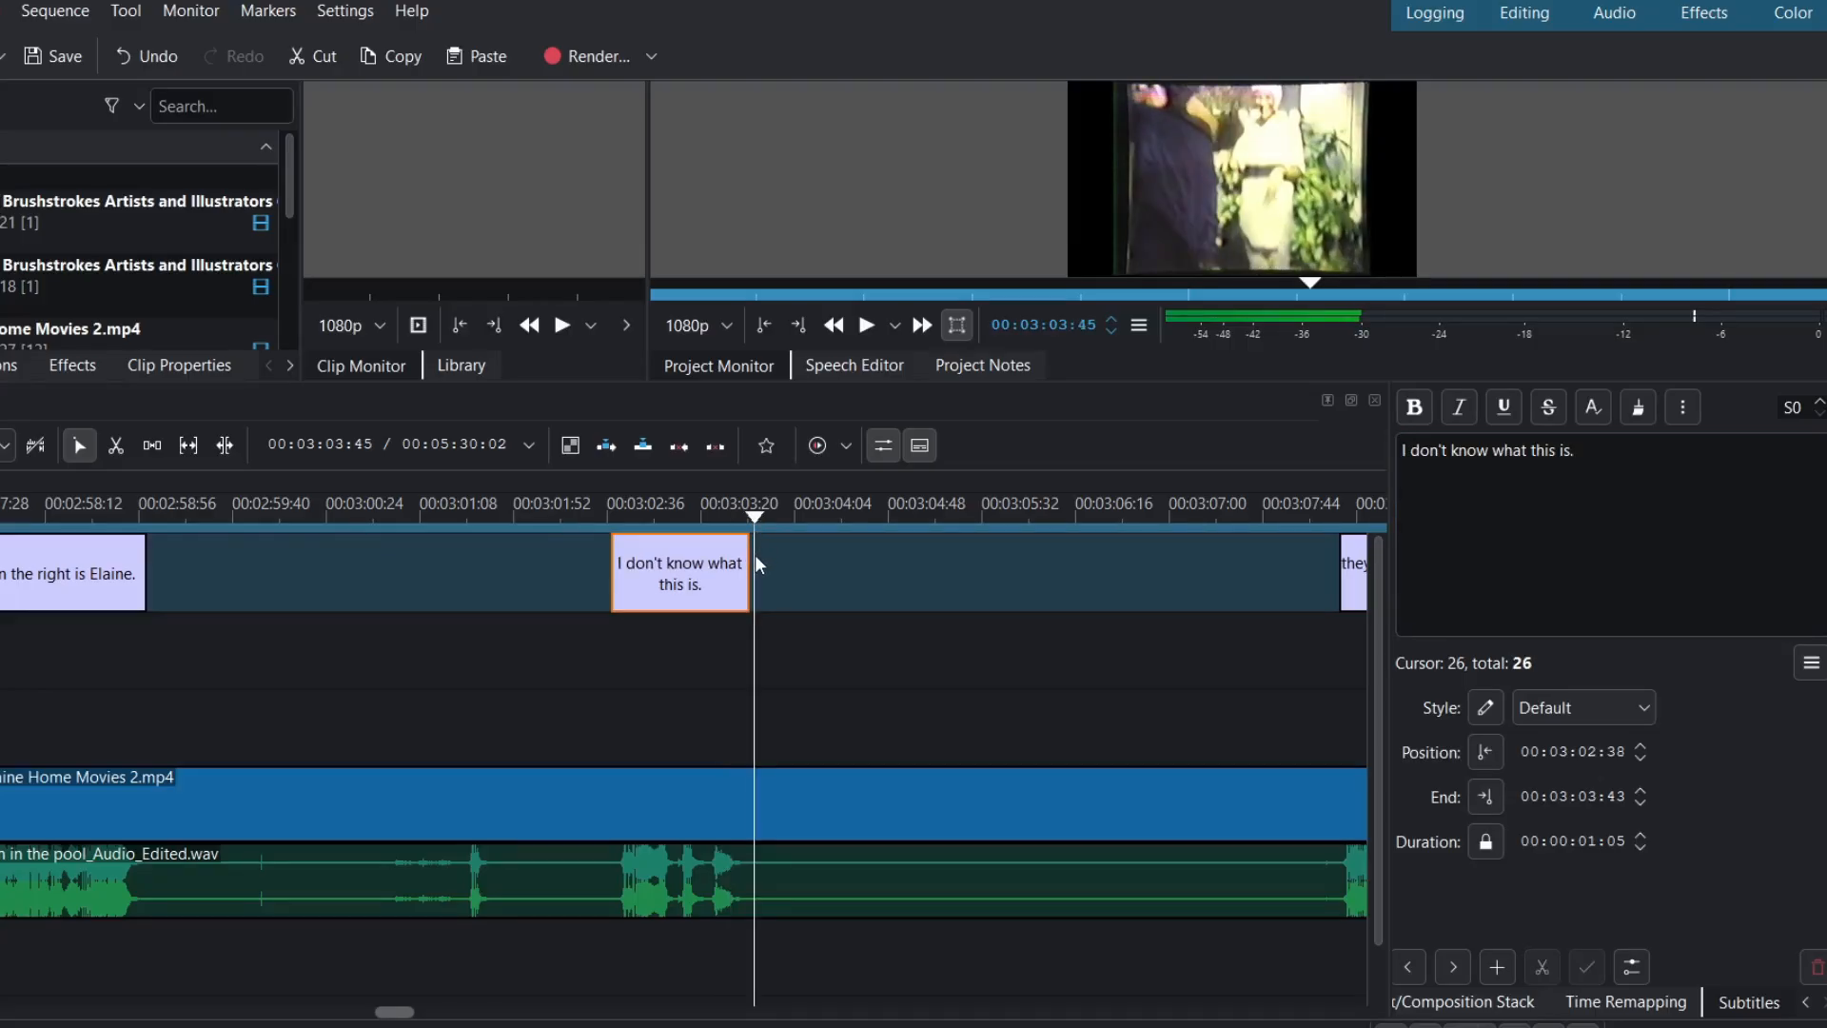
- Extend the caption to end at 00:03:03:45, preview it, and clear the misheard 'irish day' text
drag(751, 567, 757, 568)
key(space)
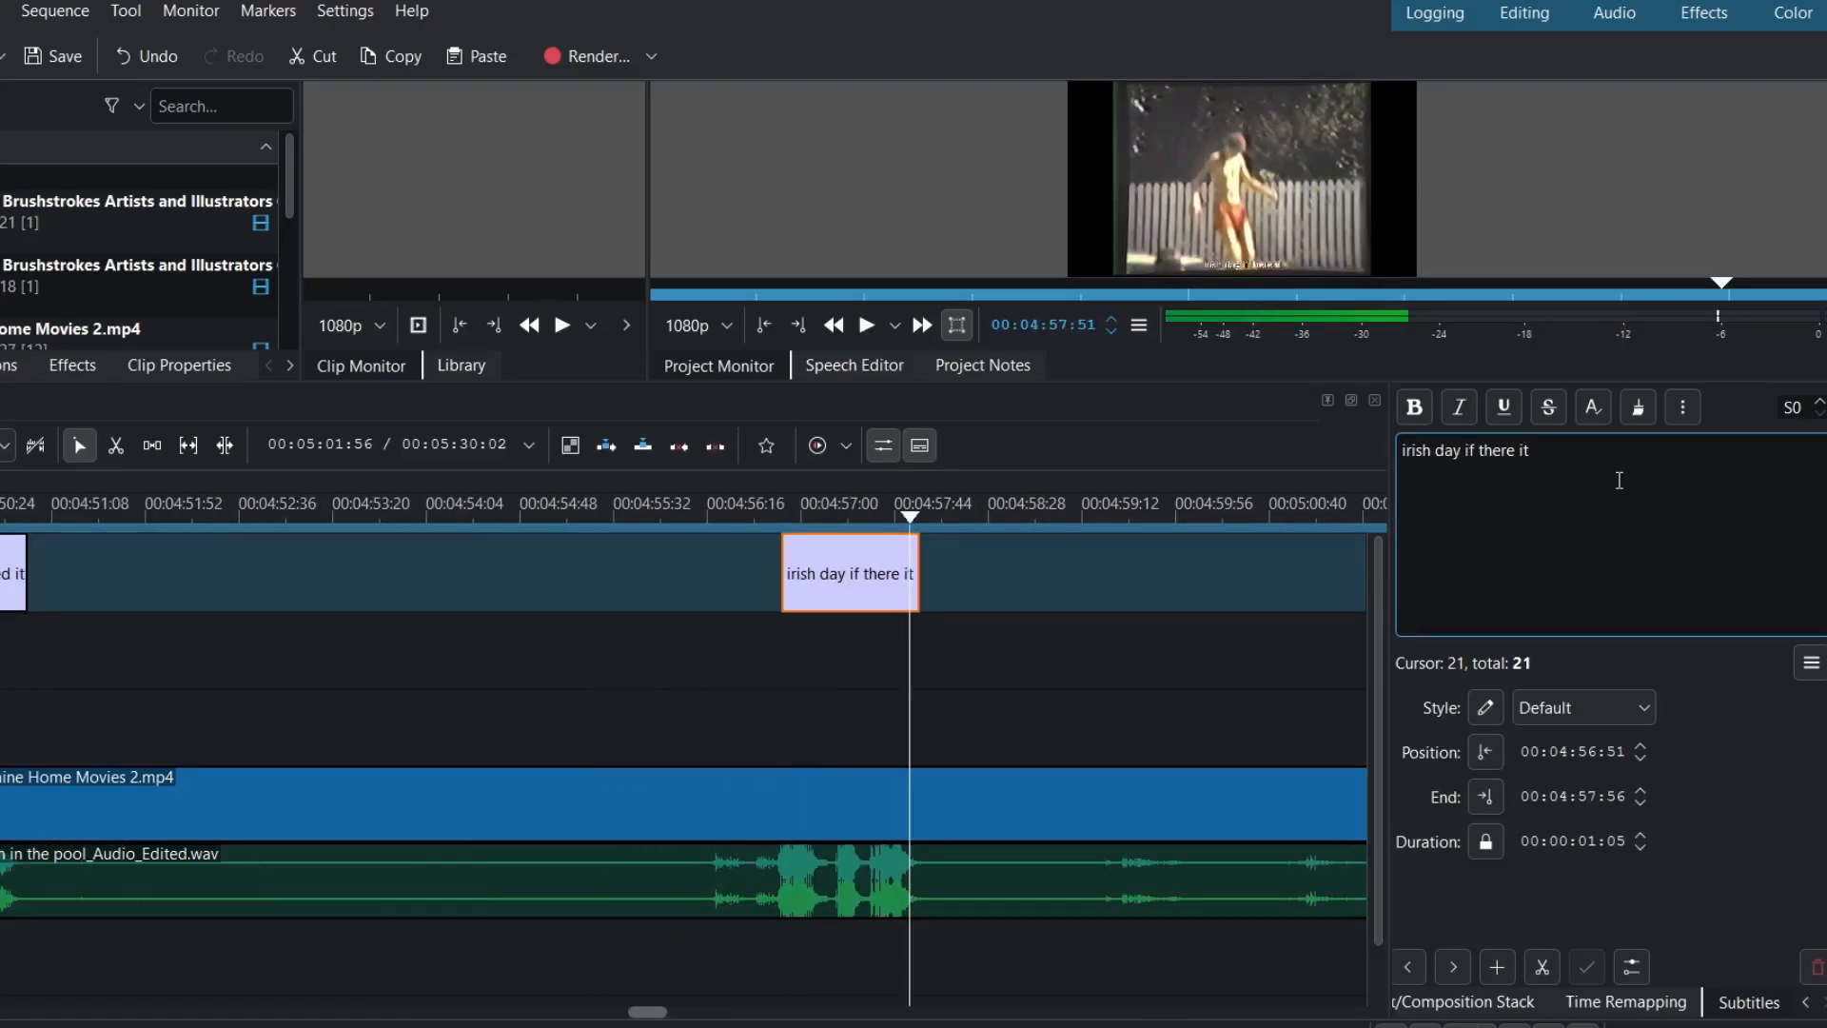
key(BackSpace)
key(BackSpace)
key(BackSpace)
key(BackSpace)
key(BackSpace)
key(BackSpace)
key(BackSpace)
key(BackSpace)
key(BackSpace)
key(BackSpace)
key(BackSpace)
key(BackSpace)
key(BackSpace)
key(BackSpace)
key(BackSpace)
key(BackSpace)
key(BackSpace)
key(BackSpace)
key(BackSpace)
key(BackSpace)
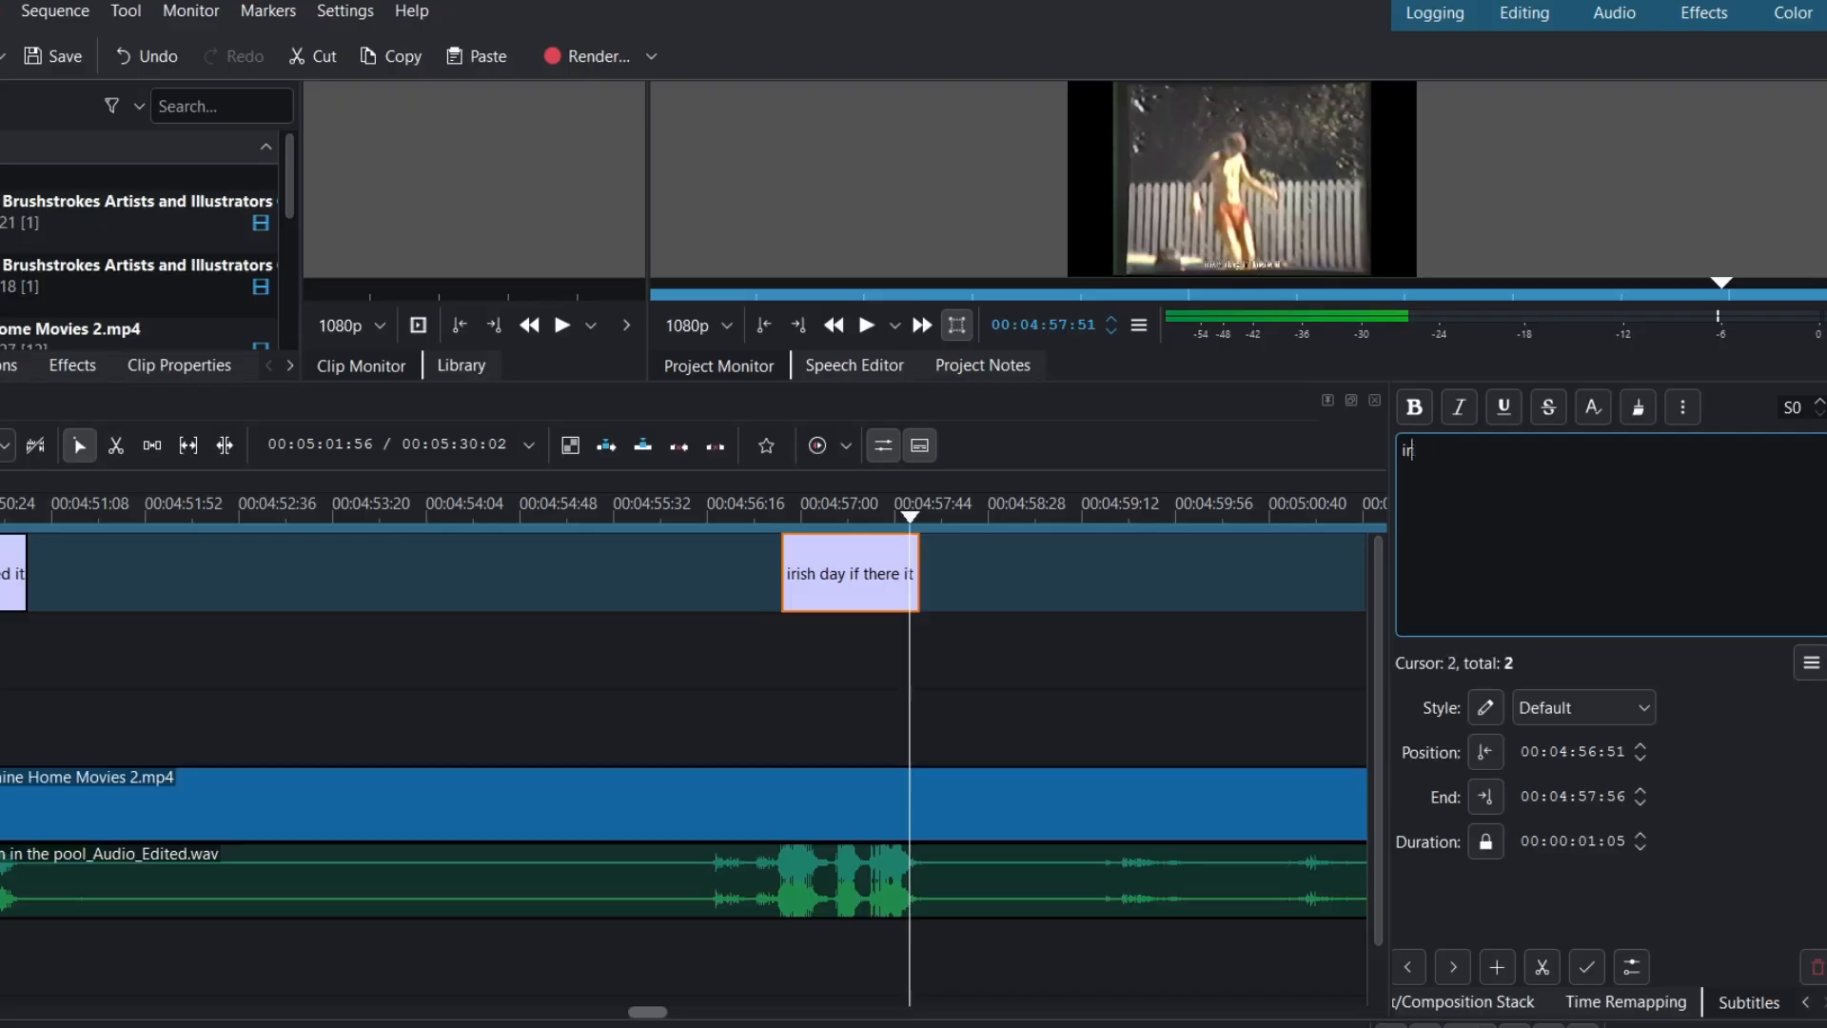
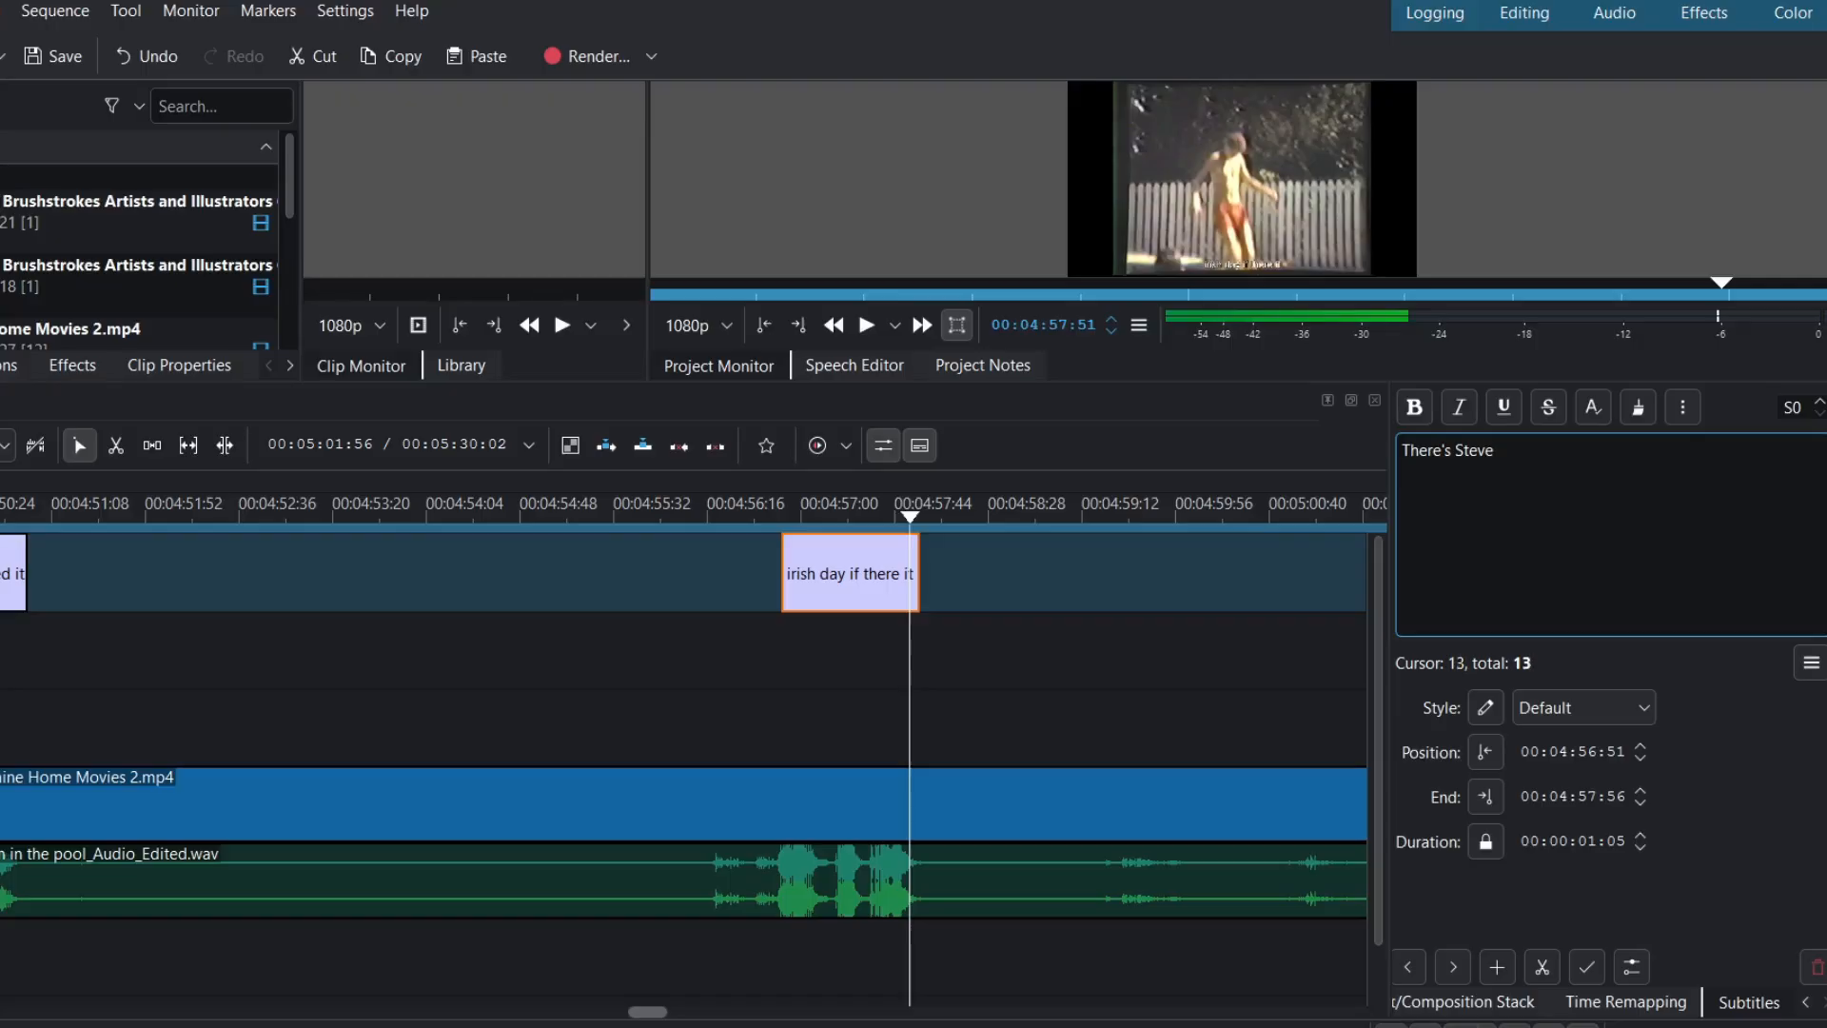
- Retype the caption as 'There's' plus a person's name and start it at 00:04:56:36
click(759, 519)
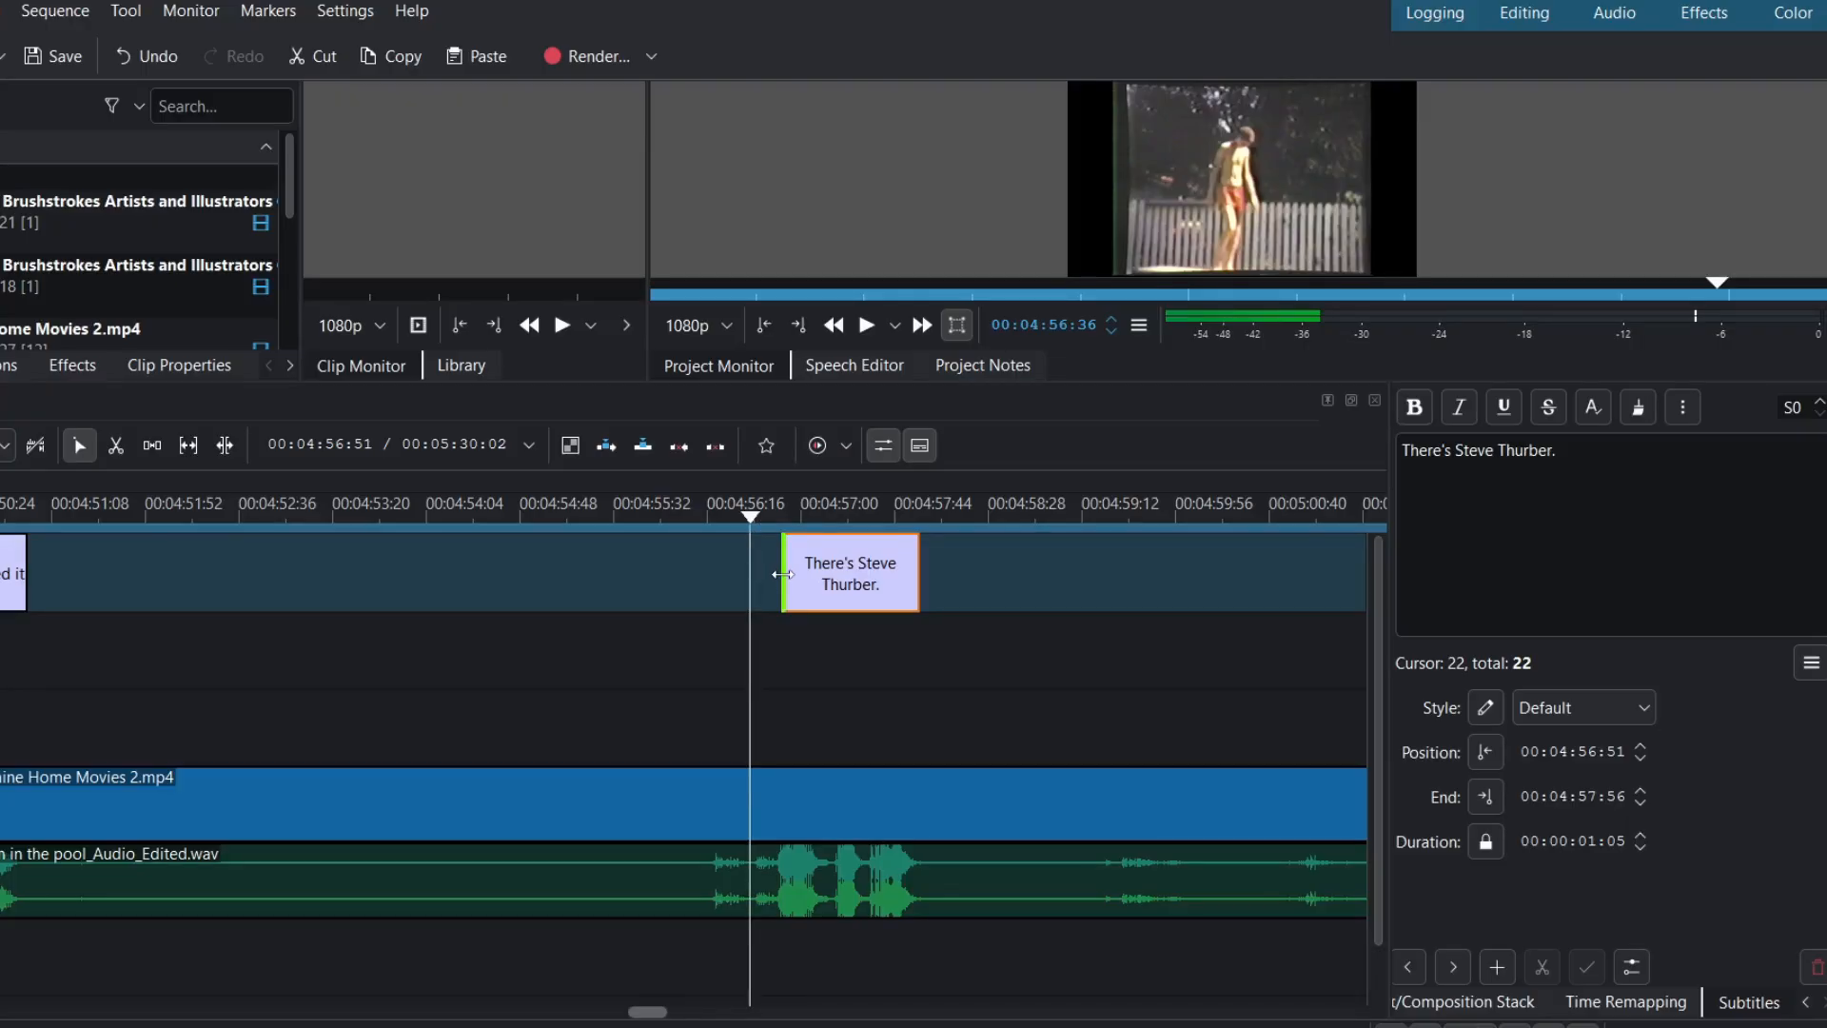
drag(782, 575, 754, 575)
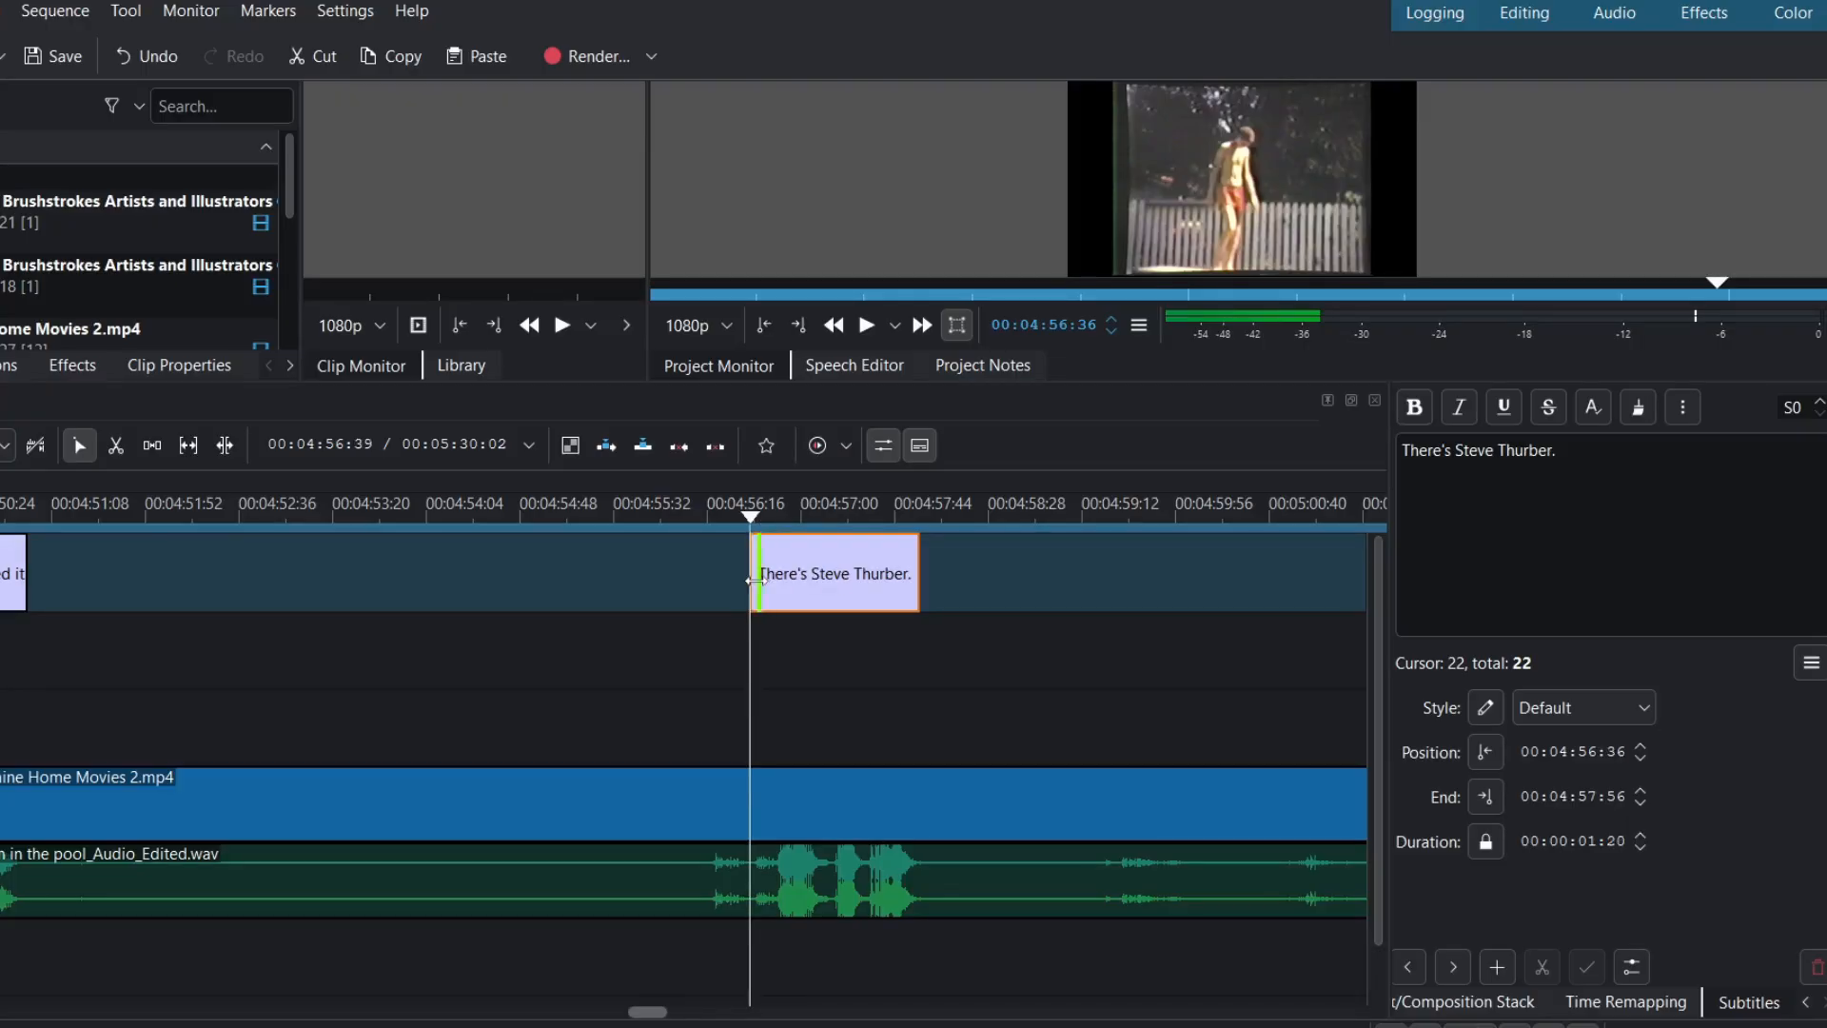
- Extend the caption's end to 00:04:58:01 and play back to check the timing
click(934, 527)
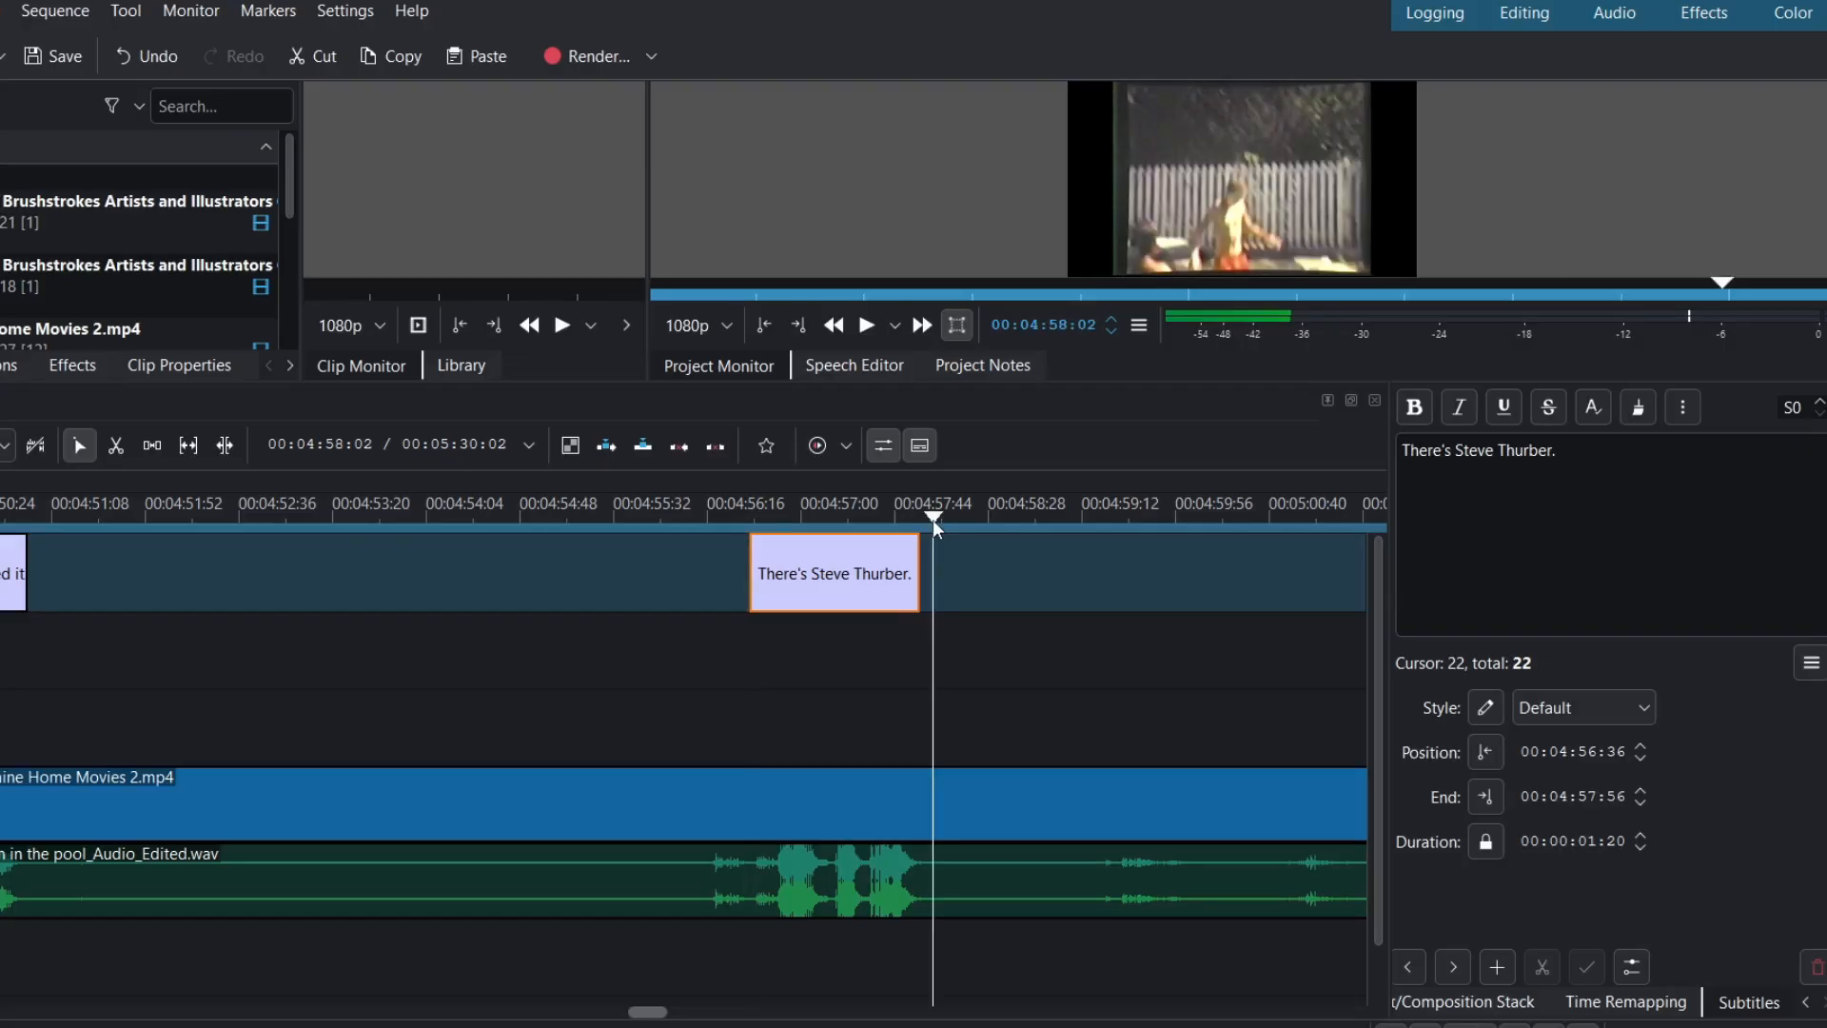
key(Left)
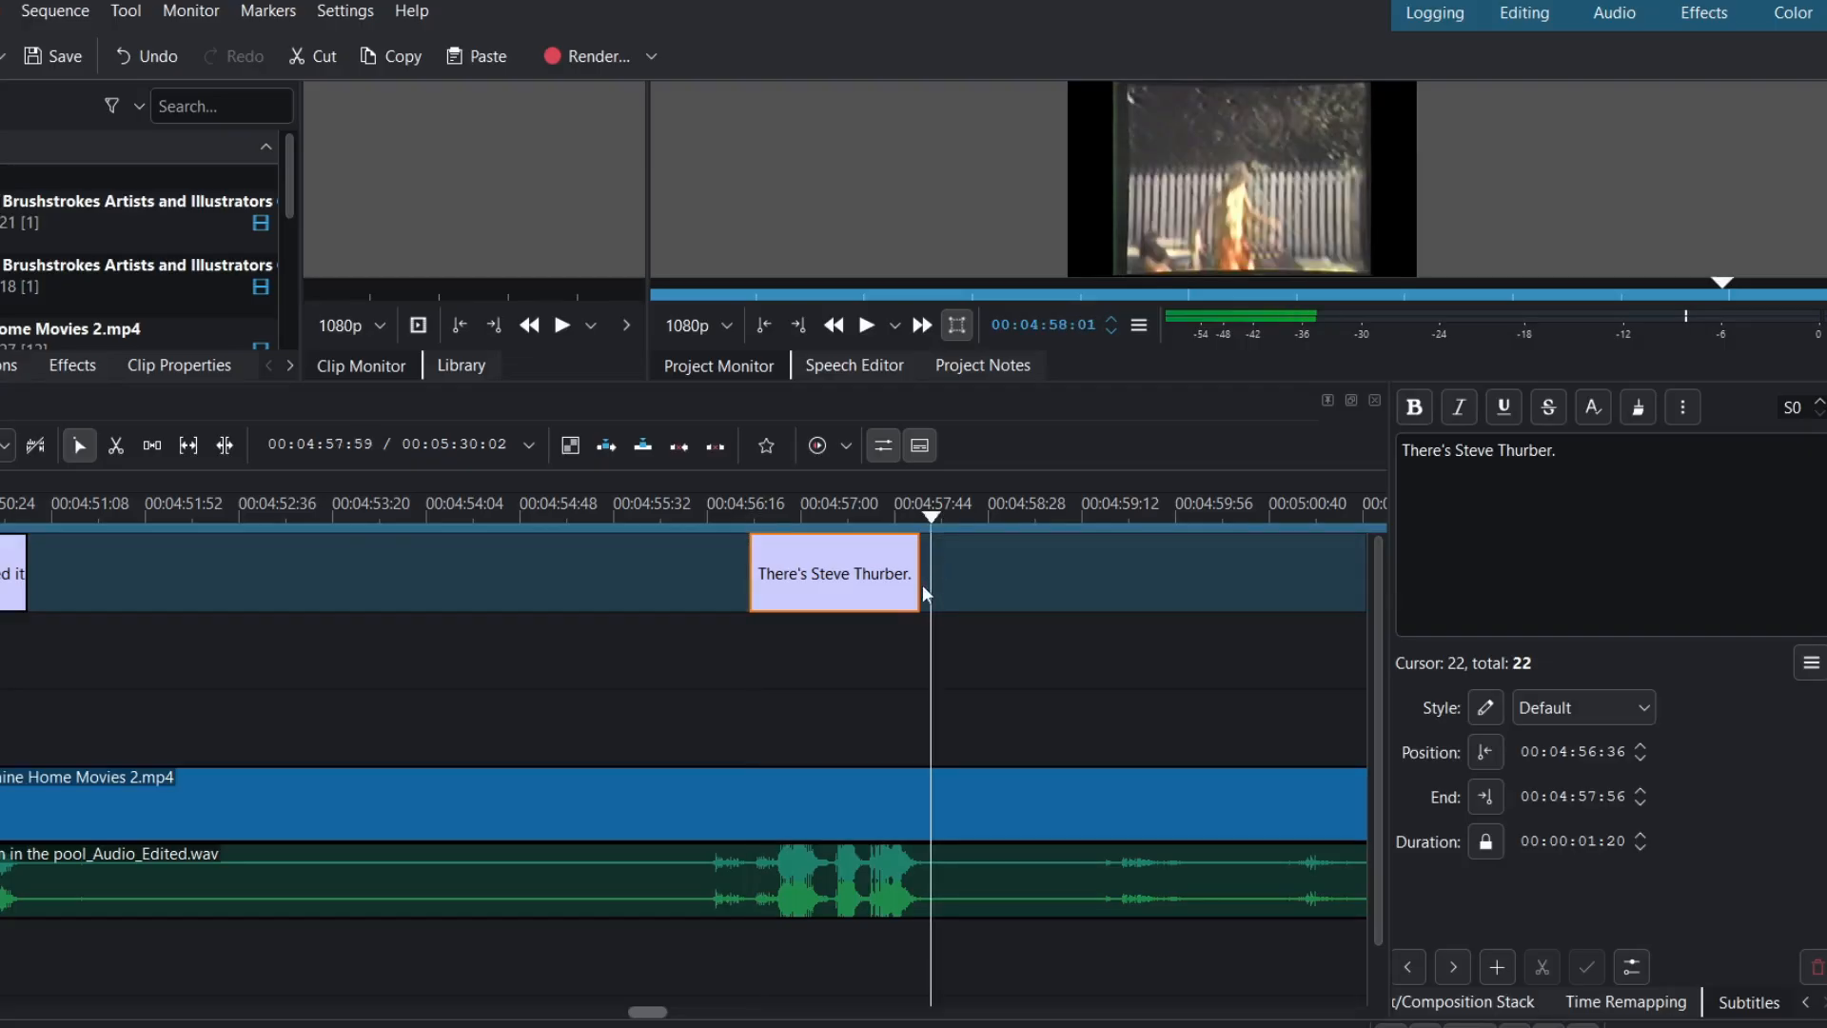
drag(931, 582, 933, 582)
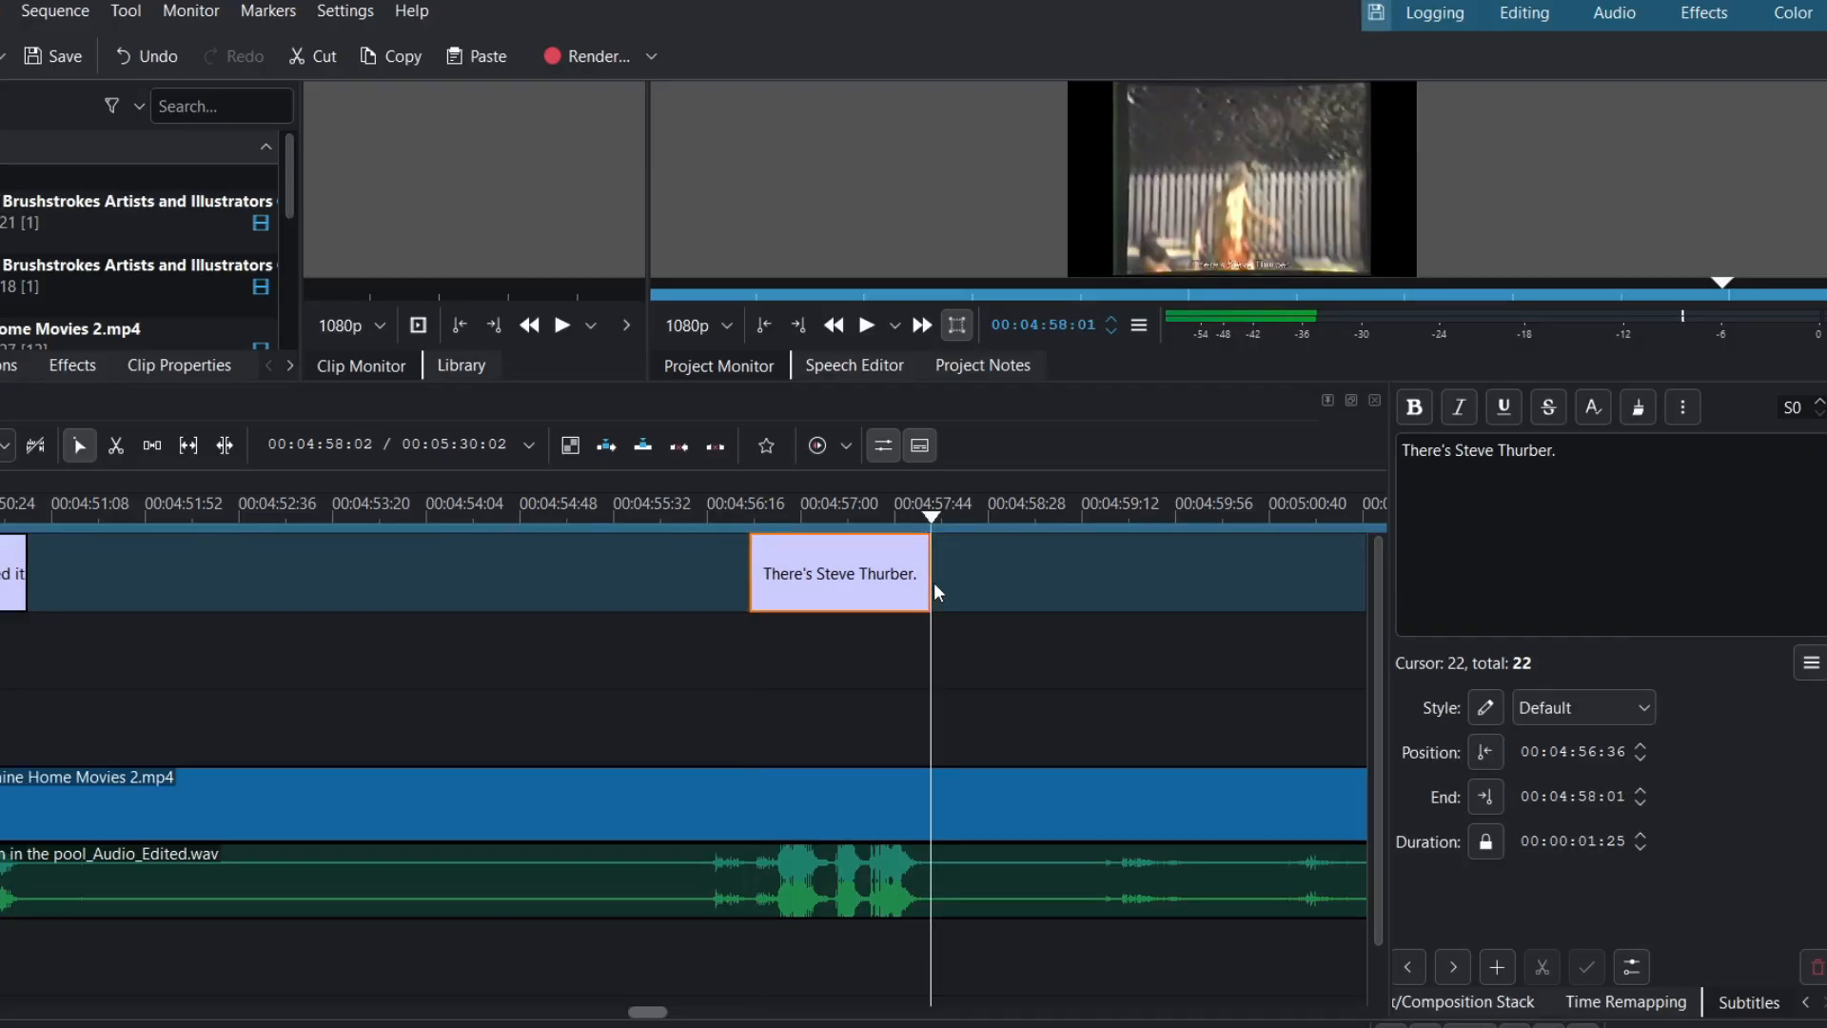
click(715, 515)
key(space)
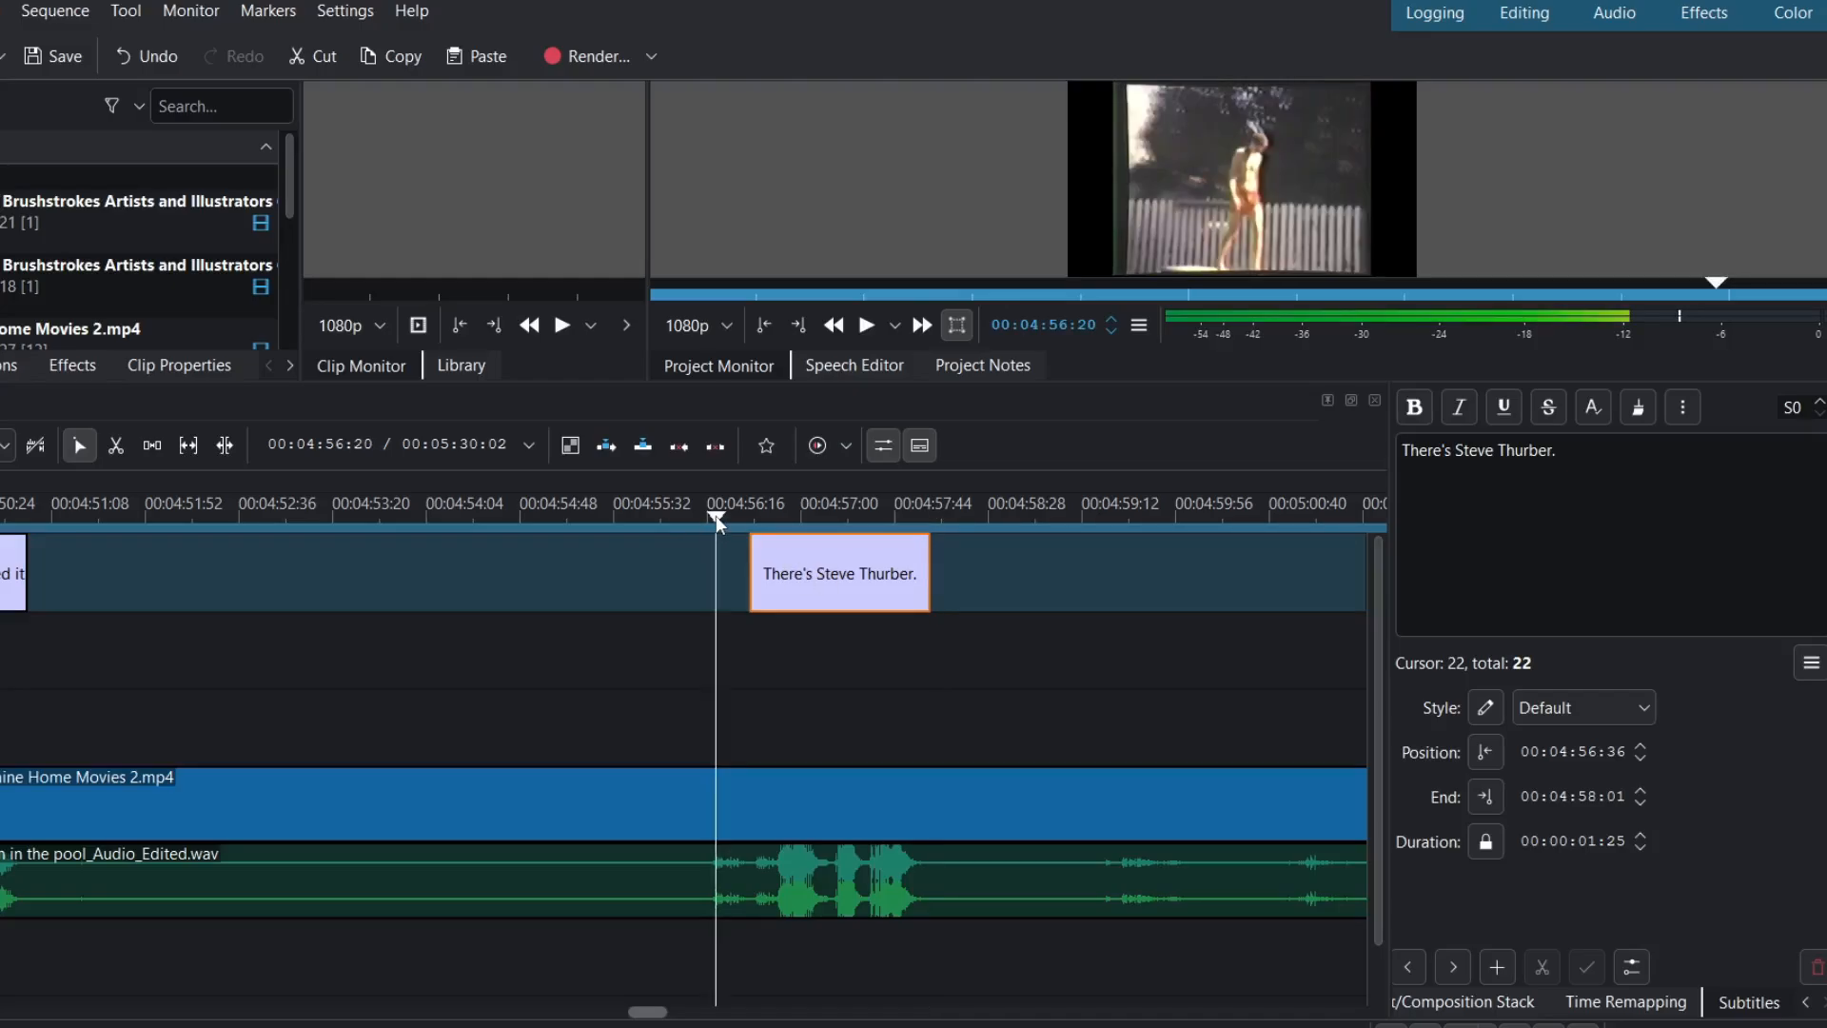
key(space)
- Retype the misheard 'errands and aft and son' caption with the parents' names and 'son.'
scroll(793, 653, down, 10)
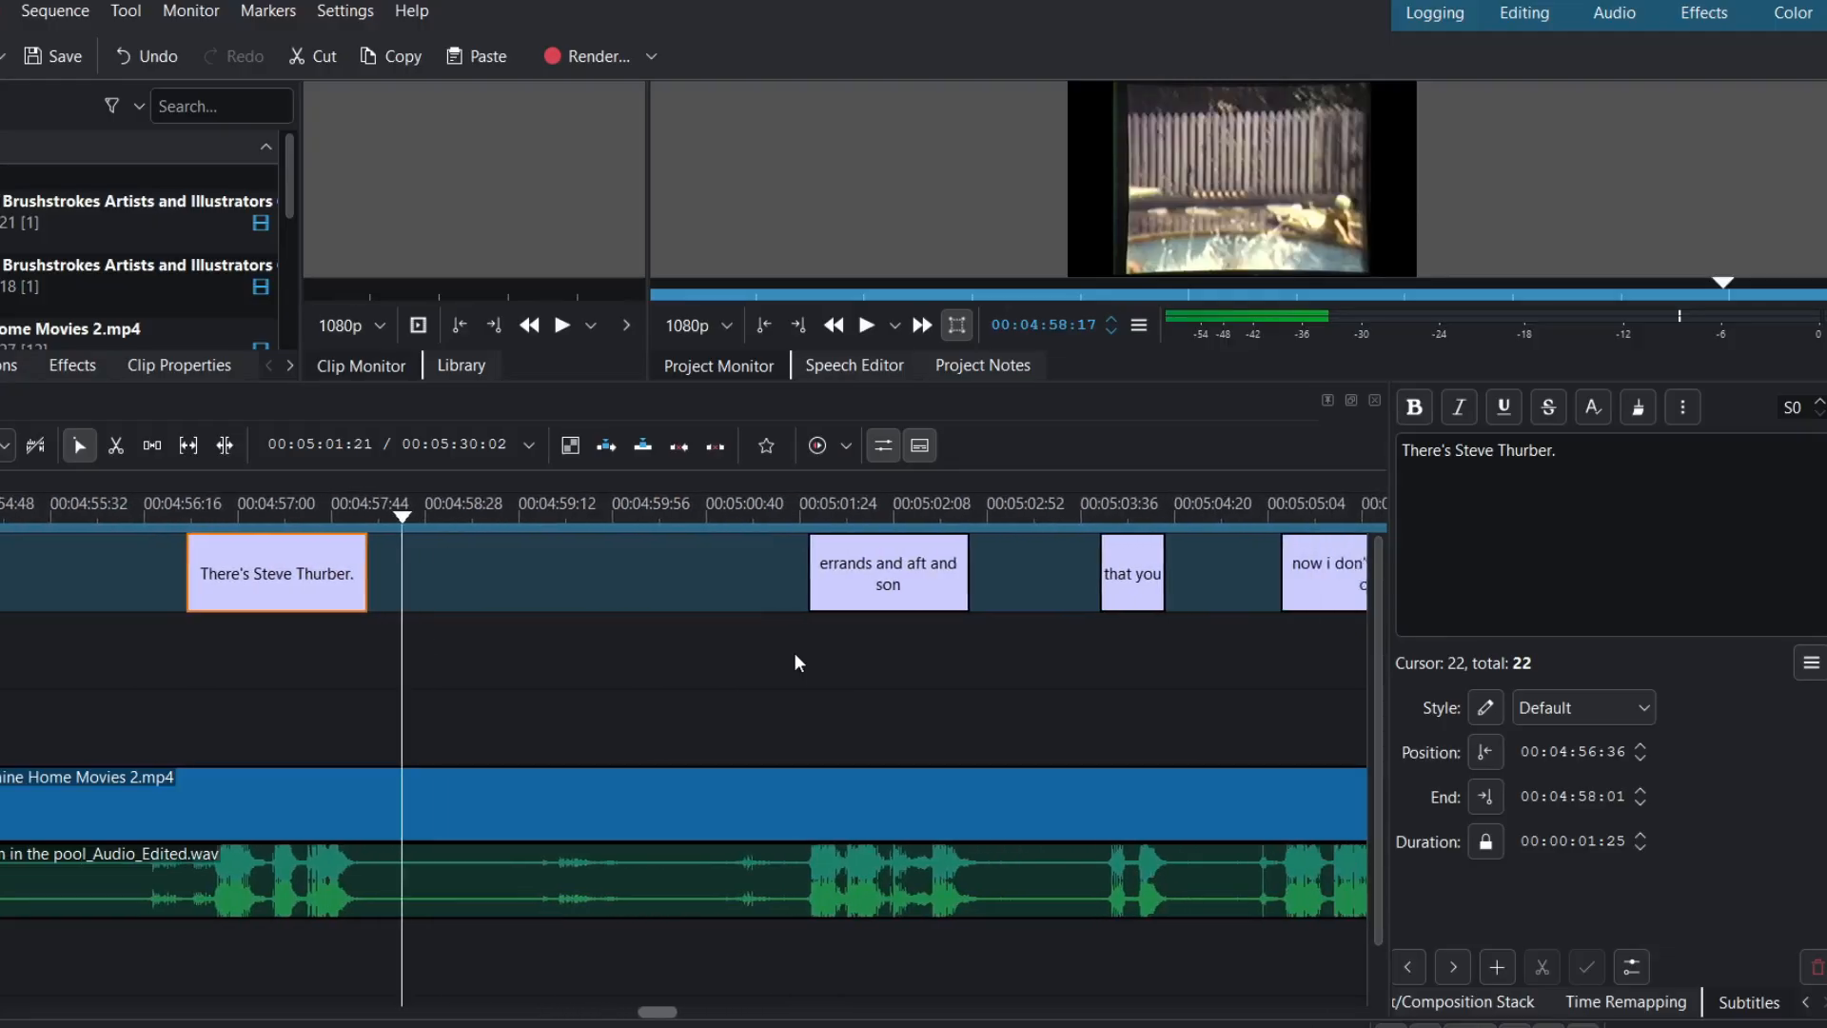
click(825, 598)
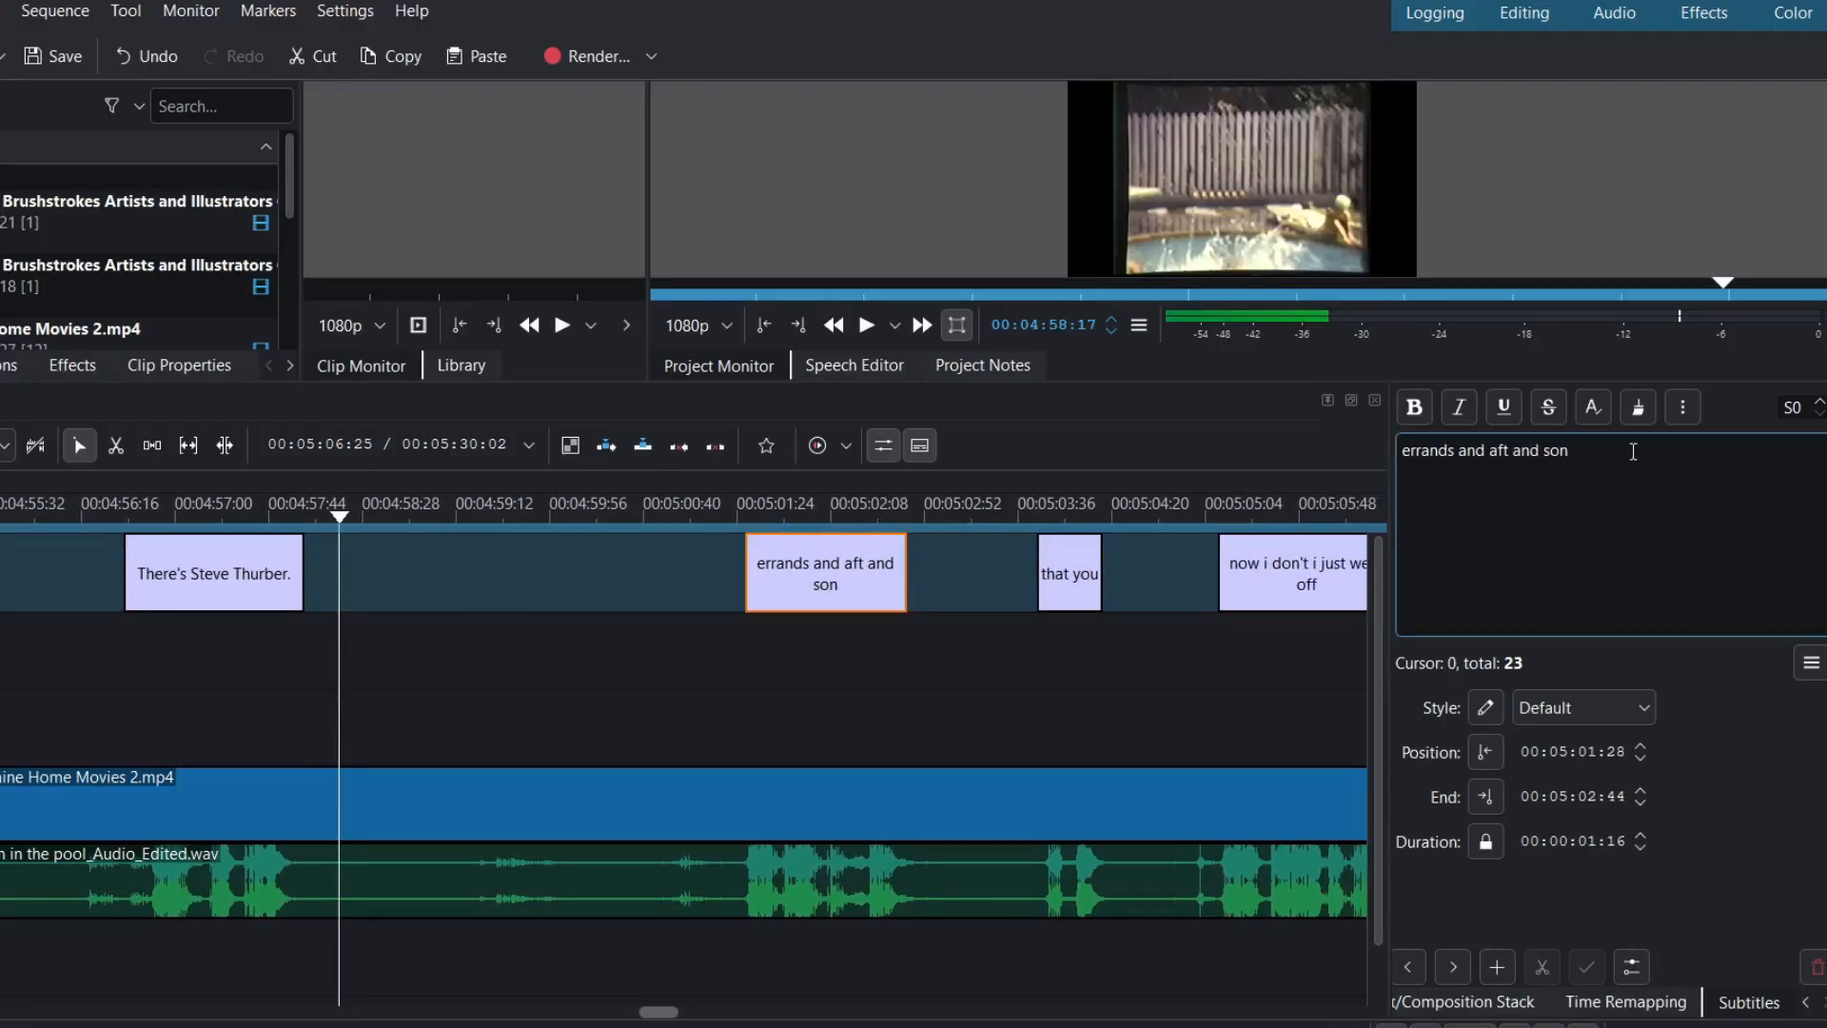
click(1583, 454)
key(BackSpace)
key(BackSpace)
key(BackSpace)
key(BackSpace)
key(BackSpace)
key(BackSpace)
key(BackSpace)
key(BackSpace)
key(BackSpace)
key(BackSpace)
key(BackSpace)
key(BackSpace)
key(BackSpace)
key(BackSpace)
key(BackSpace)
key(BackSpace)
key(BackSpace)
key(BackSpace)
key(BackSpace)
key(BackSpace)
text(E)
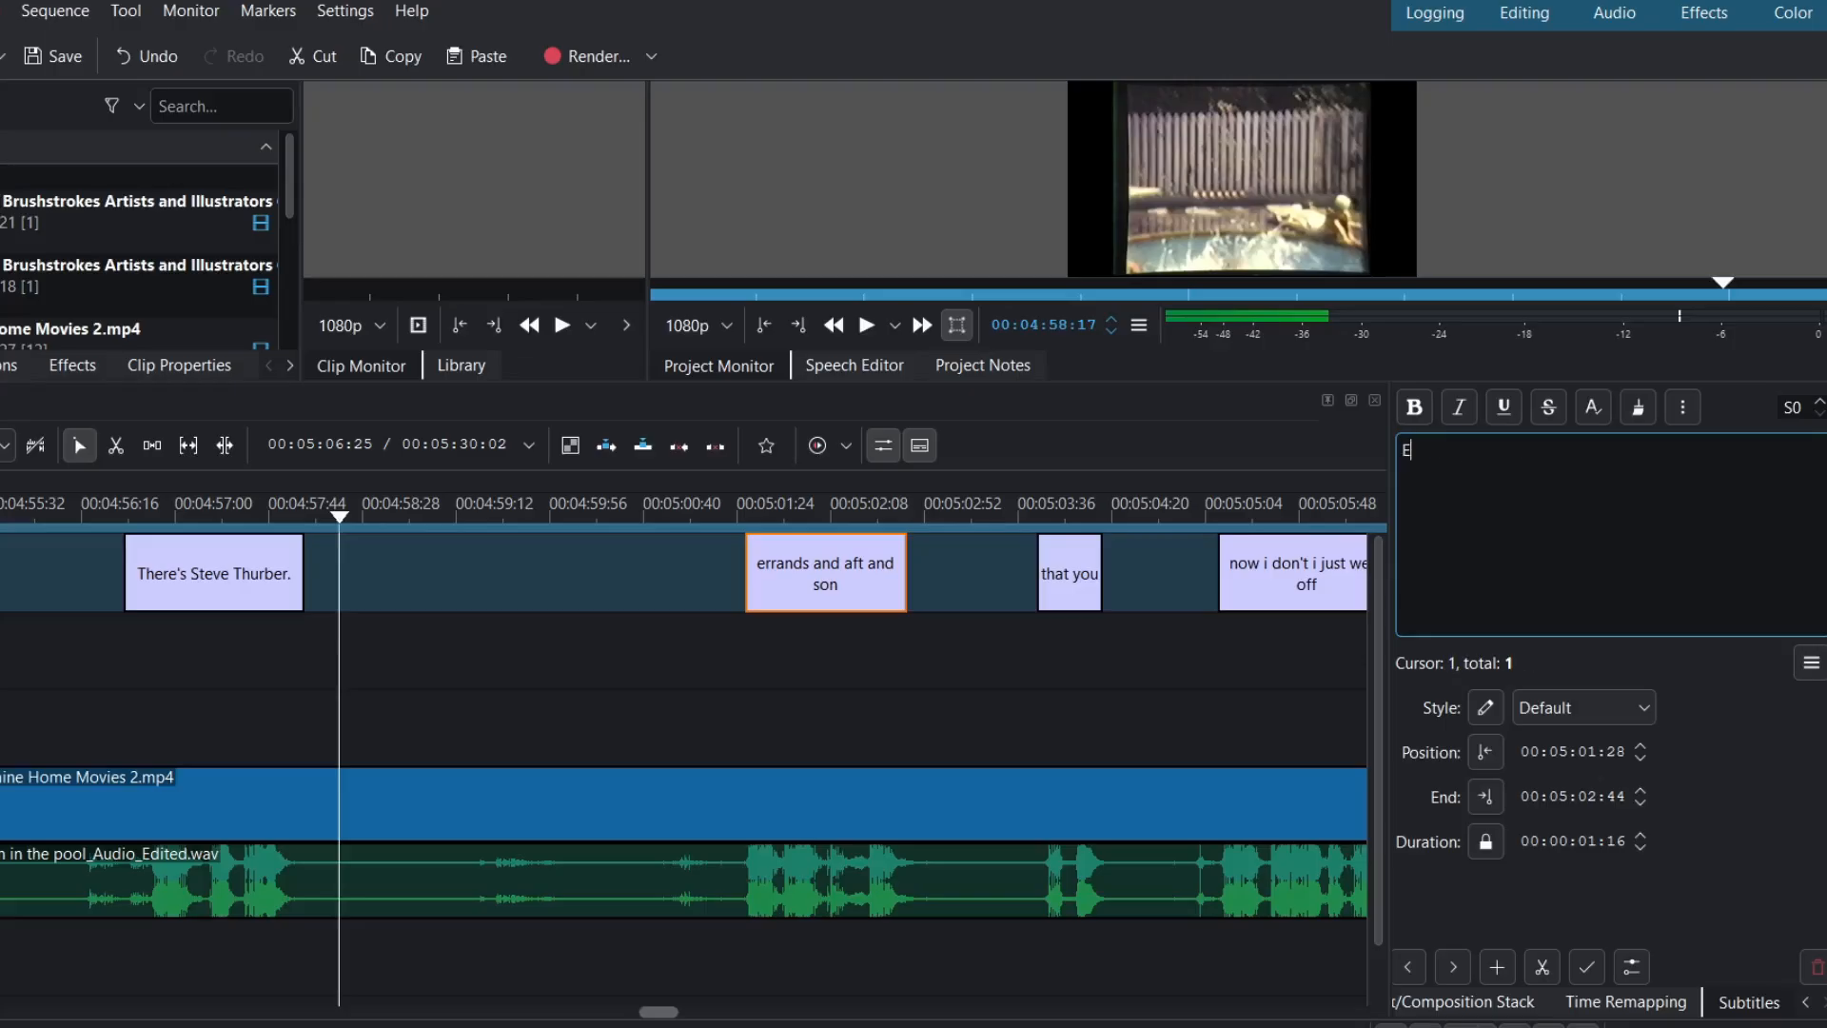
text(rin's and Afton's)
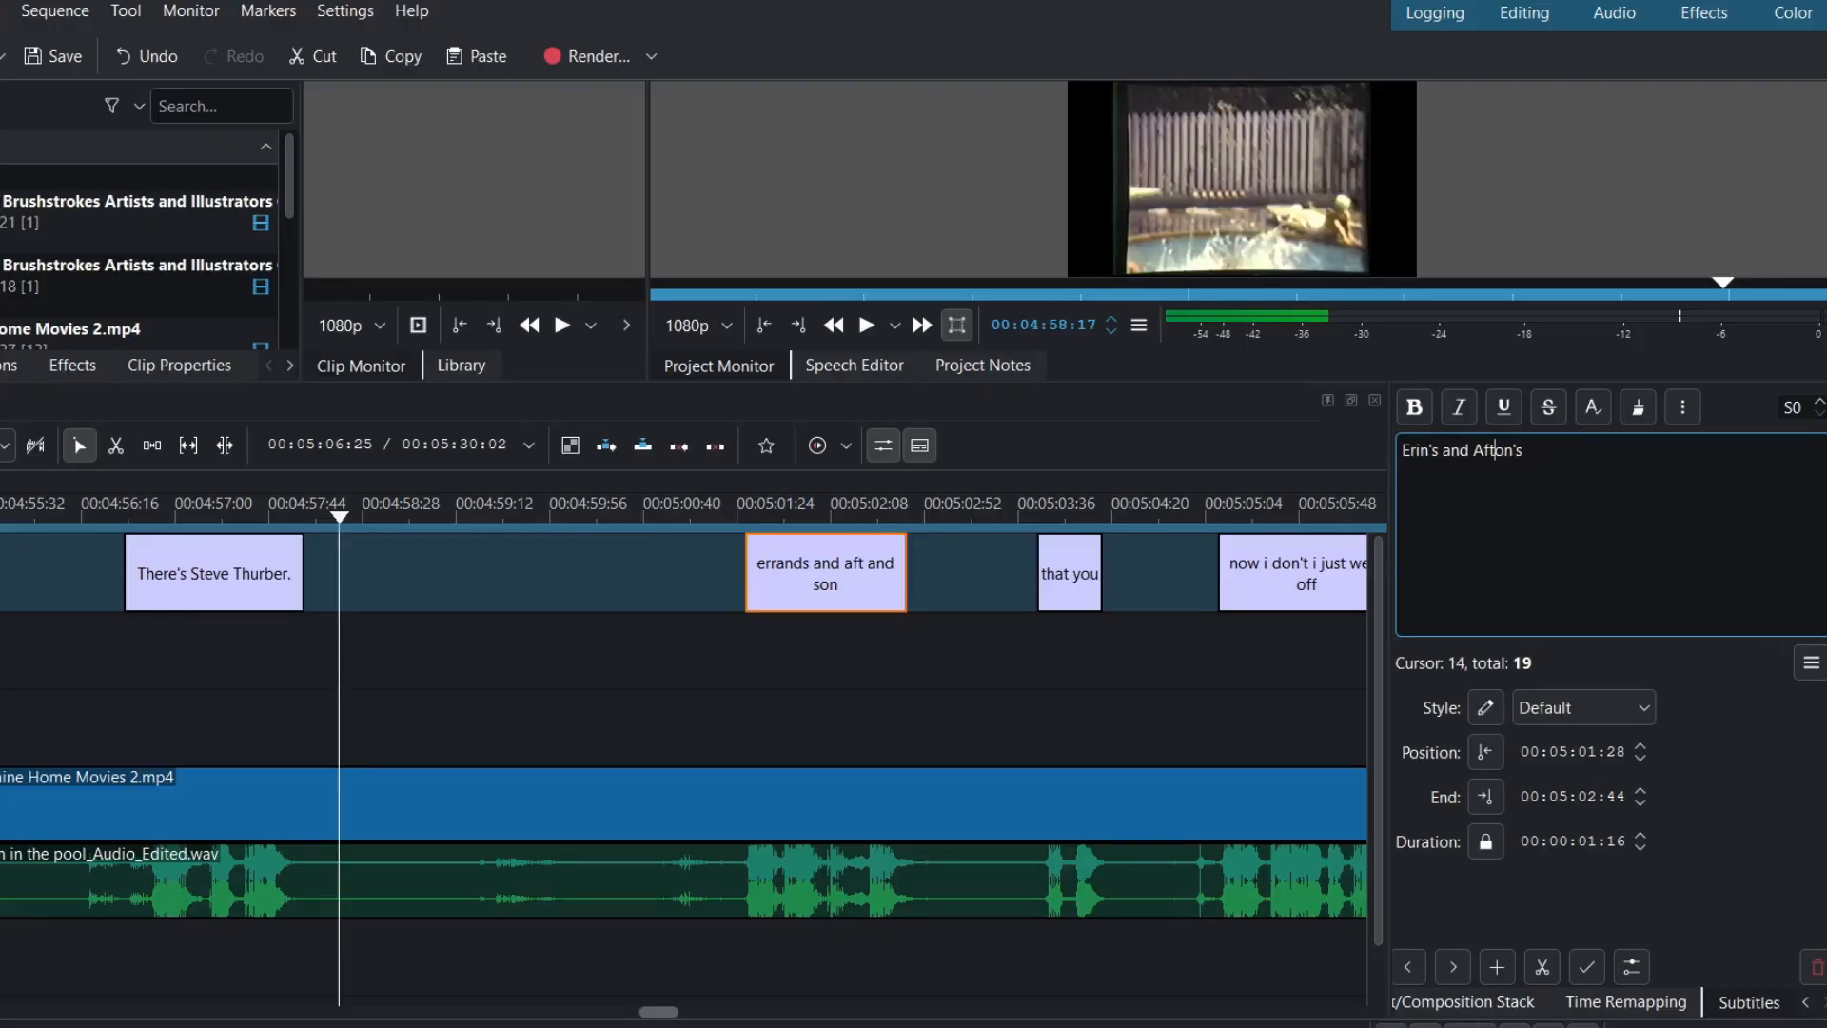
key(Left)
key(Left)
key(Left)
key(Left)
key(BackSpace)
key(BackSpace)
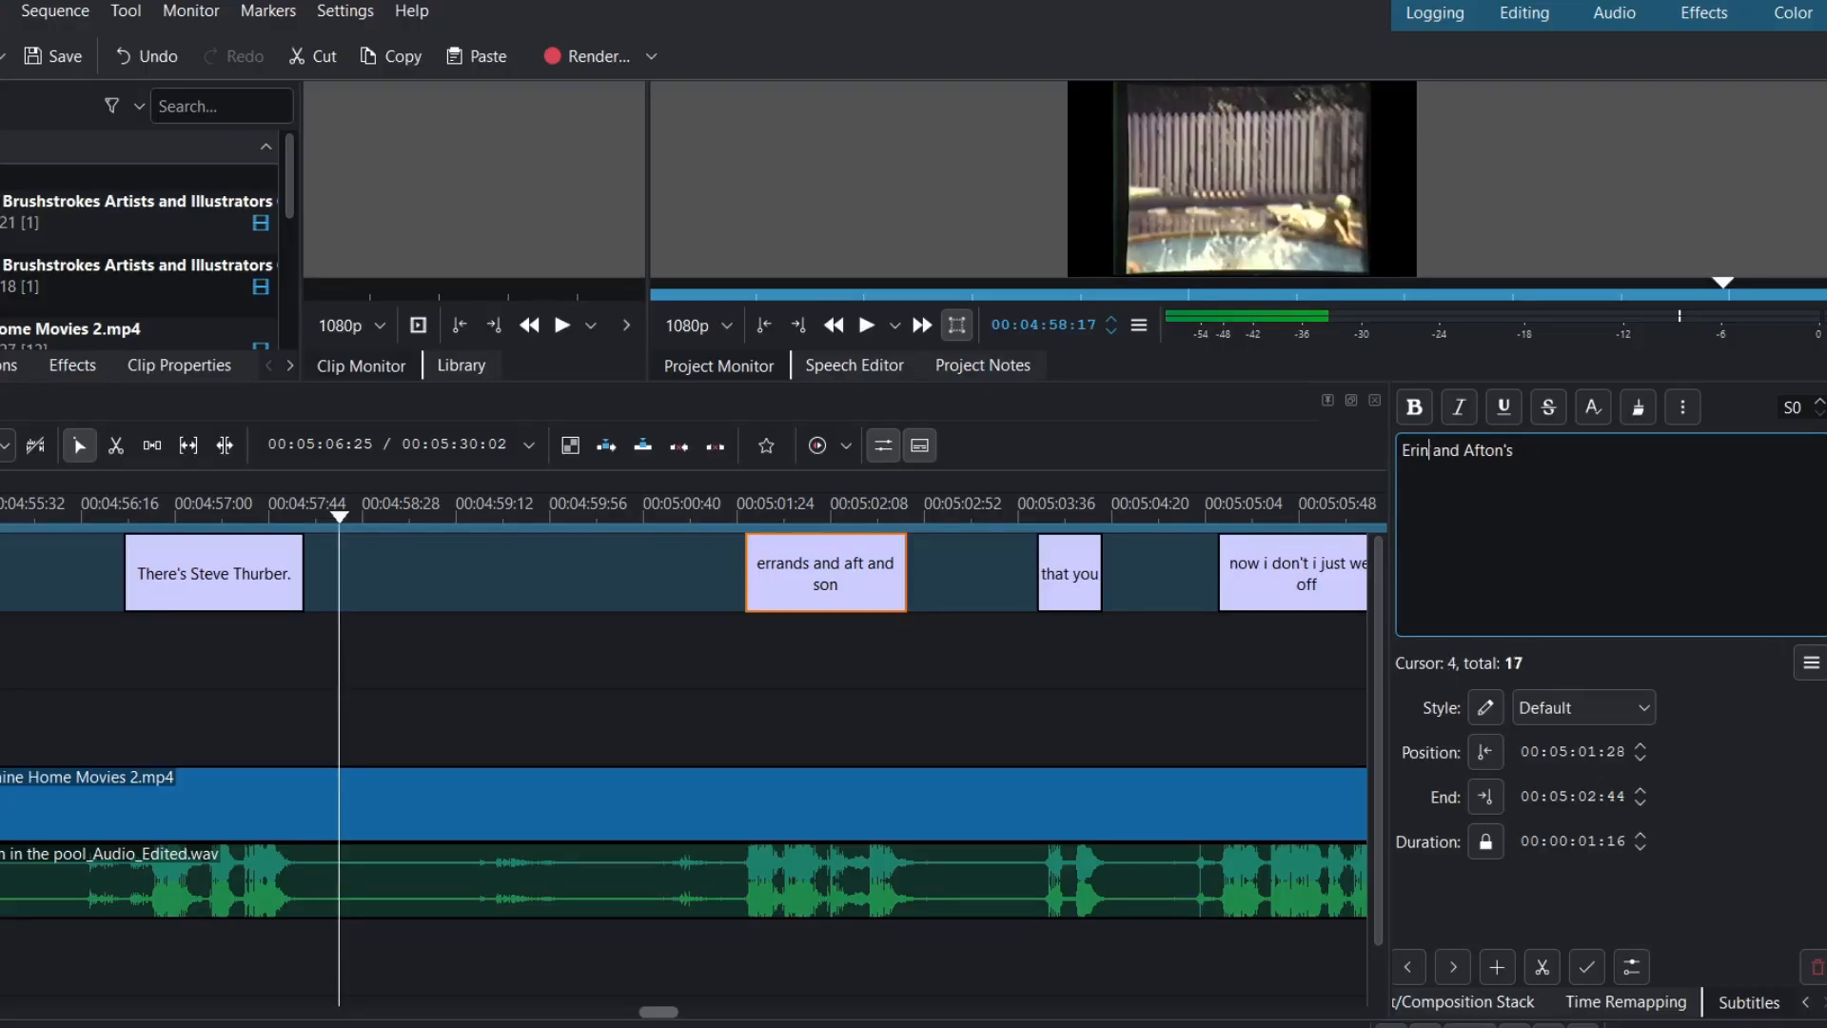
key(Right)
key(Right)
key(Right)
key(Right)
key(Right)
key(Right)
key(Right)
key(Right)
text(on.)
- Move the caption's start back to 00:05:01:22 and replay it
click(734, 527)
key(Left)
mouse_move(748, 575)
mouse_down()
mouse_move(721, 571)
mouse_move(734, 561)
mouse_up()
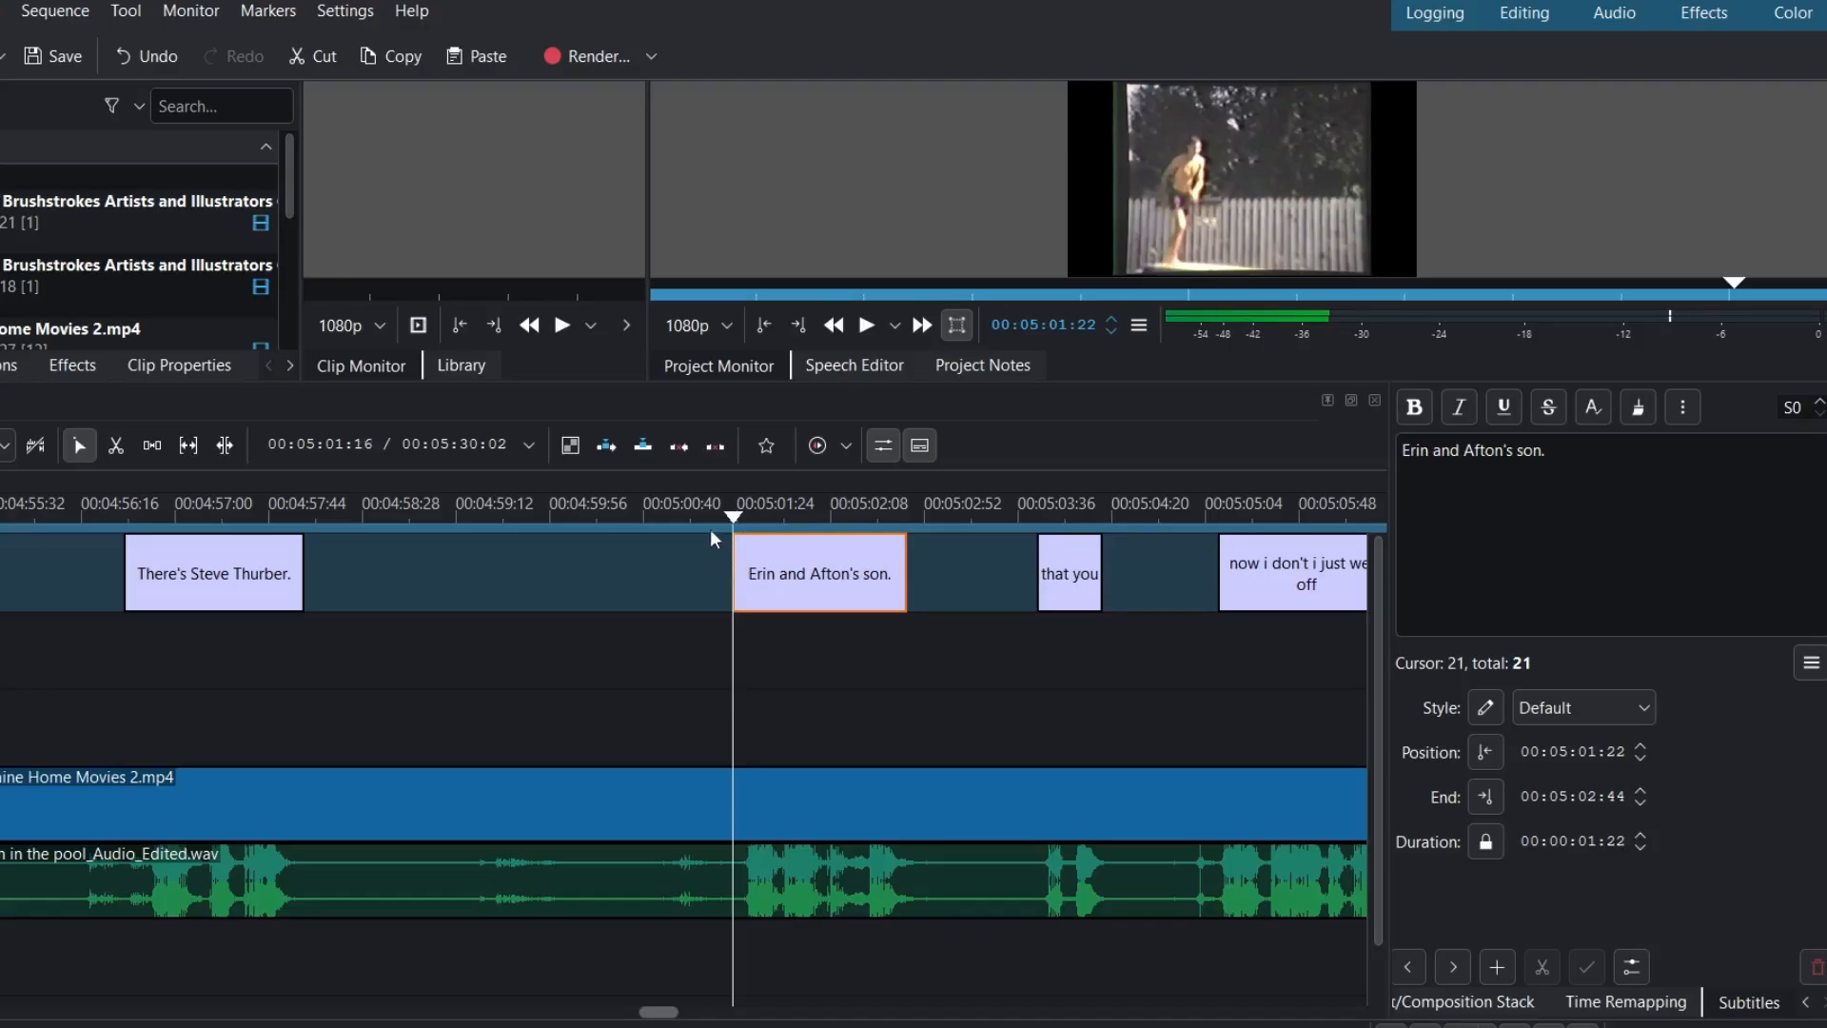
key(space)
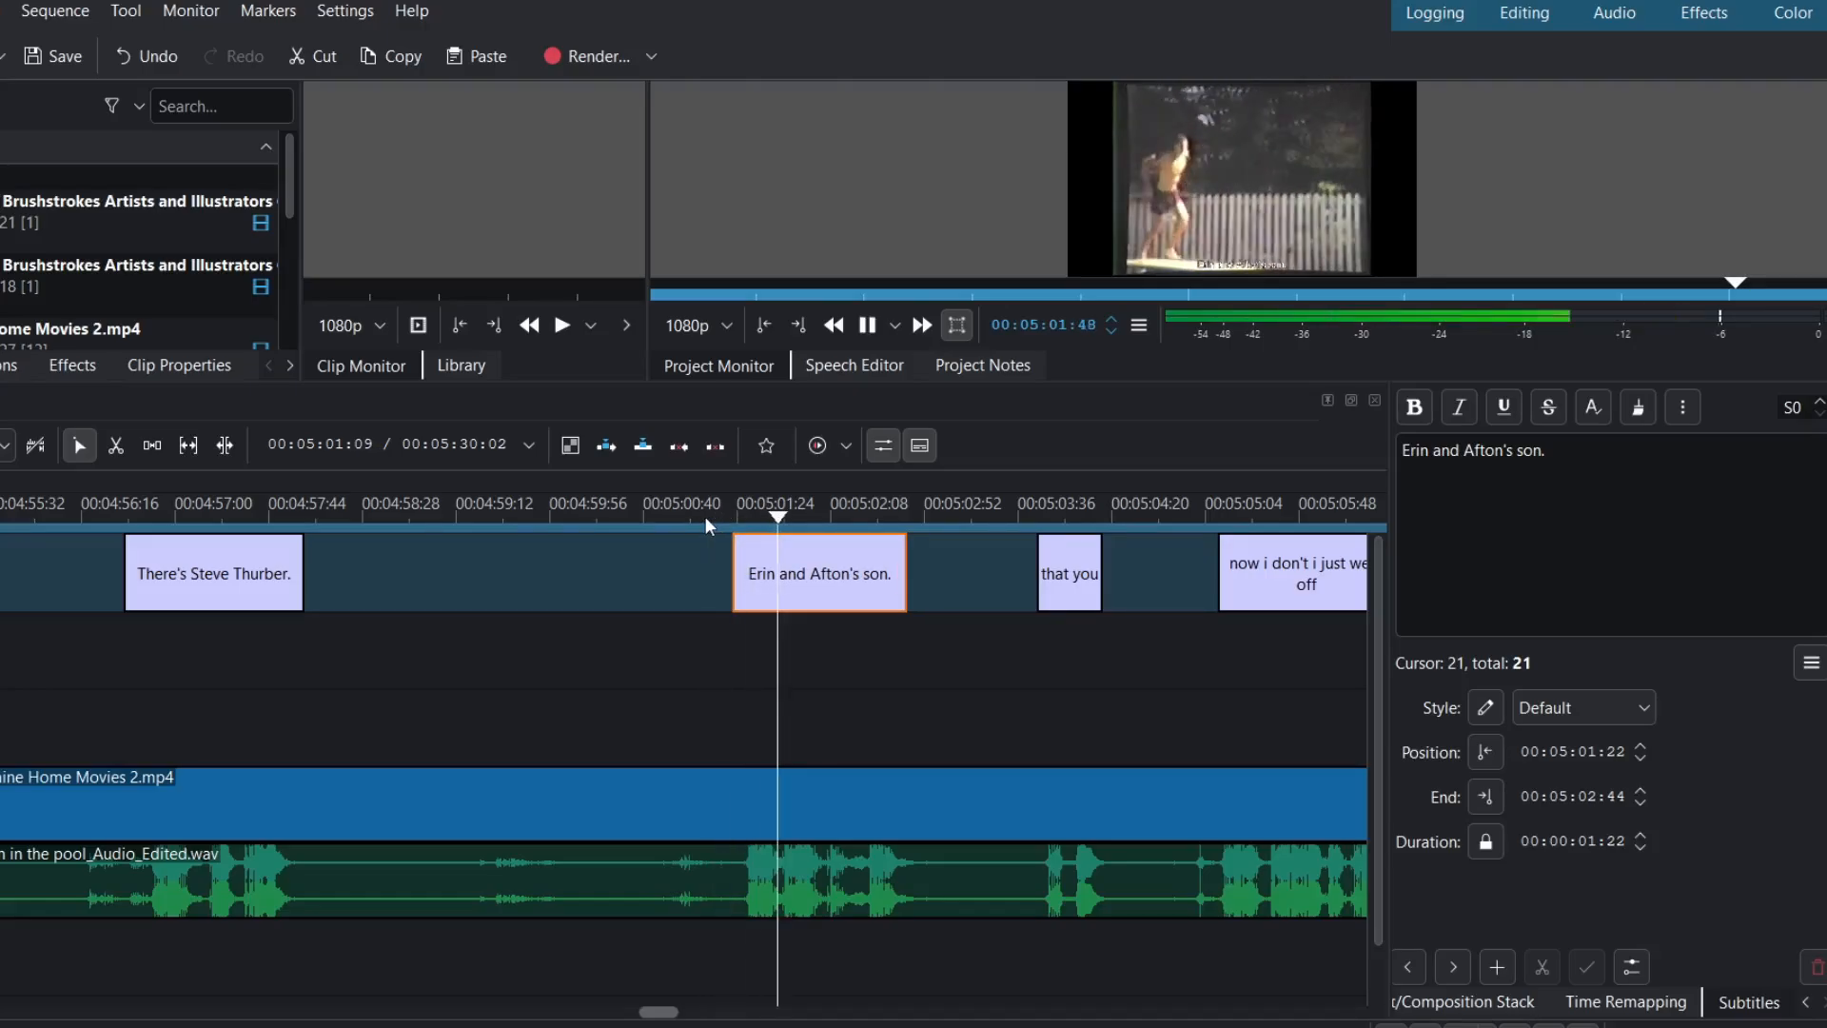
key(space)
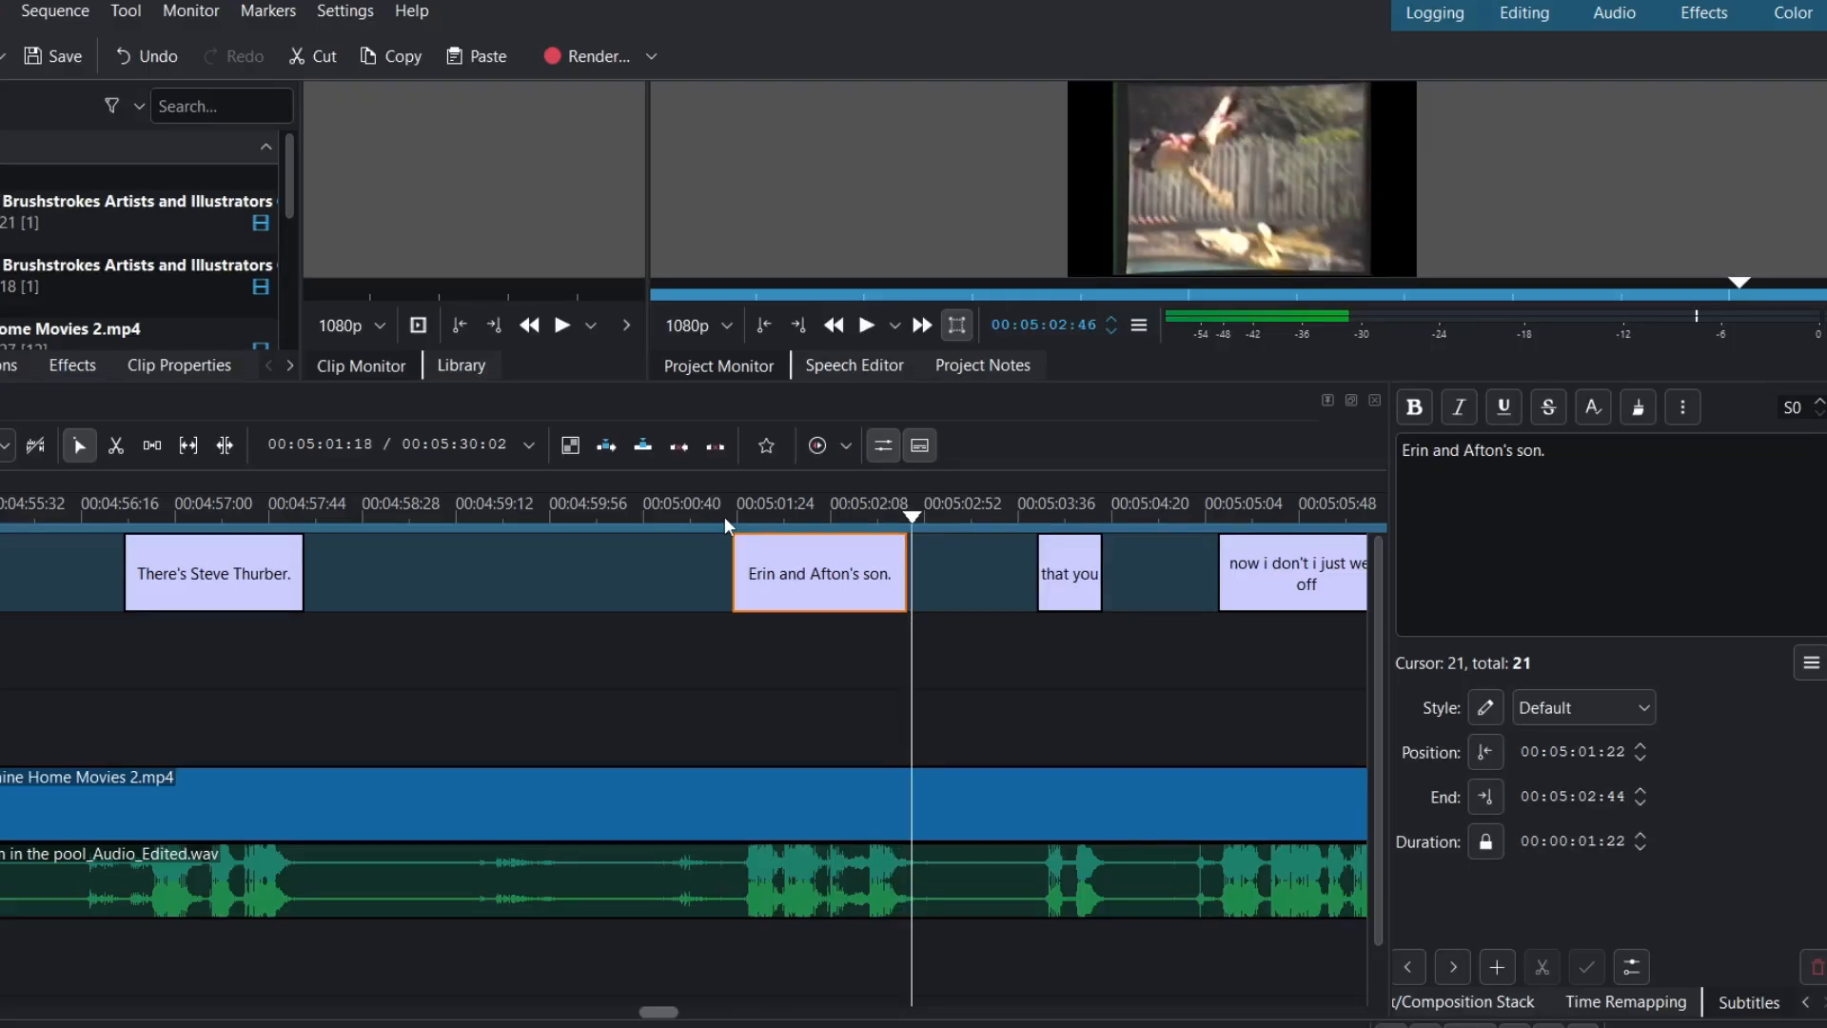
click(723, 516)
key(space)
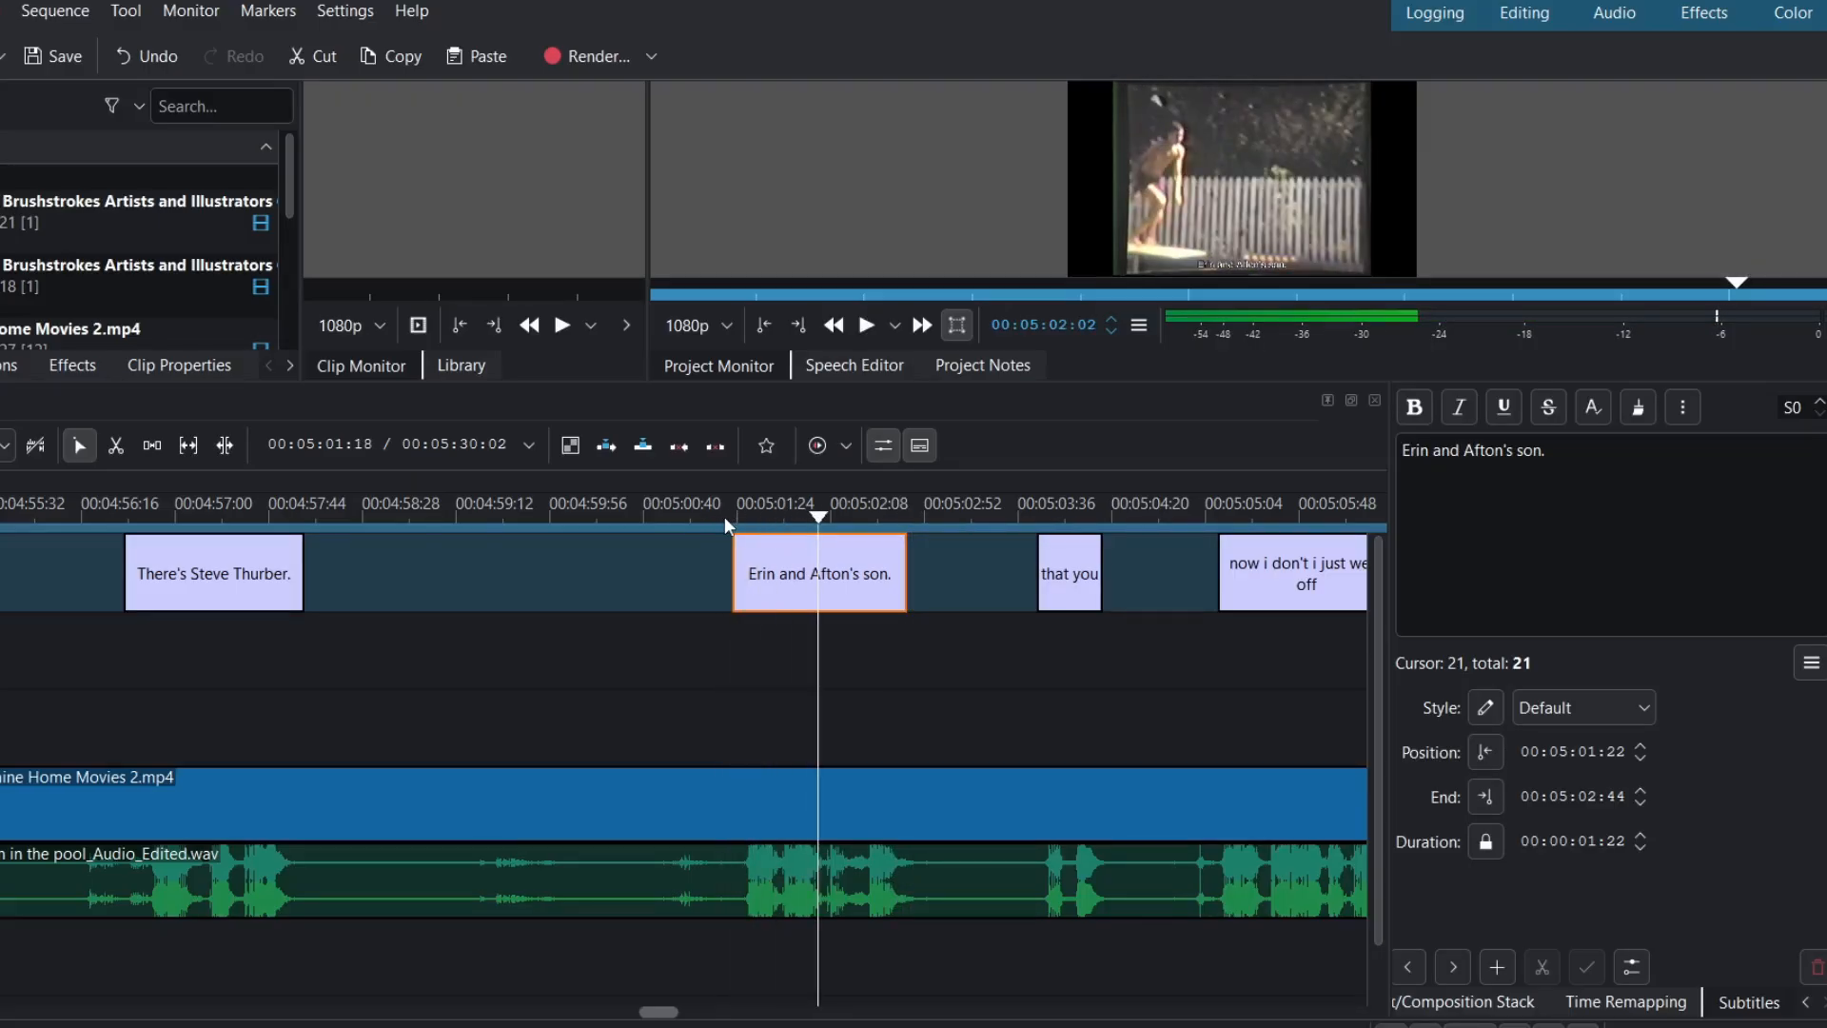
- Add a possessive 's after the first name in the caption text
click(1429, 459)
click(1431, 453)
text('s)
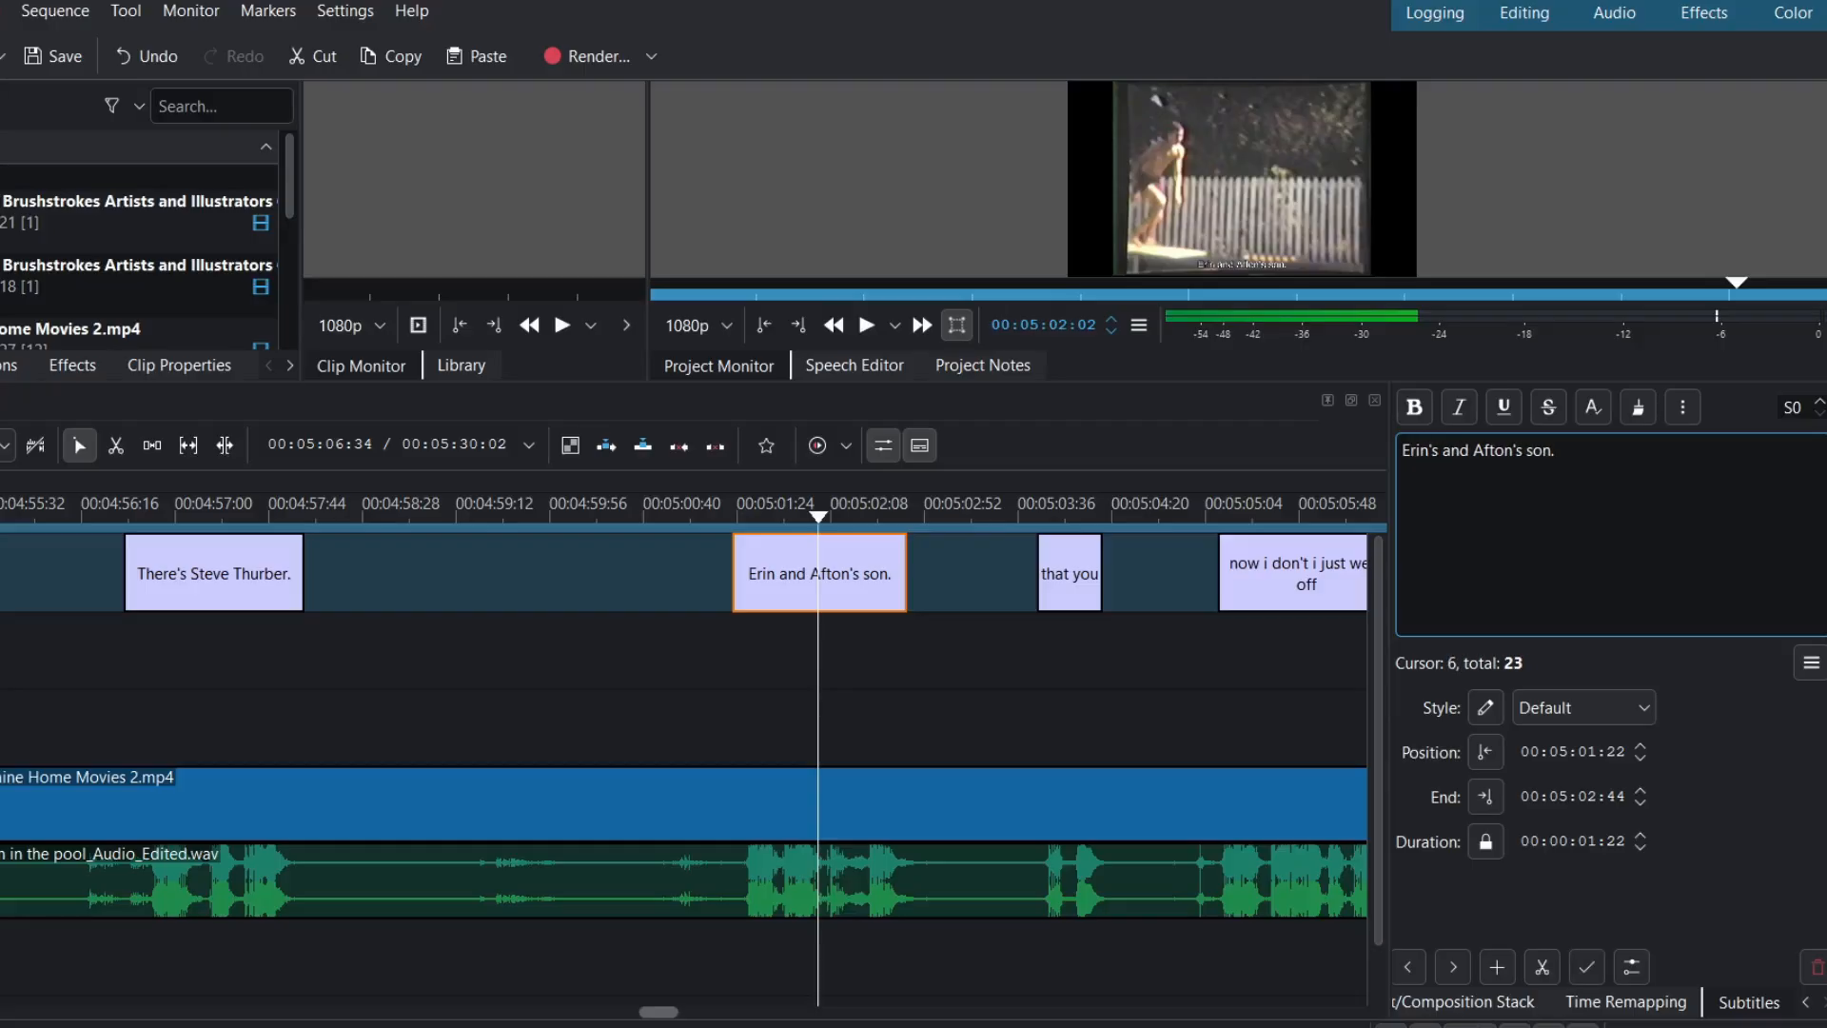
click(733, 519)
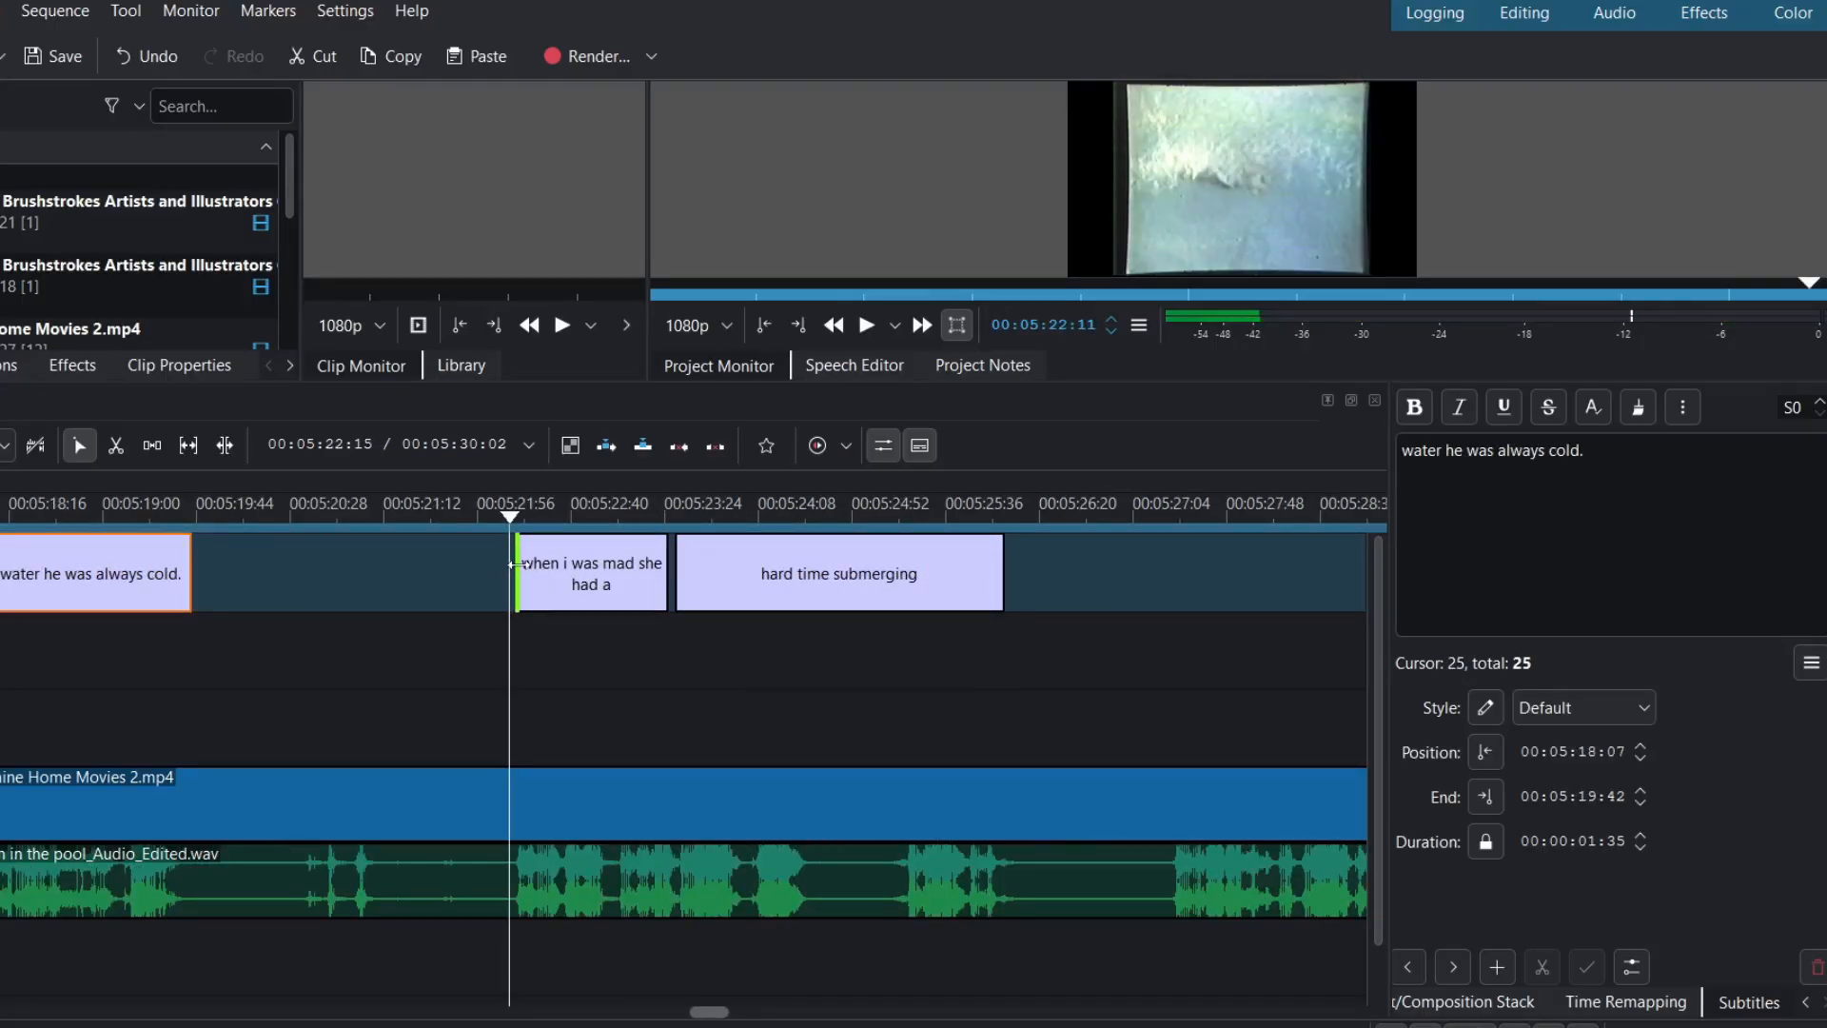
- Start the 'when i was mad she had a' caption slightly earlier and preview it
drag(515, 563, 511, 576)
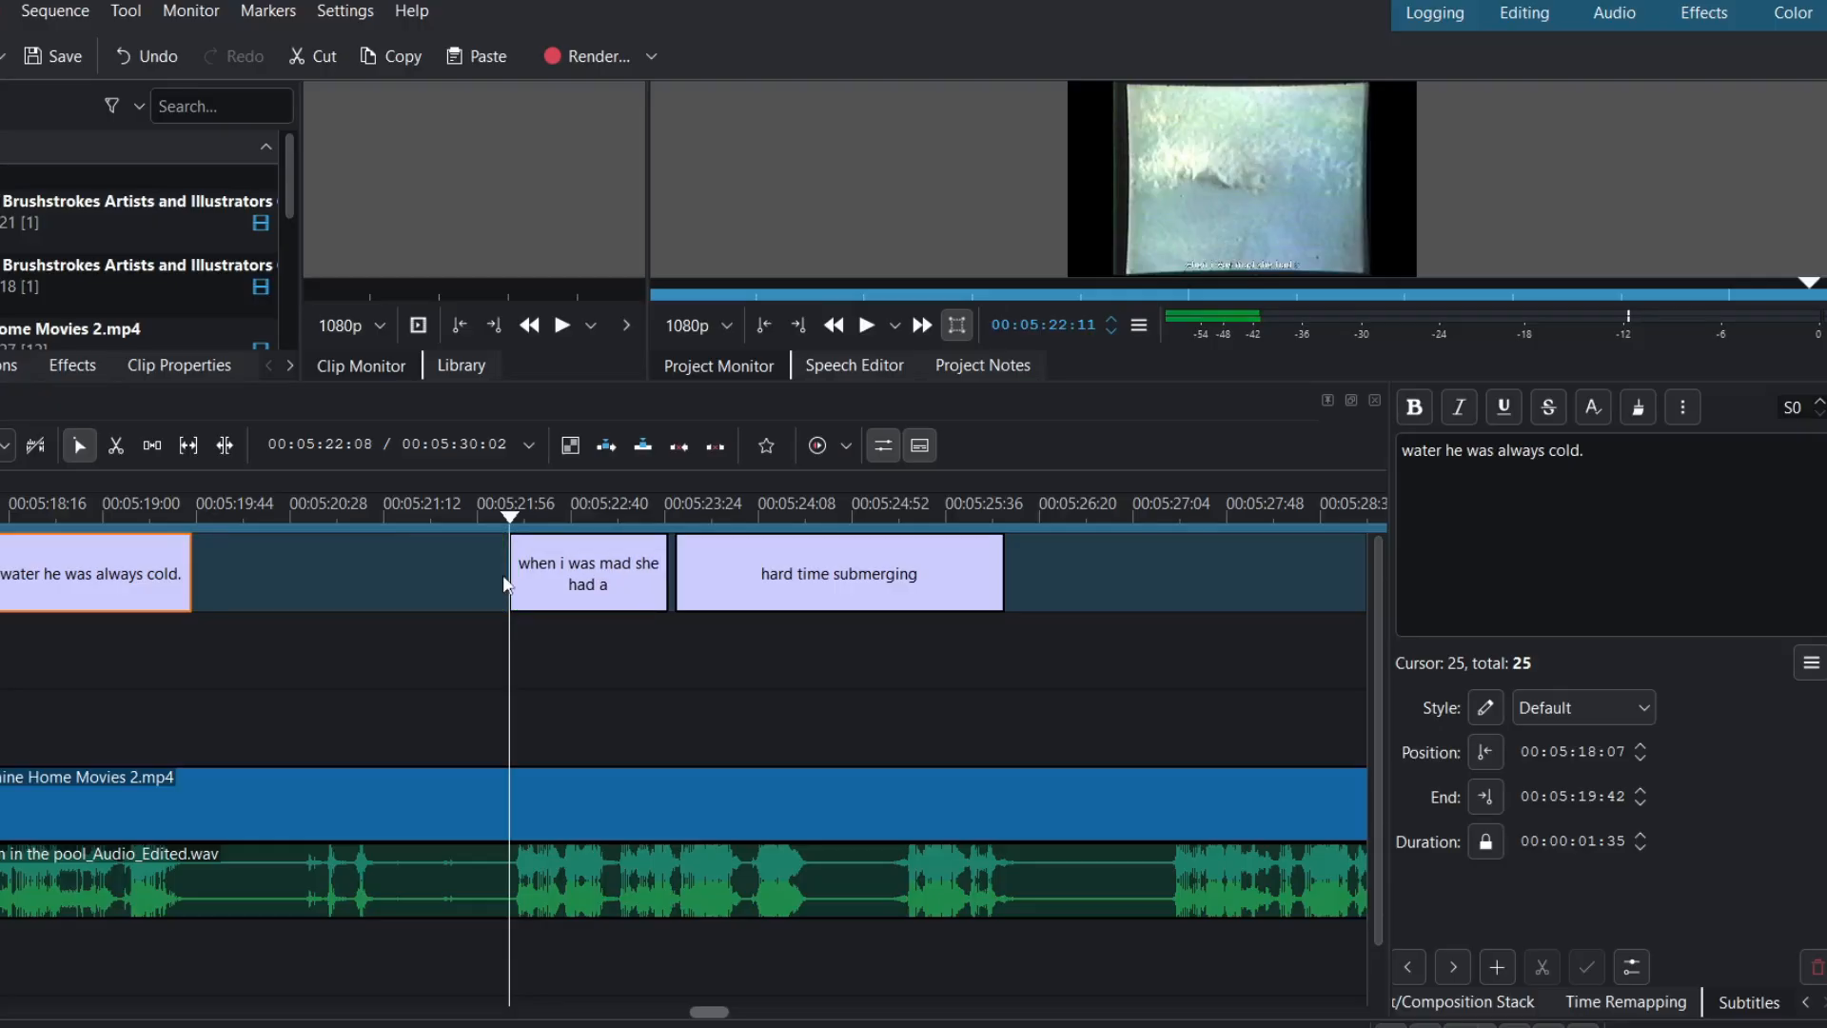
click(468, 516)
key(space)
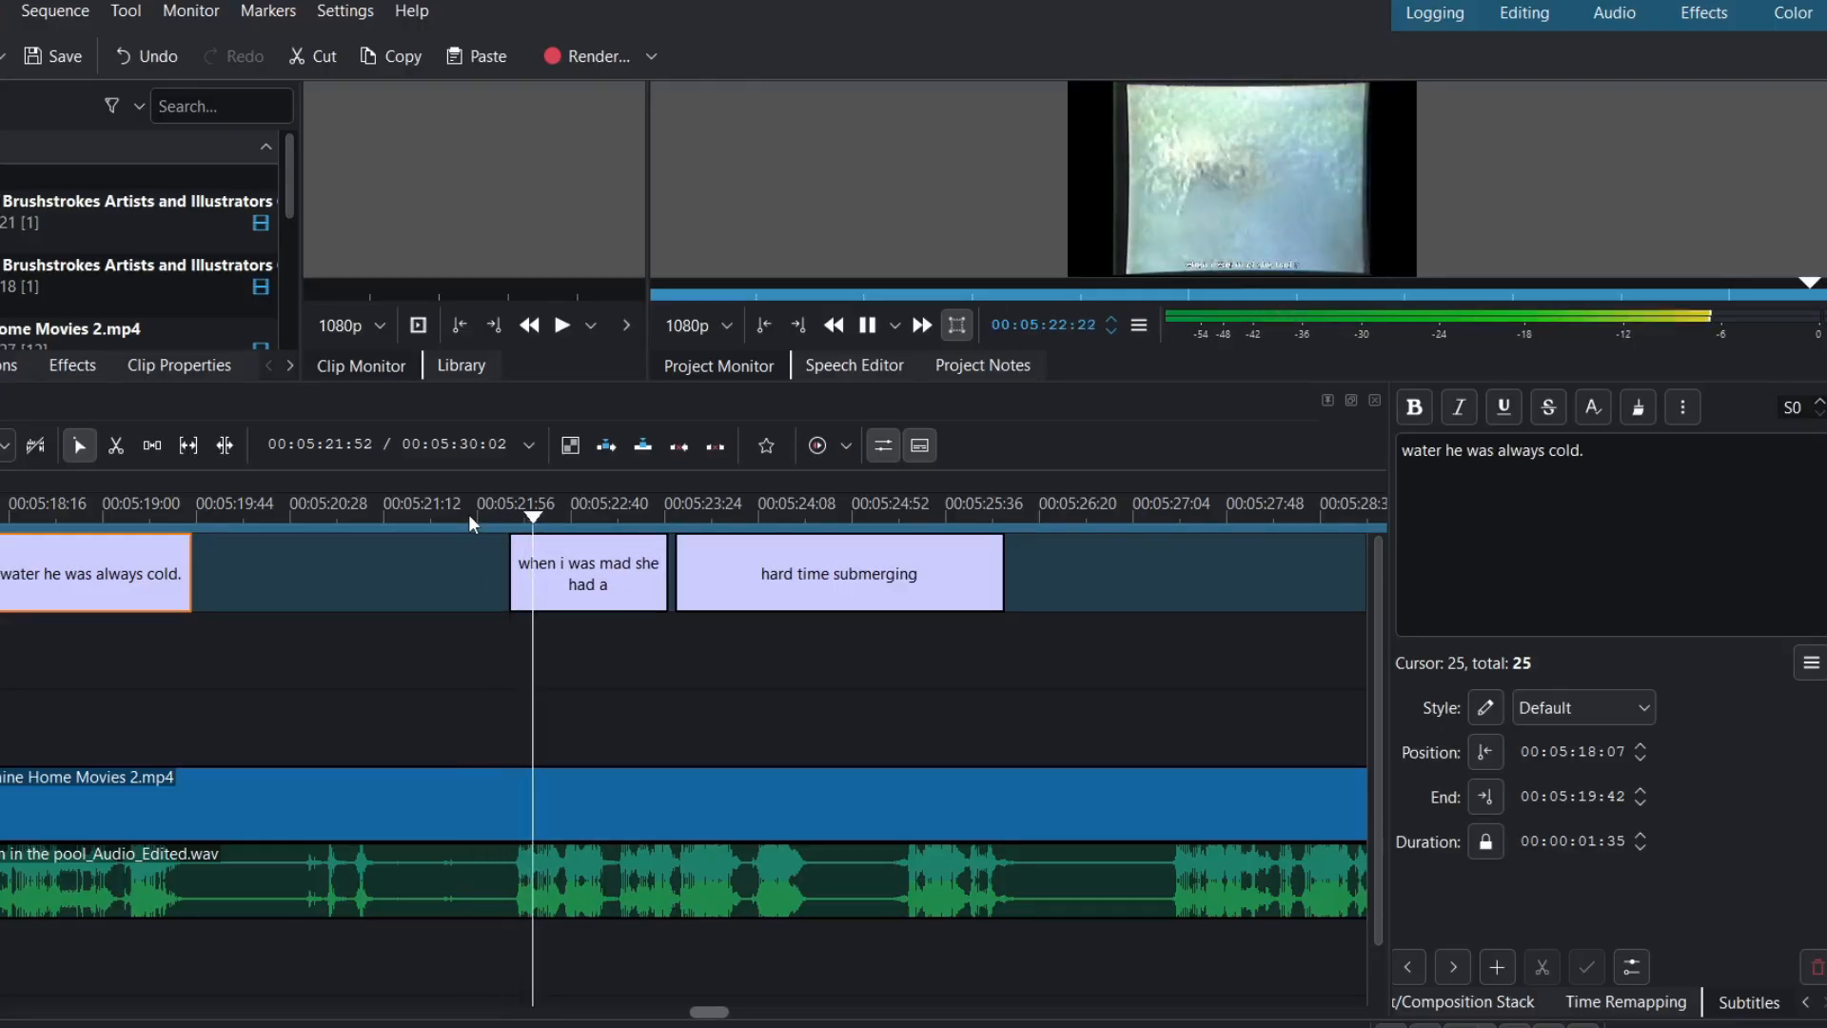
key(space)
- Replace 'when i was mad' with 'That was' plus the swimmer's name, then play back
click(540, 570)
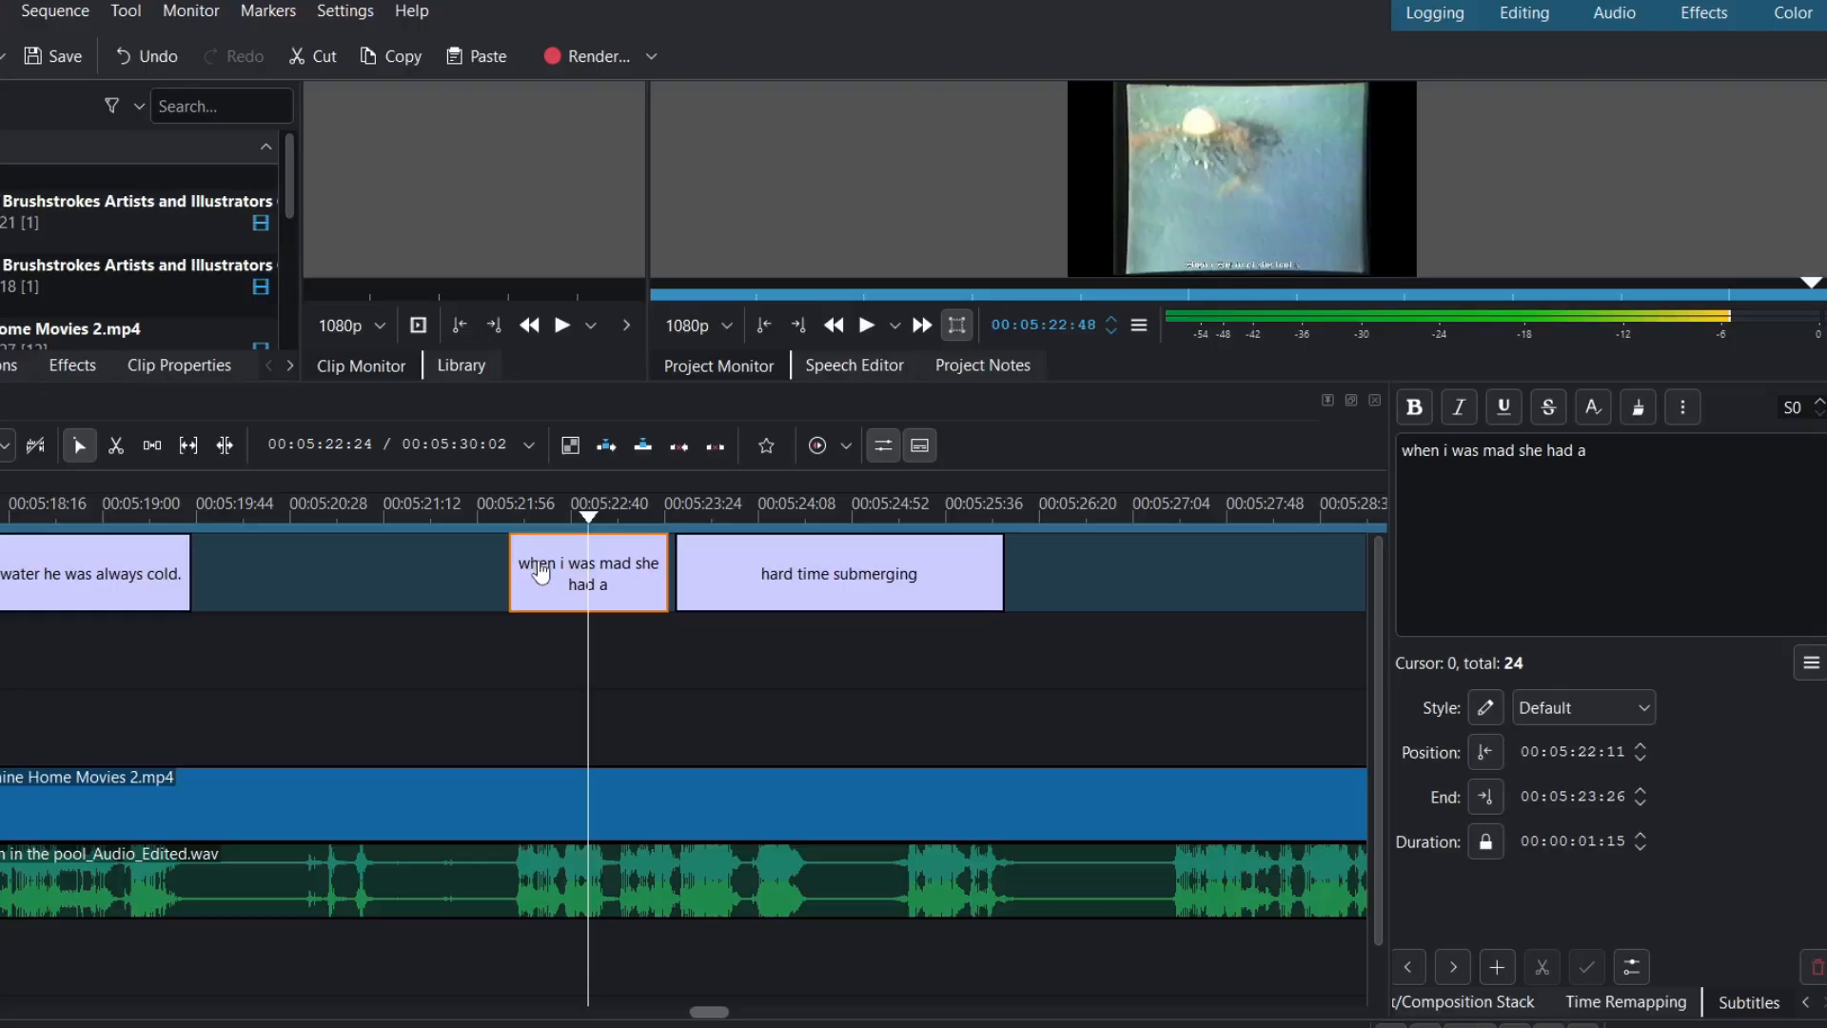
click(1626, 438)
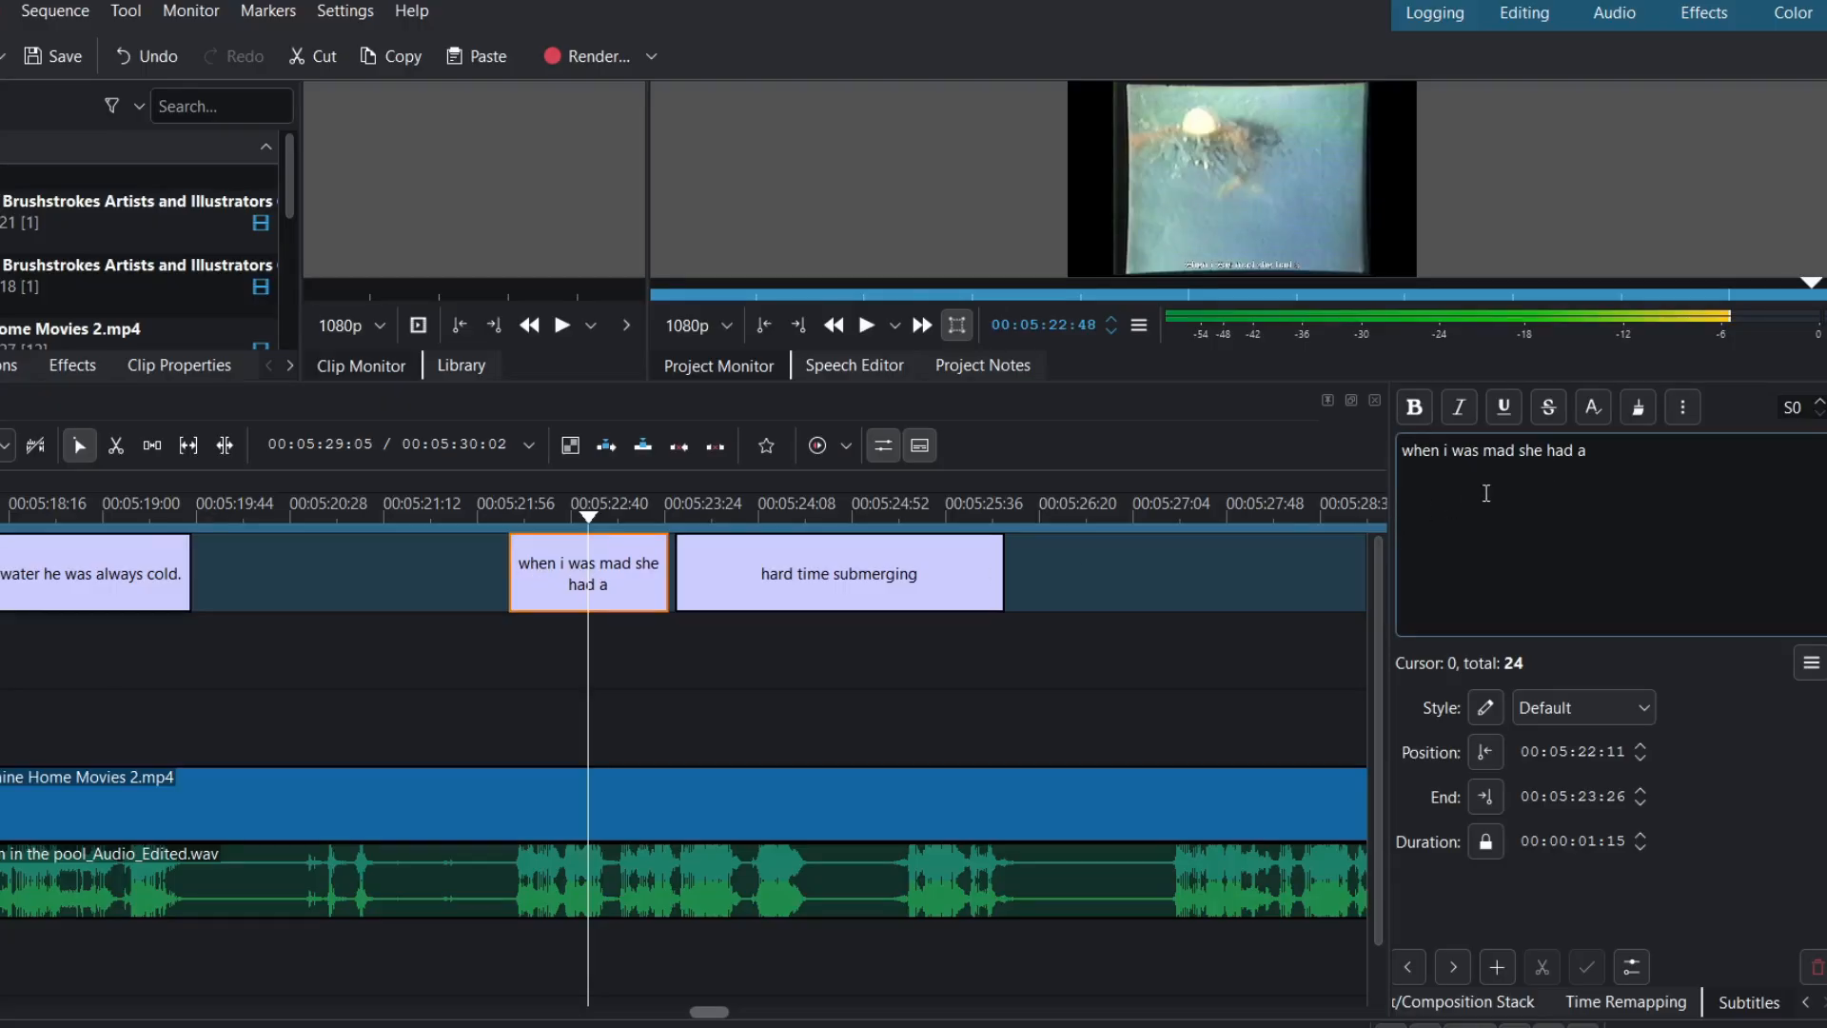
click(1517, 454)
key(BackSpace)
key(BackSpace)
key(BackSpace)
key(BackSpace)
key(BackSpace)
key(BackSpace)
key(BackSpace)
key(BackSpace)
key(BackSpace)
key(BackSpace)
key(BackSpace)
key(BackSpace)
key(BackSpace)
key(BackSpace)
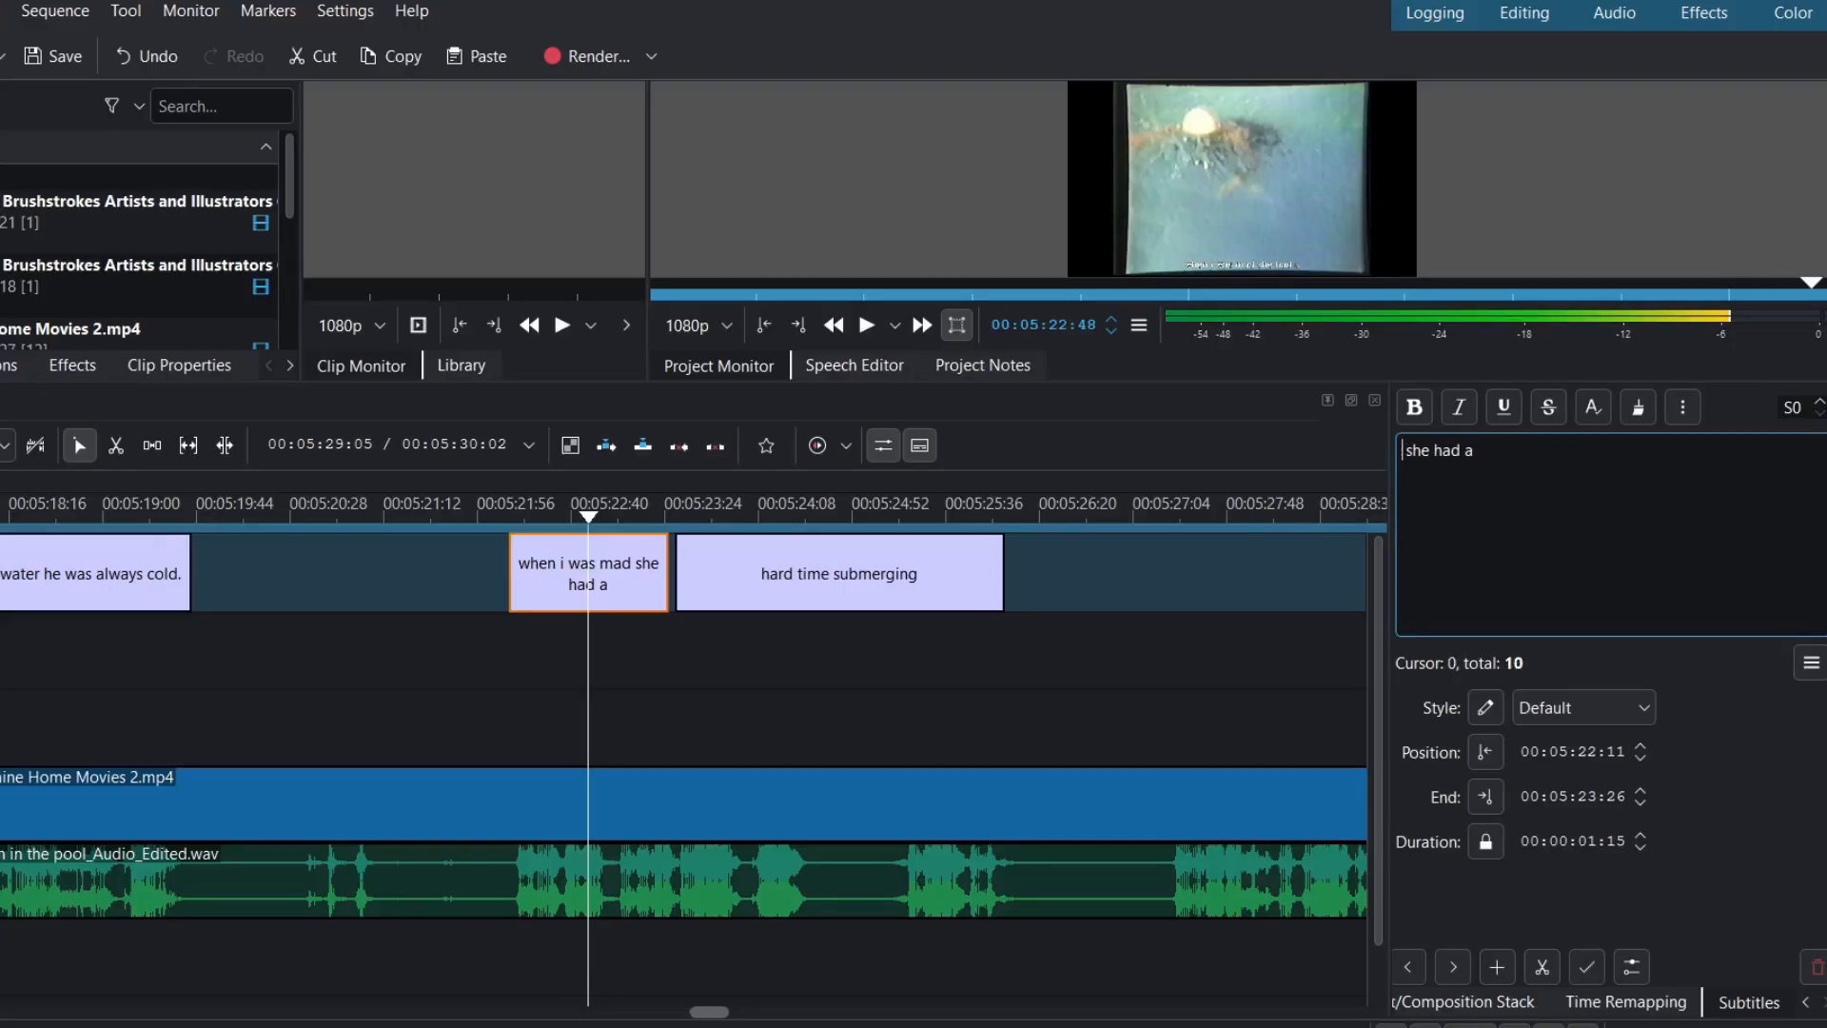
text(That was Madge,)
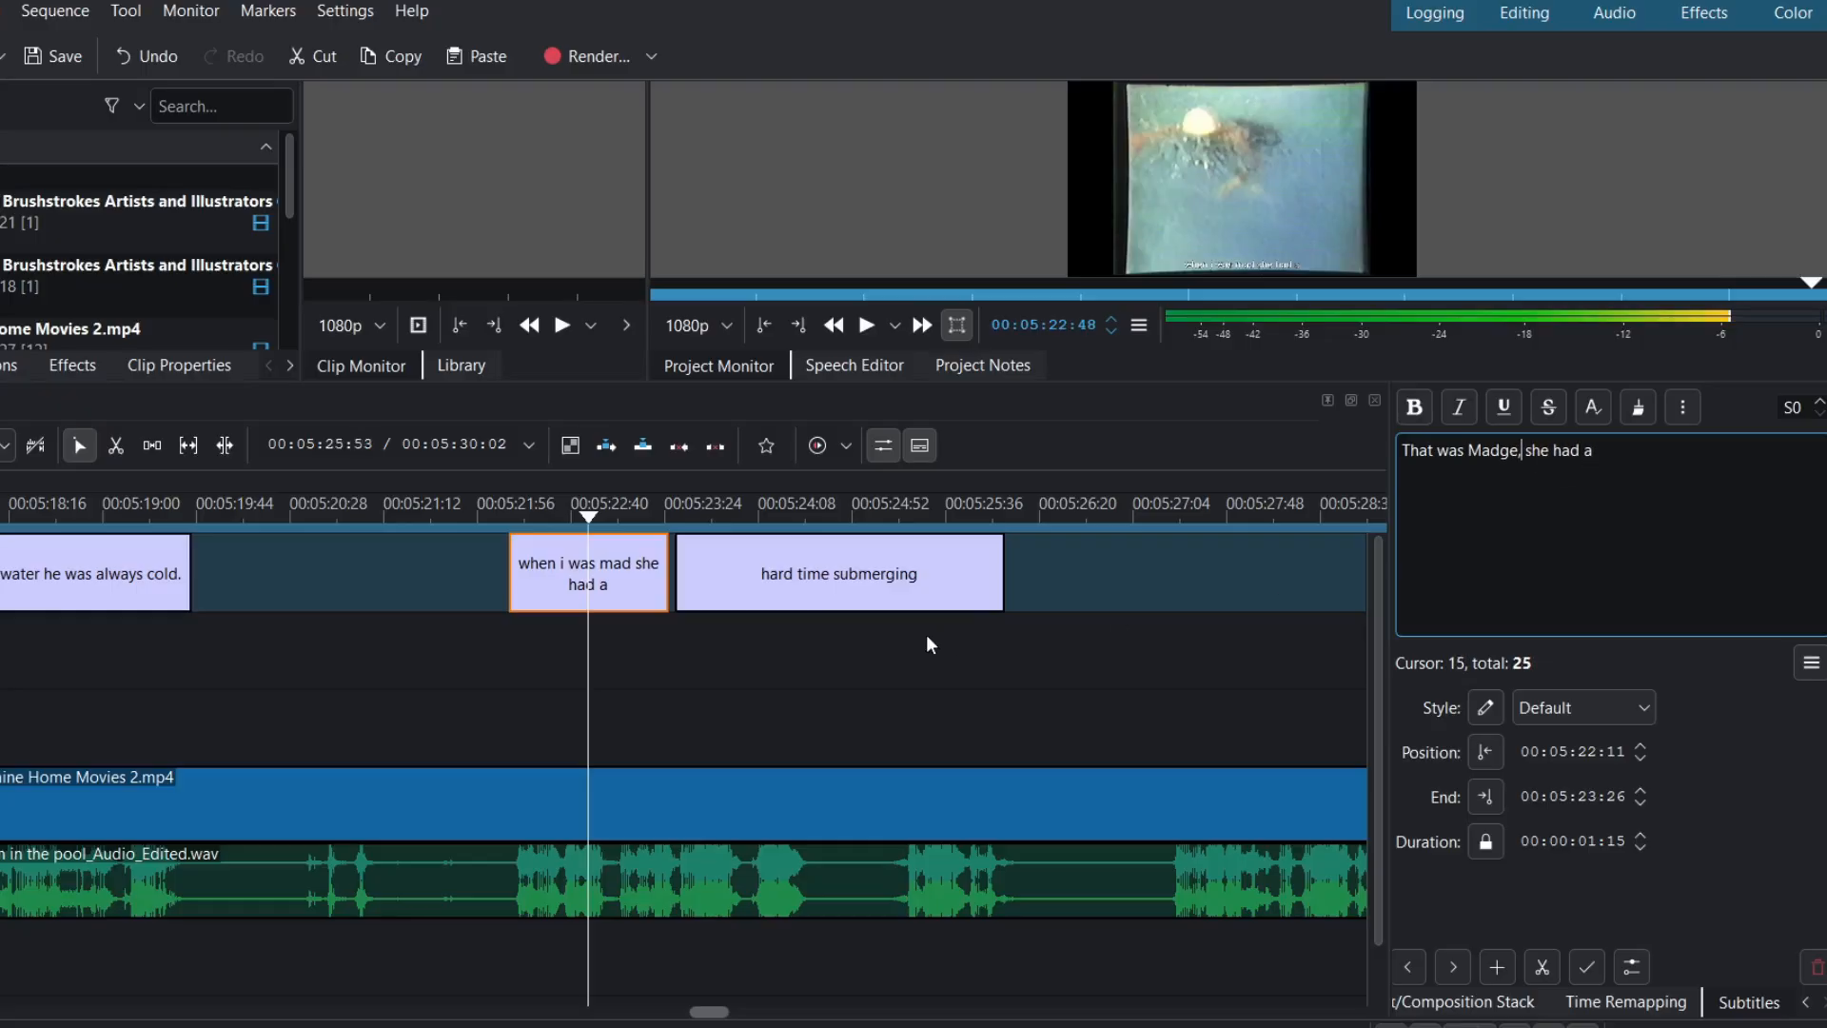
click(484, 508)
key(space)
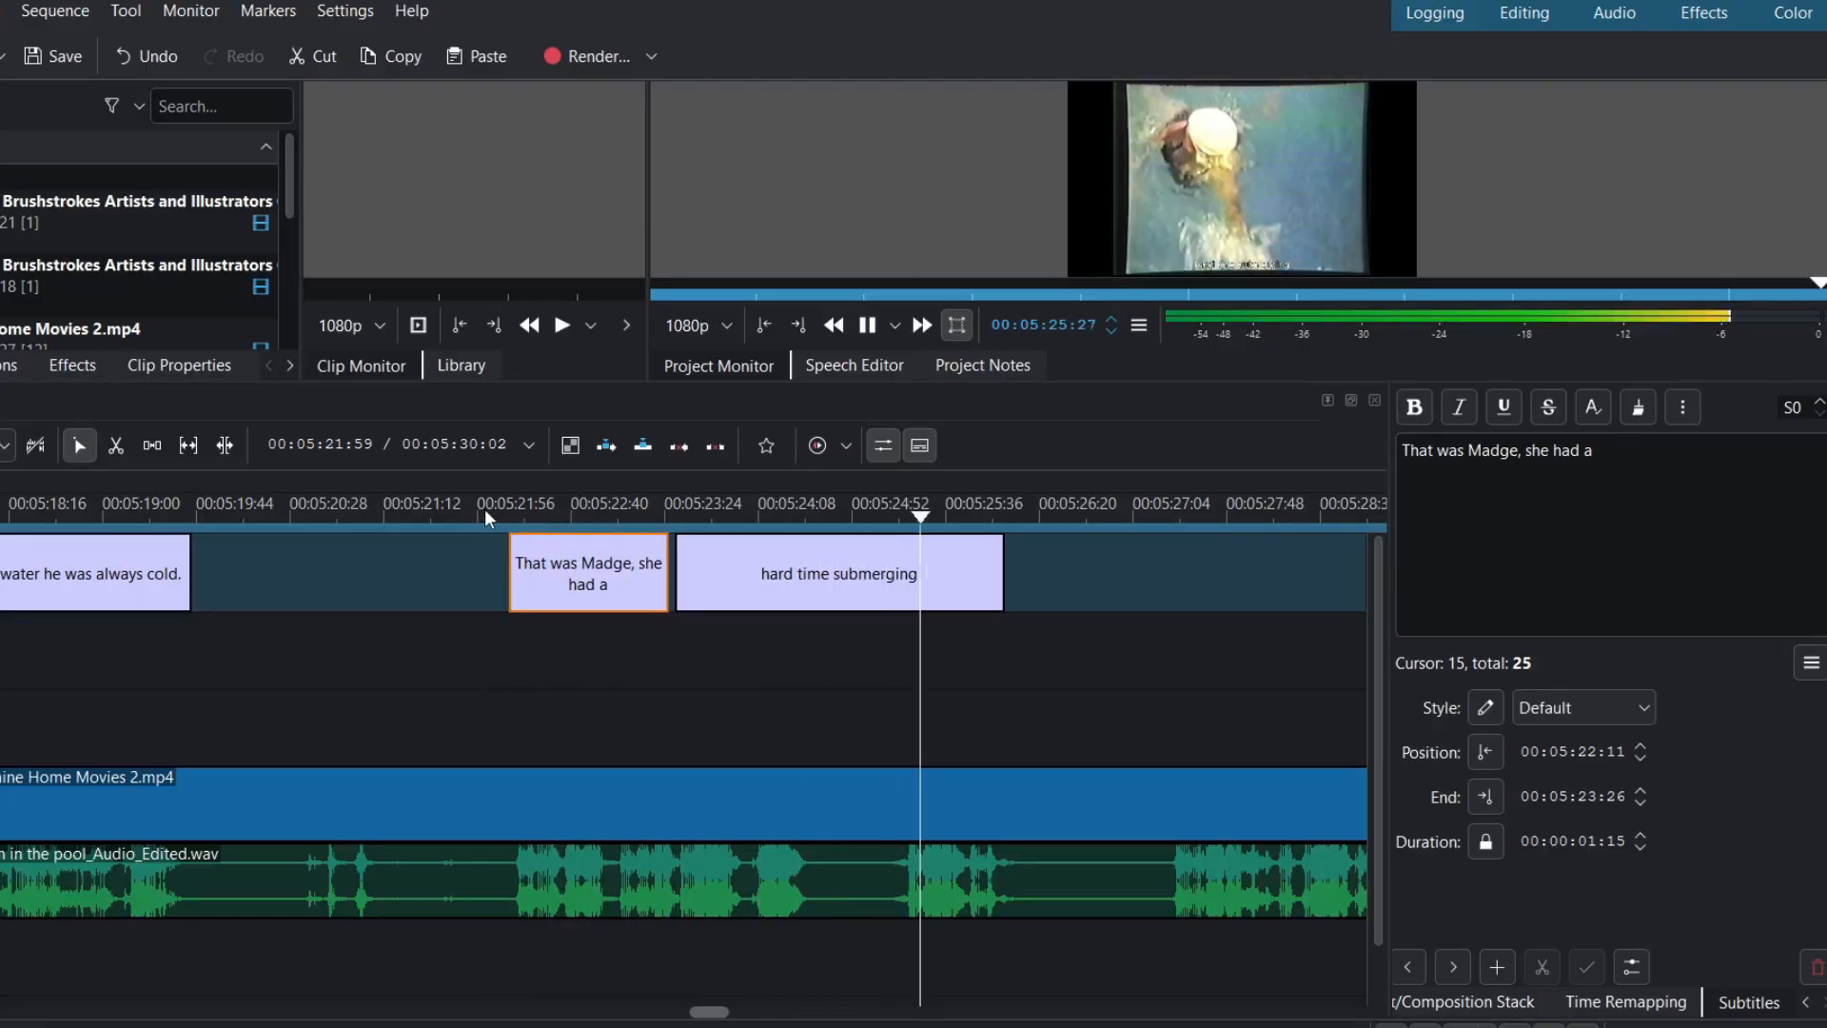
key(space)
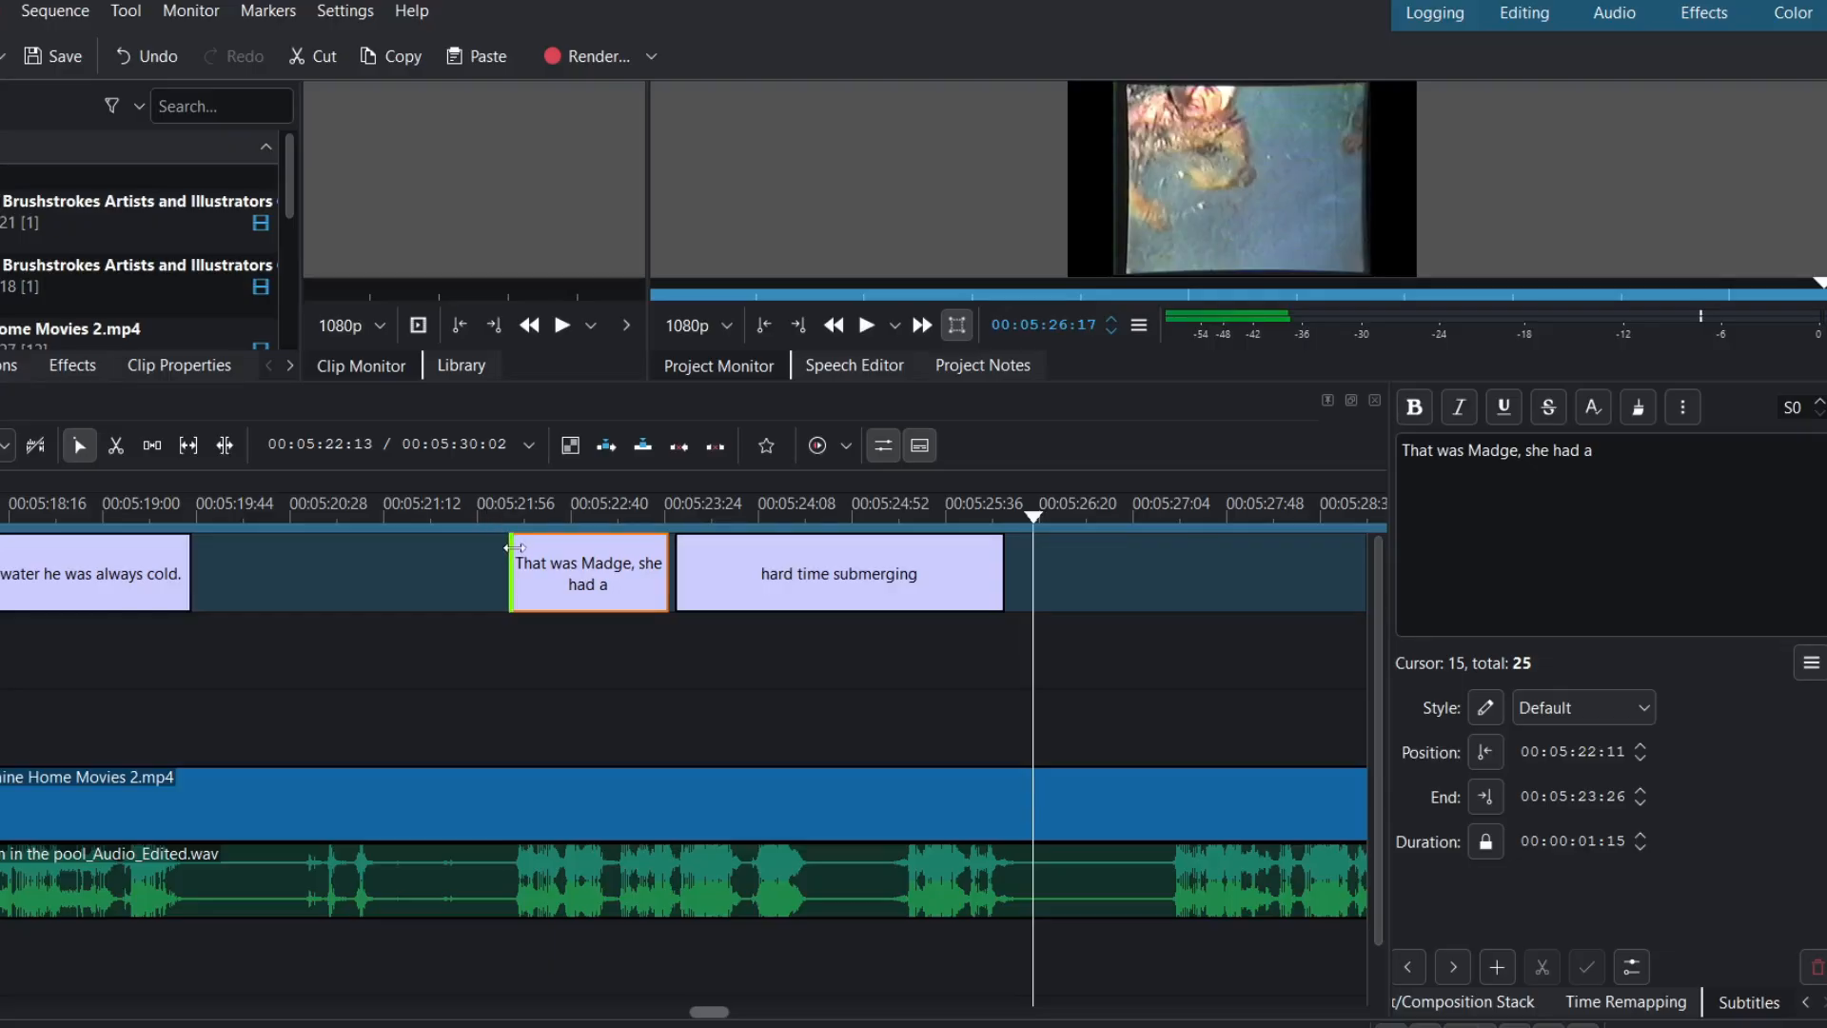
- Duplicate the 'hard time submerging' subtitle by copying and pasting it onto the track
click(830, 592)
right_click(834, 590)
click(853, 601)
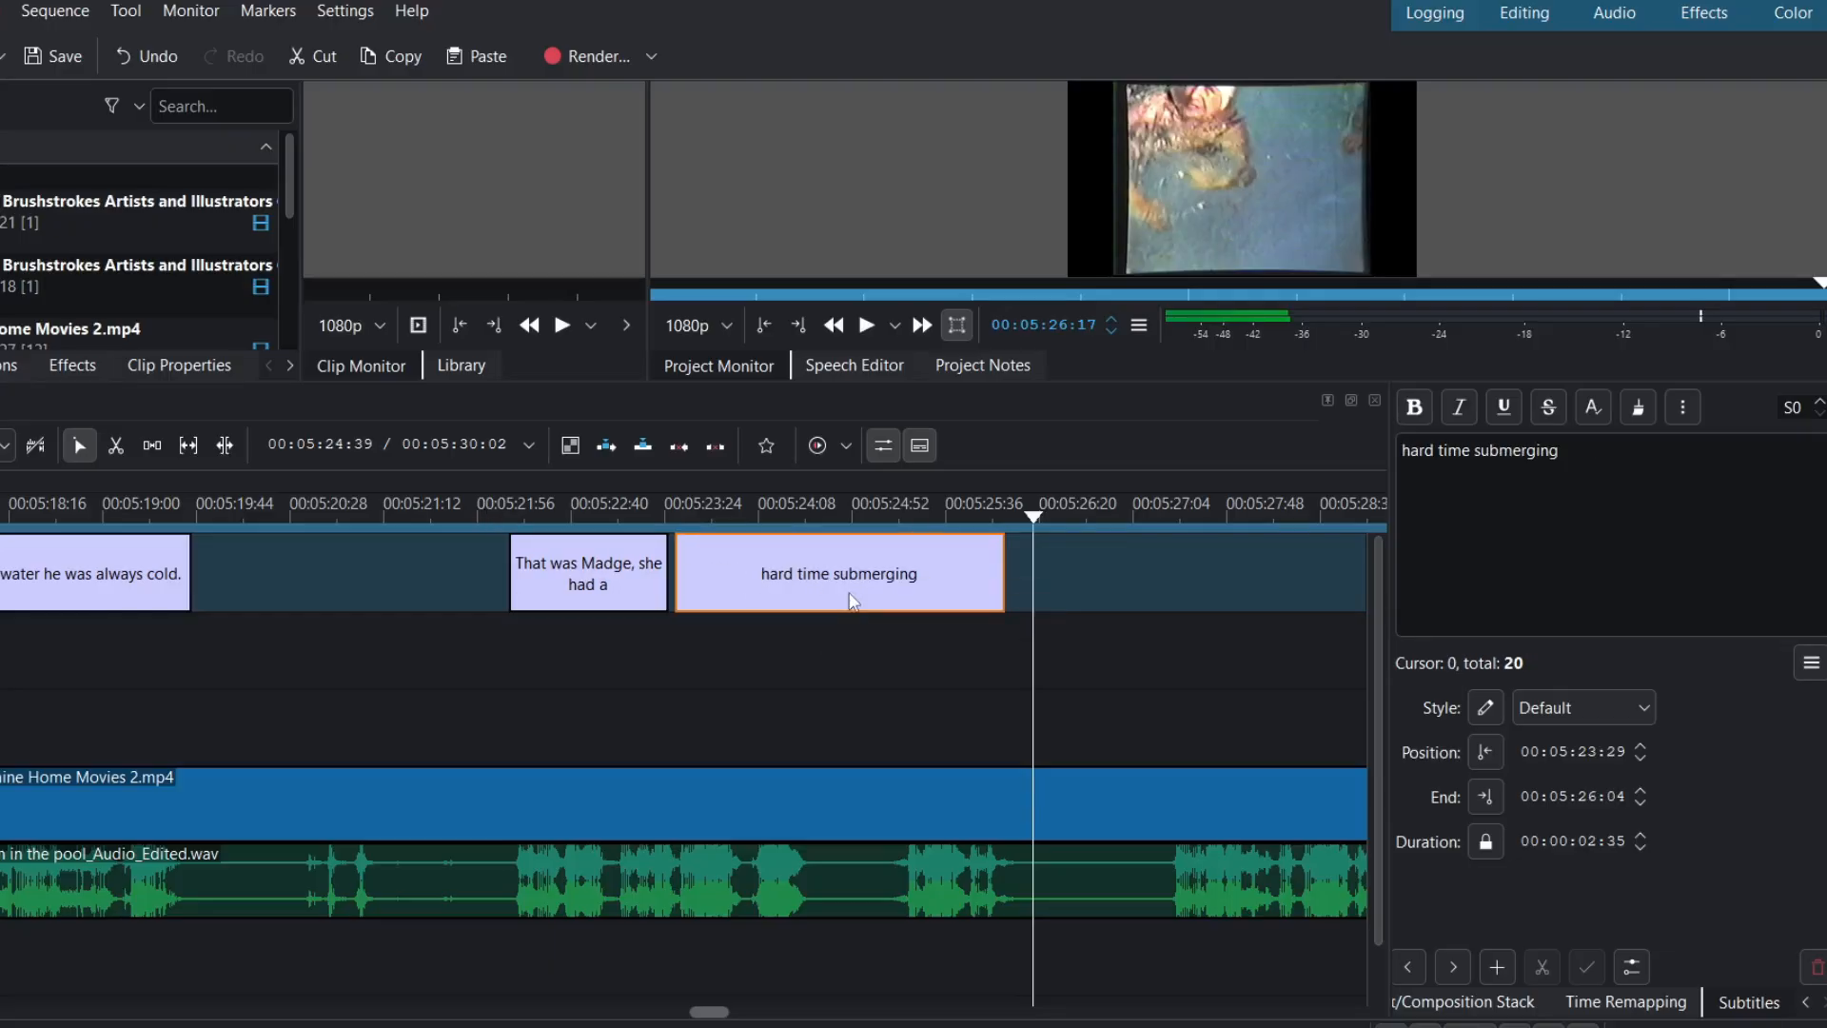
right_click(1082, 567)
click(1104, 589)
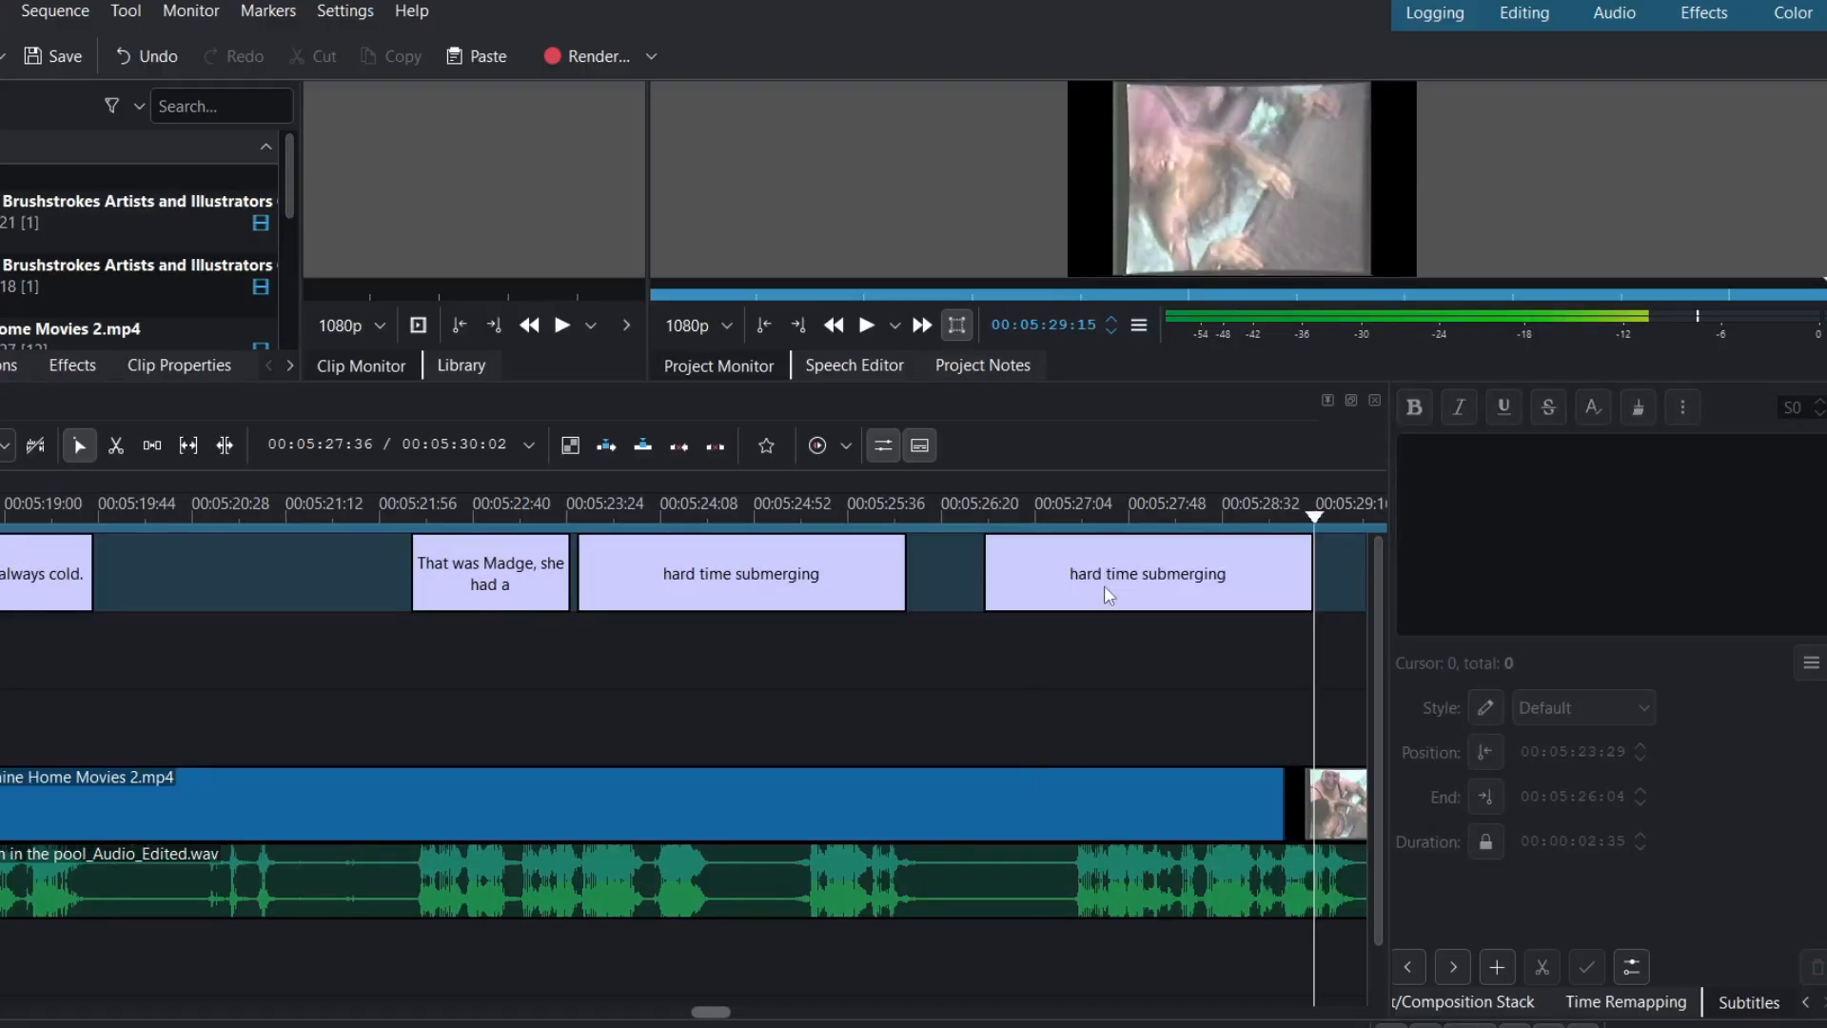
- Shorten the original caption and trim its text to 'hard time'
click(708, 520)
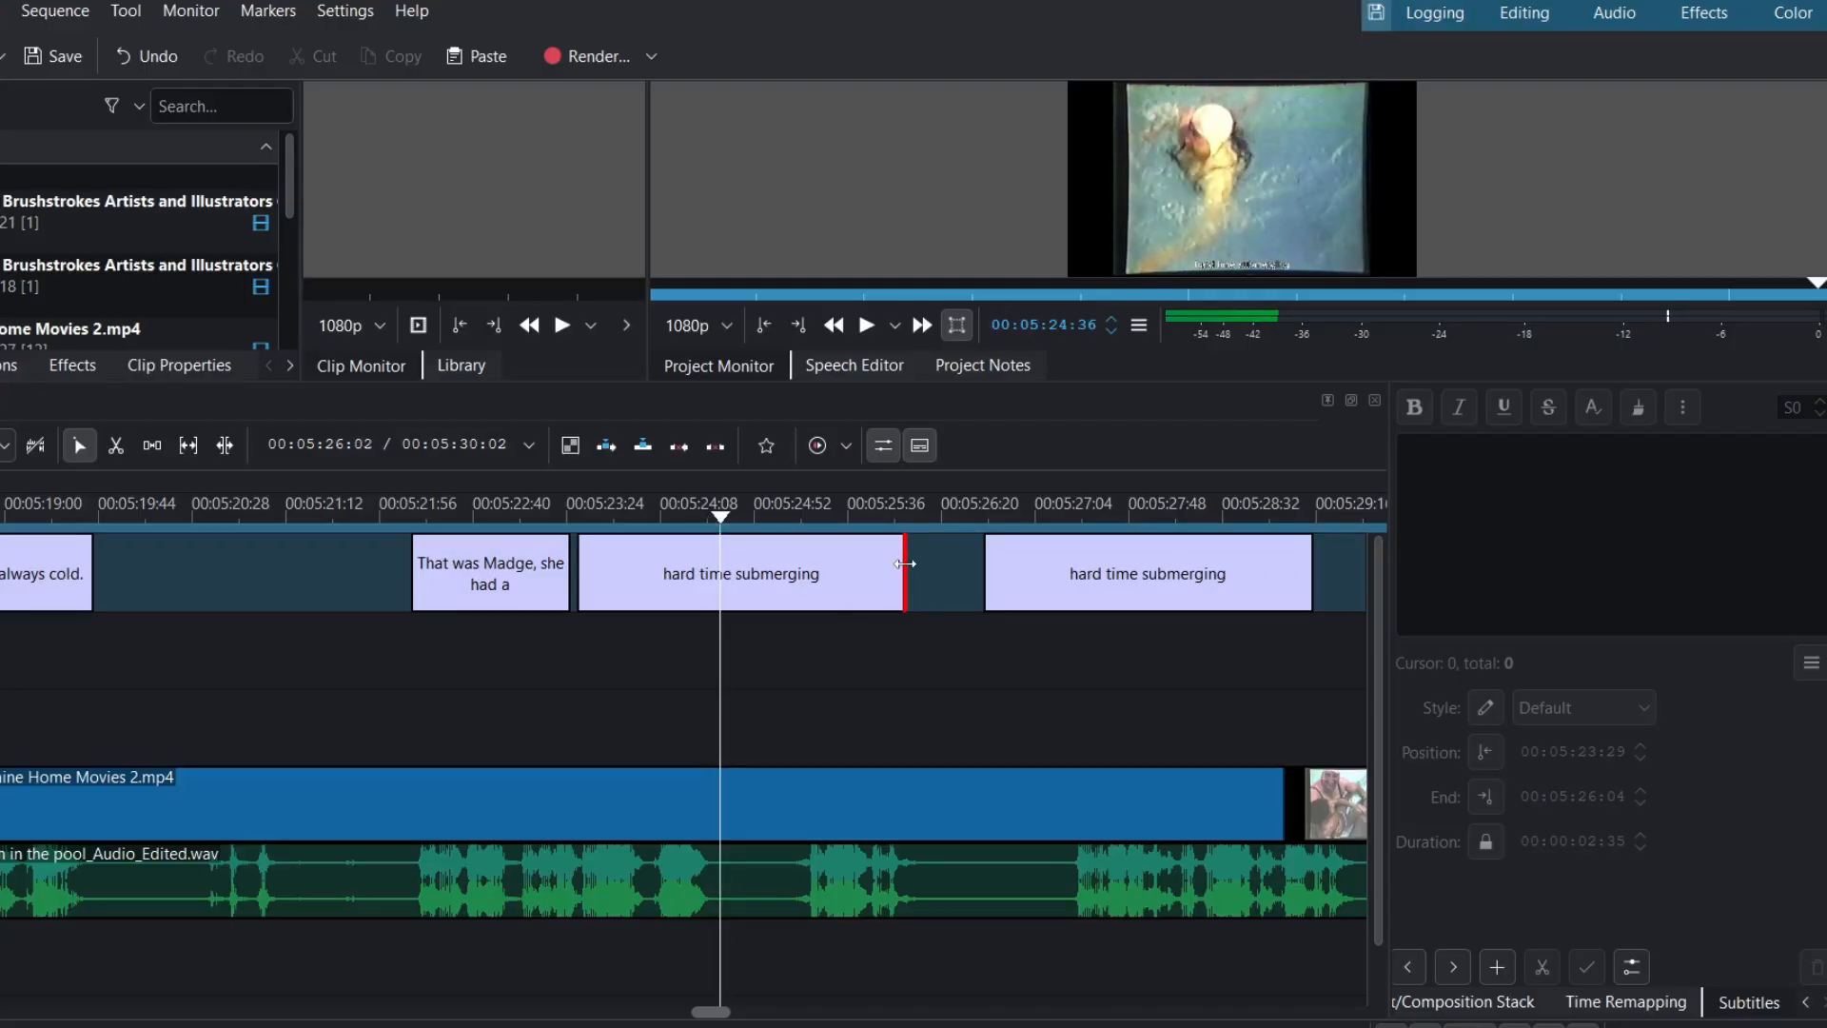
drag(904, 563, 721, 580)
click(664, 592)
click(1586, 482)
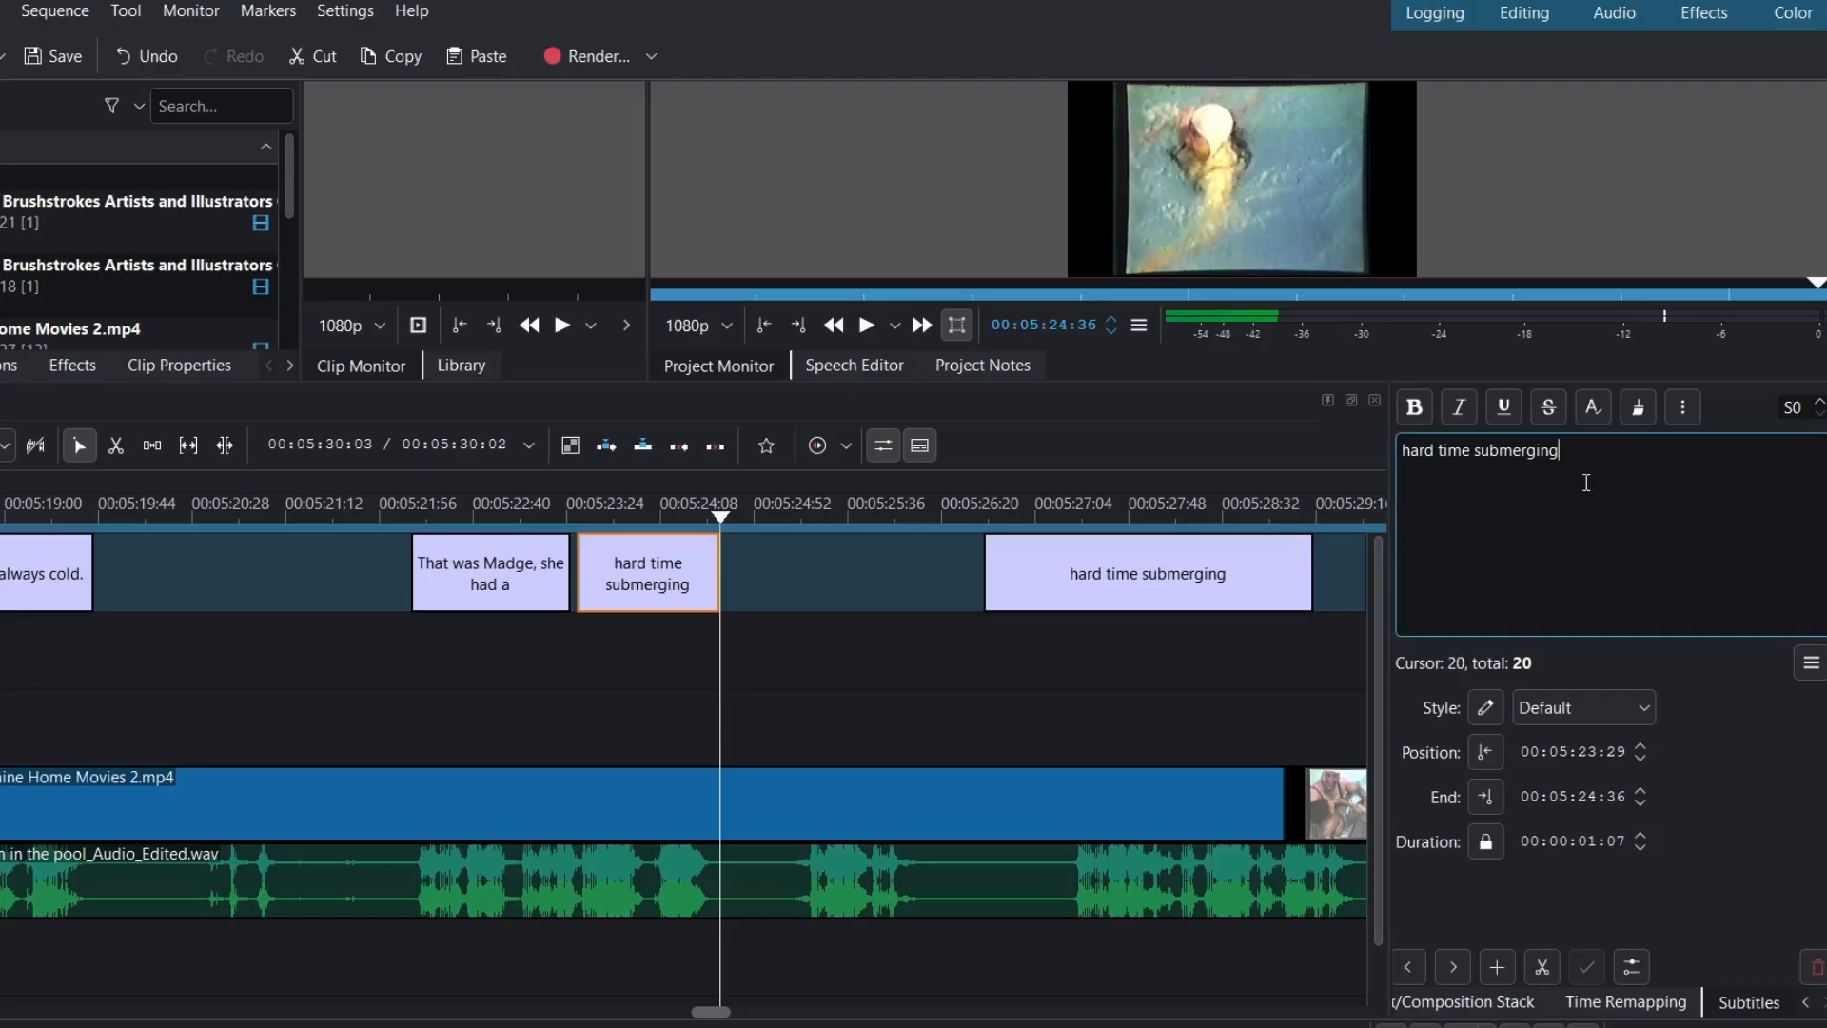
key(BackSpace)
key(BackSpace)
key(BackSpace)
key(BackSpace)
key(BackSpace)
key(BackSpace)
key(BackSpace)
key(BackSpace)
key(BackSpace)
key(BackSpace)
key(BackSpace)
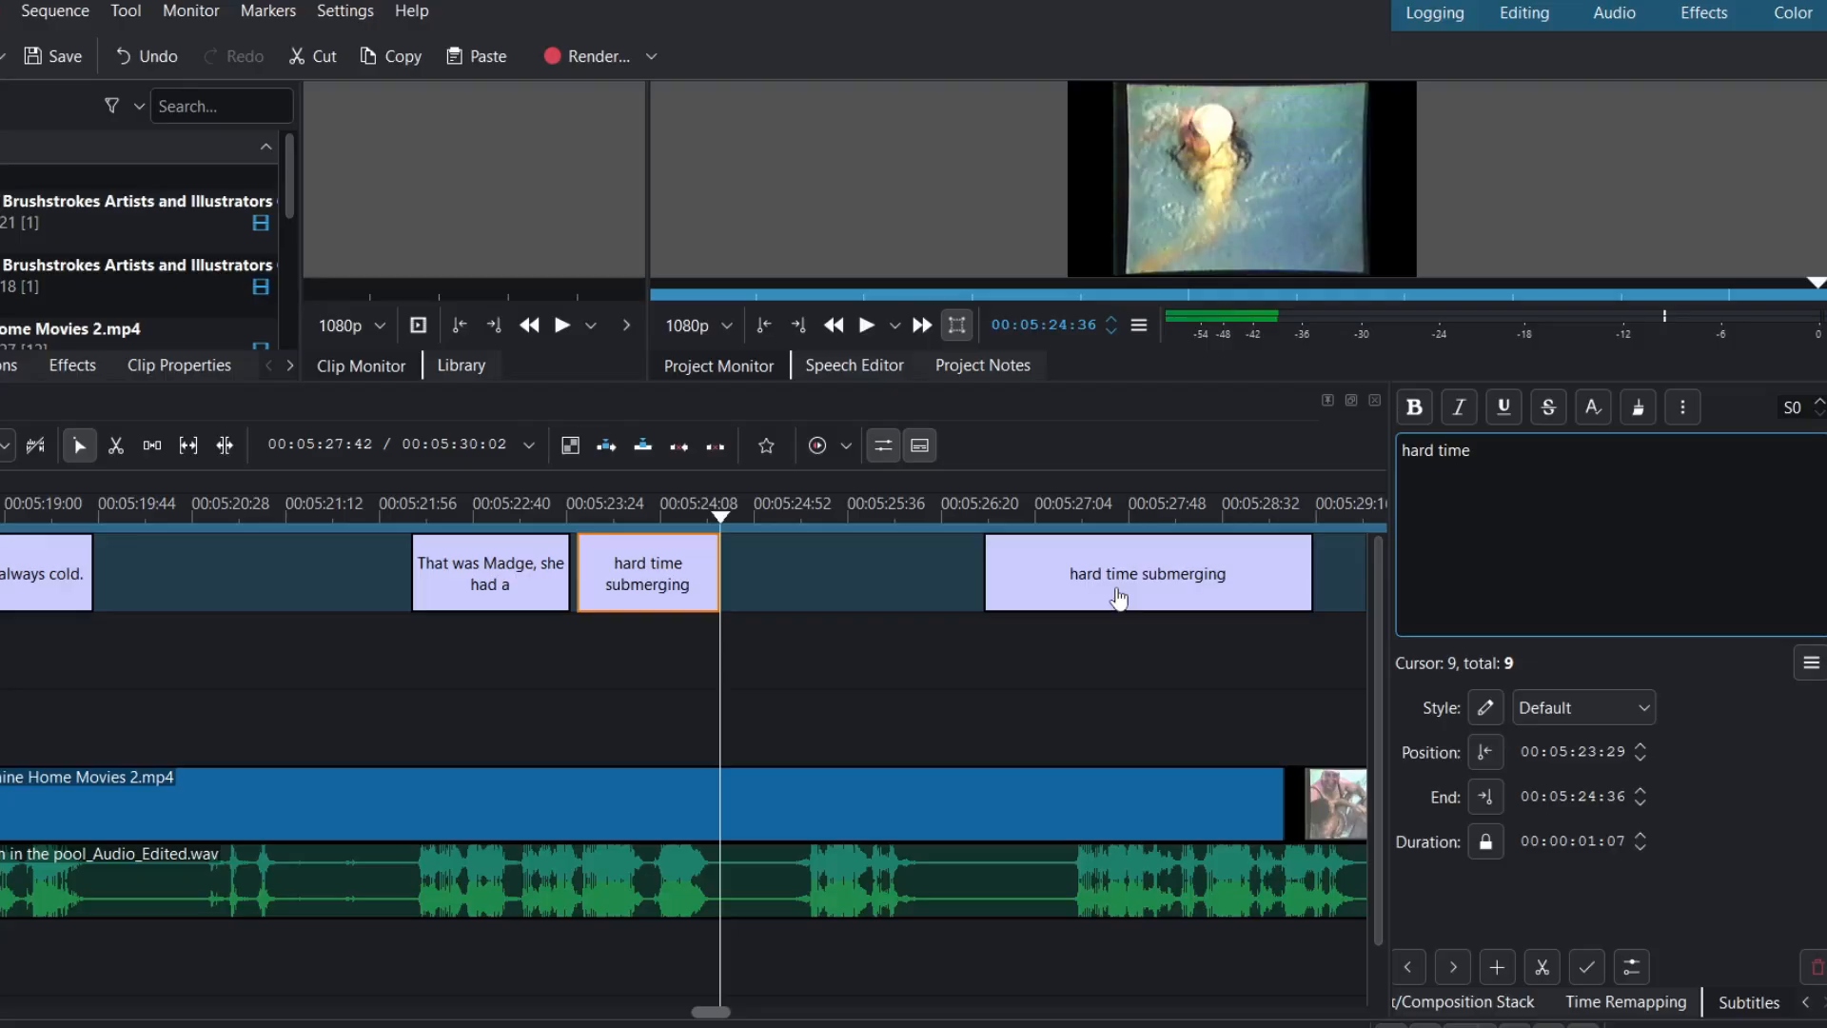
click(791, 515)
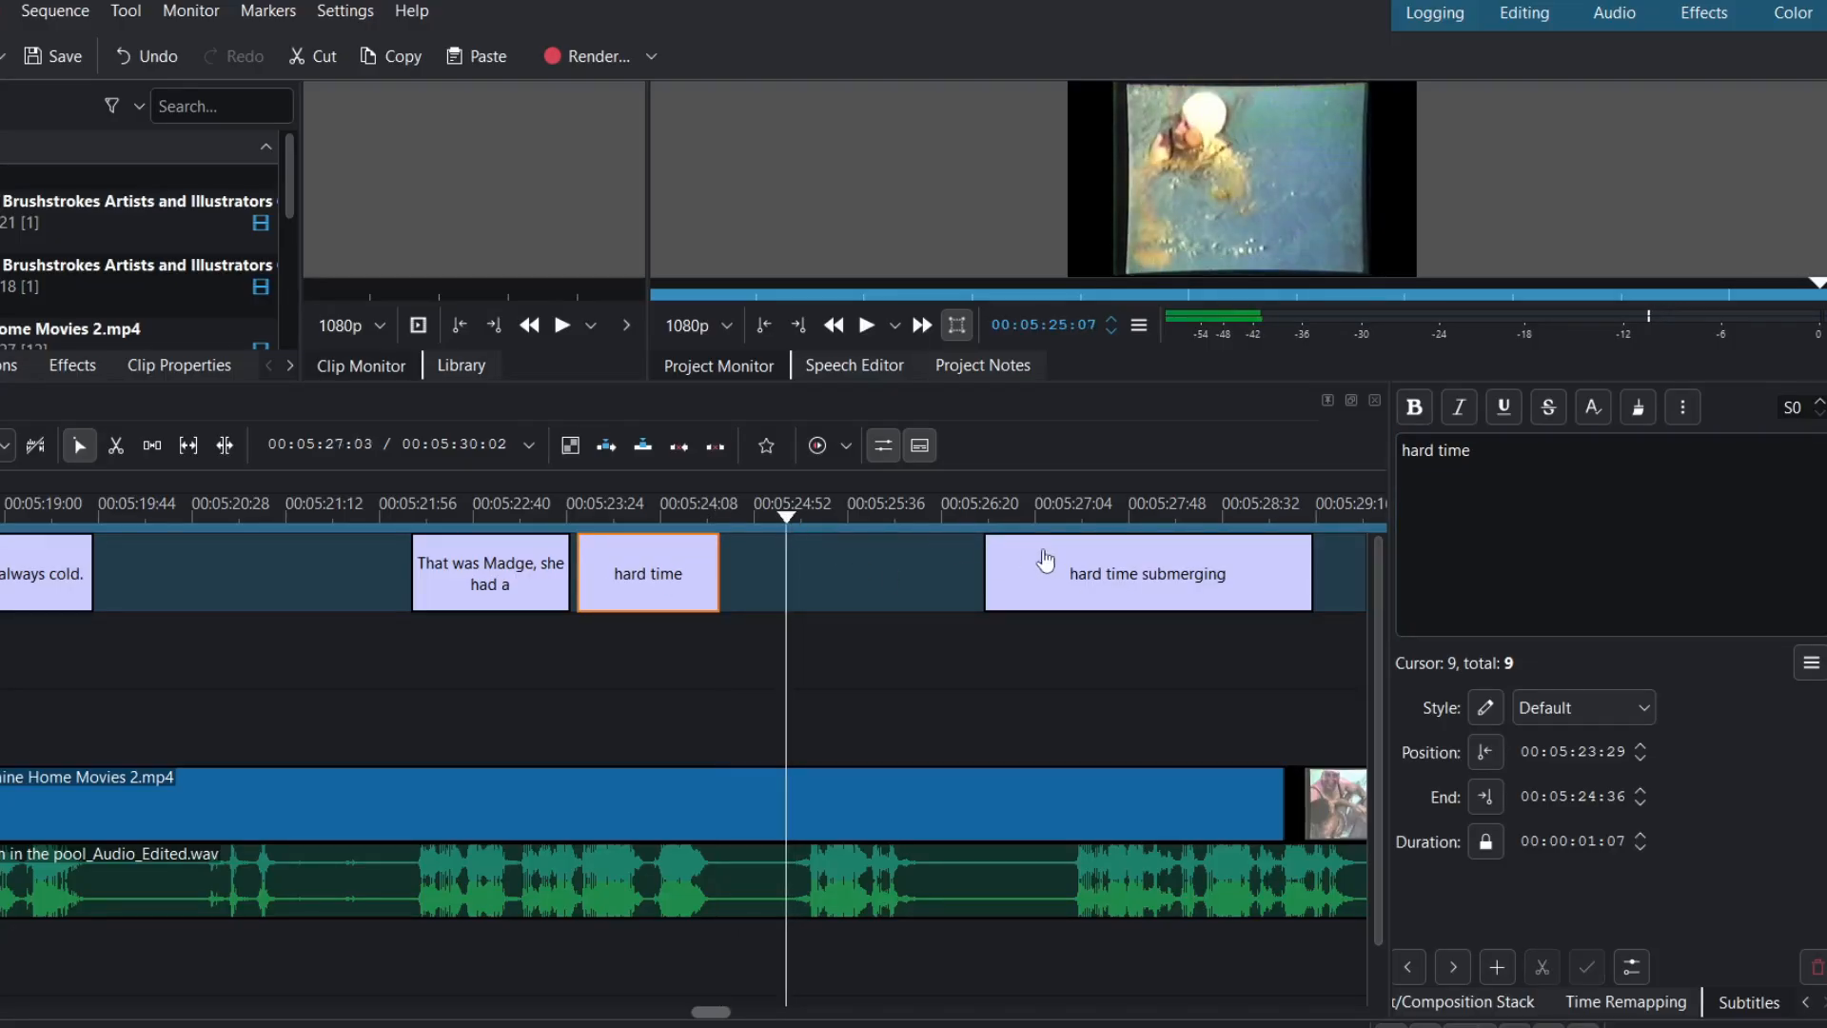
- Move the copy earlier, end it at 00:05:26:12, and change its text to 'submerging.'
drag(1051, 573, 869, 571)
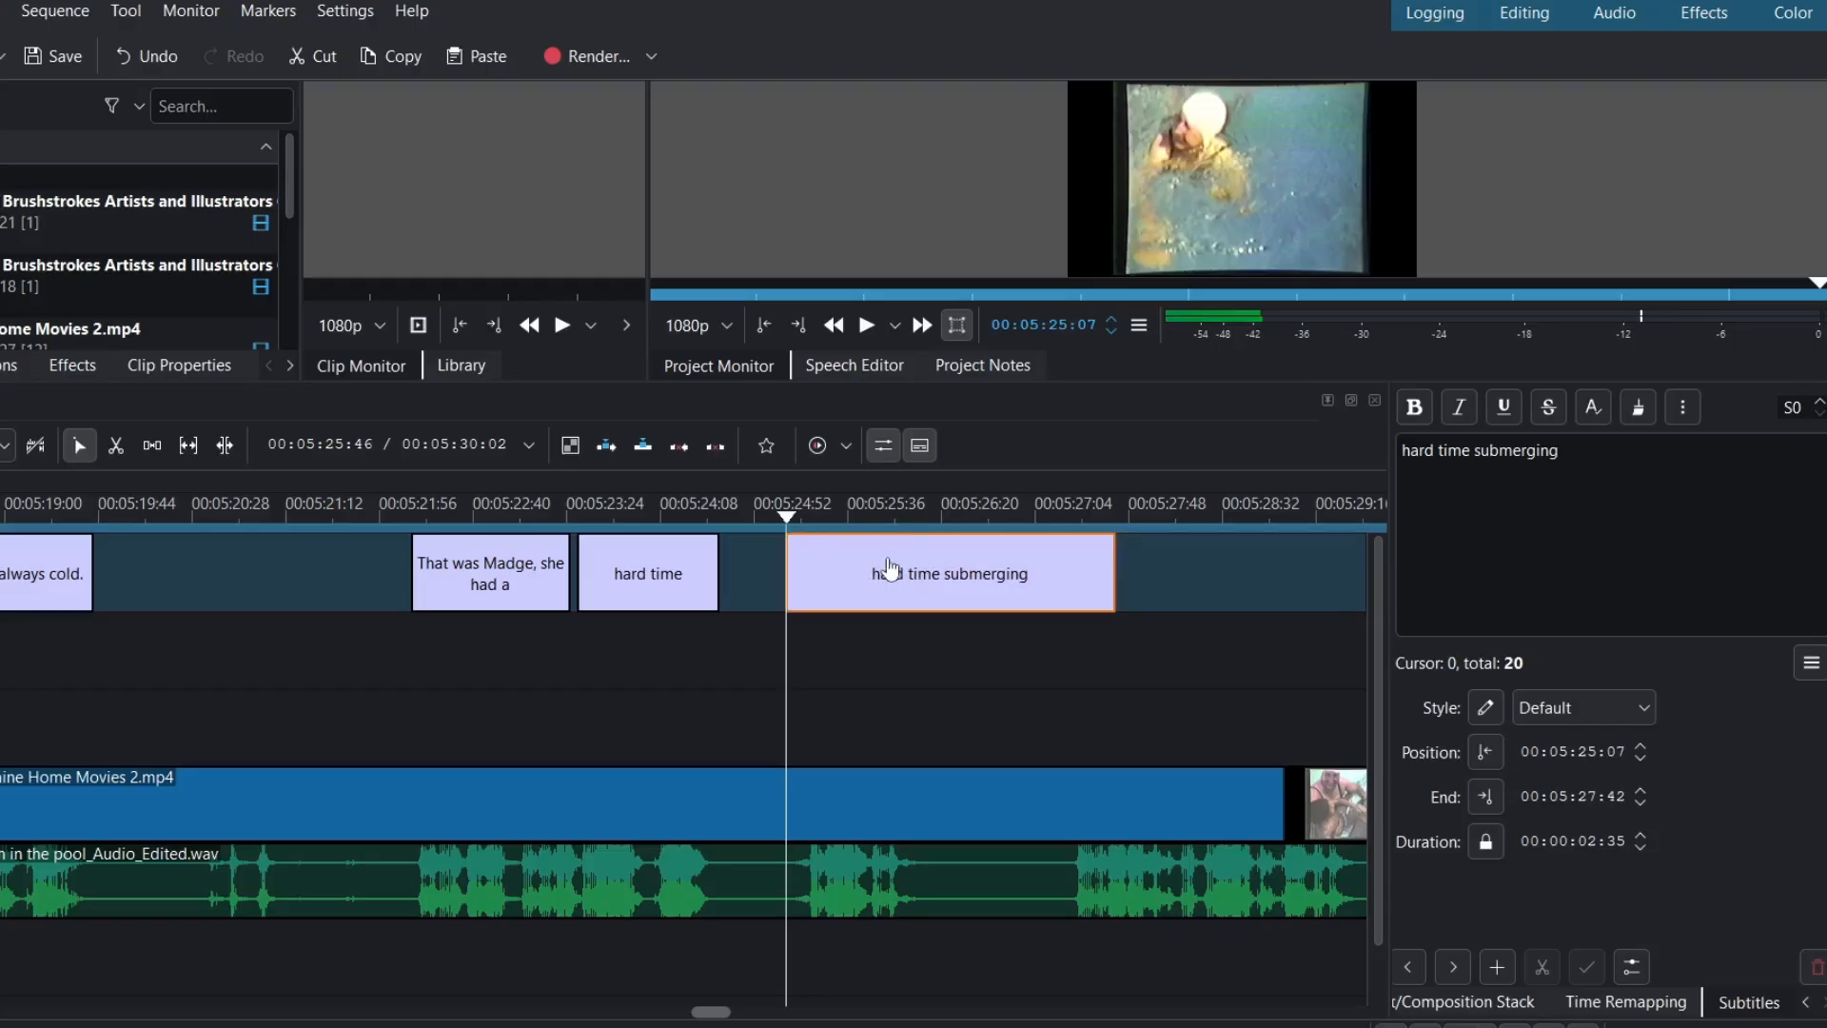
click(933, 523)
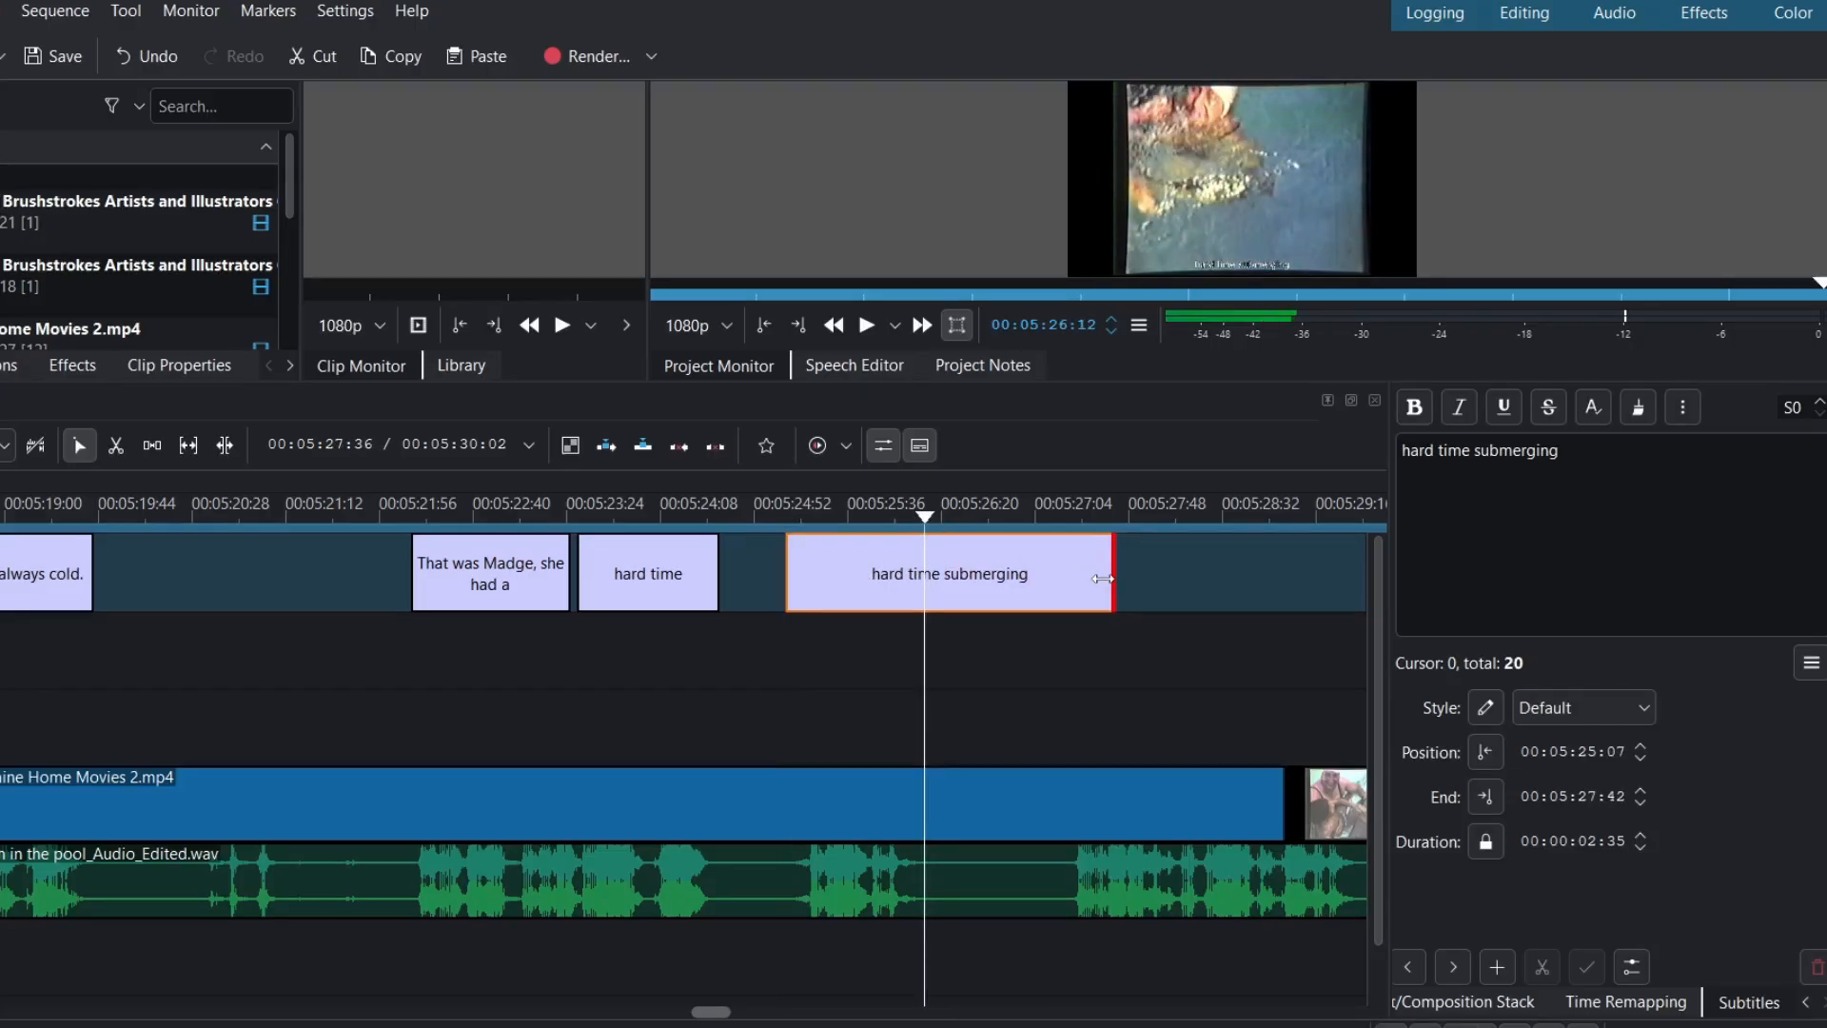
drag(1112, 575, 927, 575)
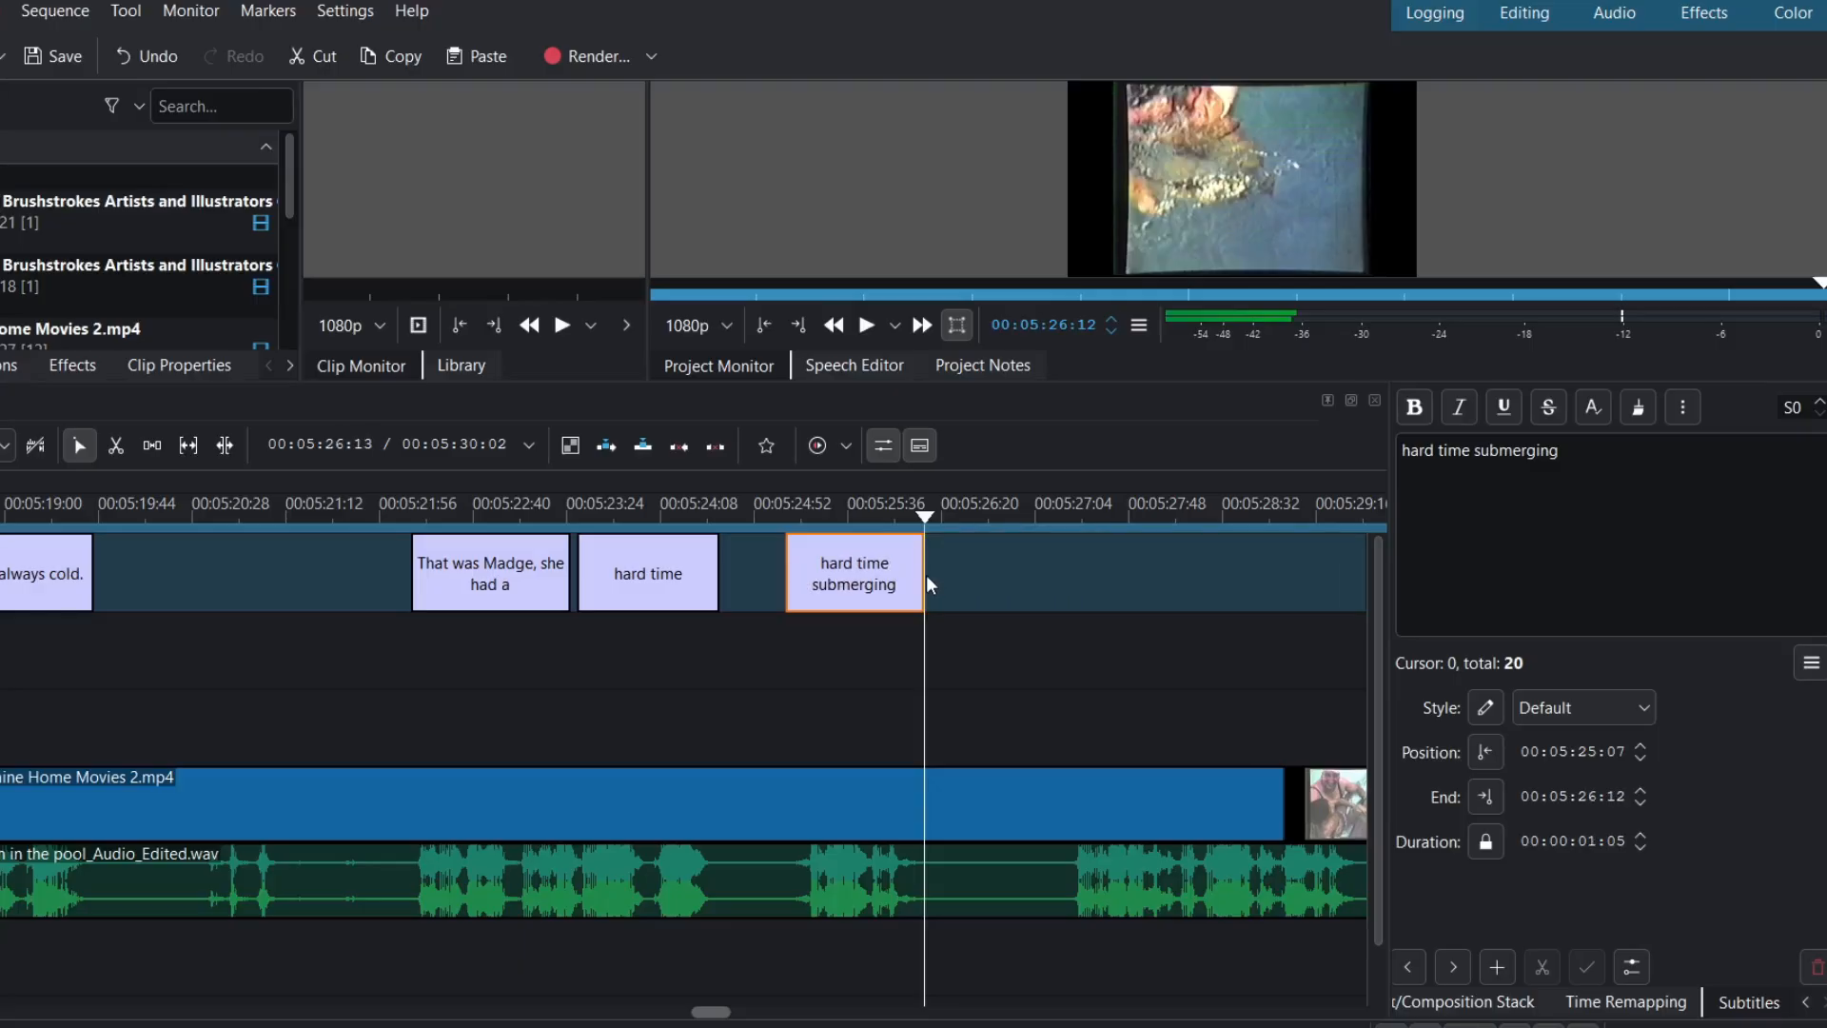
click(1471, 447)
key(Right)
key(BackSpace)
key(BackSpace)
key(BackSpace)
key(BackSpace)
key(BackSpace)
key(BackSpace)
key(BackSpace)
key(BackSpace)
key(BackSpace)
key(BackSpace)
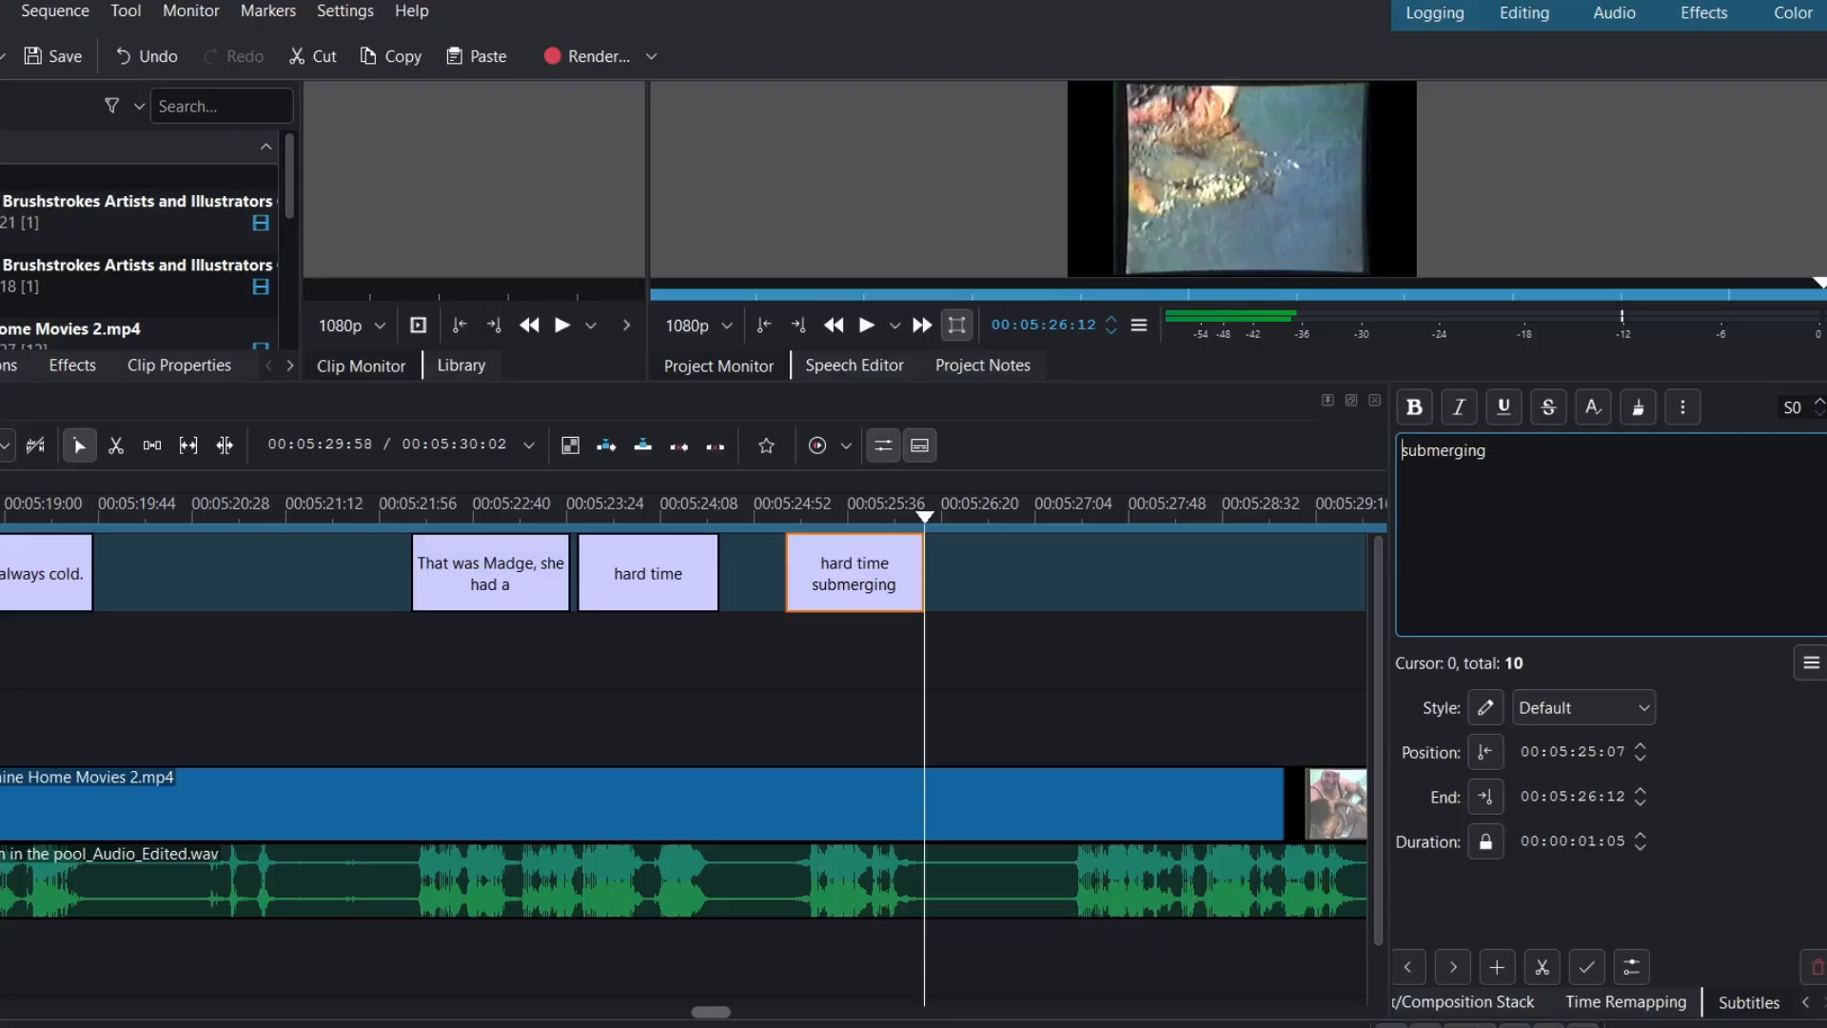
click(1487, 450)
text(.)
- Replay the section from 00:05:22:03 to review the two captions' timing
click(394, 523)
key(space)
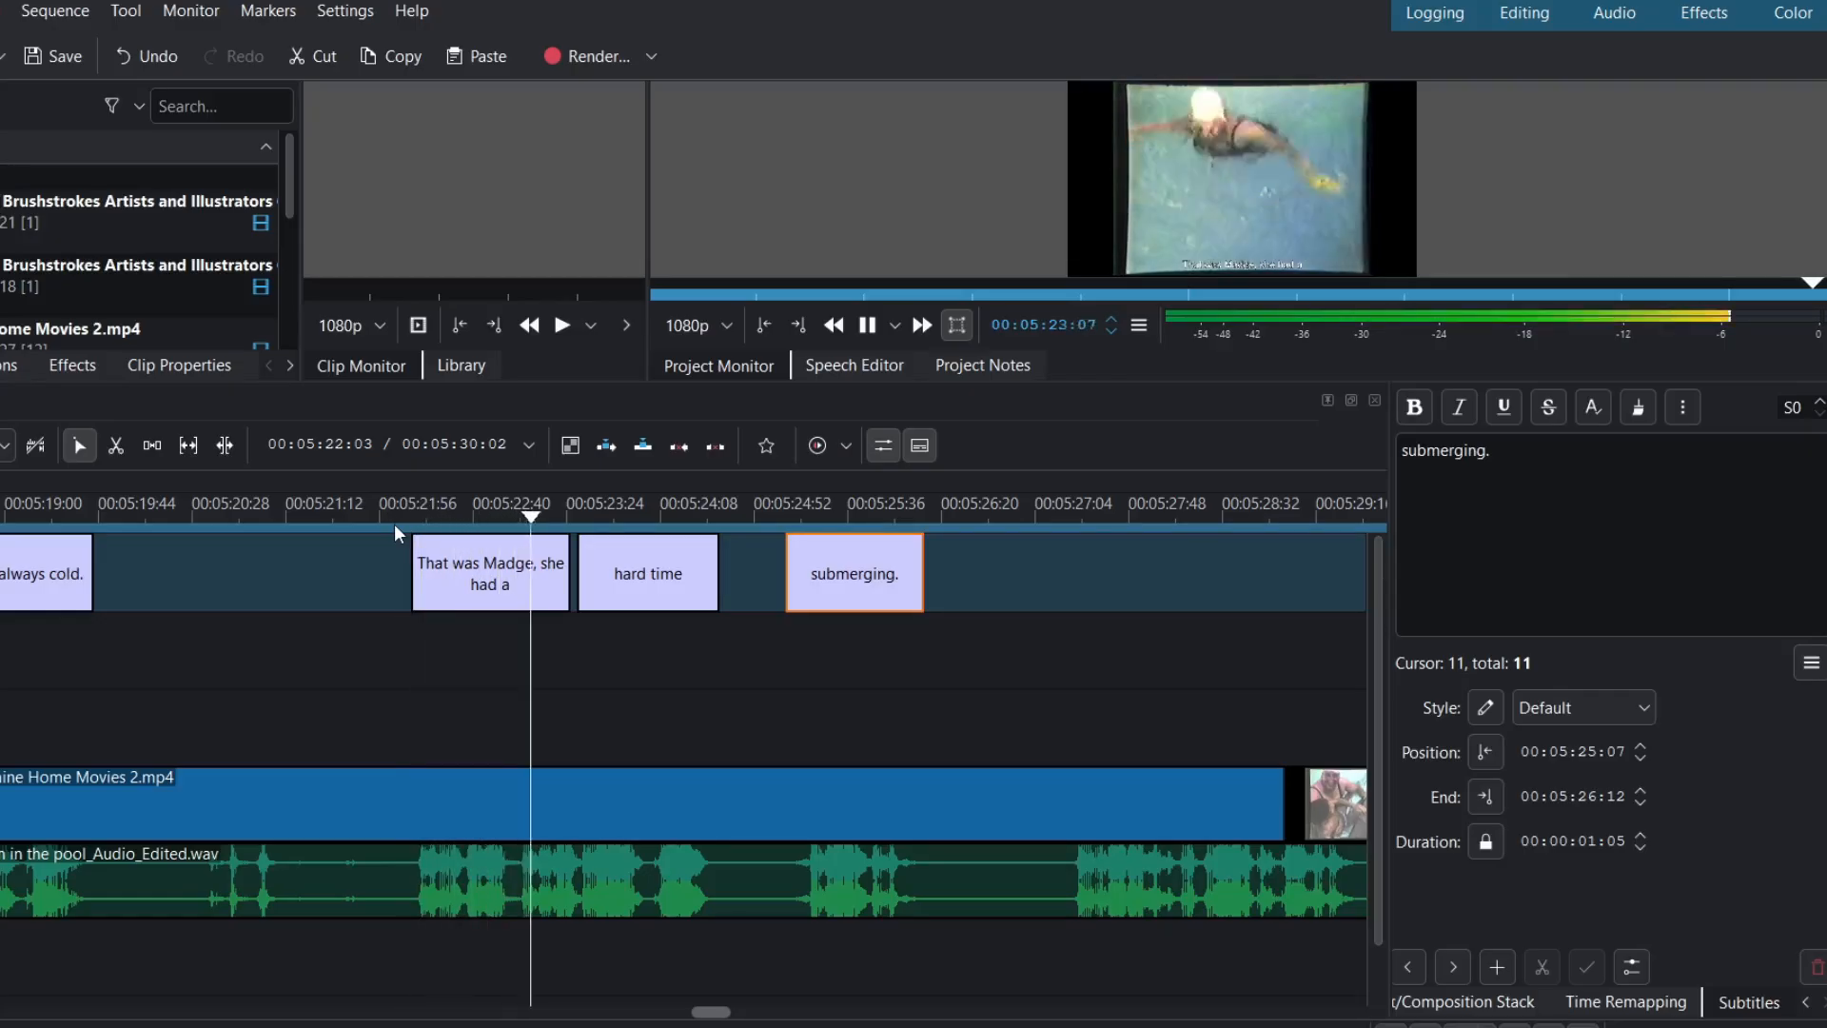
key(space)
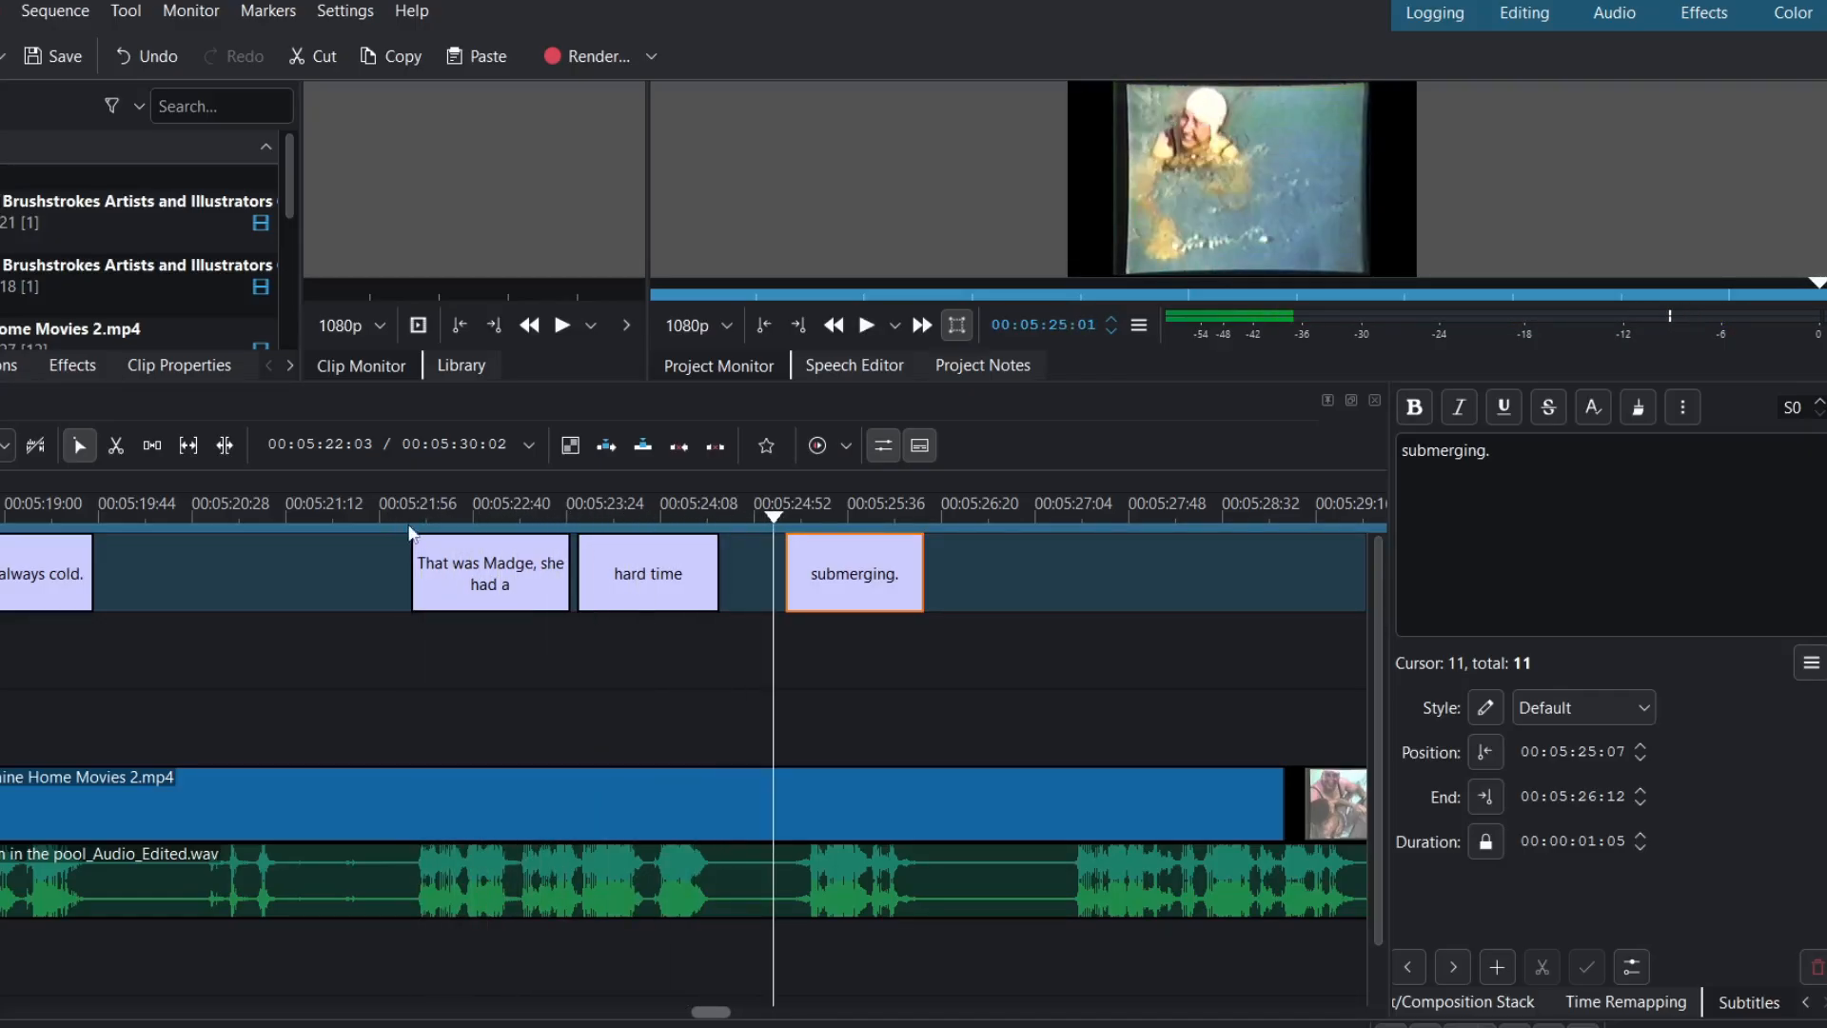
click(727, 516)
key(Left)
key(Left)
key(Left)
key(Left)
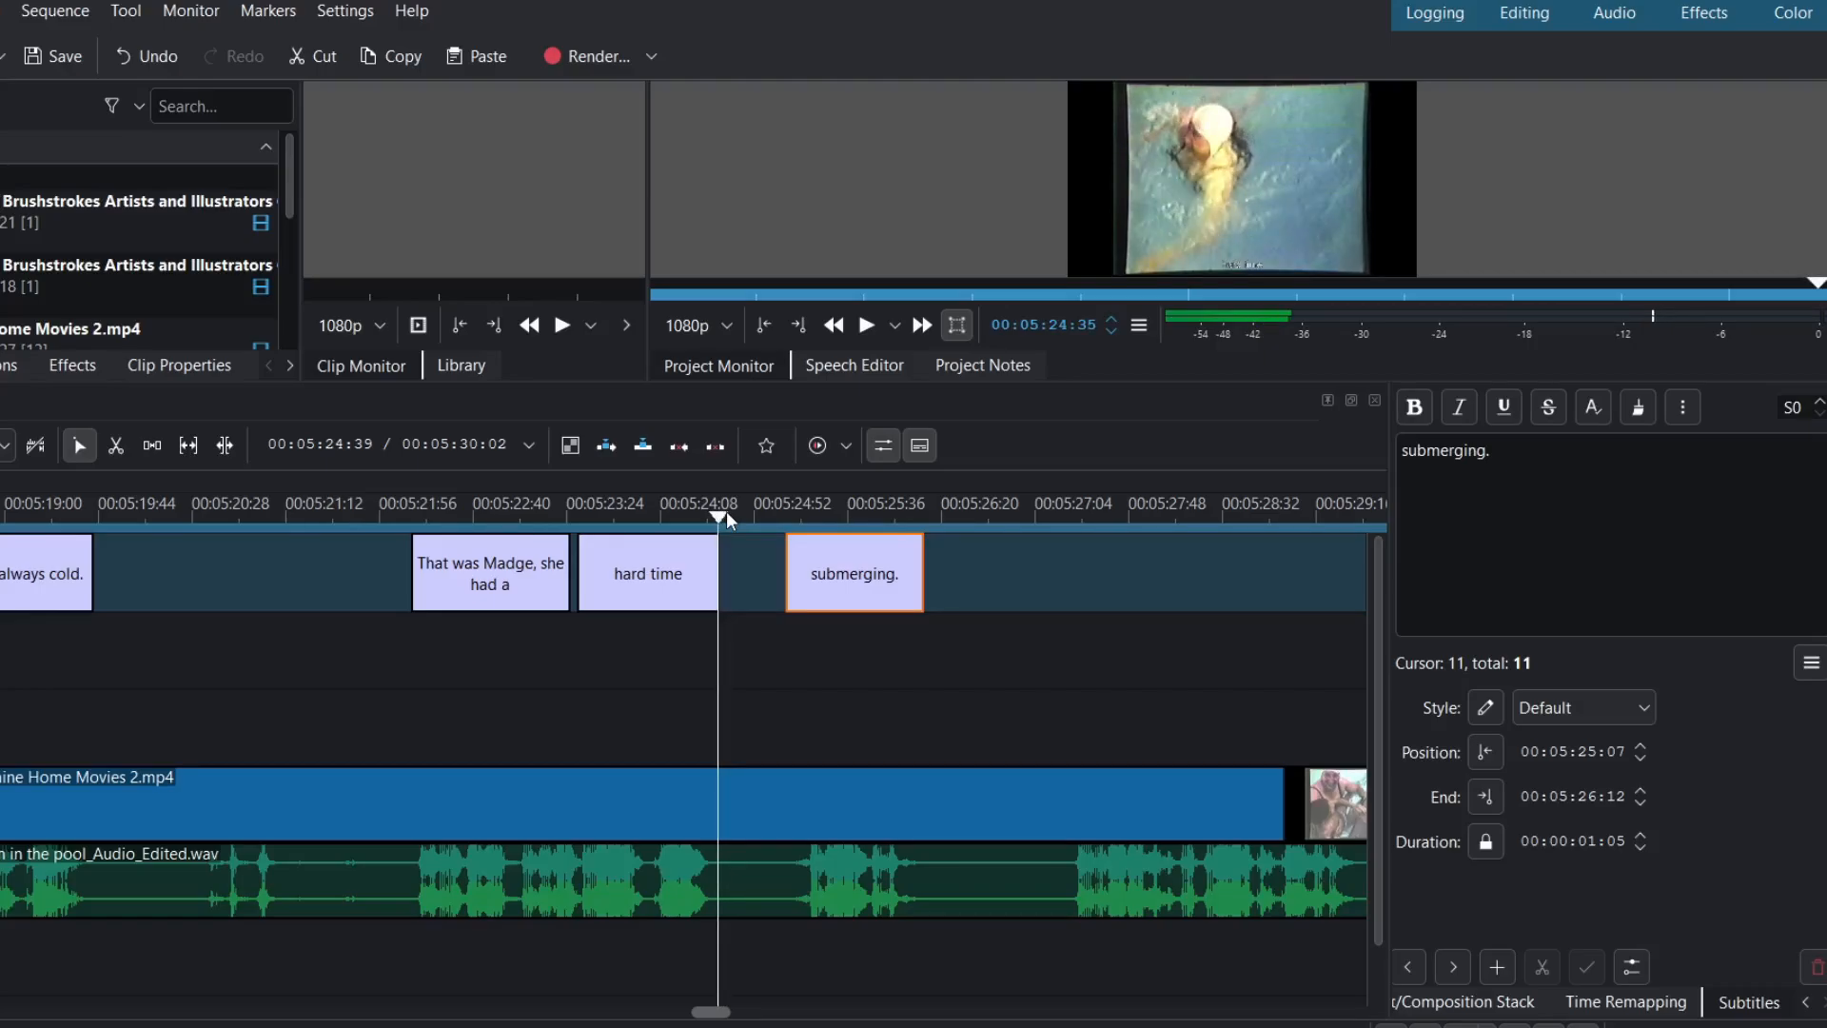
click(395, 516)
key(space)
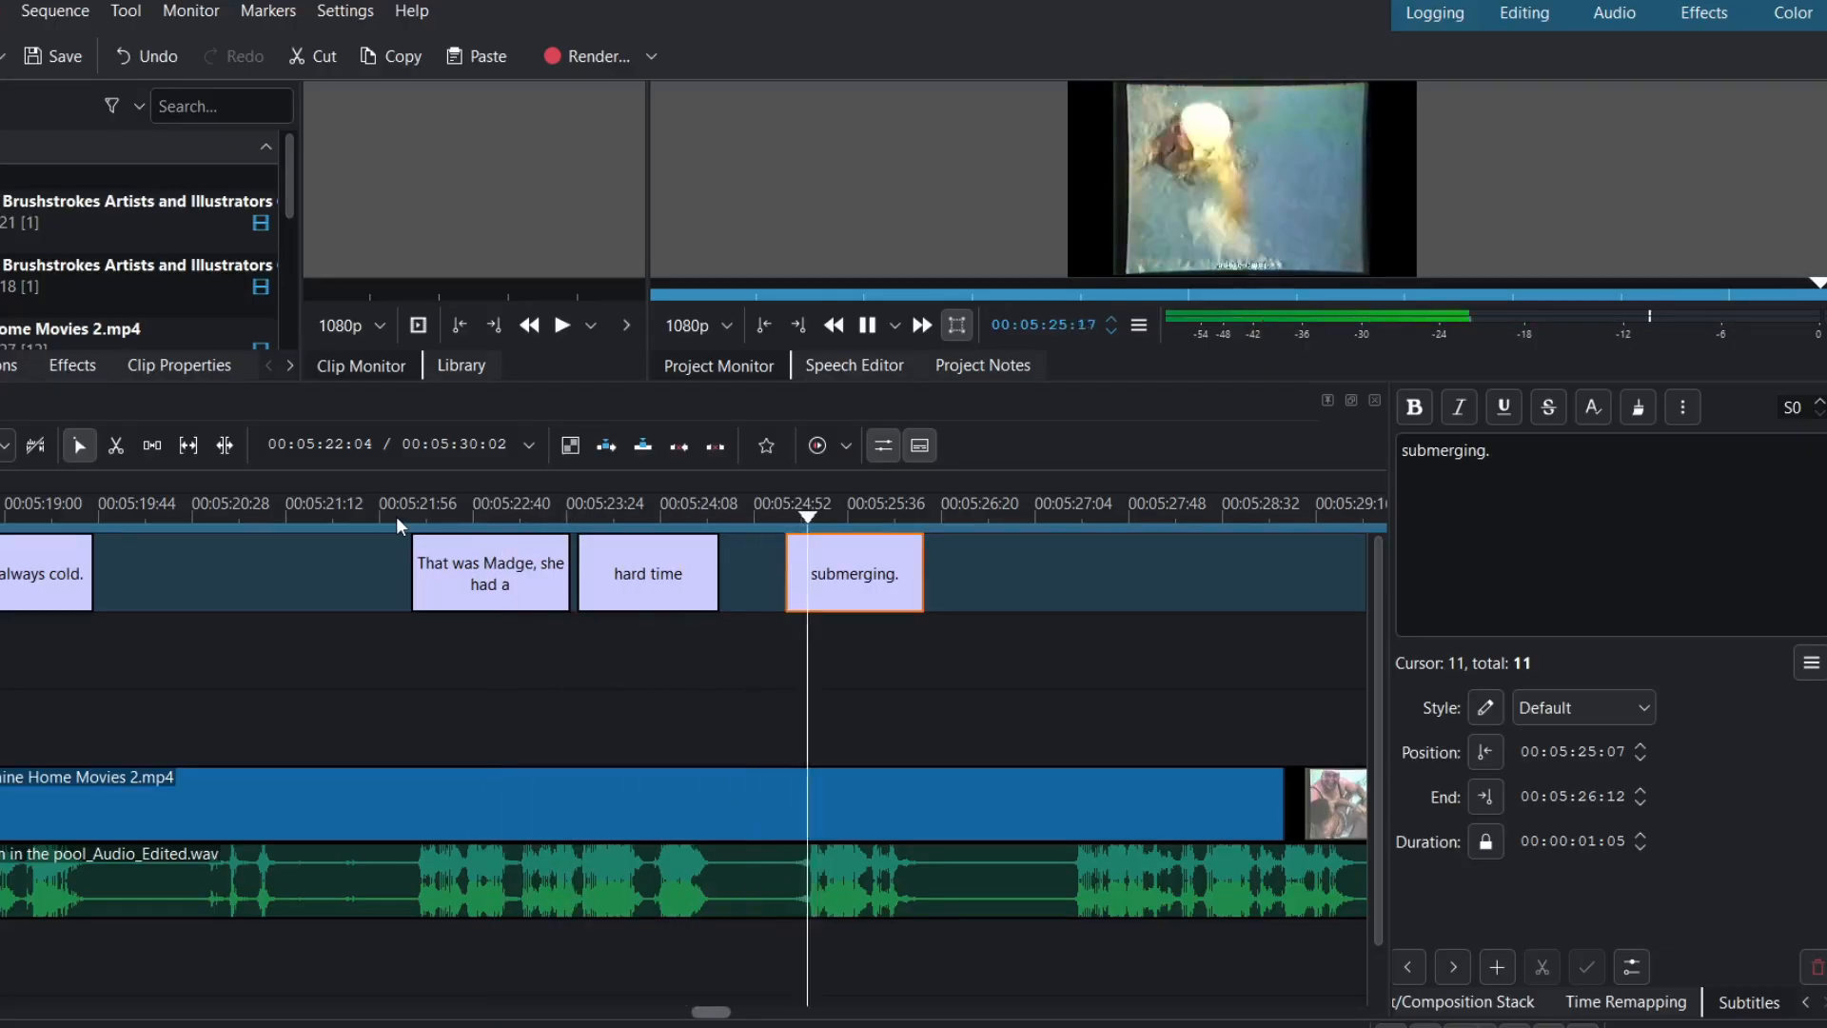
key(space)
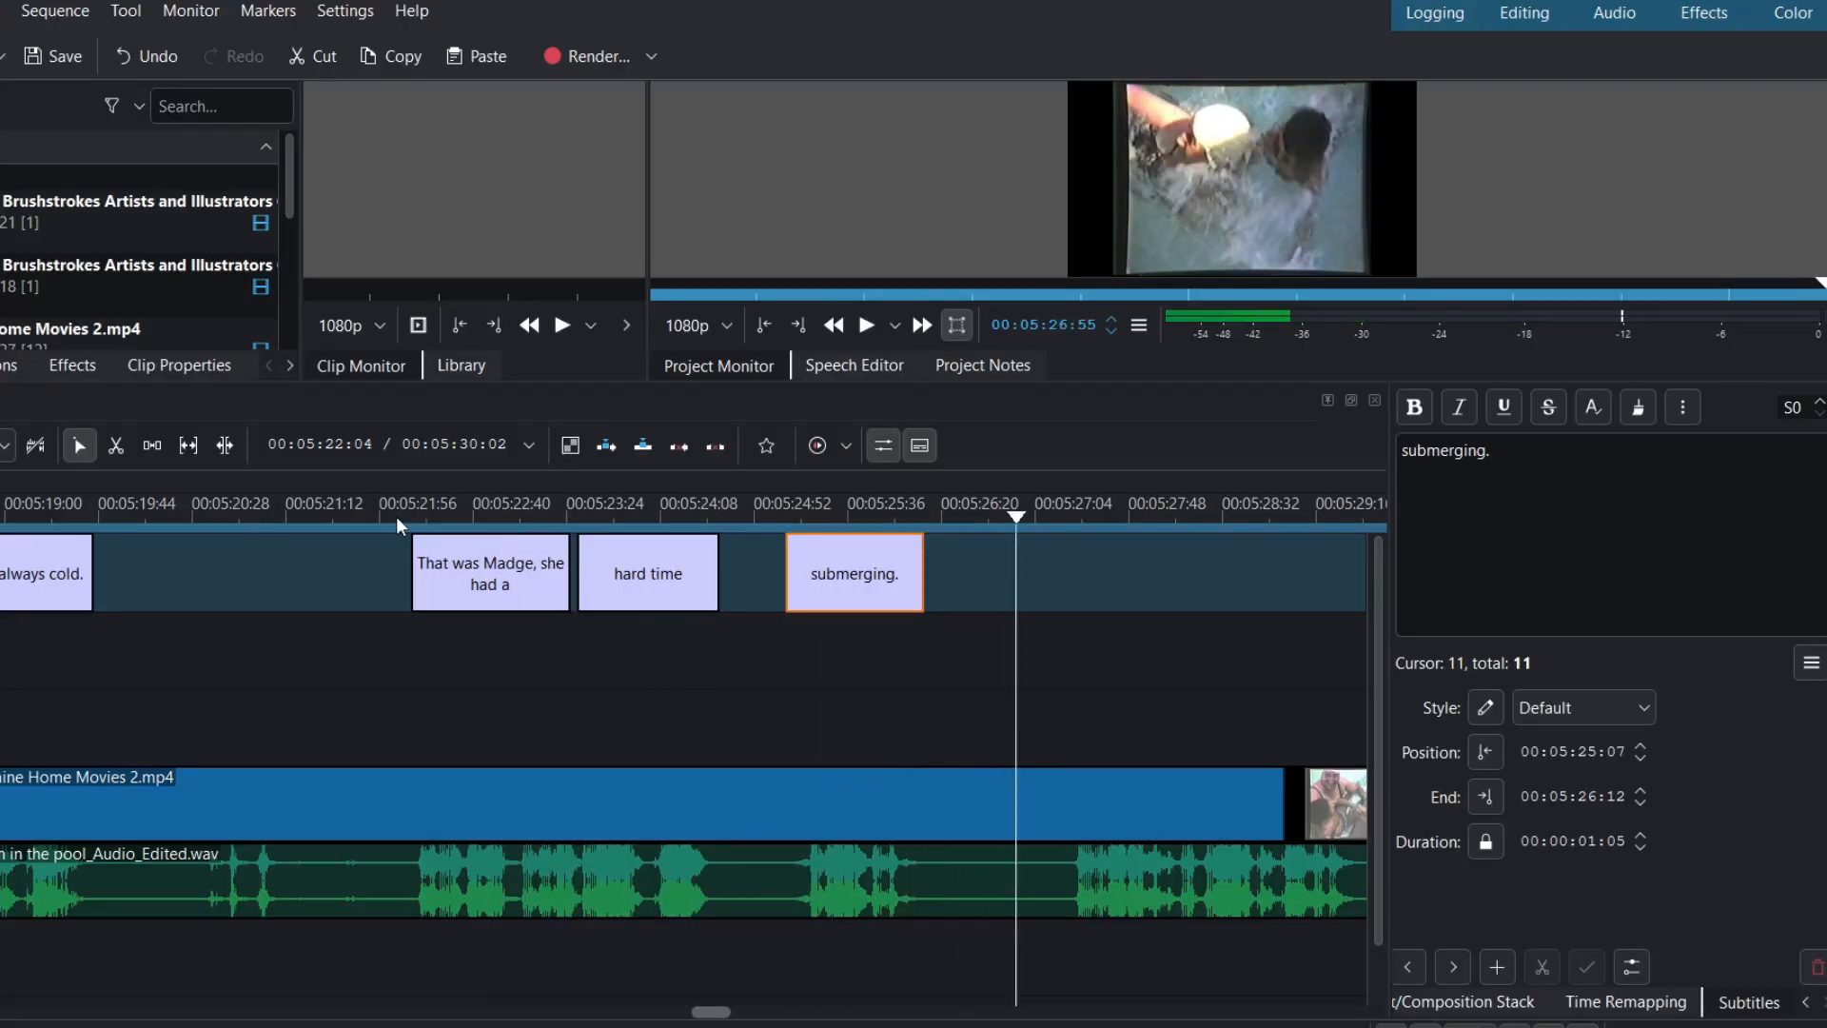
scroll(648, 715, right, 5)
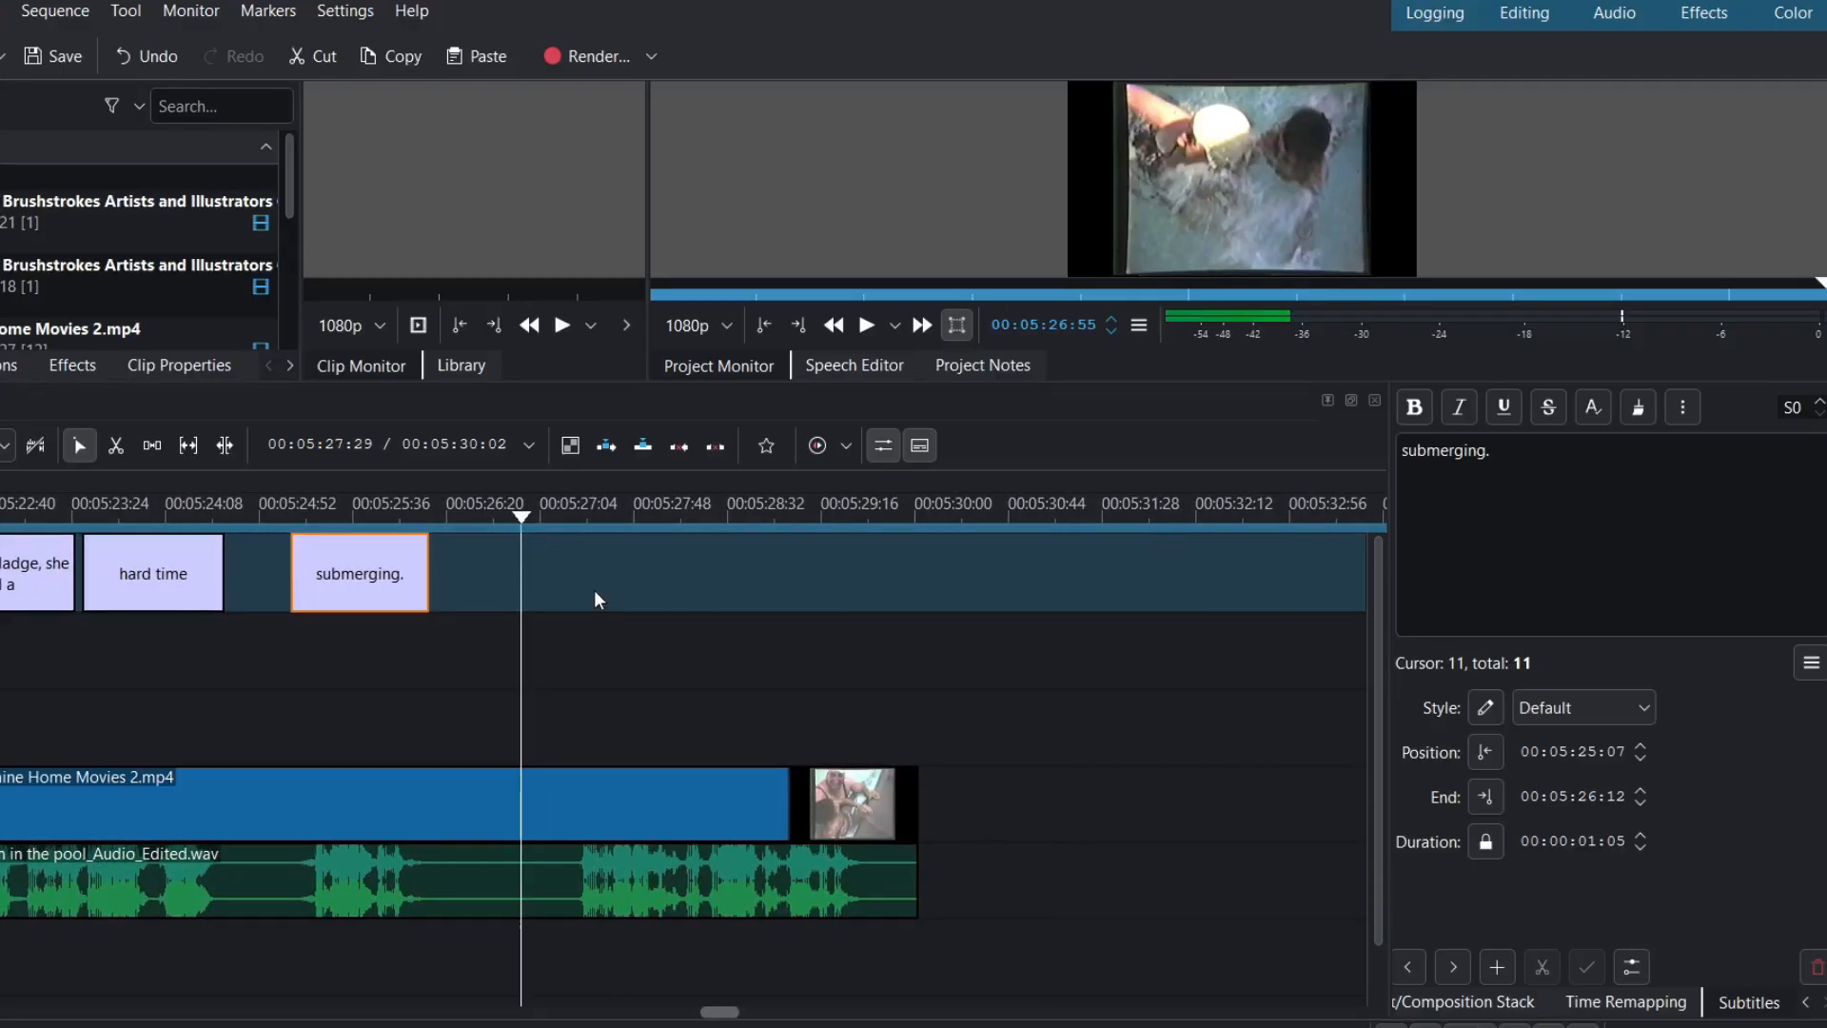
- Paste a copy of the 'submerging.' caption and place it to start at 00:05:27:18
right_click(383, 582)
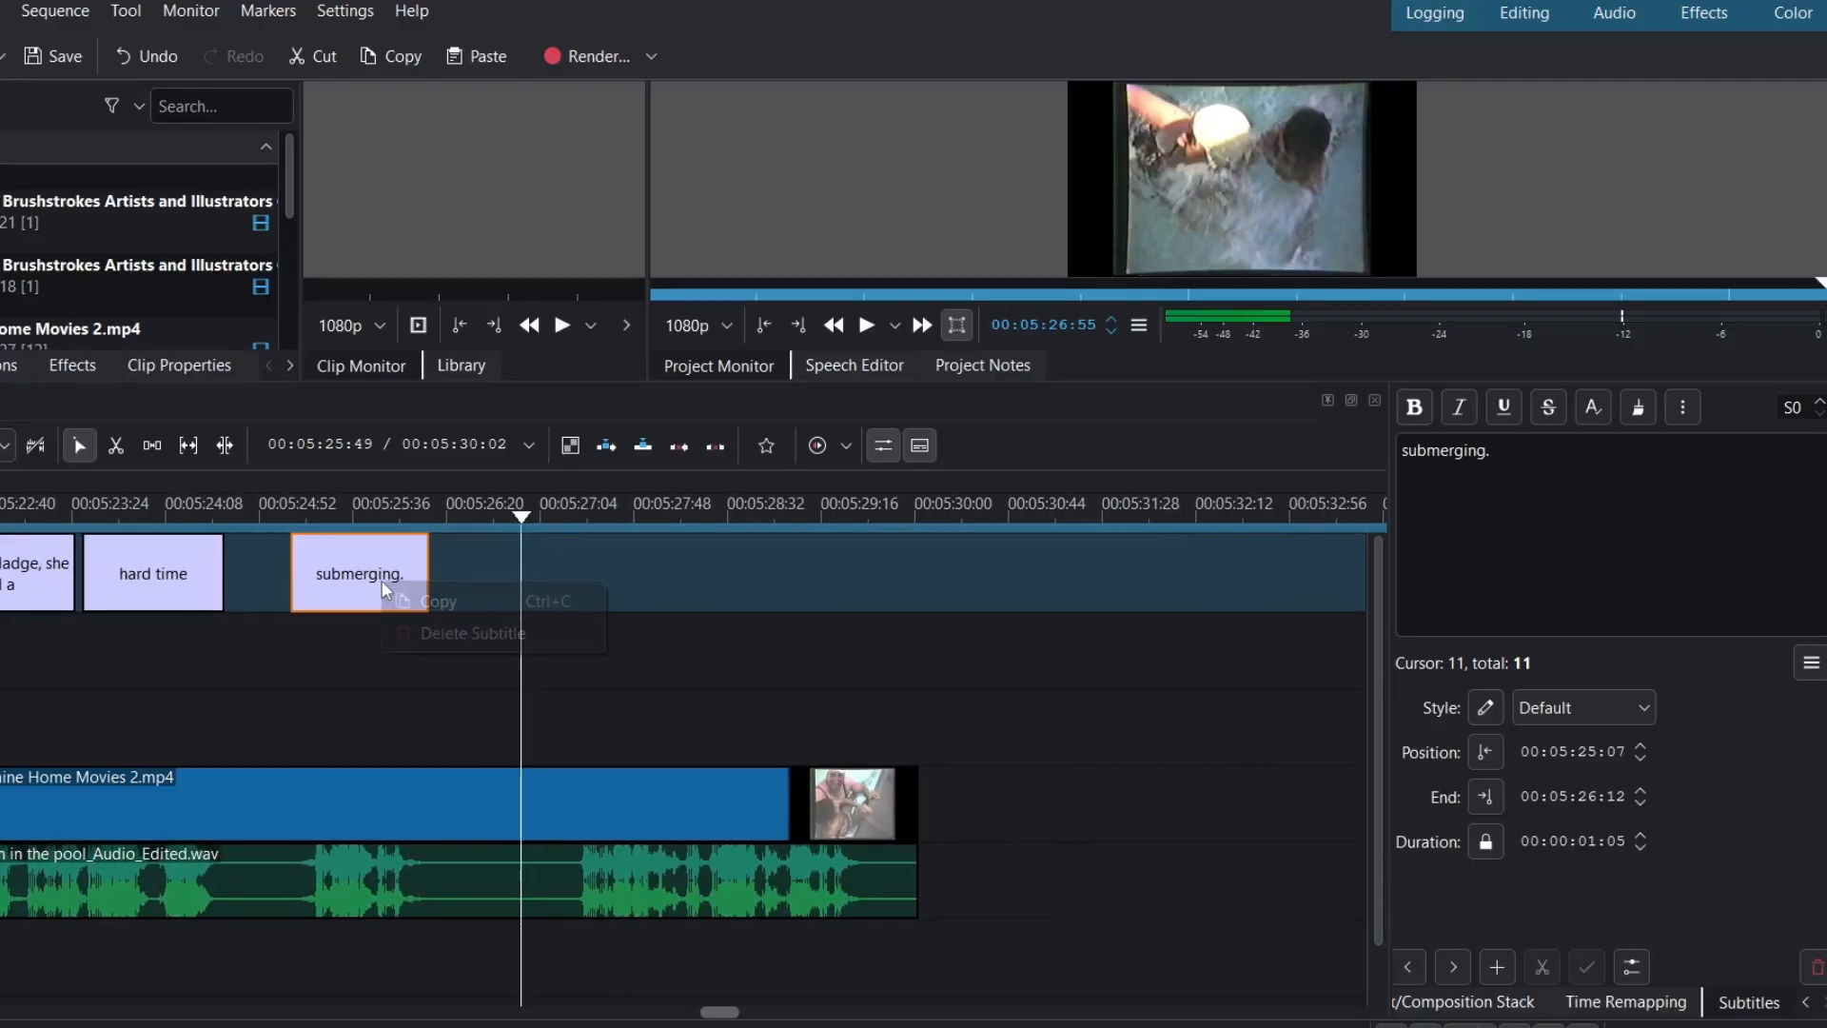
click(449, 601)
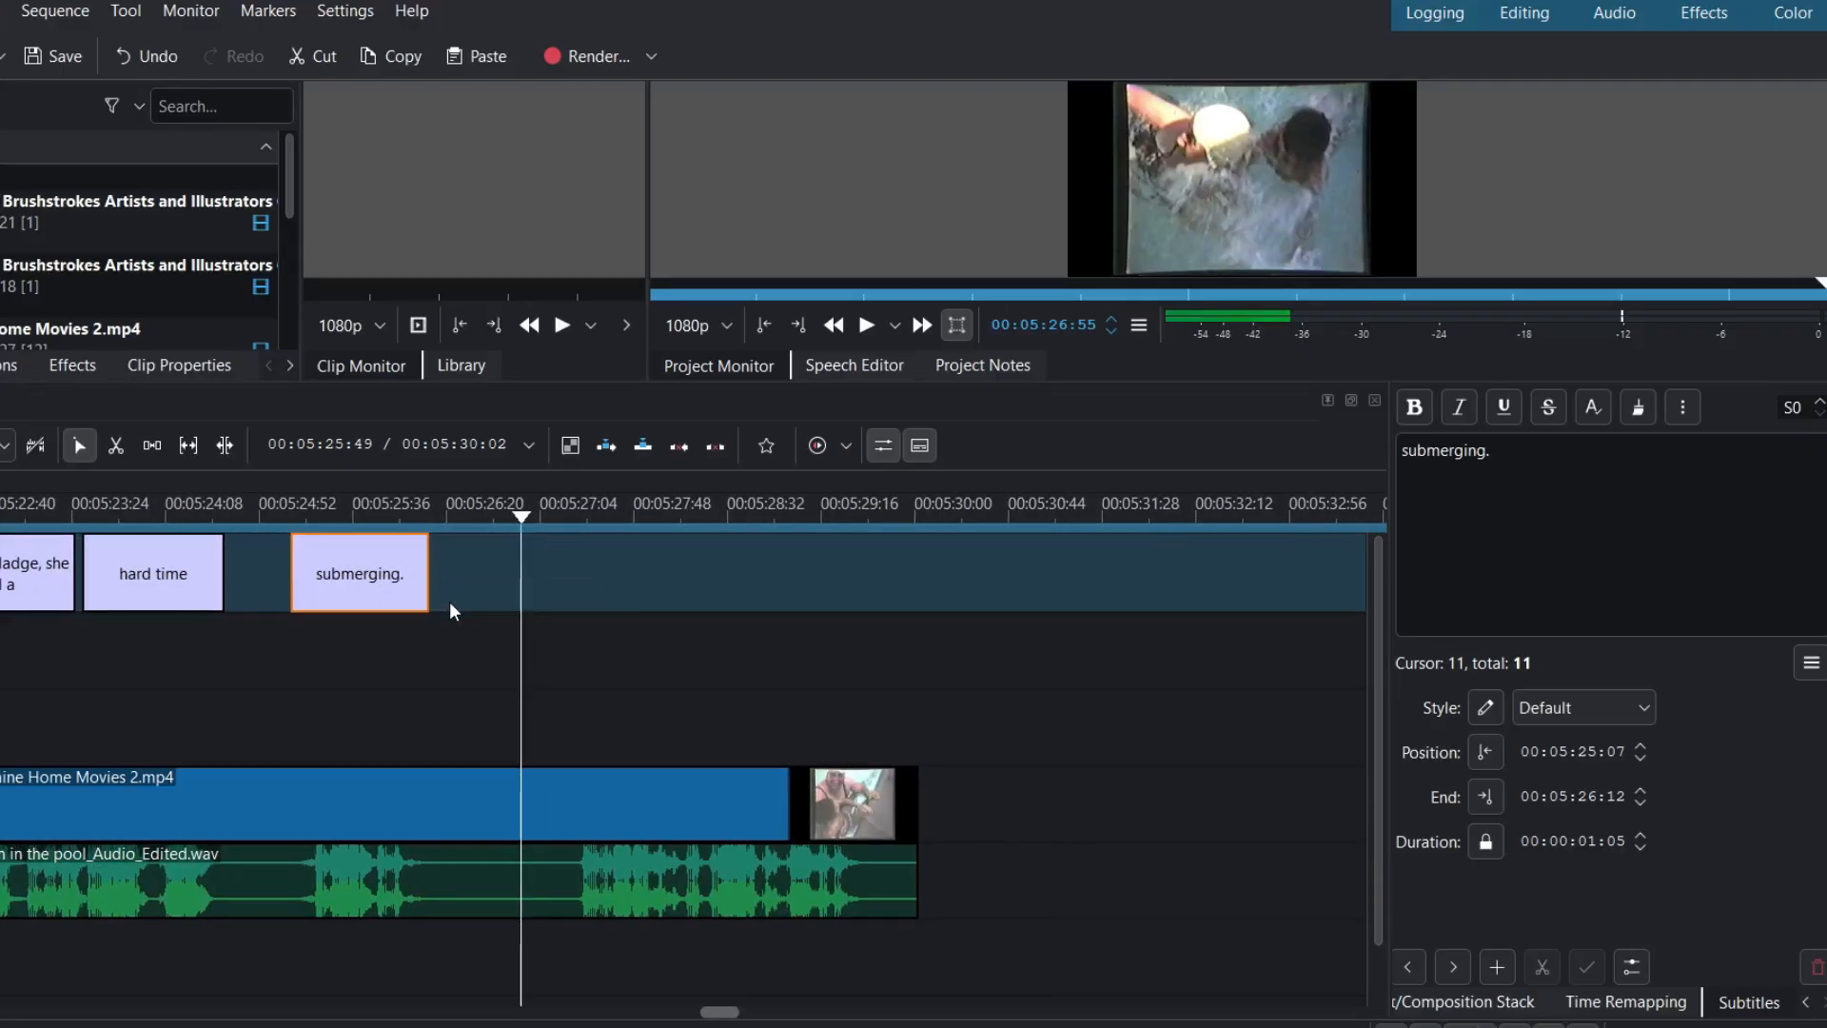
right_click(540, 590)
click(594, 611)
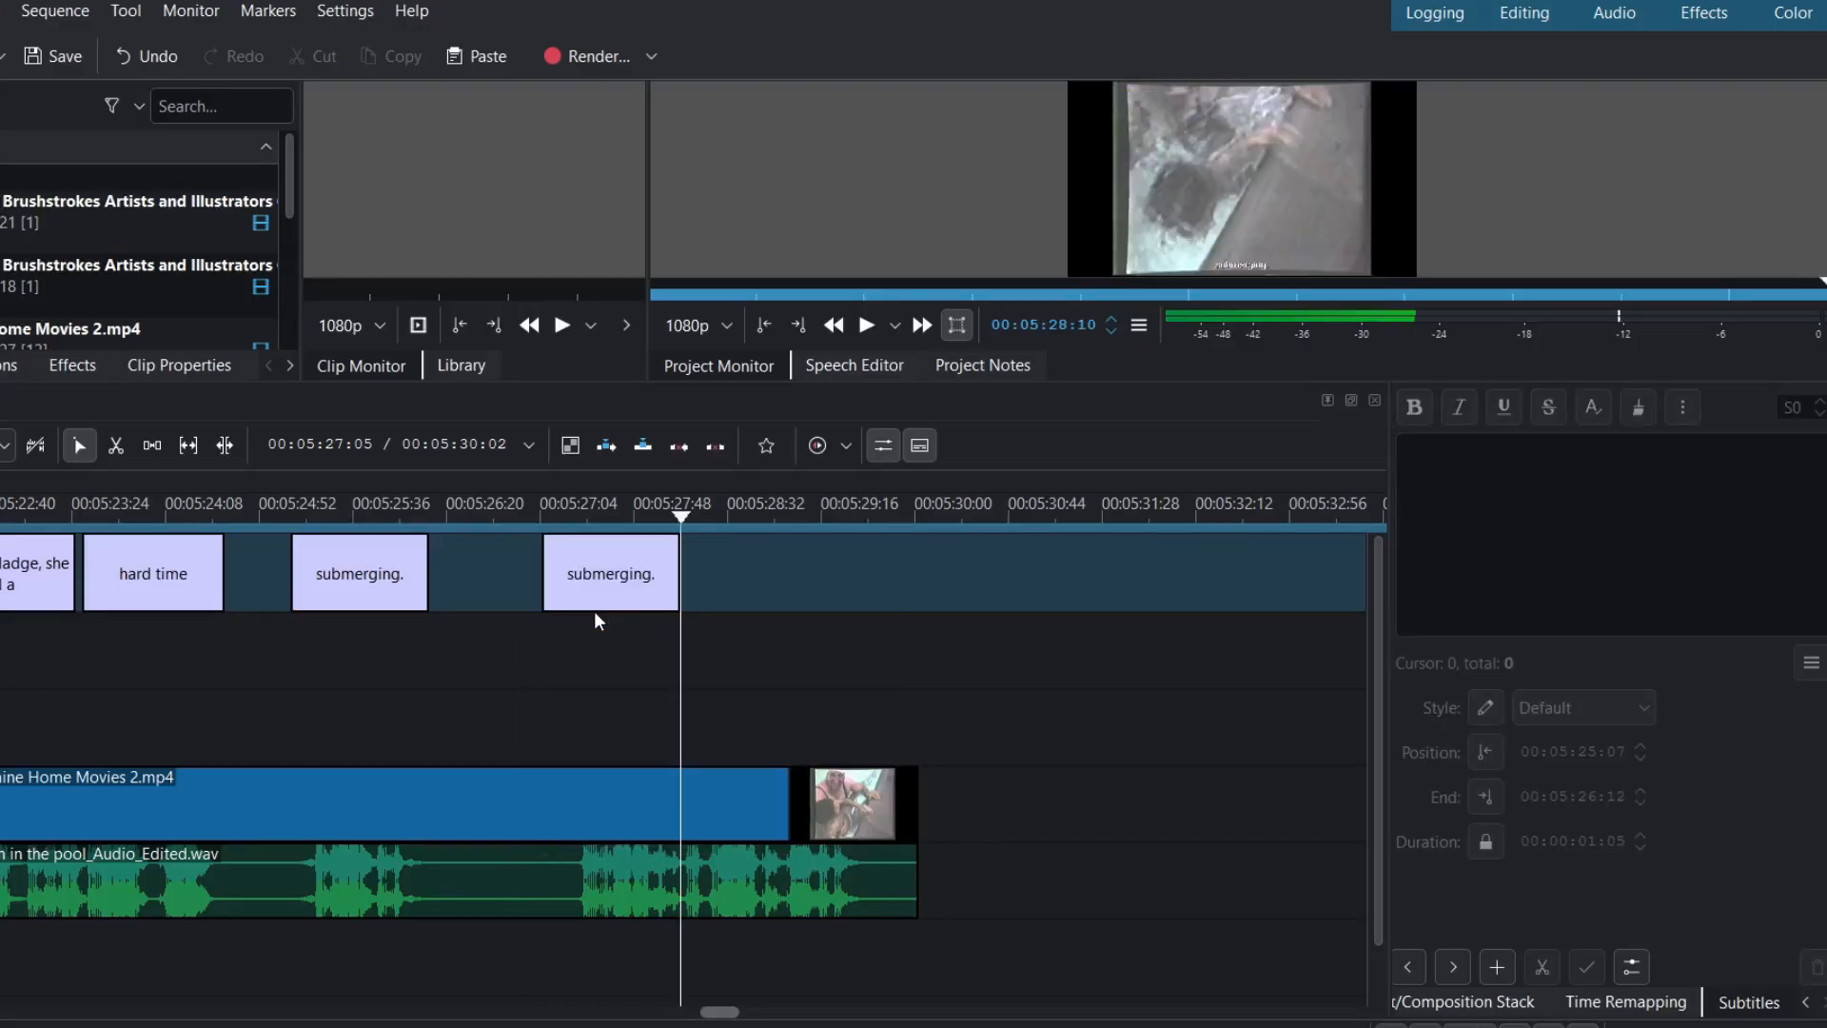
click(573, 516)
key(Left)
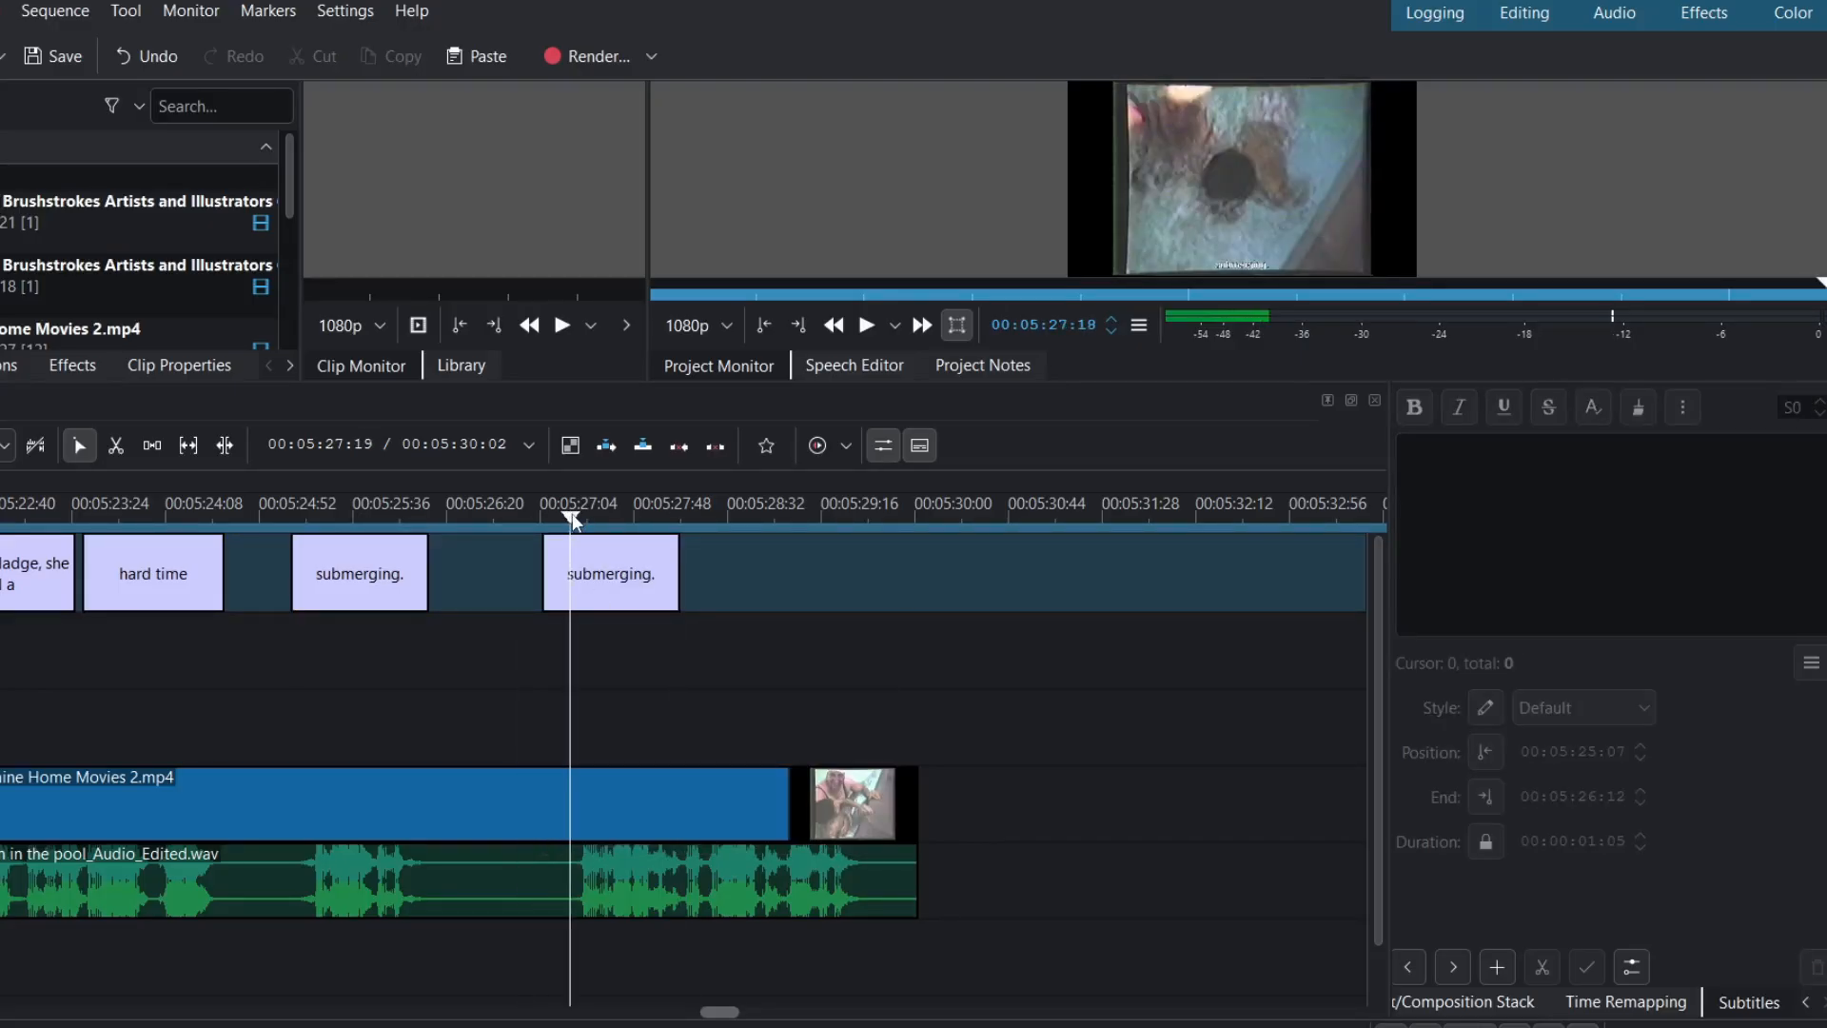
drag(598, 554, 630, 575)
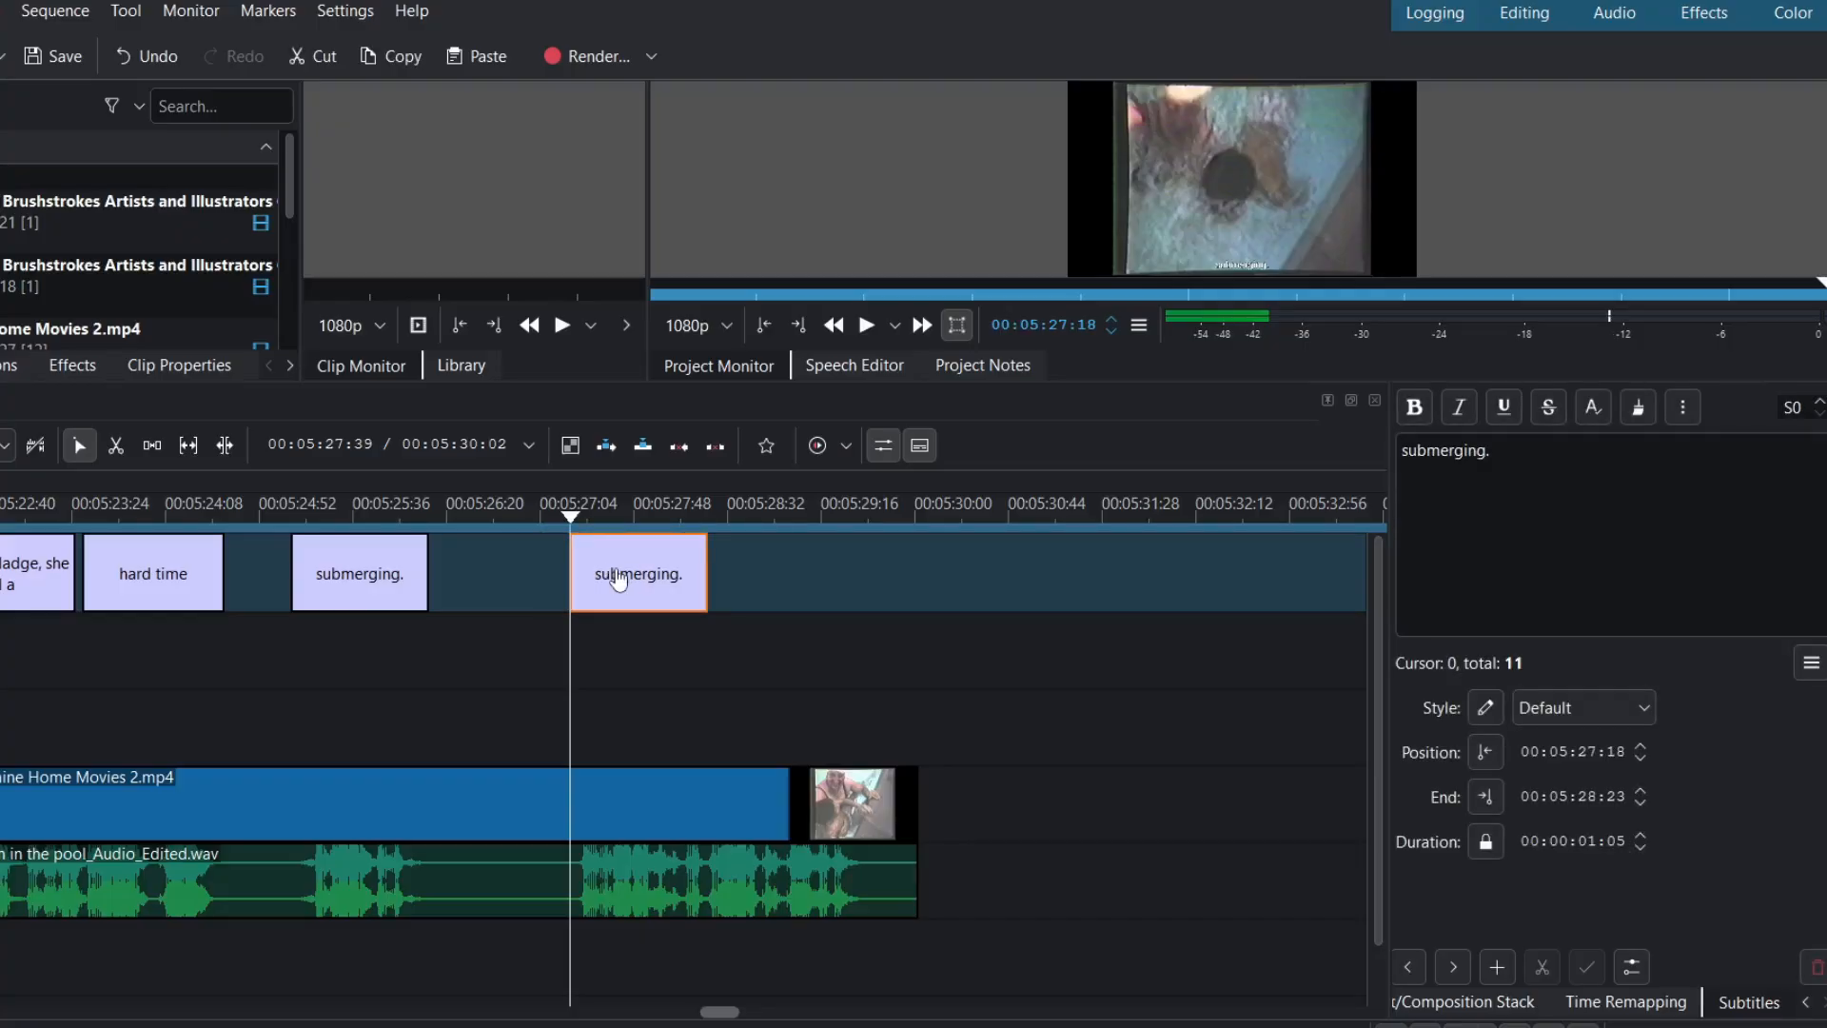
- Extend the new caption to end at 00:05:29:38 and preview it
click(864, 515)
drag(866, 519, 869, 519)
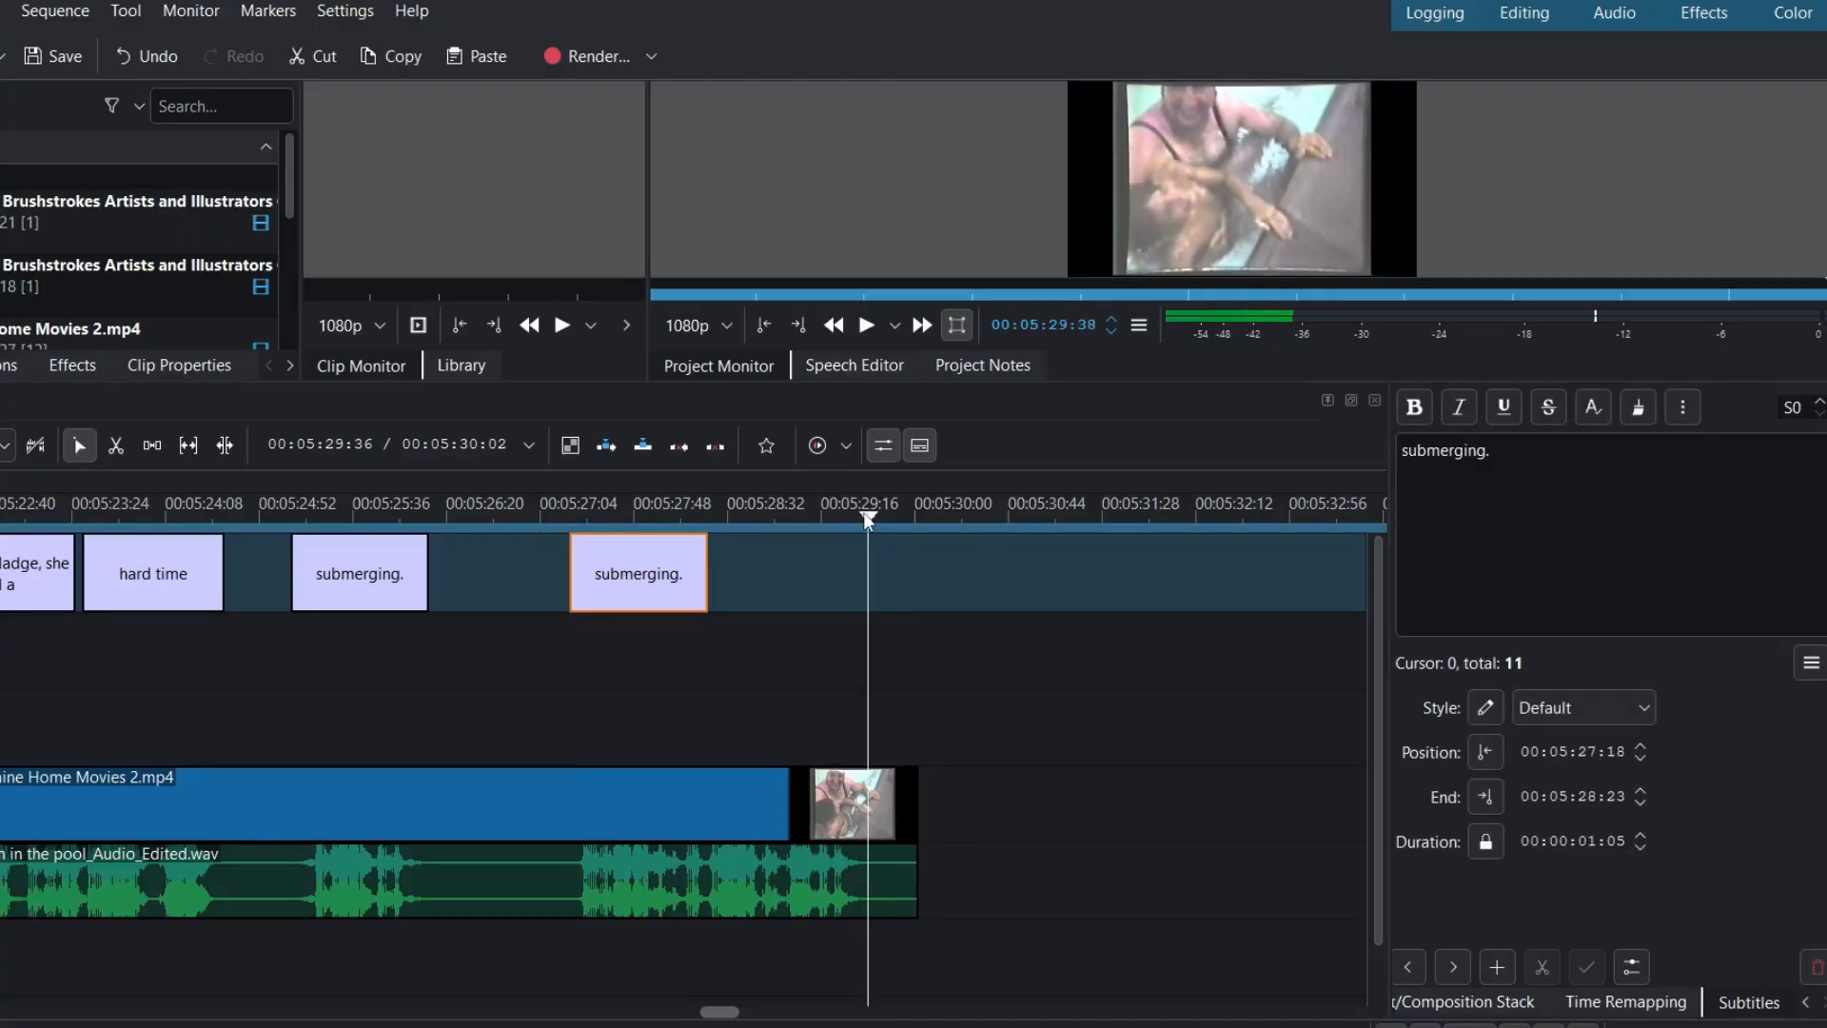
drag(705, 581, 866, 576)
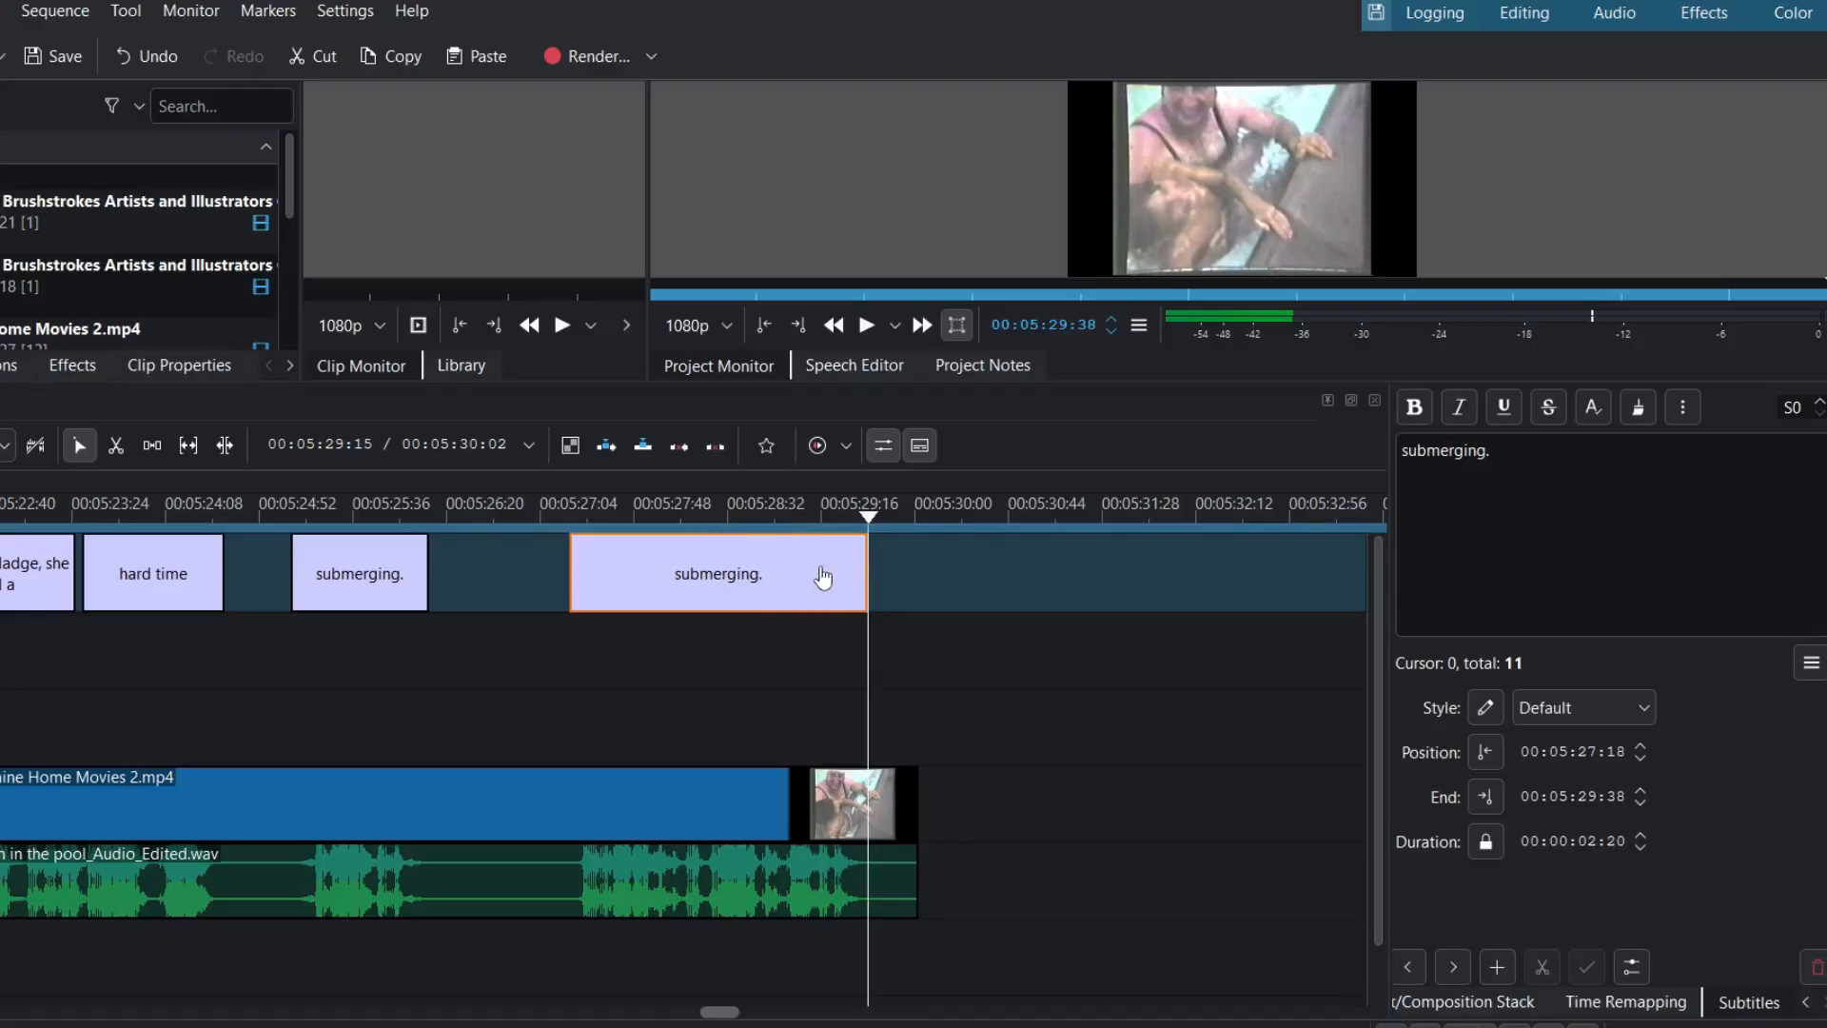
click(565, 517)
key(space)
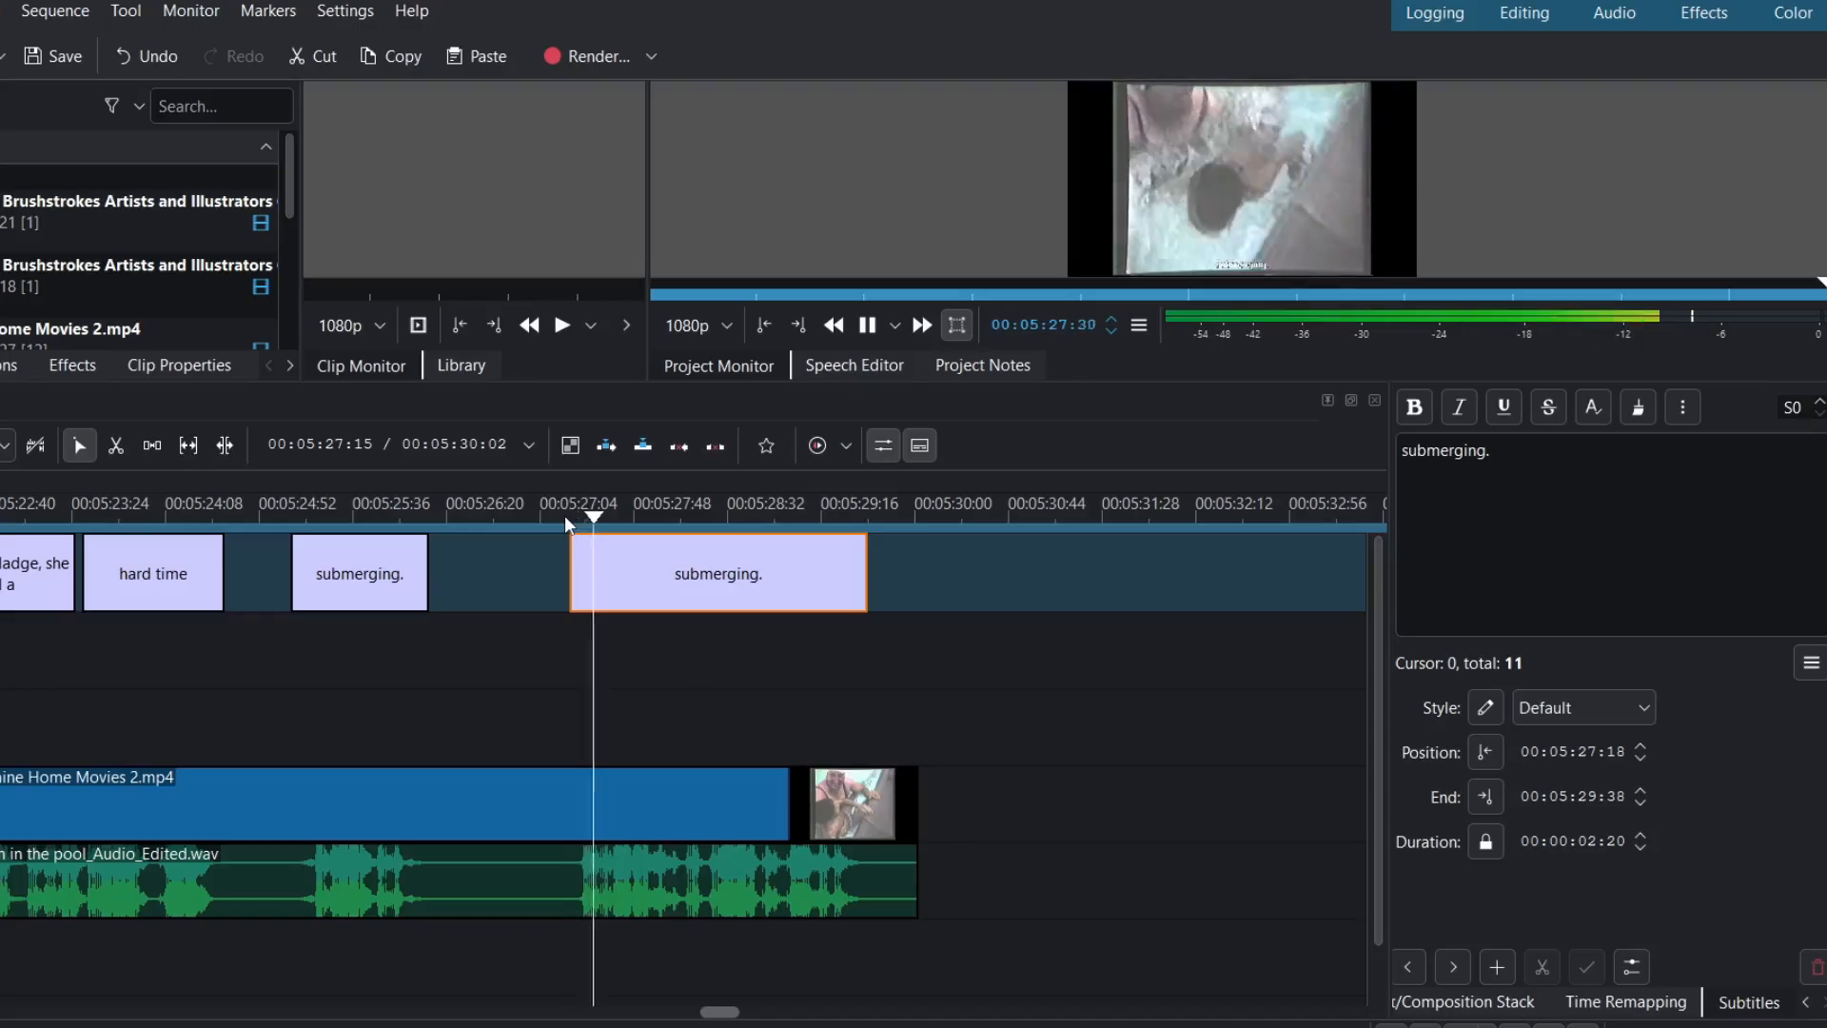
key(space)
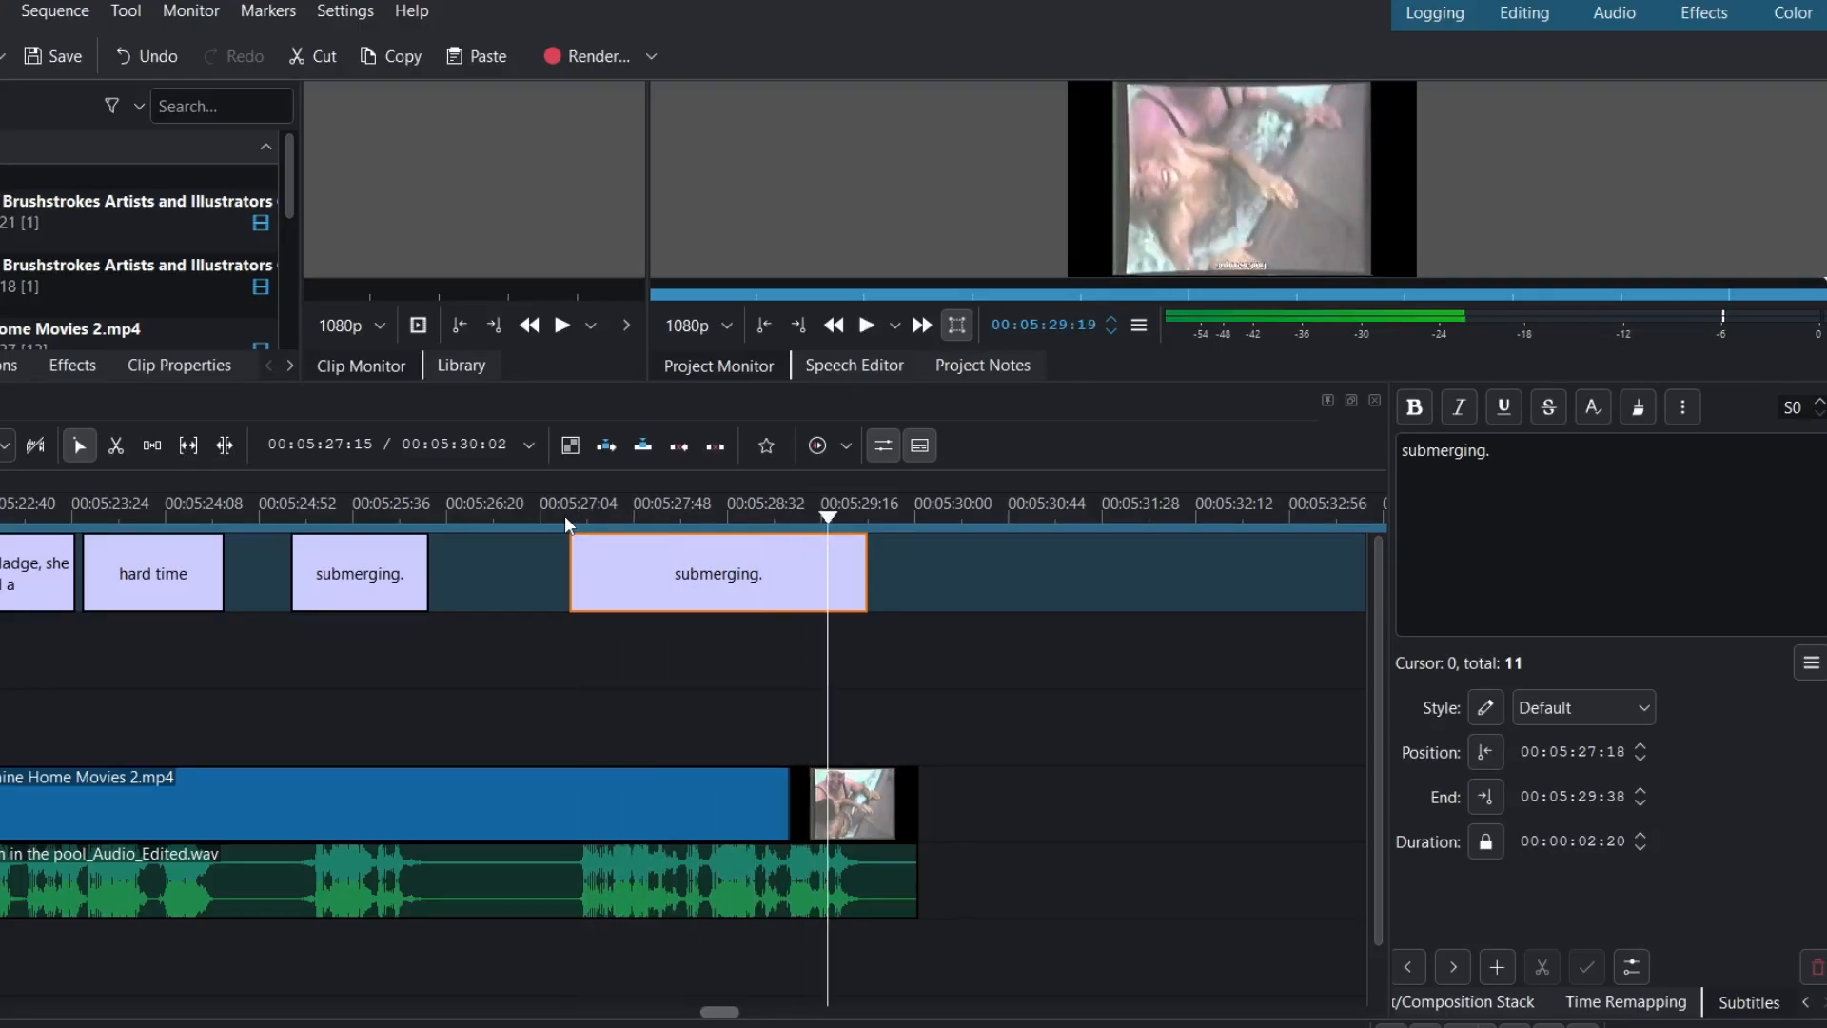
- Change its text to 'That body of hers just didn't want to go down.' and review
click(1584, 461)
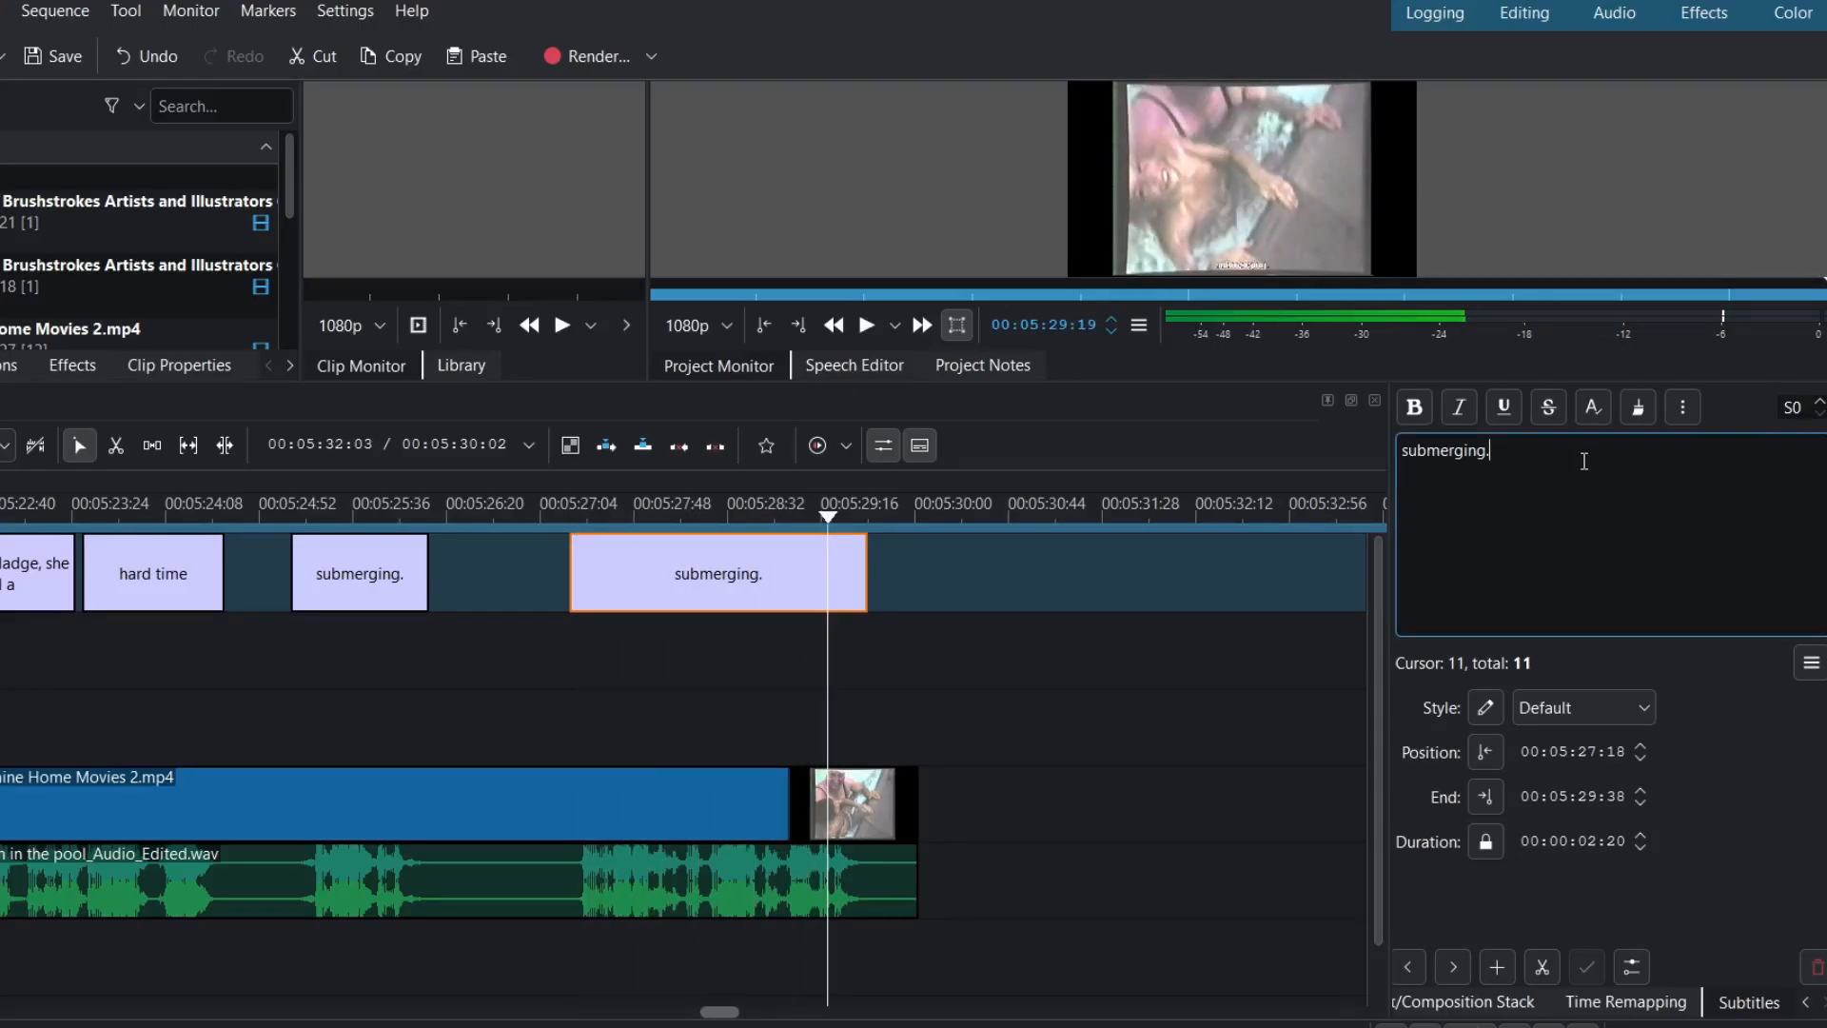
key(BackSpace)
key(BackSpace)
key(BackSpace)
key(BackSpace)
key(BackSpace)
key(BackSpace)
key(BackSpace)
key(BackSpace)
key(BackSpace)
key(BackSpace)
key(BackSpace)
text(That bod)
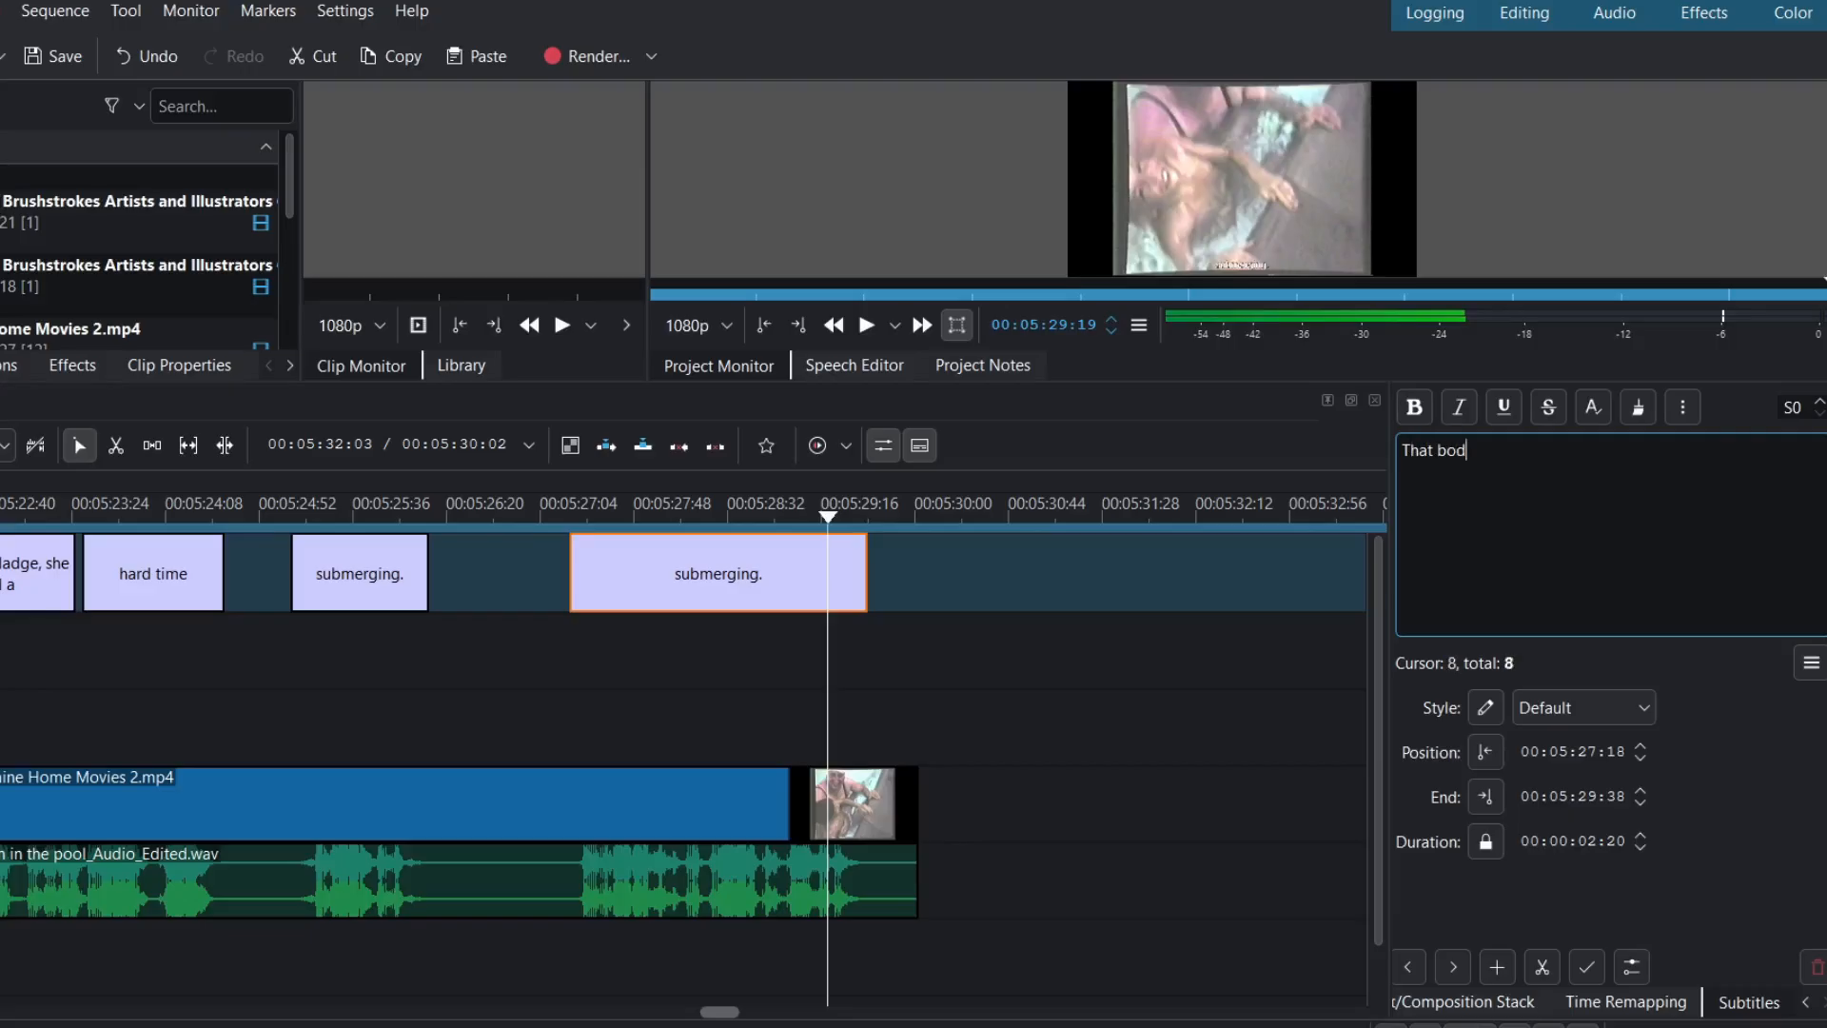
text(y of hers )
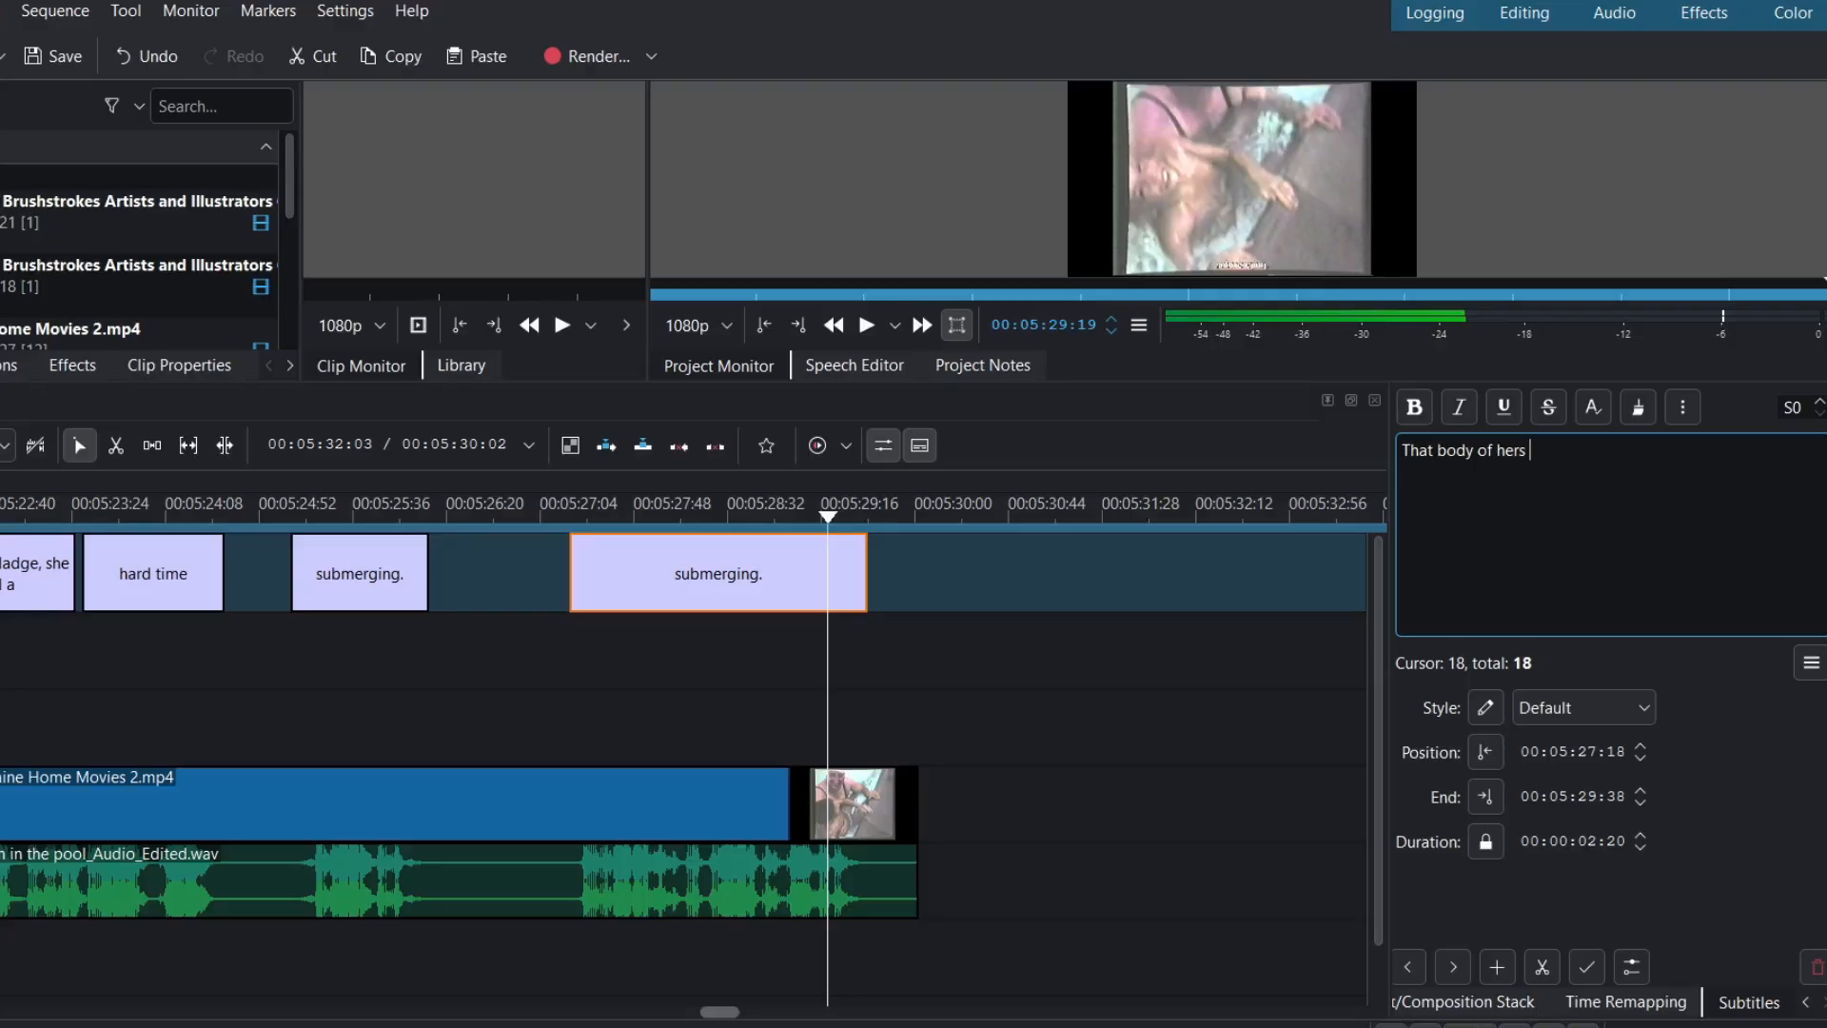
text(just )
text(didn't wa)
text(s)
text(t to go down)
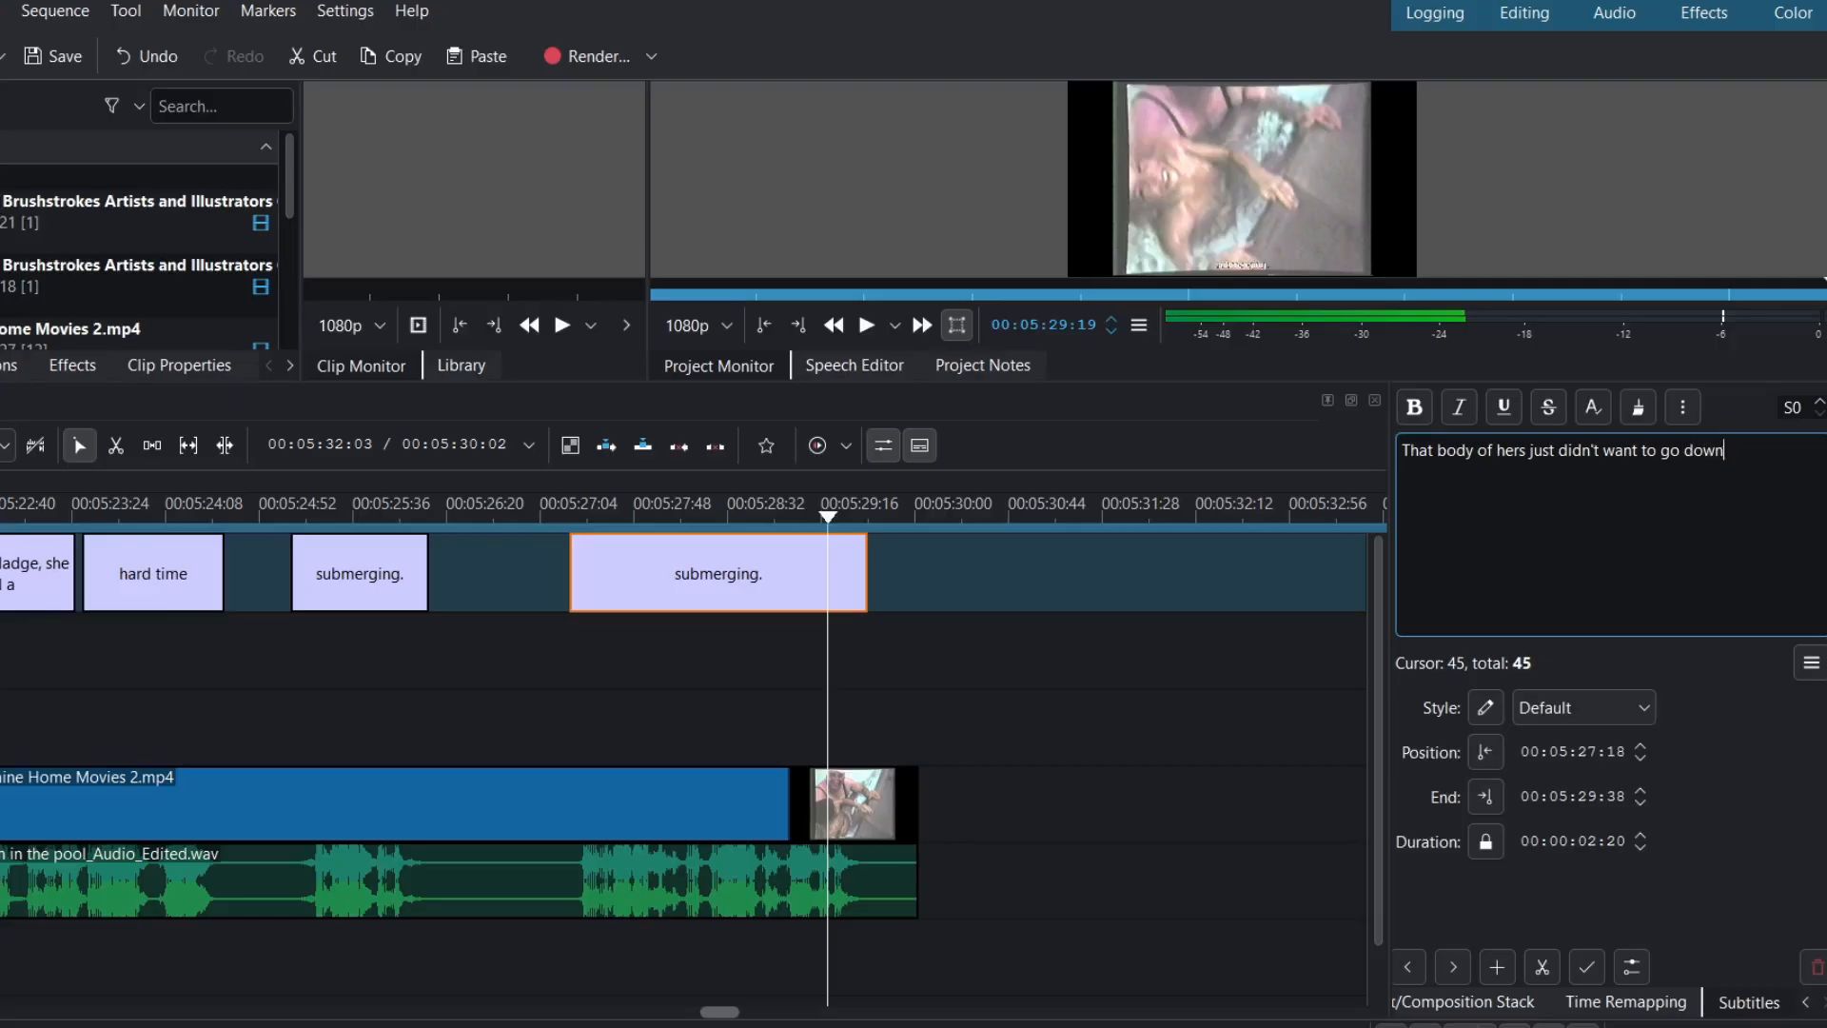
text(.)
click(562, 516)
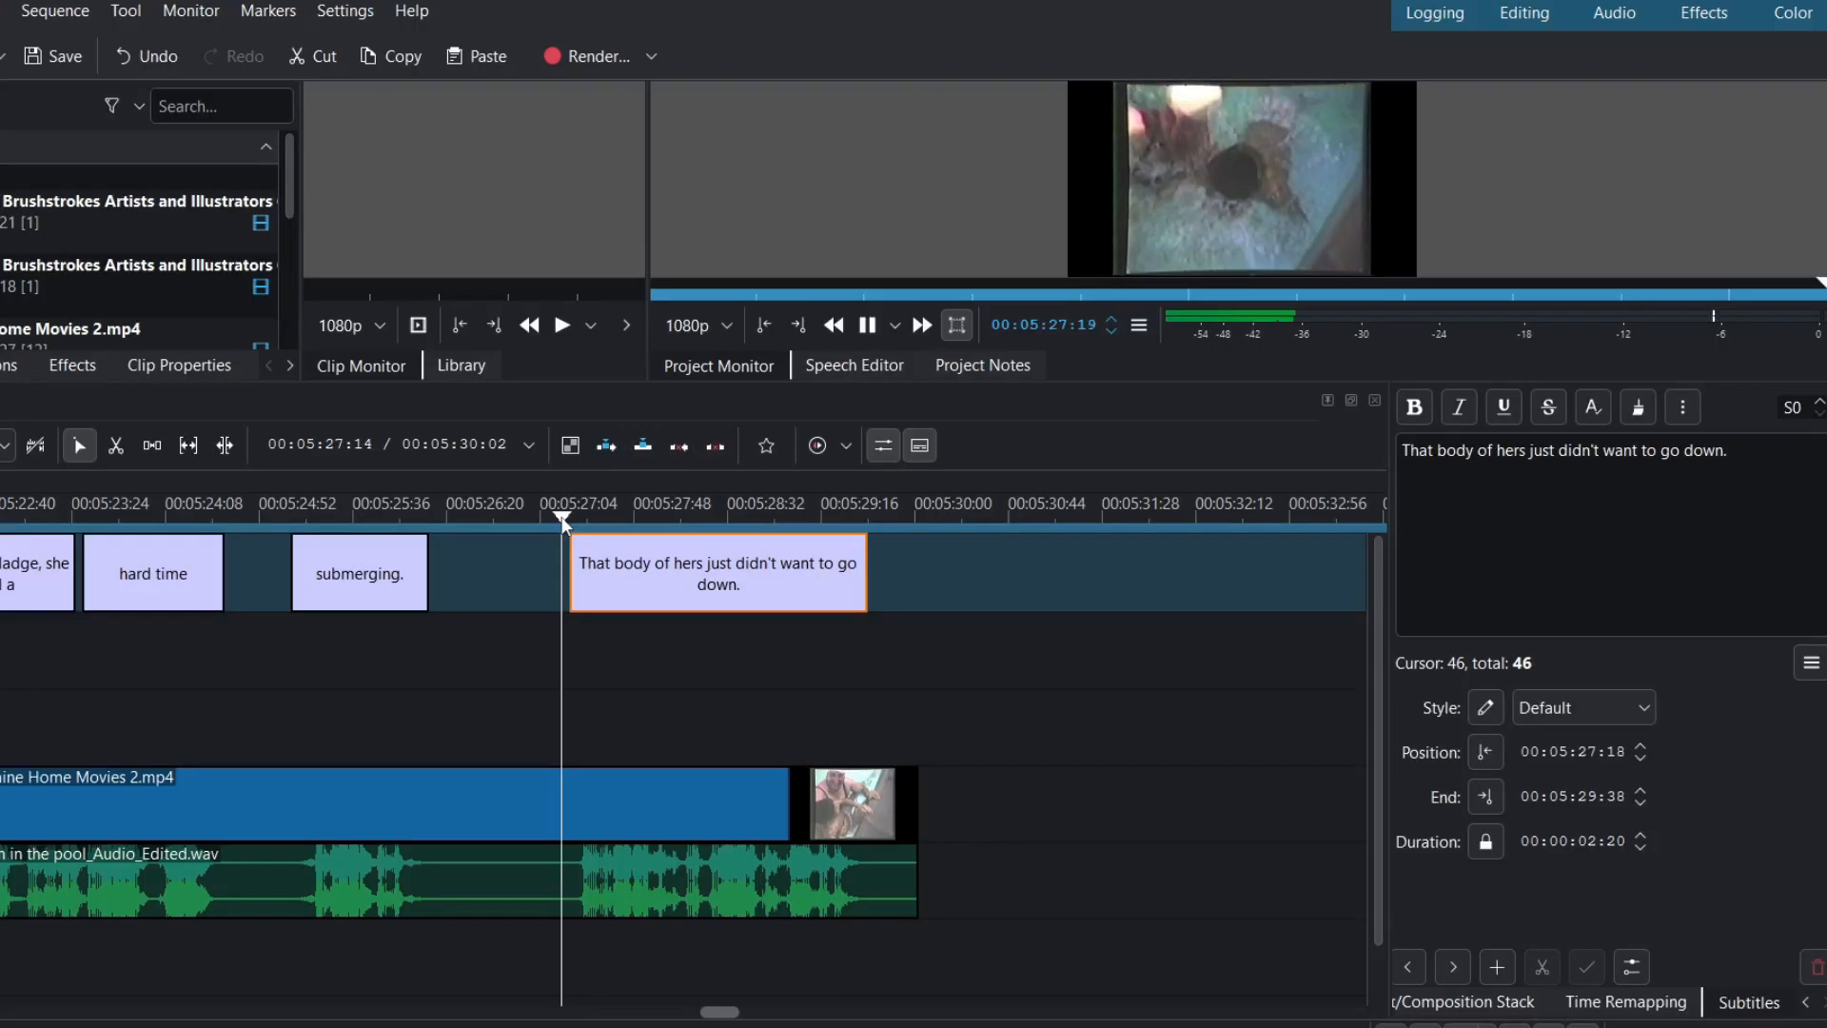
key(space)
key(space)
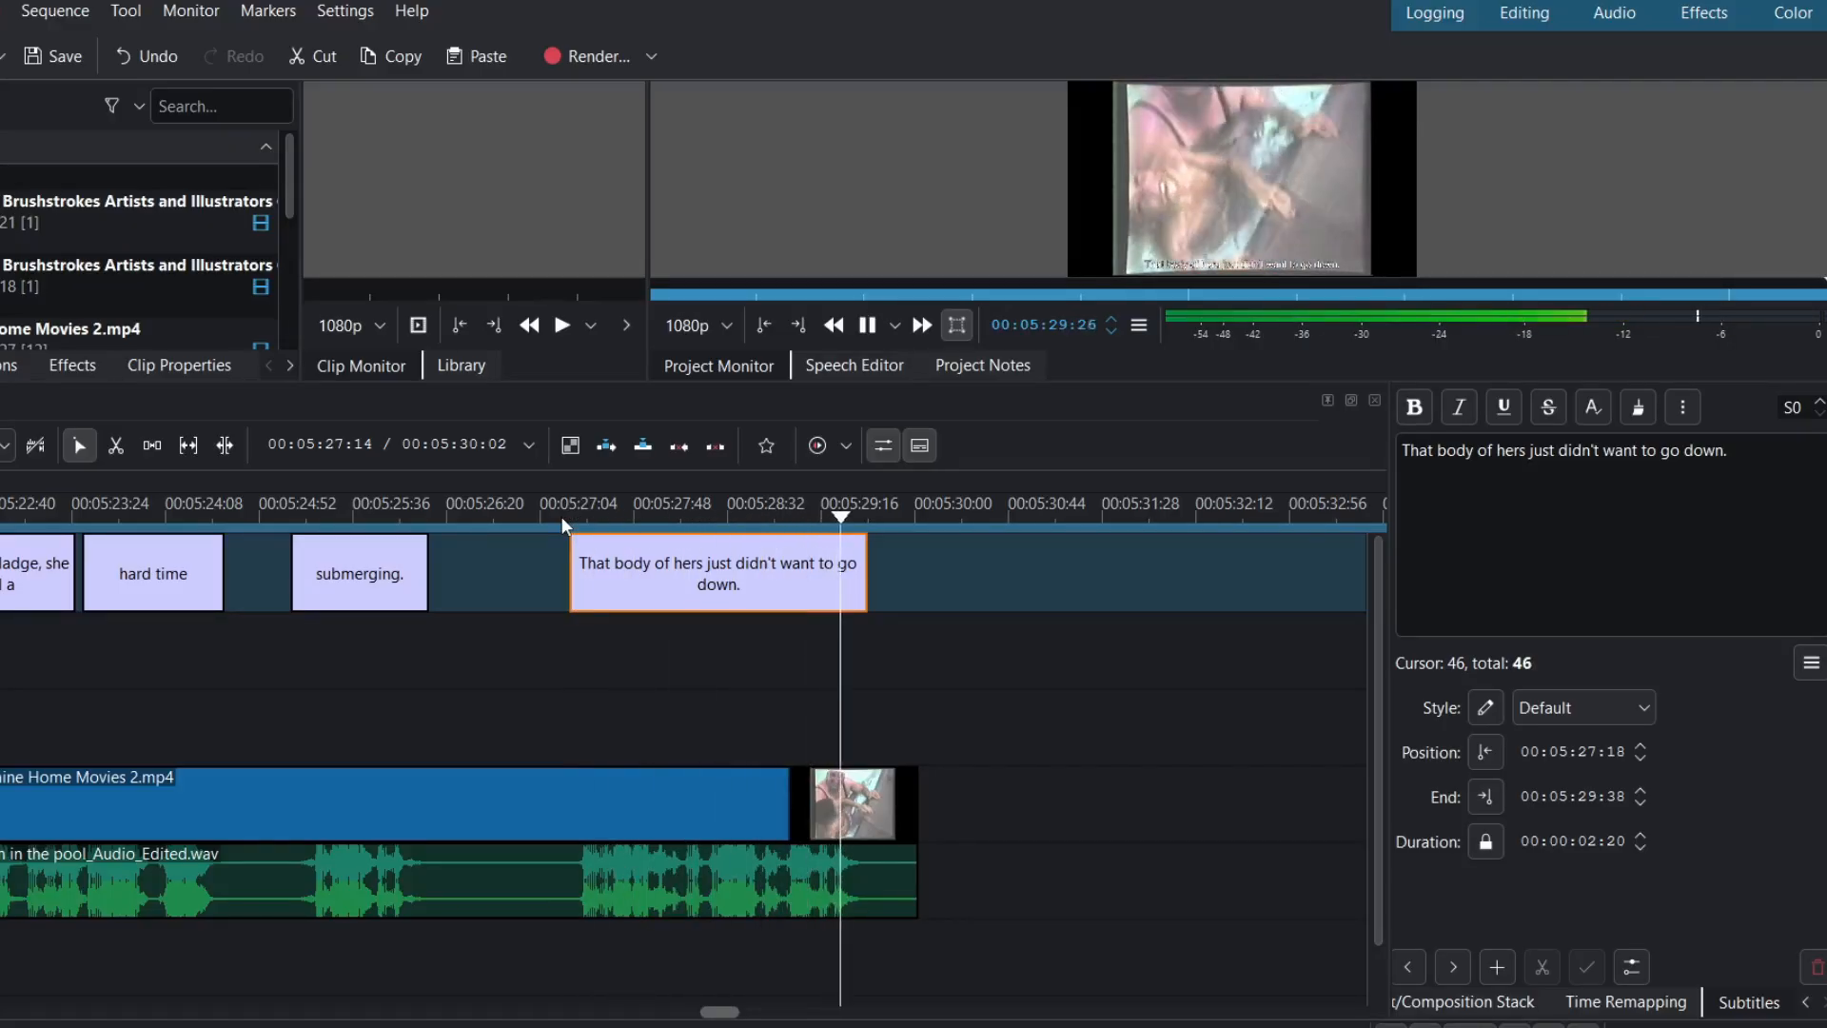
click(555, 516)
key(space)
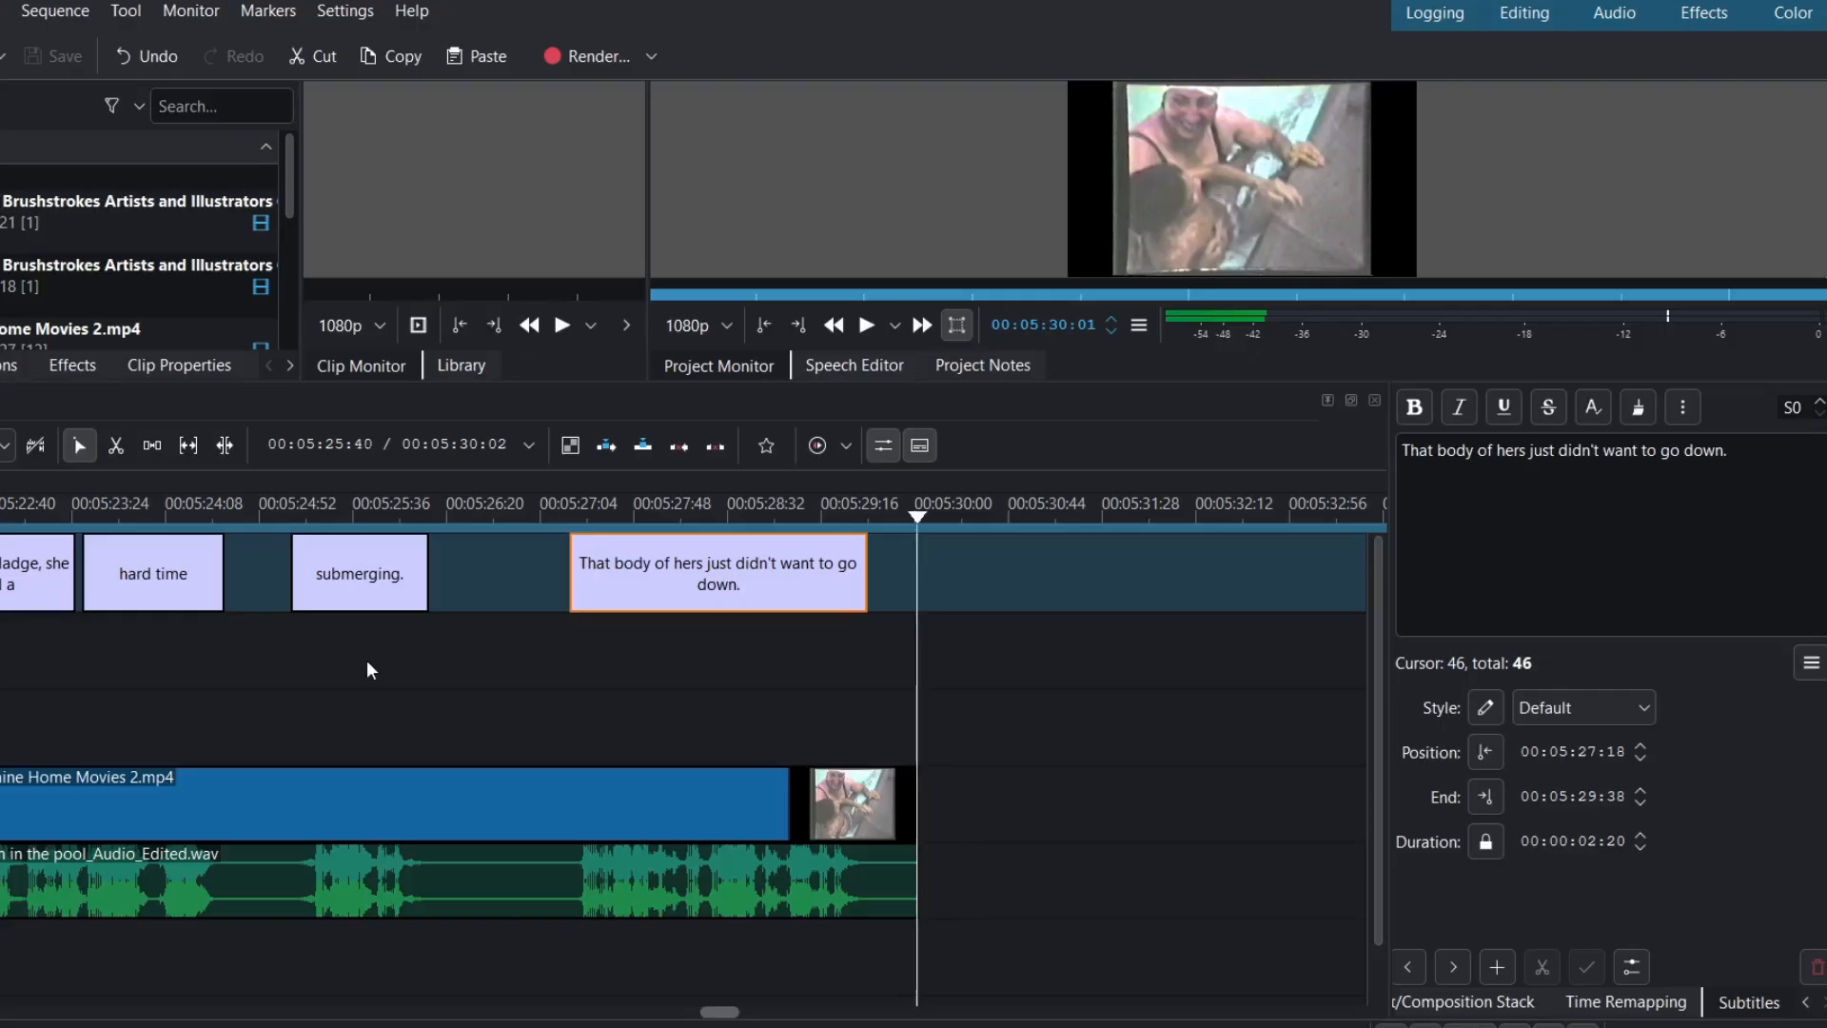
scroll(360, 649, up, 5)
ctrl+scroll(402, 666, down, 4)
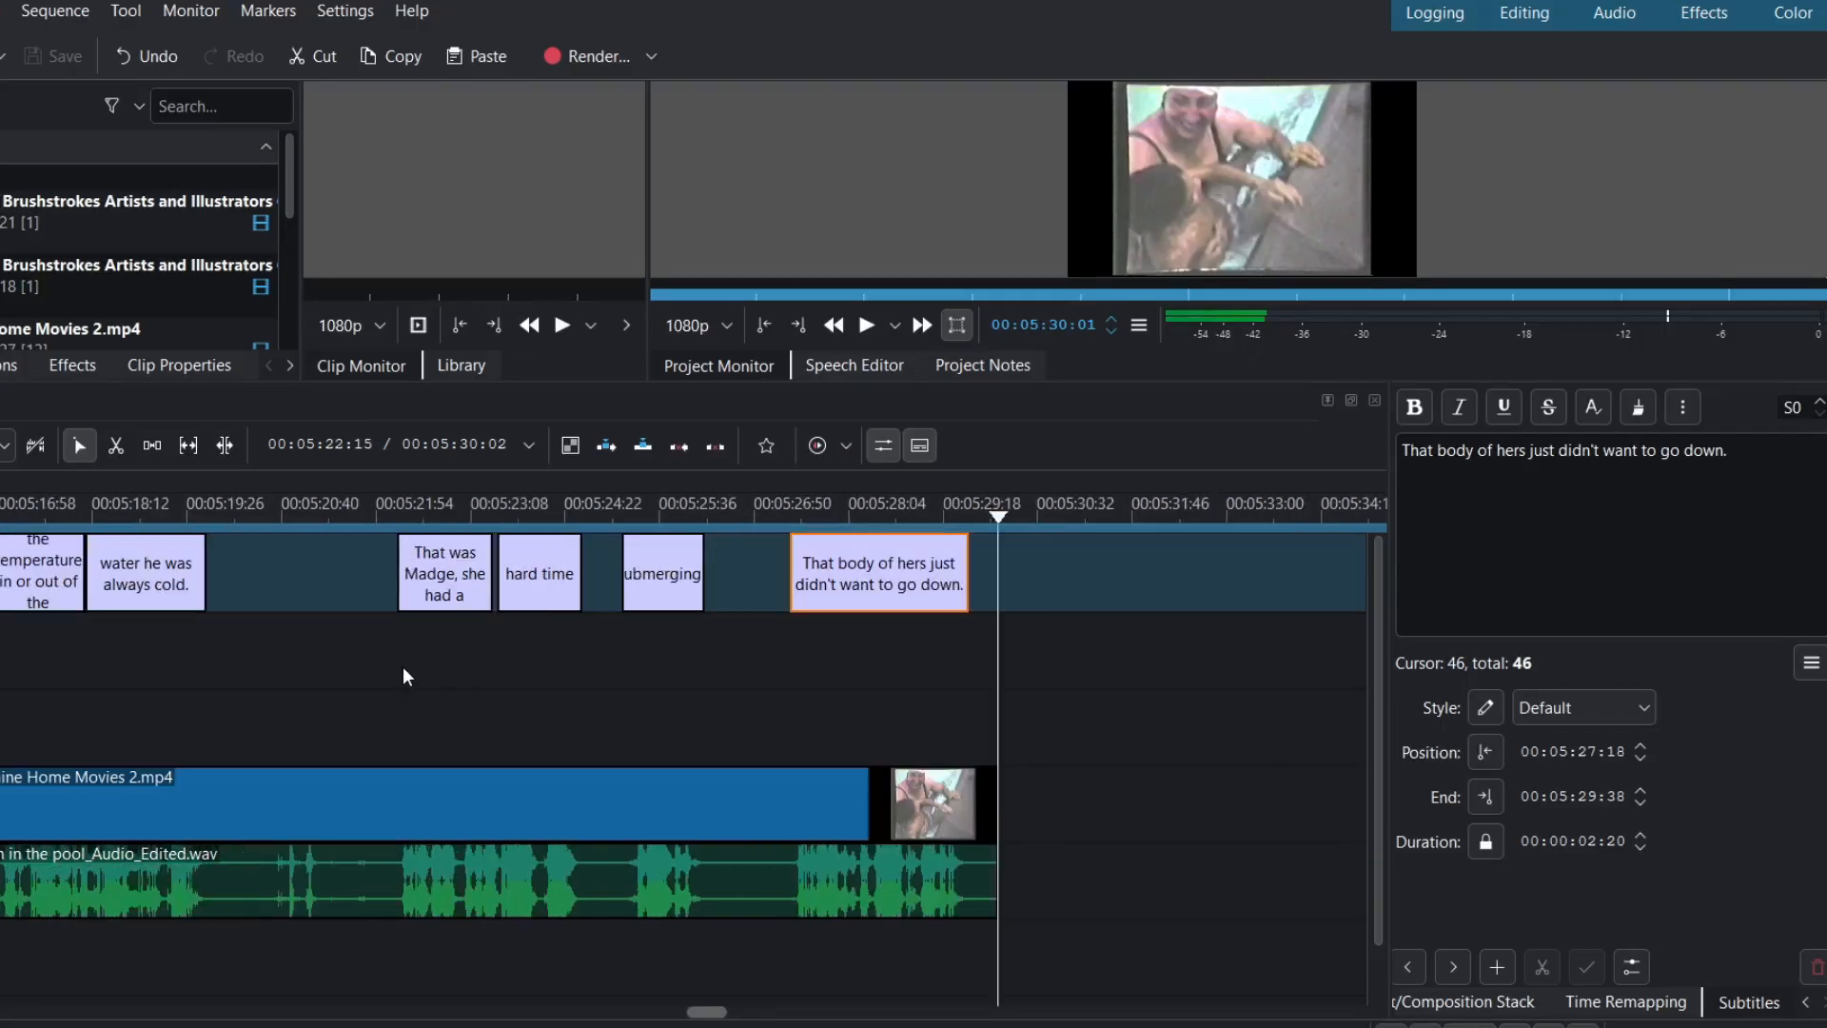
scroll(403, 675, up, 10)
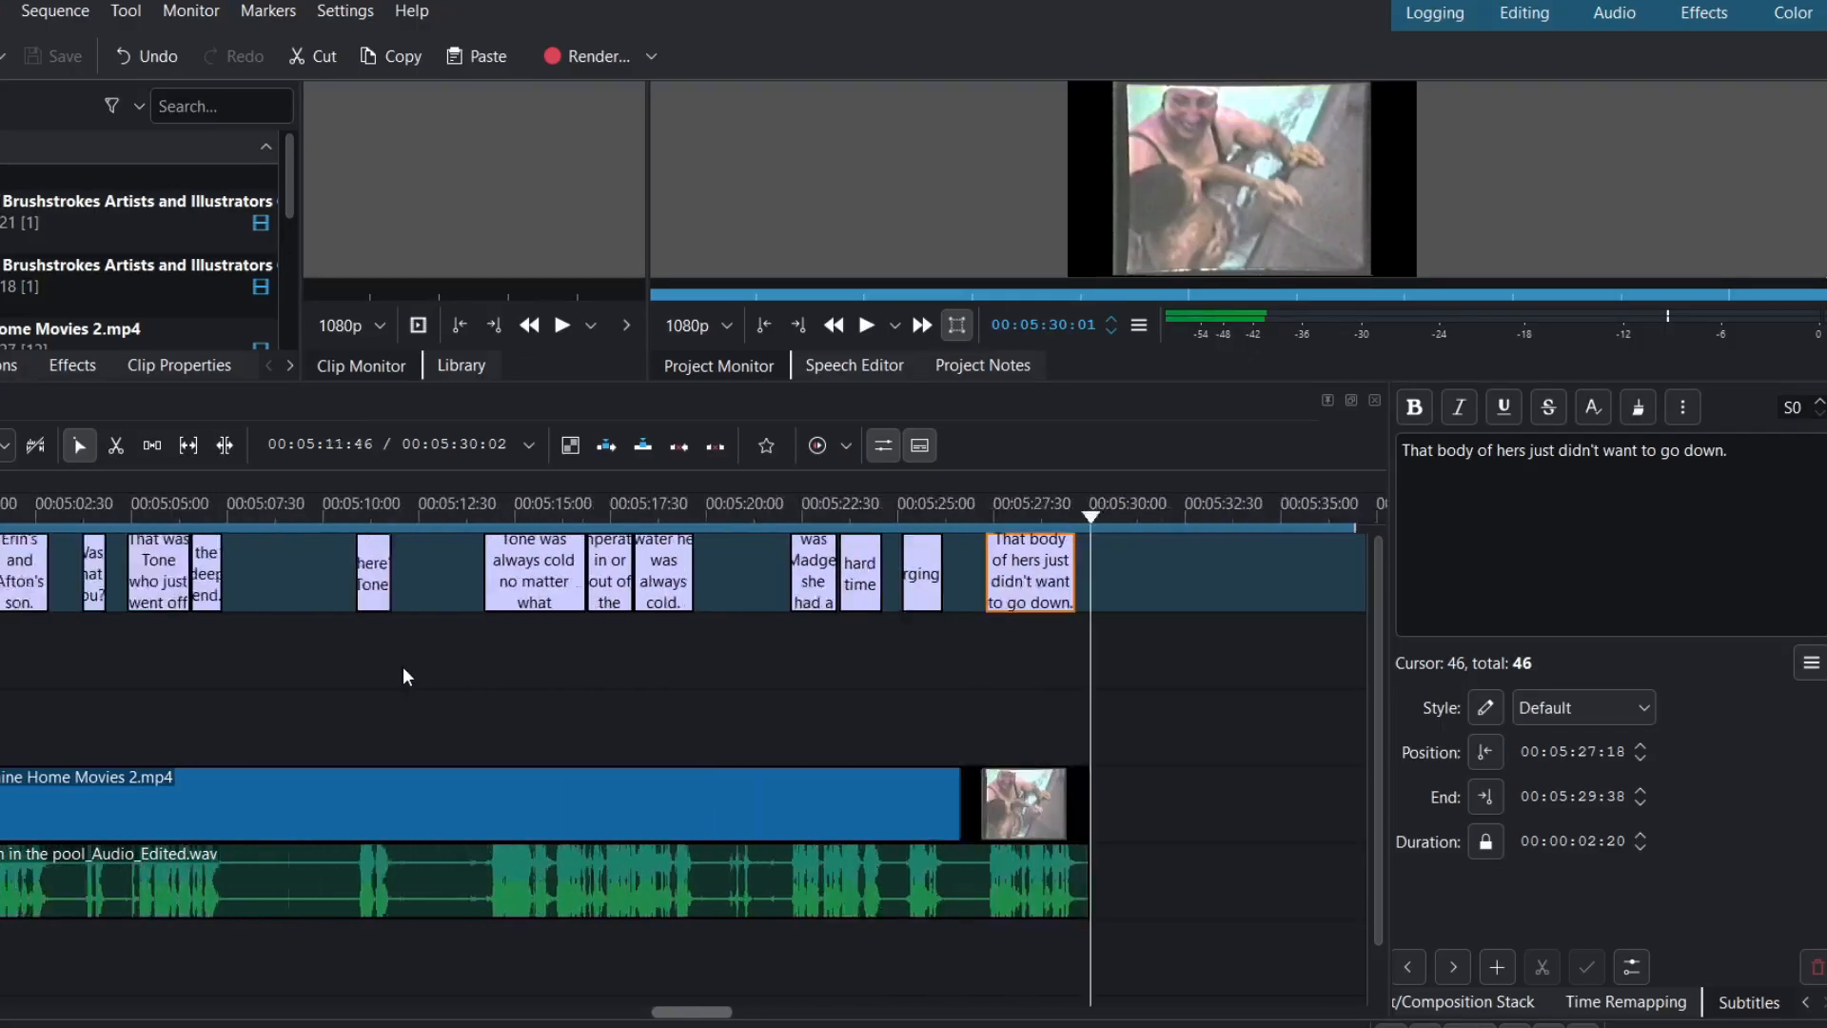
ctrl+scroll(404, 671, down, 2)
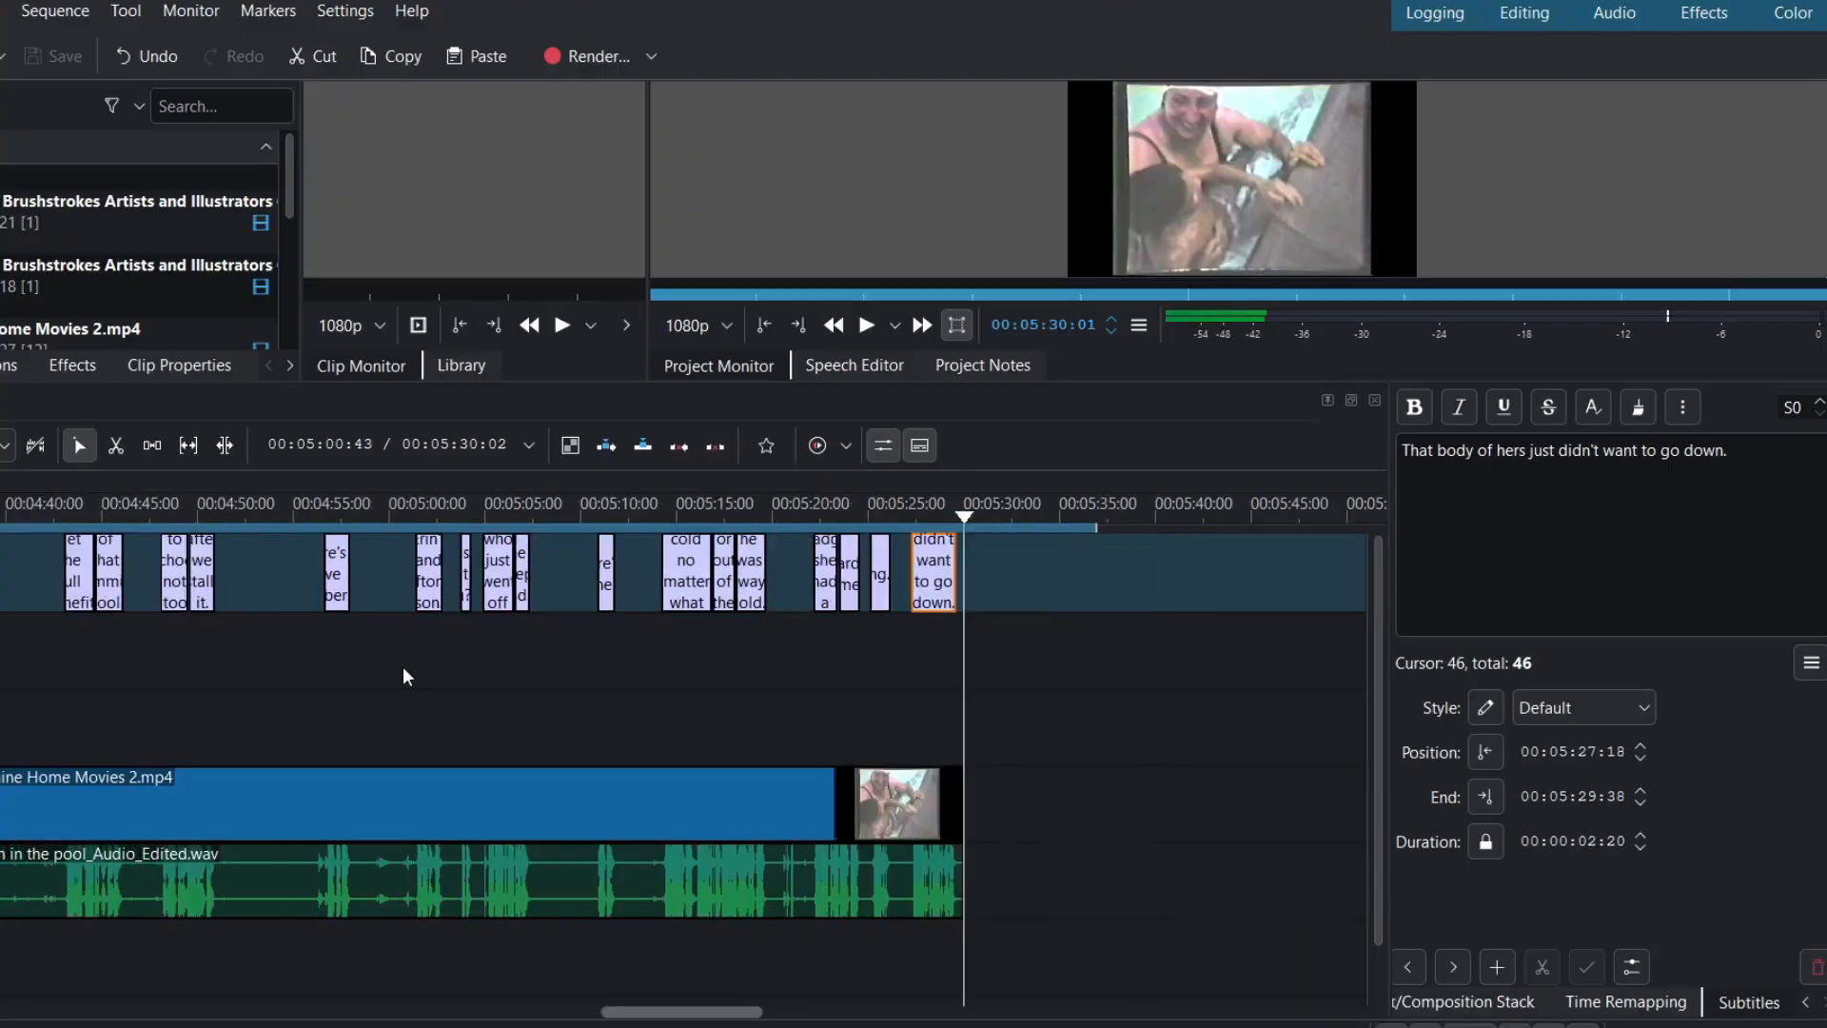
scroll(403, 672, up, 4)
scroll(403, 666, up, 6)
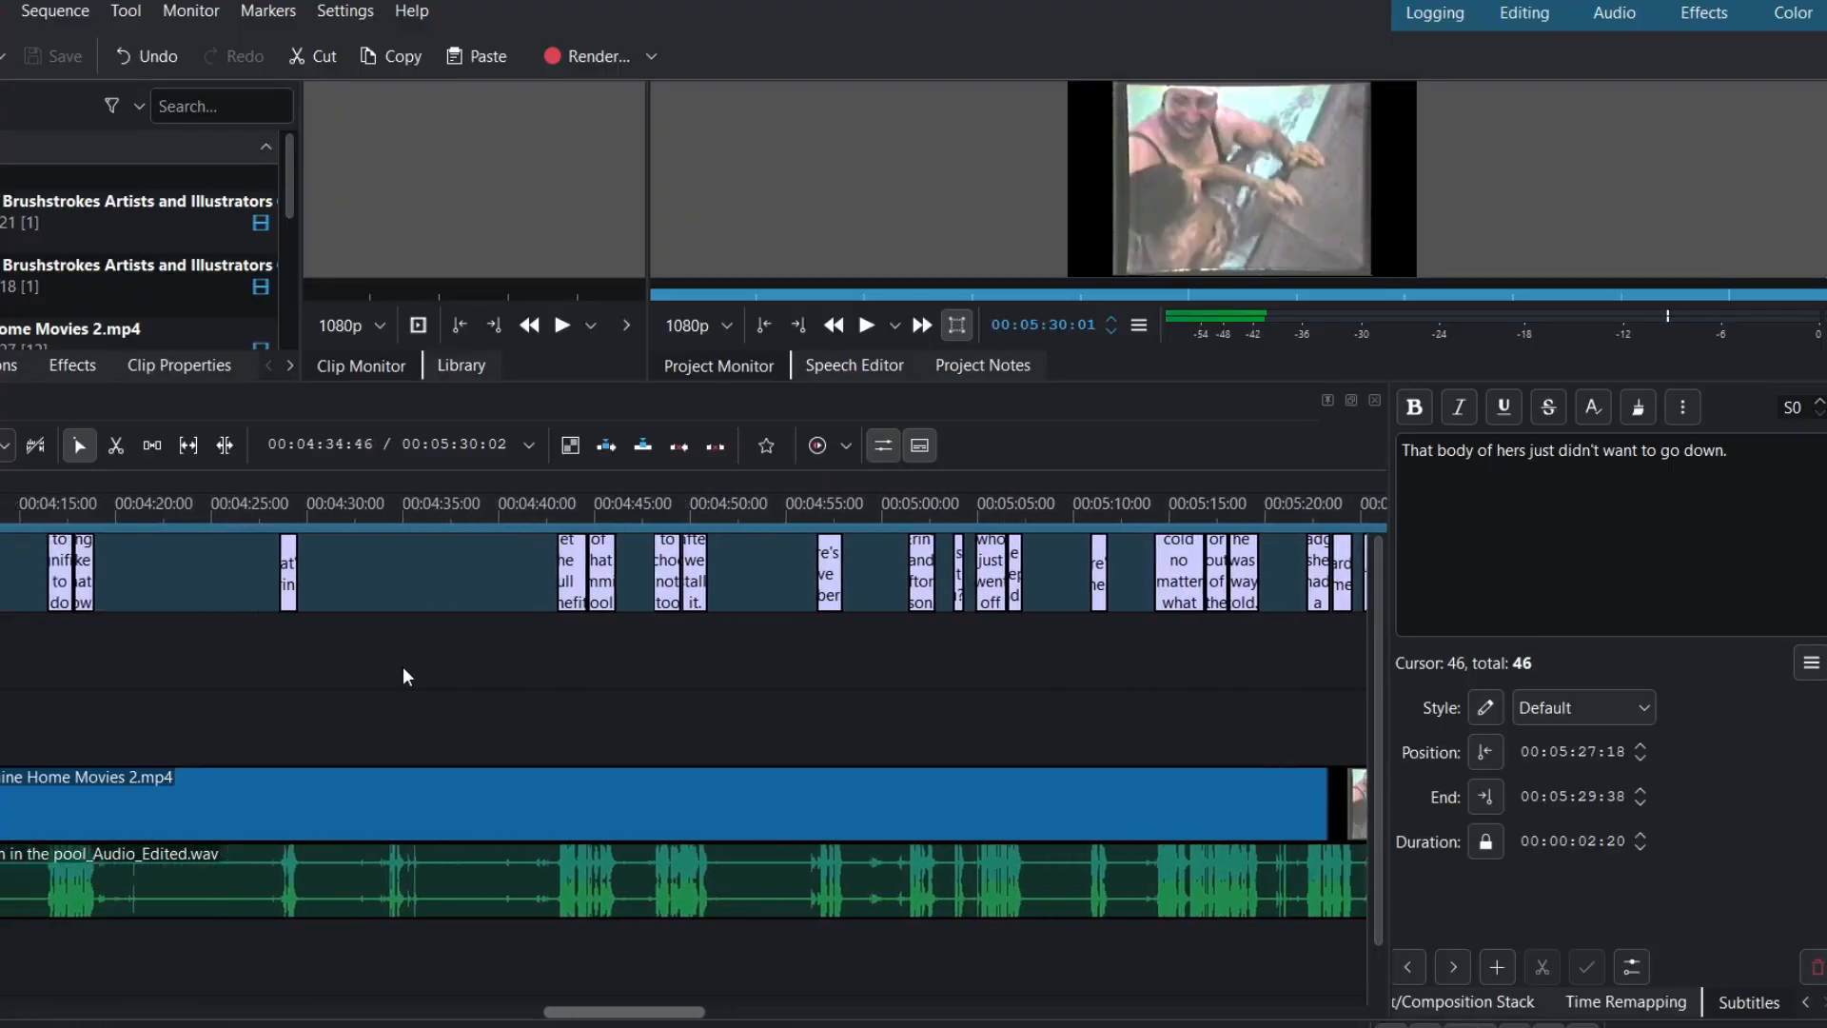
scroll(403, 671, up, 6)
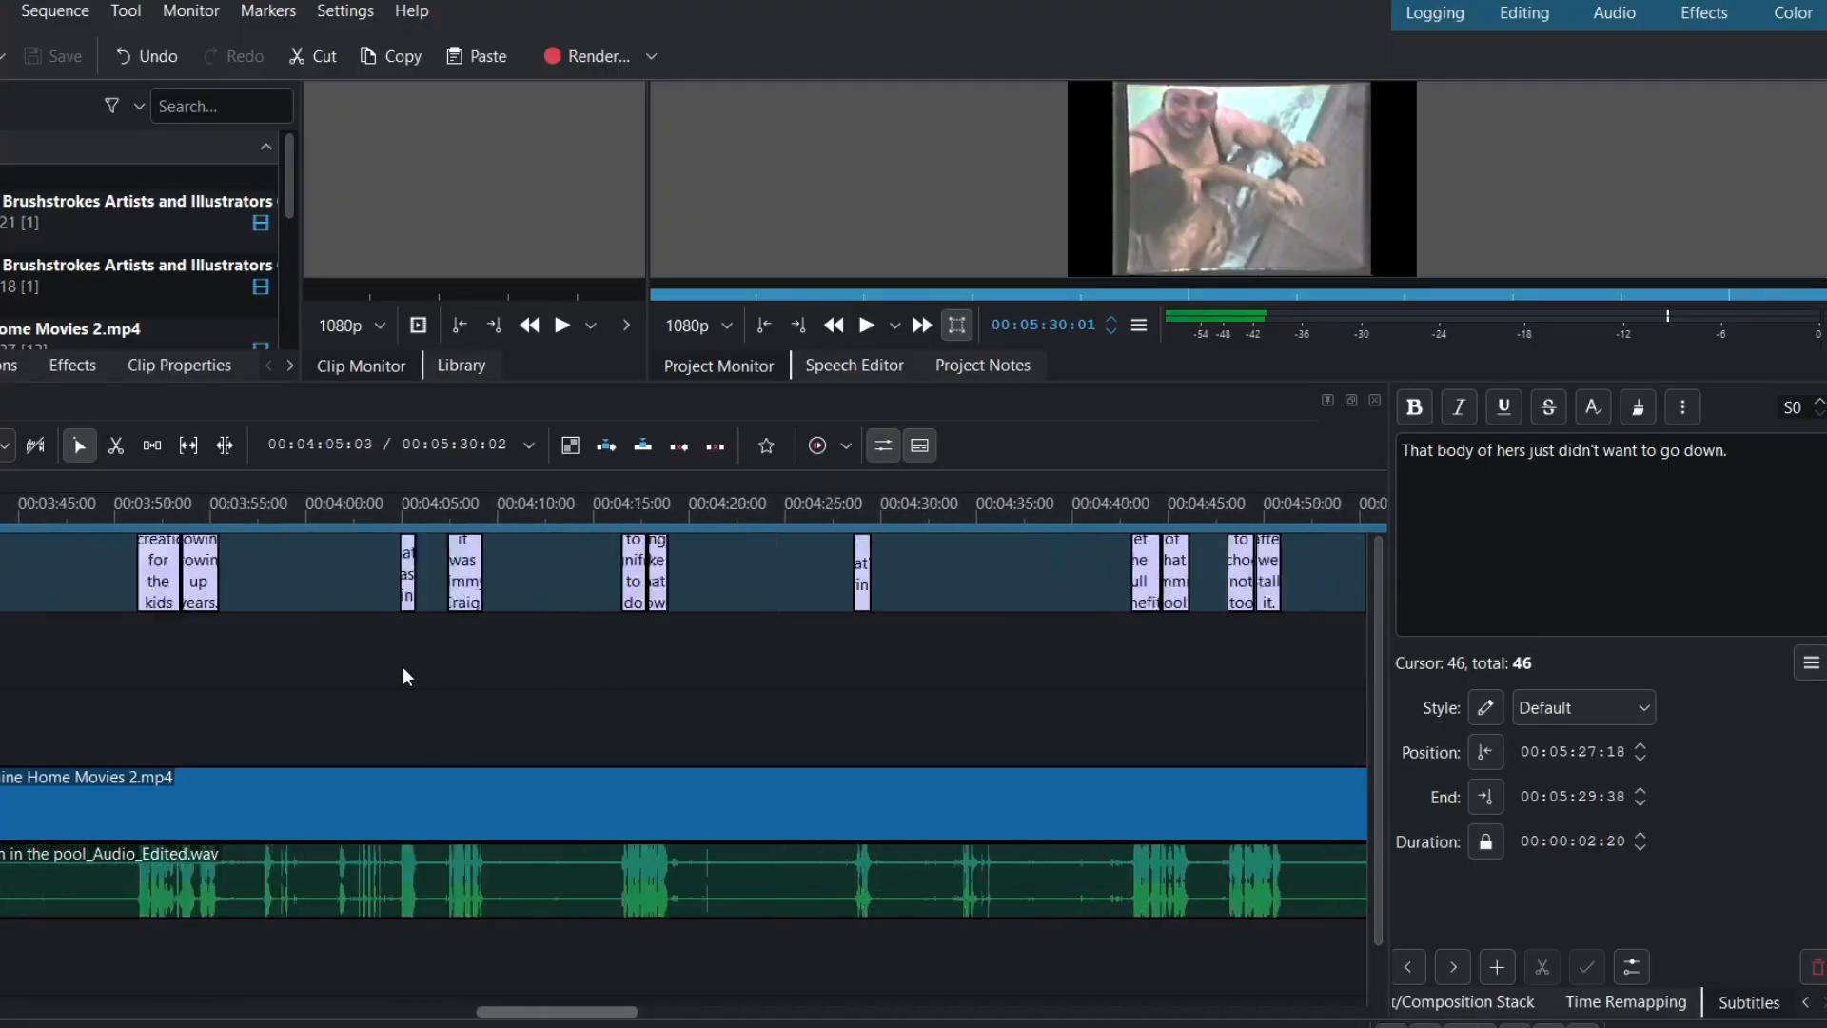
scroll(402, 667, up, 5)
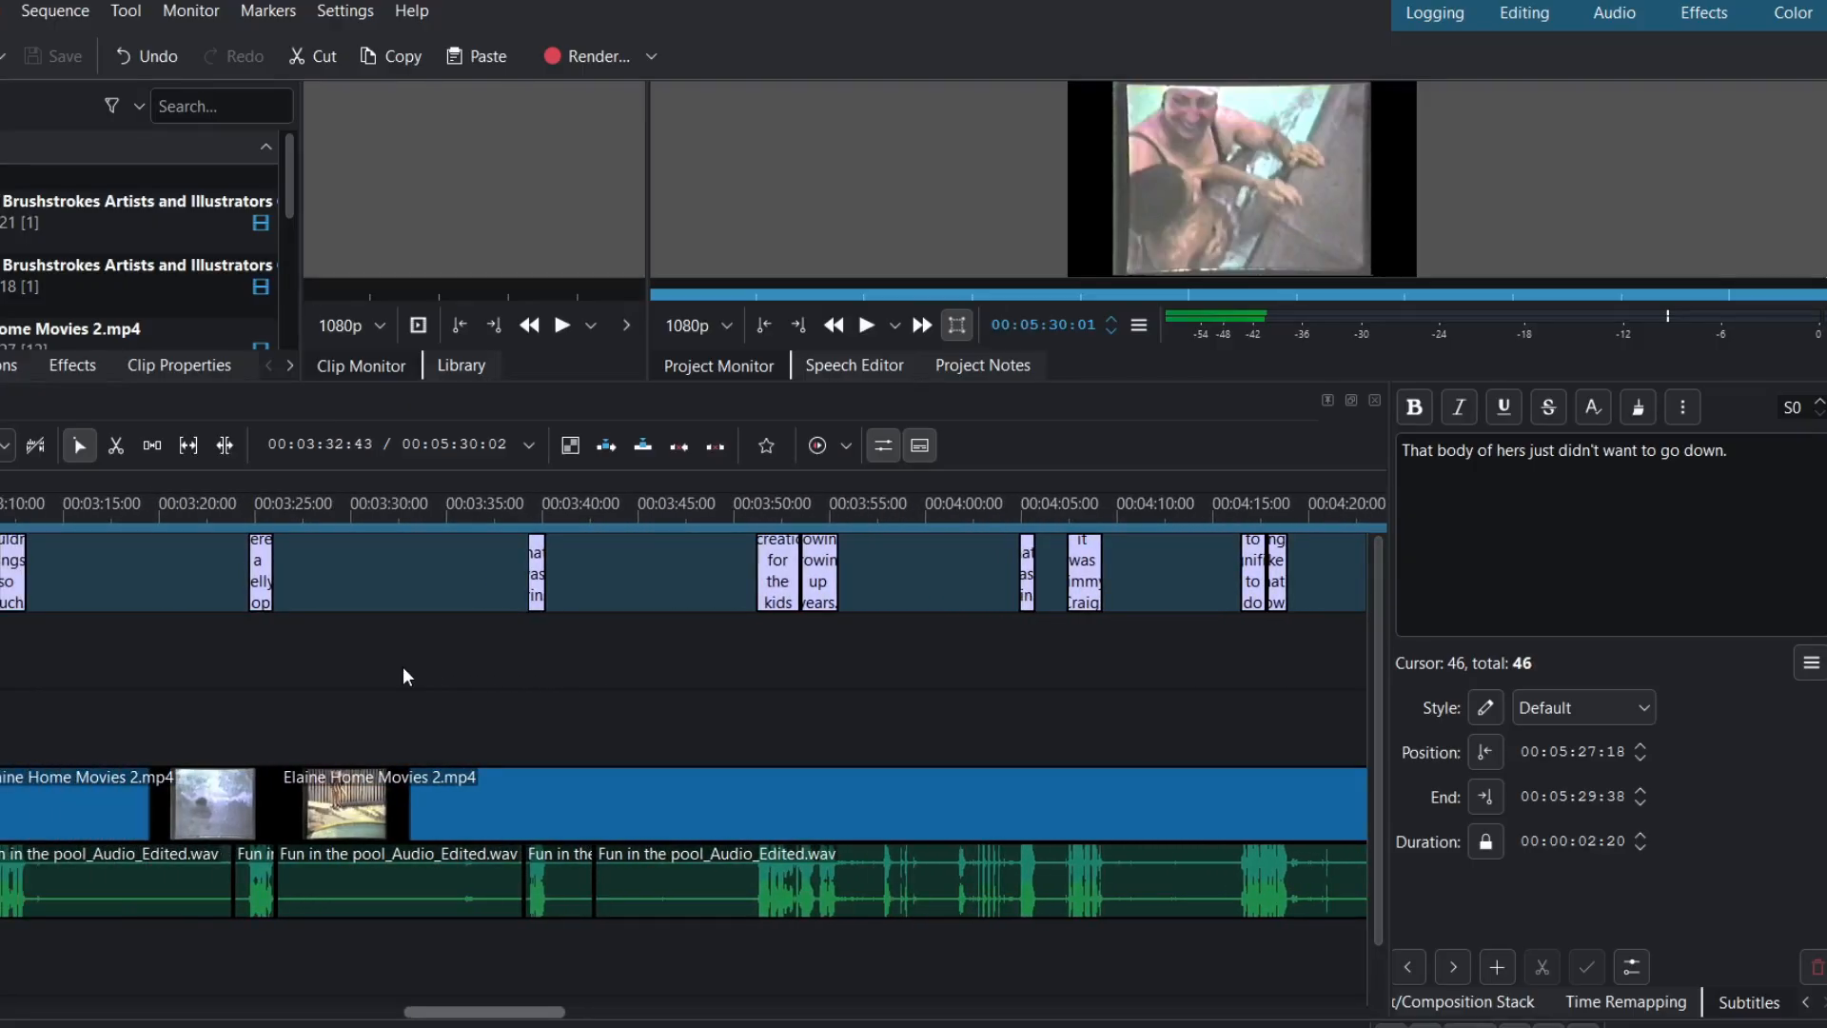
scroll(402, 666, up, 5)
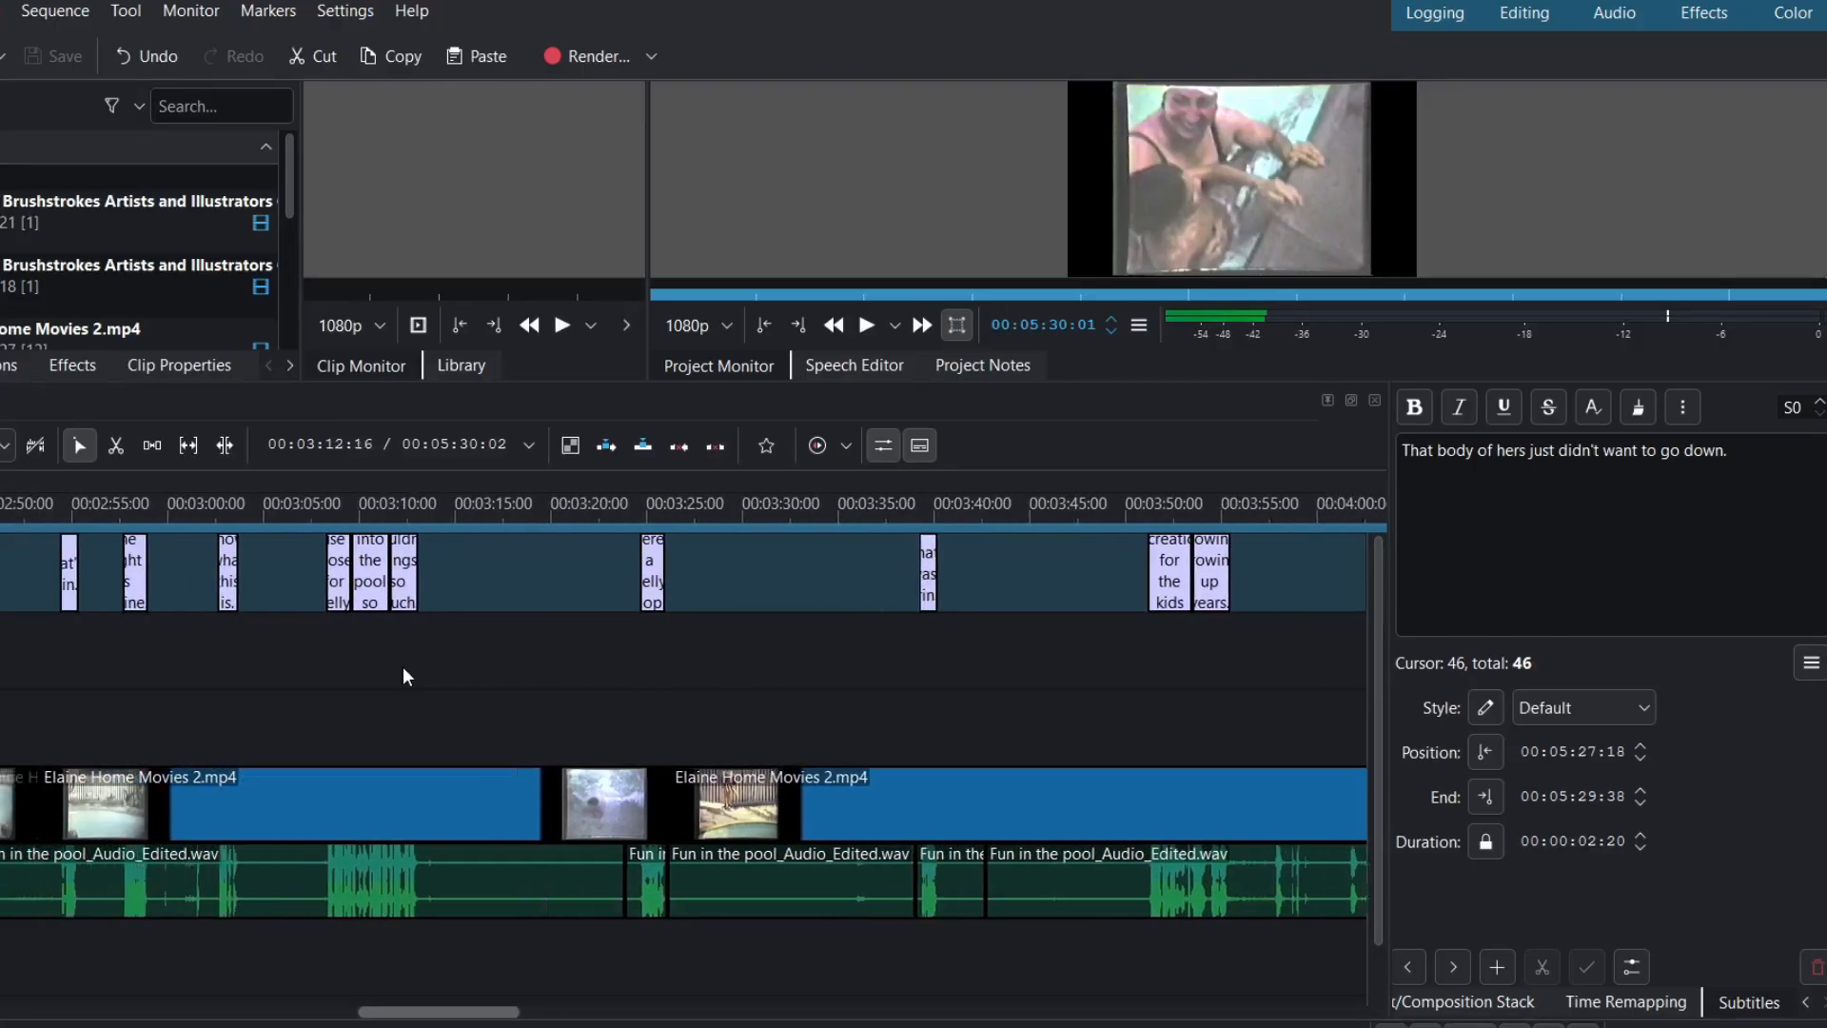
scroll(402, 666, up, 6)
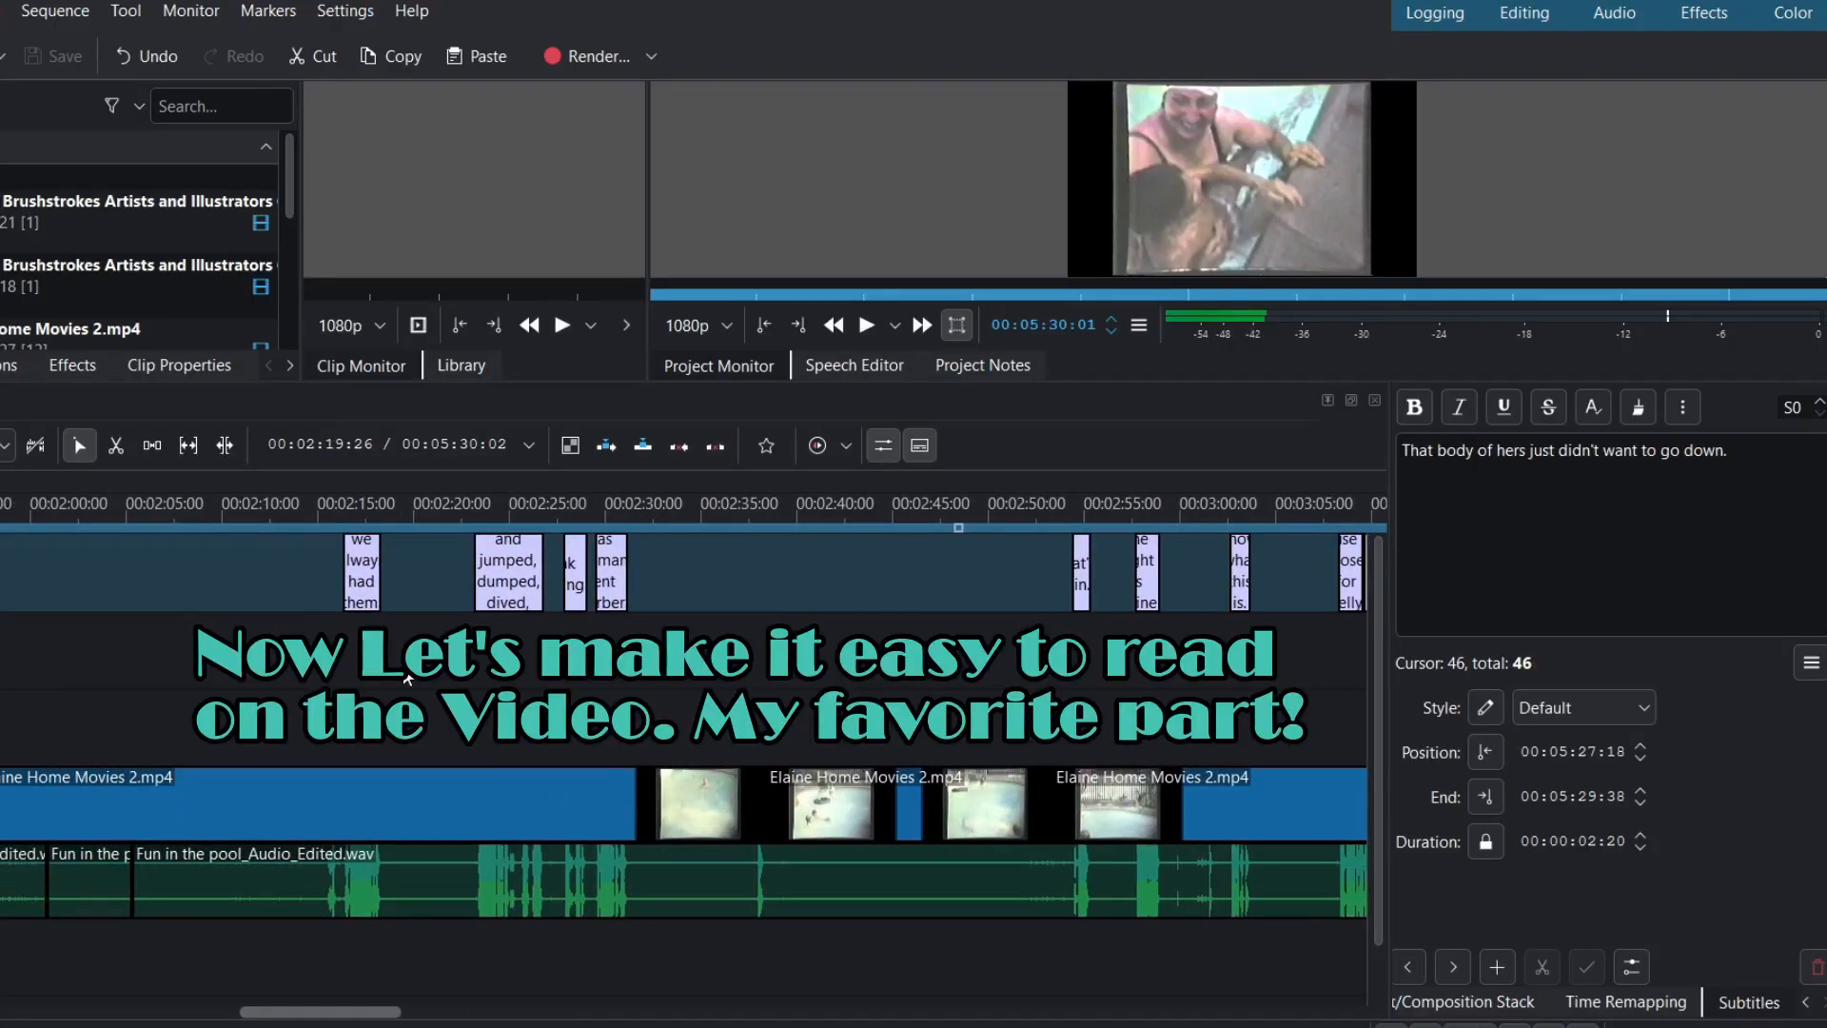
scroll(407, 679, down, 5)
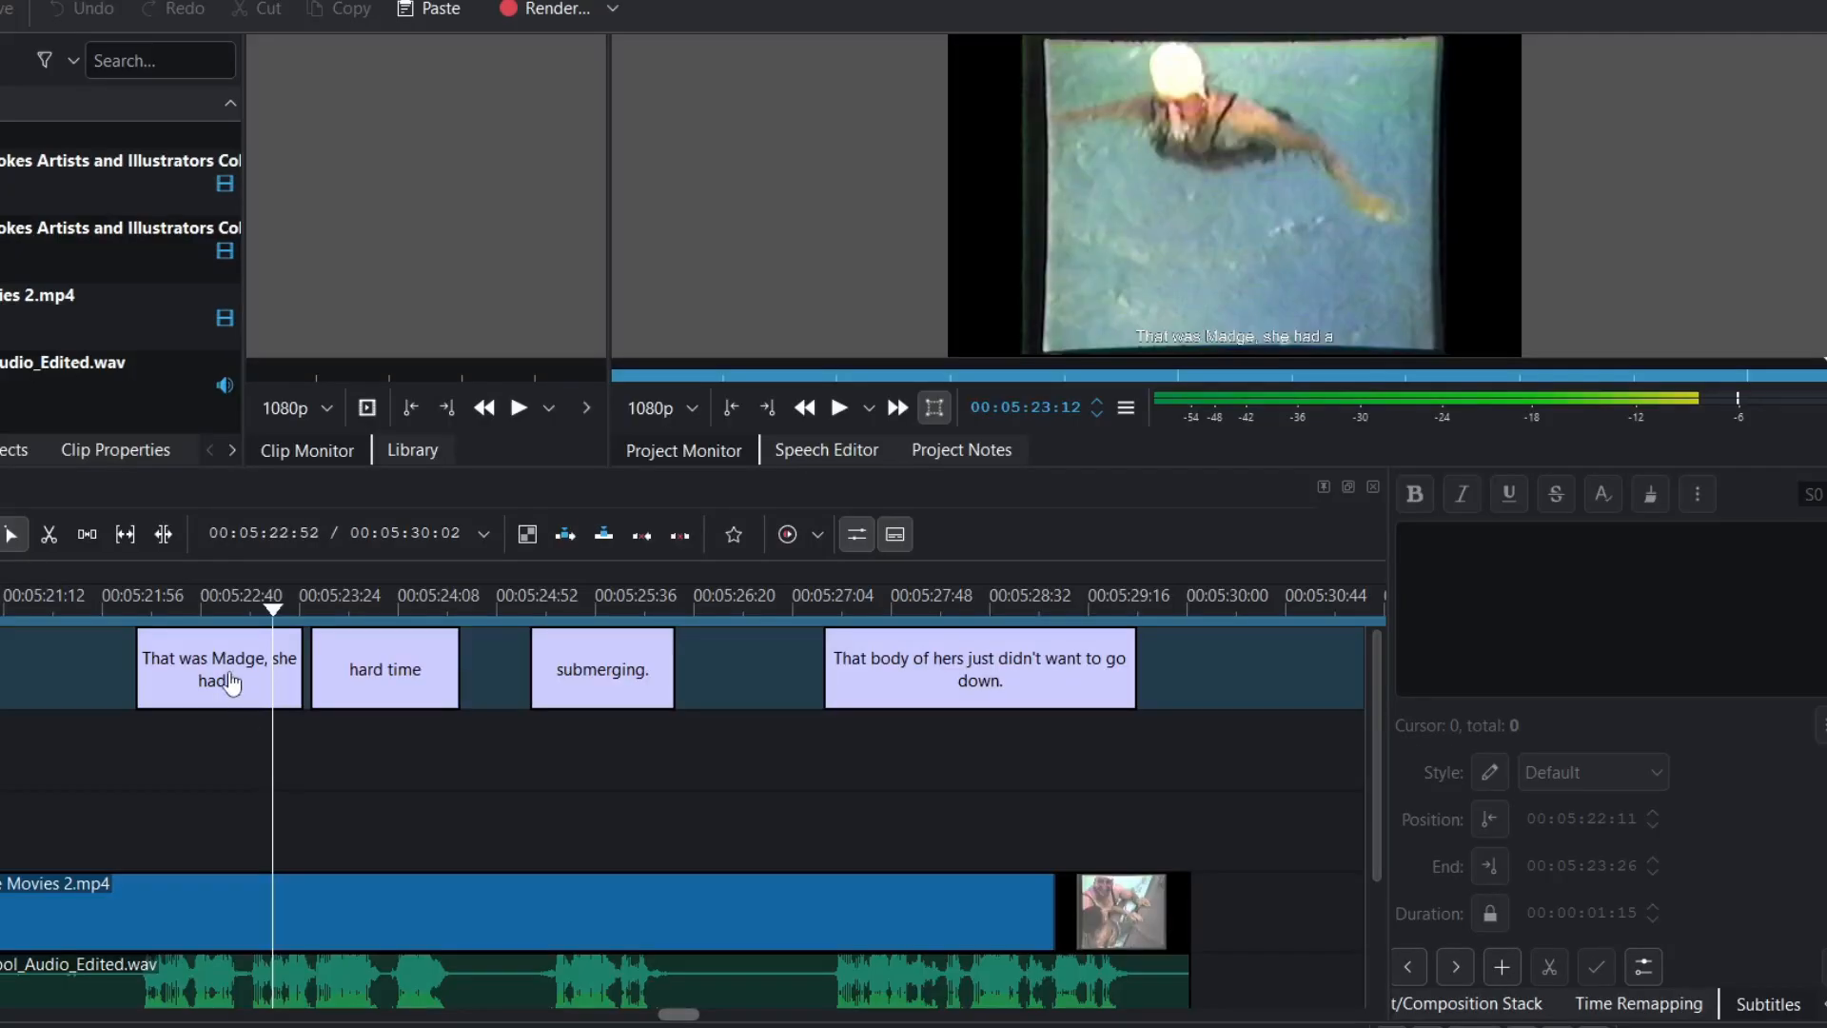
- Open the Default subtitle style editor with a live preview showing
click(231, 682)
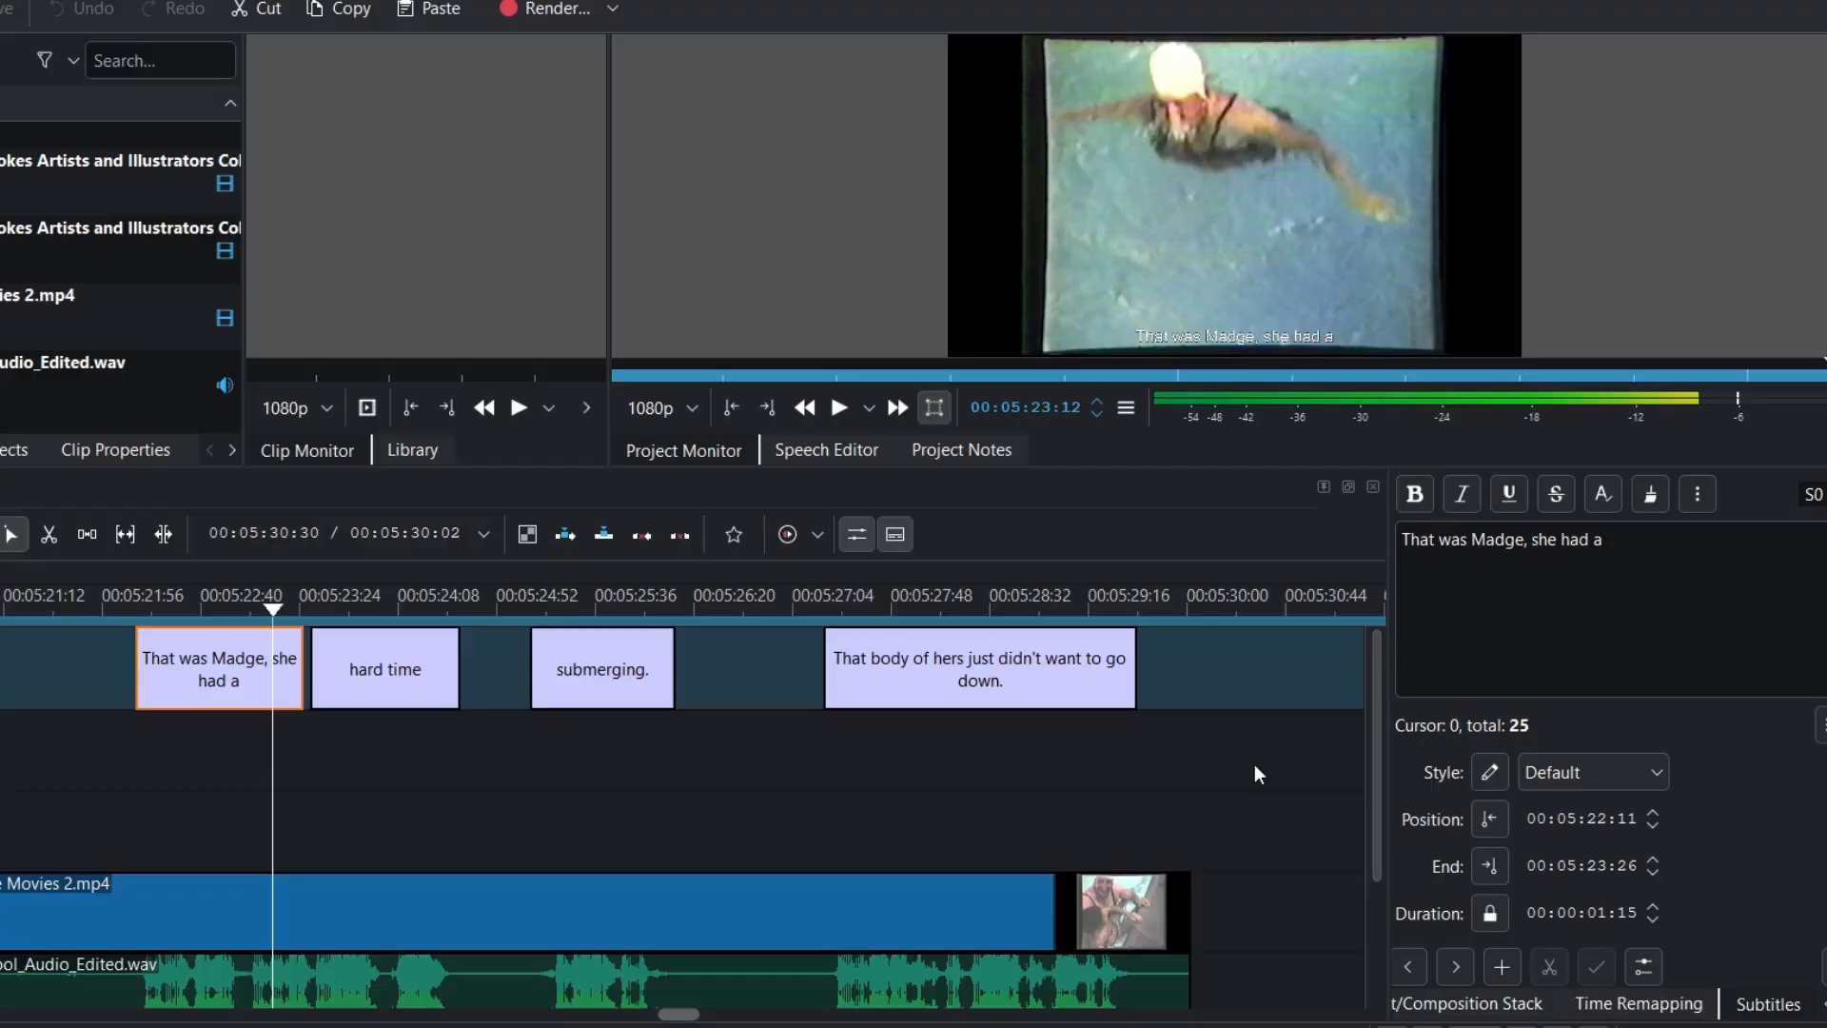
click(1491, 777)
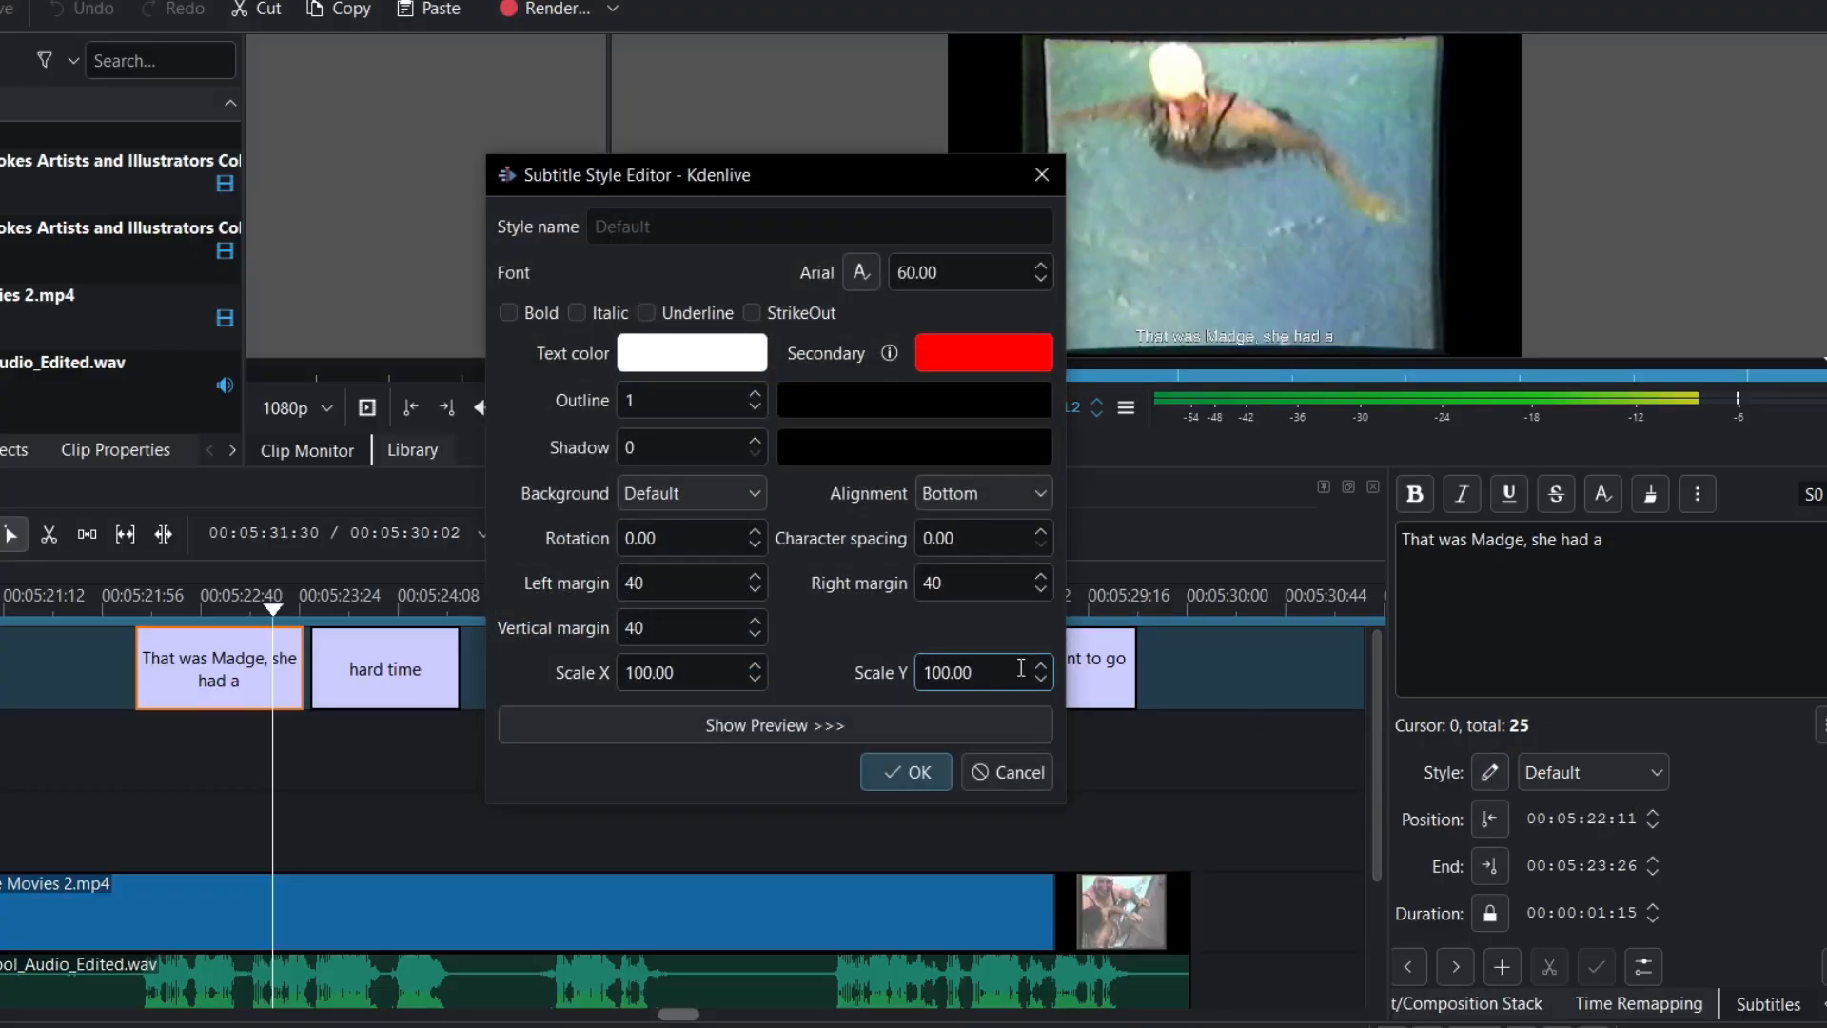
click(935, 731)
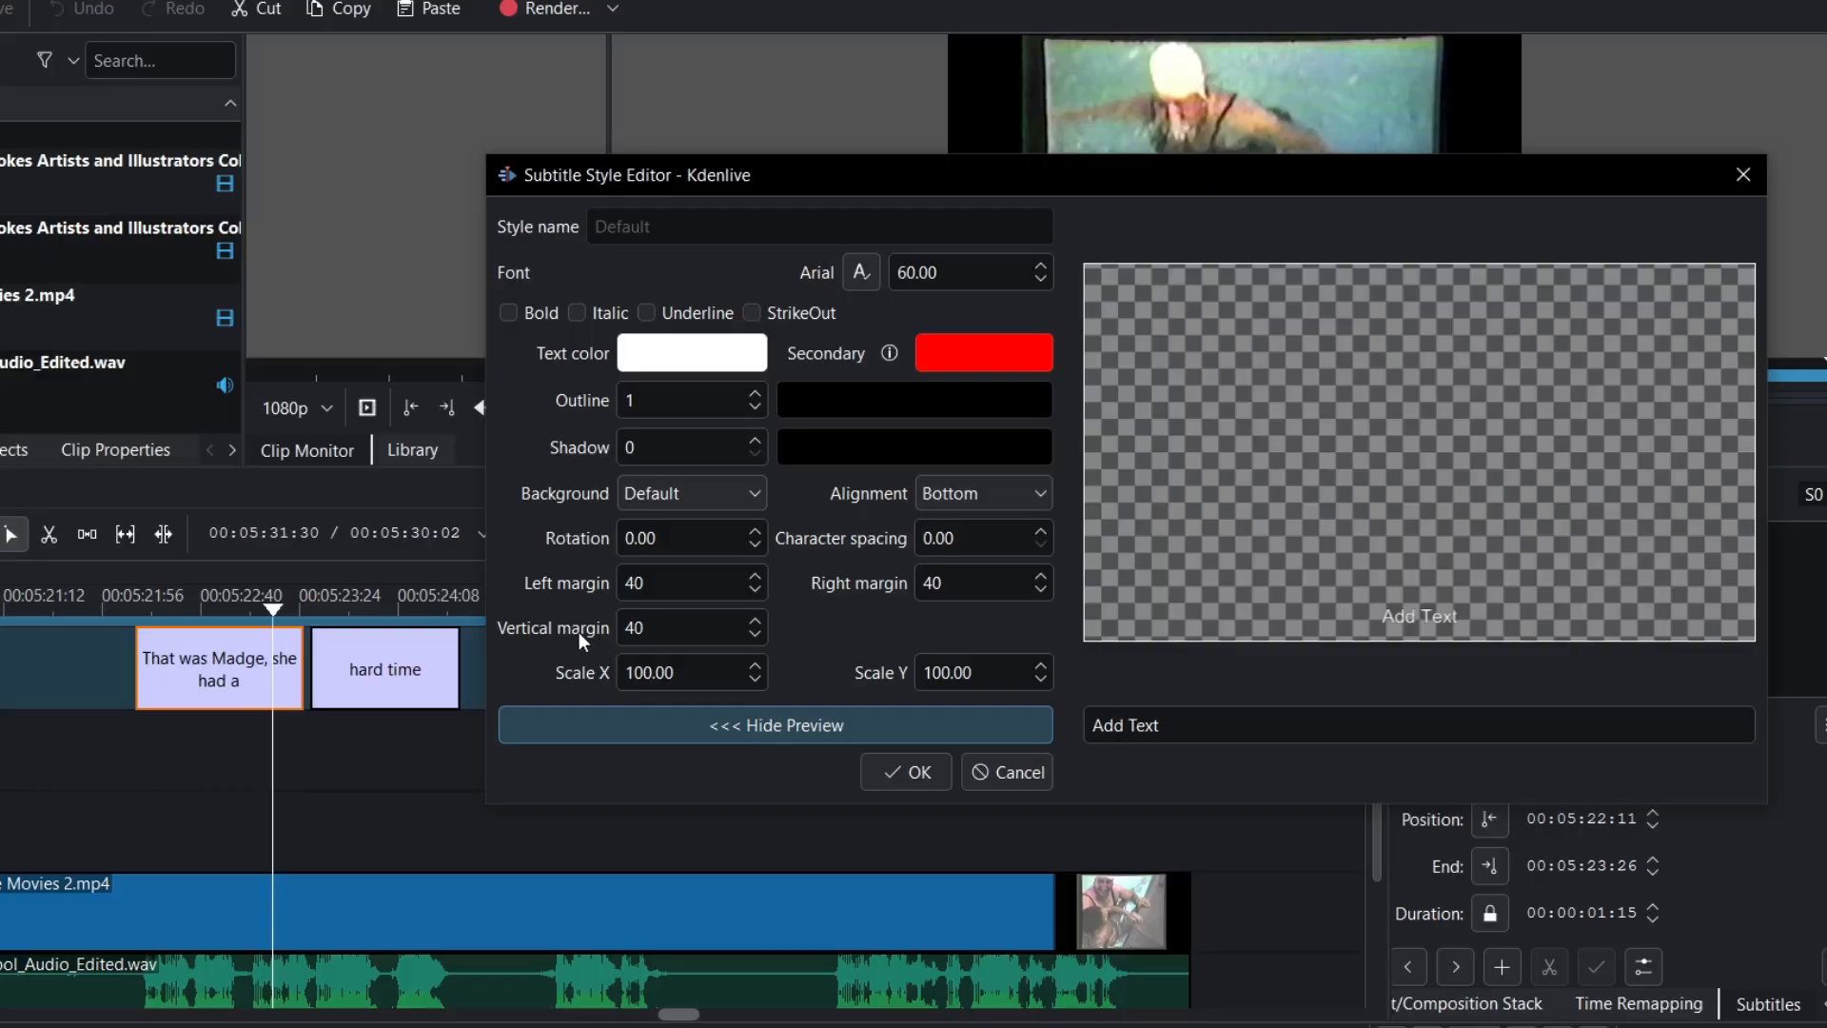
- Raise the style's vertical margin from 40 to 64
click(756, 623)
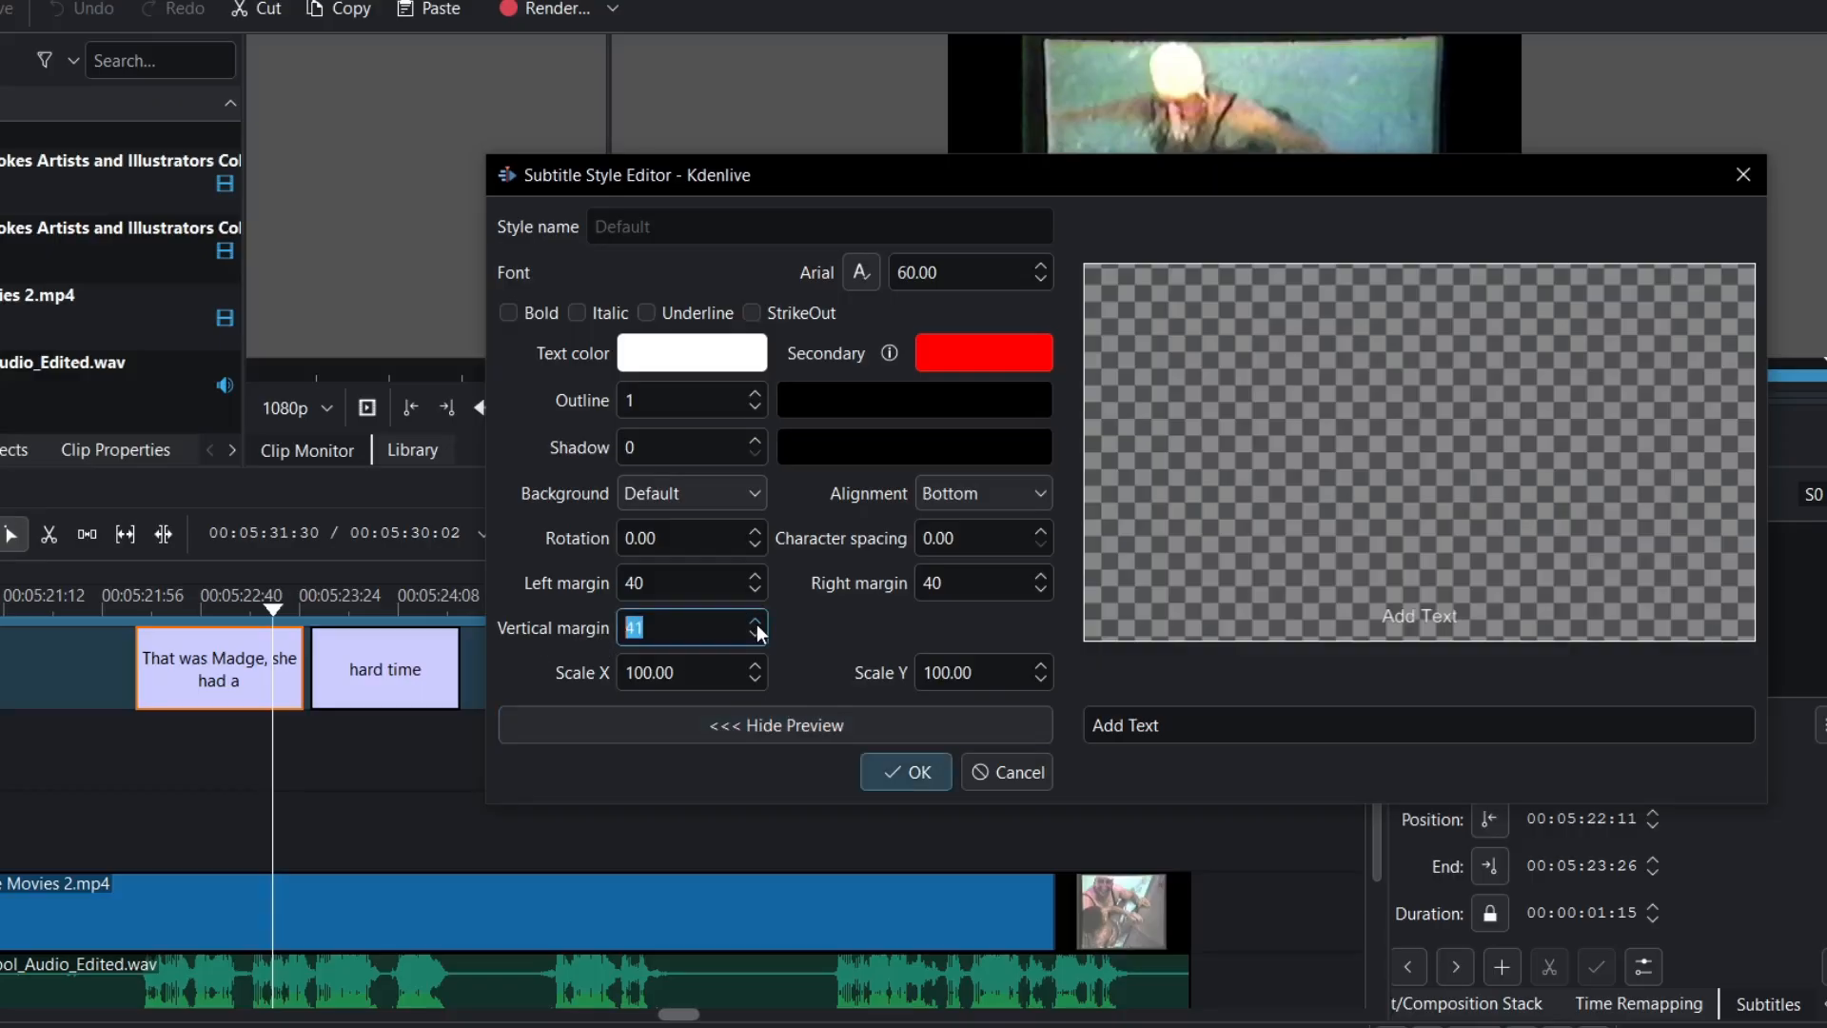
click(756, 624)
click(757, 624)
click(757, 625)
click(757, 624)
click(757, 625)
click(757, 624)
click(757, 624)
click(757, 624)
click(757, 624)
click(756, 625)
click(757, 624)
click(757, 624)
click(757, 624)
- Set the Default style font to Baskerville Old Face and make it bold
click(851, 283)
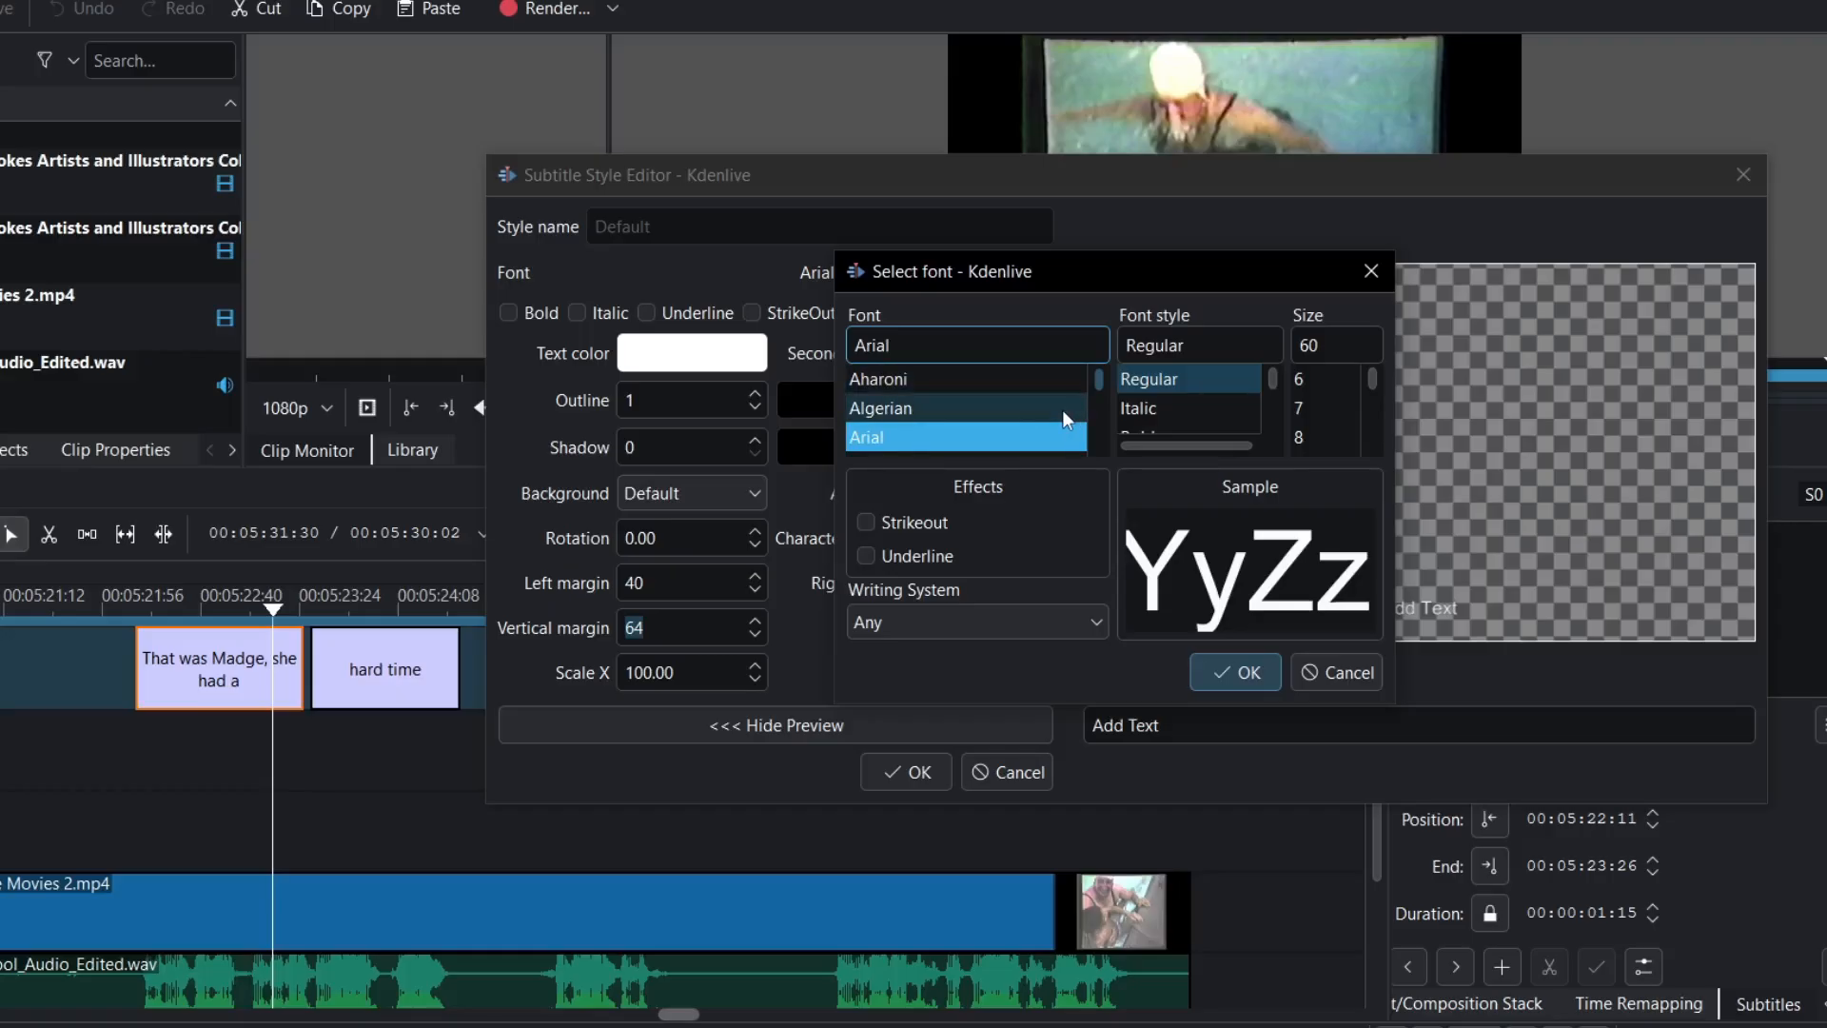
scroll(1062, 409, down, 1)
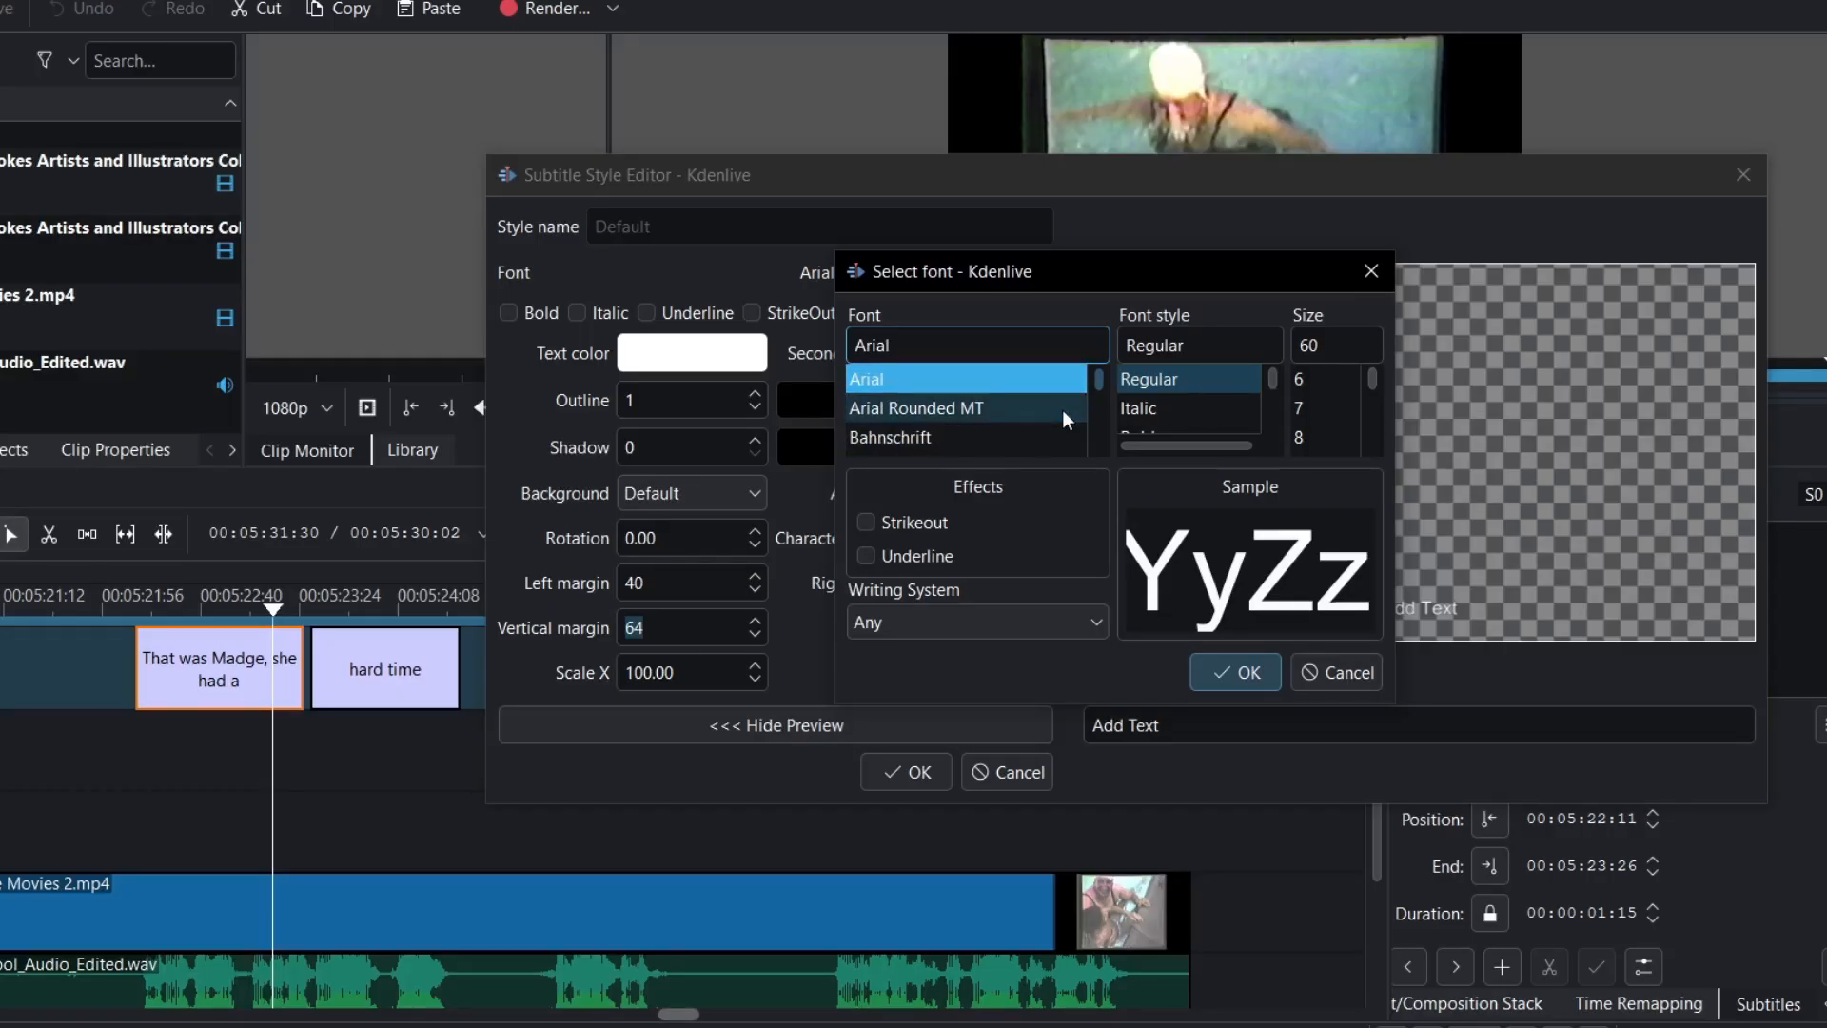
scroll(1062, 409, down, 1)
scroll(1062, 409, down, 1)
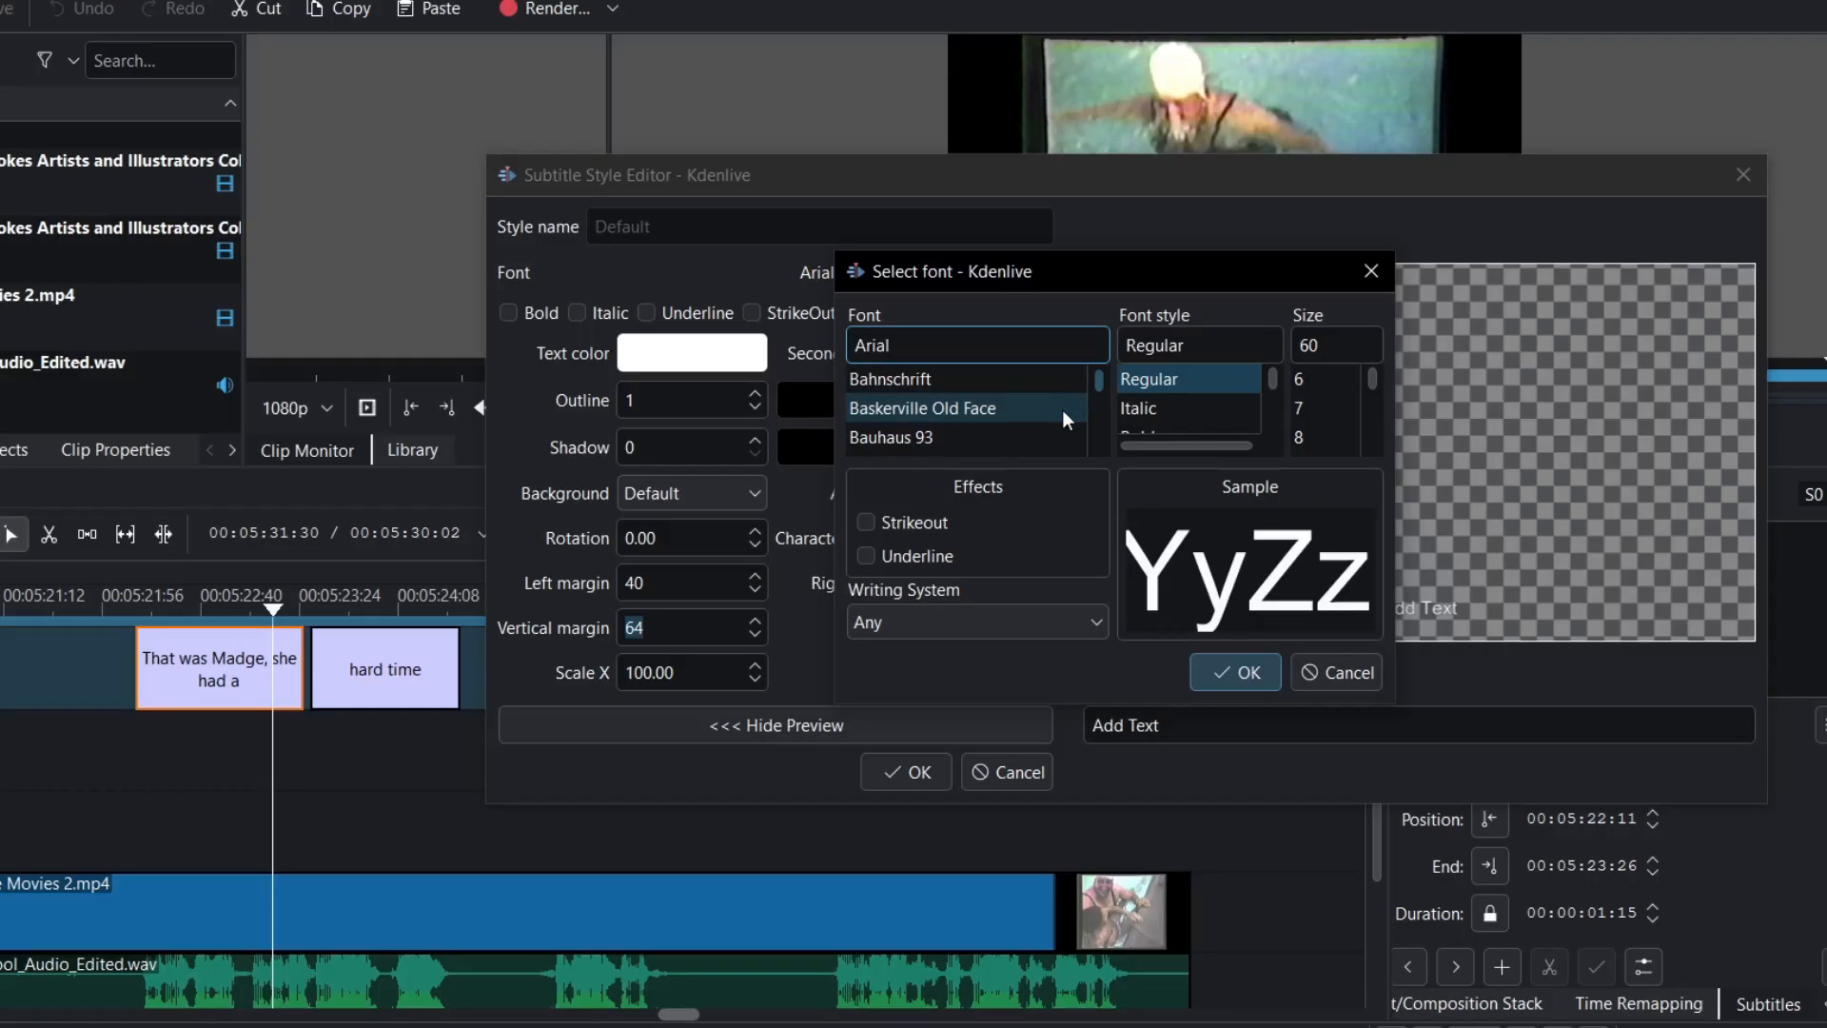
drag(1123, 271, 986, 211)
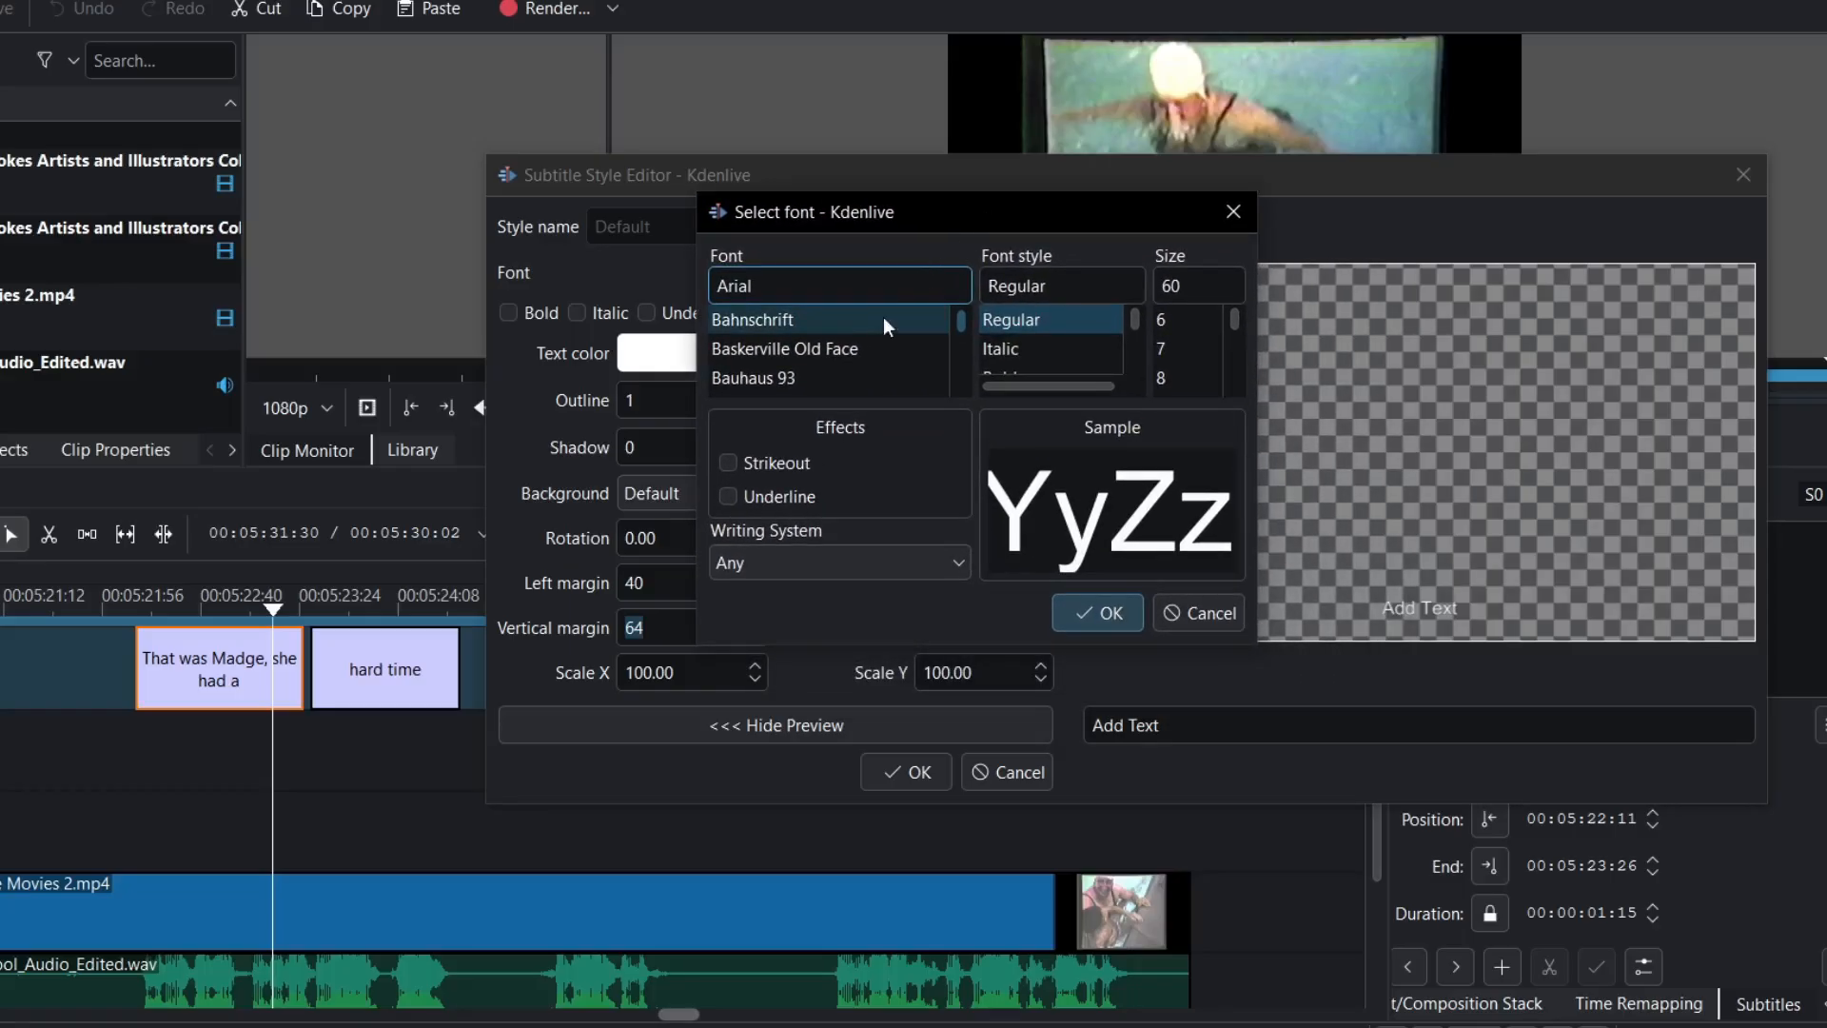
click(847, 346)
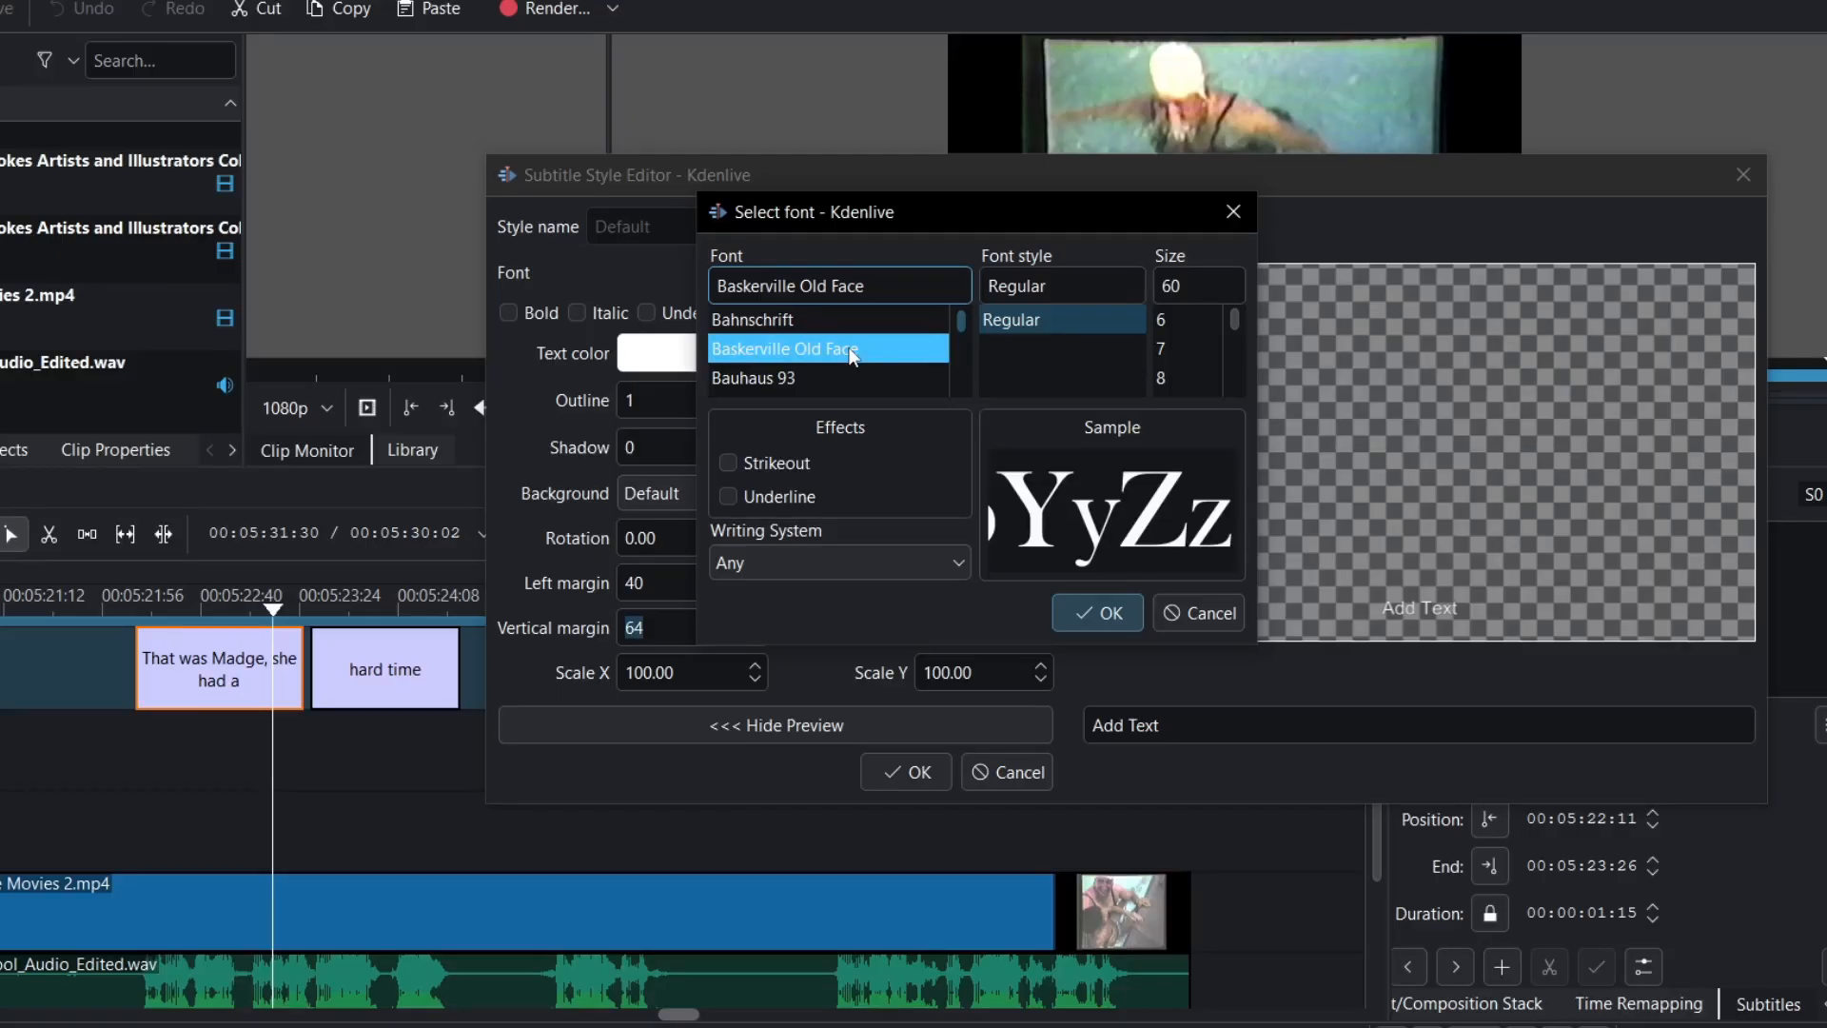
click(836, 321)
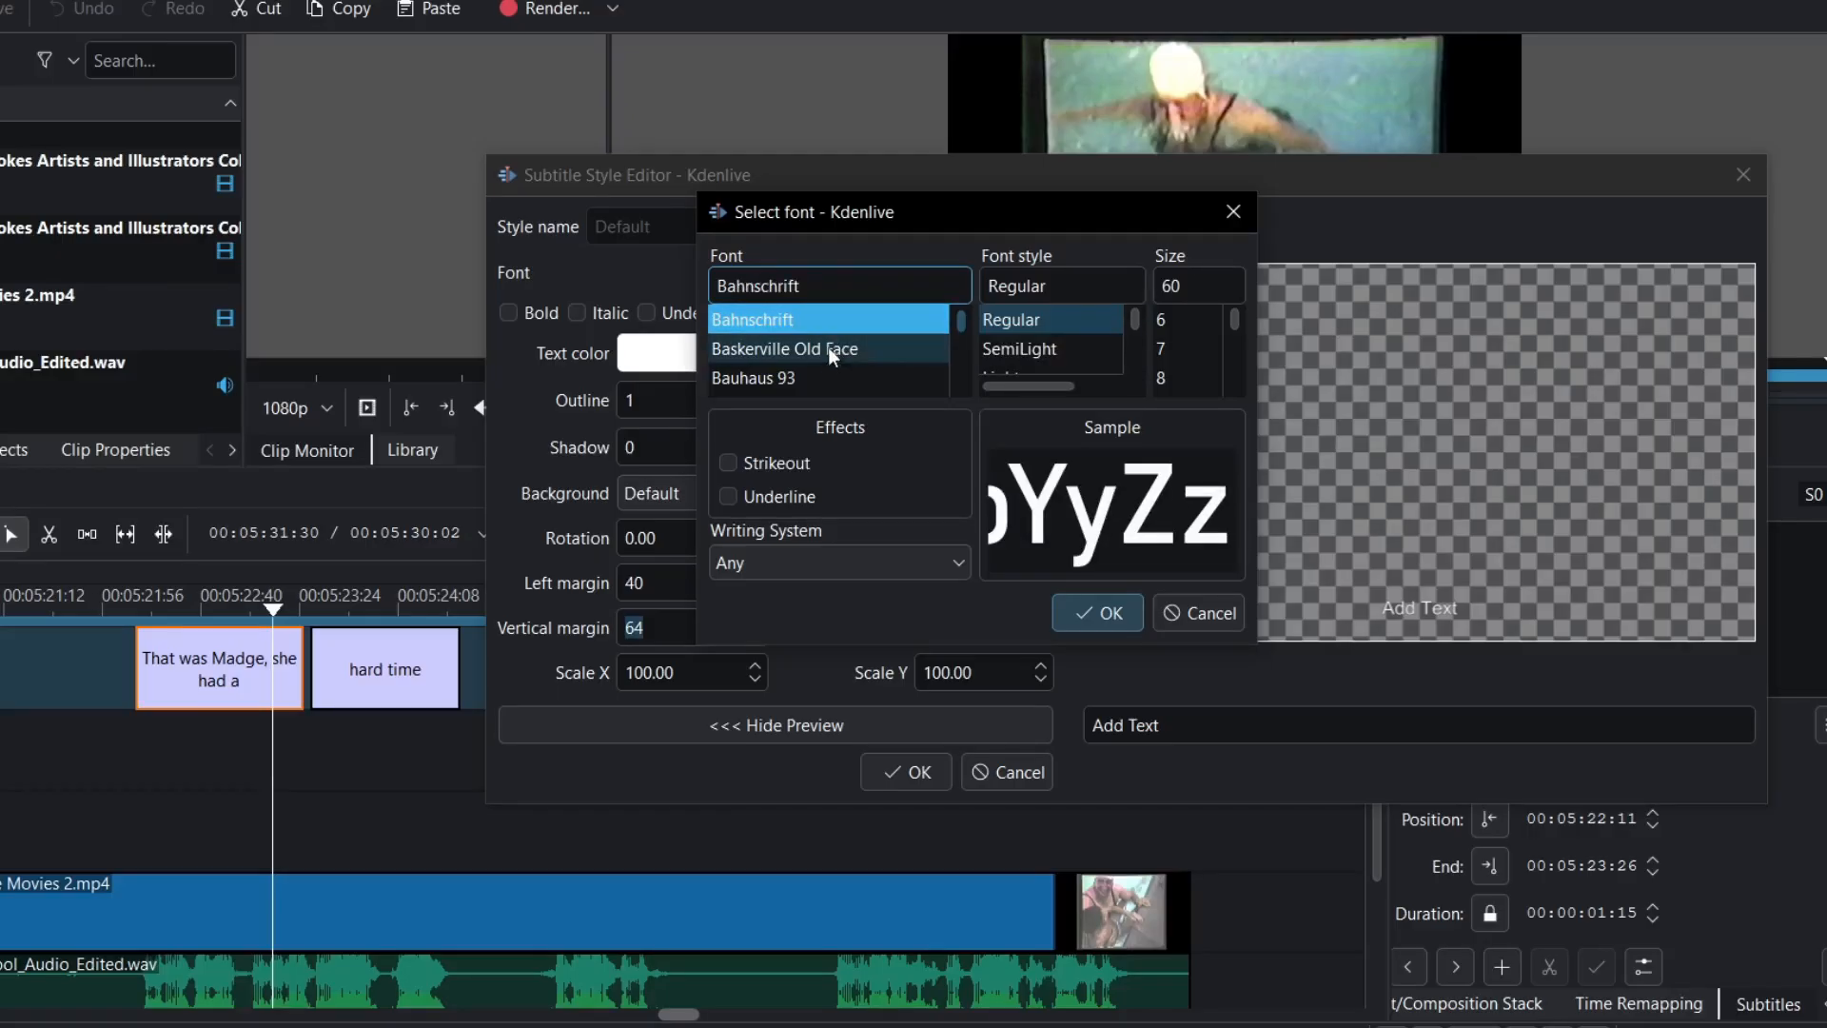
click(826, 354)
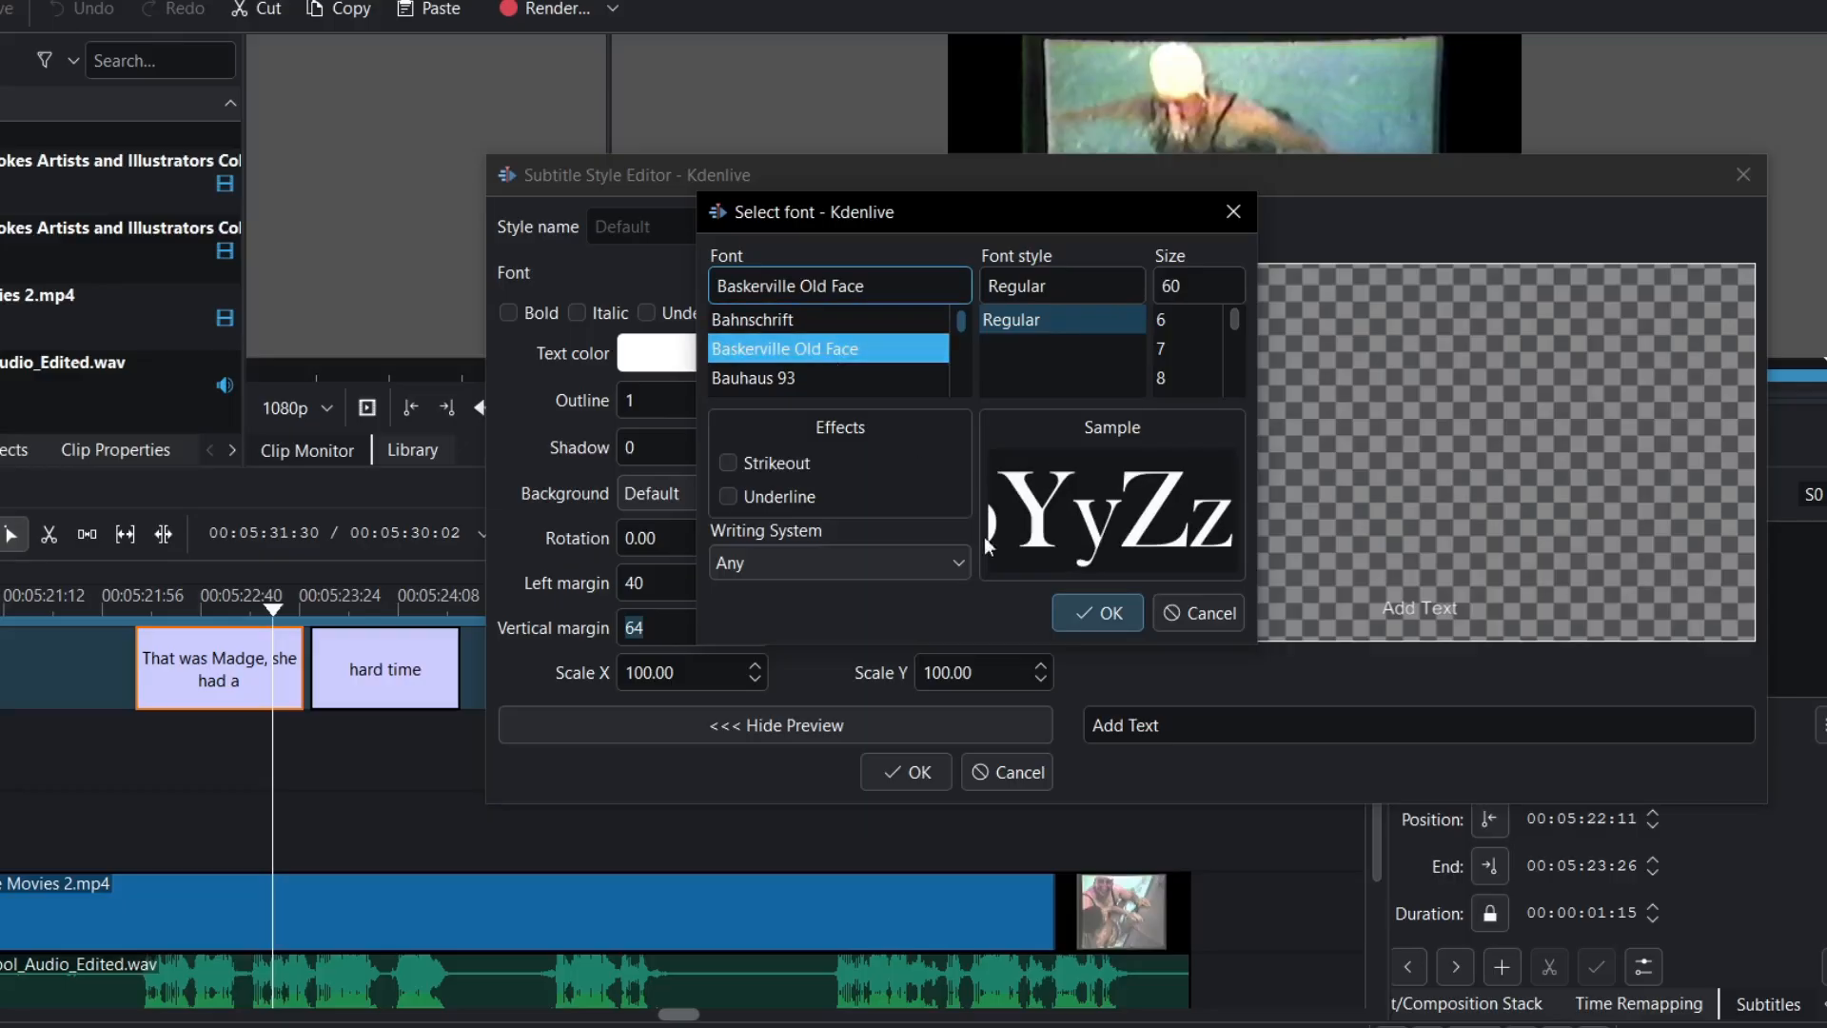
click(1119, 621)
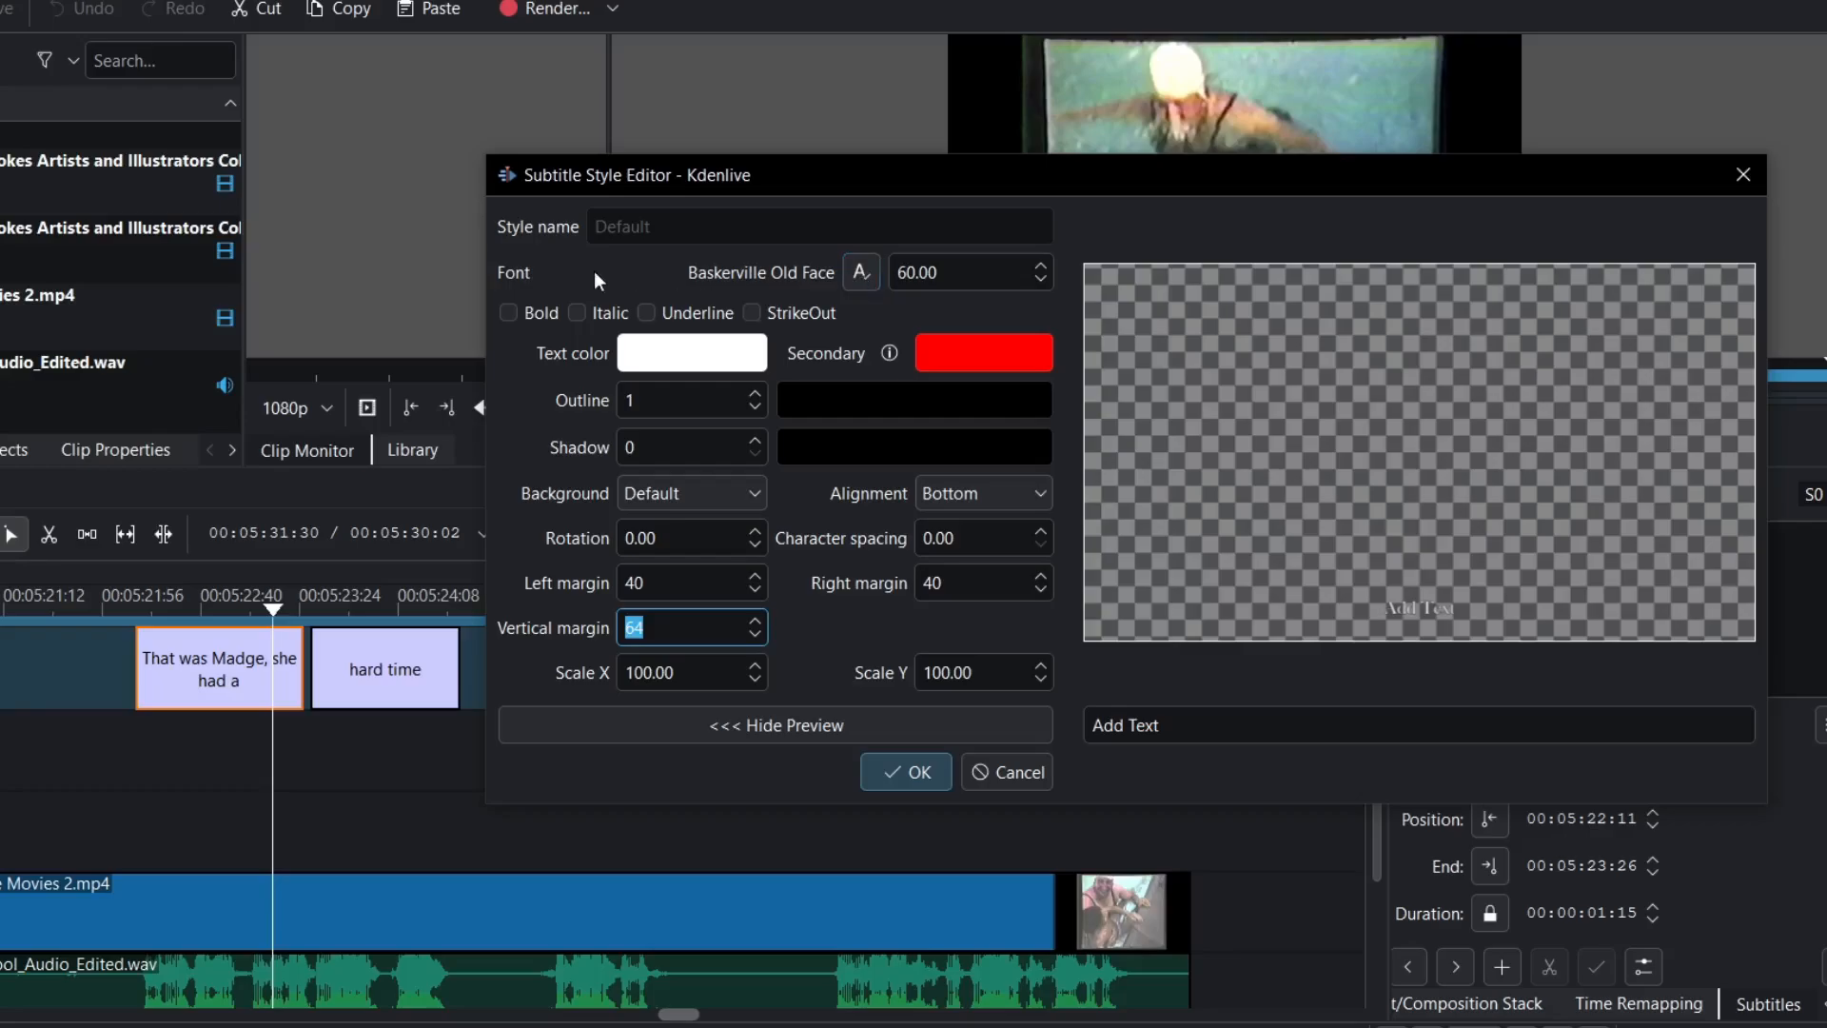
click(511, 316)
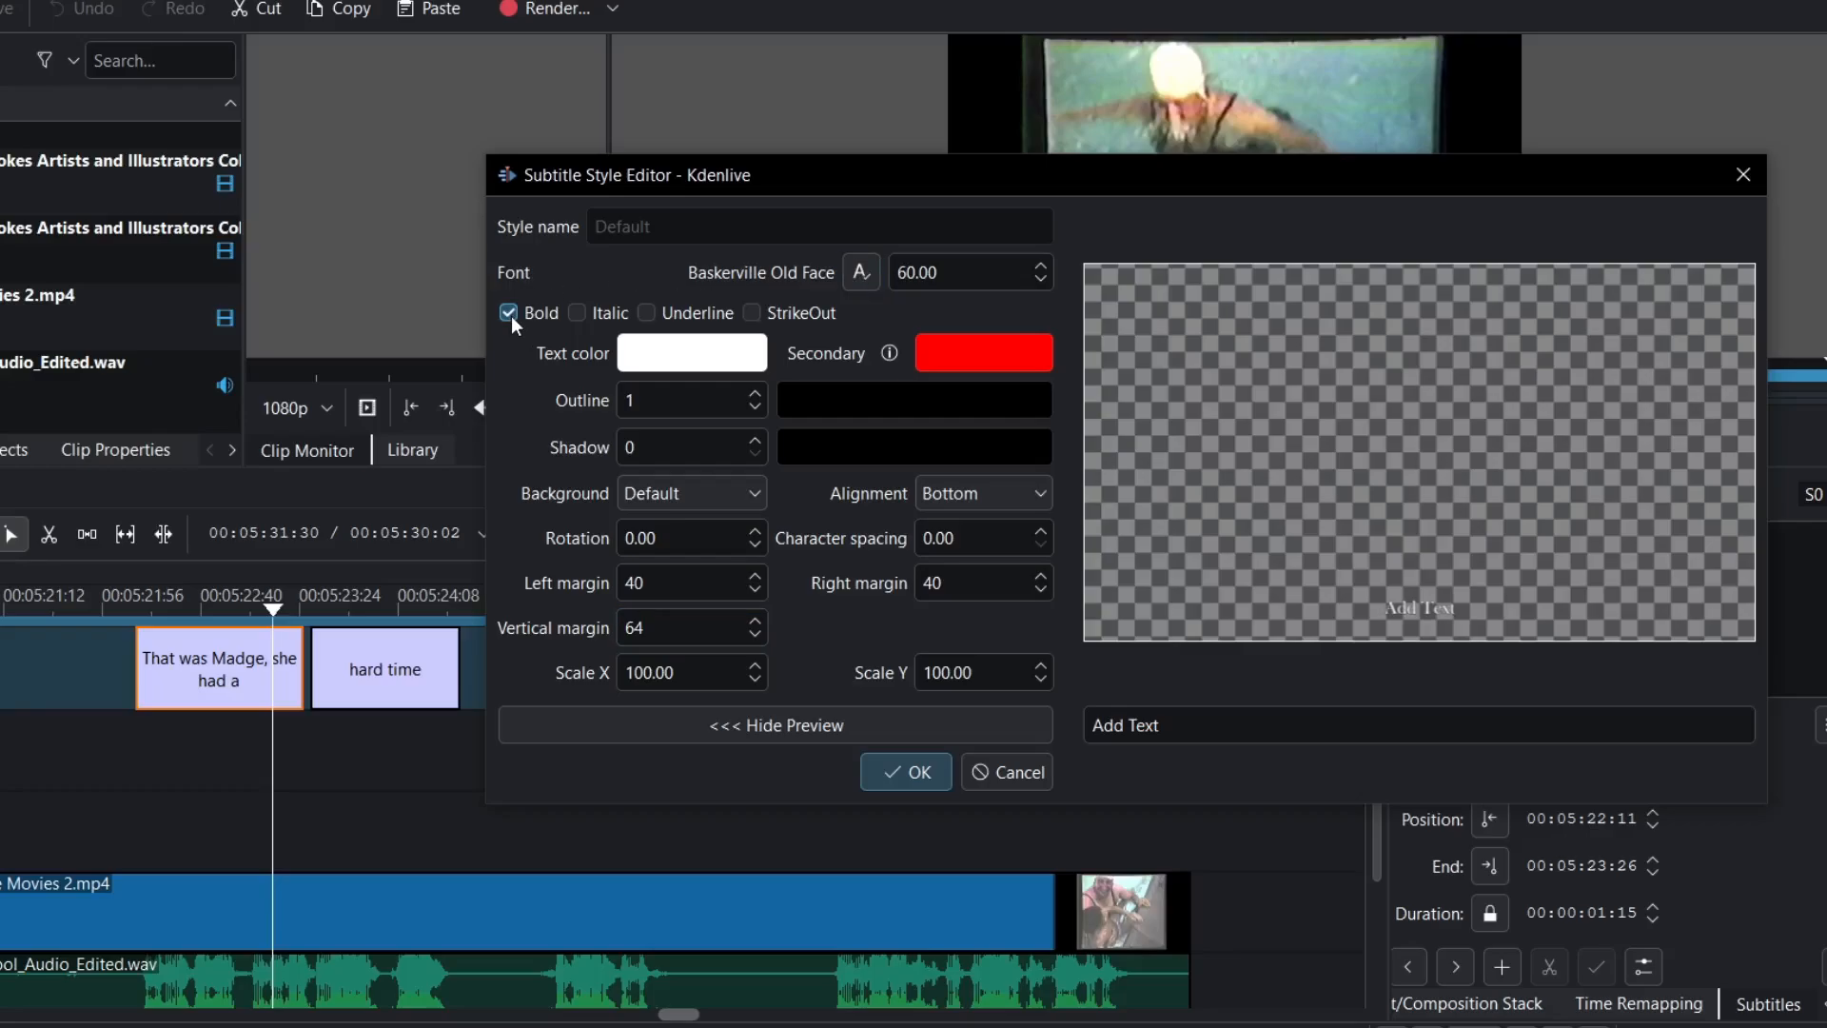
click(720, 360)
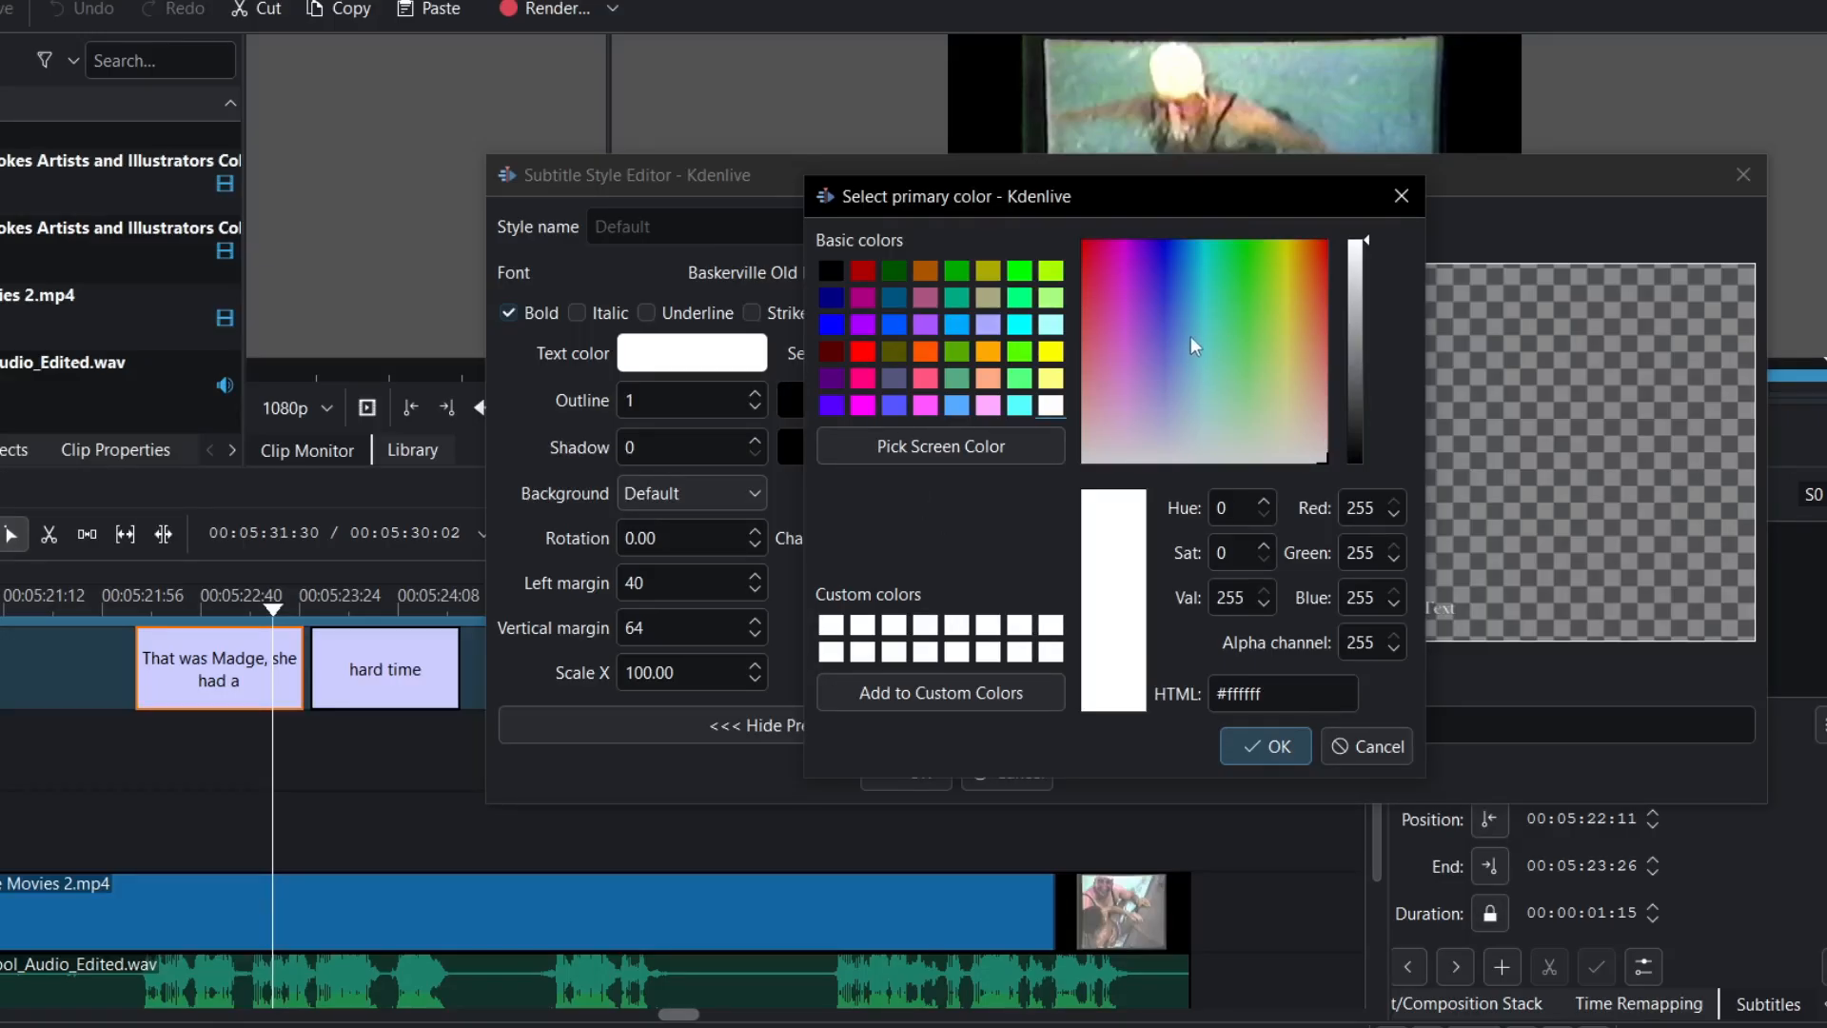
- Make the subtitle text light blue, with outline 3, shadow 3 and character spacing 2.00, and apply the style
drag(1196, 198, 1093, 173)
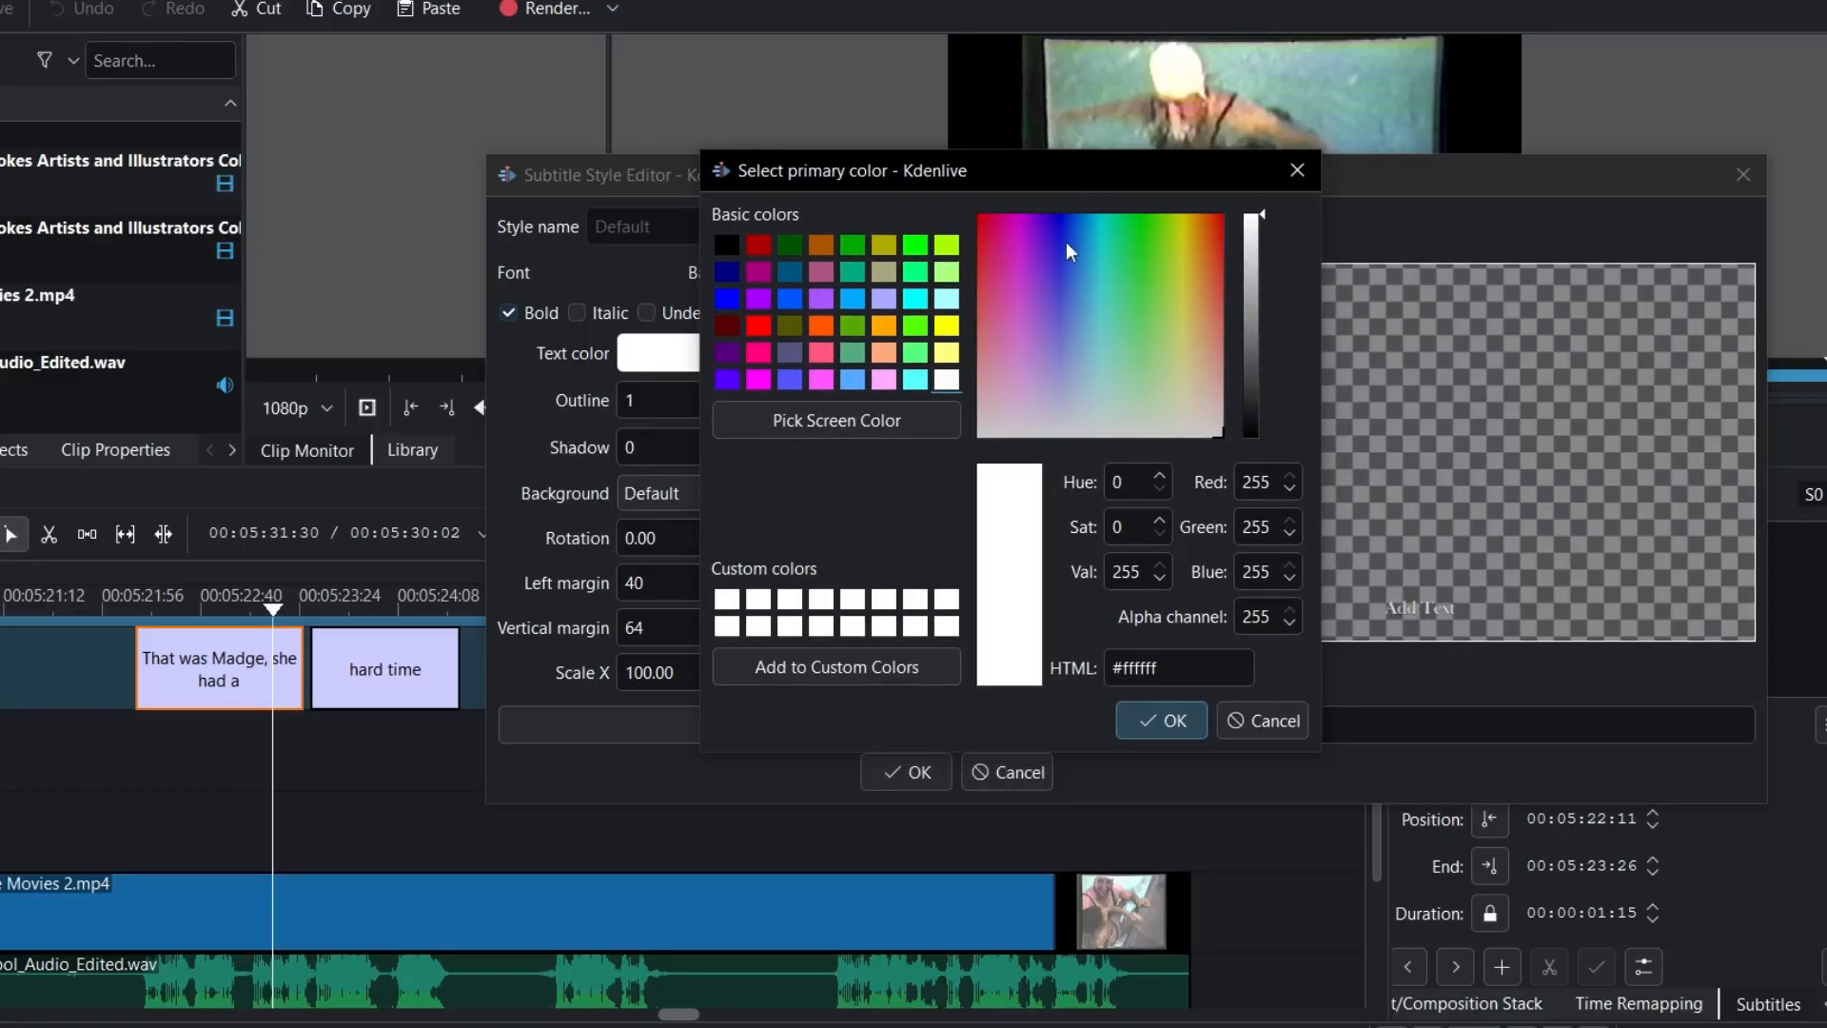
click(1097, 374)
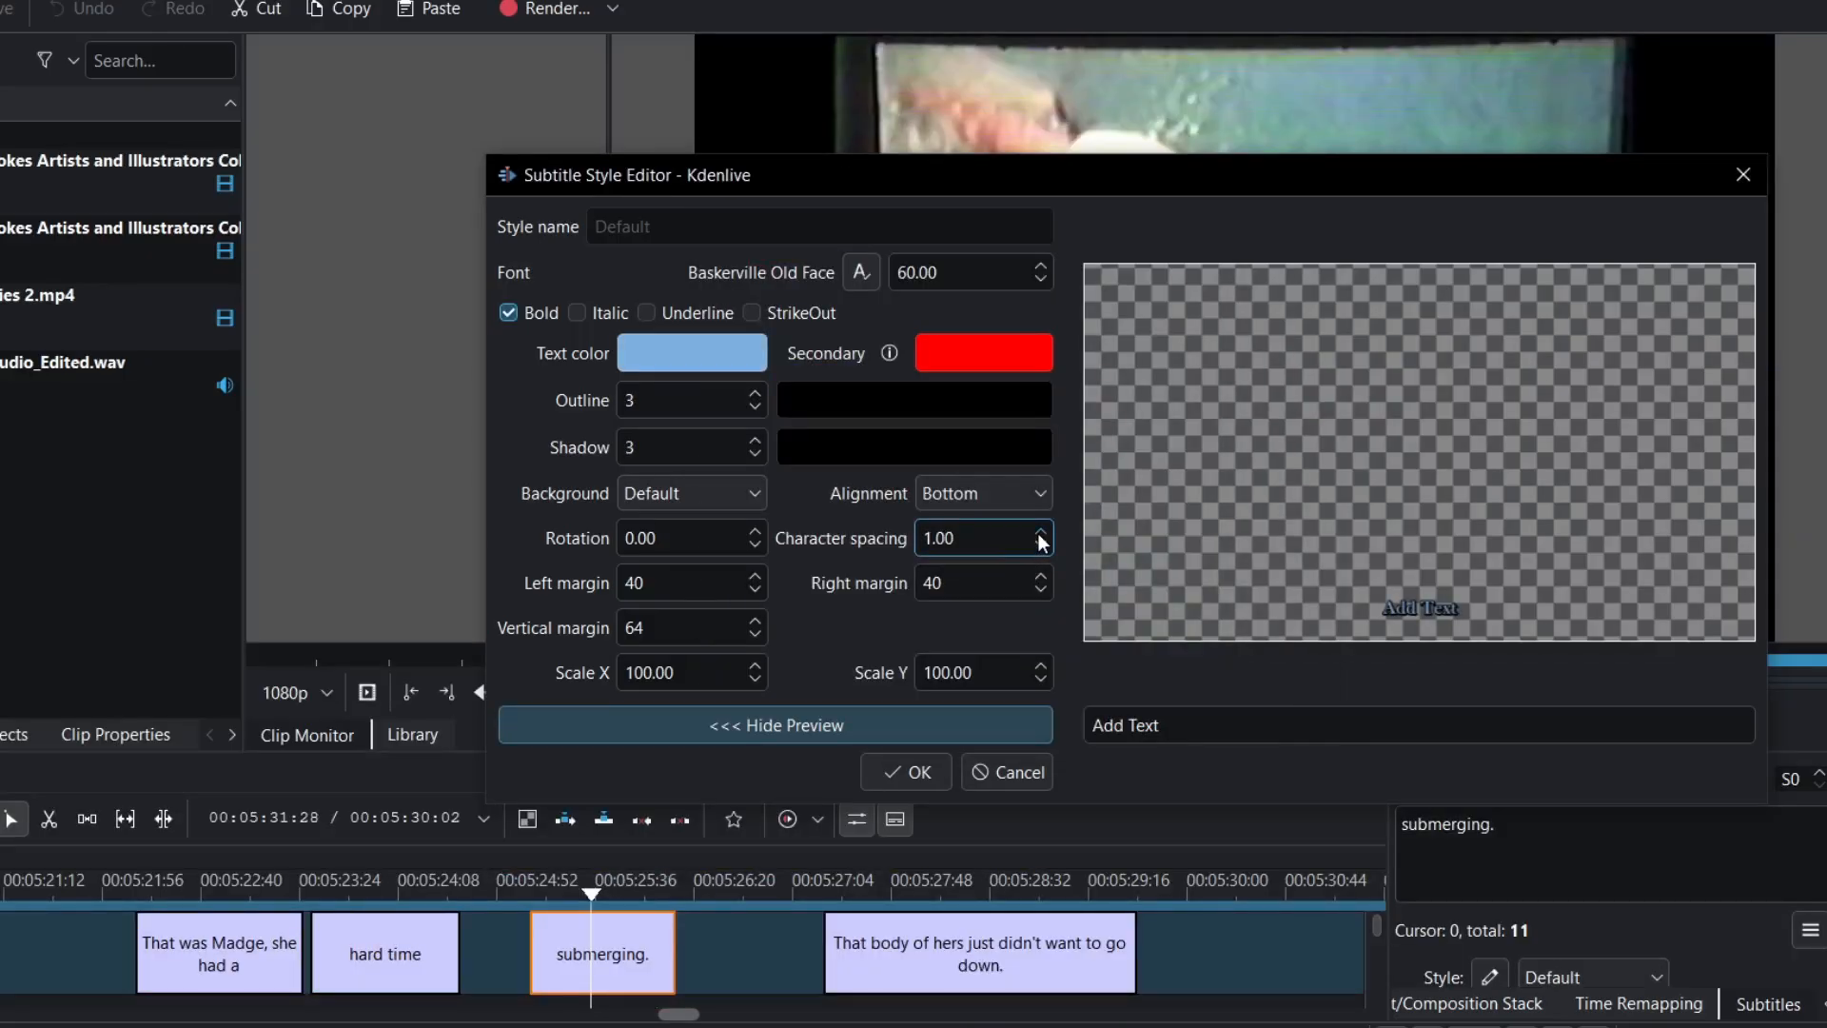
click(1043, 535)
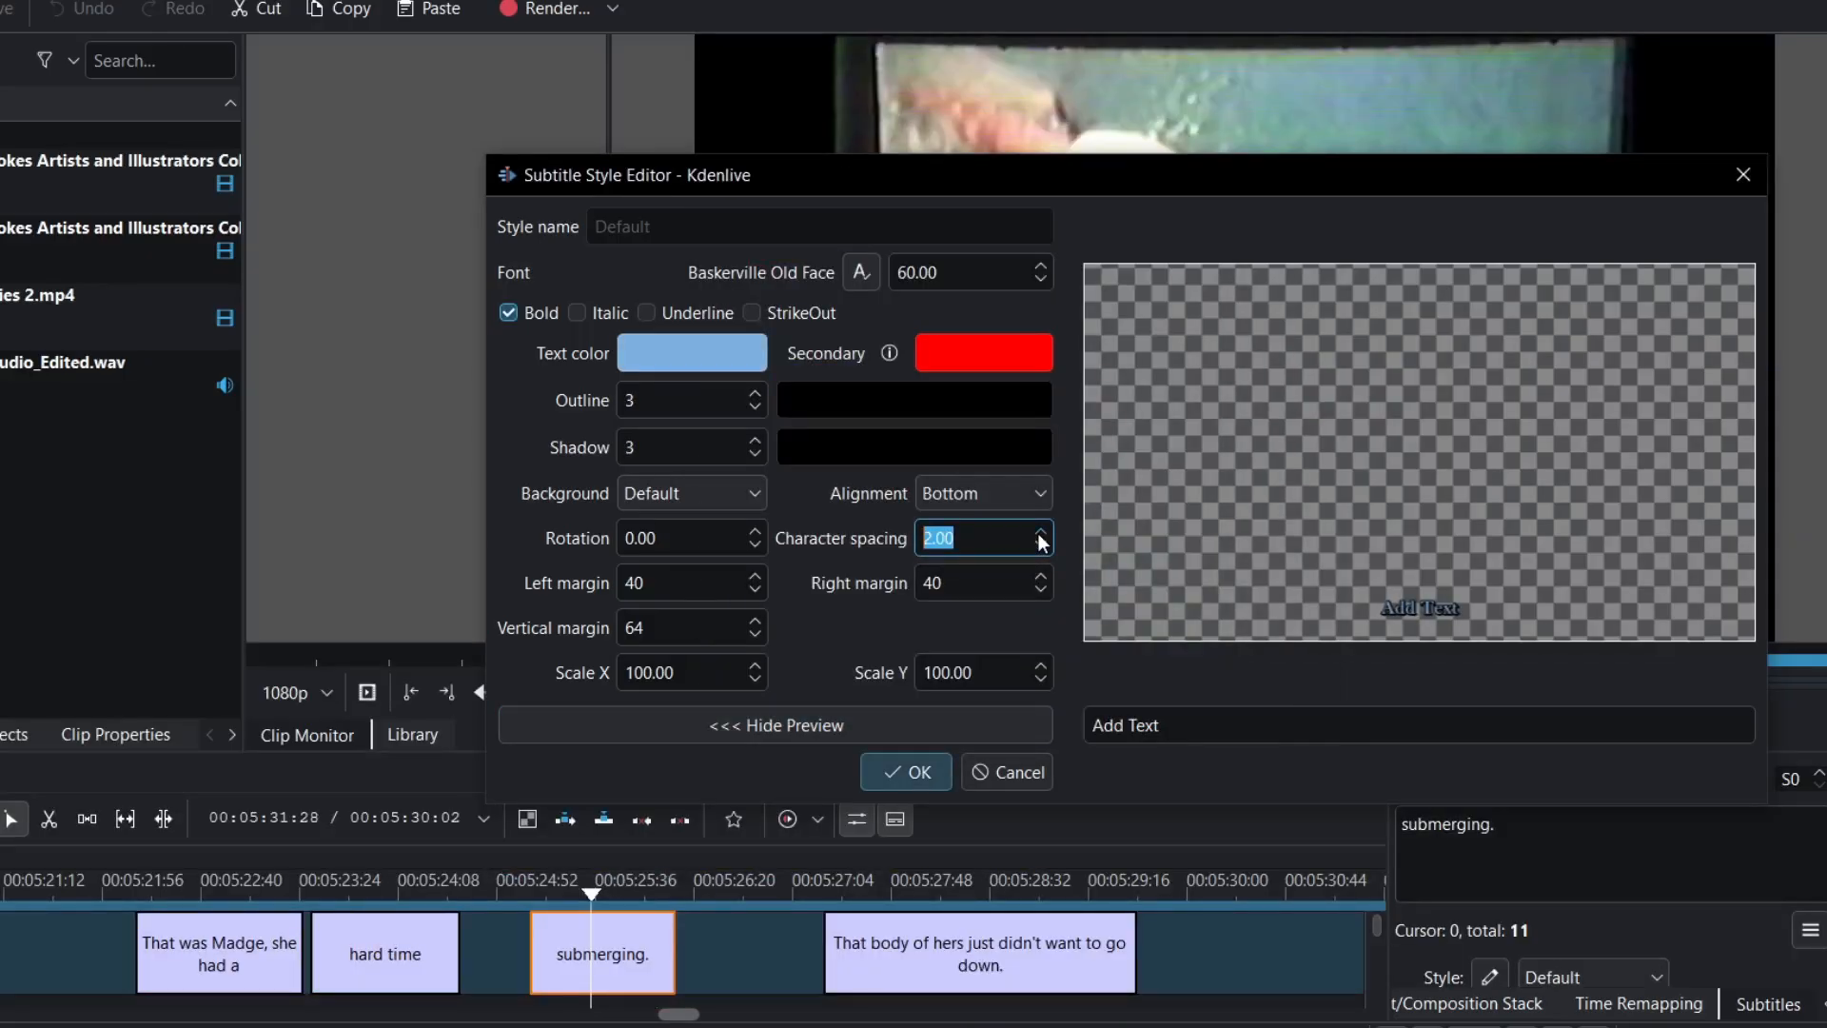
click(898, 773)
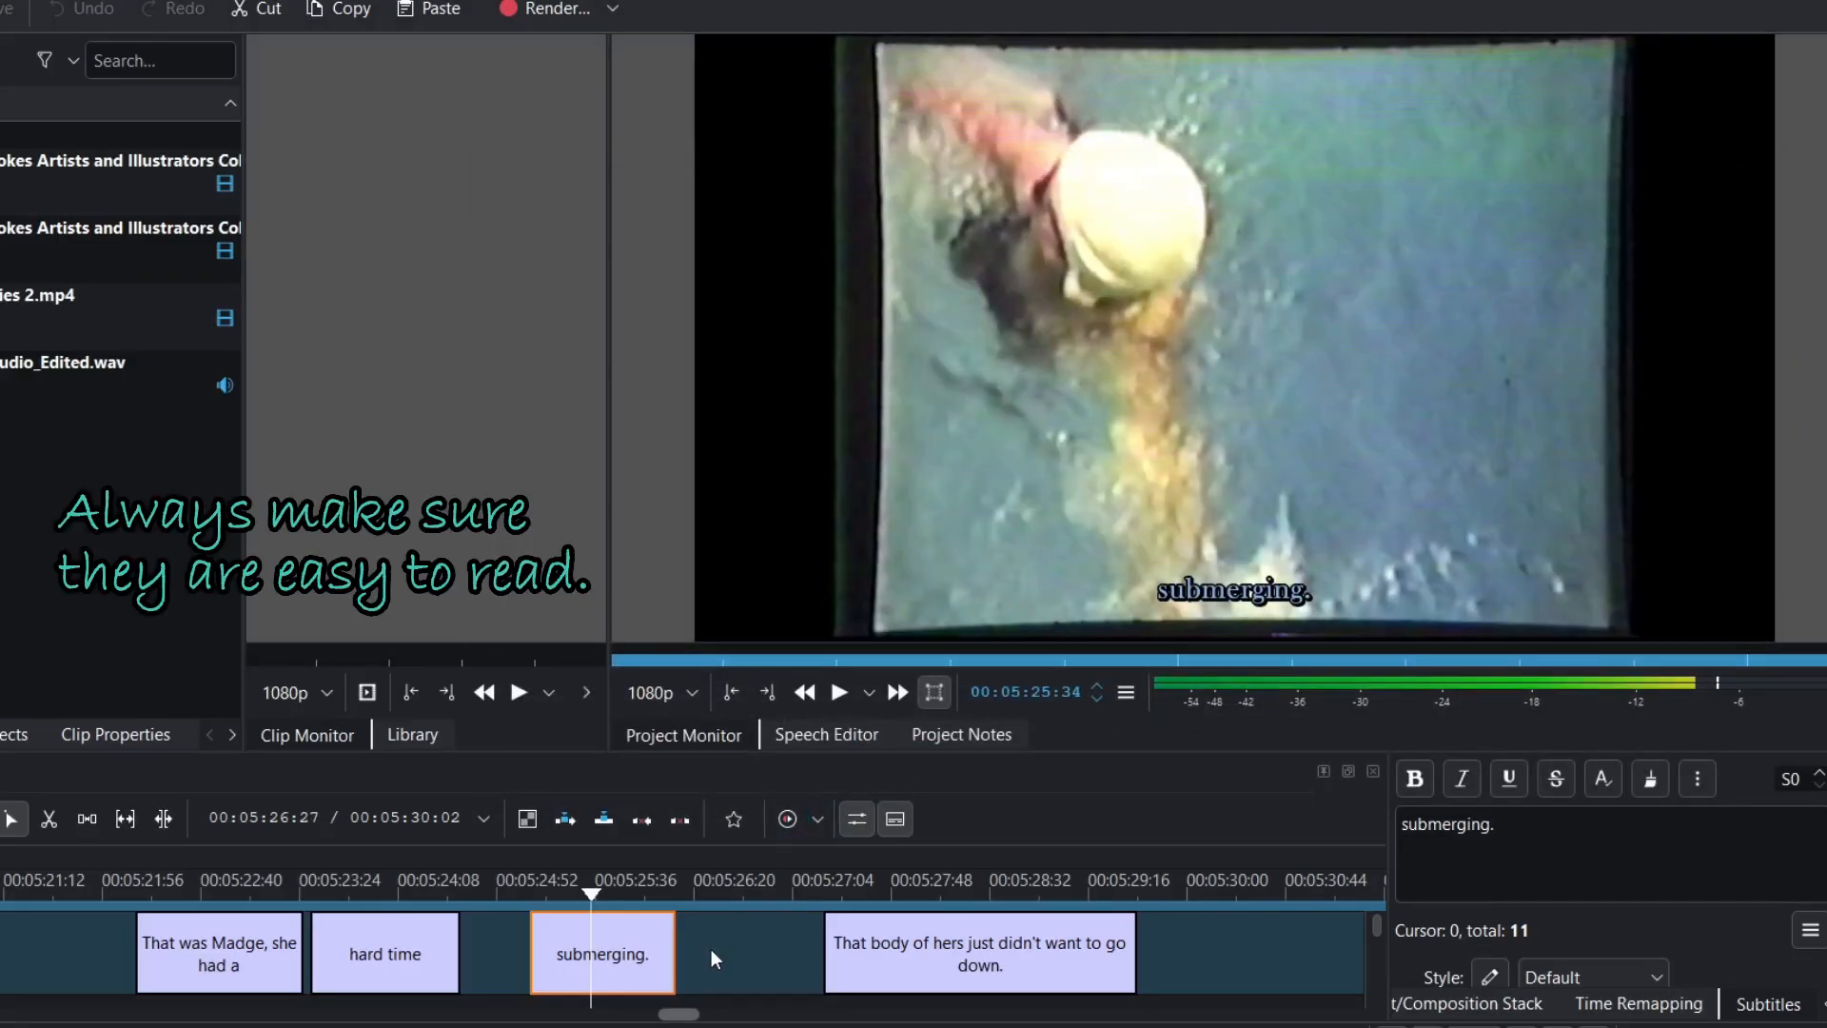
- Scroll the timeline back and move the playhead to the earlier 'things like that now.' caption
scroll(711, 949, up, 10)
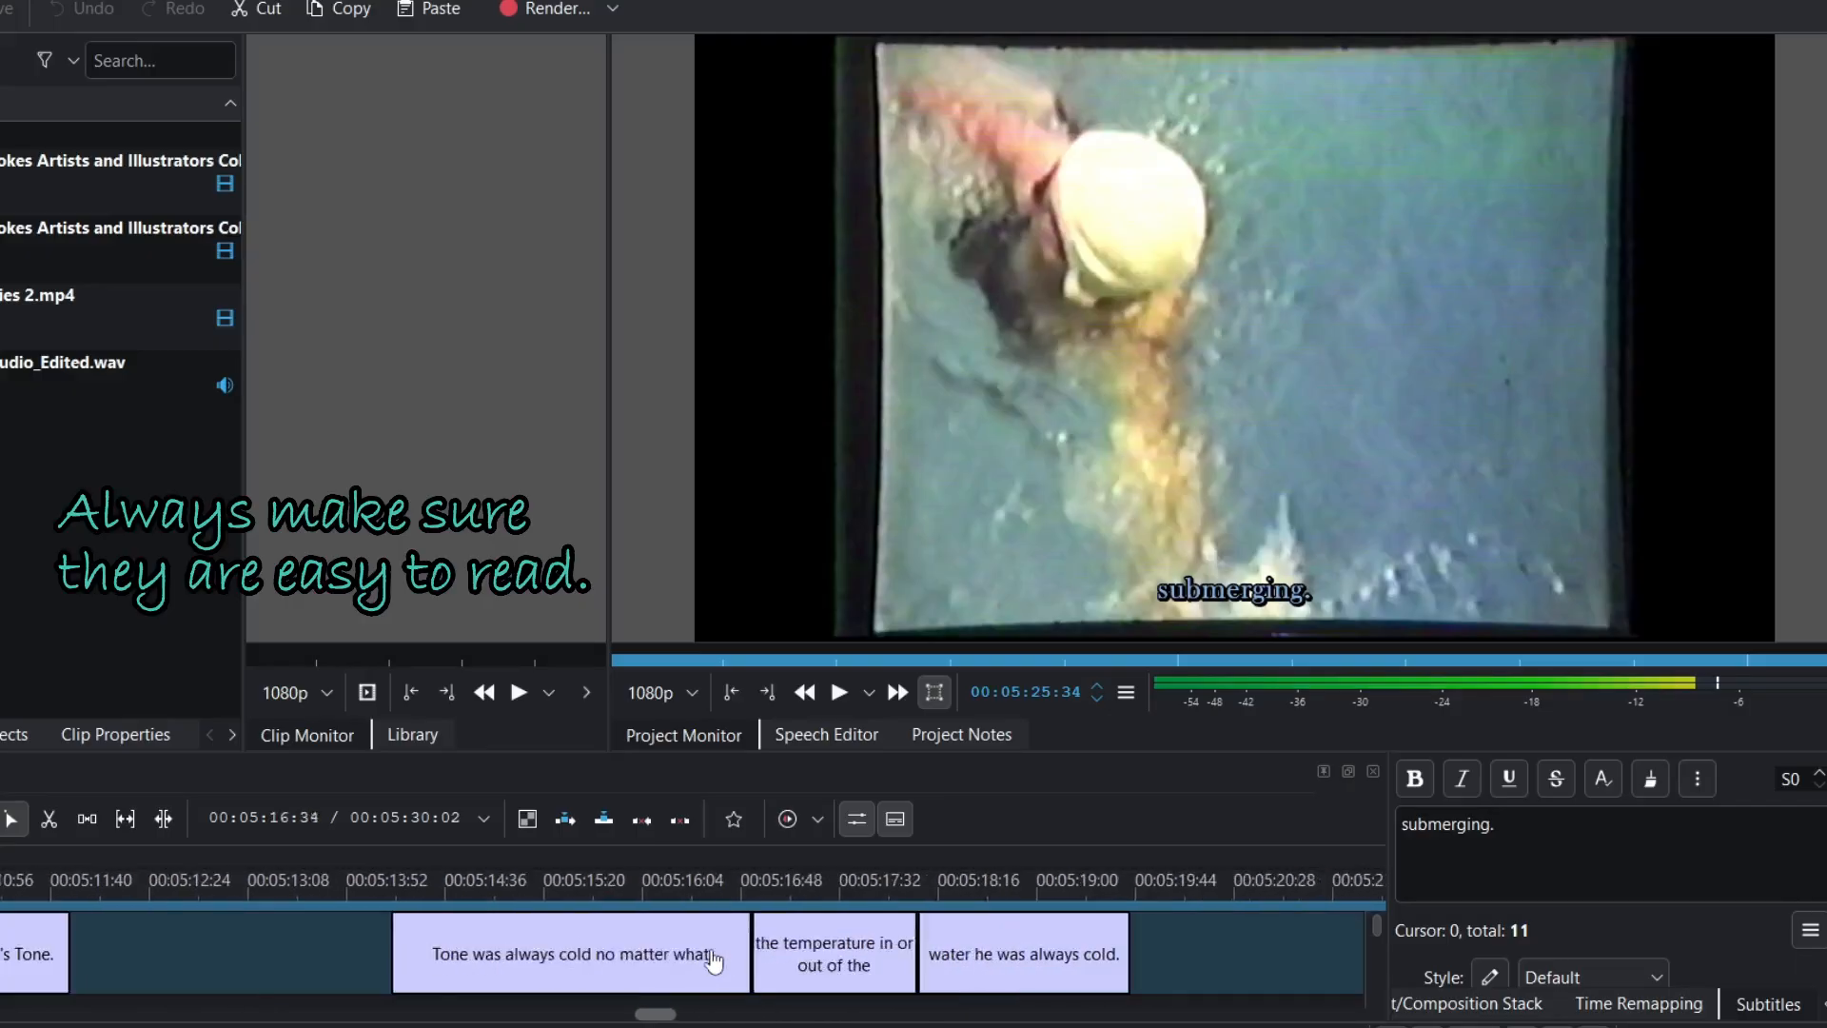
click(726, 891)
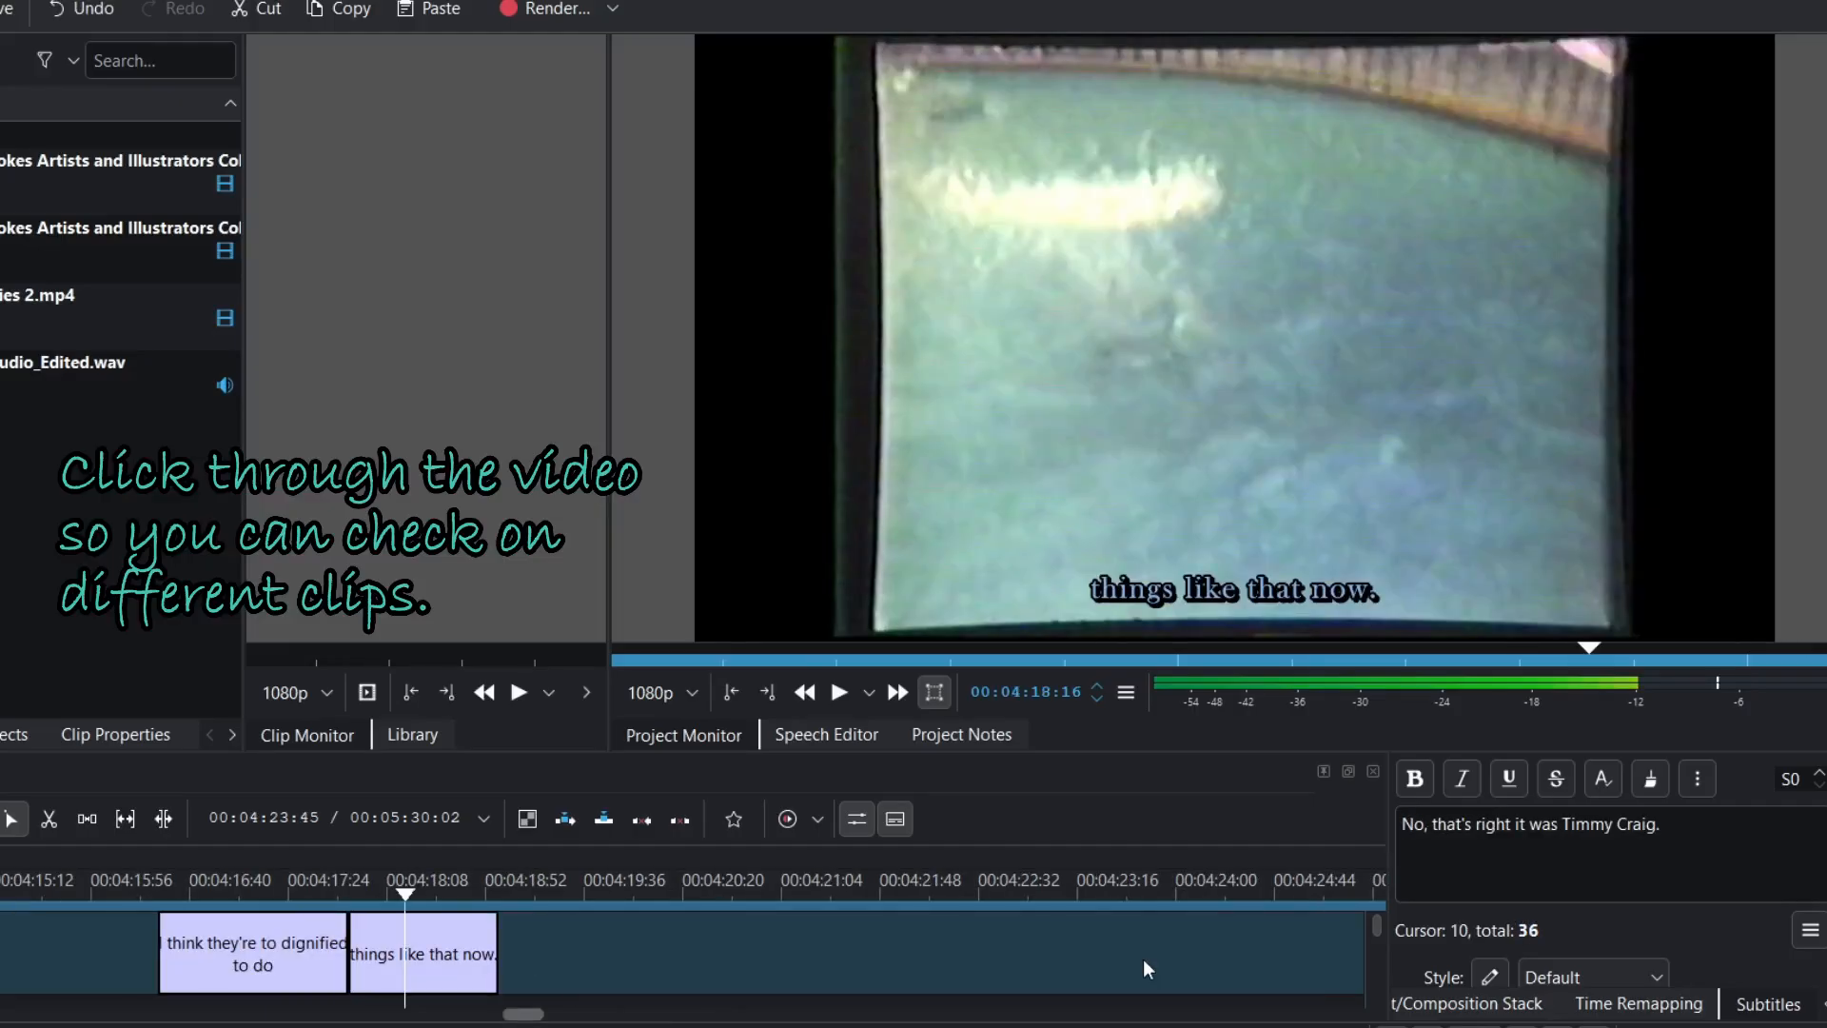
- Change the subtitle text colour from light blue to pale yellow #f5f3b9 and apply the updated style
click(1489, 977)
click(706, 362)
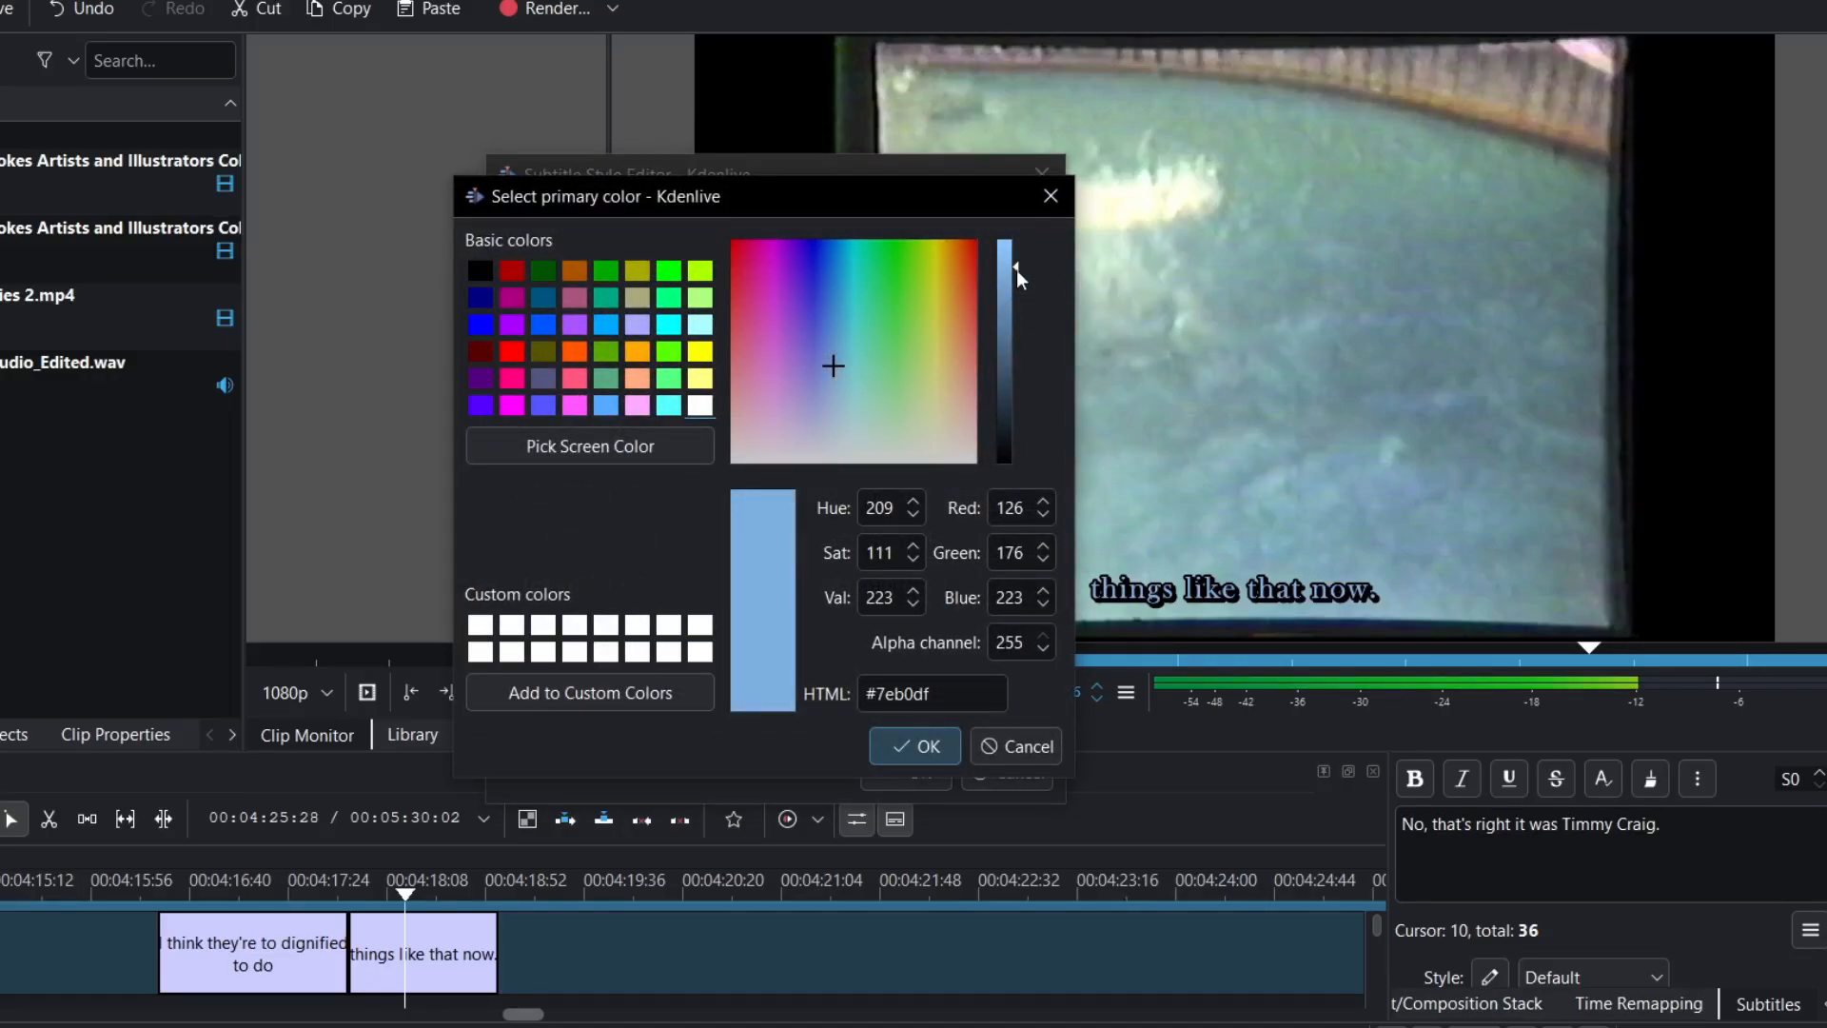
drag(1016, 266, 1019, 249)
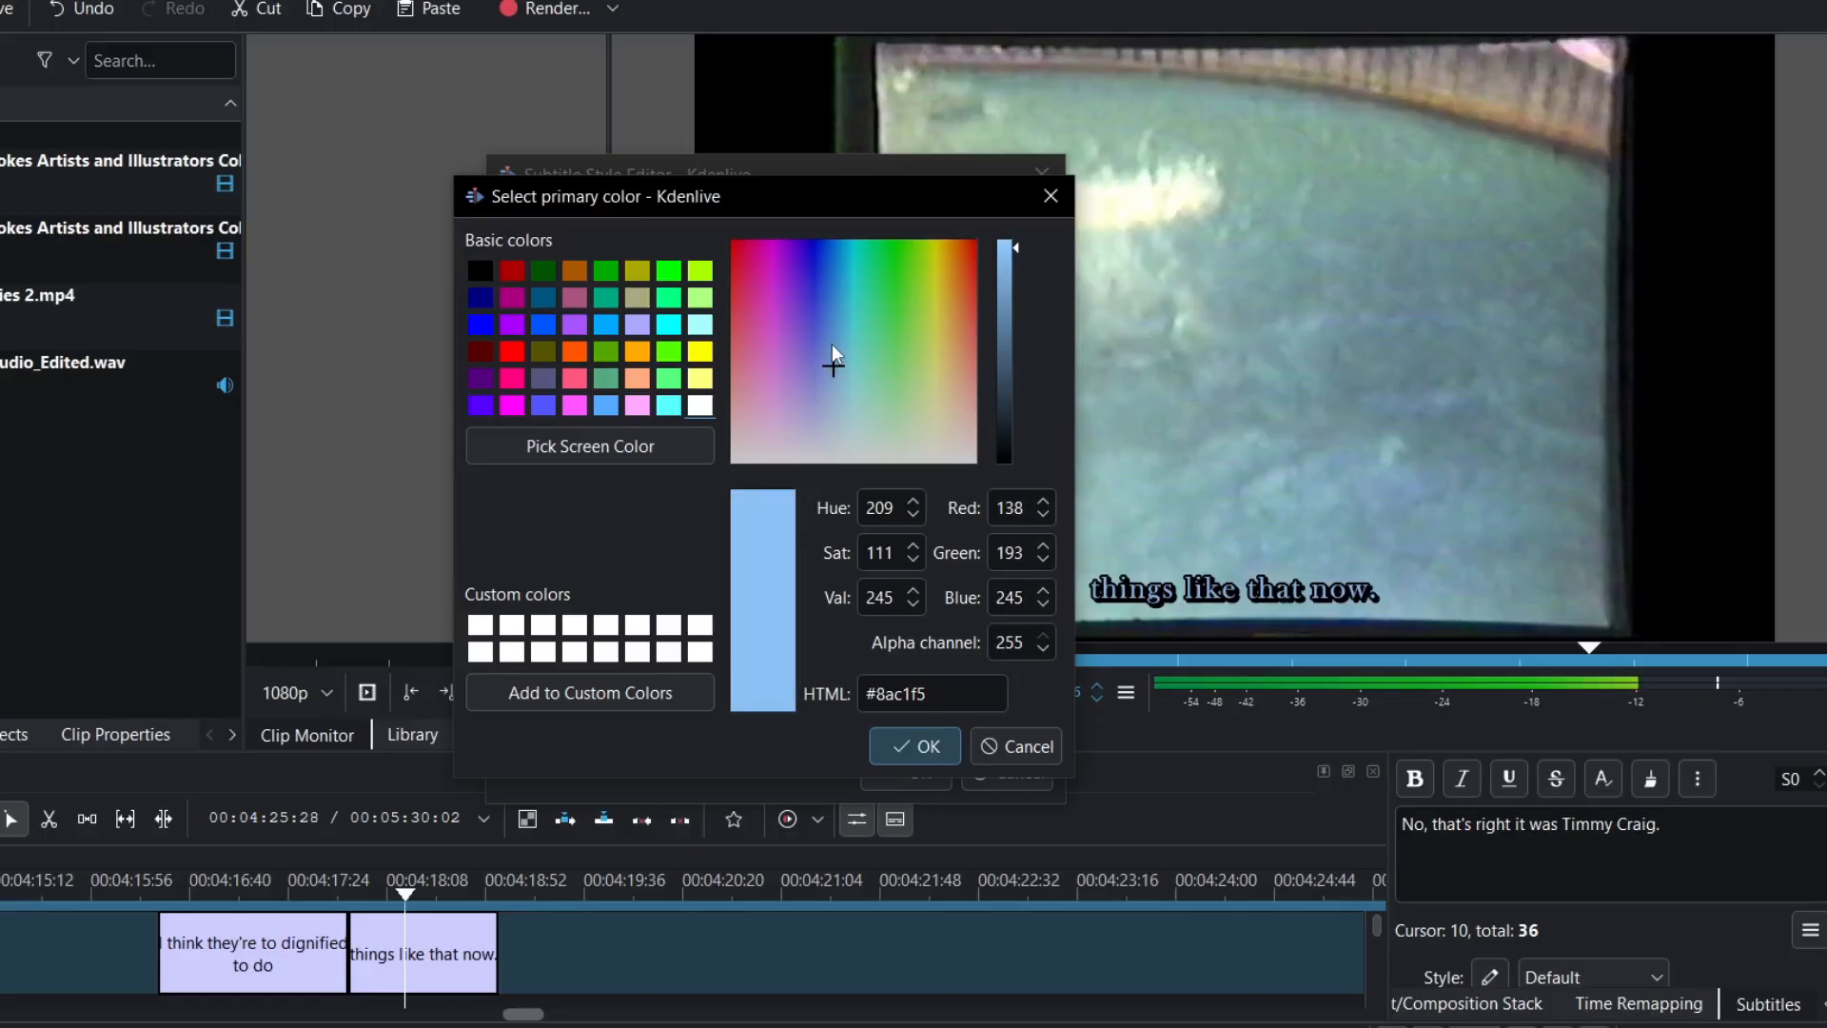
click(776, 403)
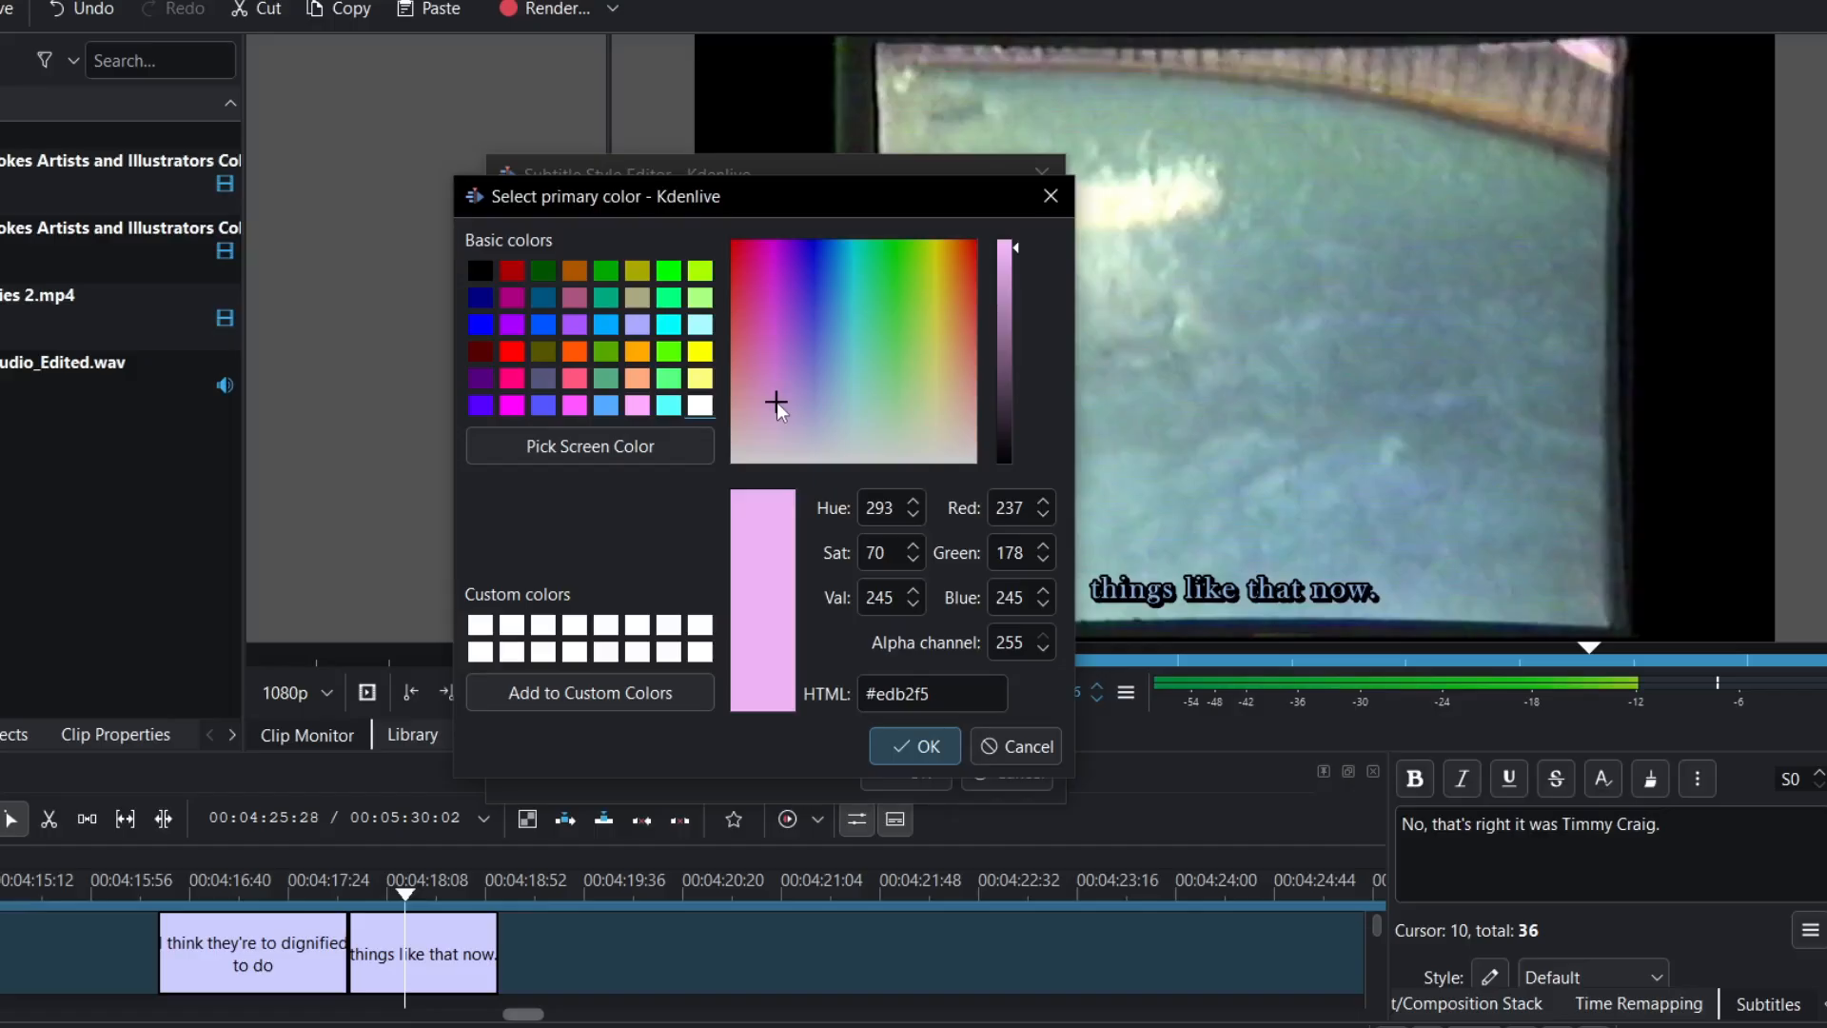
click(937, 403)
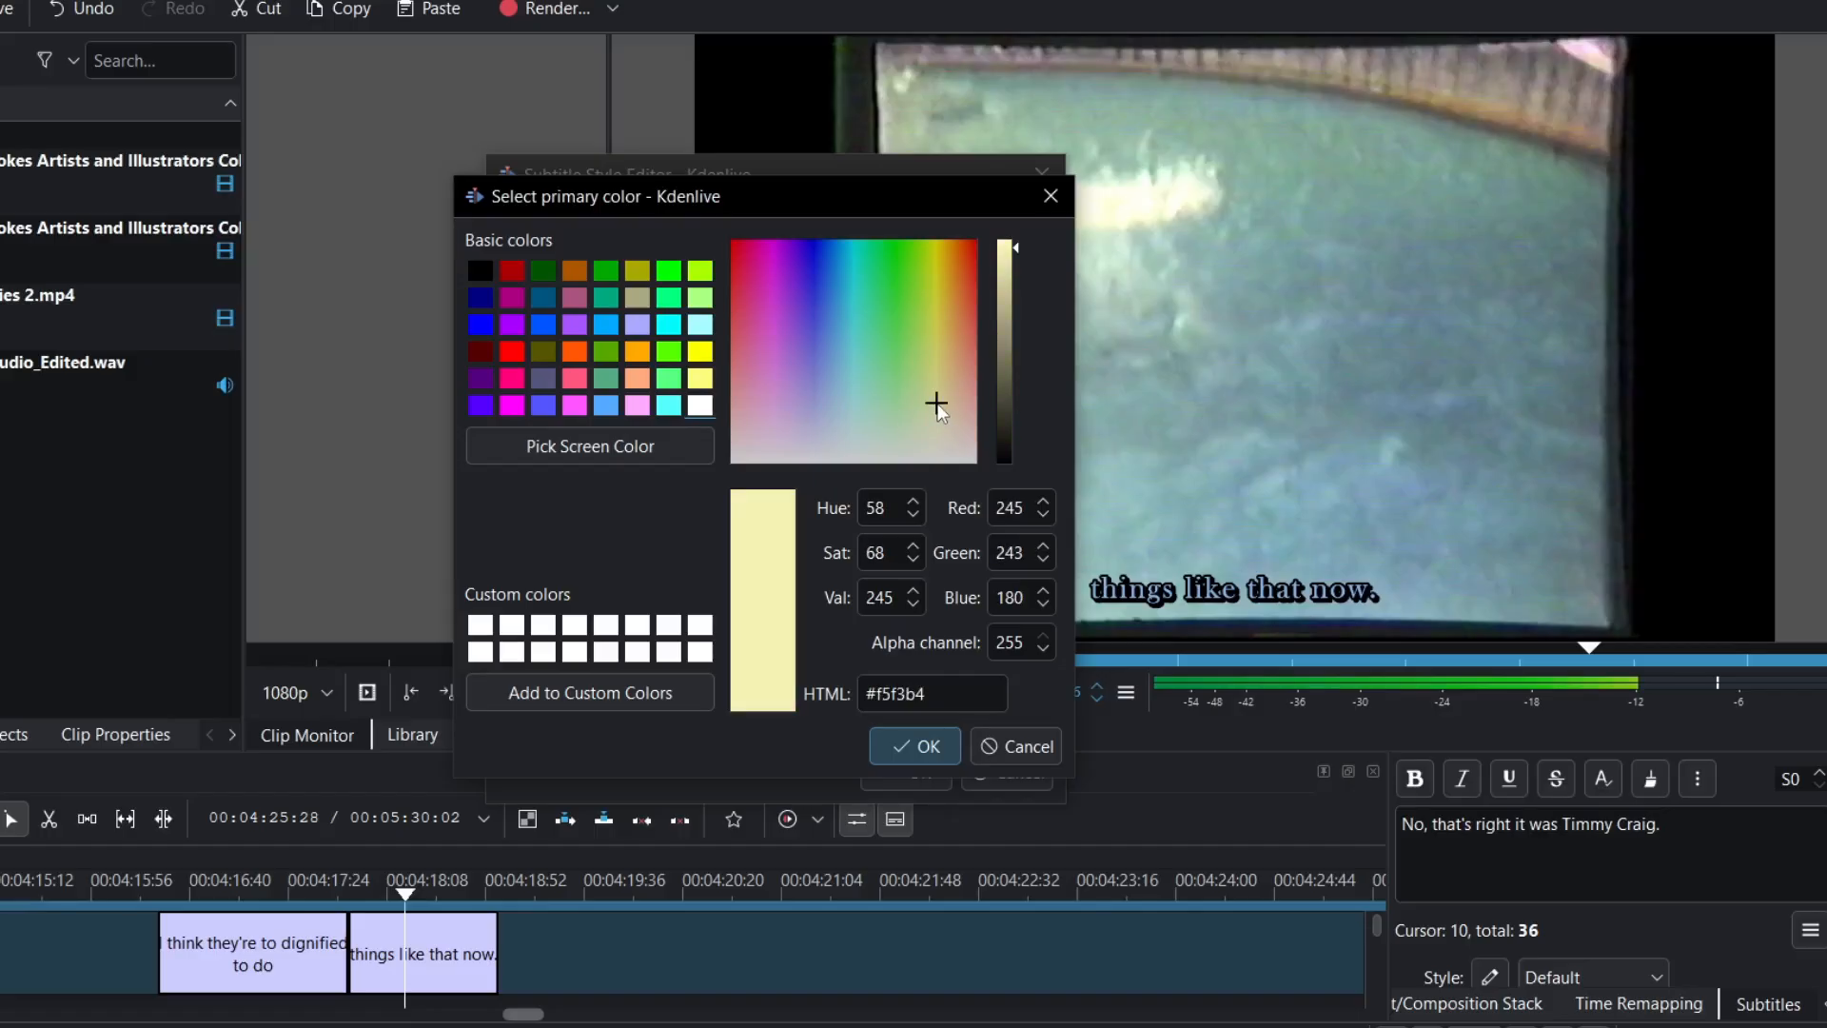
click(937, 410)
click(913, 746)
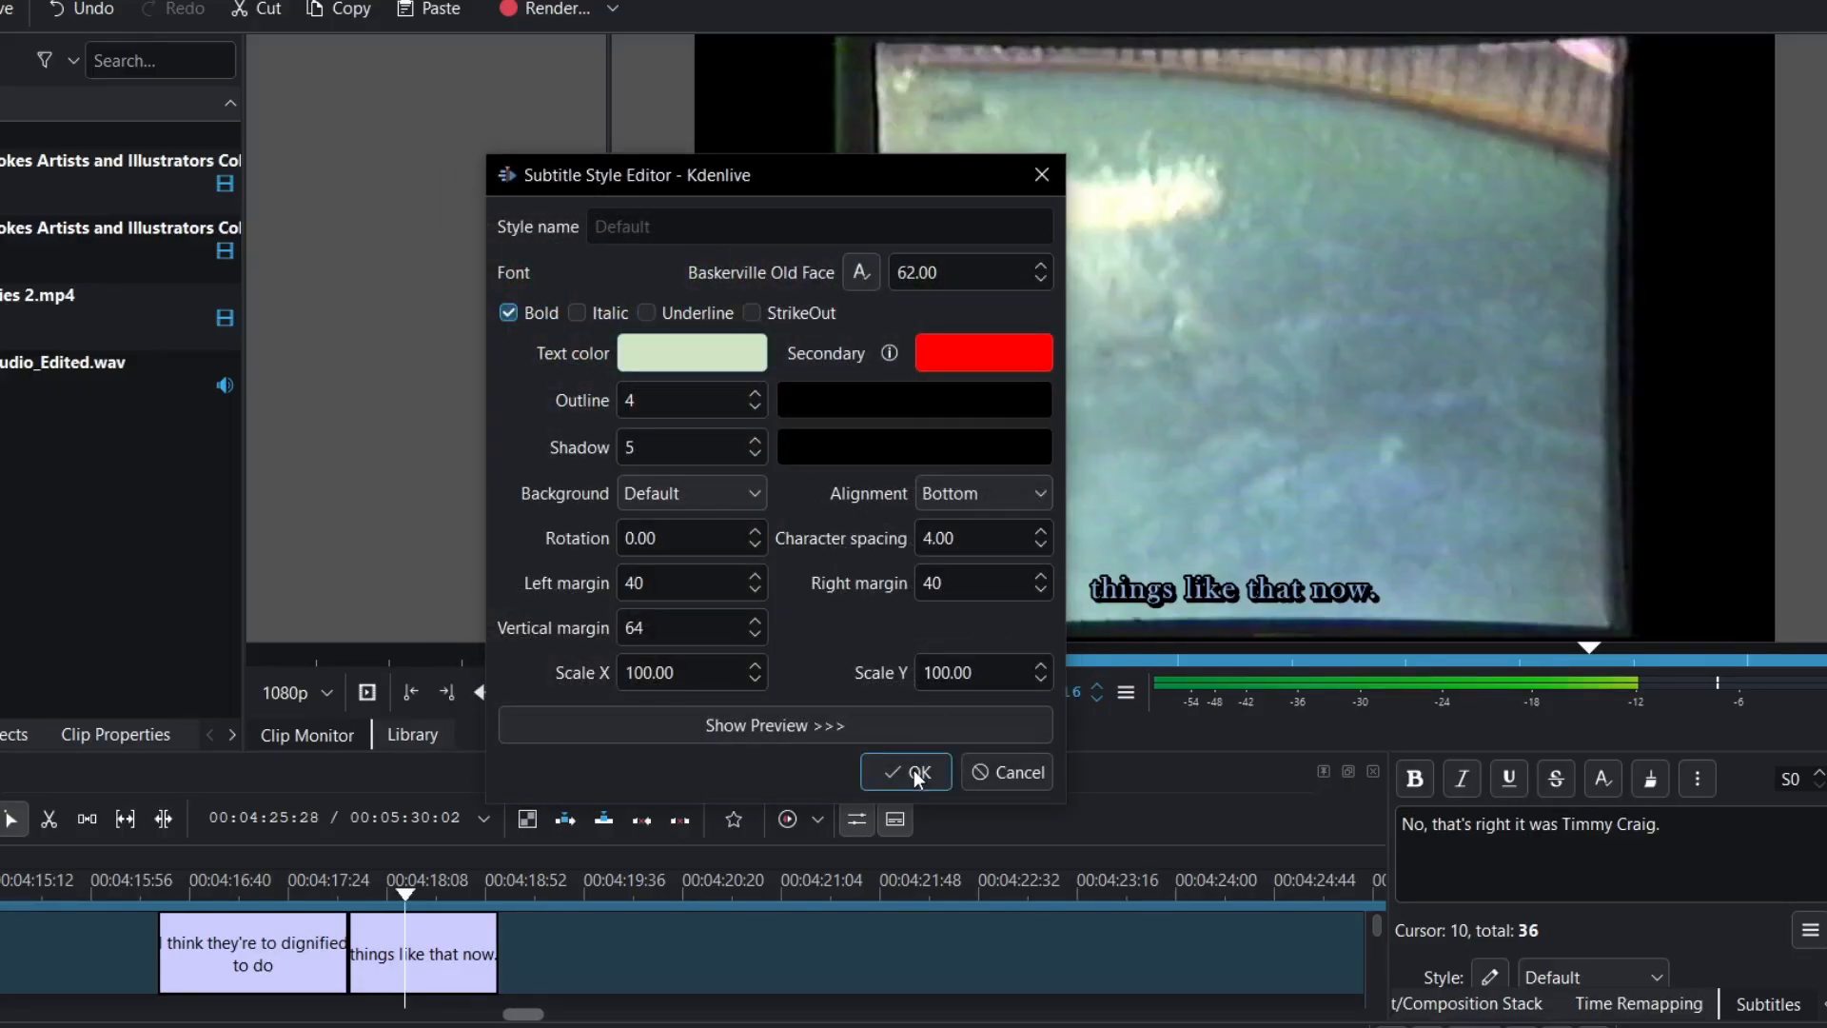
click(914, 770)
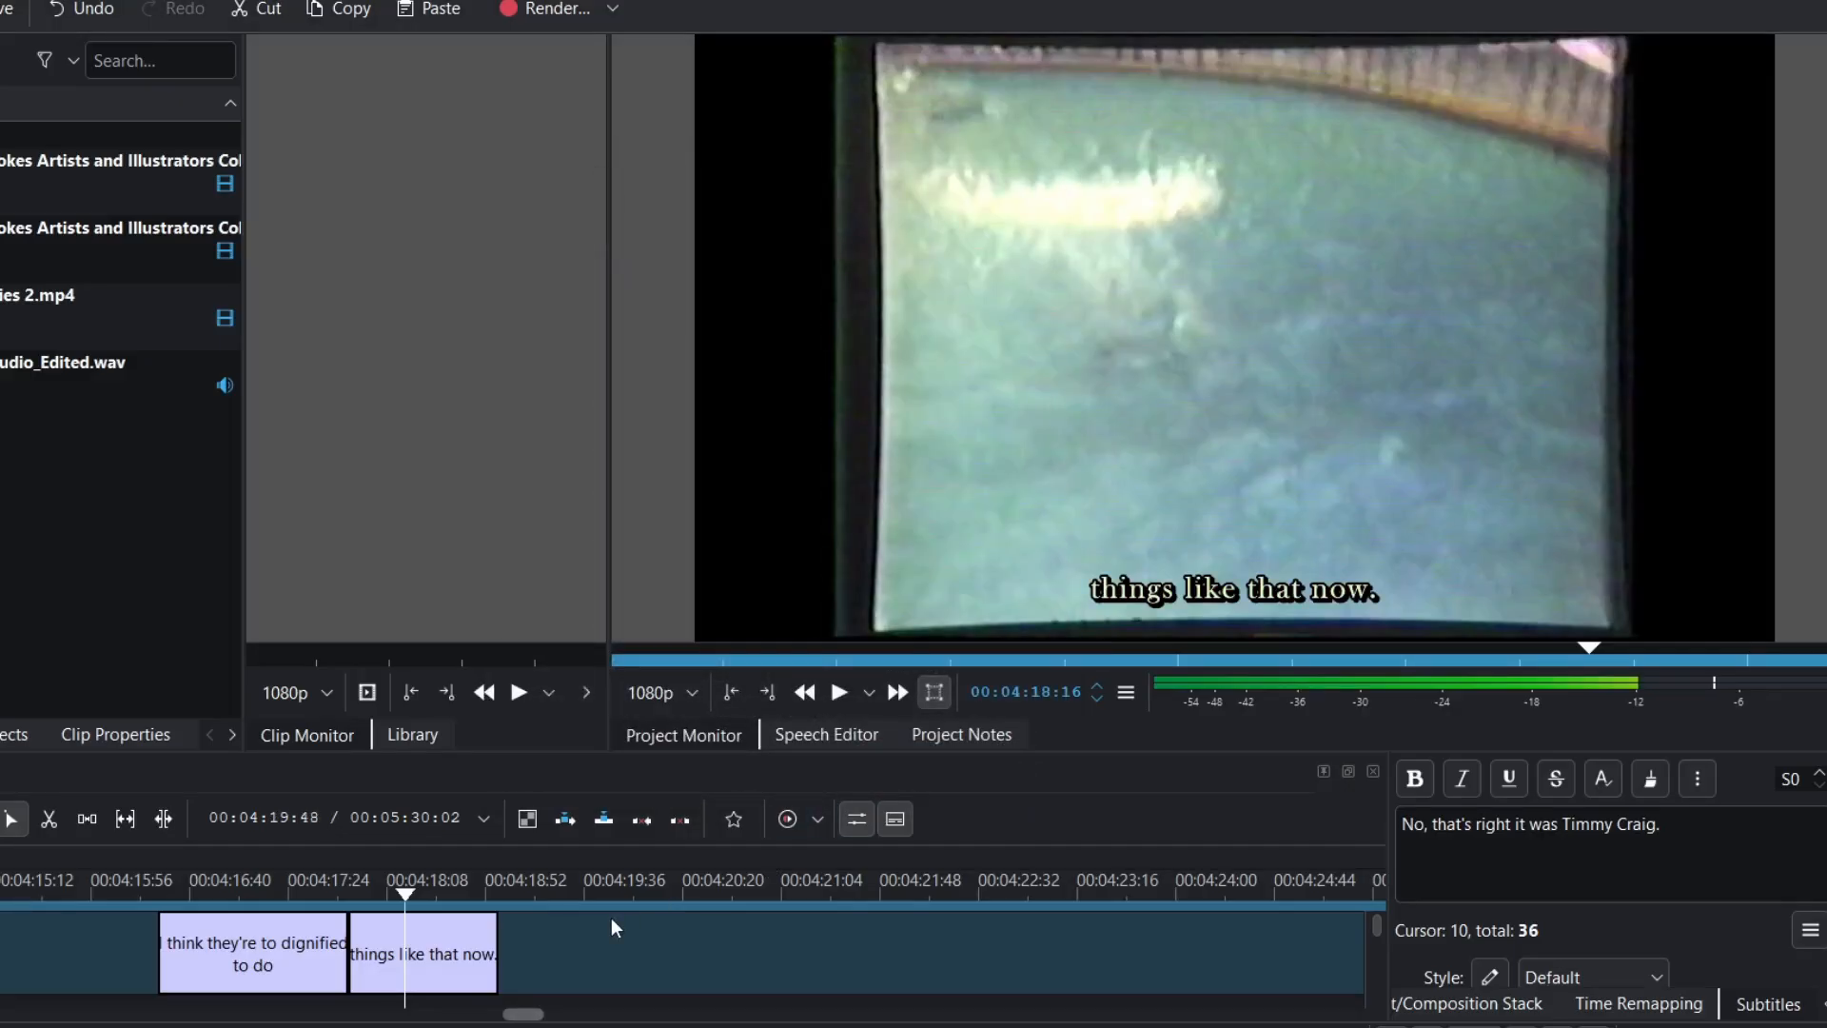
click(268, 890)
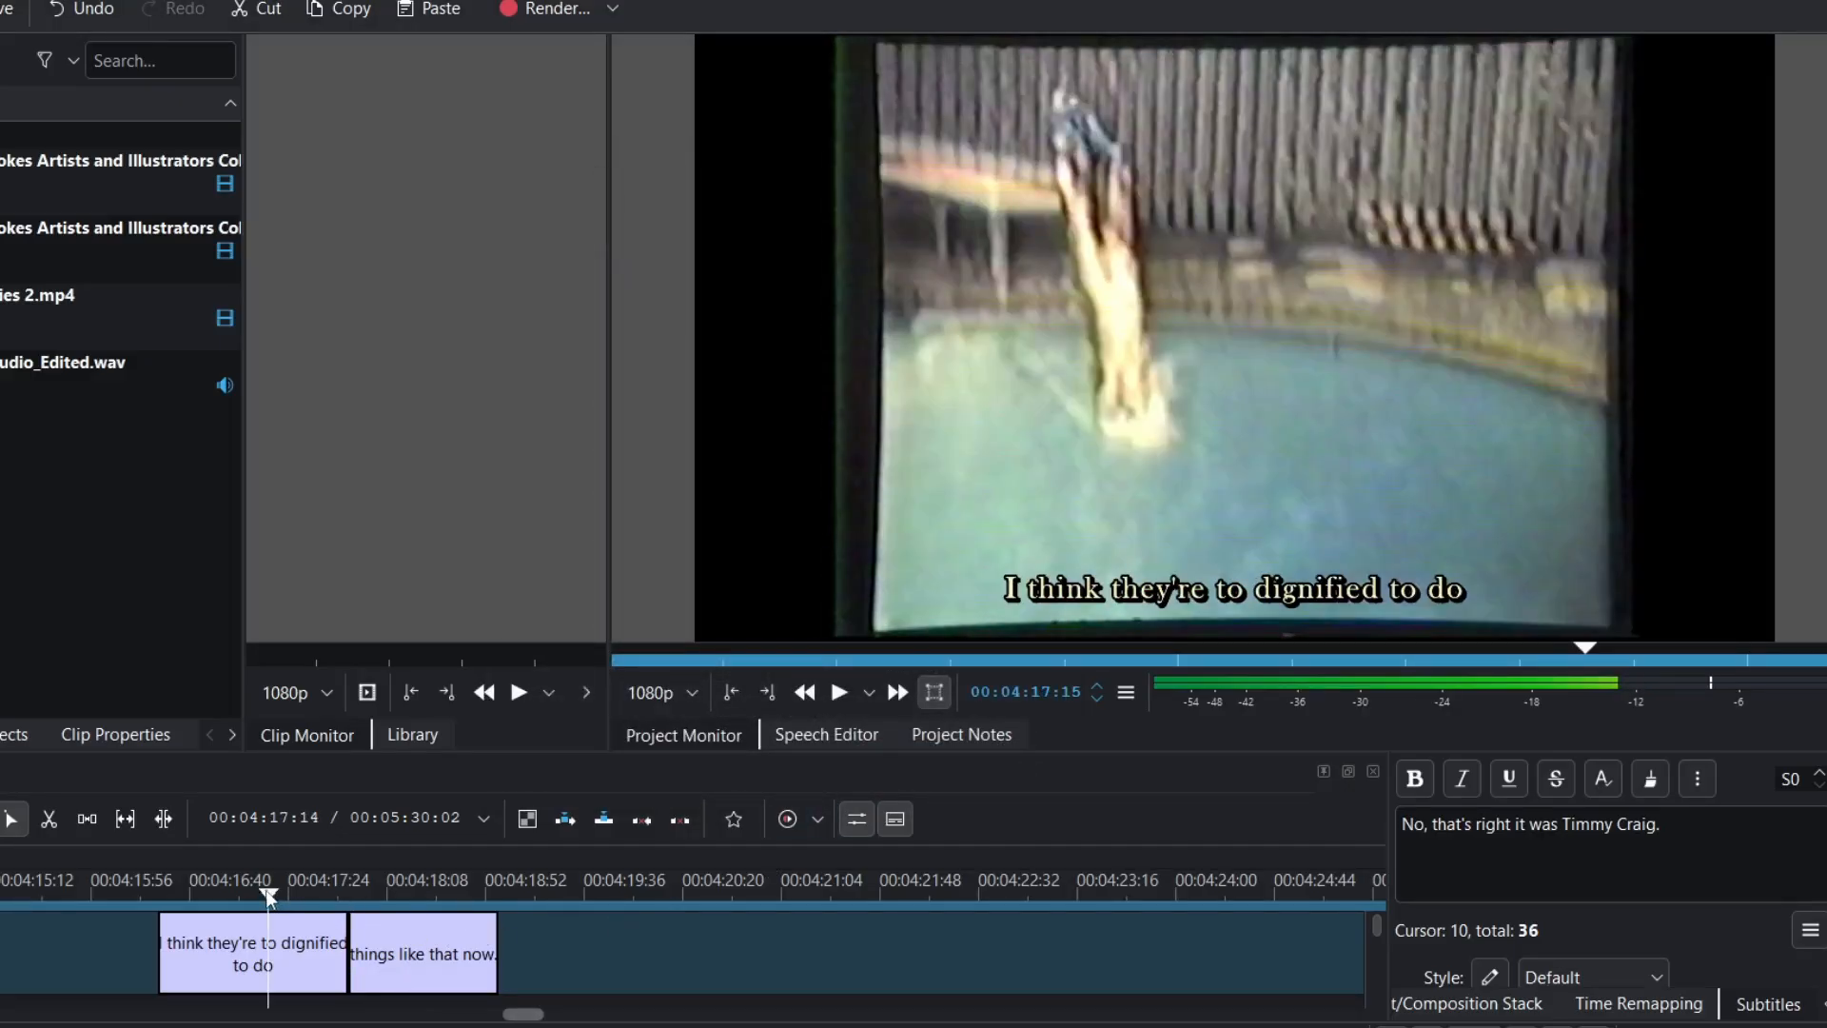
scroll(57, 953, up, 10)
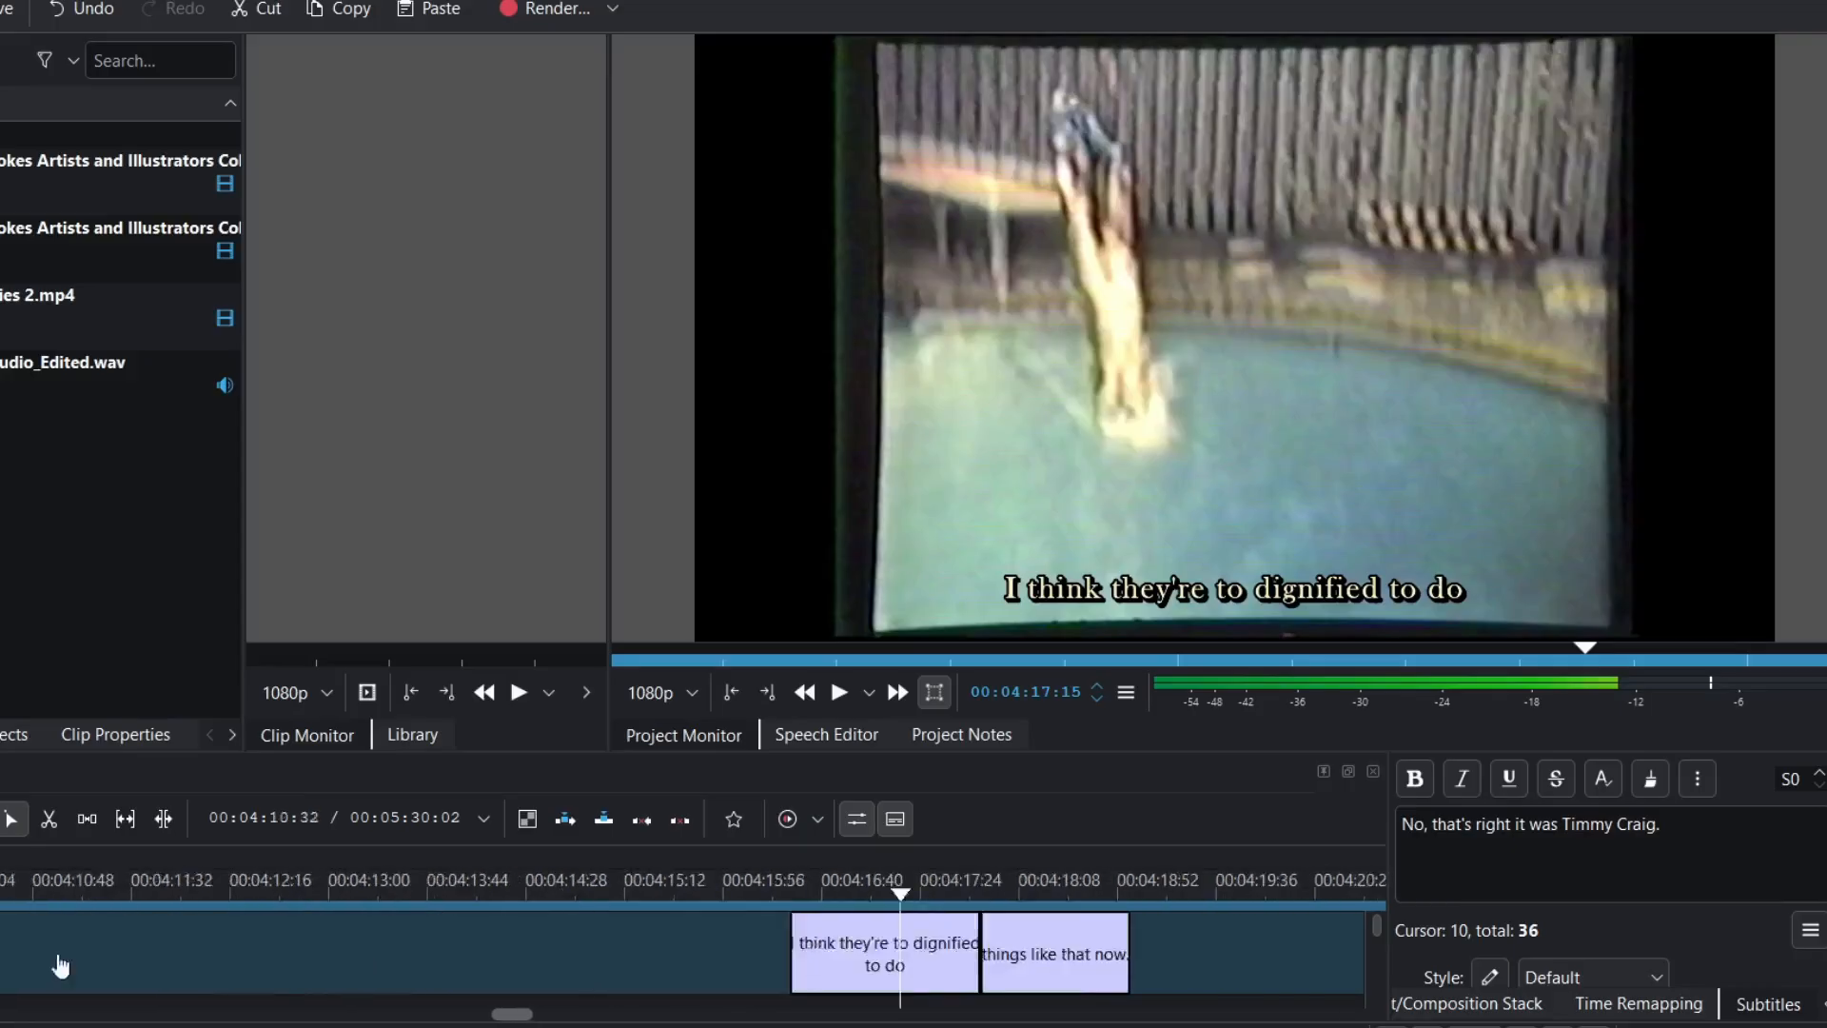
scroll(57, 953, up, 6)
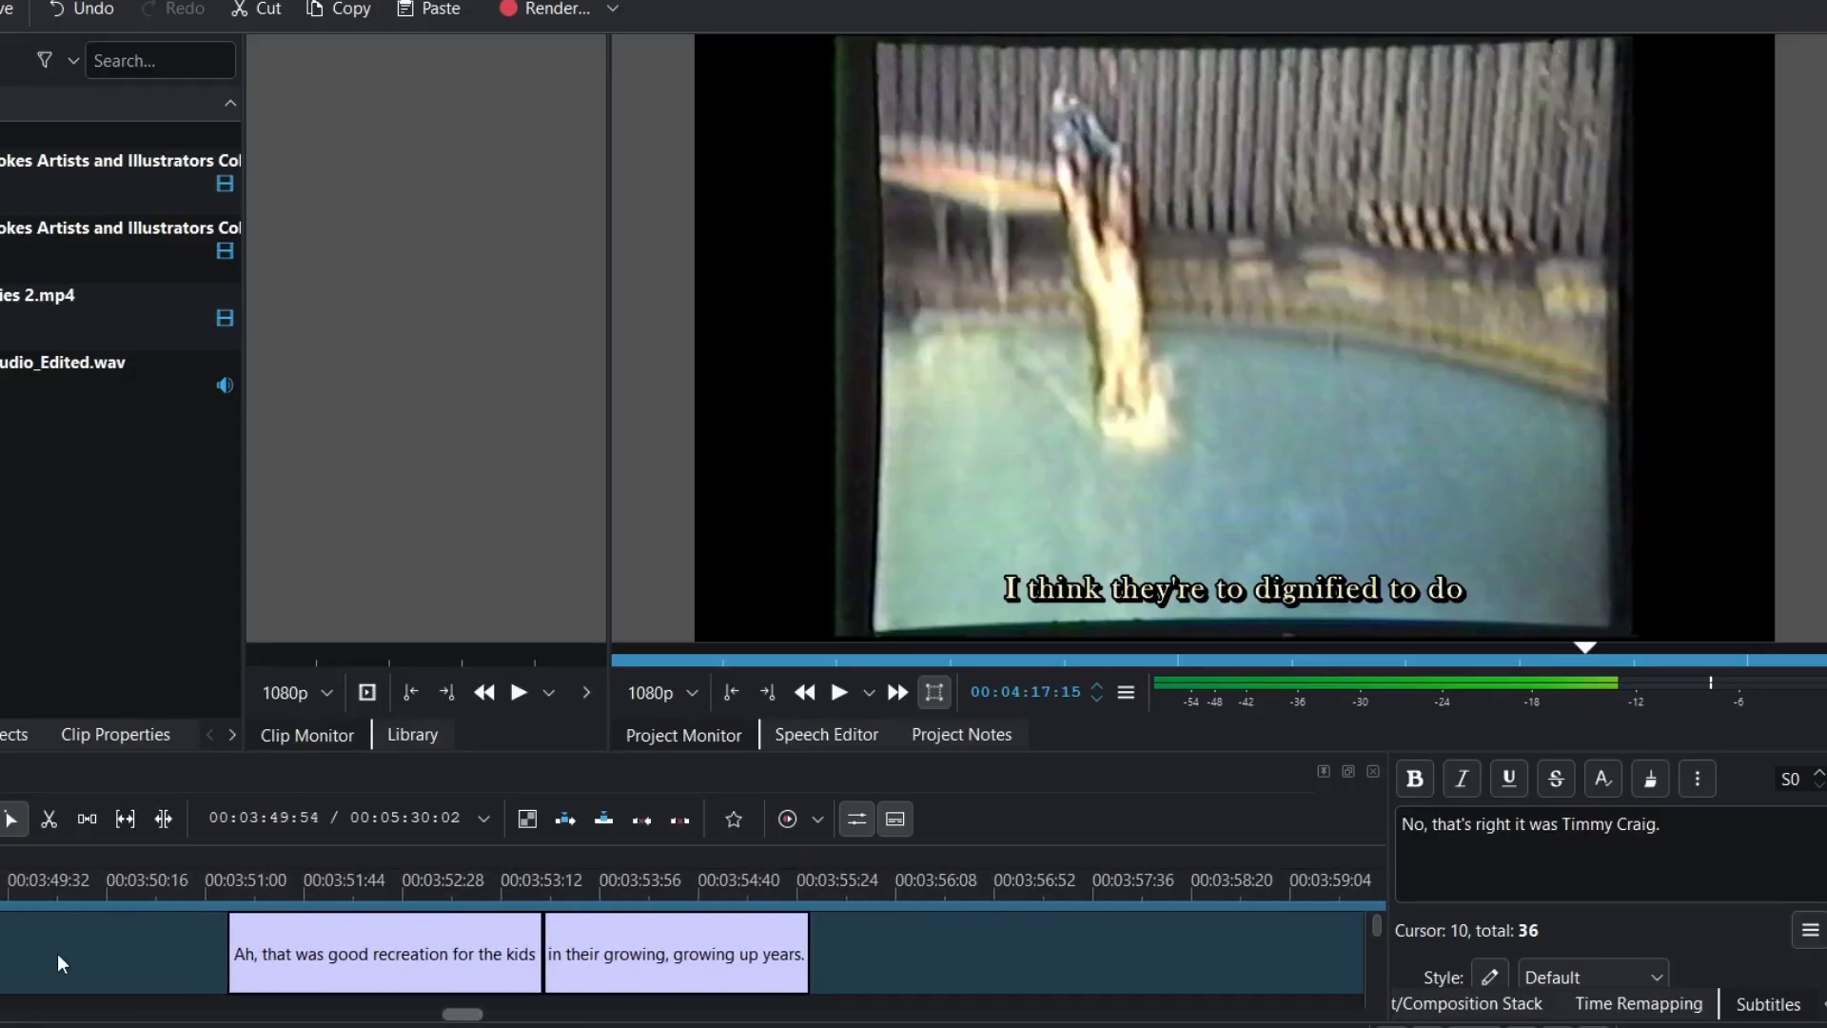
scroll(59, 963, up, 11)
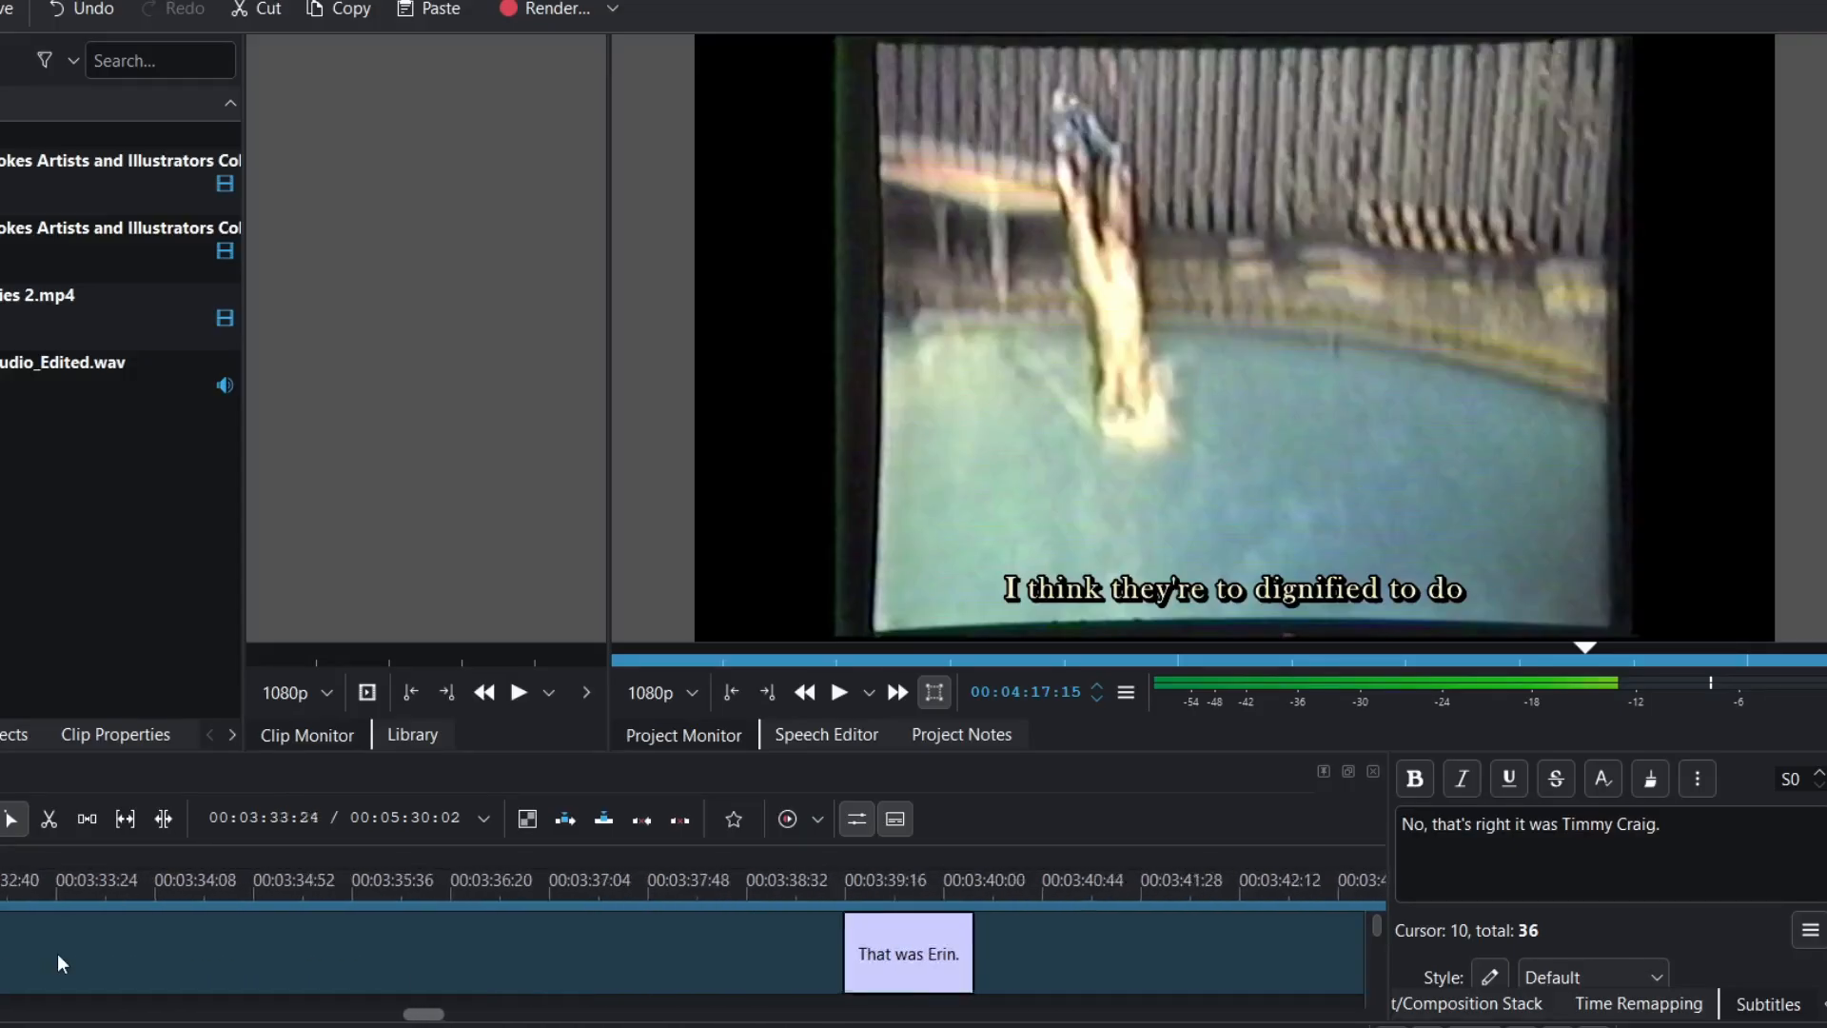
scroll(58, 955, up, 6)
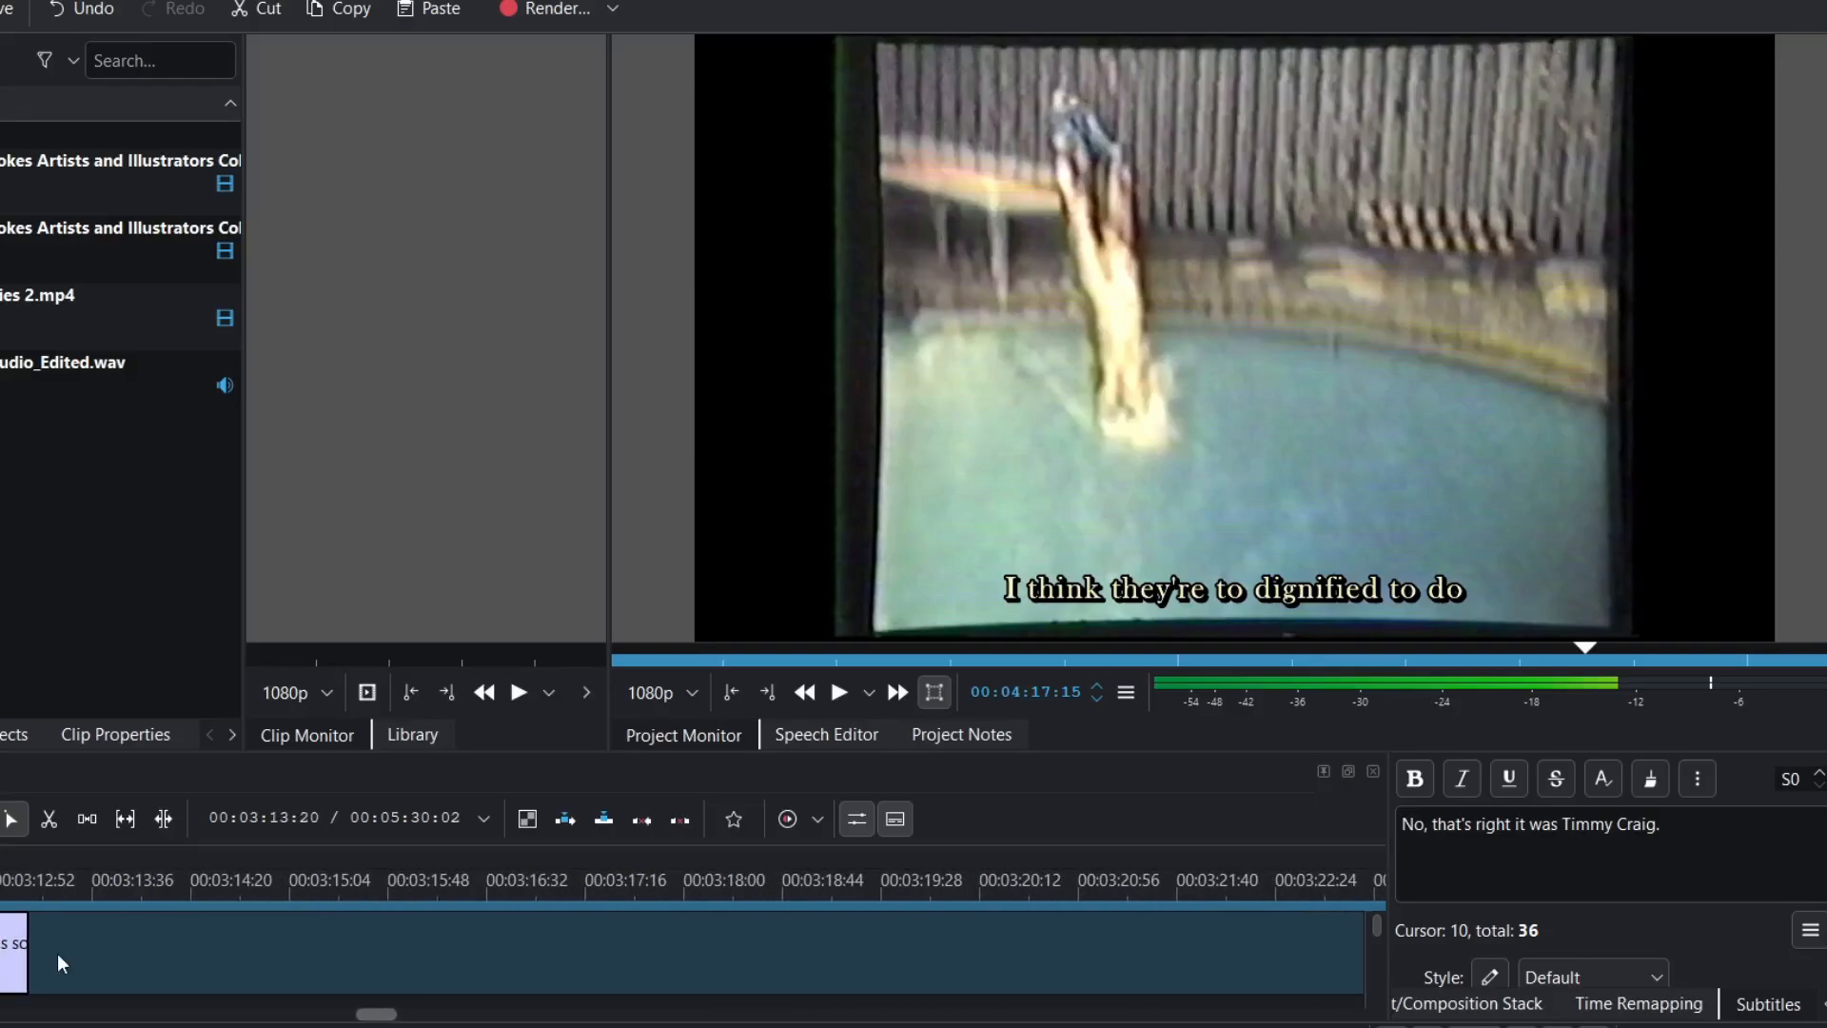
scroll(60, 966, up, 2)
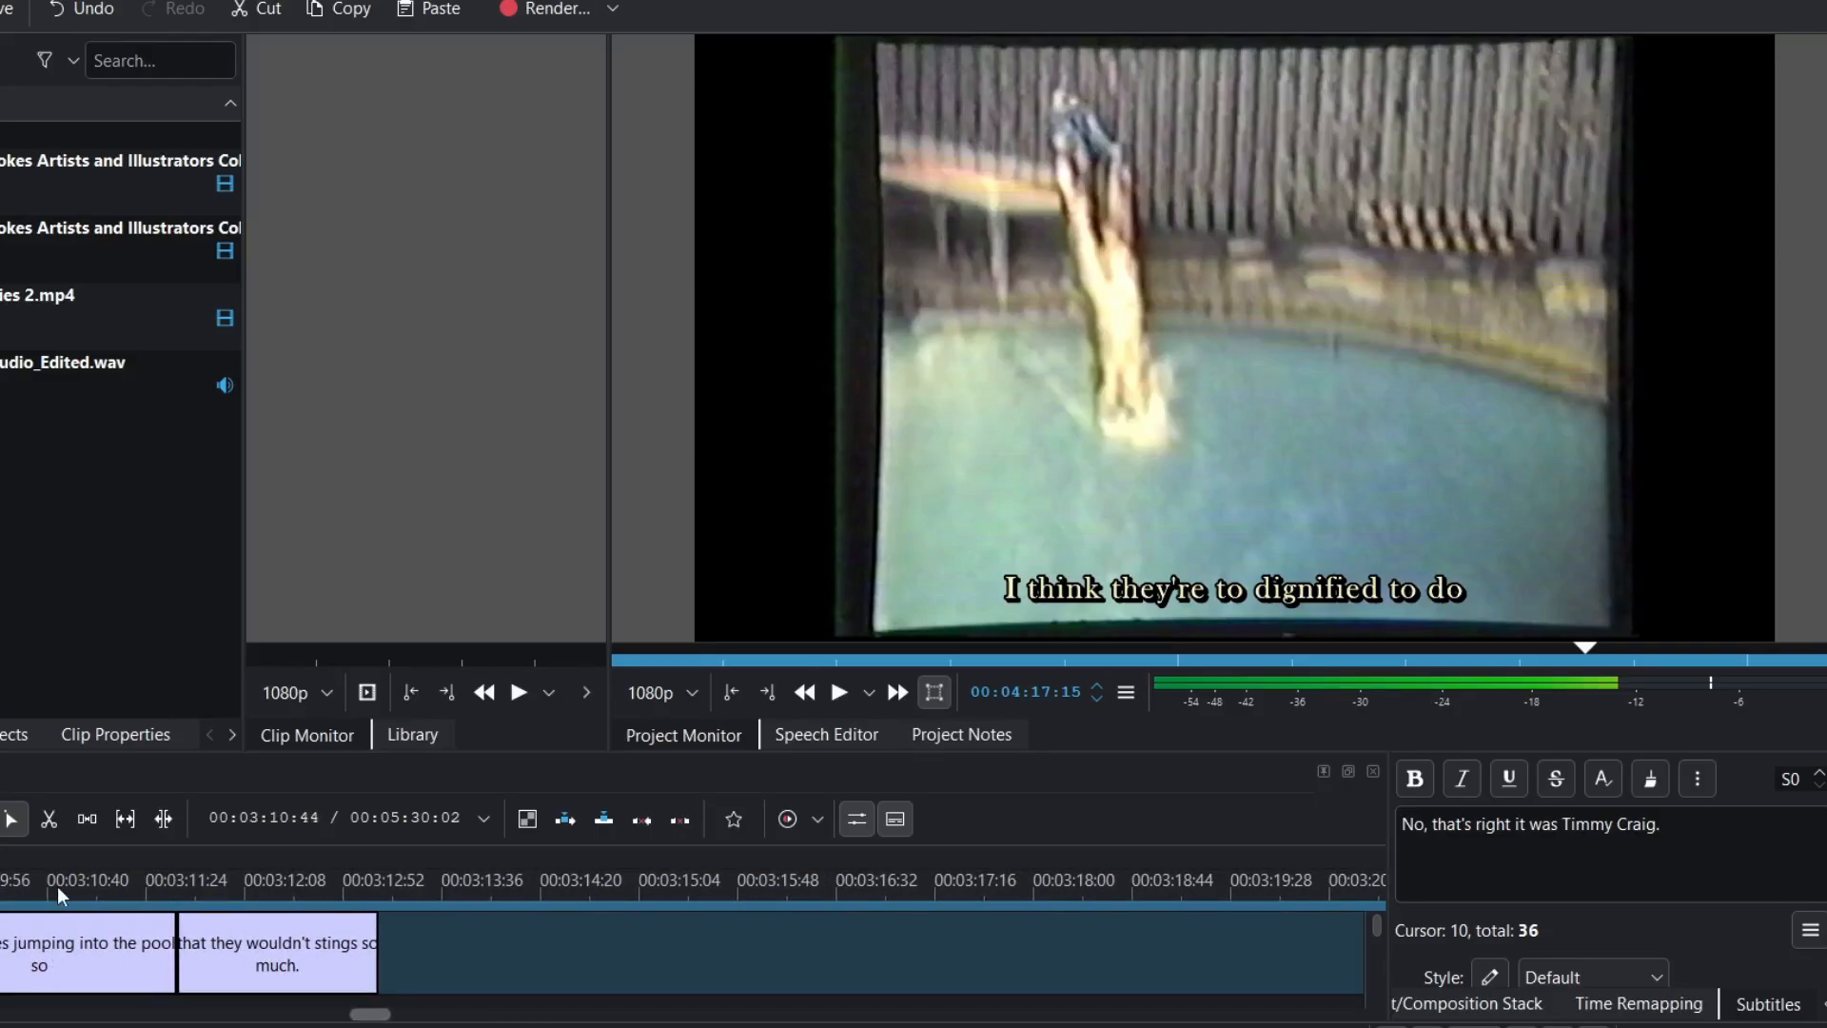
click(57, 887)
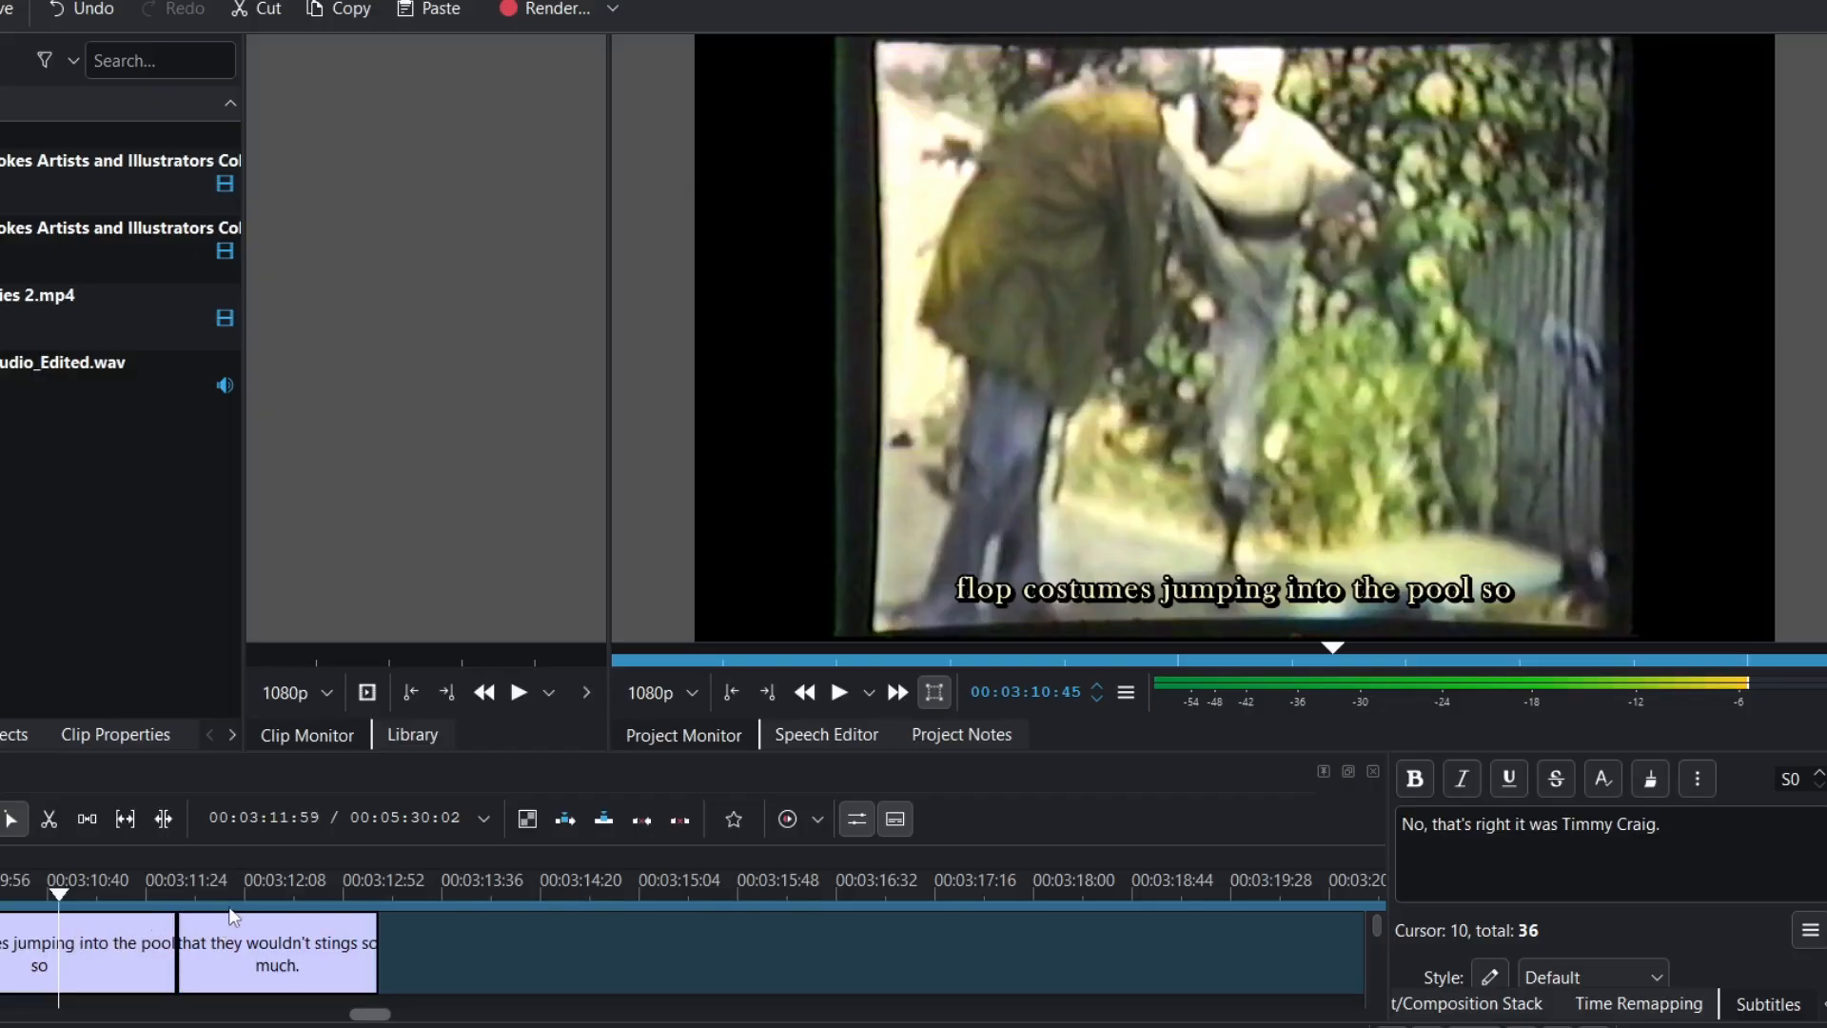
click(253, 896)
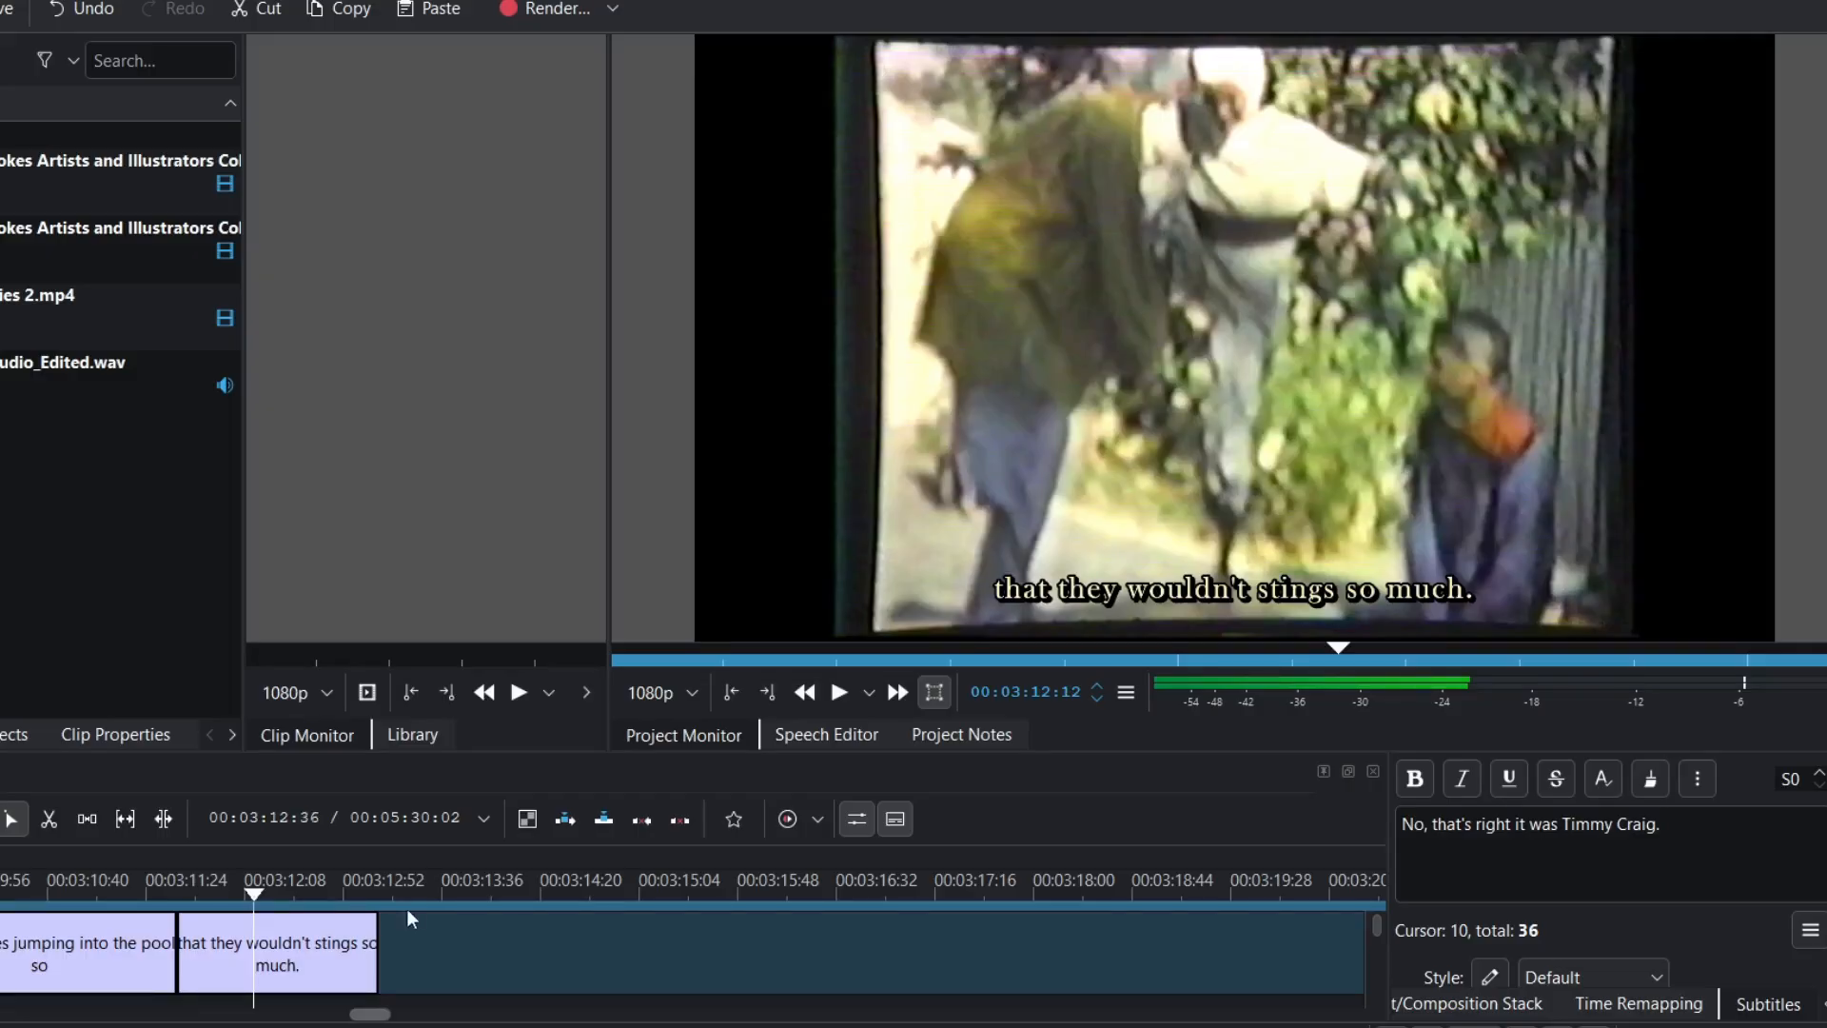
scroll(481, 931, right, 5)
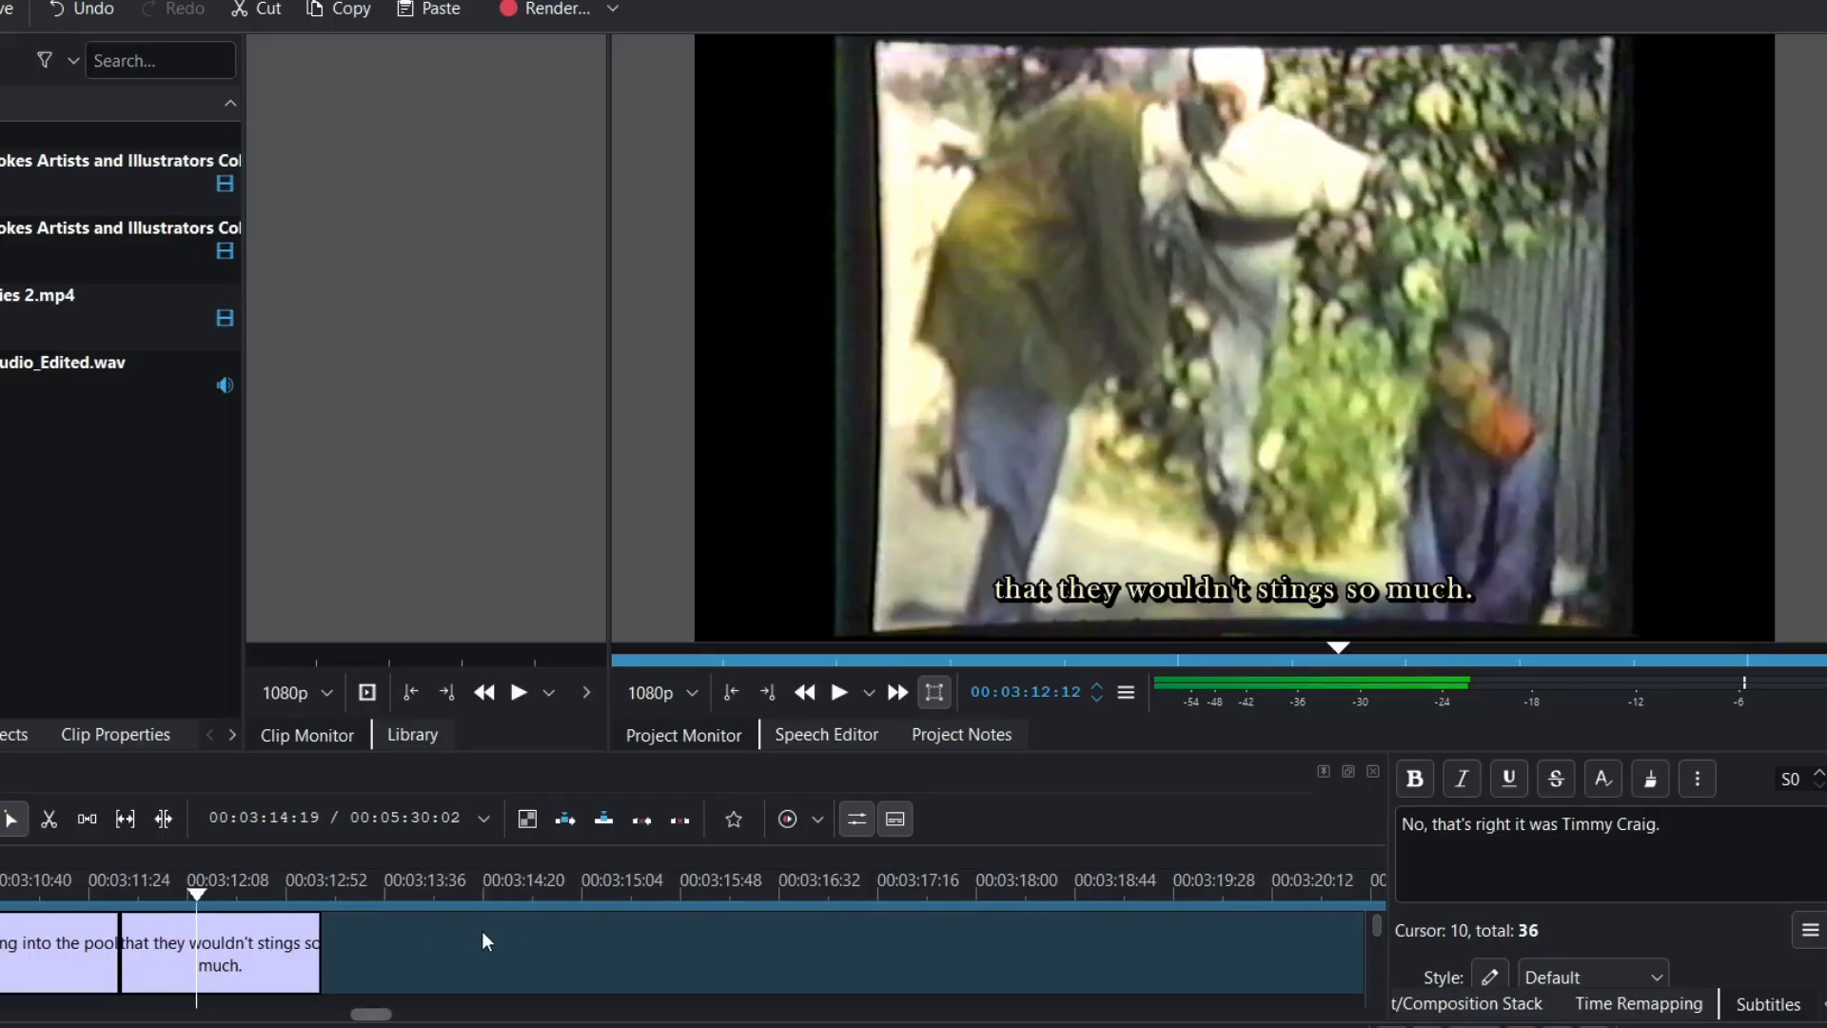
scroll(482, 931, right, 5)
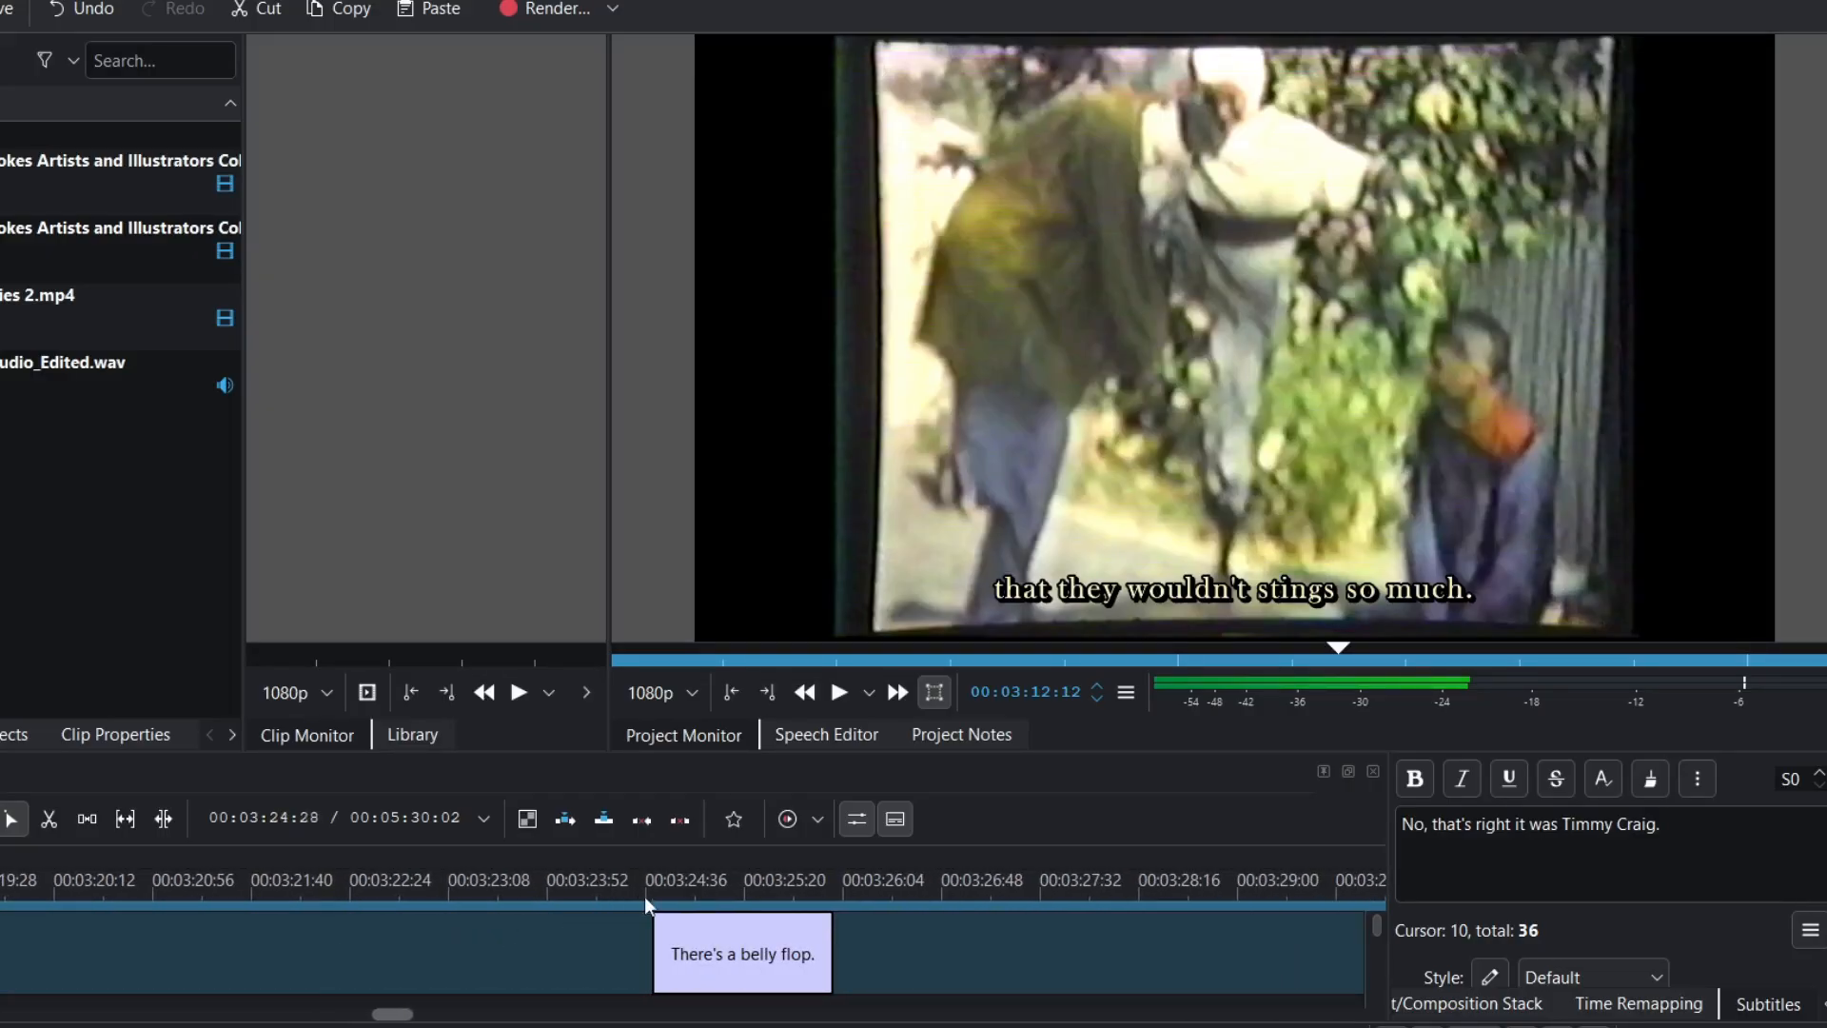
click(705, 889)
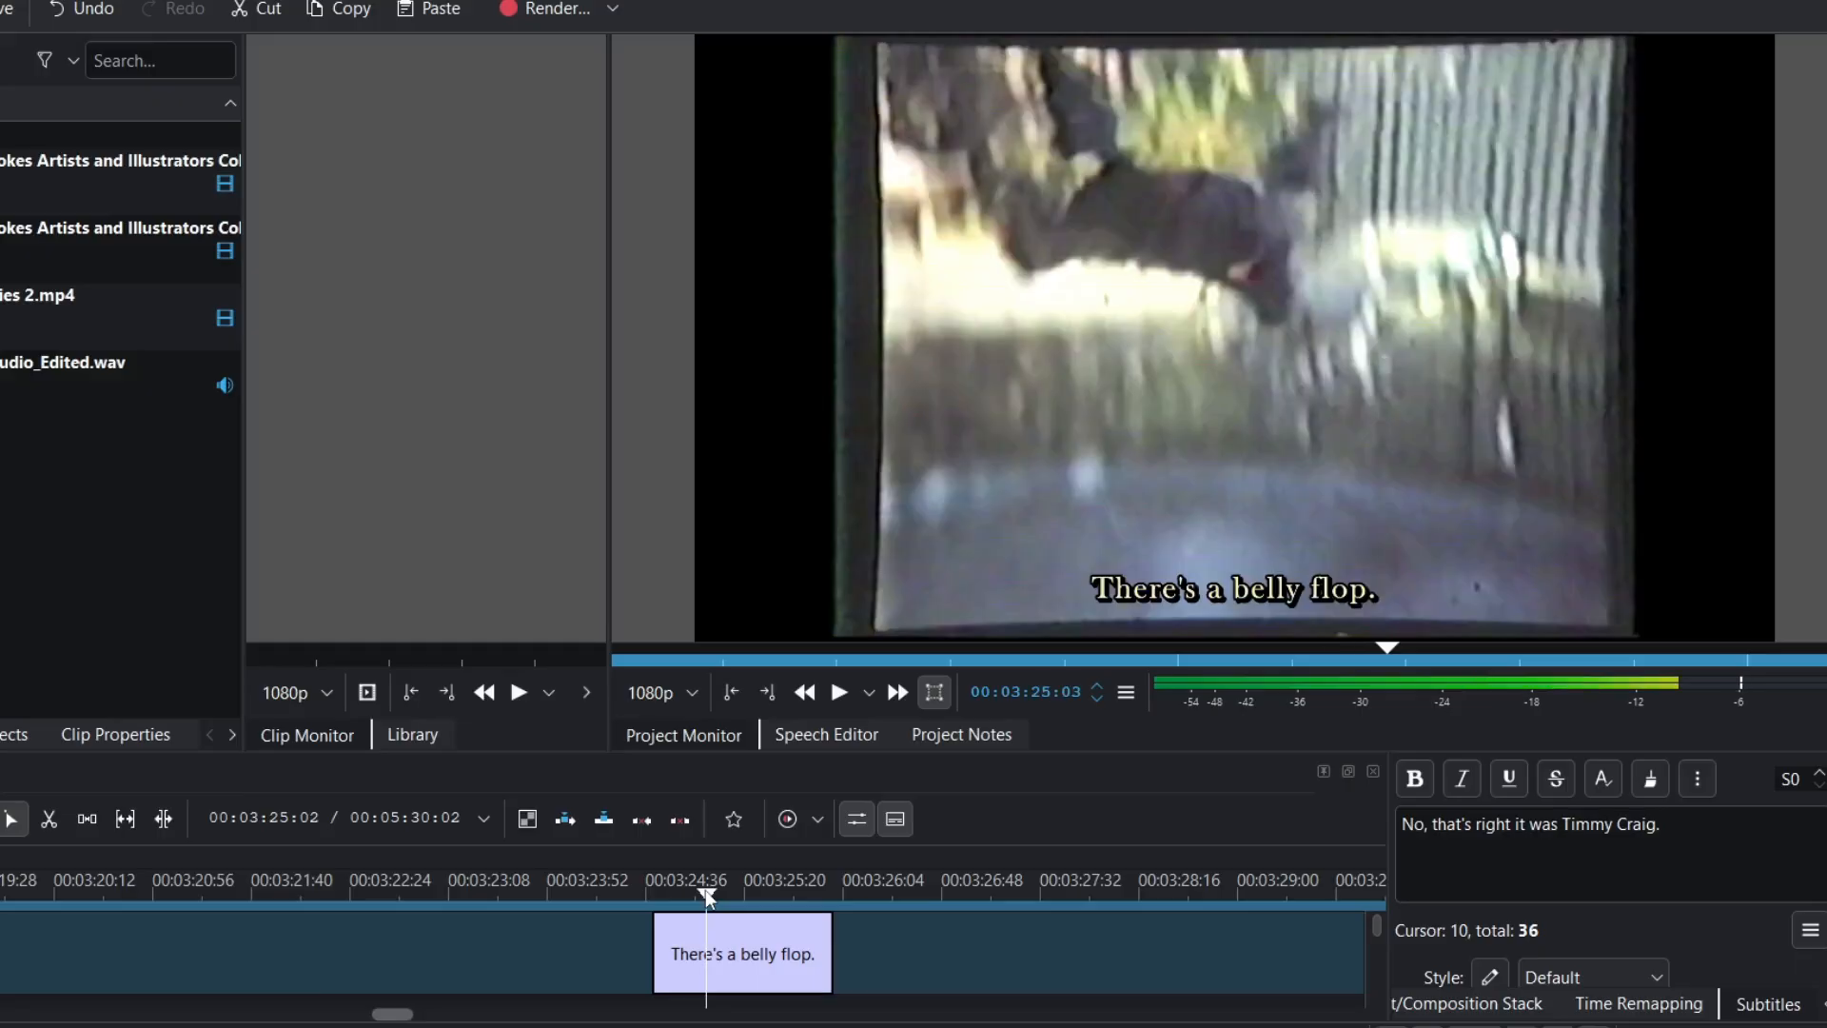
scroll(951, 954, right, 20)
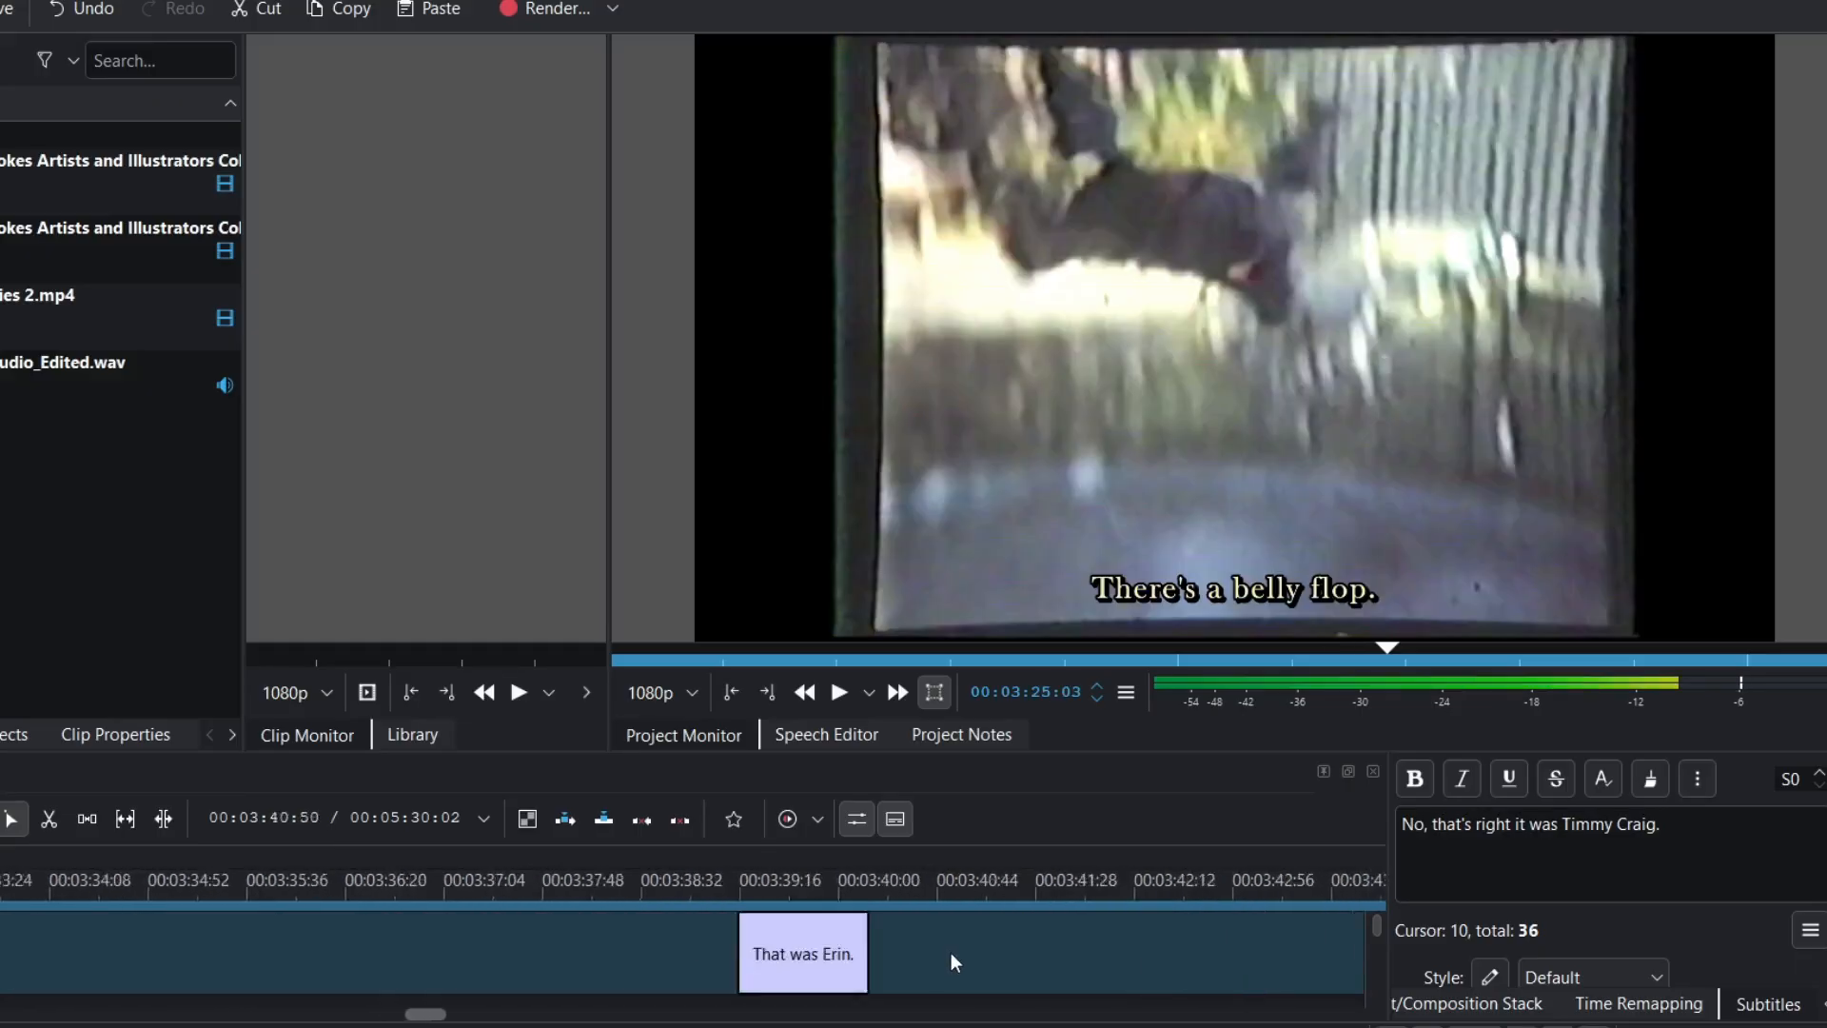
scroll(951, 952, right, 20)
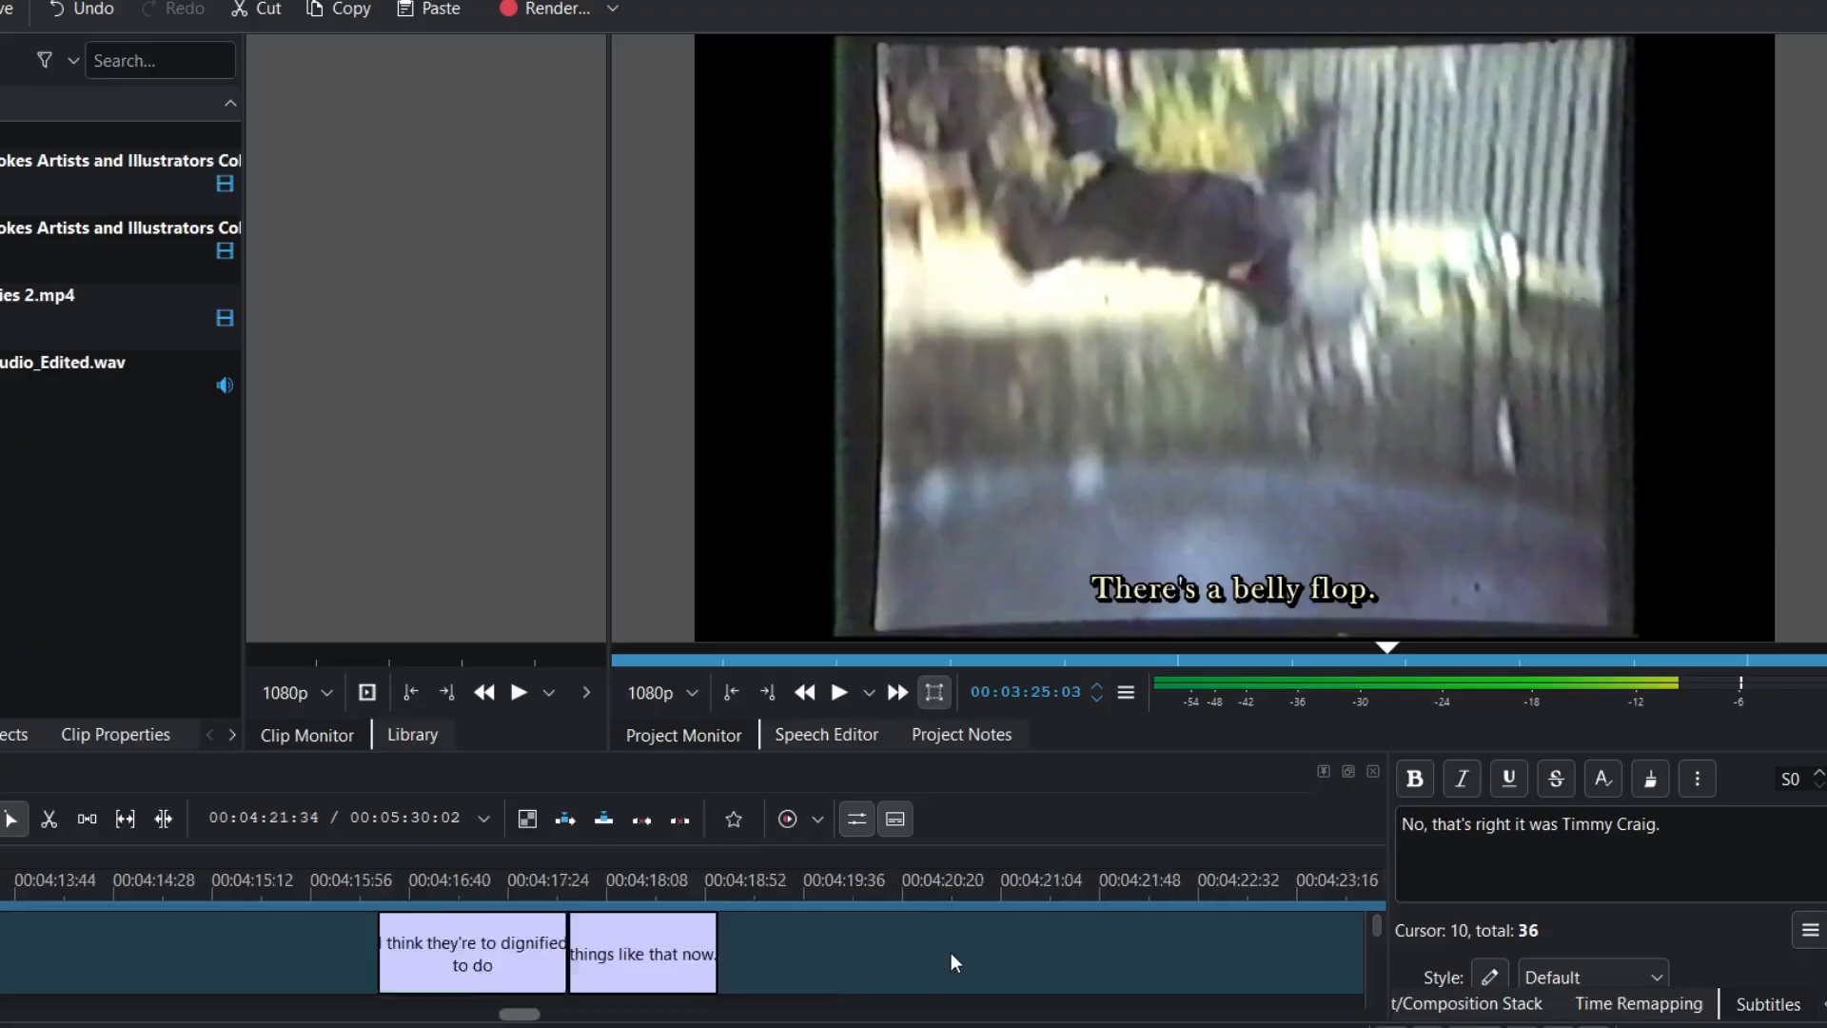
scroll(951, 952, right, 10)
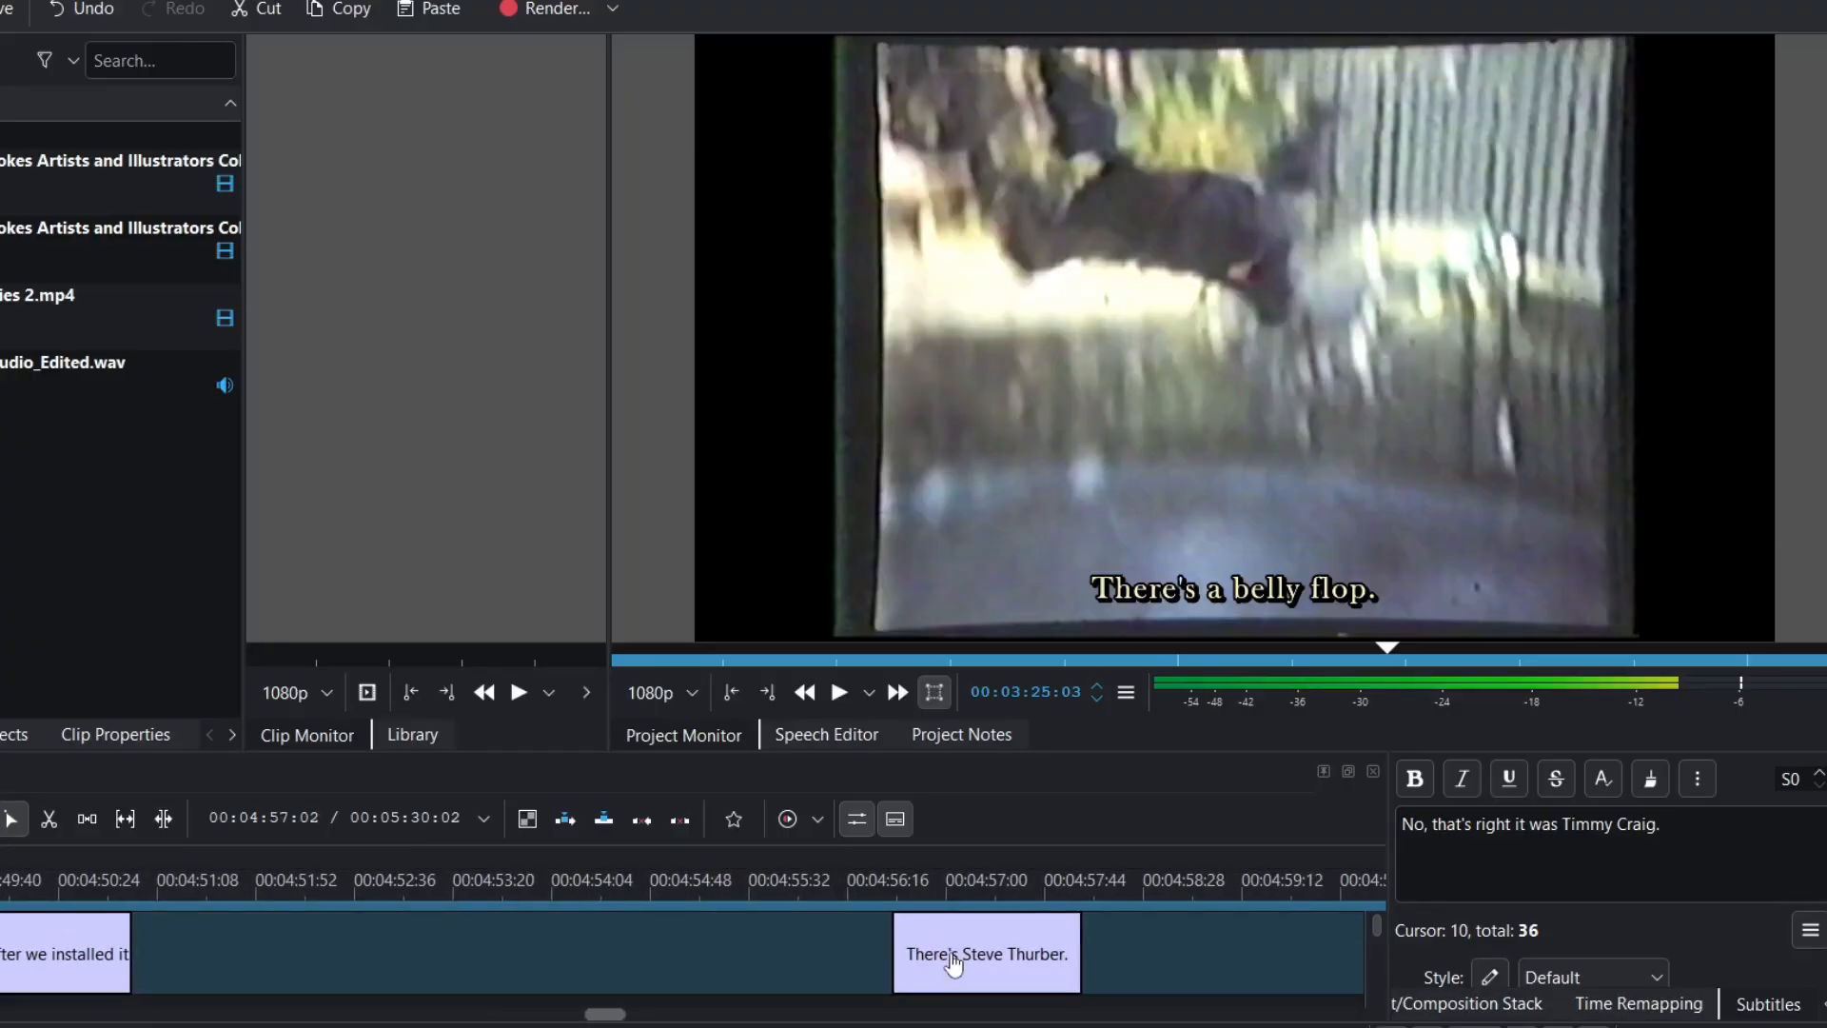
click(1022, 892)
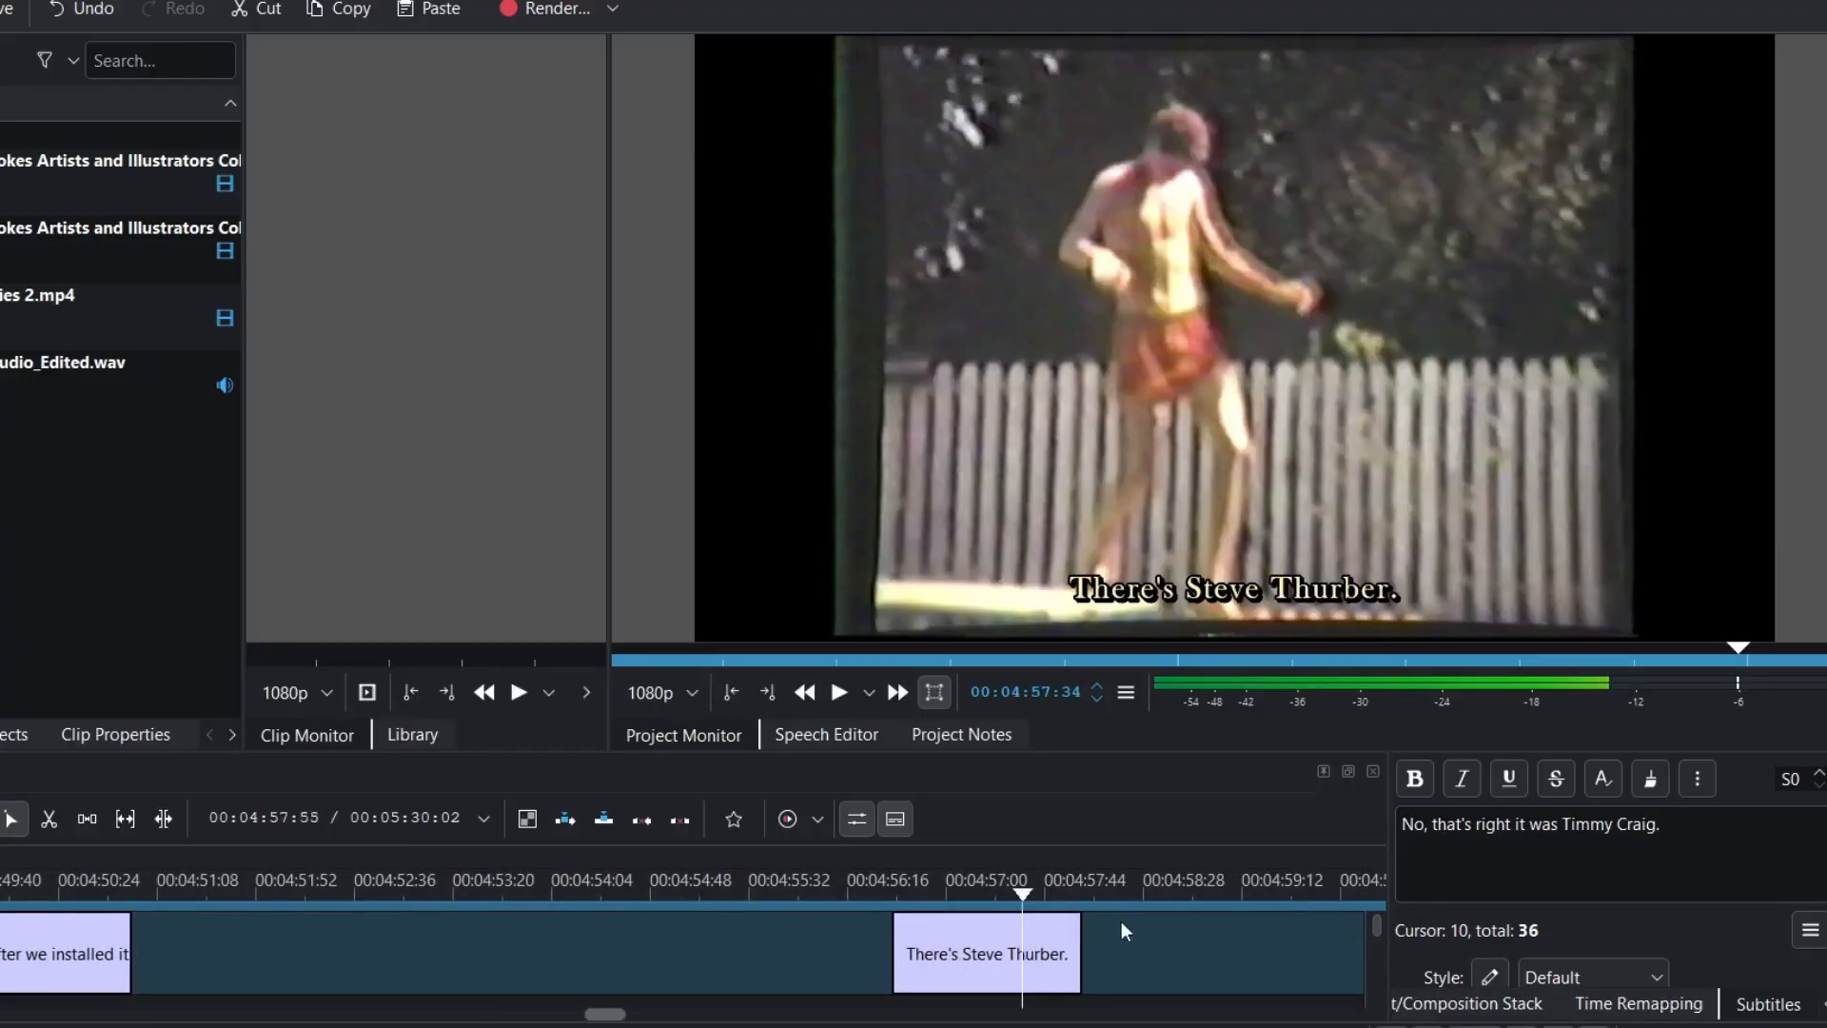
scroll(1138, 931, right, 3)
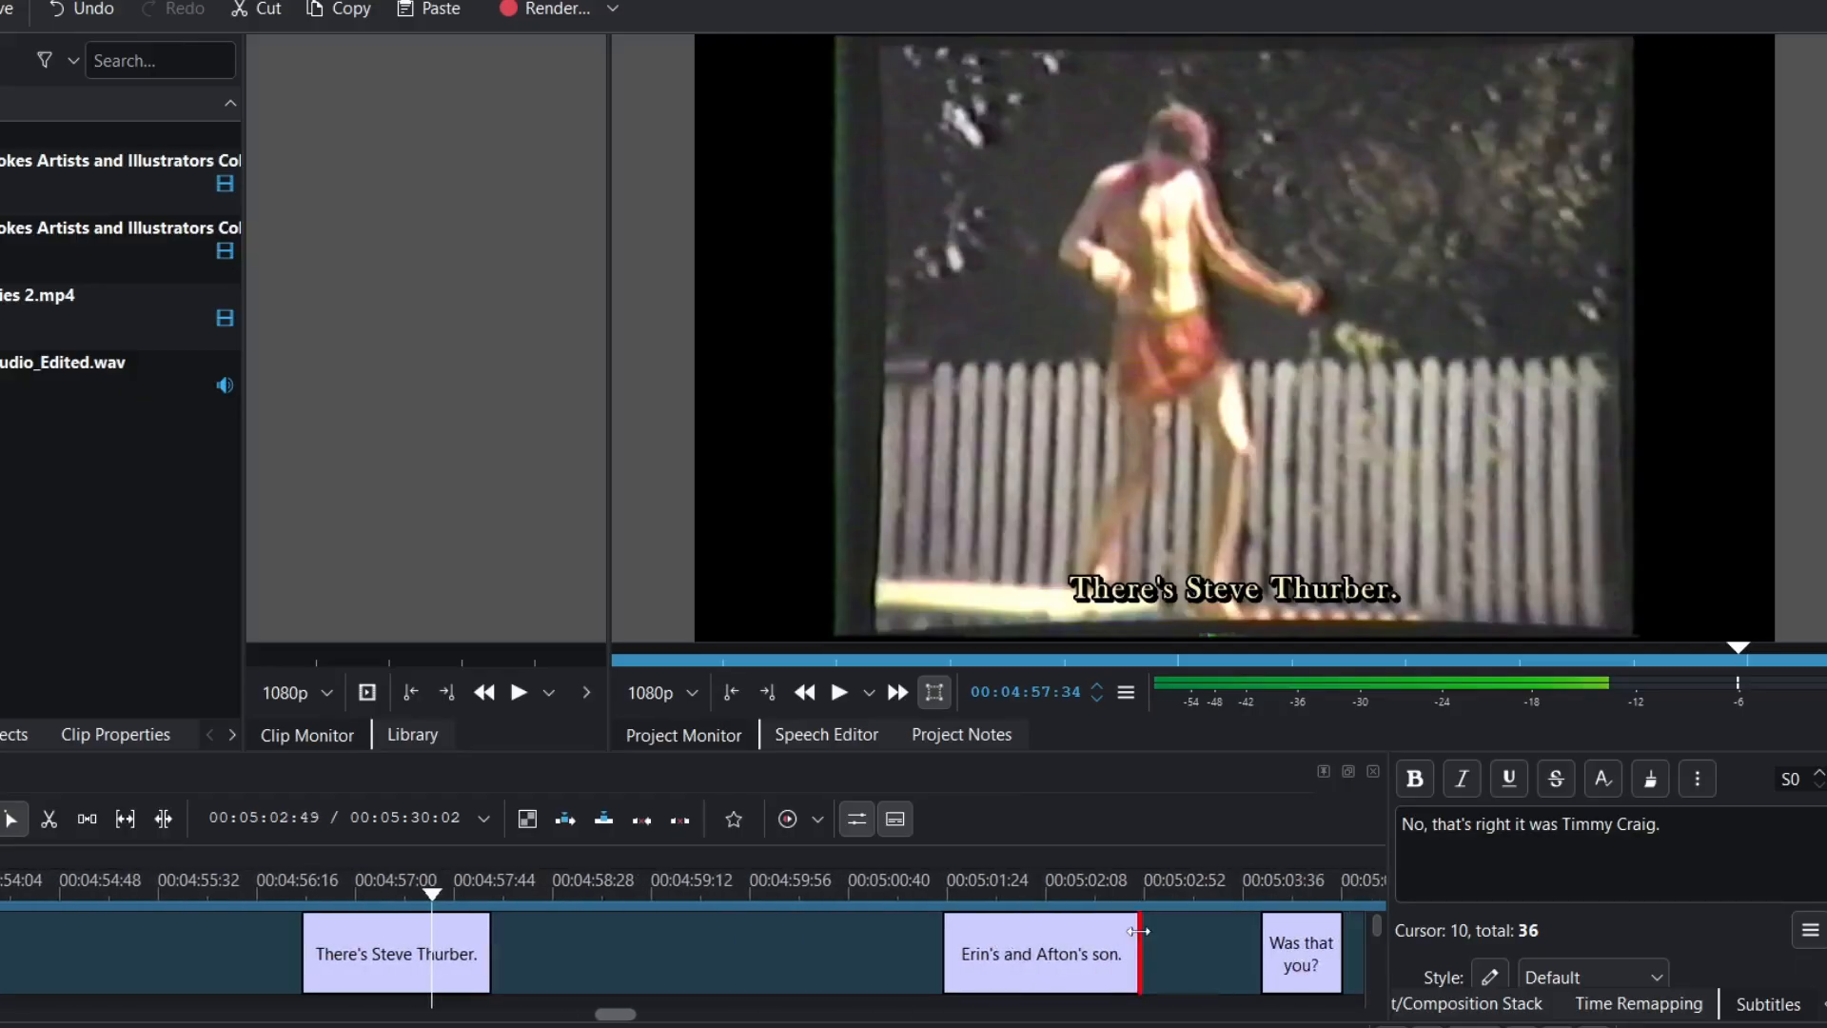
scroll(1138, 931, right, 13)
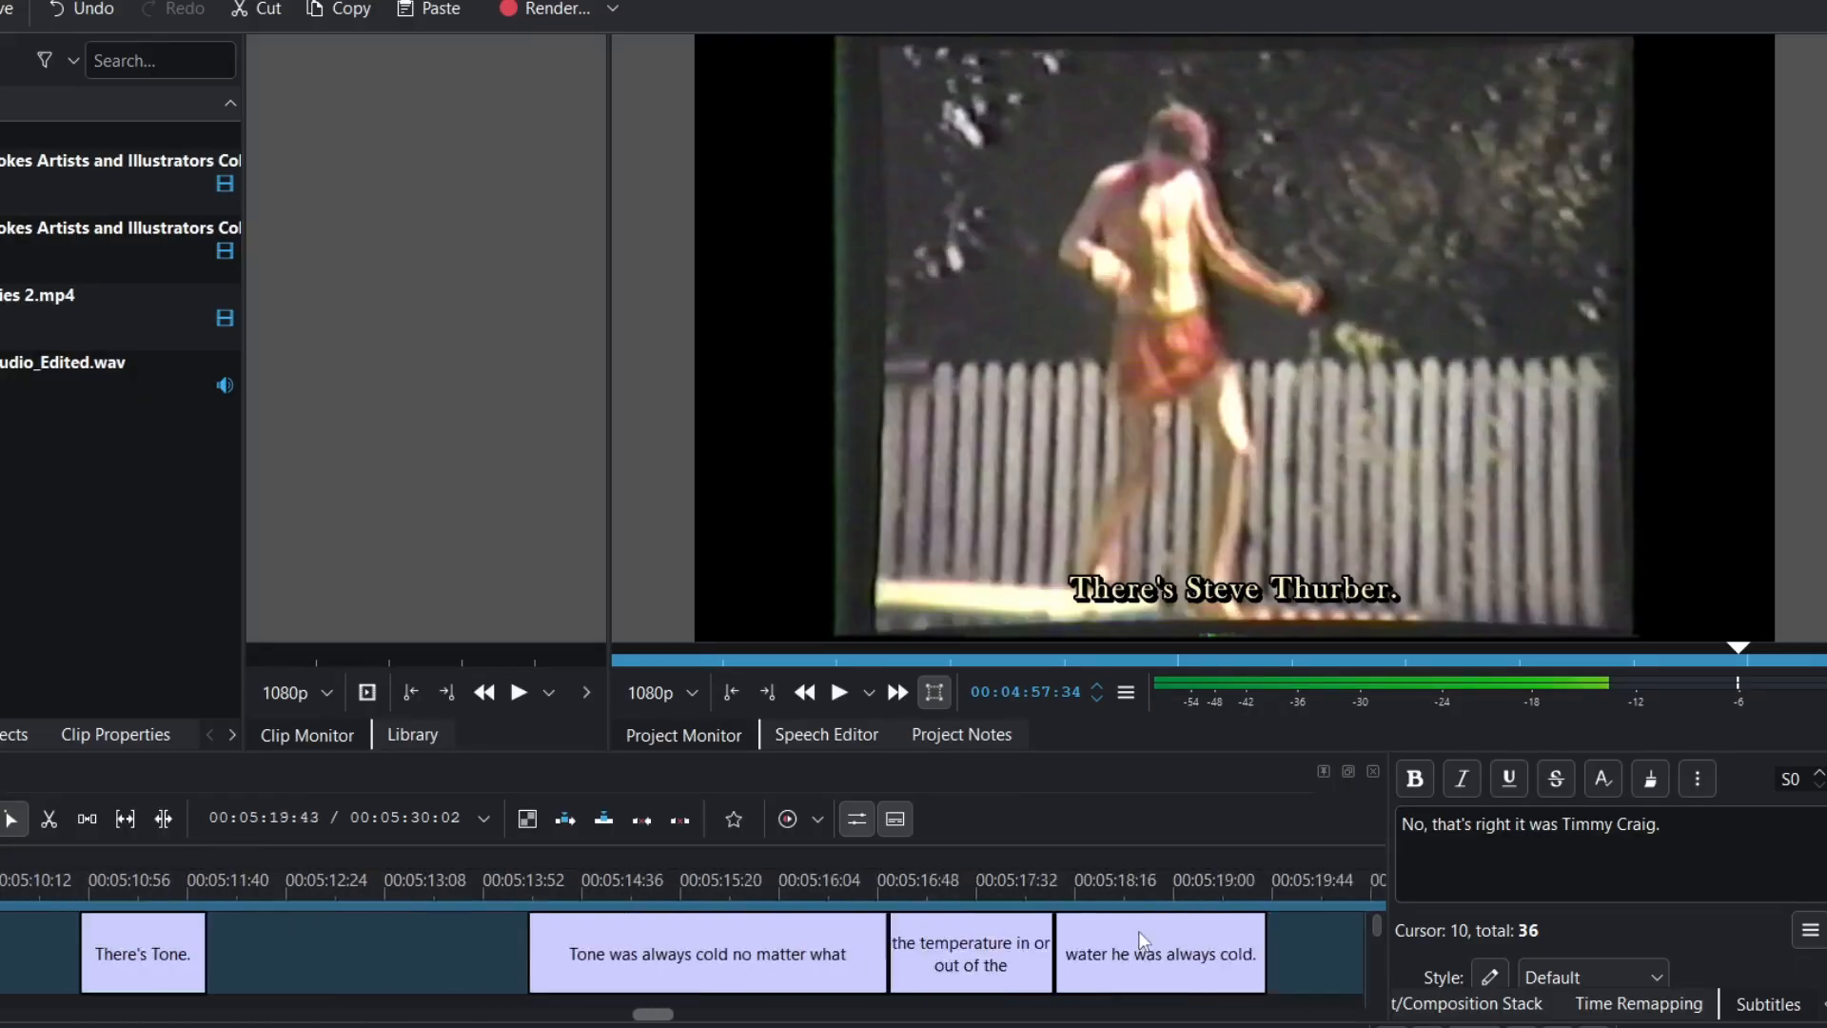
click(1270, 894)
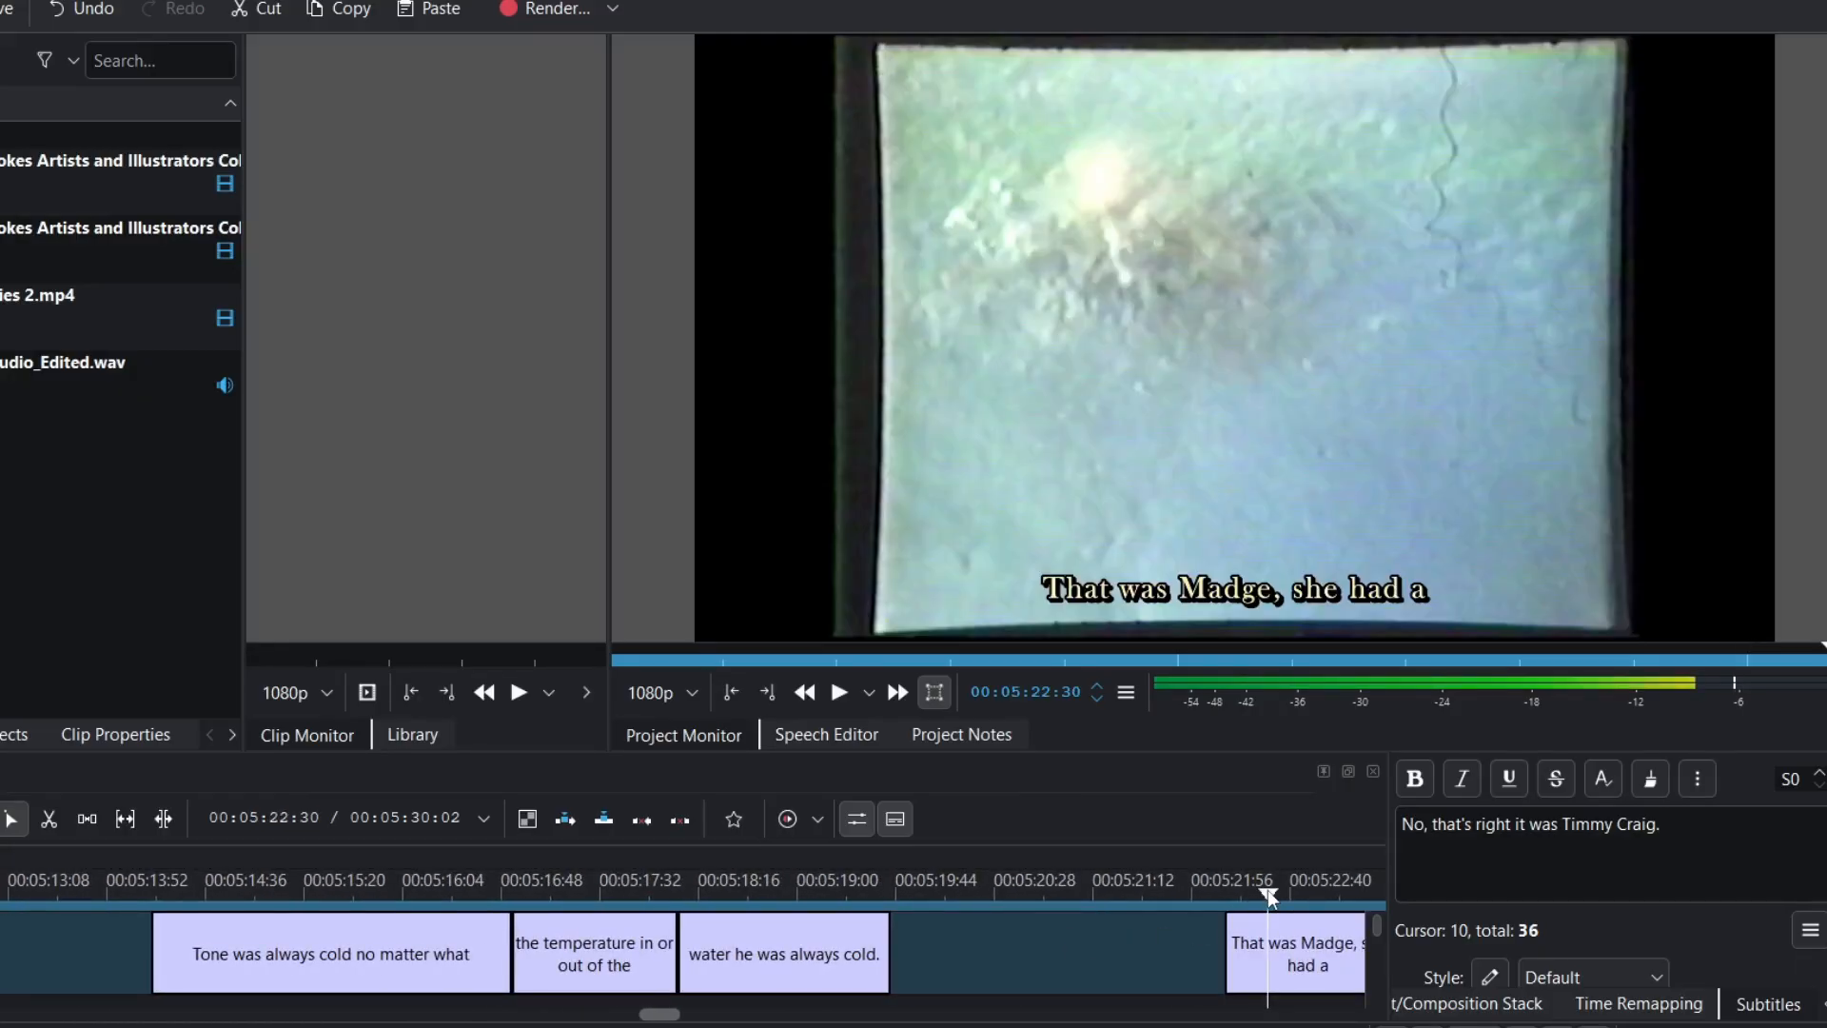
scroll(1123, 966, right, 1)
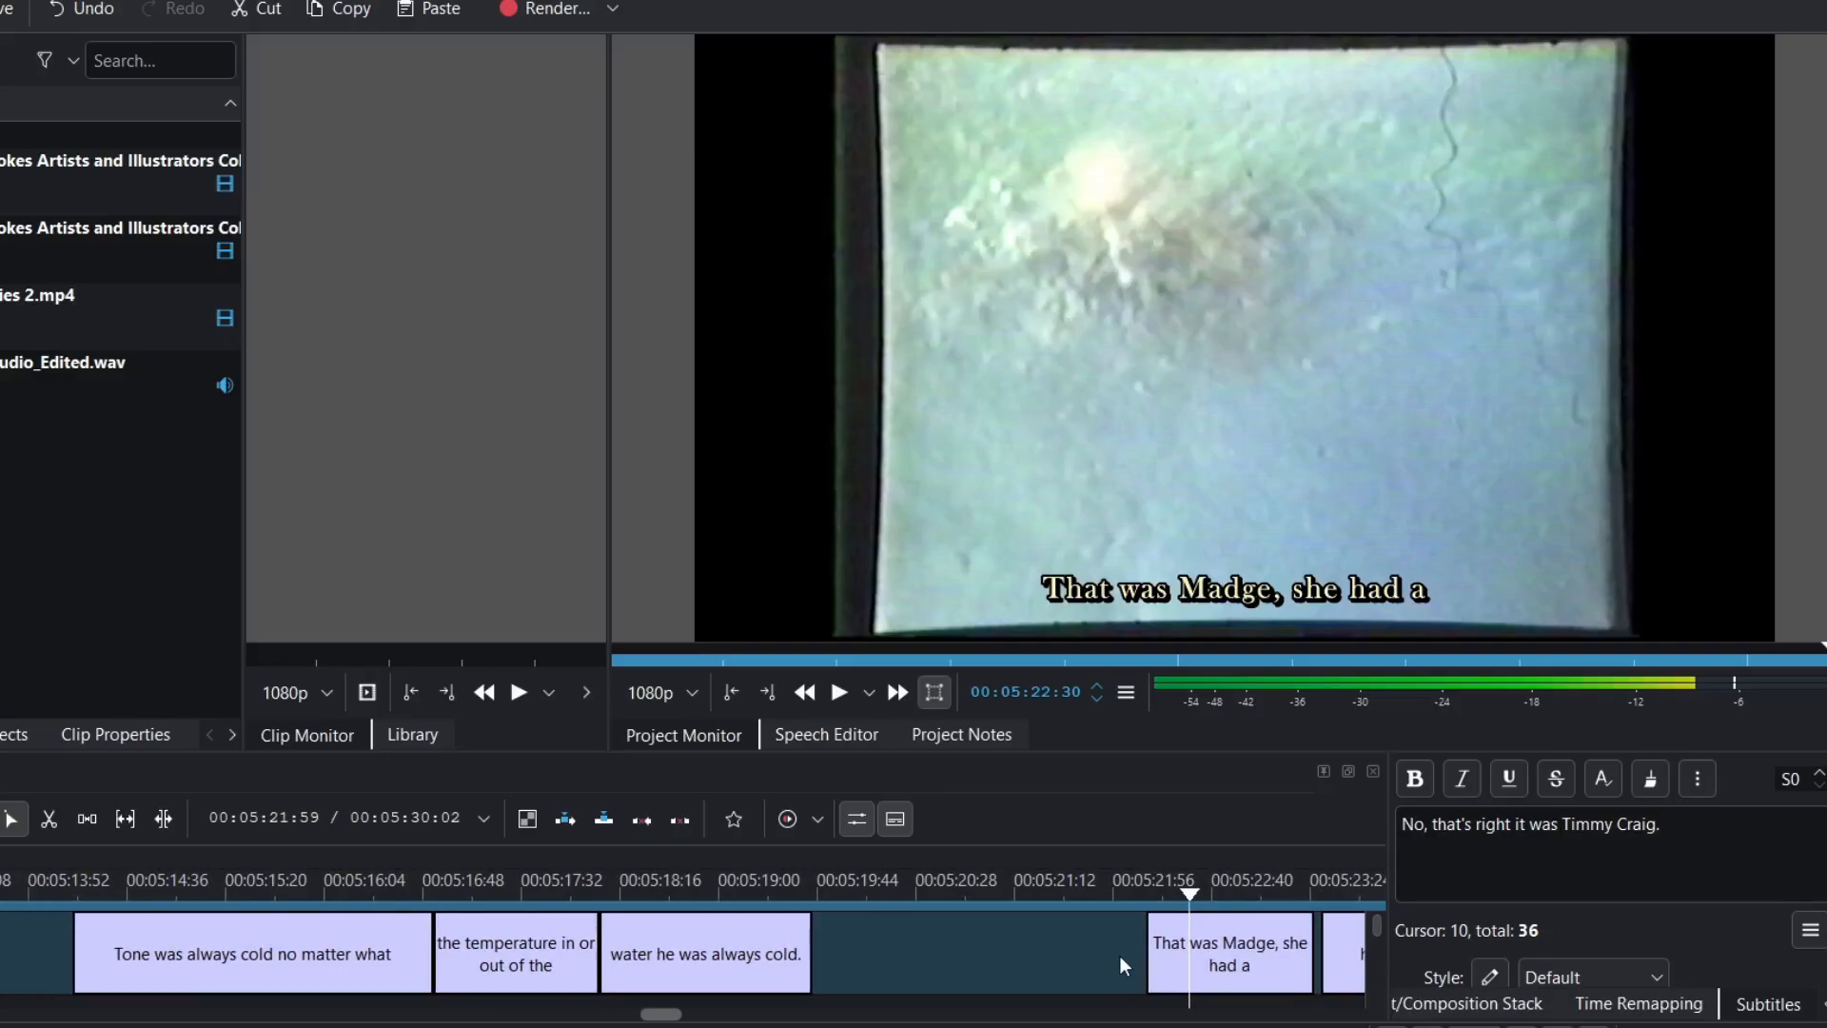
scroll(1123, 966, right, 4)
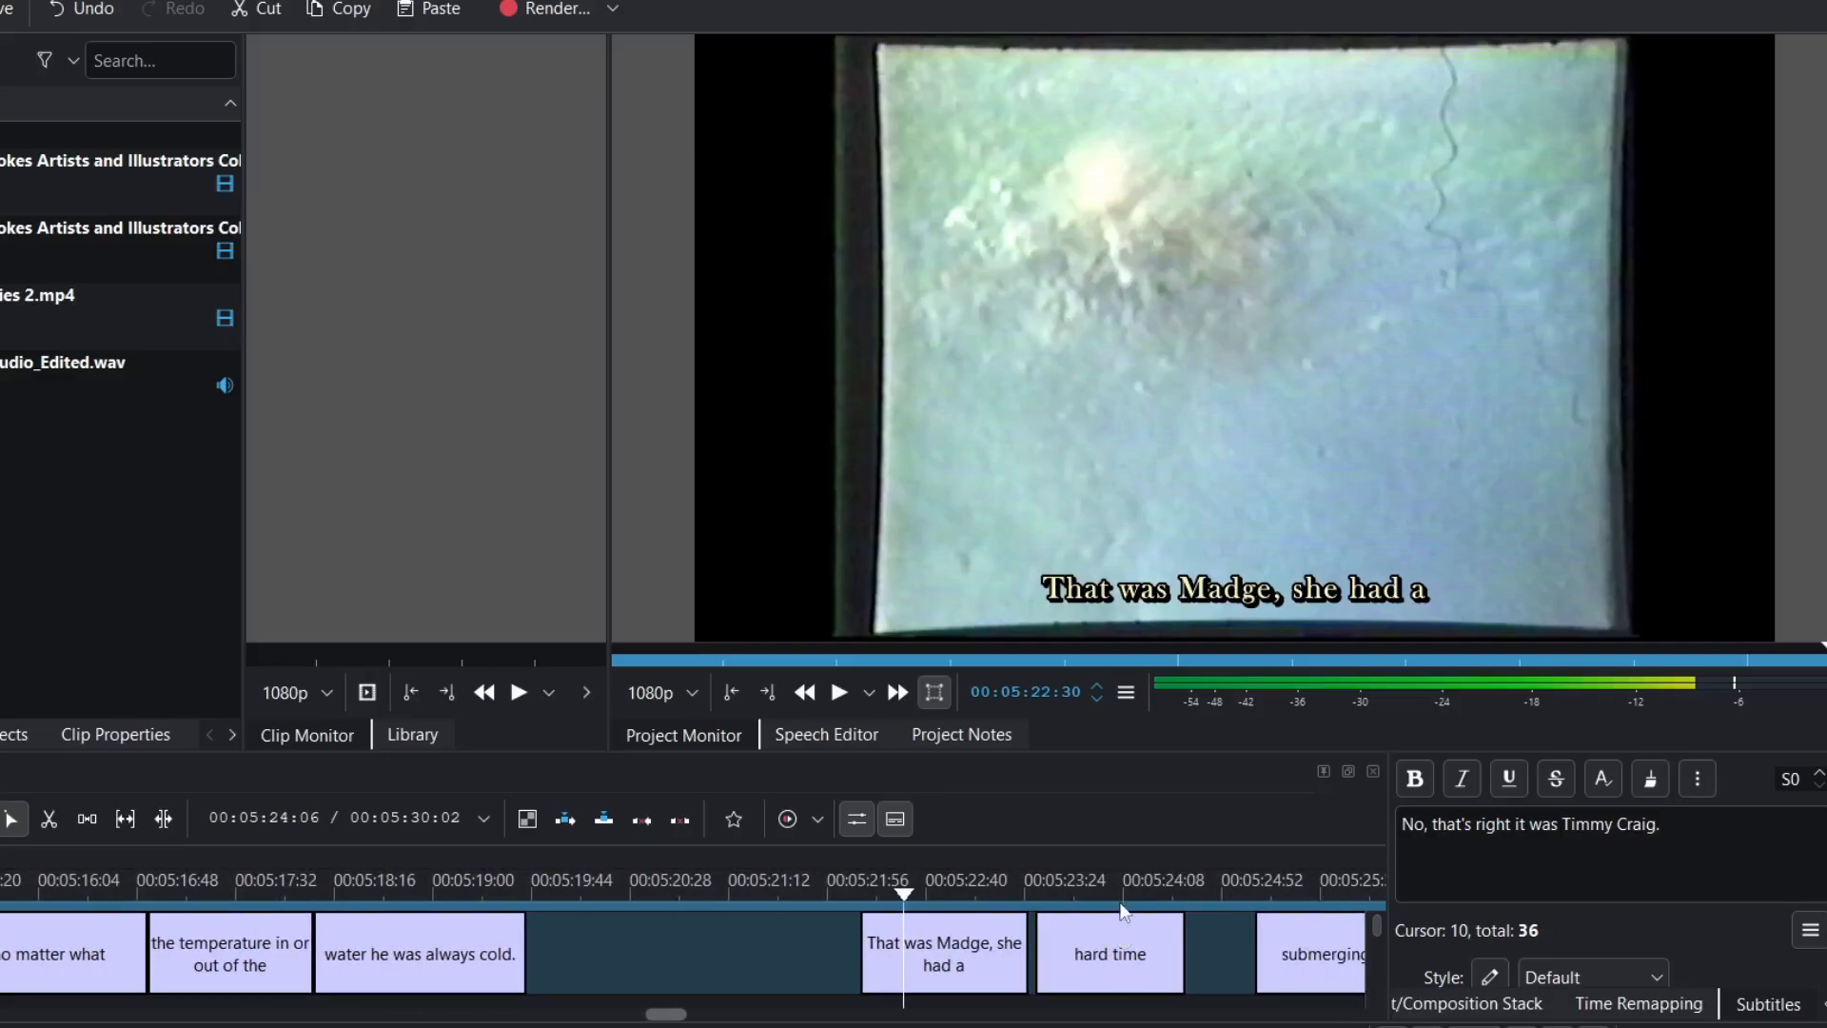
click(1122, 894)
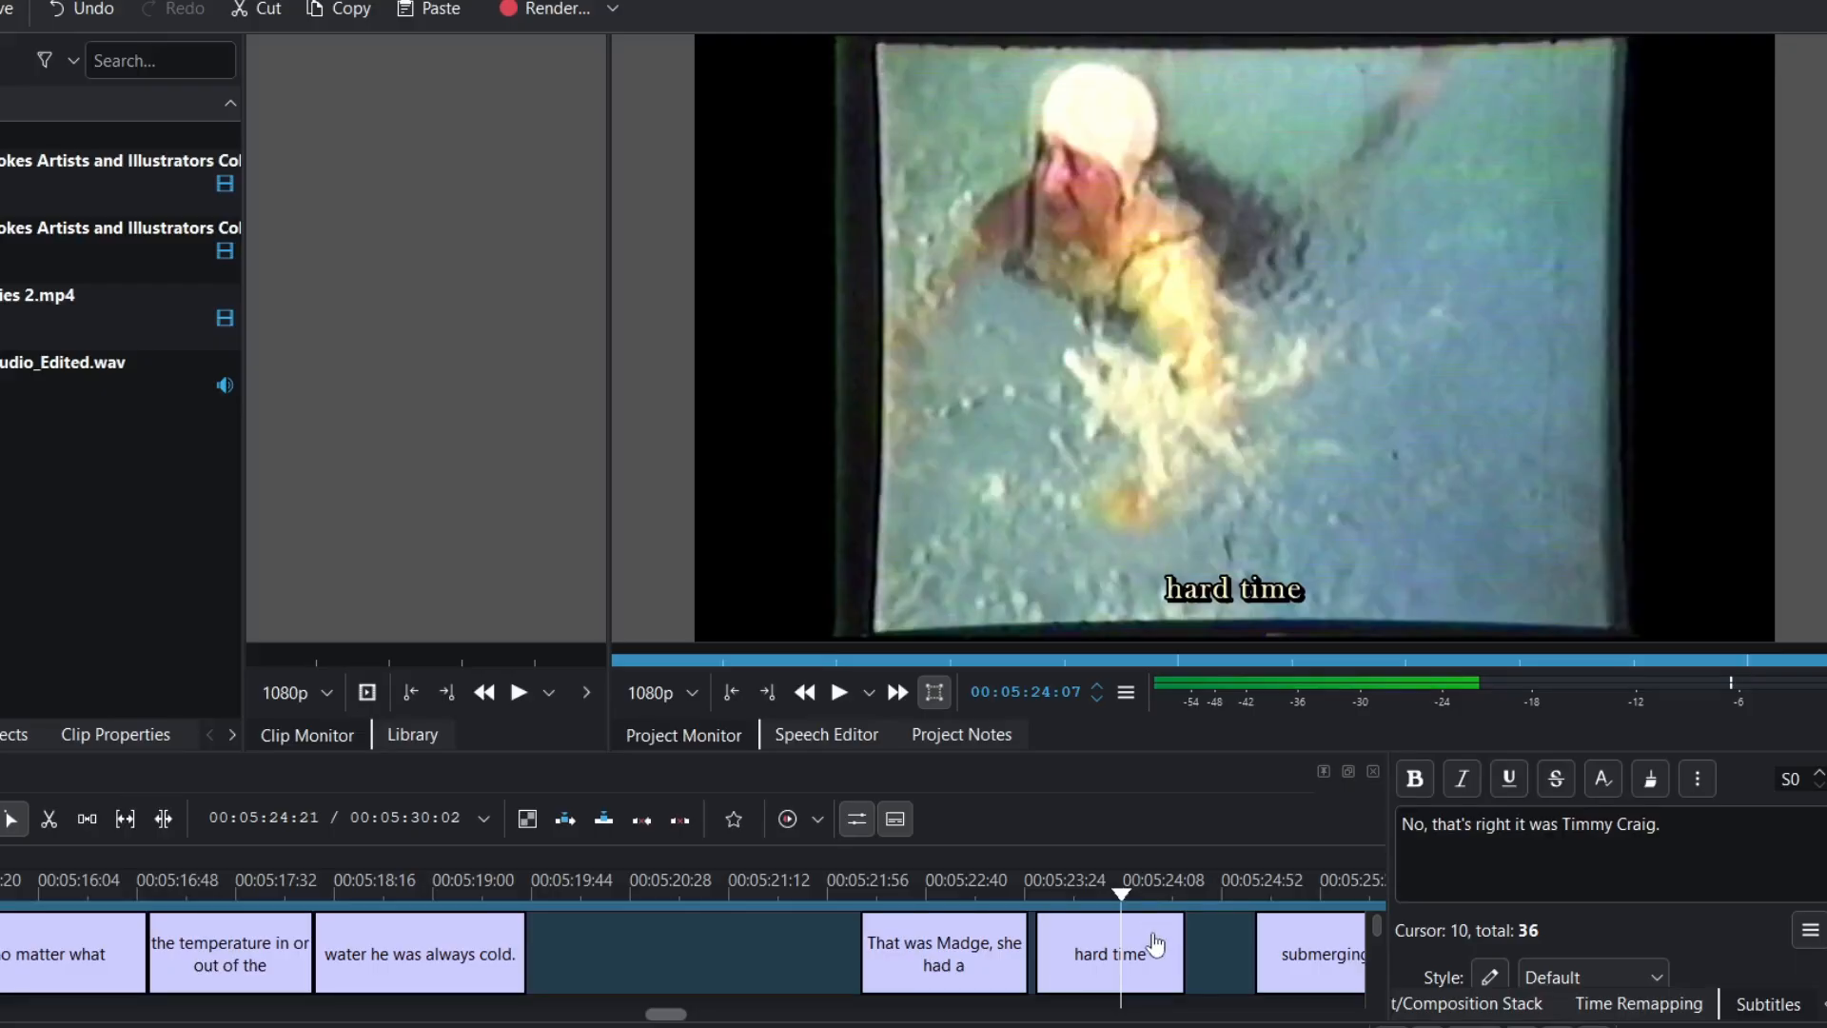
scroll(1118, 899, right, 3)
click(1102, 893)
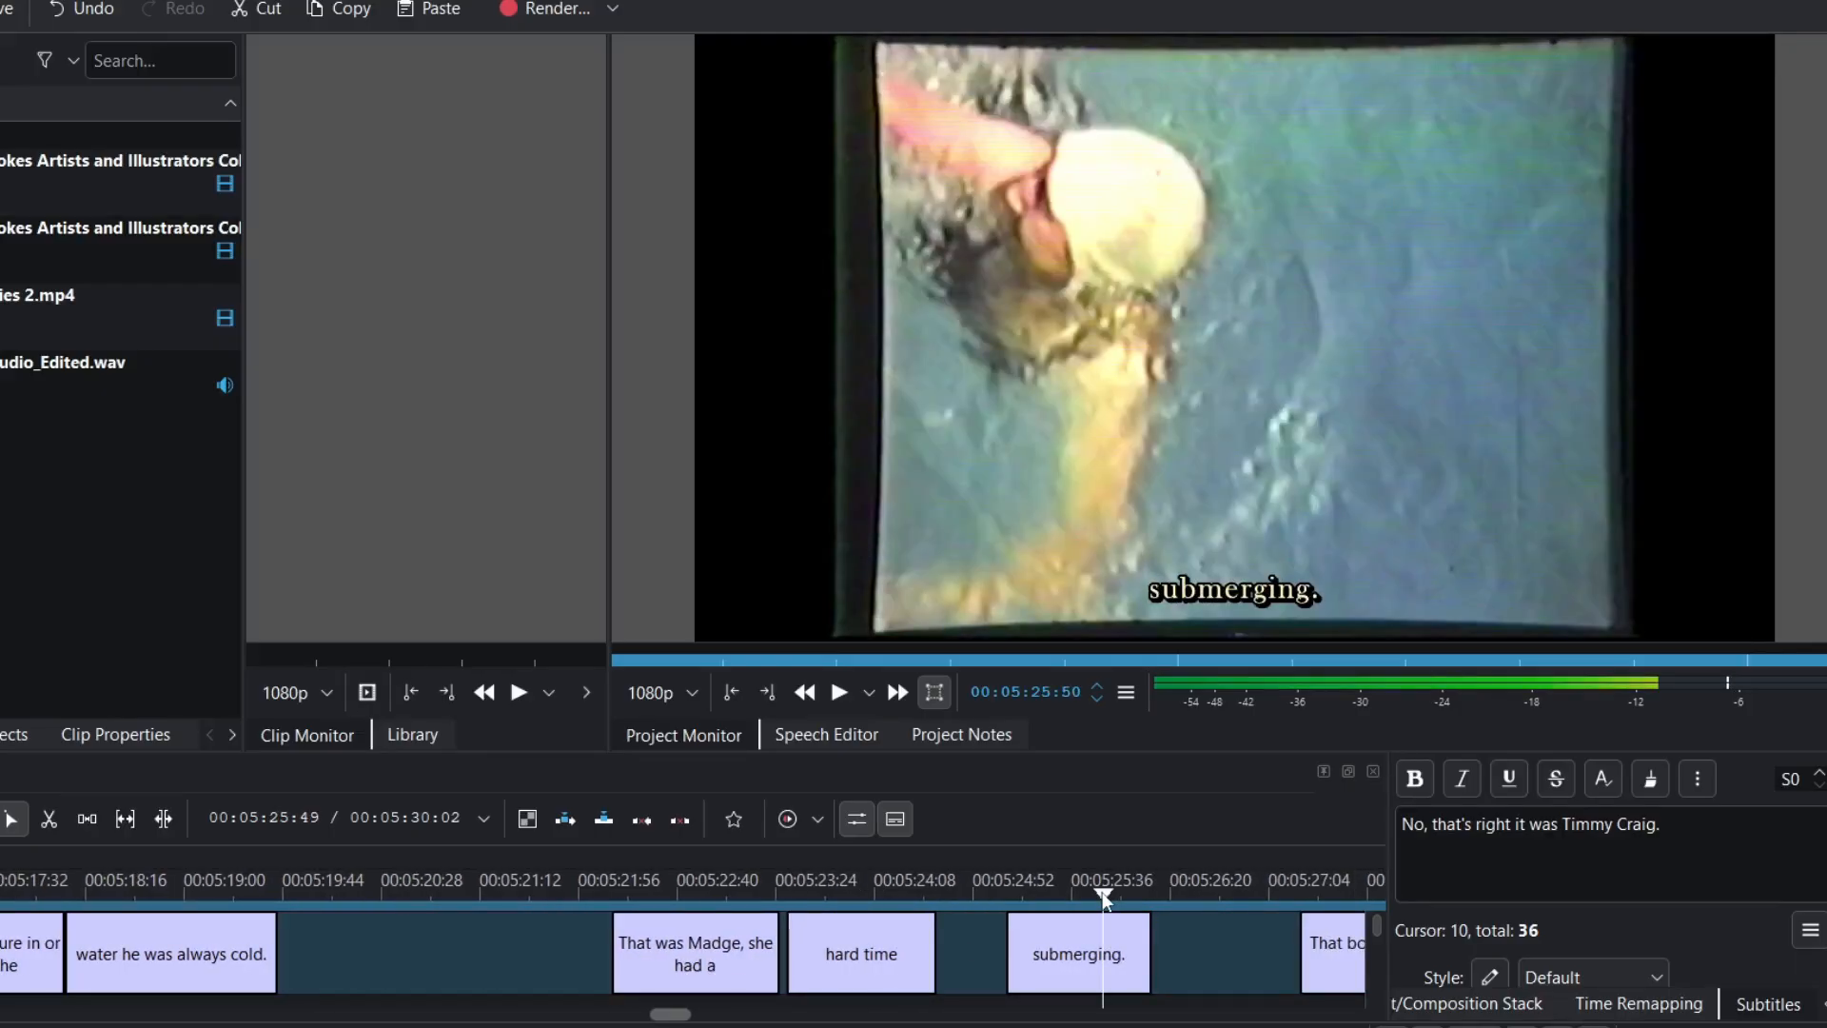
click(175, 893)
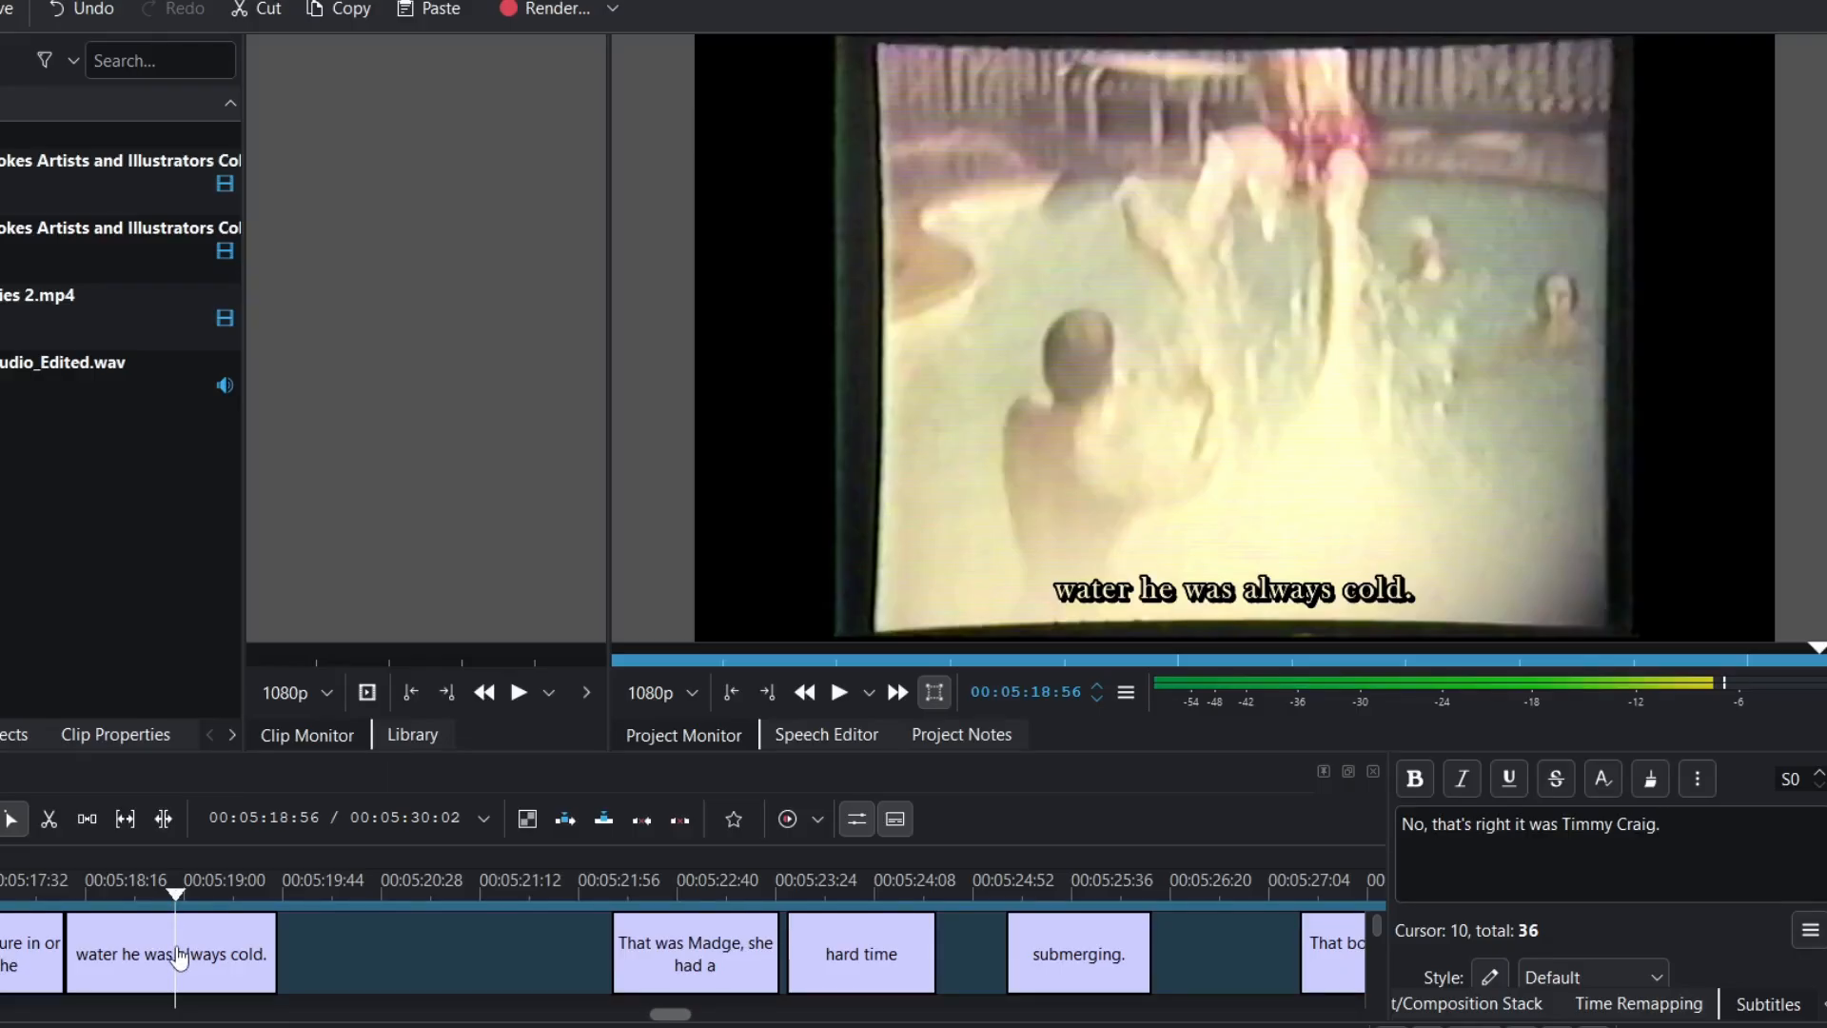
scroll(181, 954, up, 4)
click(203, 894)
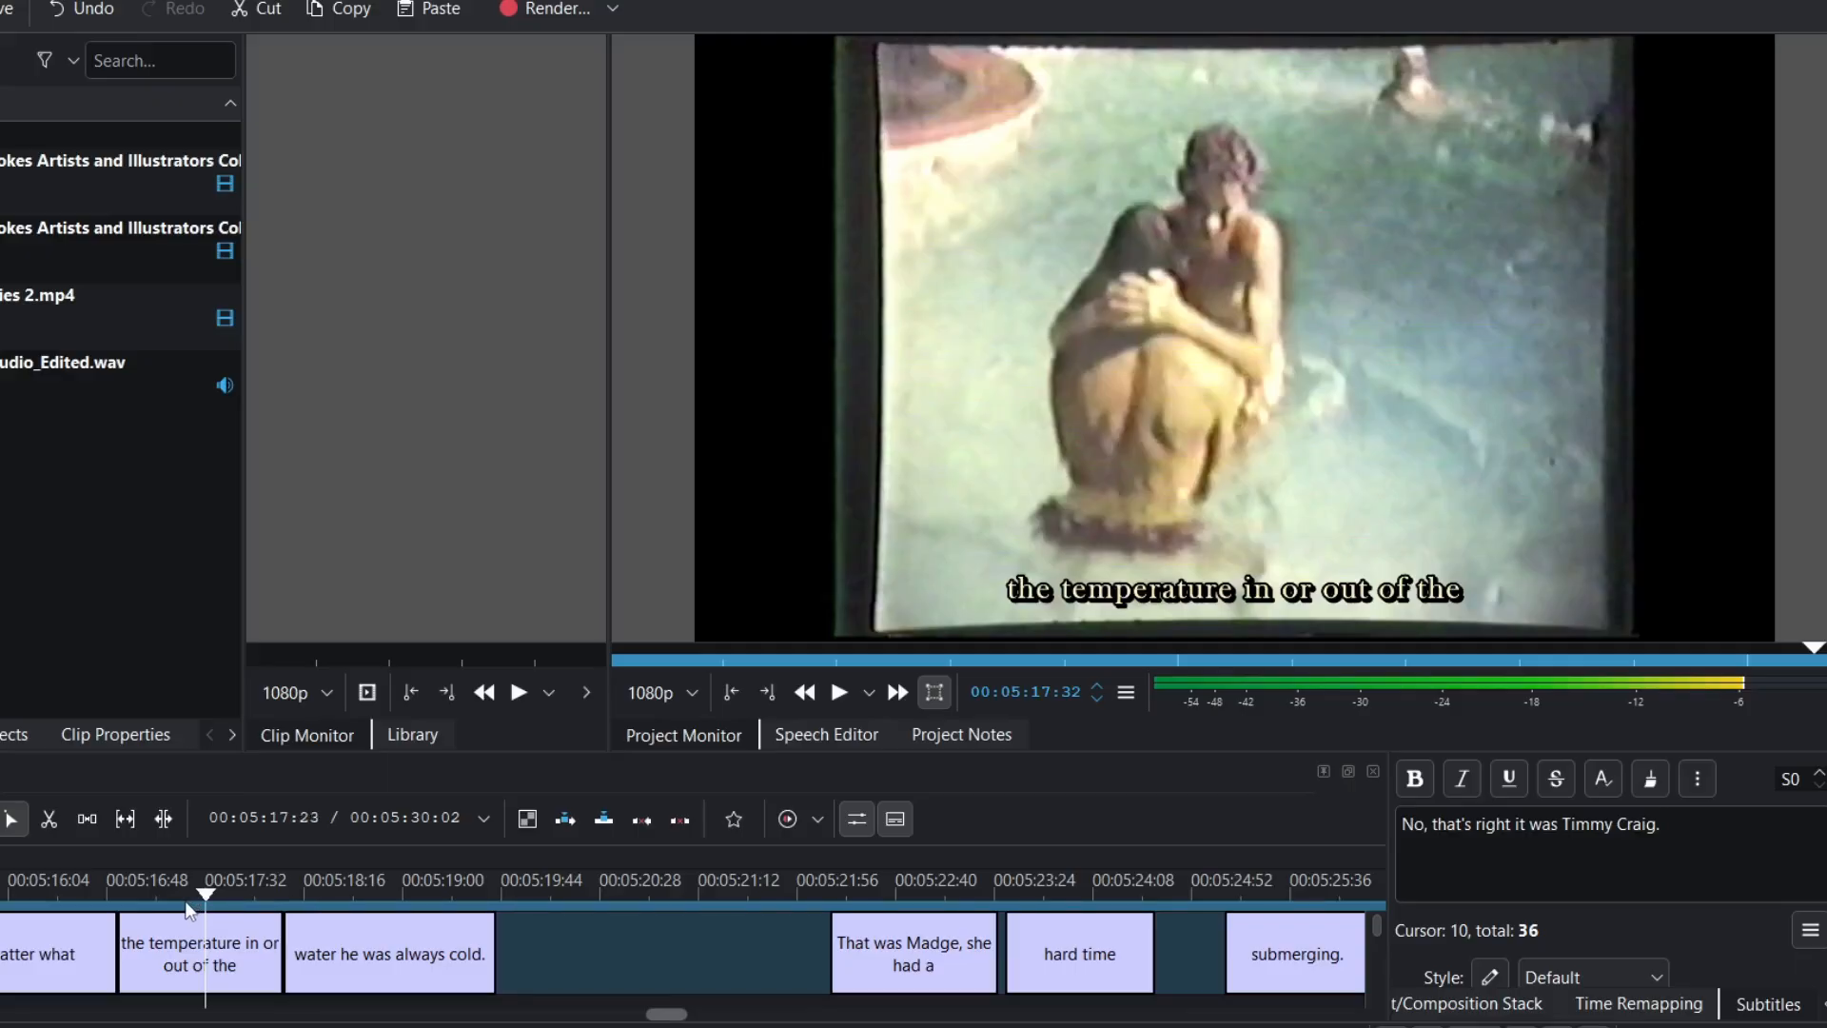
click(1, 906)
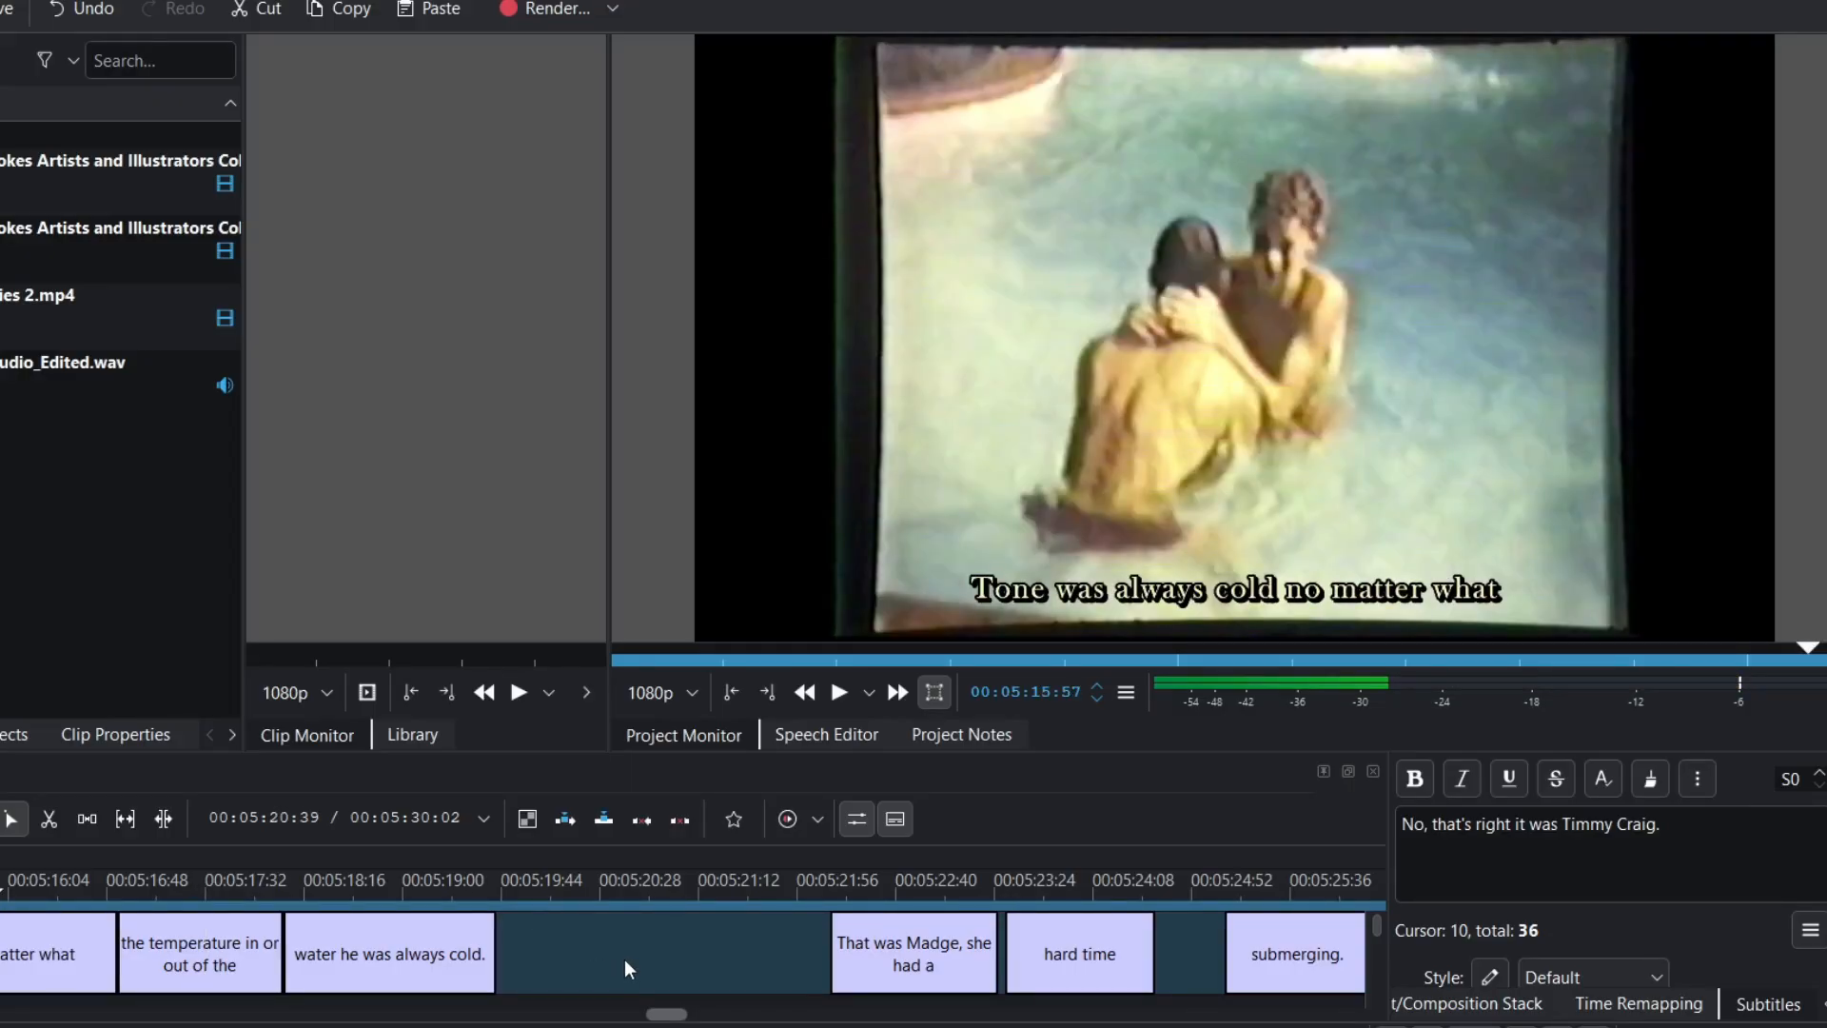
scroll(627, 968, right, 10)
scroll(626, 968, left, 3)
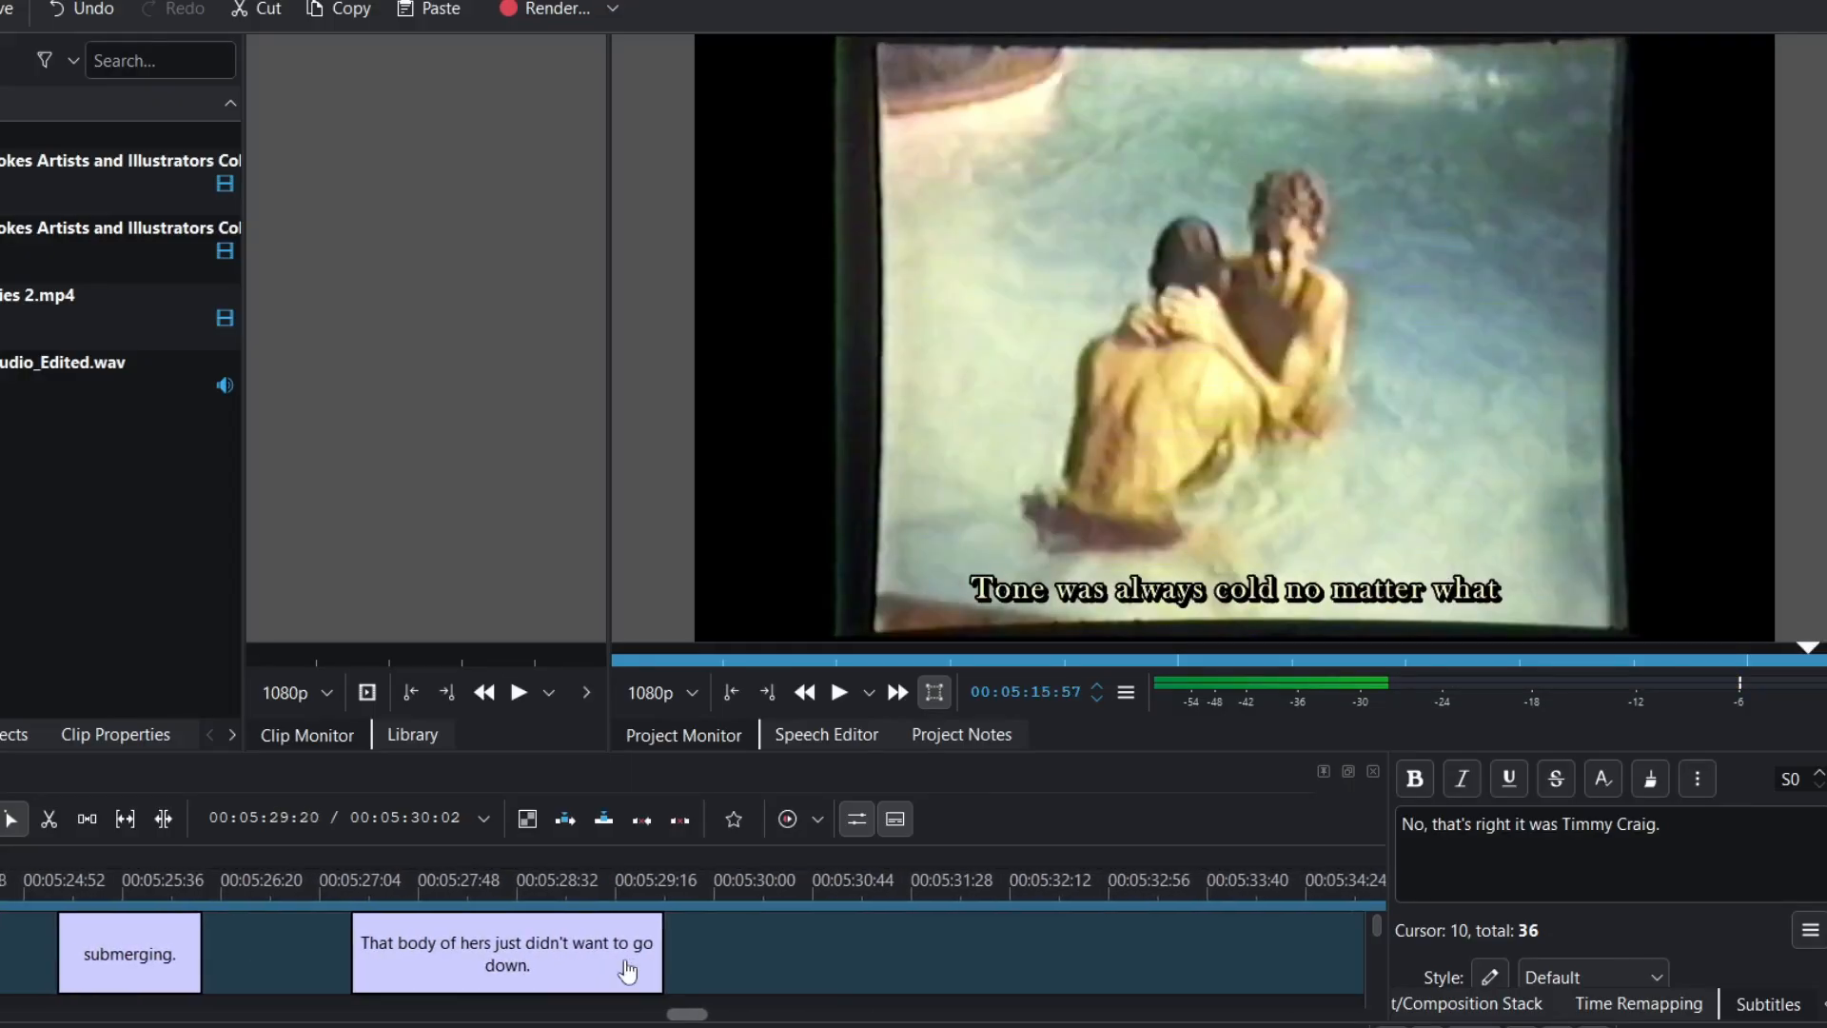
click(694, 889)
click(815, 889)
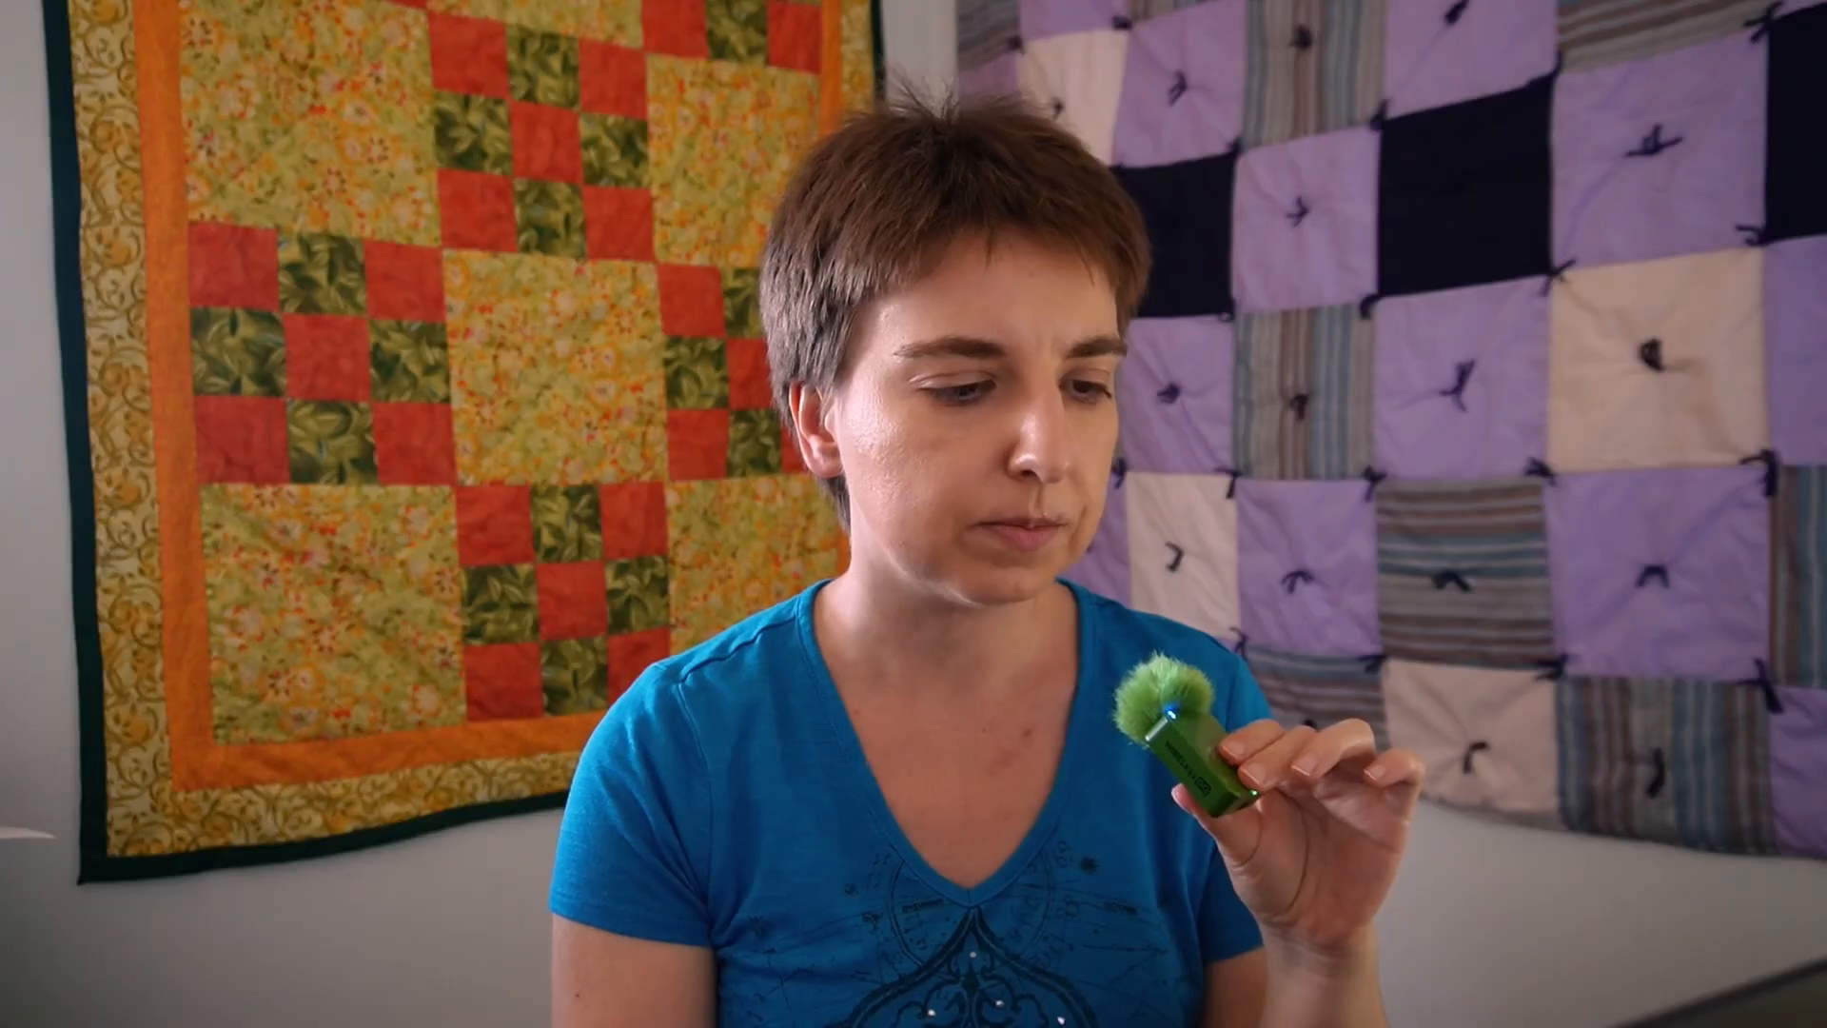